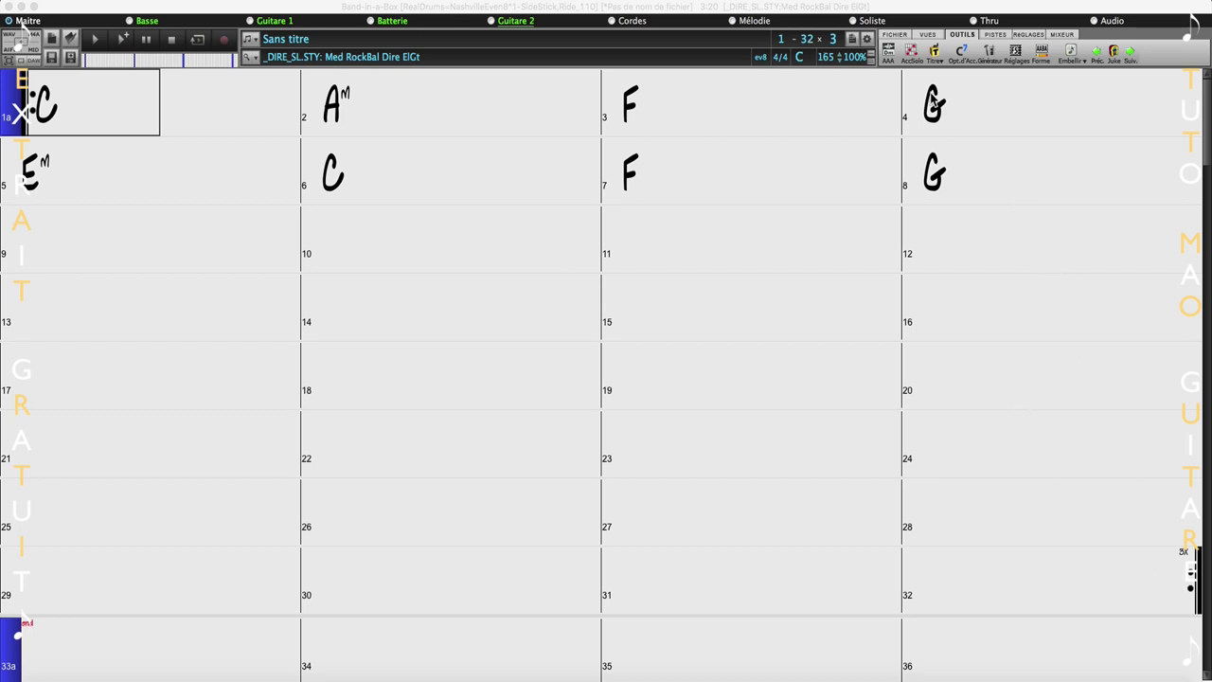
Set the song's last chorus bar to bar 8.
click(807, 40)
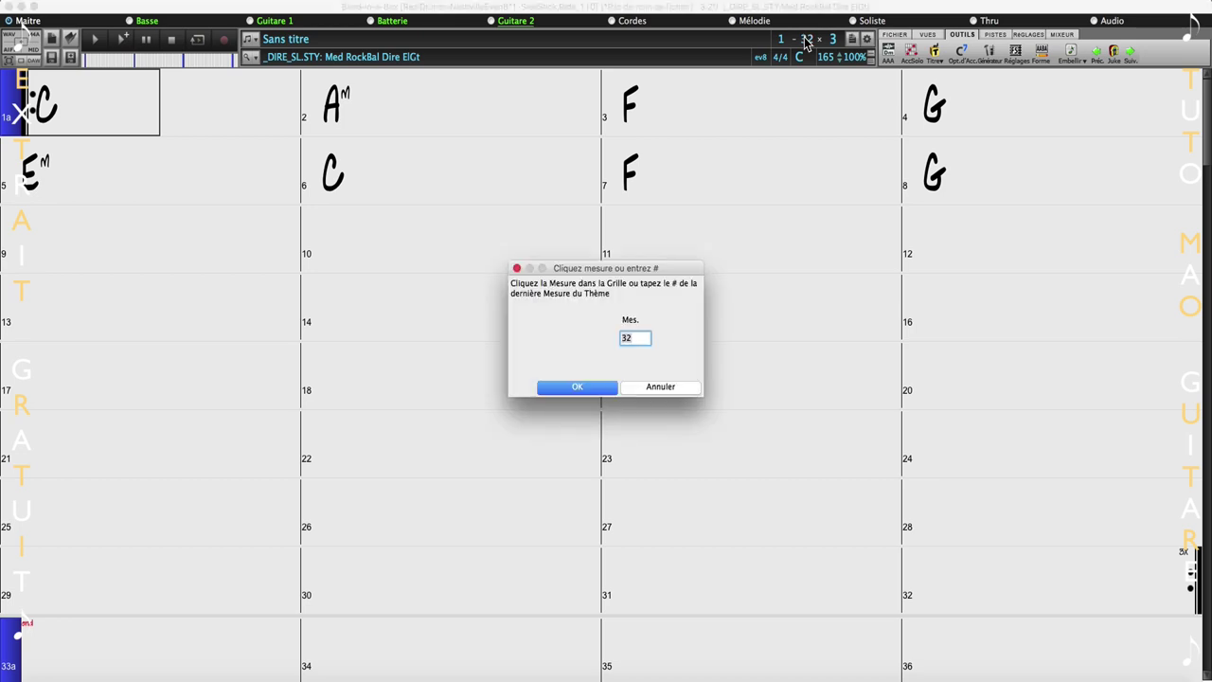
text(8)
click(574, 390)
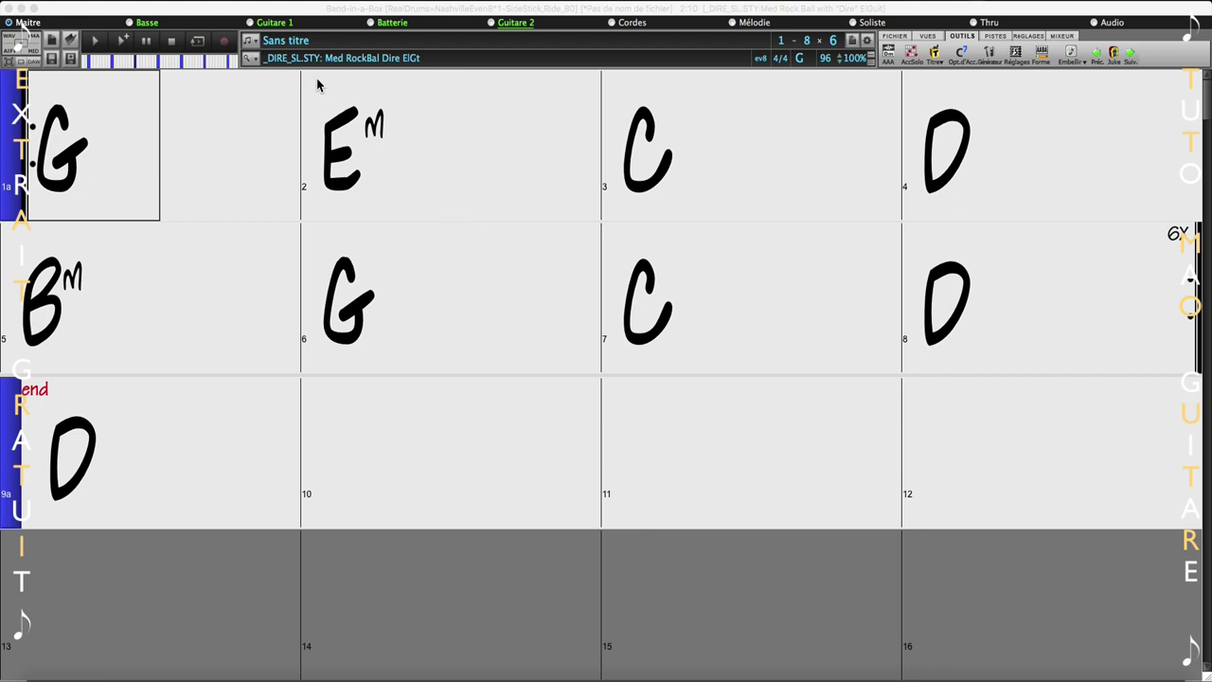
In the StylePicker, filter for all styles with at least one PG Music video RealTrack and sort them by name from A to Z.
click(250, 59)
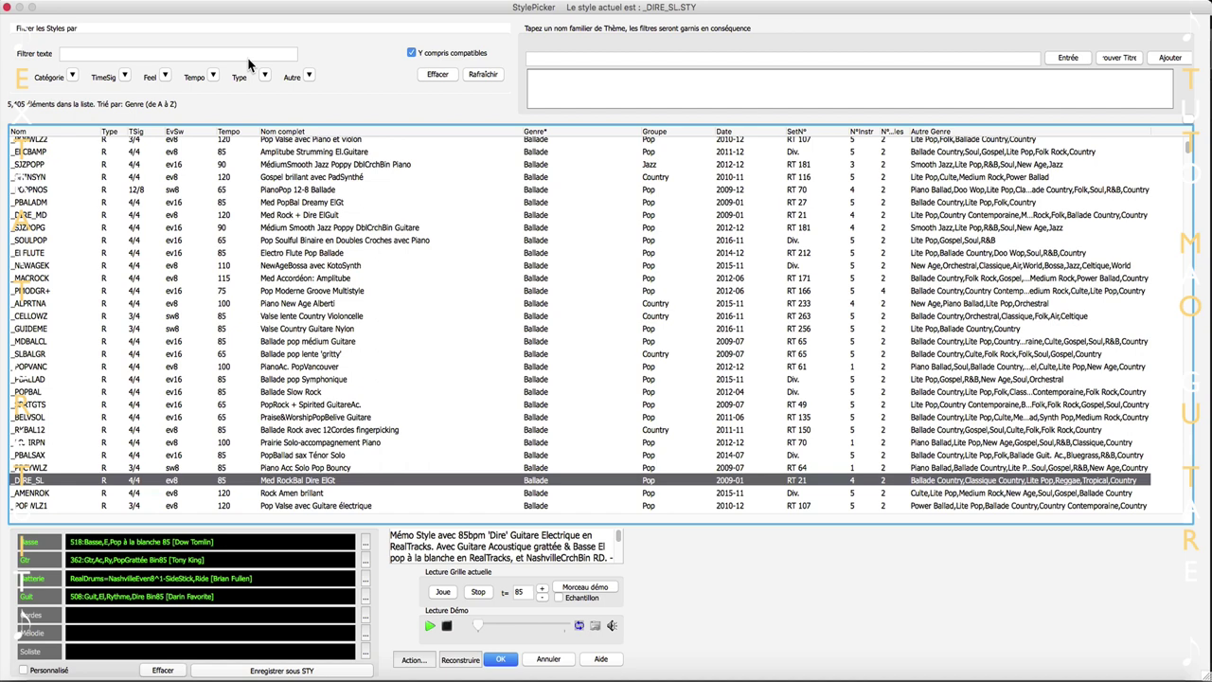
click(309, 76)
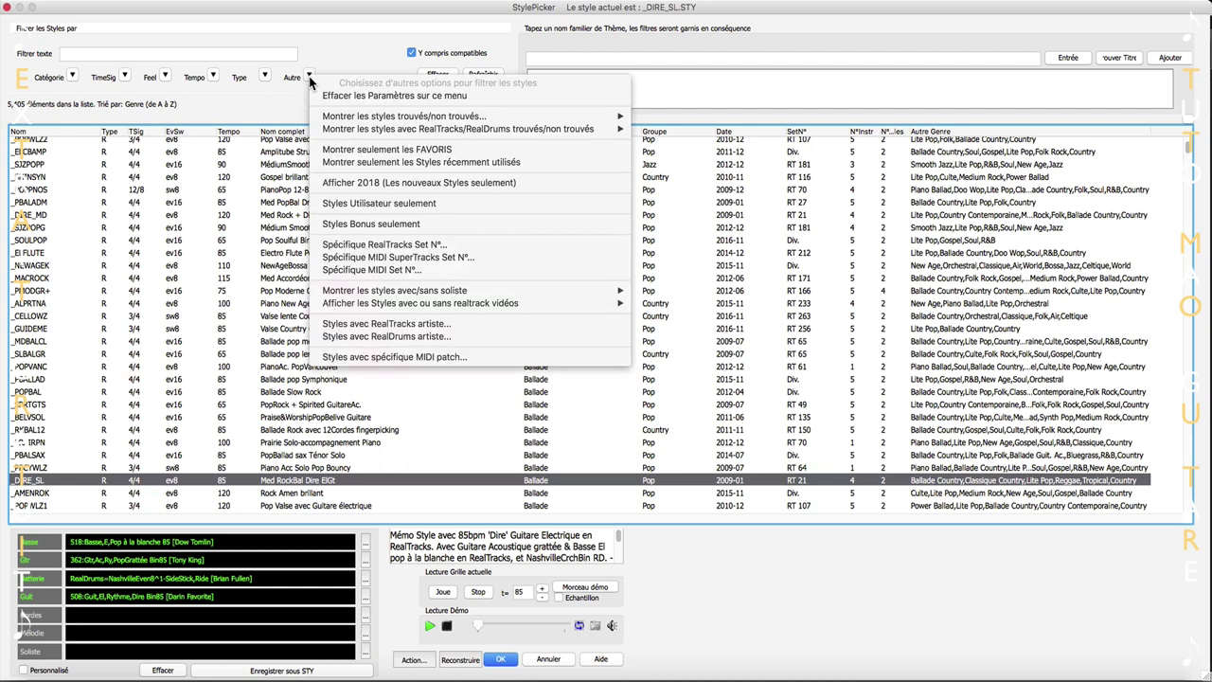
mouse_move(435, 303)
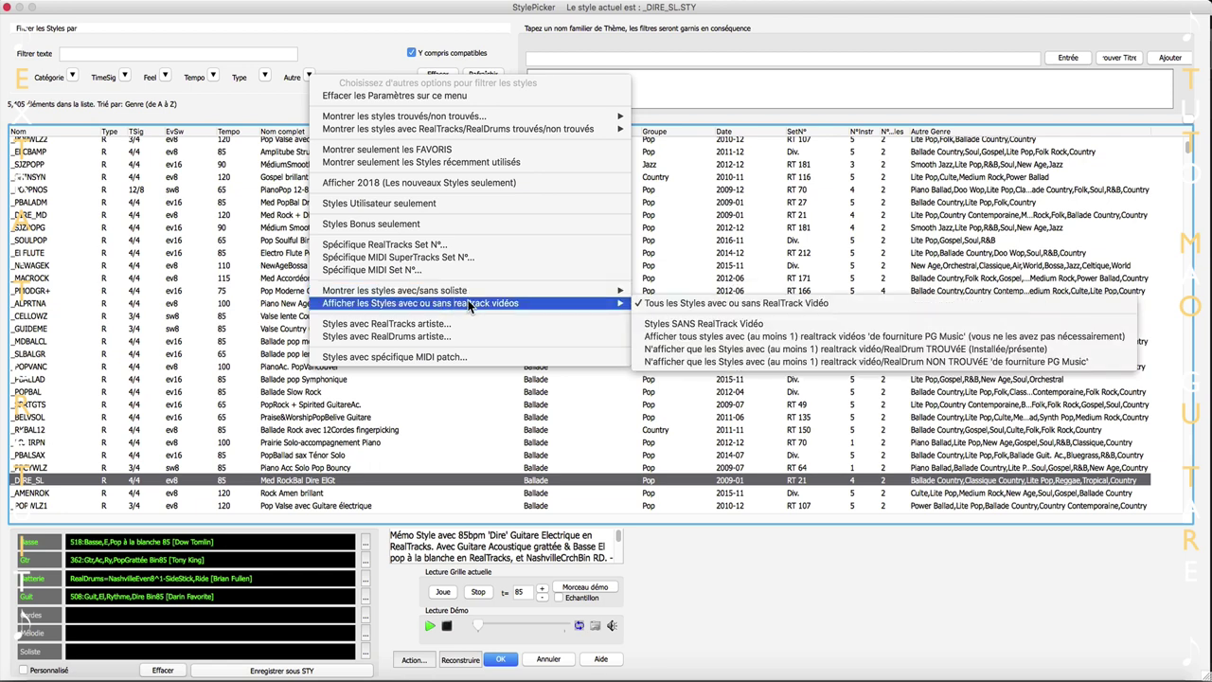
click(719, 338)
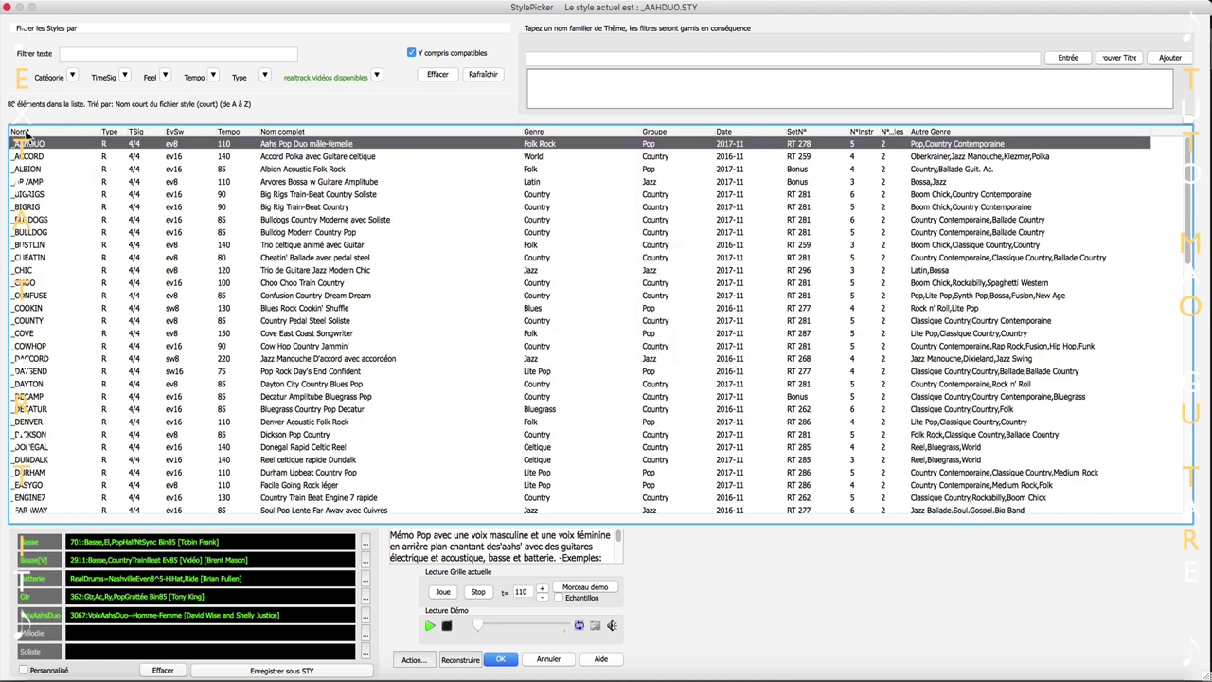
click(26, 134)
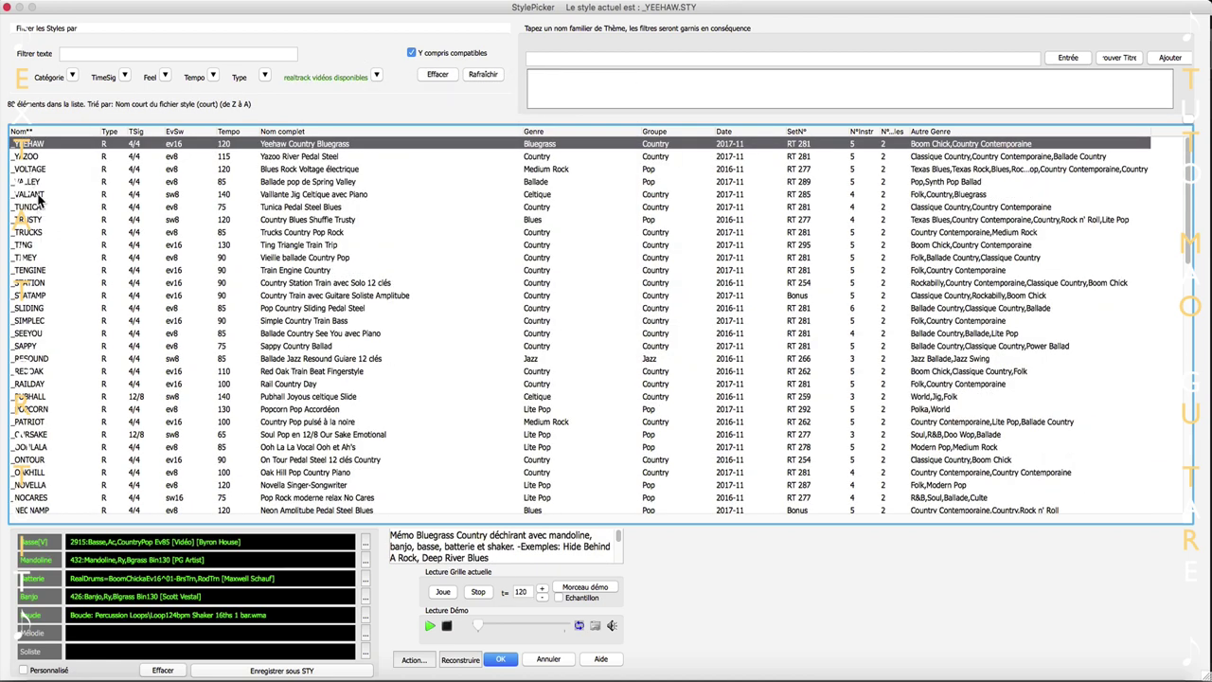
click(20, 133)
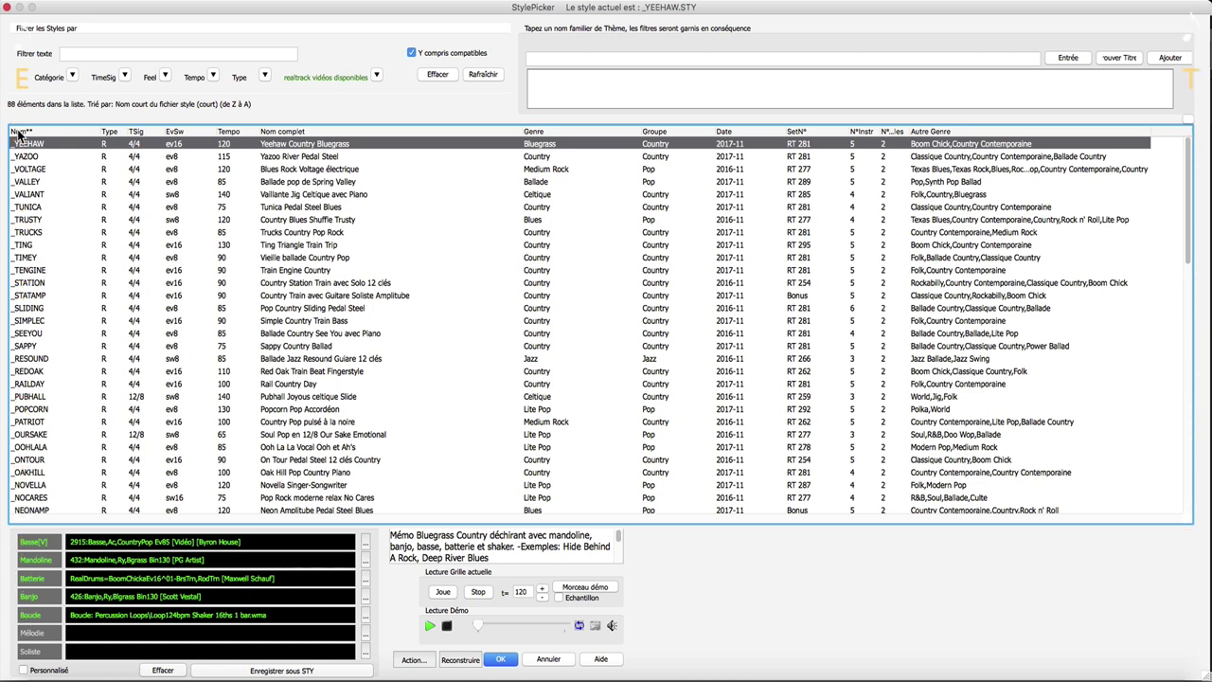
Audition the Choo Choo Train Country style and load the demo song of the _BULDOGS style, Bulldogs Country Moderne avec Soliste.
click(205, 283)
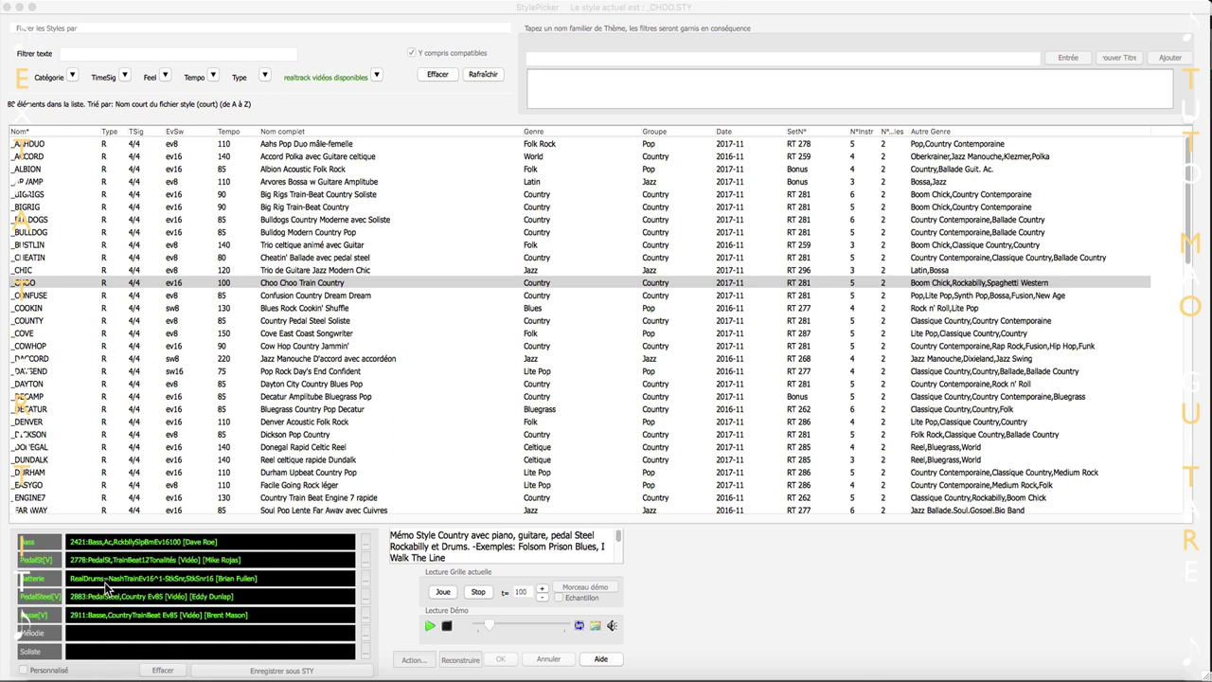
click(33, 224)
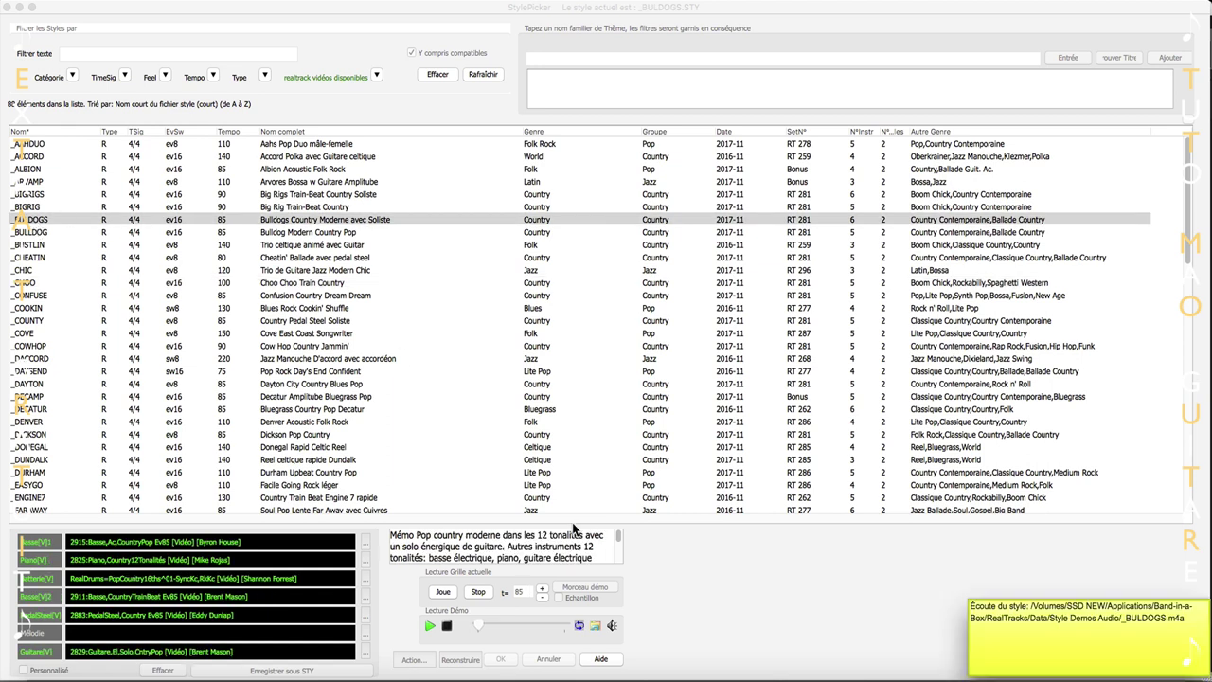
click(479, 592)
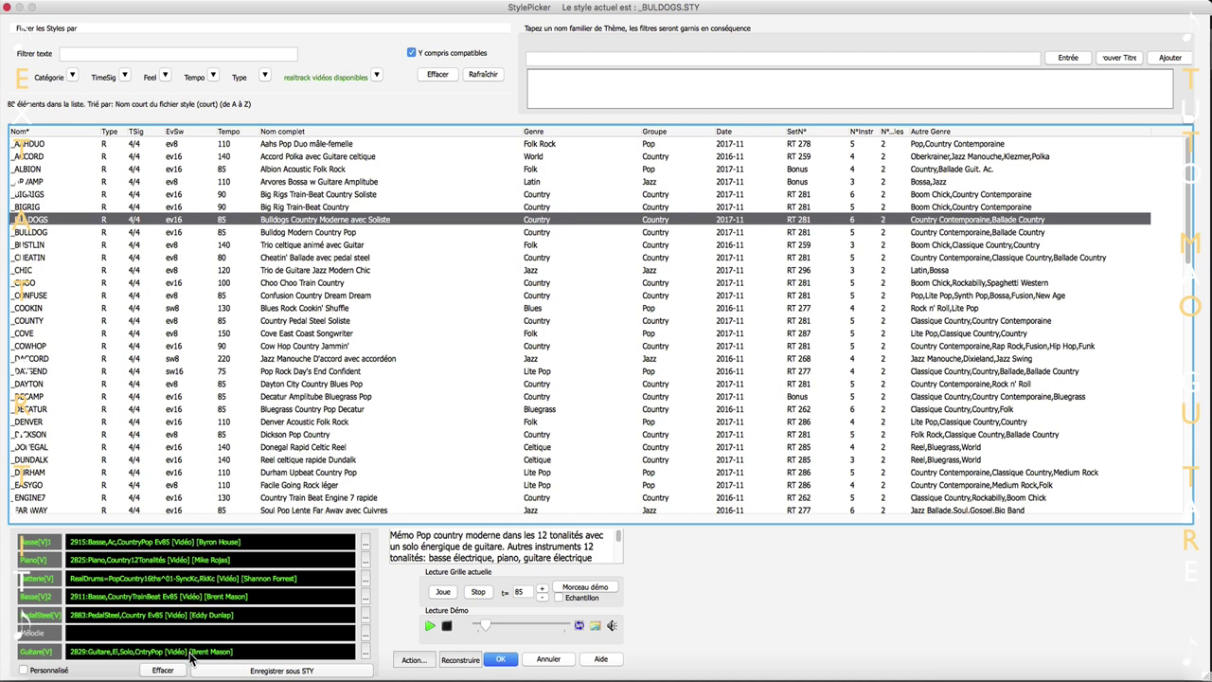
click(581, 589)
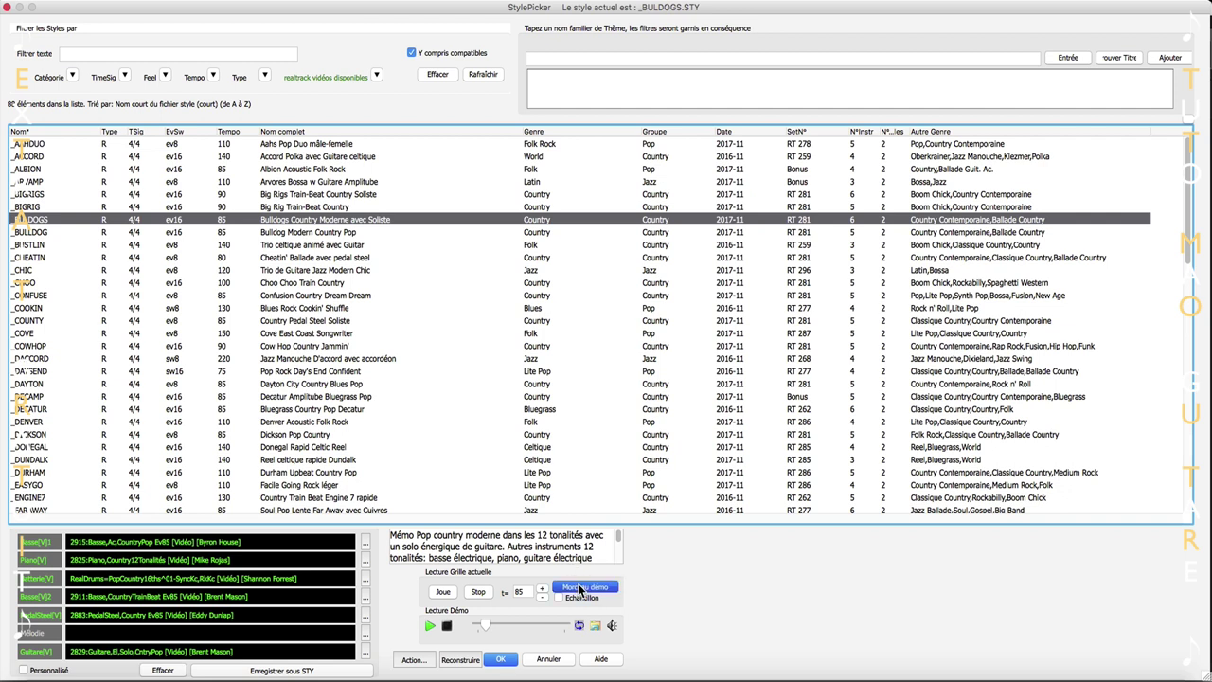
click(505, 661)
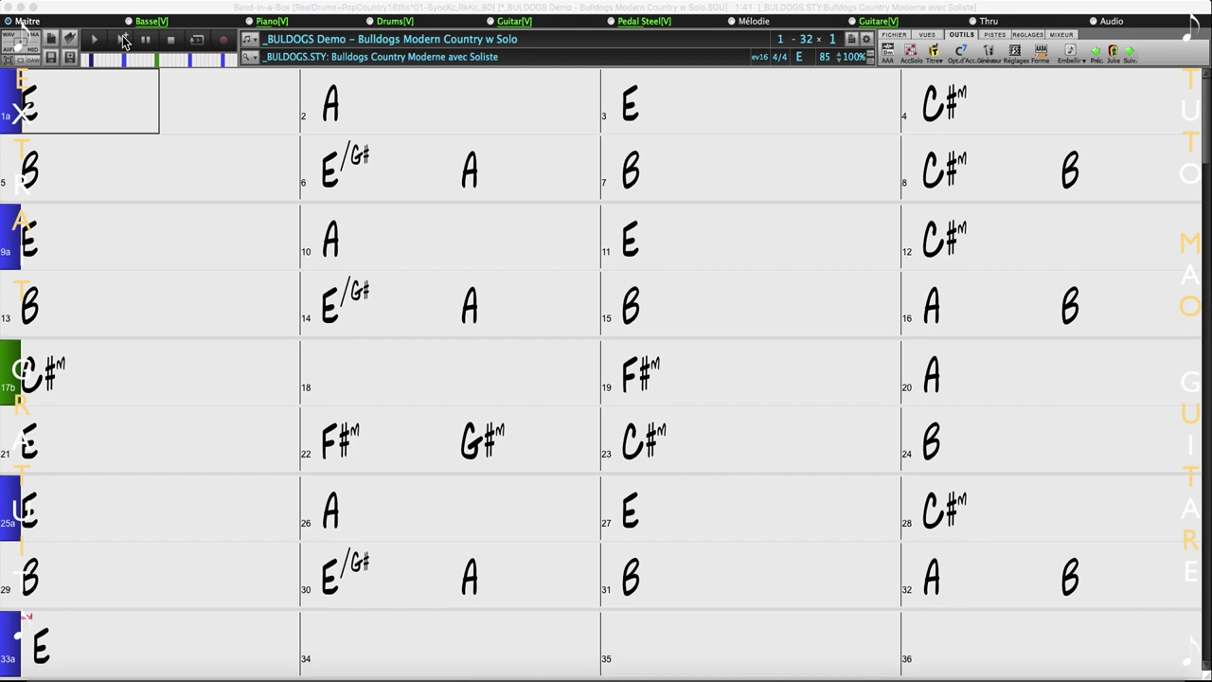
Generate and play the demo song, stop playback, and place the chord cursor back on bar 1.
click(123, 40)
click(123, 40)
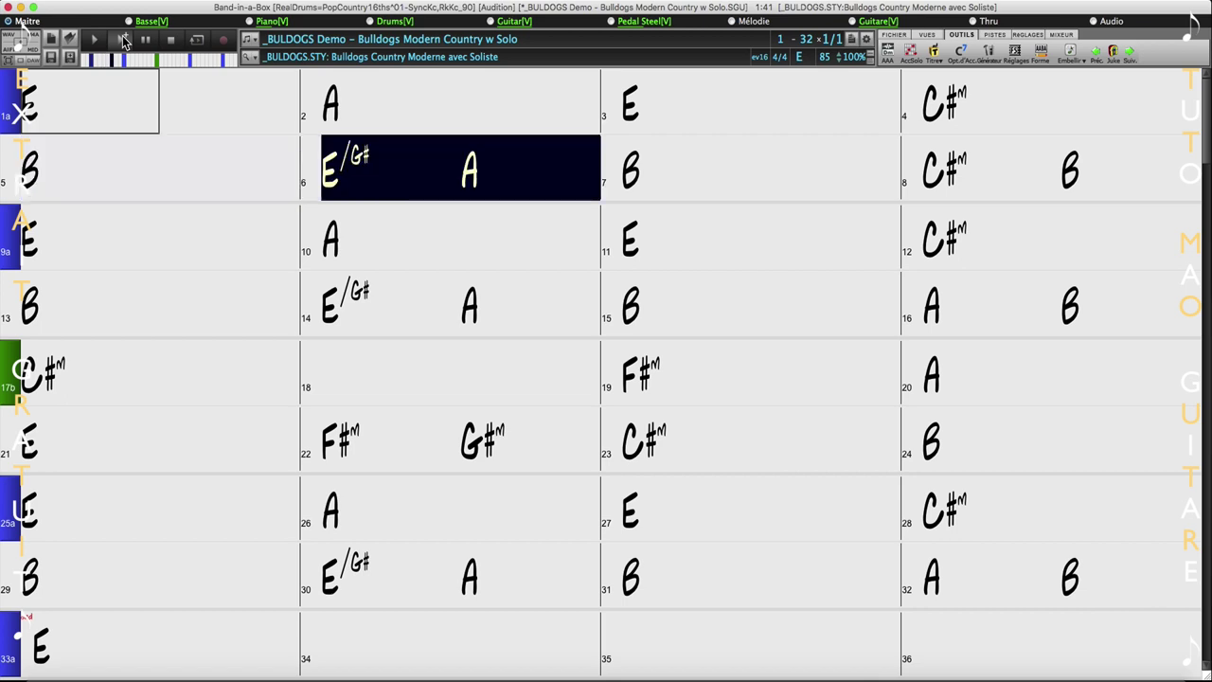
click(173, 42)
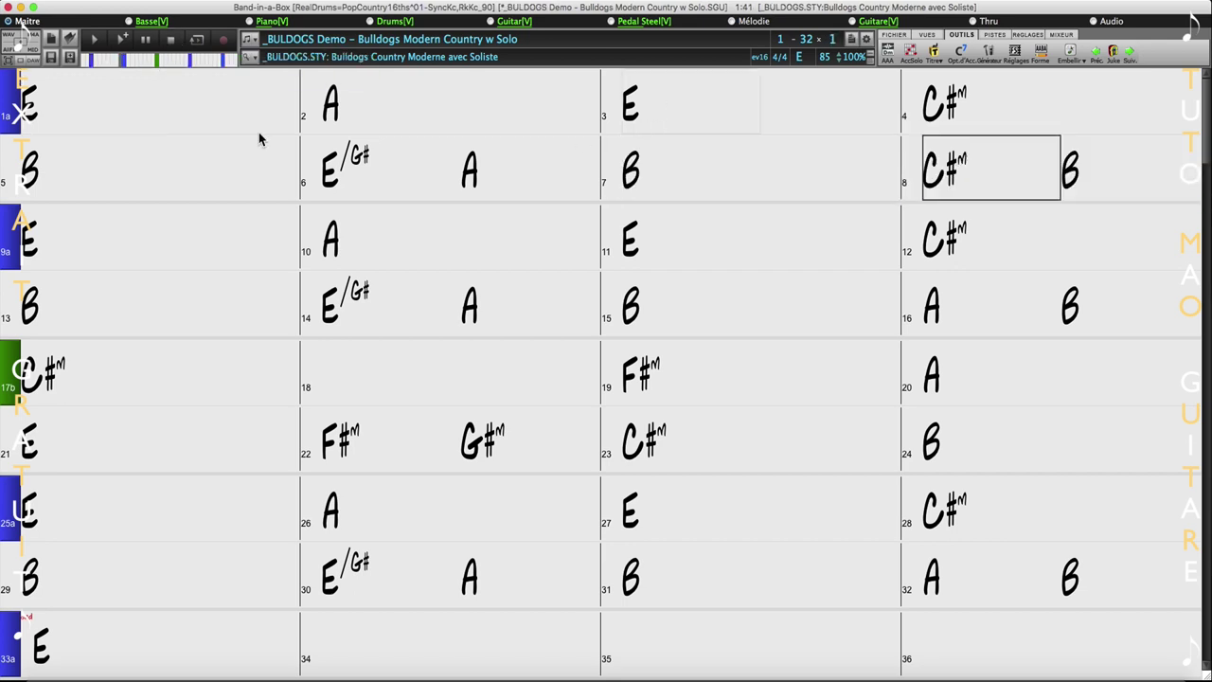
click(46, 111)
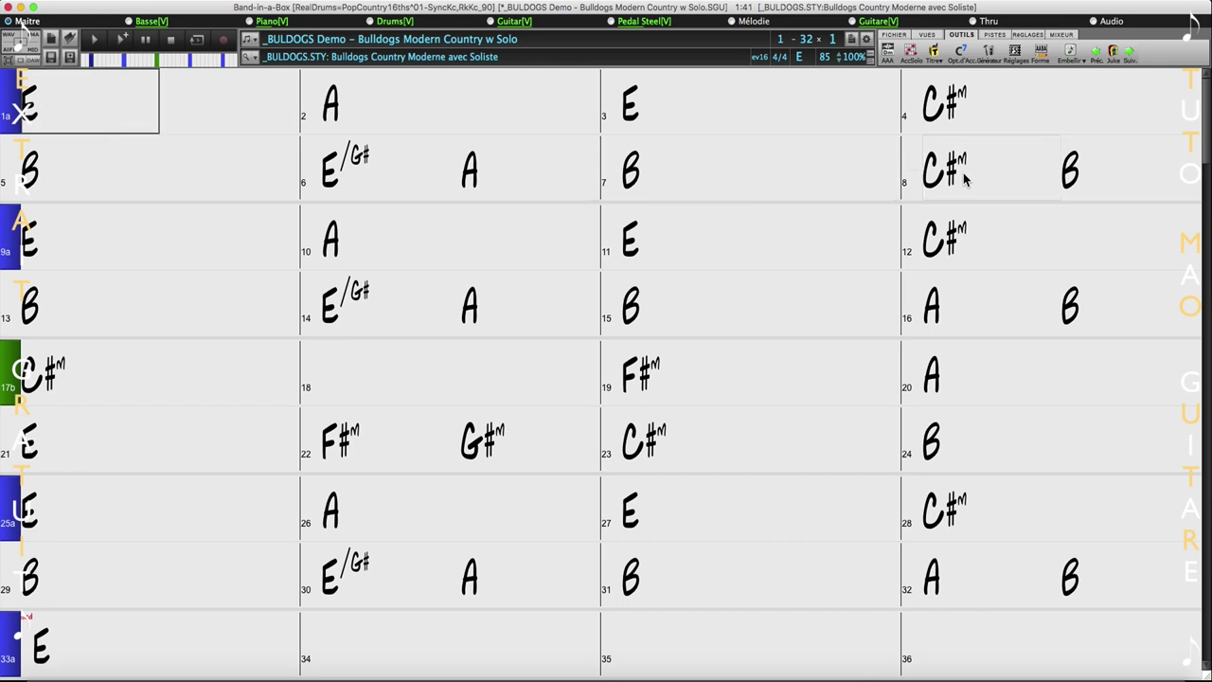
click(932, 36)
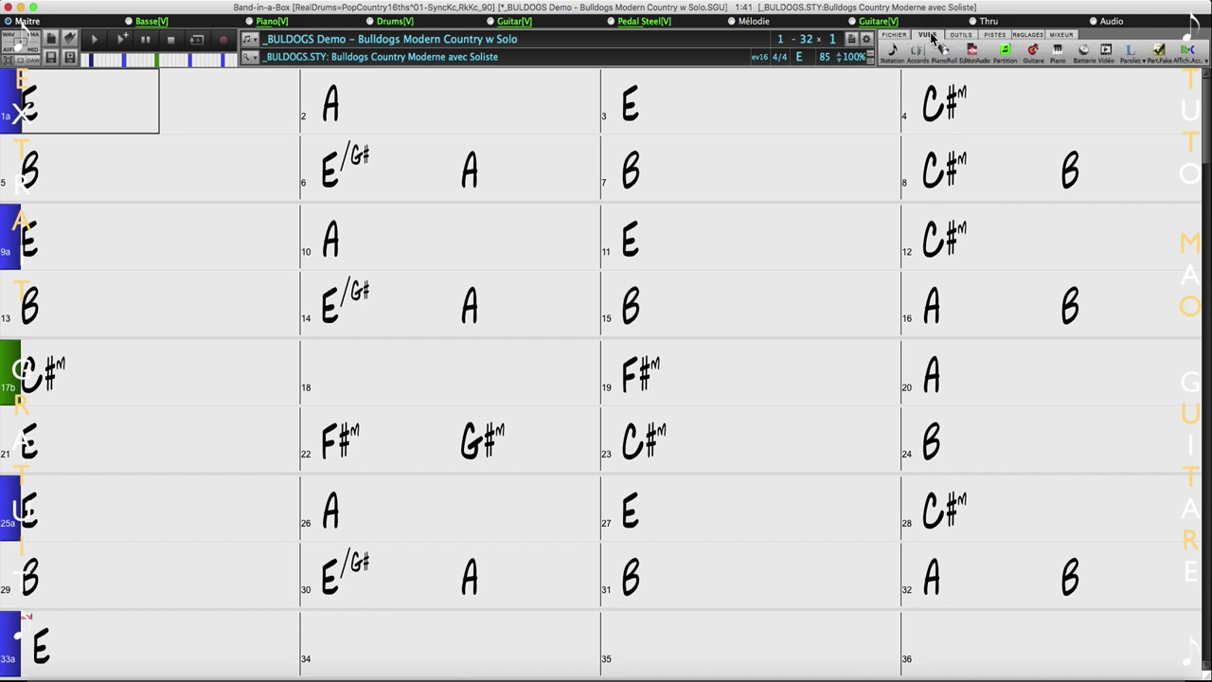
click(1105, 50)
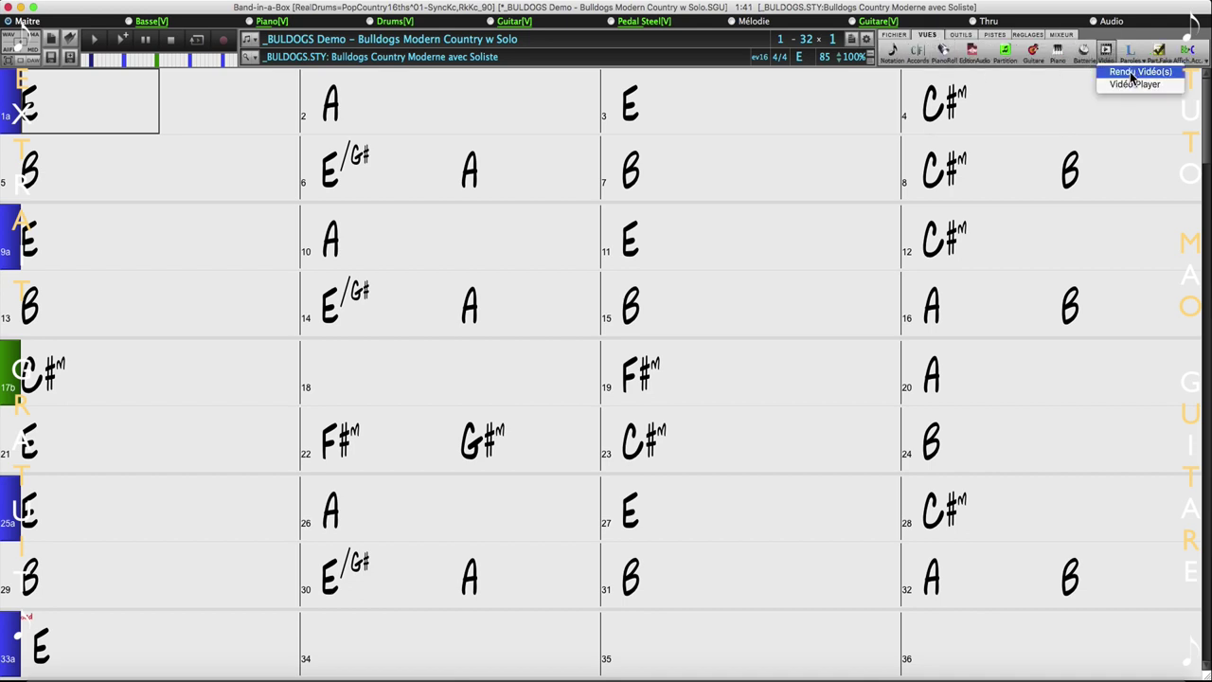
click(1123, 42)
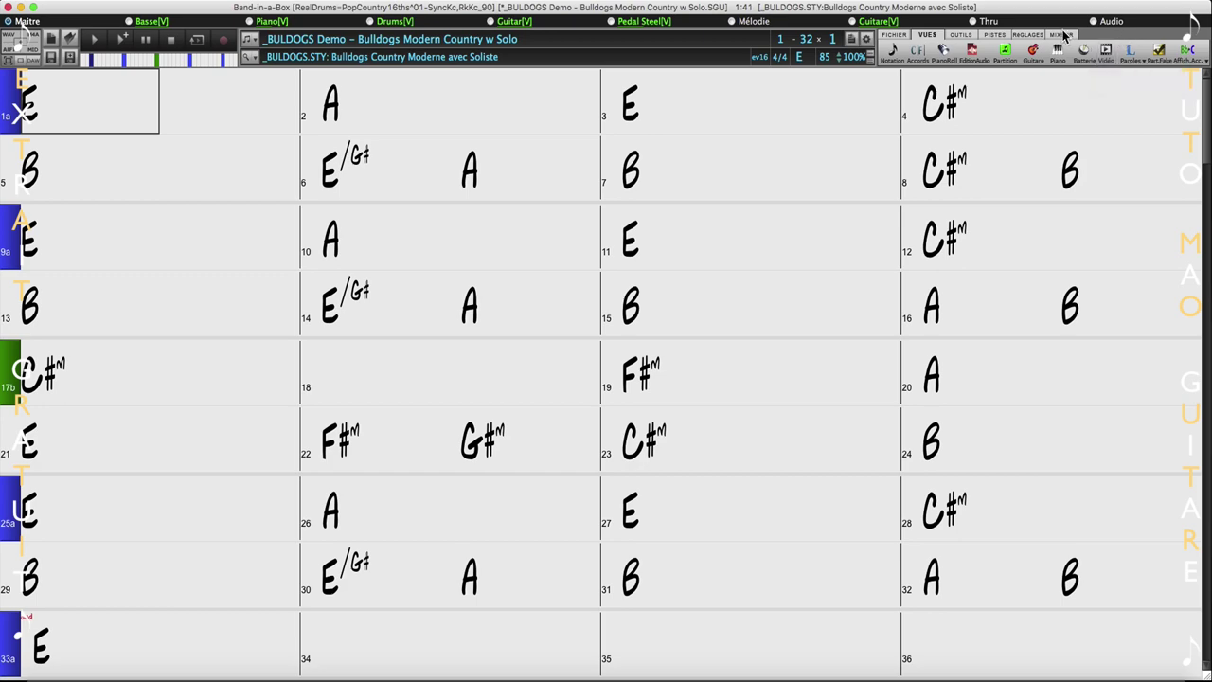
Show the Mixer and open the Générer Vidéo settings from the Guitar[V] track, placing both windows clear of each other.
click(1063, 35)
drag(954, 444, 928, 270)
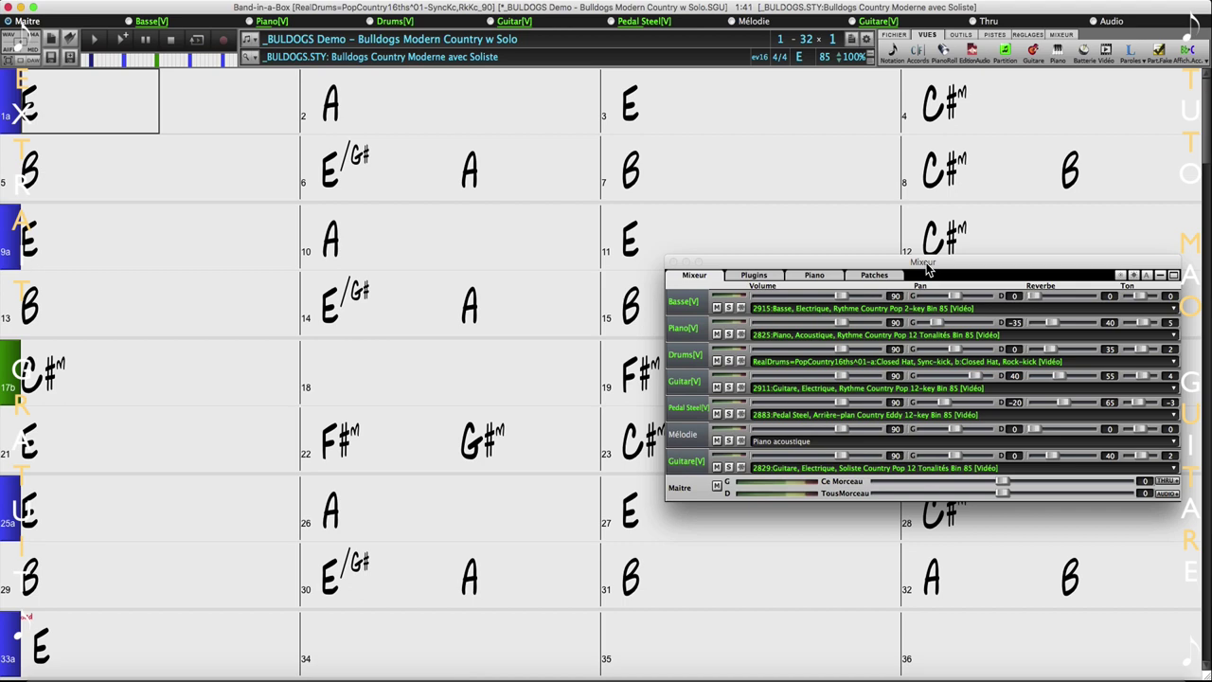
right_click(879, 388)
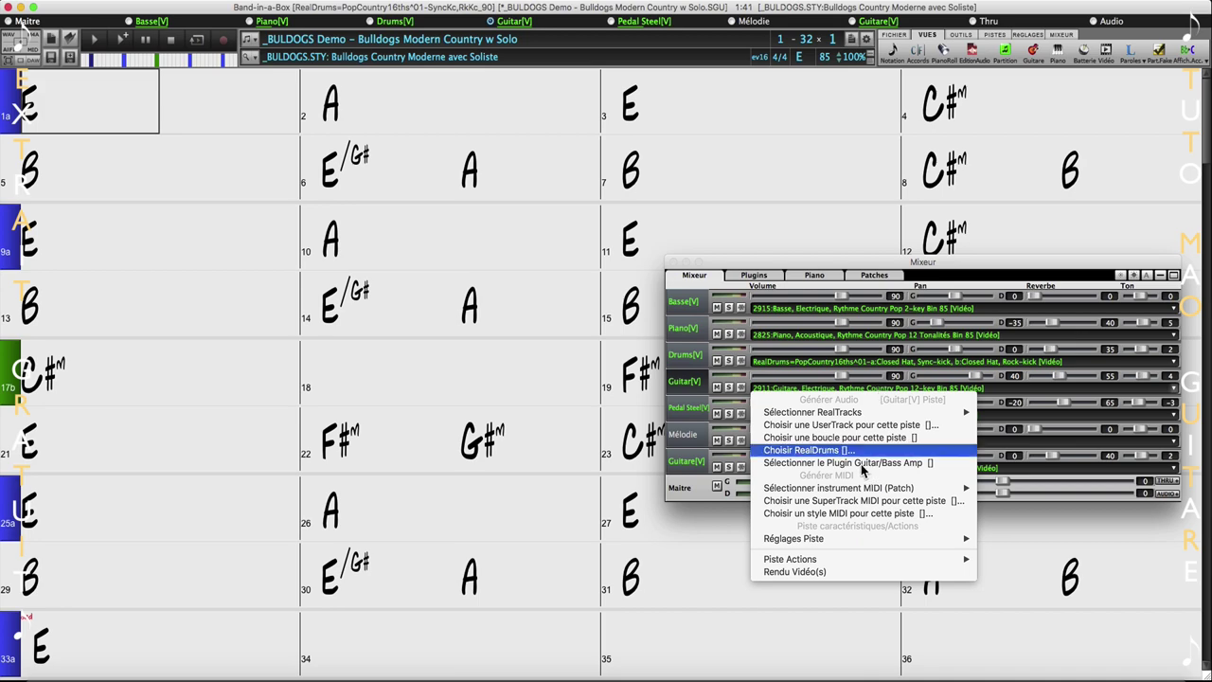
click(848, 573)
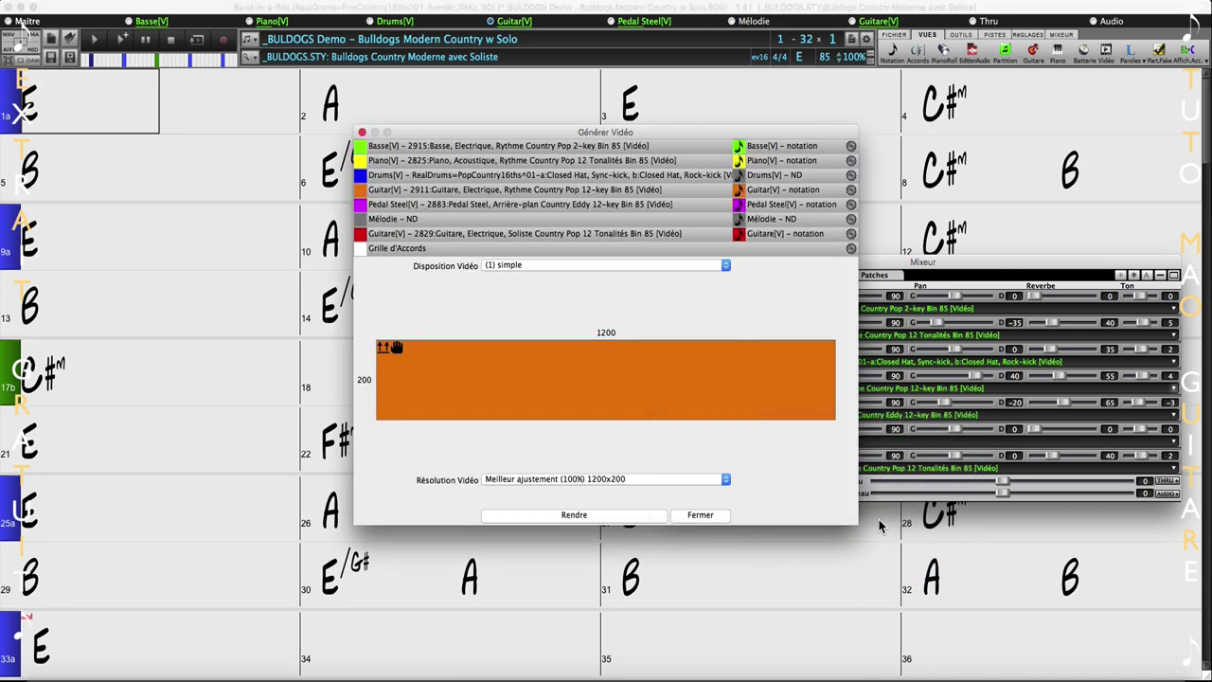
drag(582, 136, 481, 87)
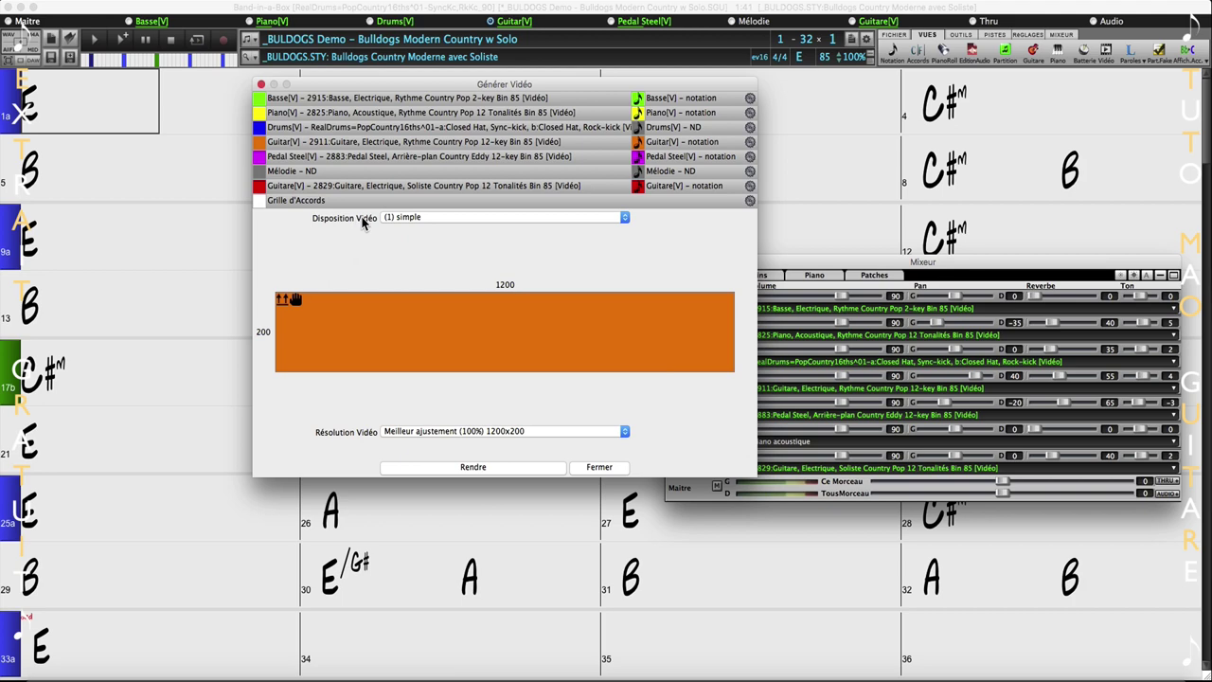
Try the two- and three-panel video layouts from (2) empilage vertical through (3) 1 gauche, 2 droit, and return to (1) simple.
click(422, 216)
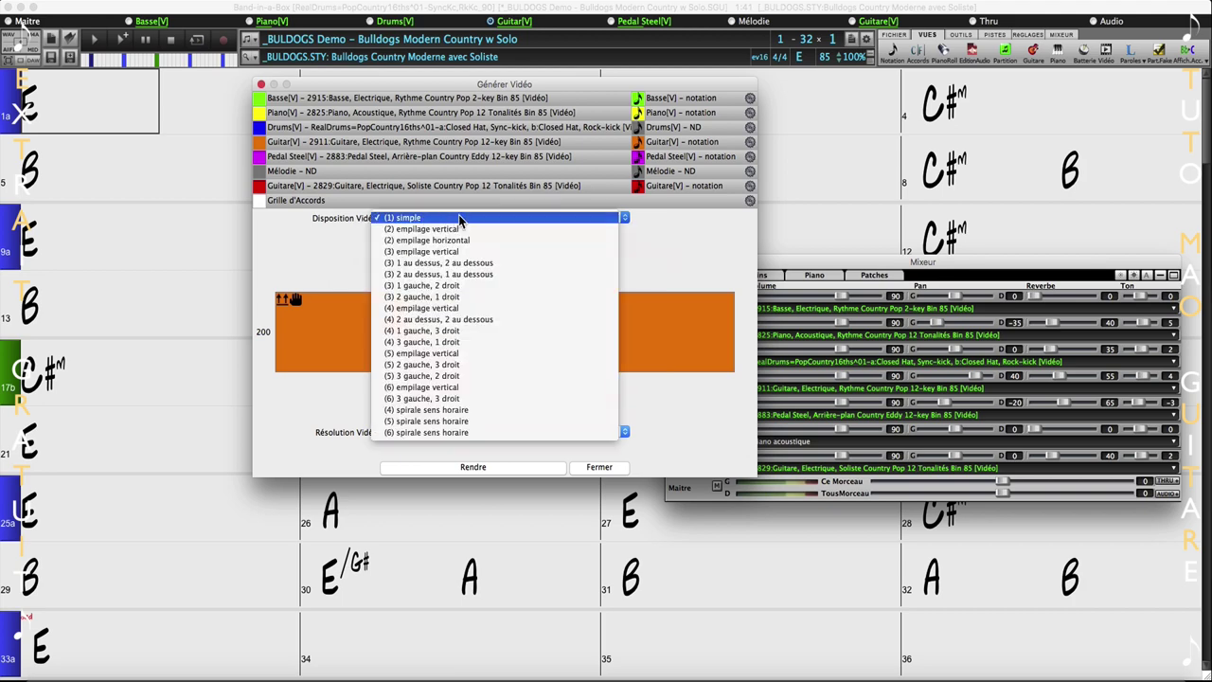
click(460, 231)
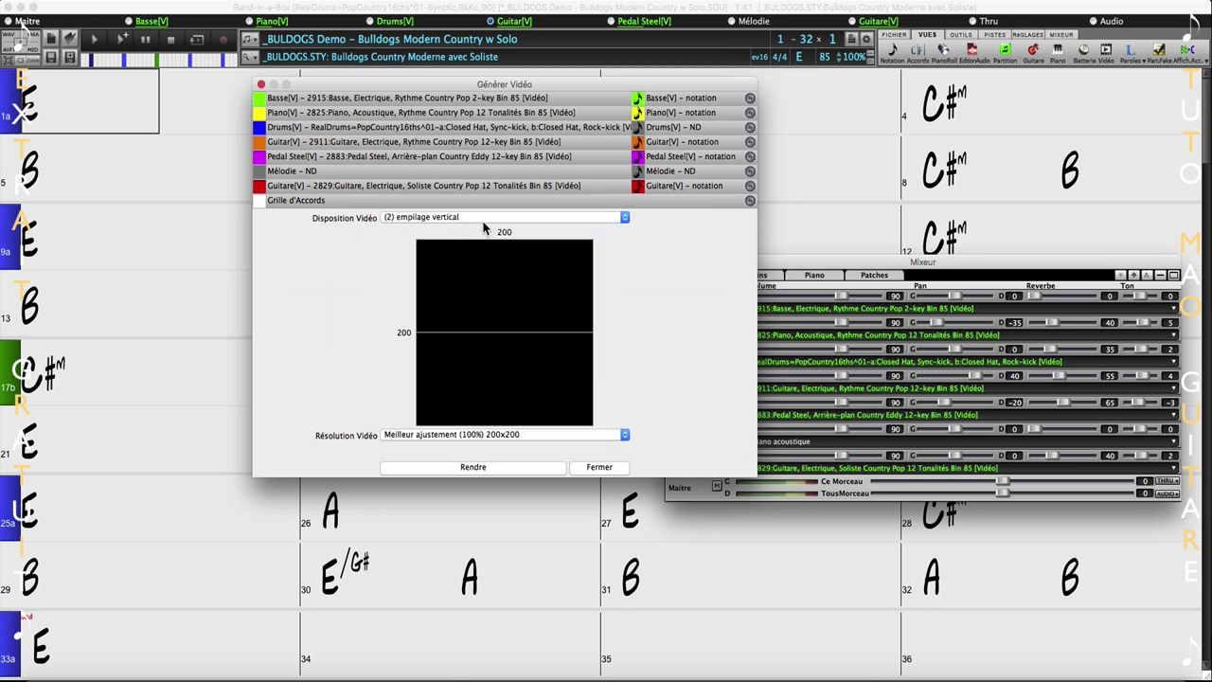
click(483, 221)
click(482, 235)
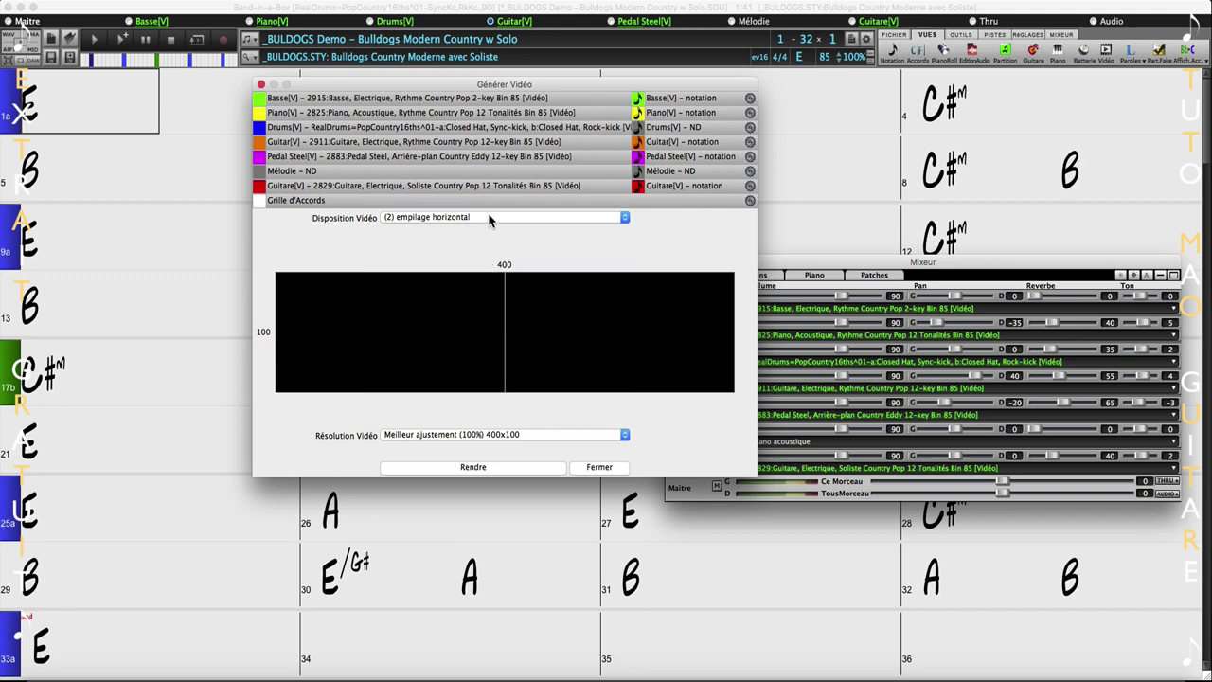
click(490, 220)
click(488, 228)
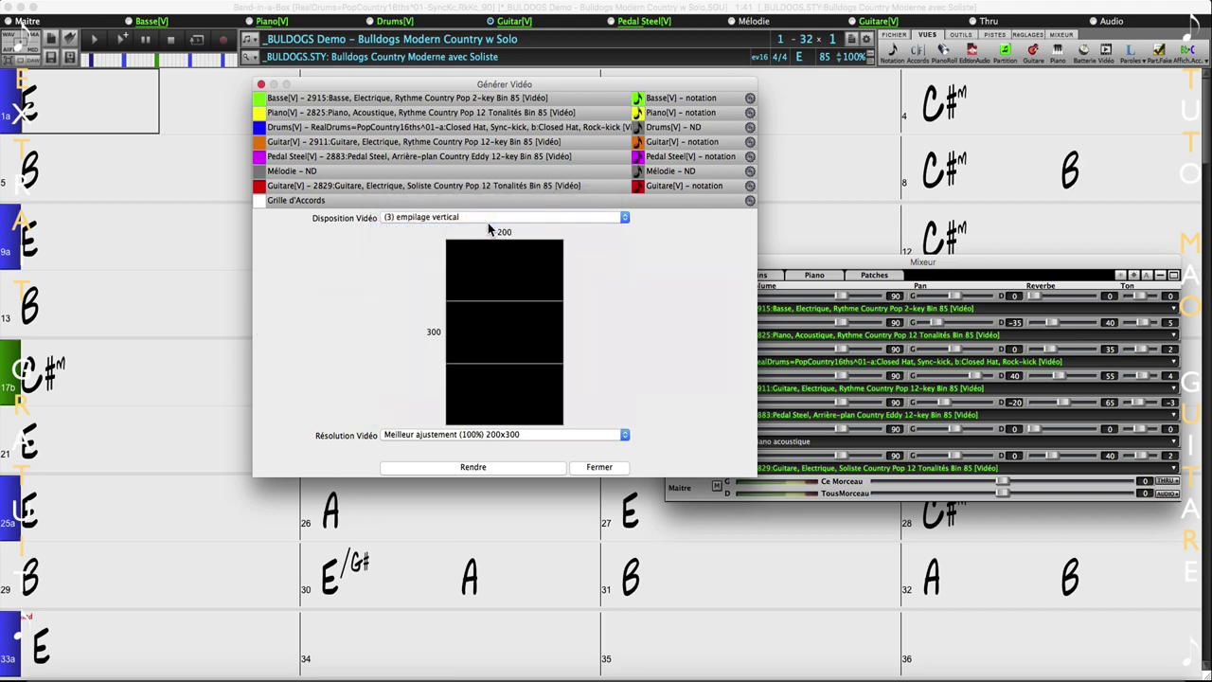
click(490, 220)
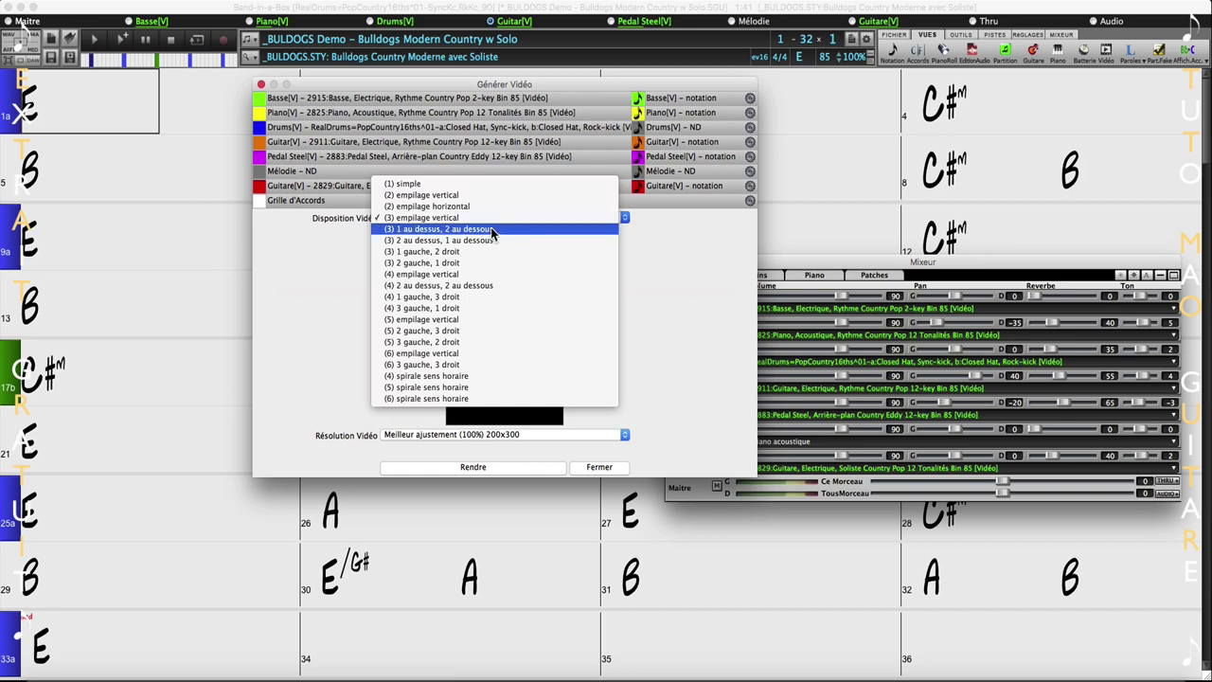
click(491, 233)
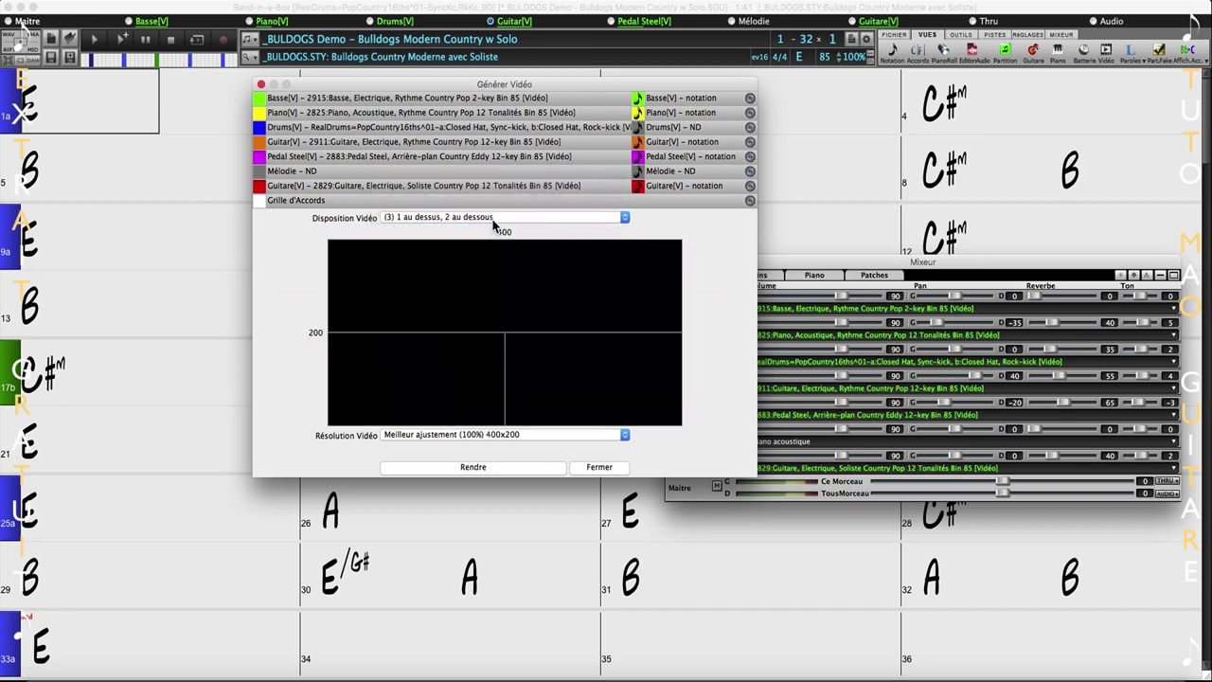
click(493, 220)
click(493, 229)
click(491, 224)
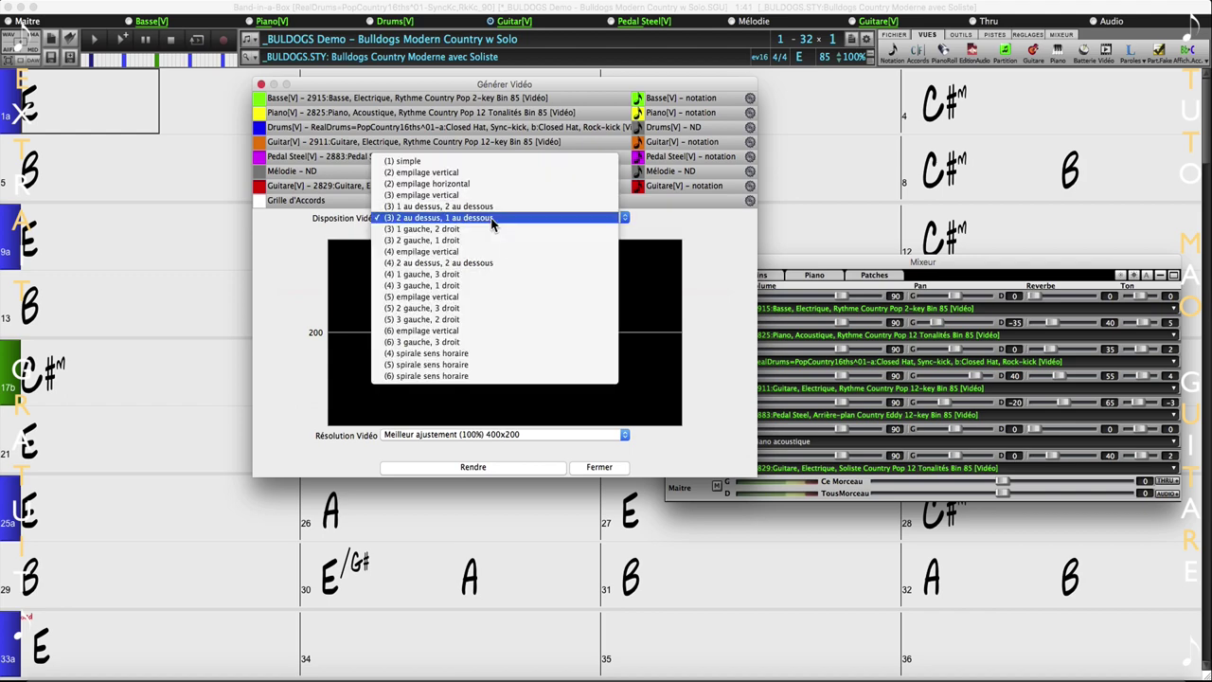
click(490, 229)
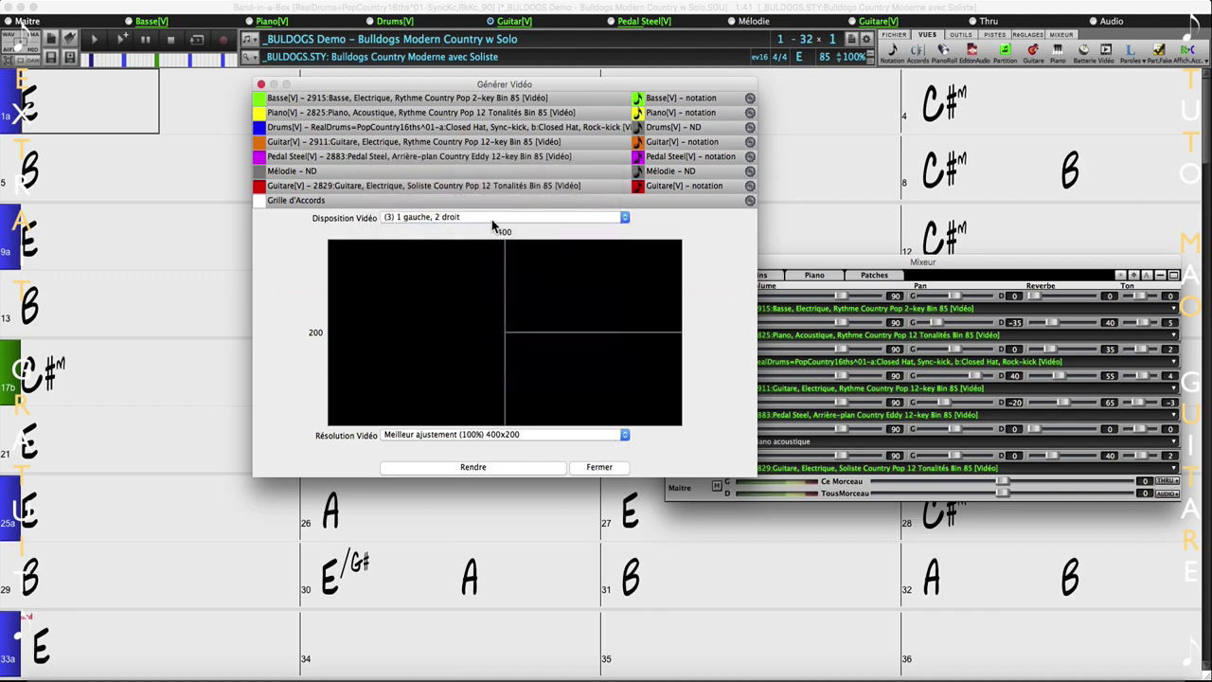
click(492, 220)
click(449, 153)
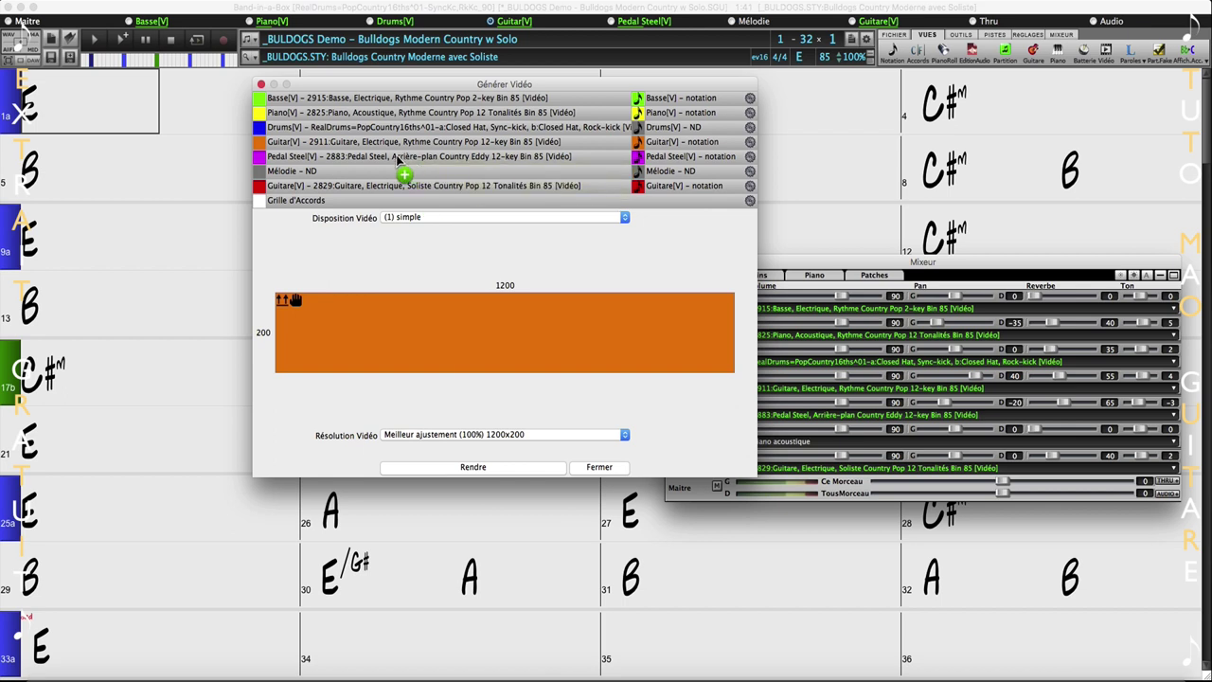
Assign the Pedal Steel[V] track to the single video panel and choose the resolution Meilleur ajustement (100%) 1200x370.
drag(398, 160, 449, 323)
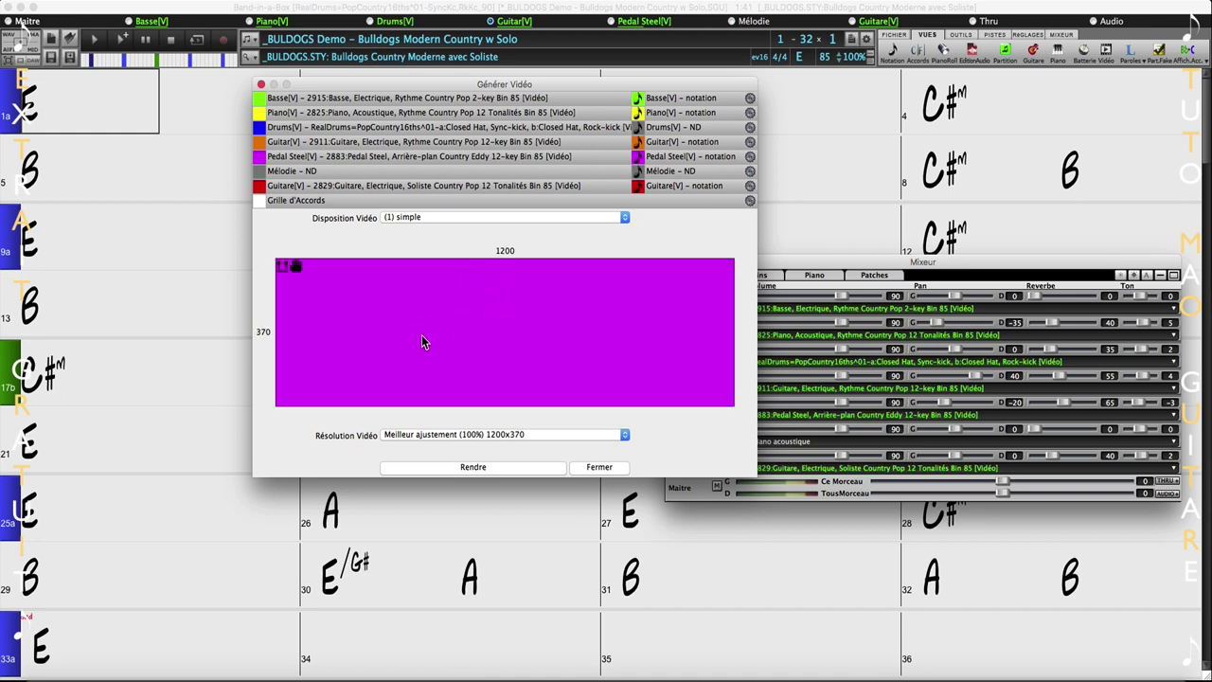
click(429, 438)
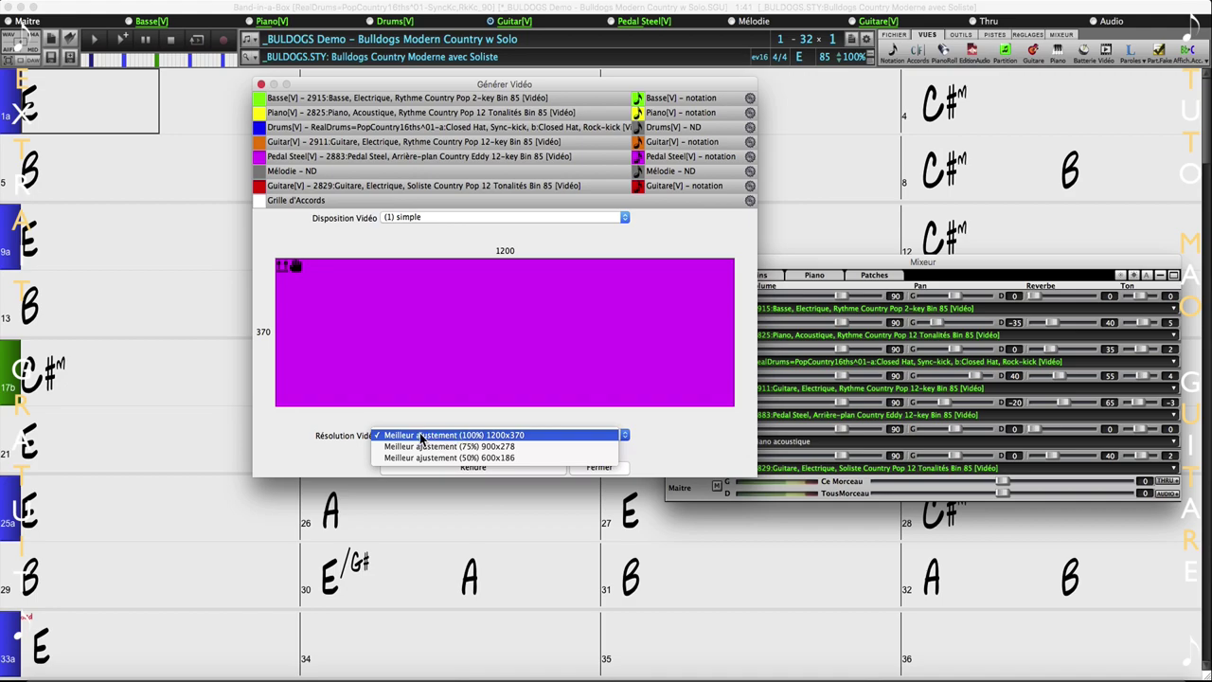
click(450, 436)
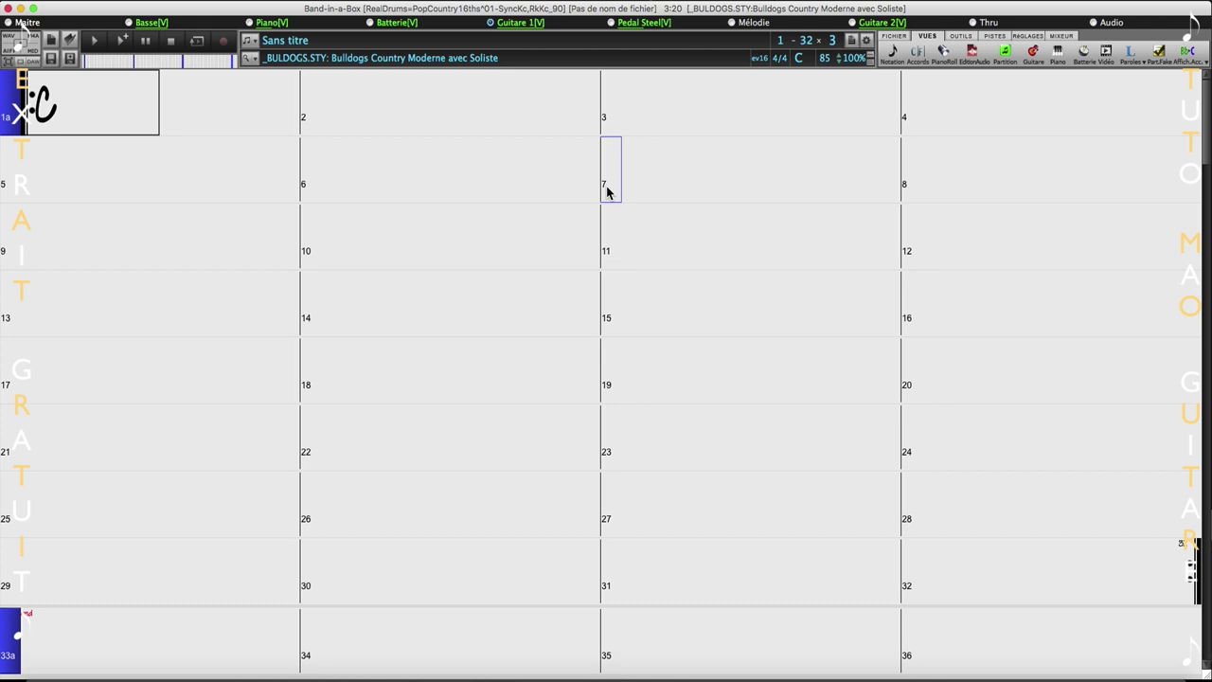
Import the audio file Oh Shenandoah (Pop Rock Mix).m4a from Tutorials/Tutorial - BB2018, overwriting existing audio at position 1:-1:1:0.
click(127, 2)
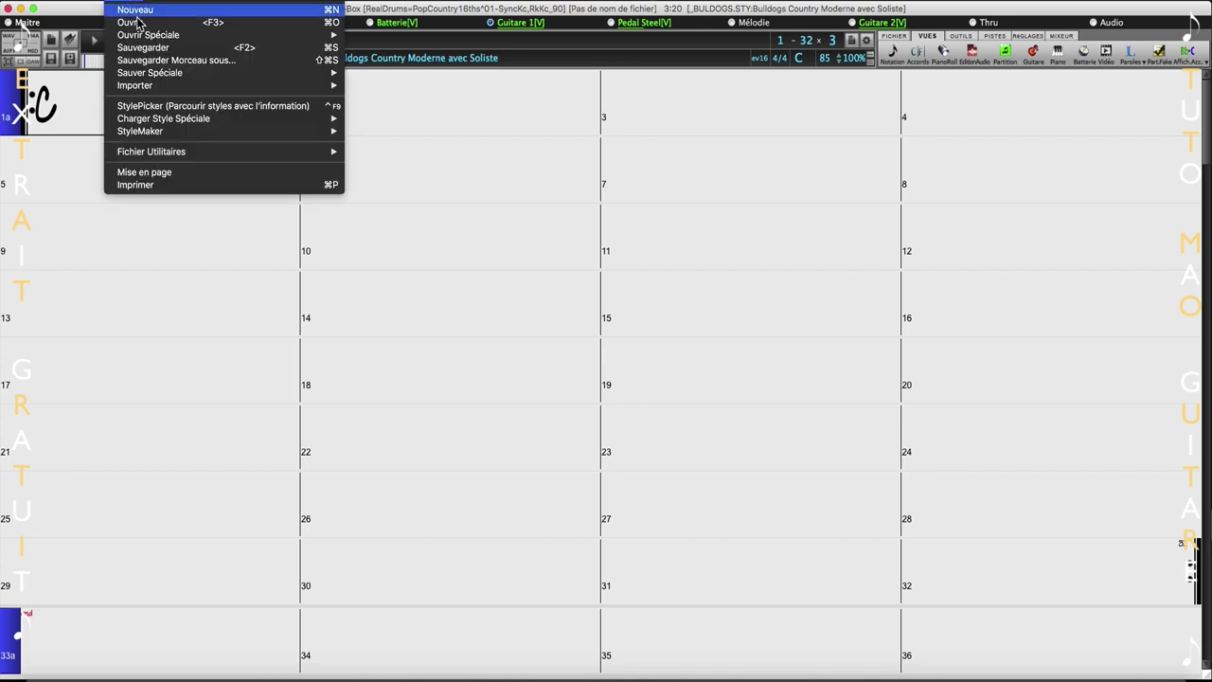
mouse_move(166, 89)
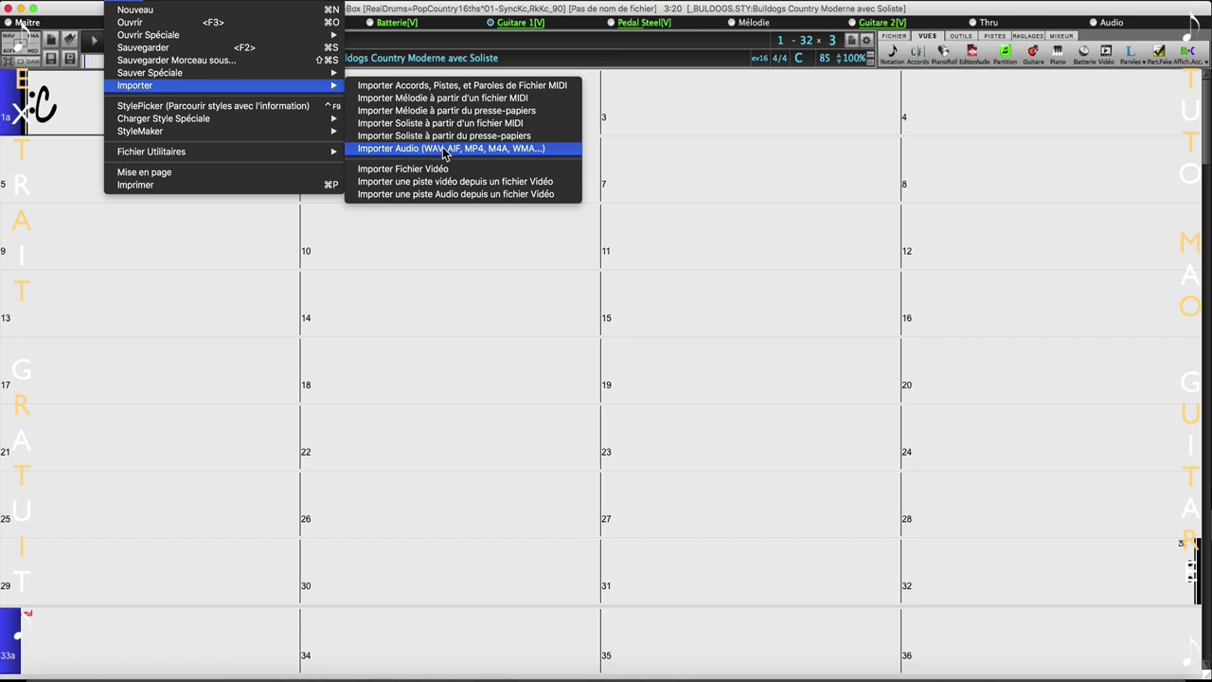
click(417, 151)
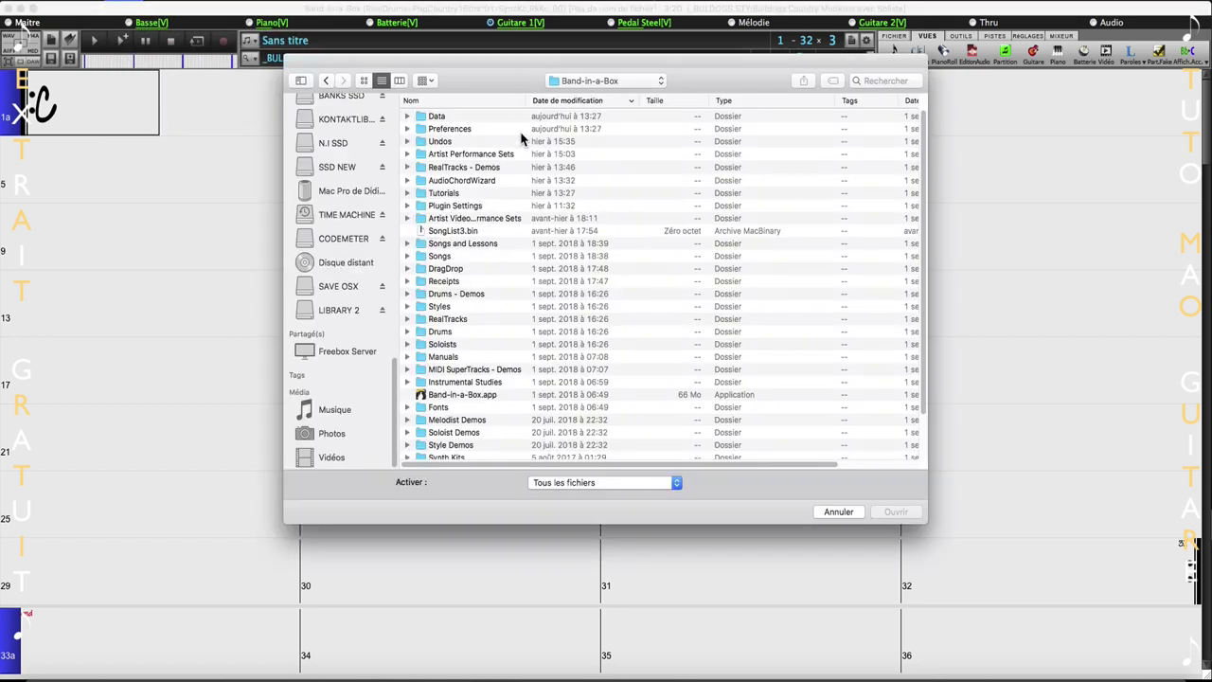
click(488, 104)
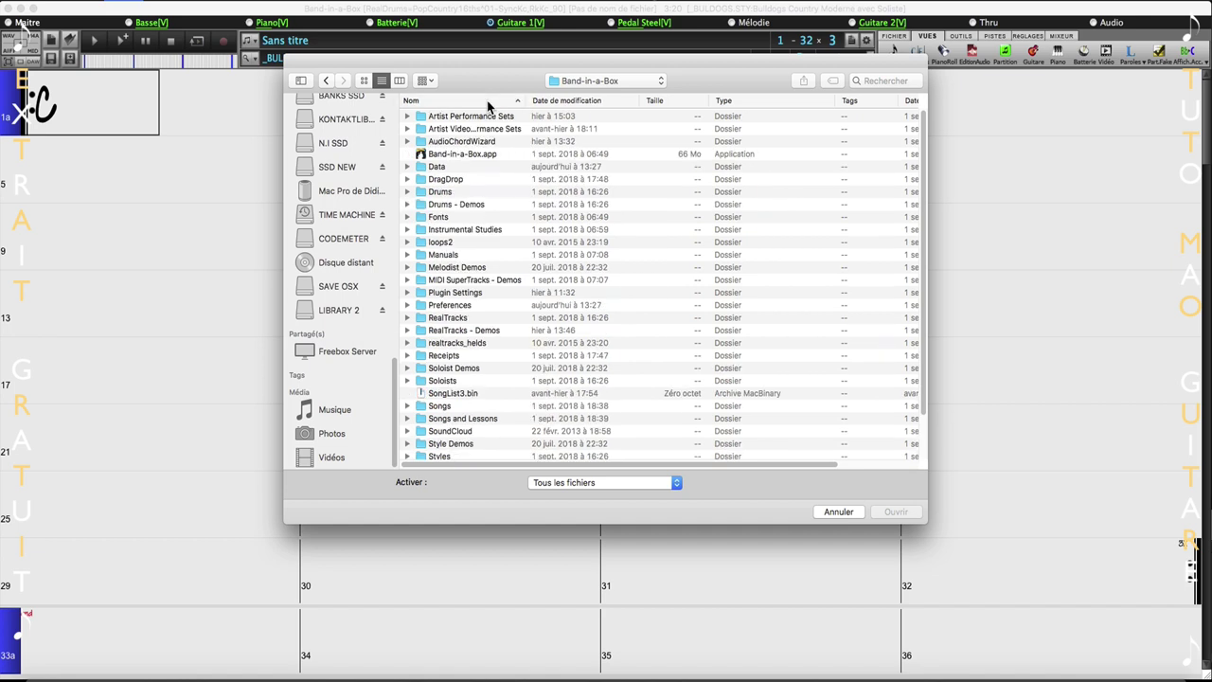
scroll(474, 320, down, 3)
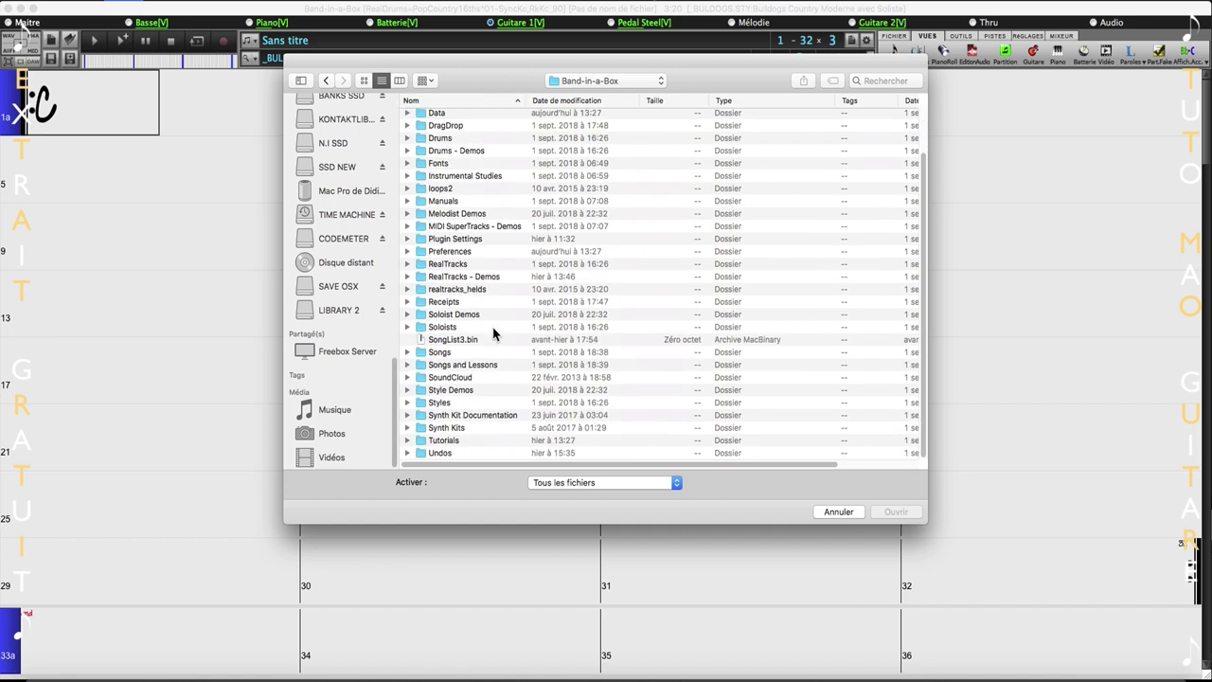
double_click(456, 441)
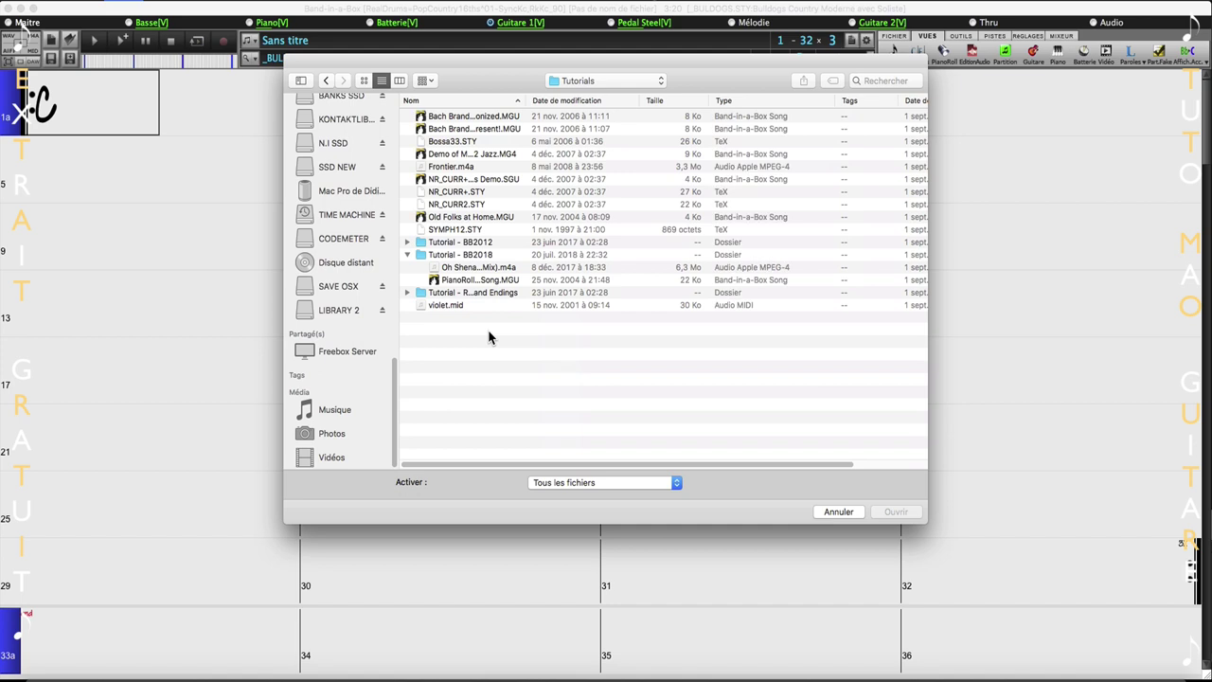
double_click(476, 257)
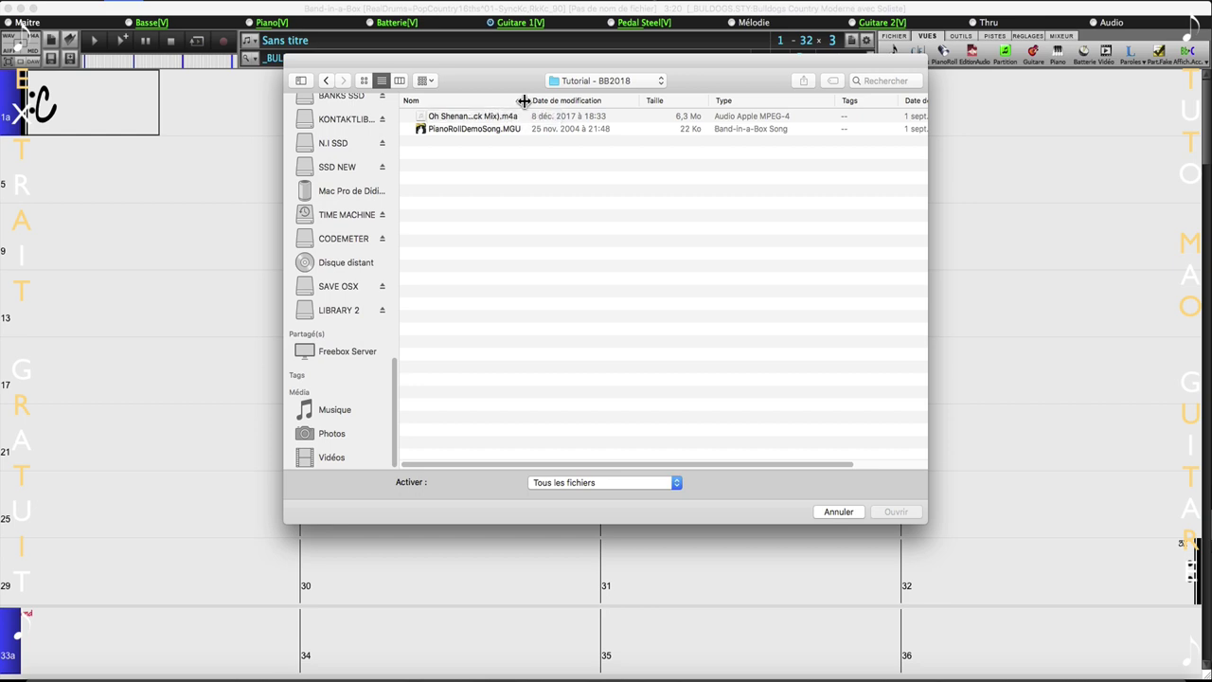
drag(525, 100, 681, 100)
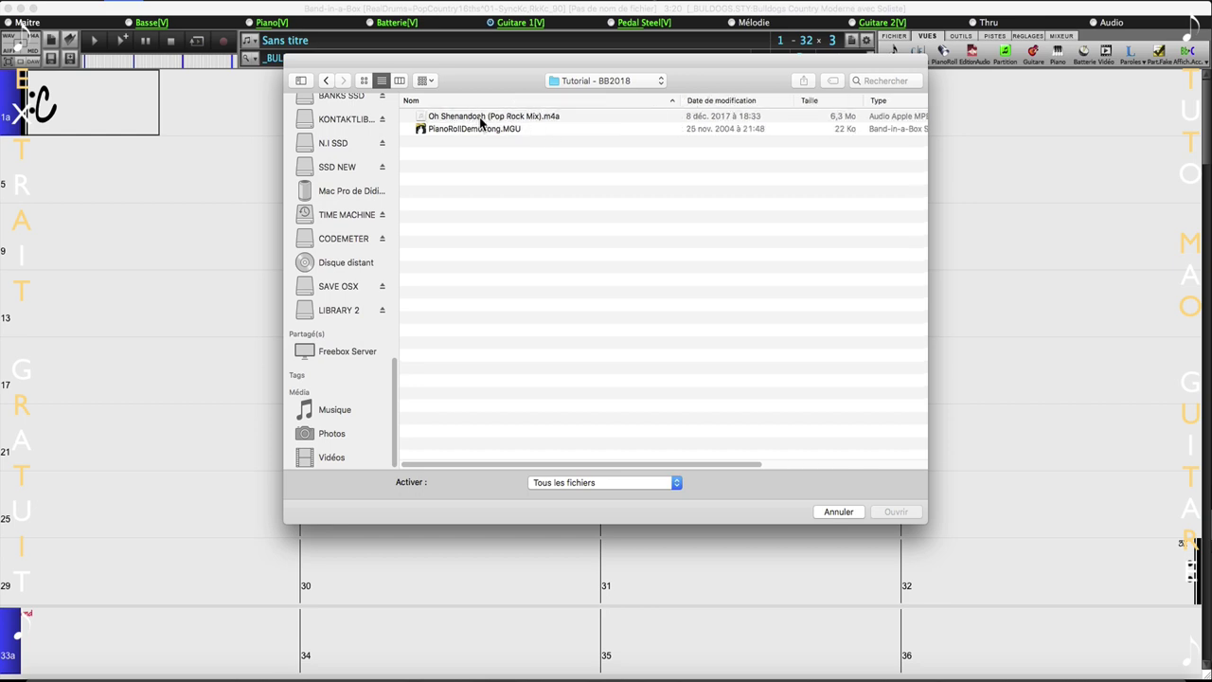
double_click(533, 115)
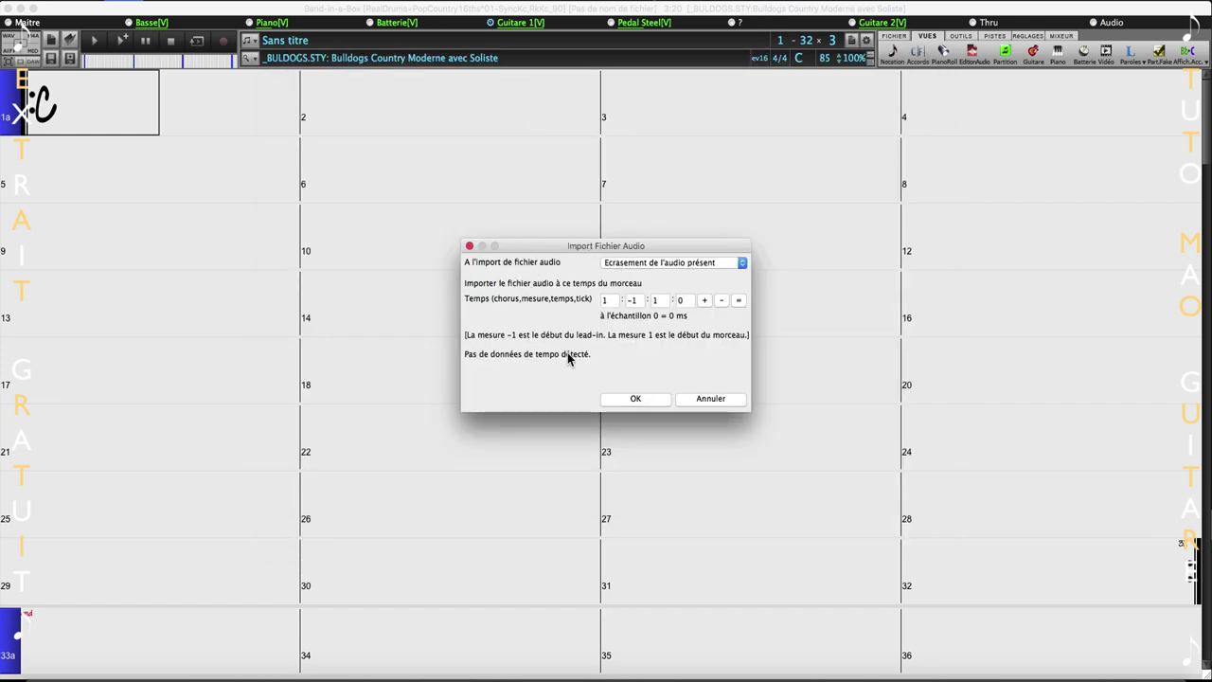
click(639, 399)
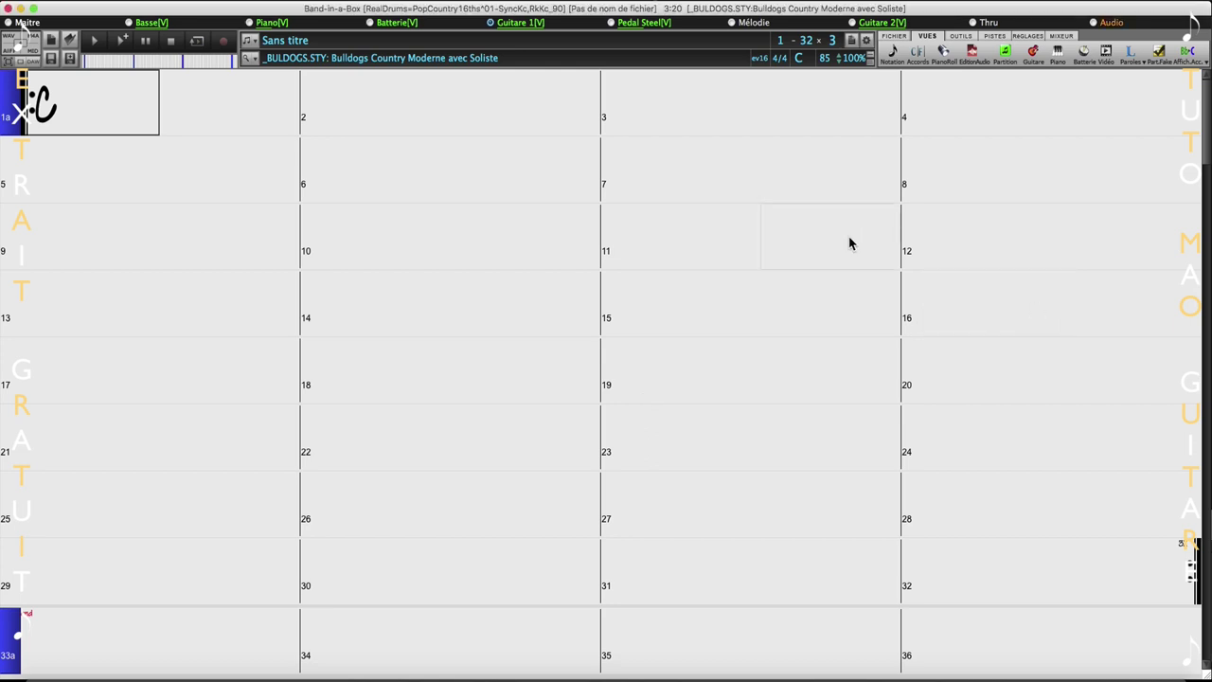
Show the Audio track's waveform in the audio editor and solo that track.
click(1110, 24)
click(974, 53)
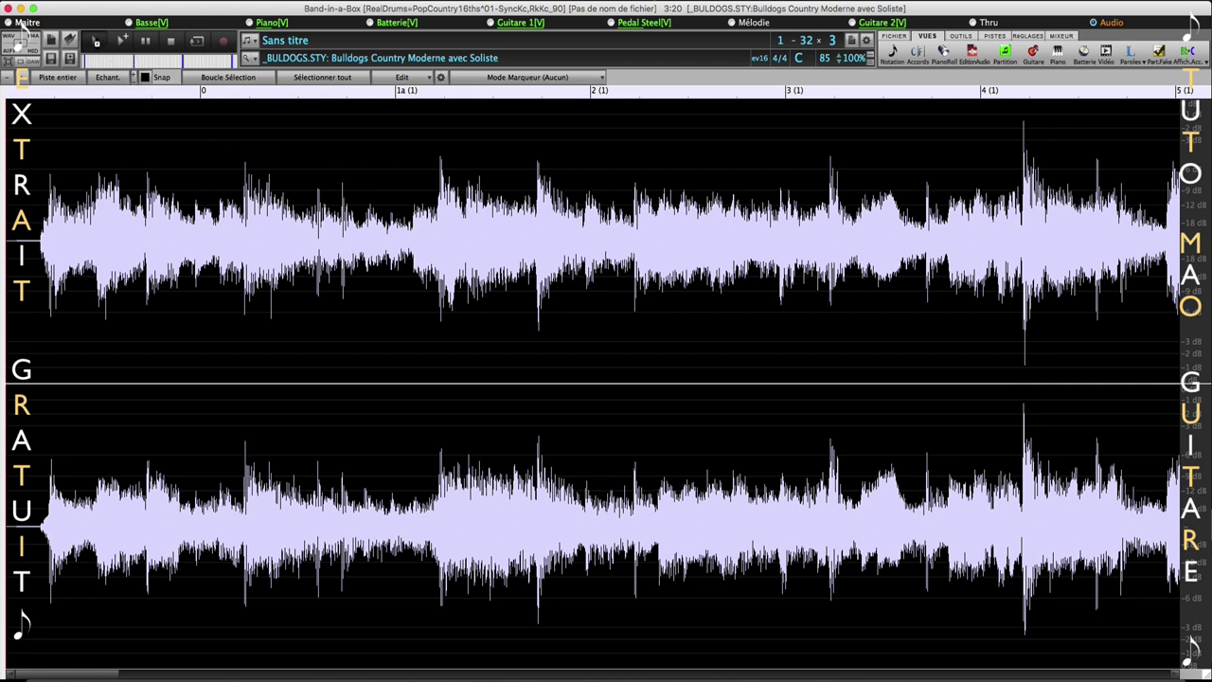
click(1109, 23)
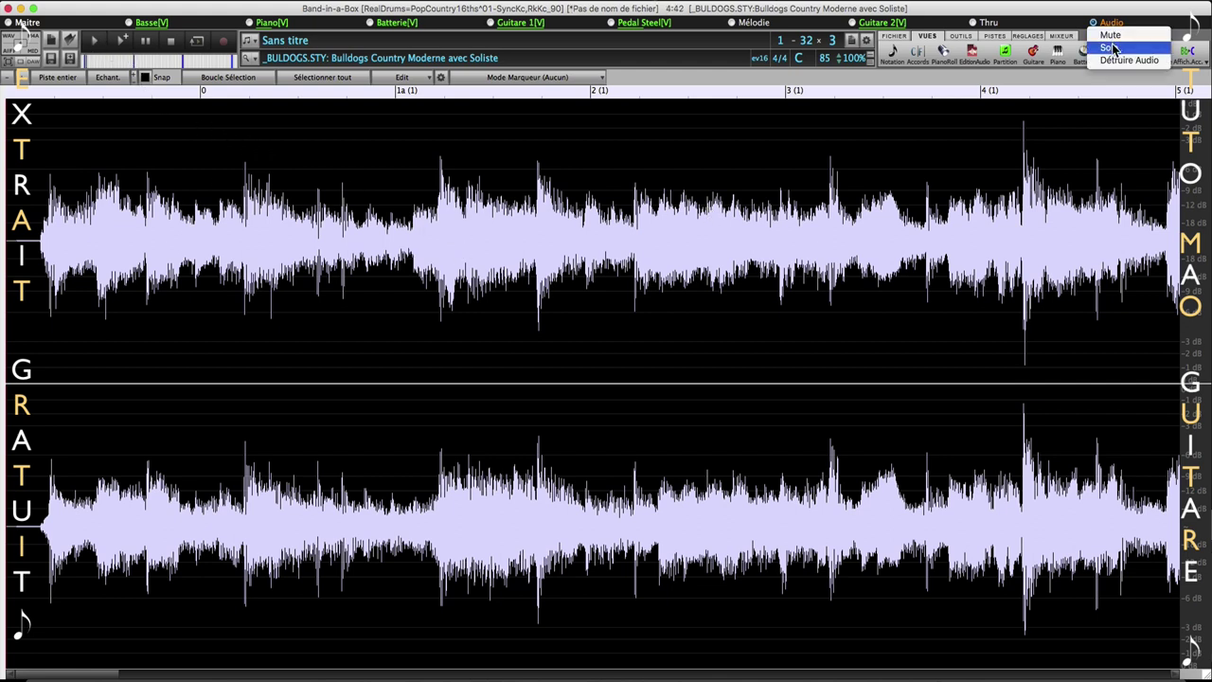
click(1109, 47)
Play the soloed audio track while viewing a wider span of its waveform, and stop playback.
click(99, 41)
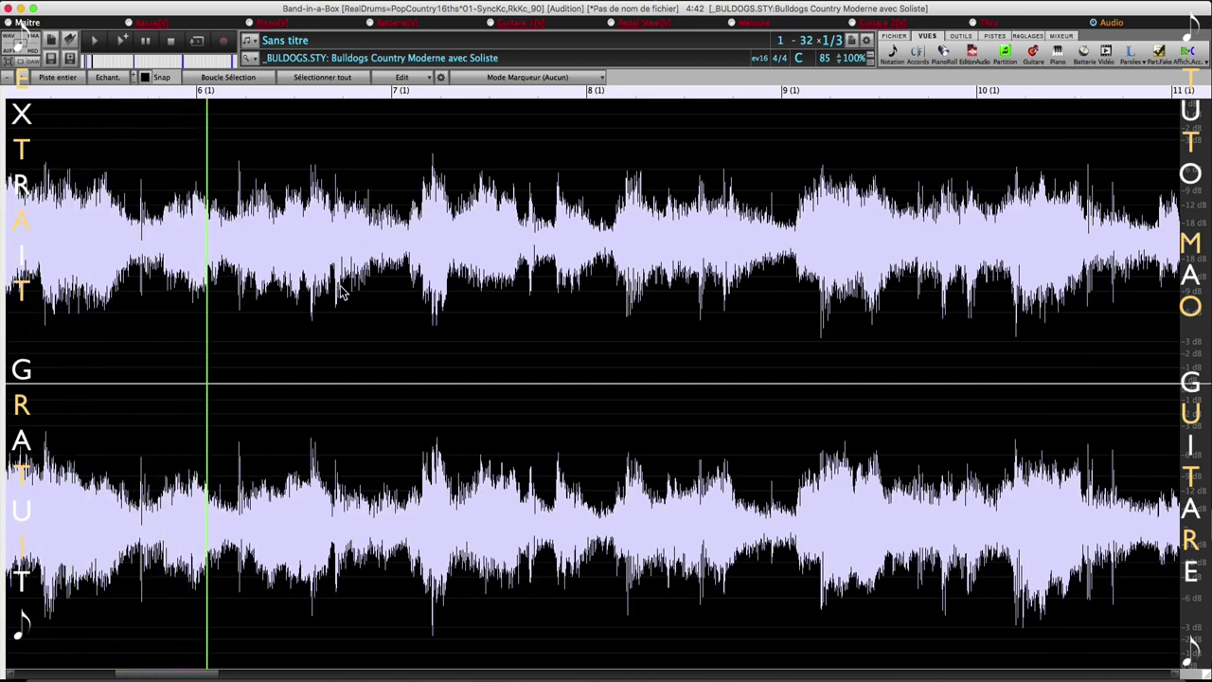
key(minus)
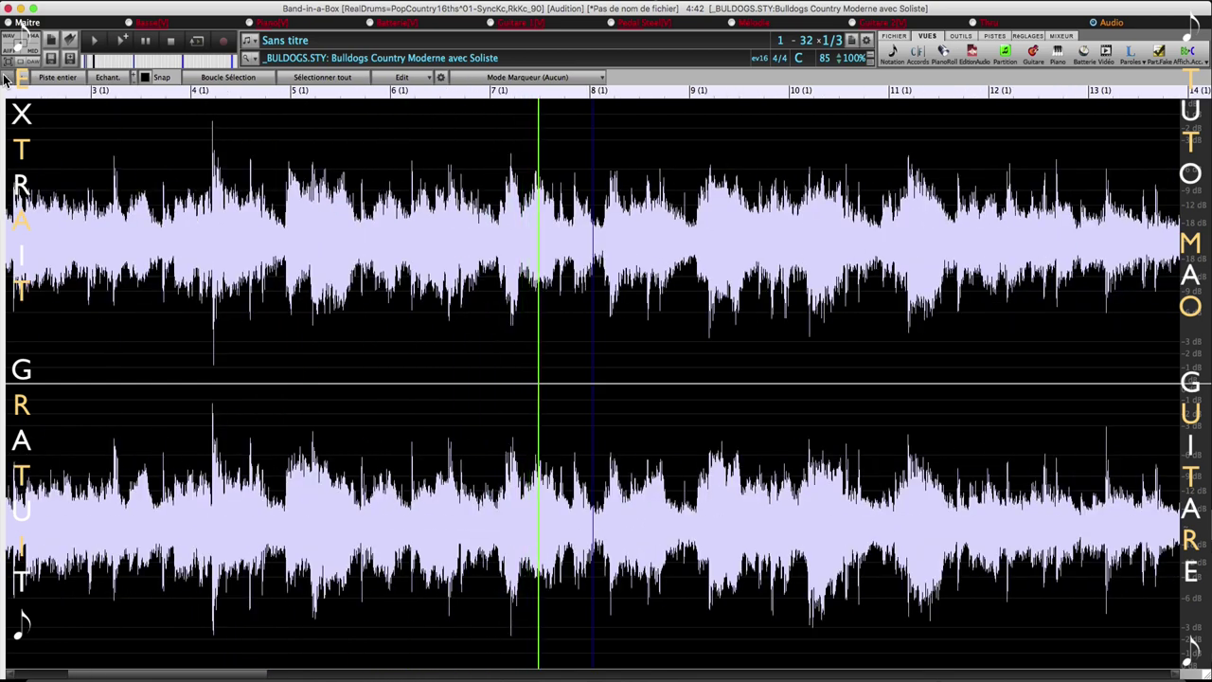
key(minus)
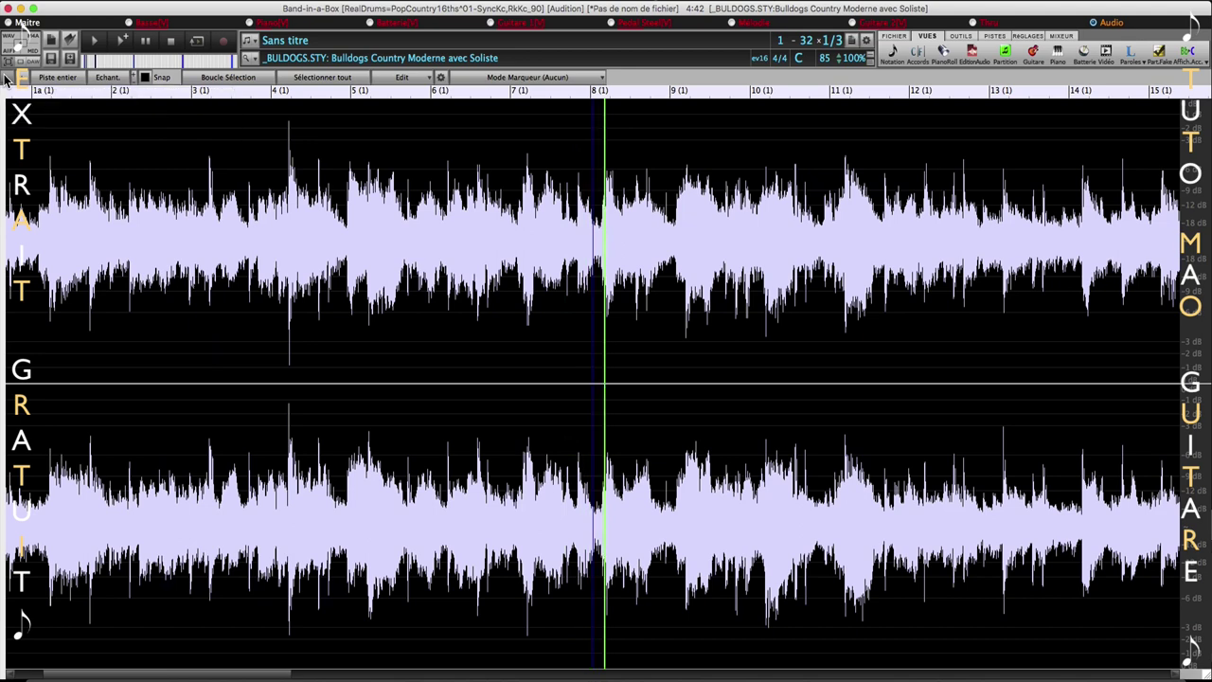
key(minus)
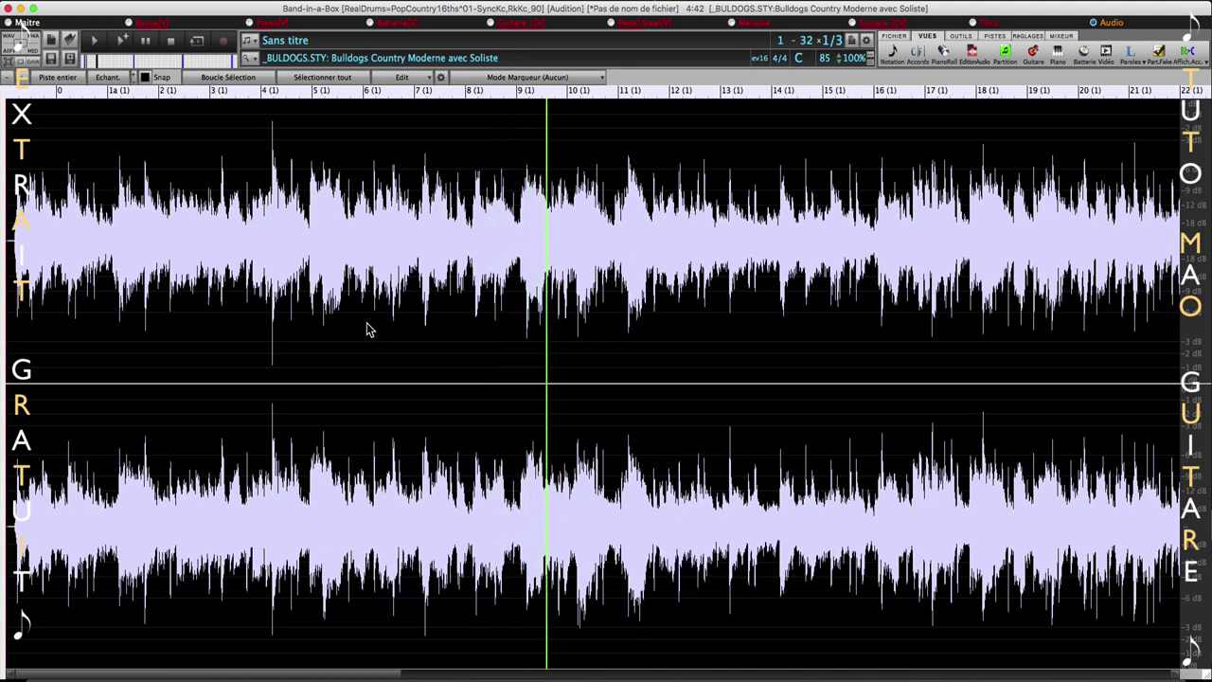
click(170, 40)
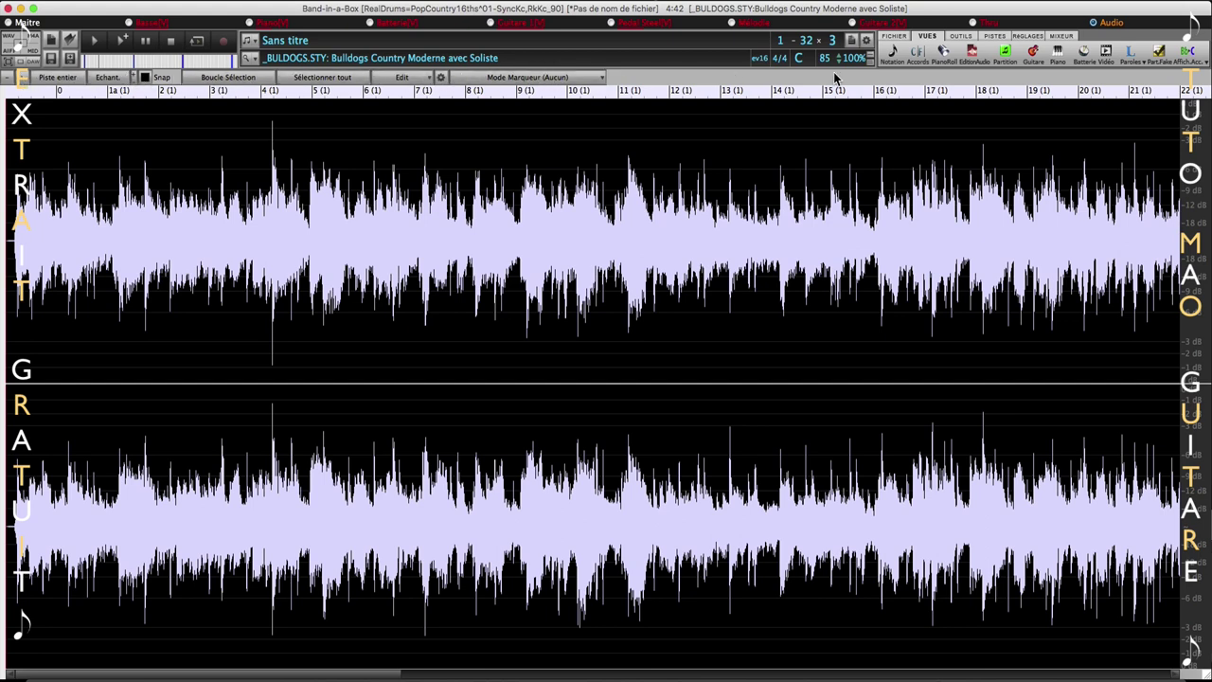
Return to the chord sheet, disable the Bulldogs style for this song, and place the chord cursor on bar 1.
click(974, 58)
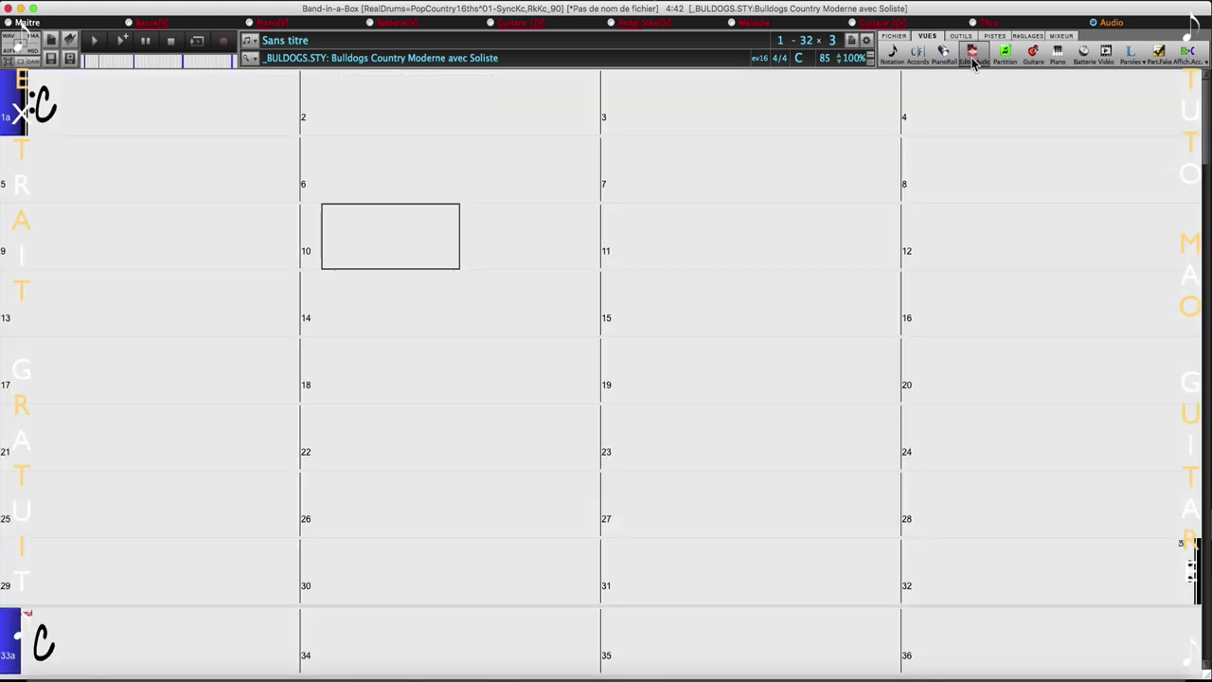
click(291, 58)
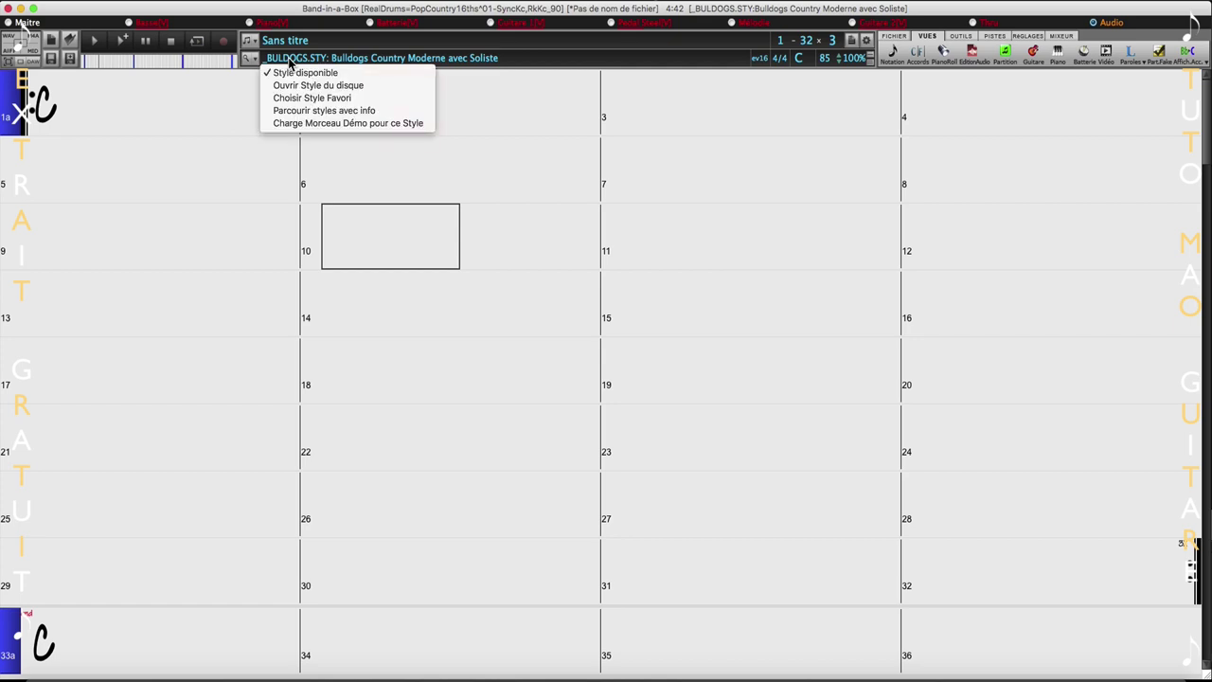
click(294, 72)
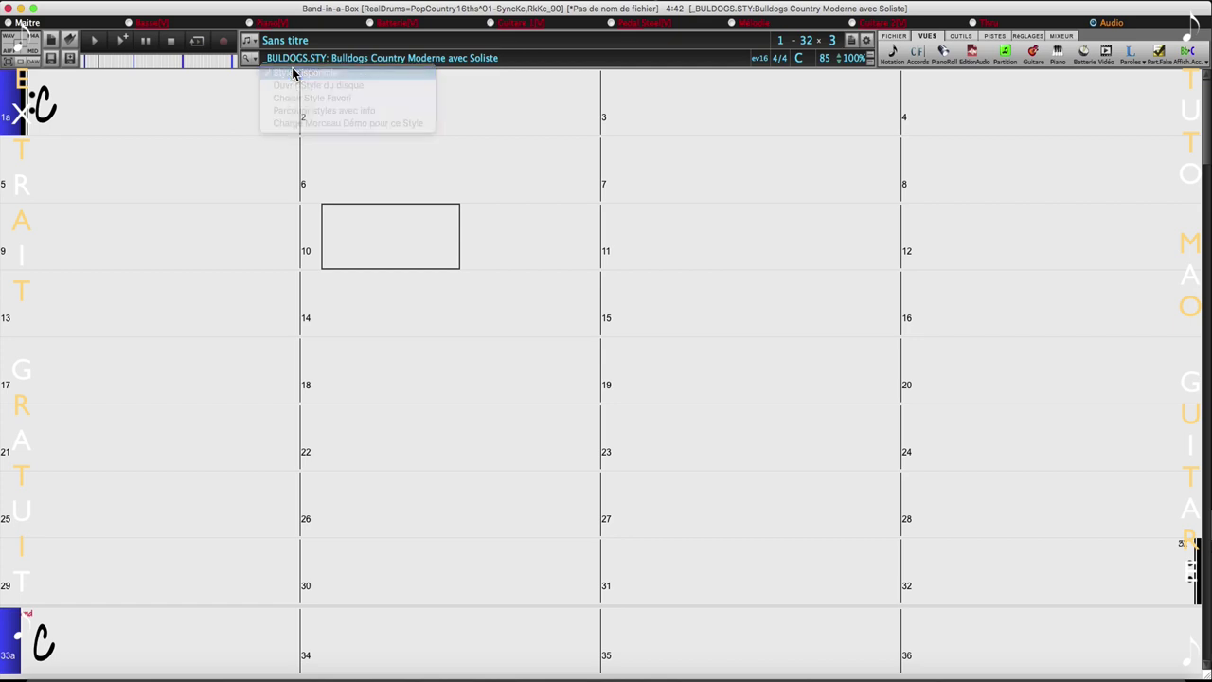
click(89, 128)
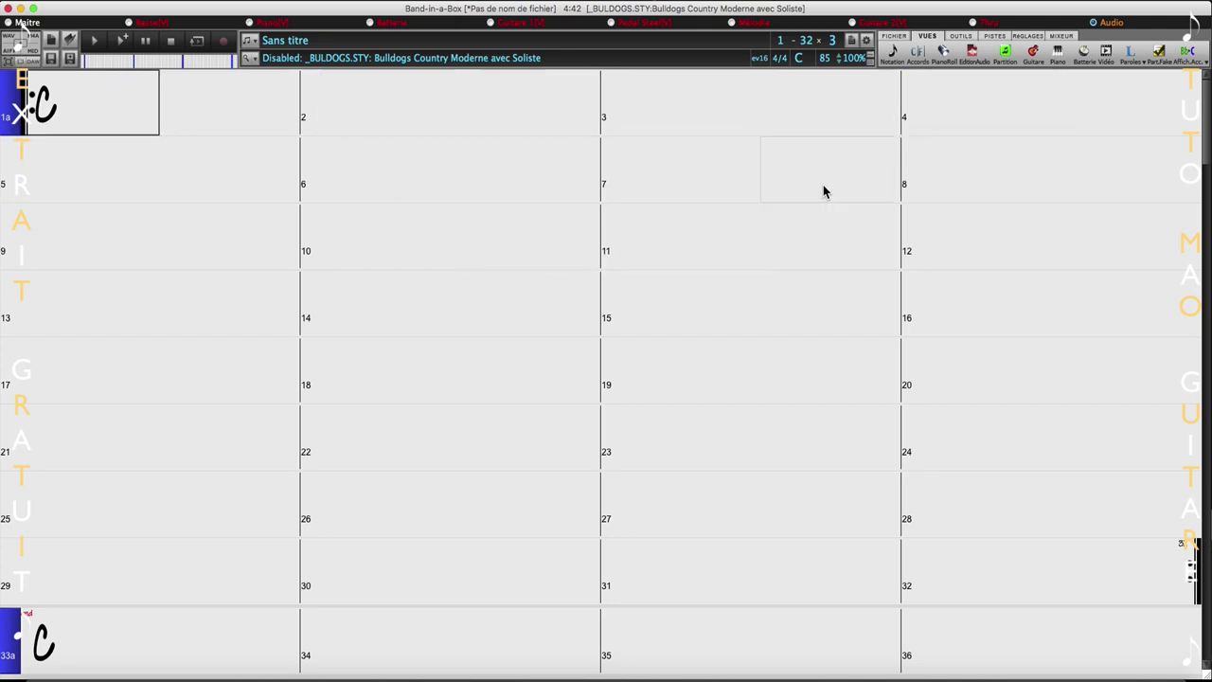
Reopen the audio editor and play the opening of the imported audio with the style disabled, stopping after a few bars.
click(973, 55)
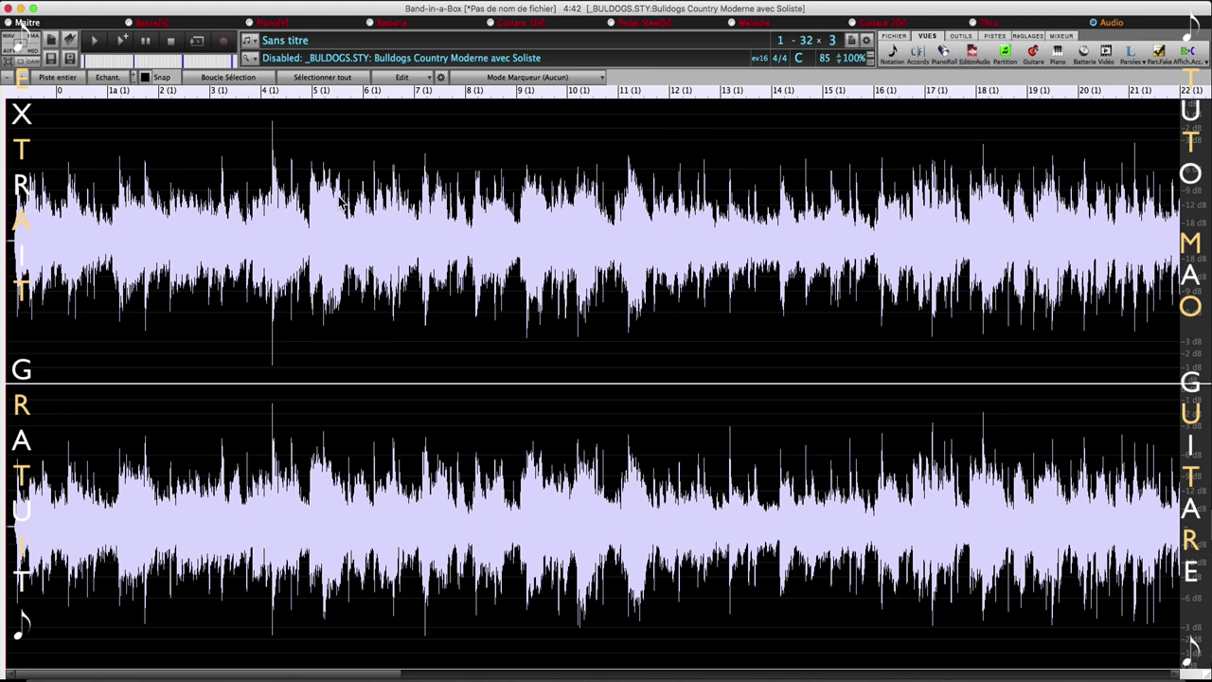
click(23, 82)
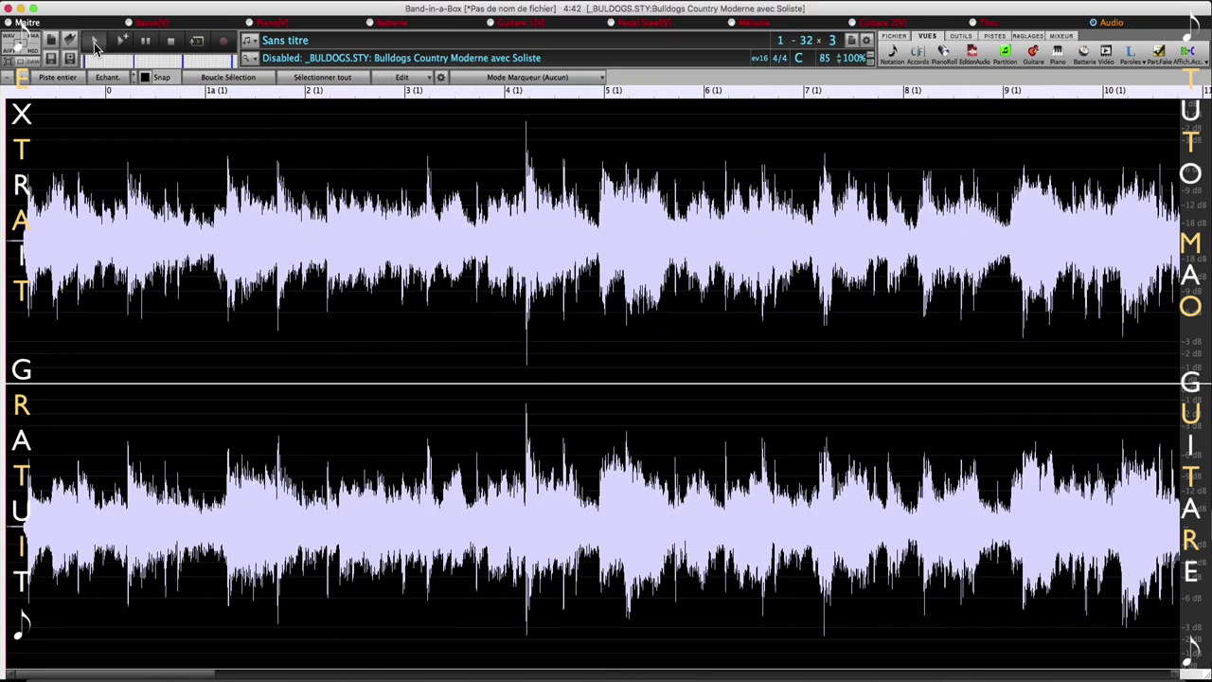
click(93, 42)
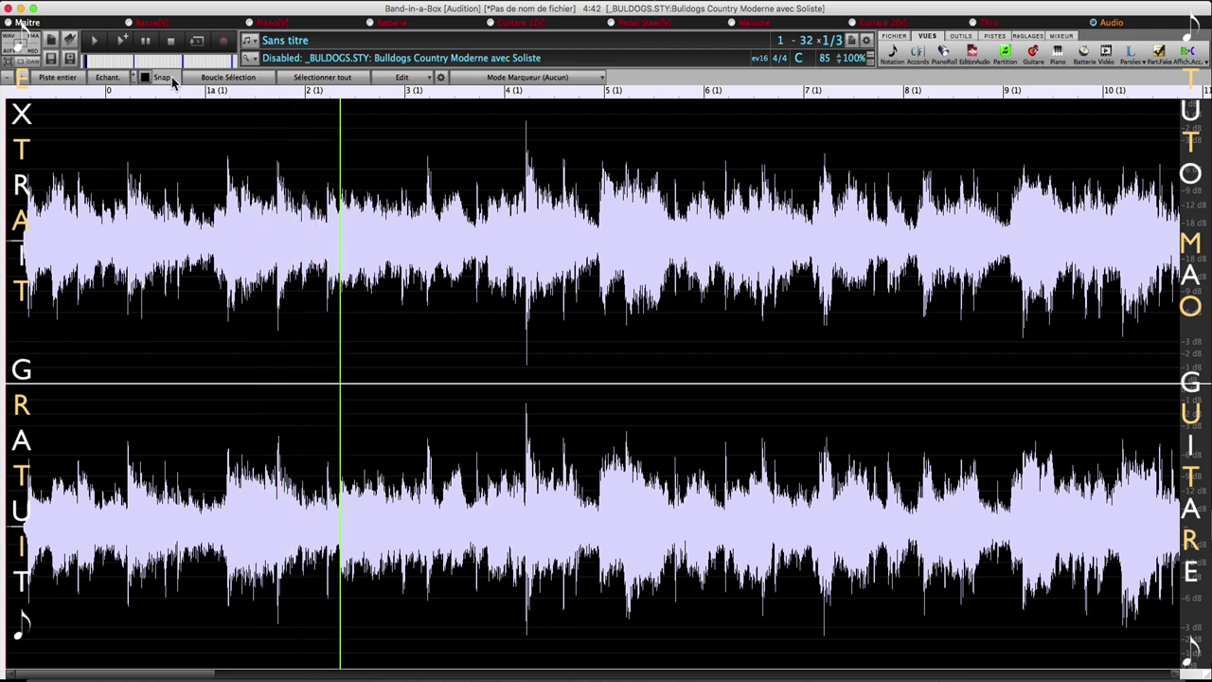
click(172, 42)
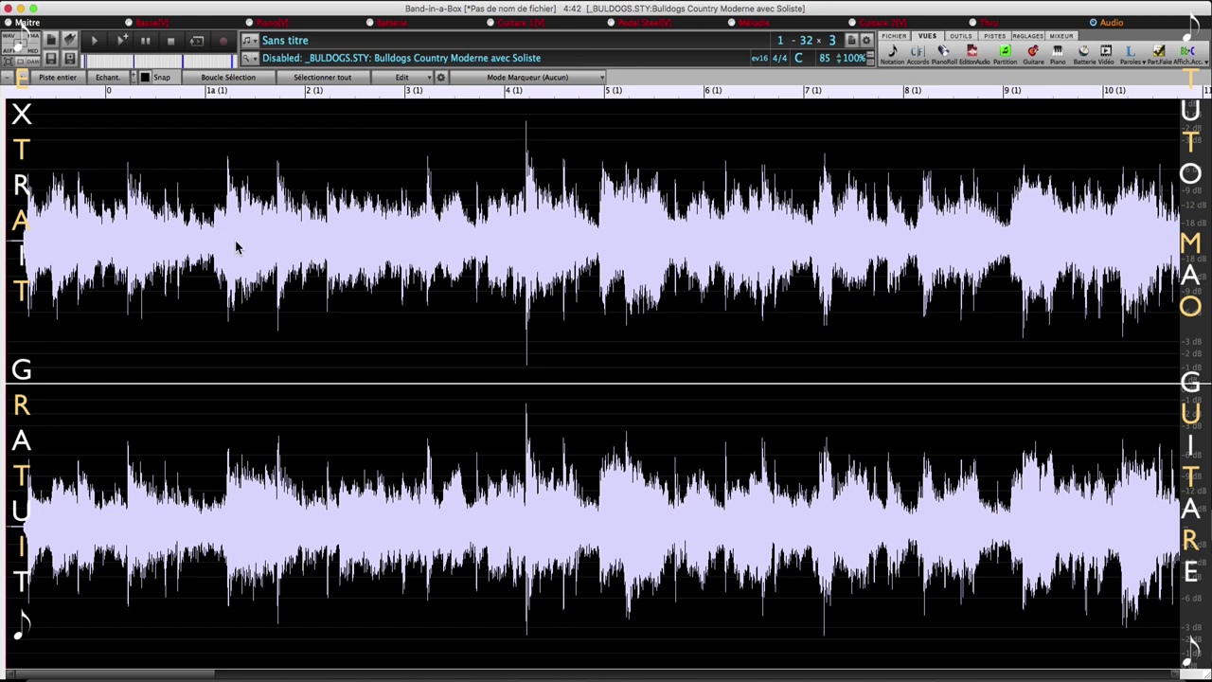
Set the marker mode to Assistant Accords Audio, audition the opening, and add a bar line at the very start of the audio.
click(531, 80)
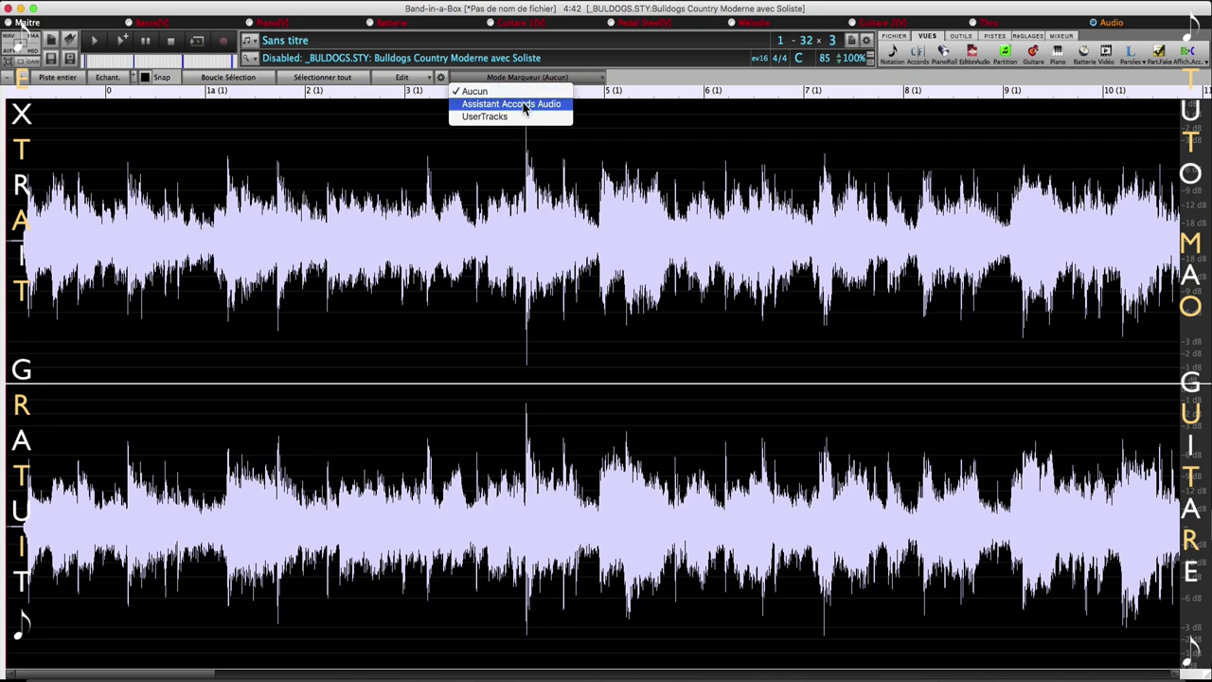
click(524, 104)
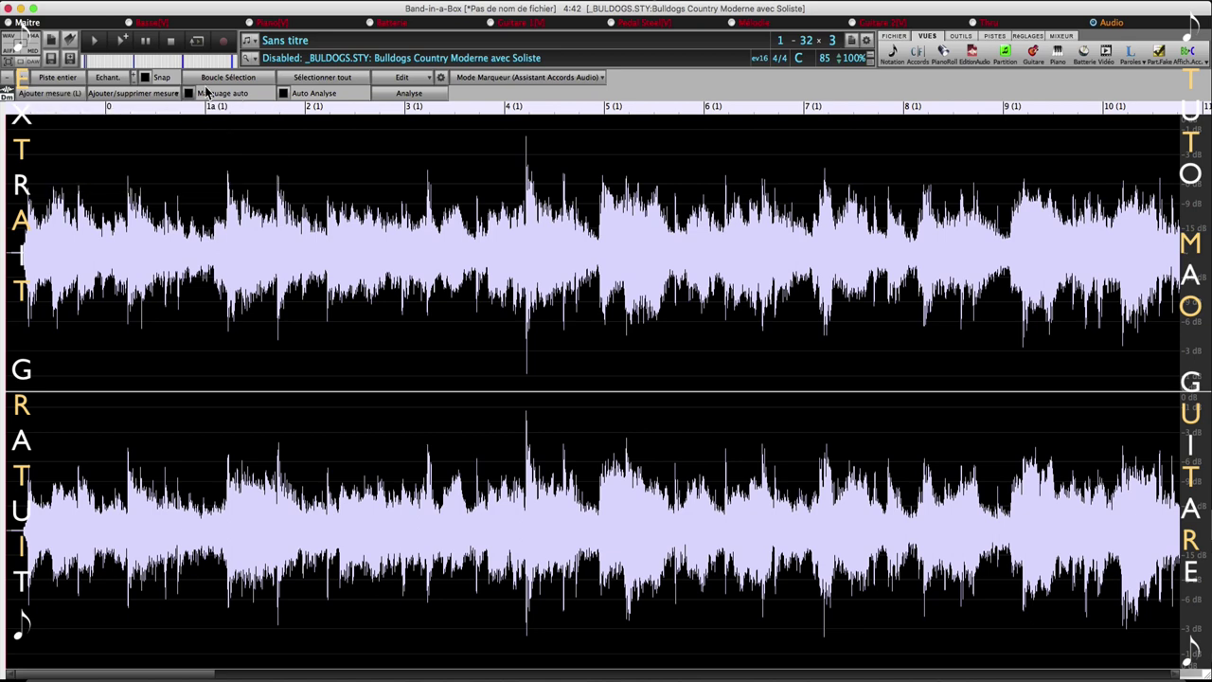
click(96, 42)
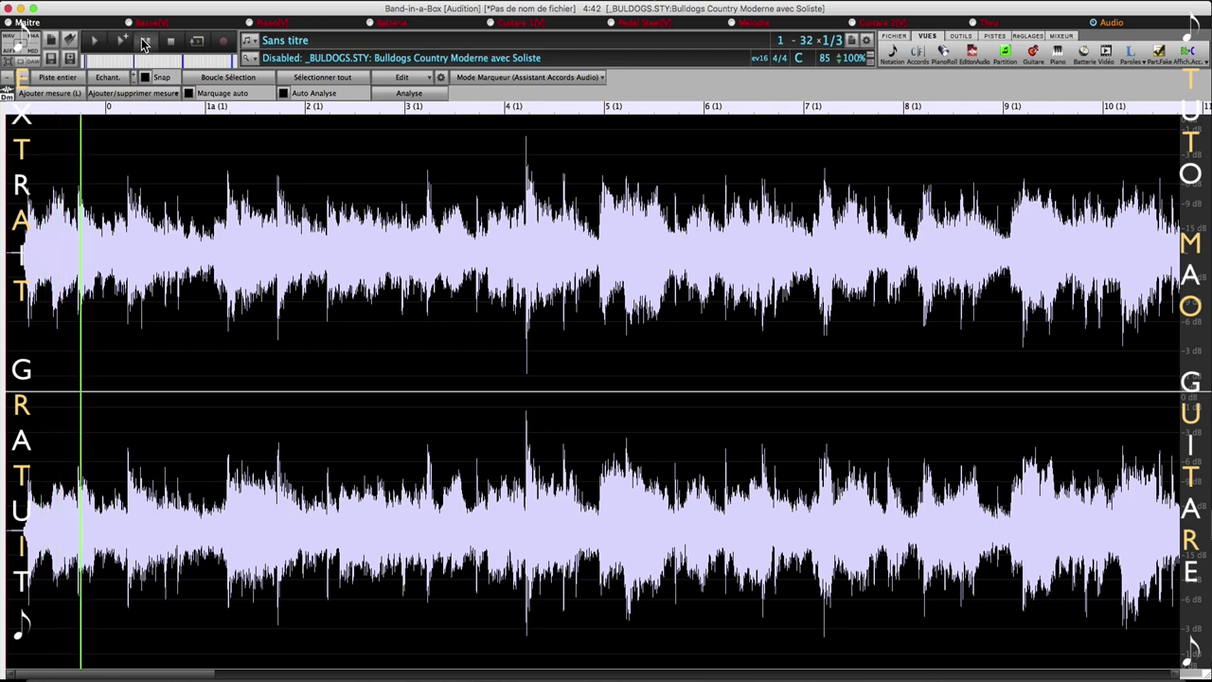
click(95, 43)
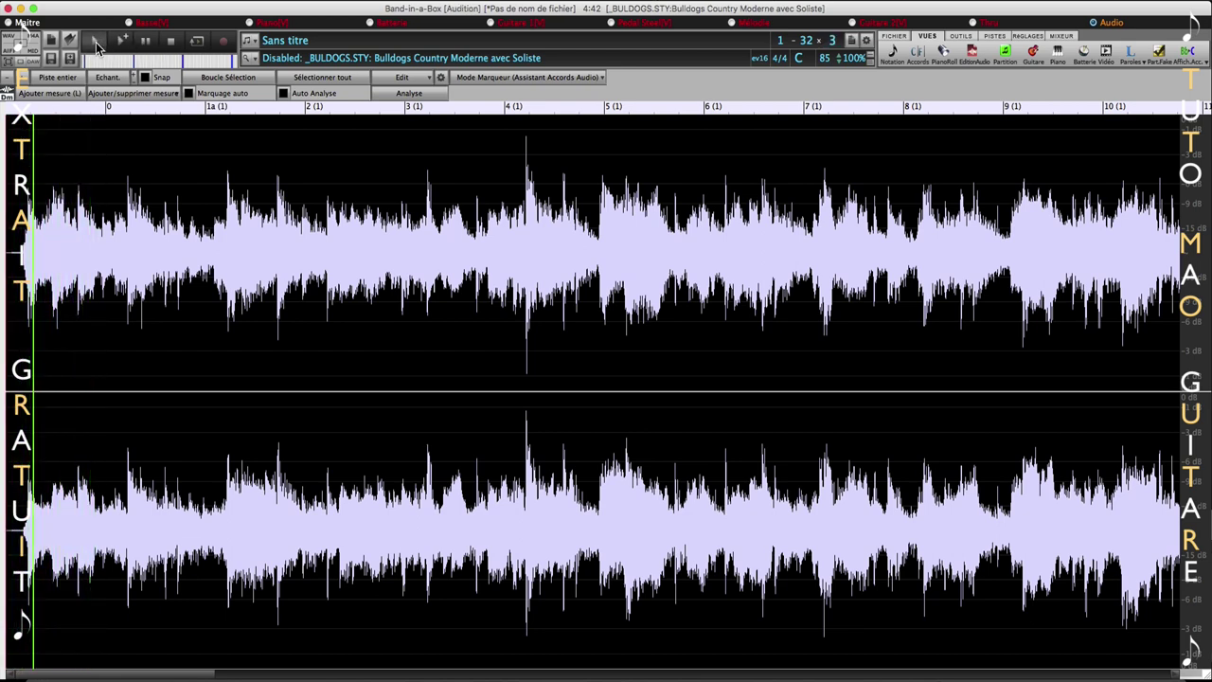
click(171, 41)
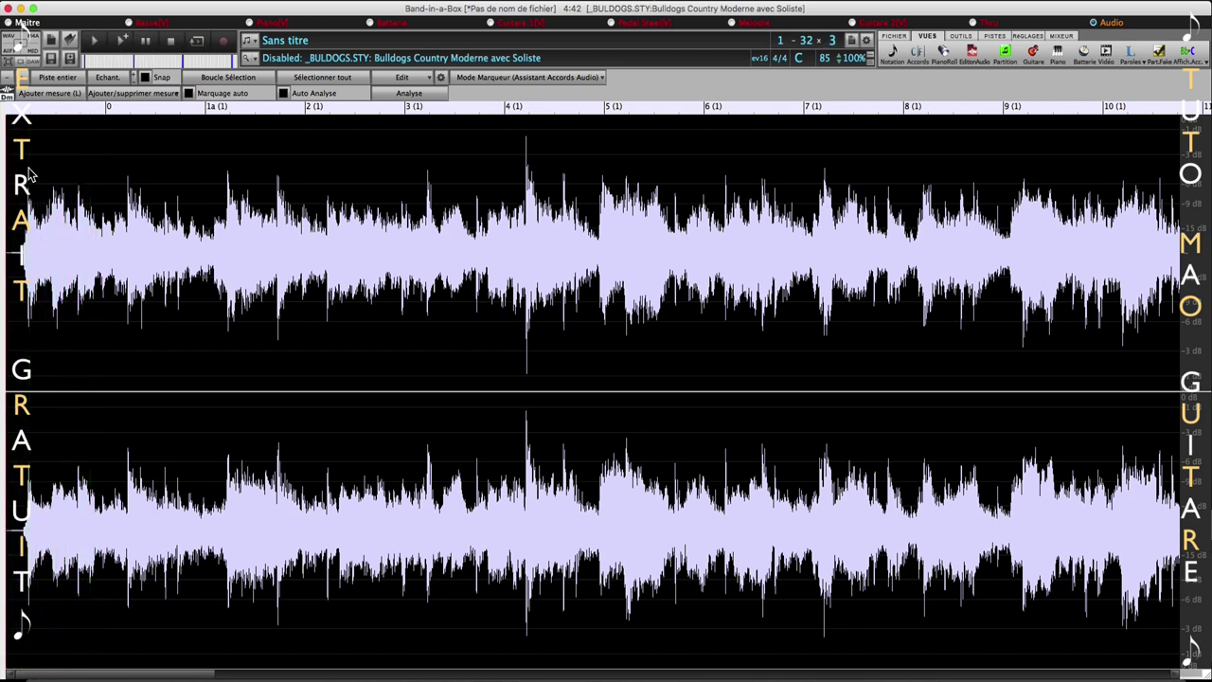
click(28, 171)
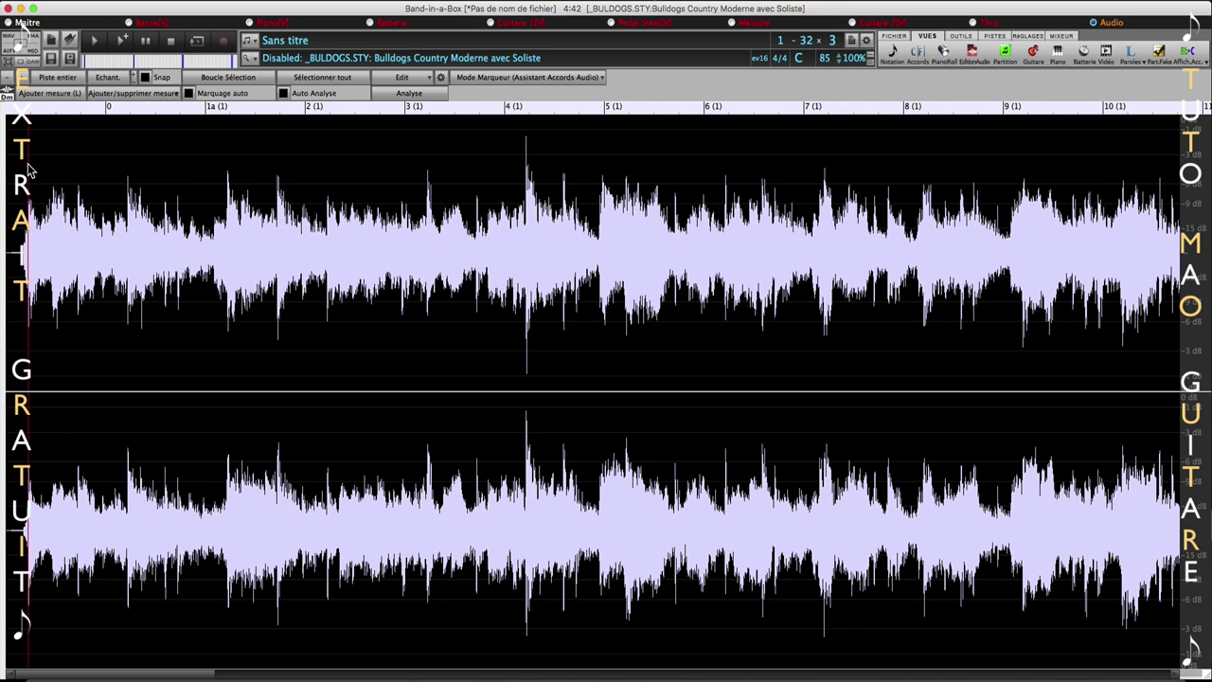
click(51, 94)
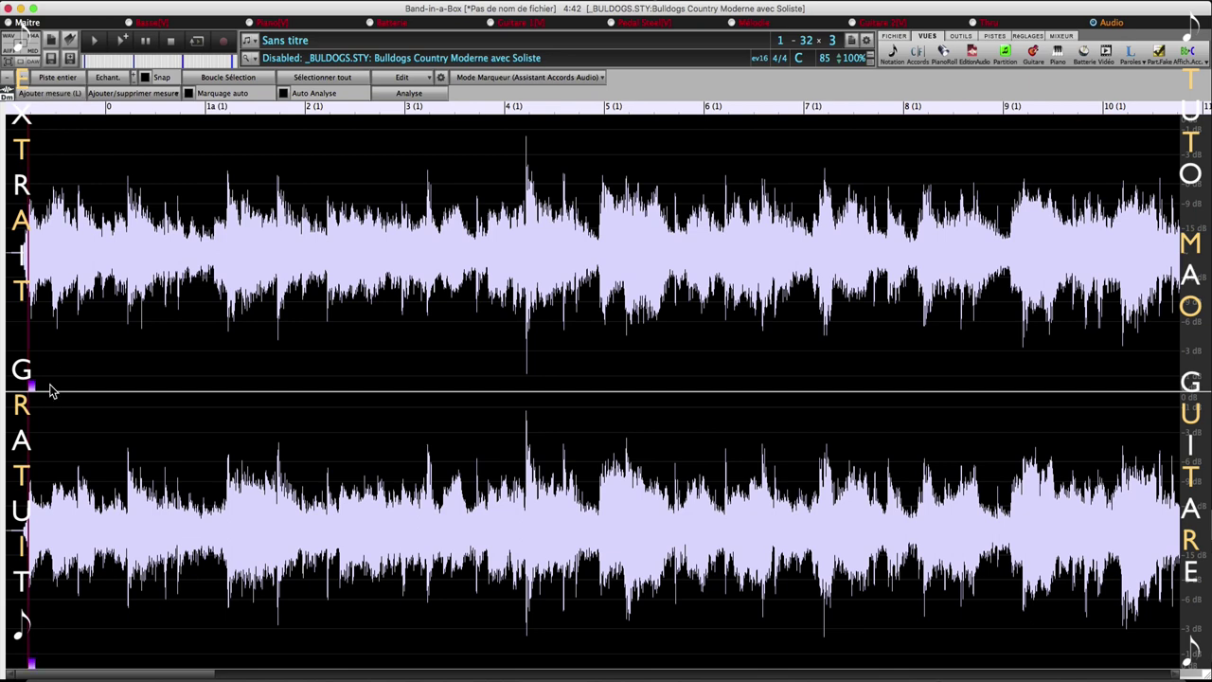
Audition the opening and add the second bar line at the first strong attack after the initial bar line.
click(127, 121)
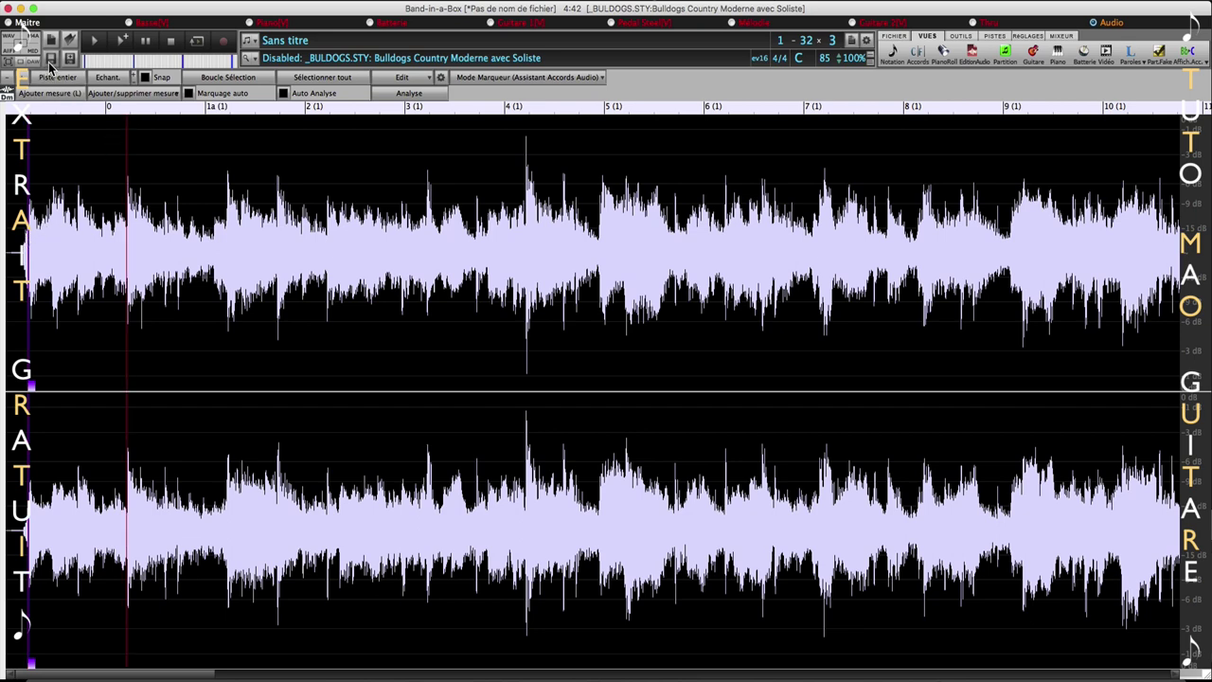
click(92, 43)
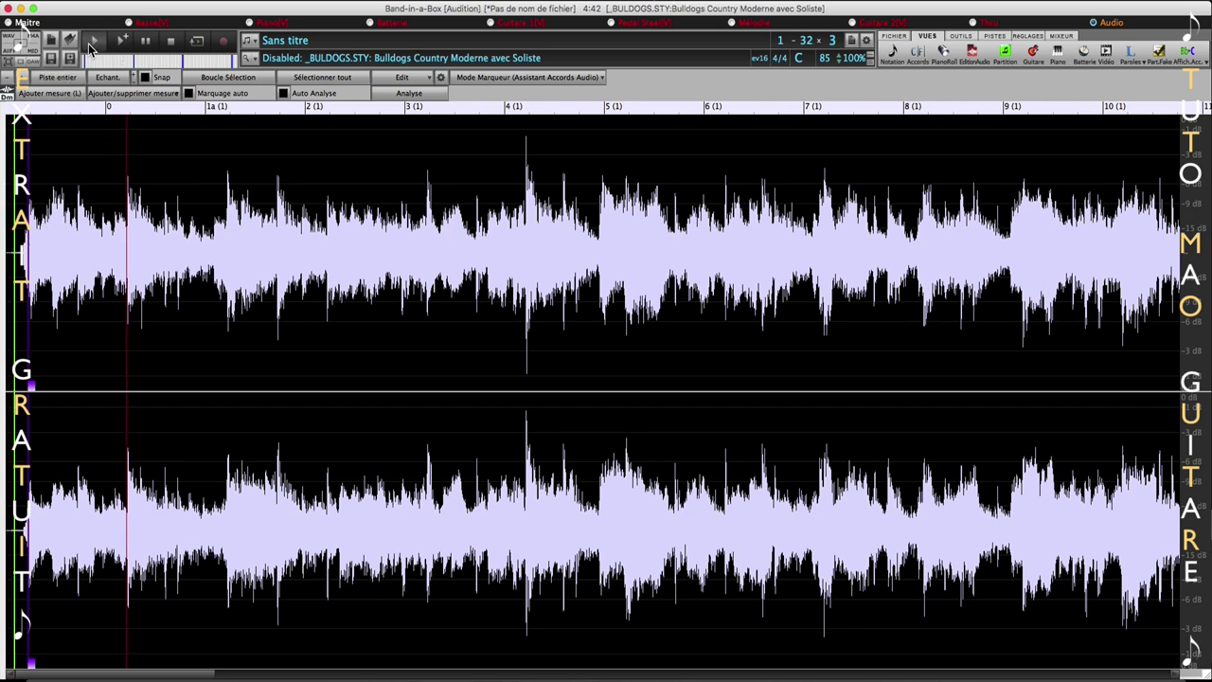
click(170, 40)
click(129, 197)
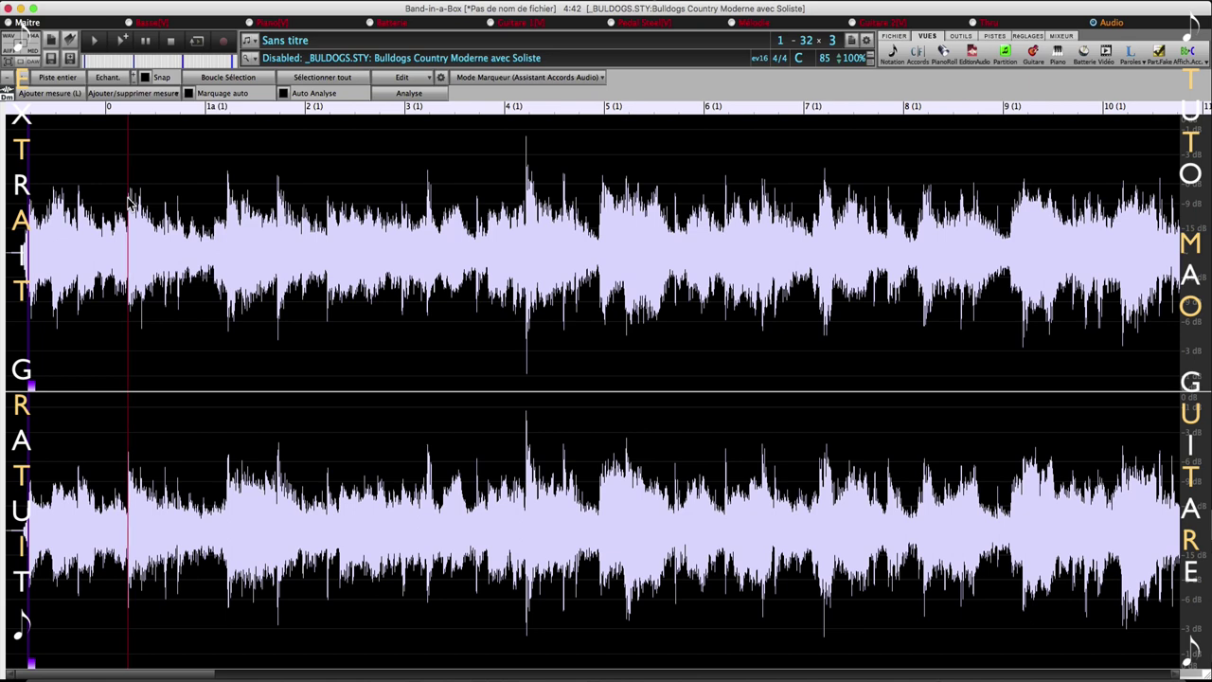
click(64, 96)
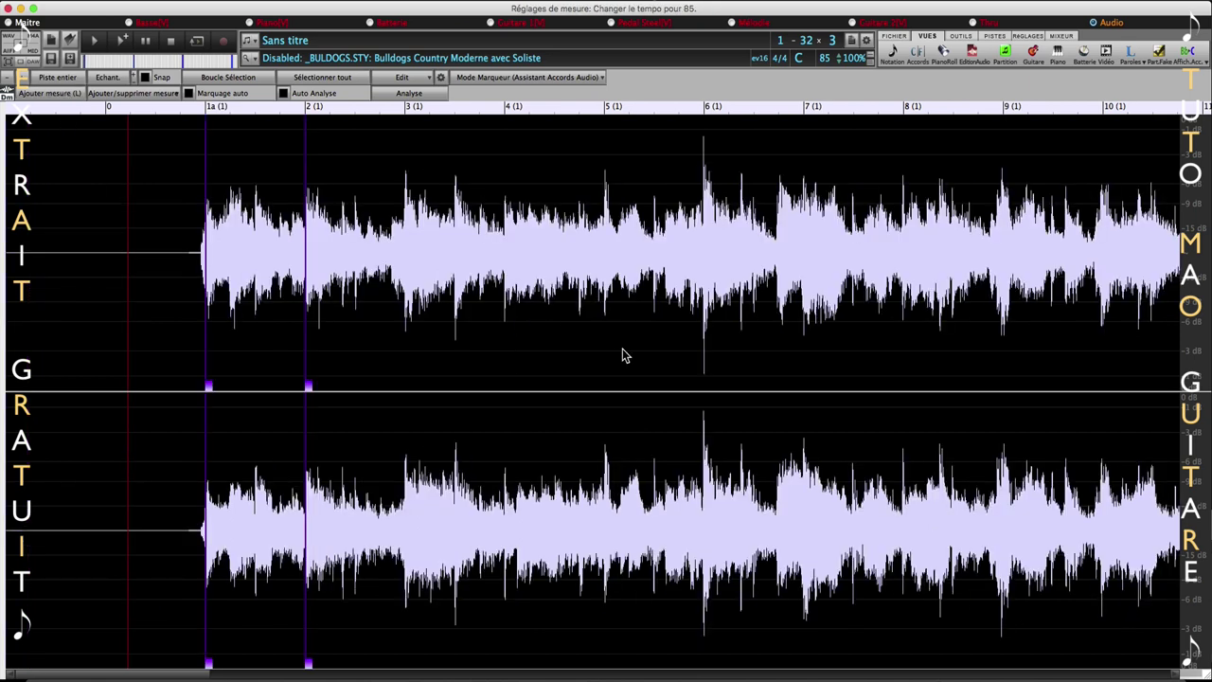
Play the marked bars to check them, add a bar line at the attack of bar 3, and turn on Marquage auto.
click(104, 45)
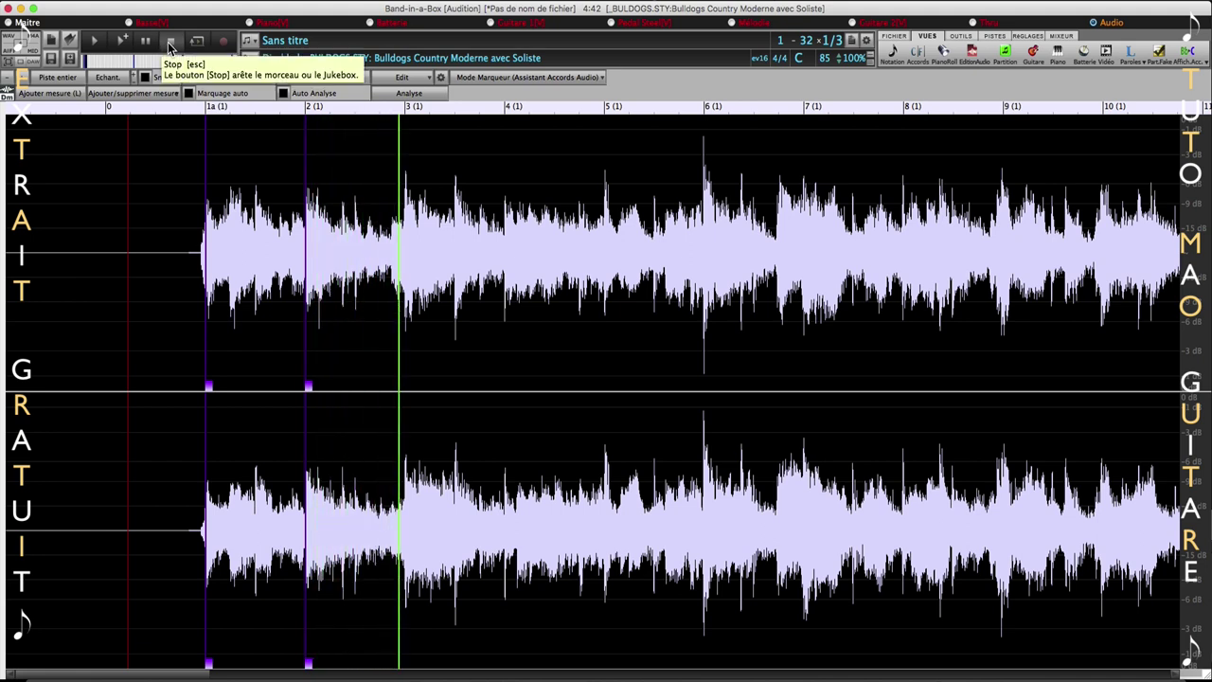
click(171, 45)
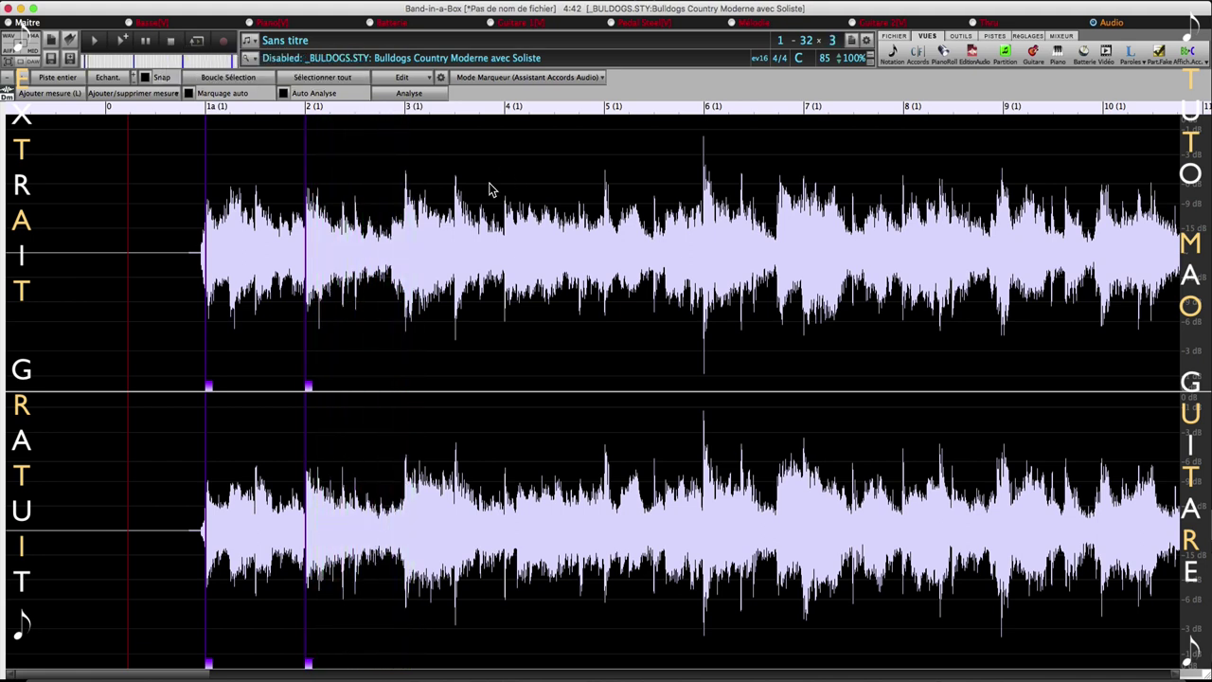
click(406, 184)
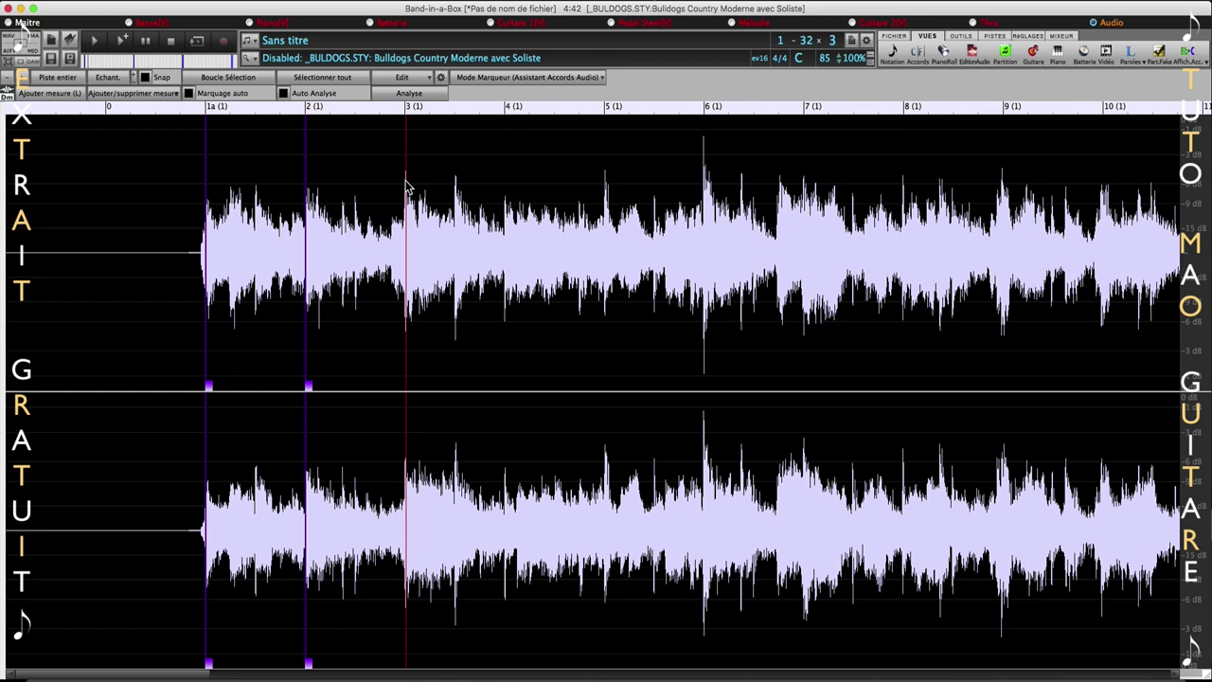
click(59, 95)
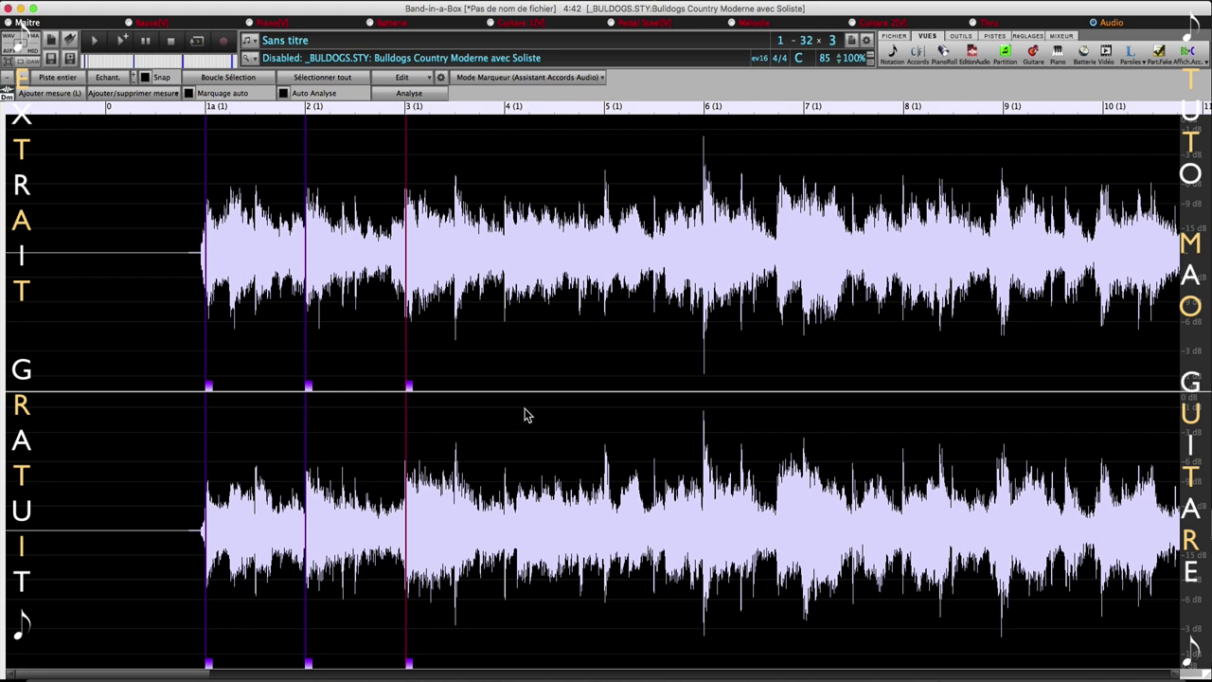
click(189, 93)
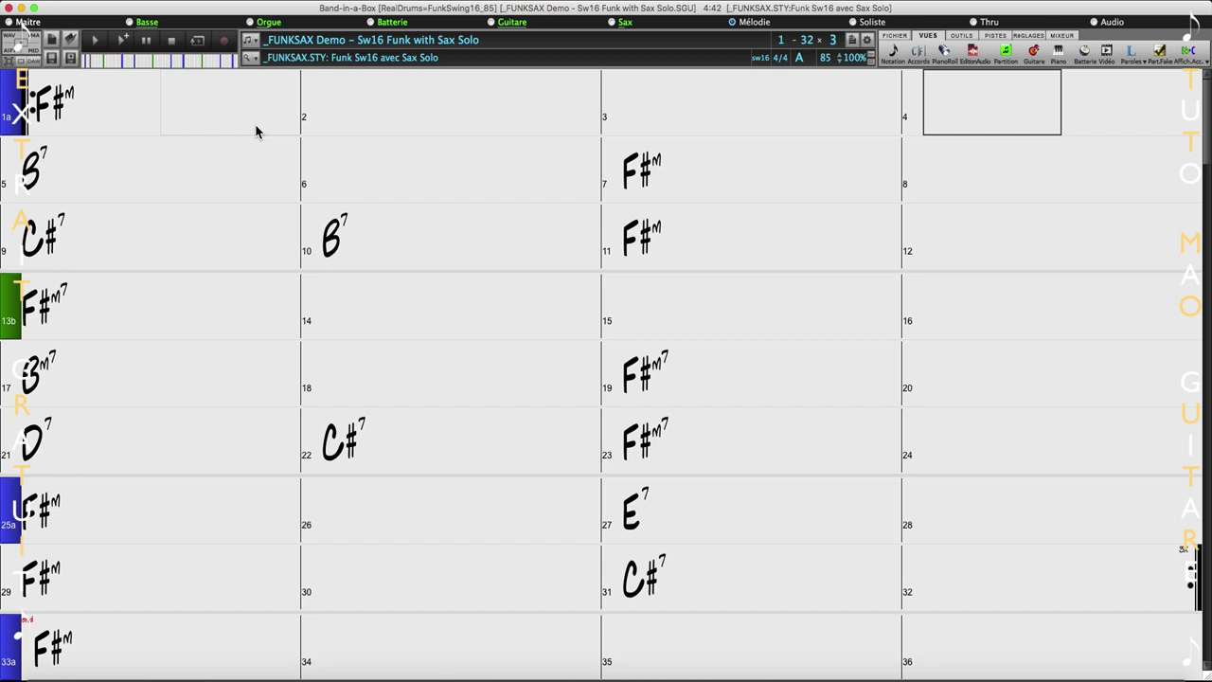
Choose the _FUNKSAX style (Funk Sw16 avec Sax Solo) with its demo song from the Pop styles filtered by sax.
click(247, 60)
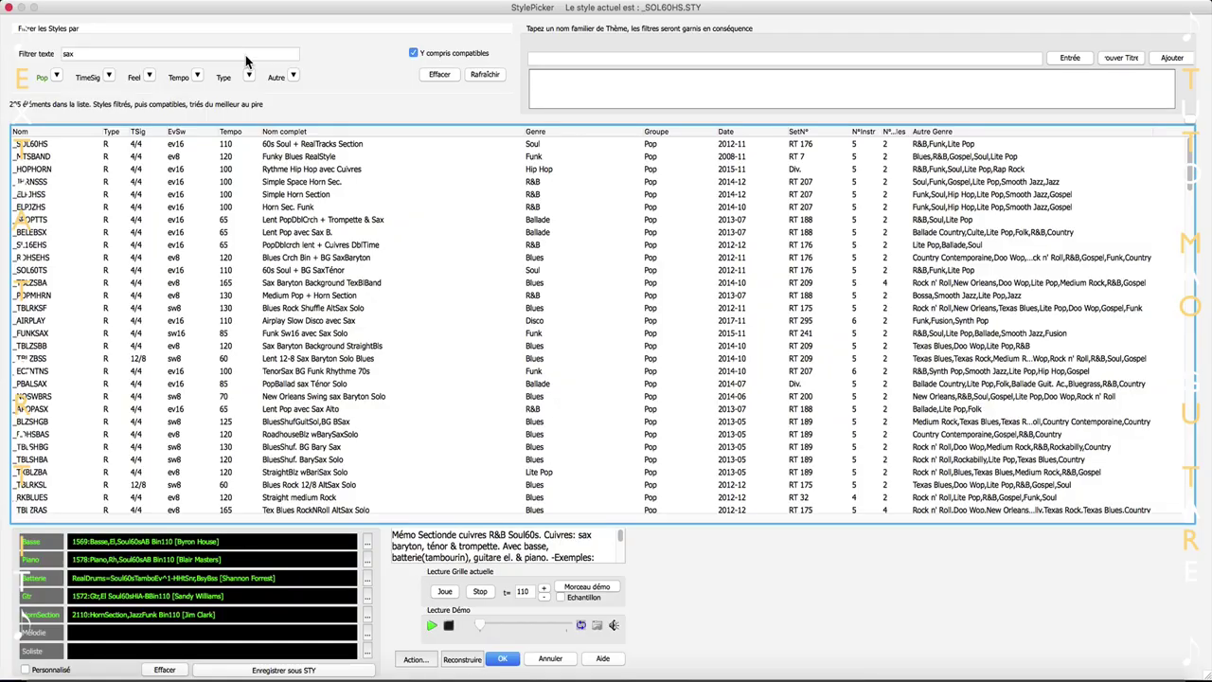
click(57, 78)
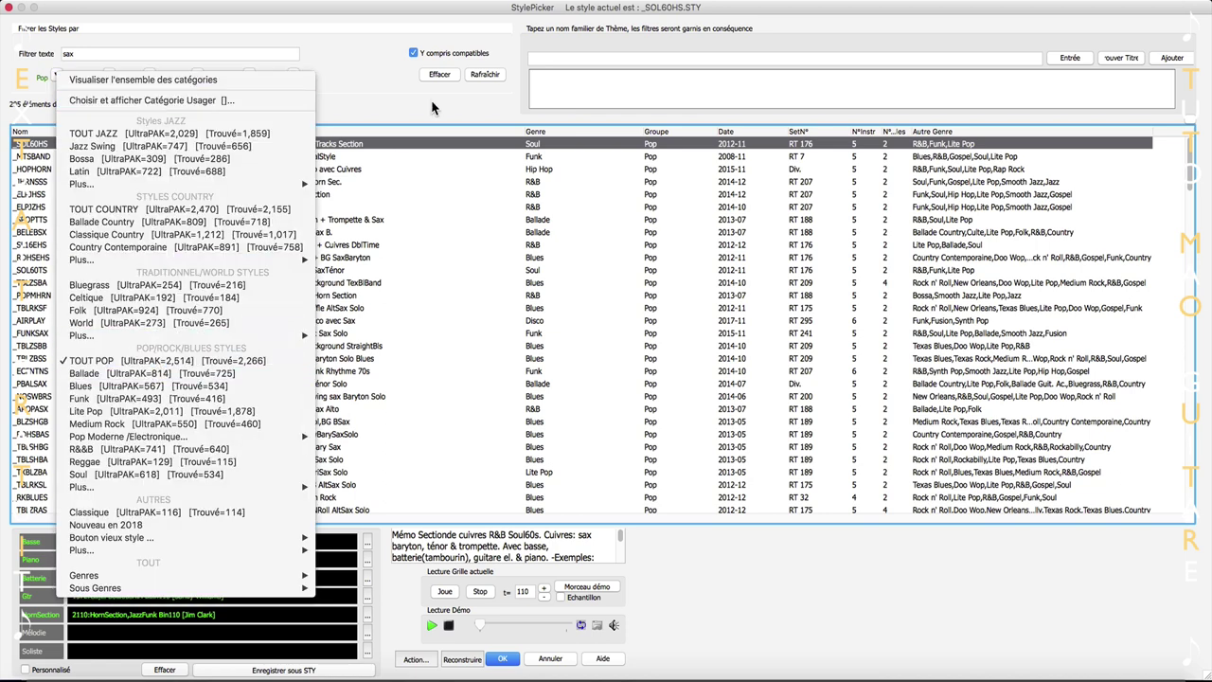
click(377, 75)
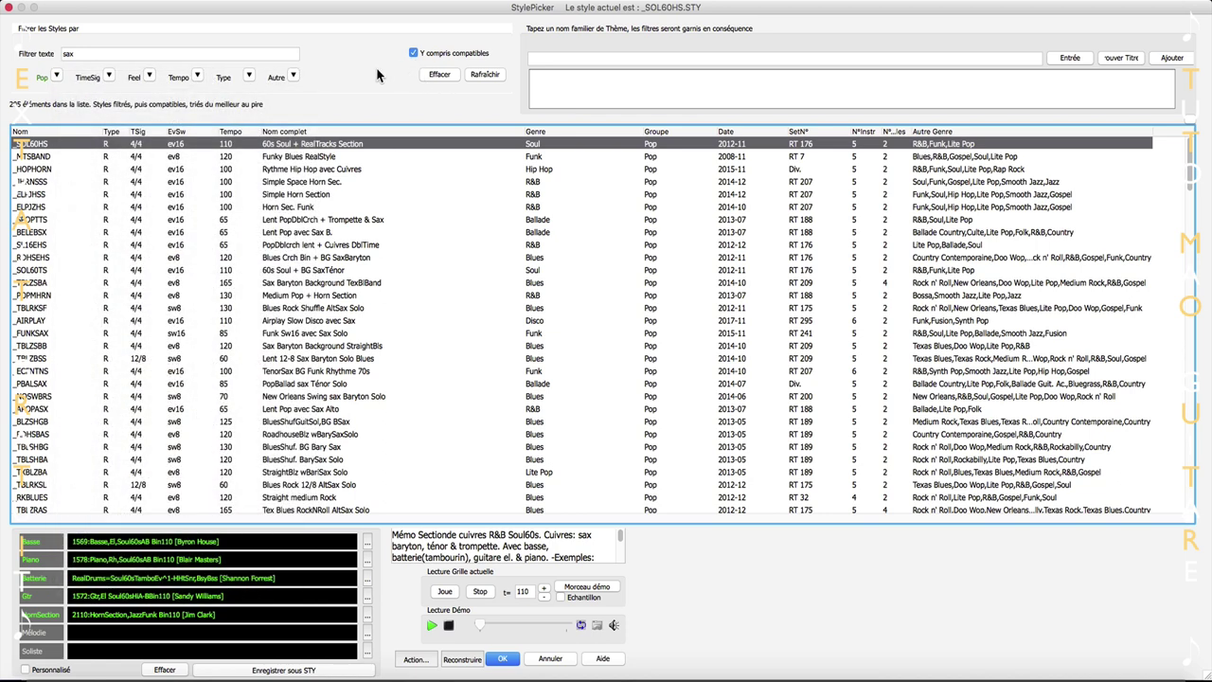
click(118, 334)
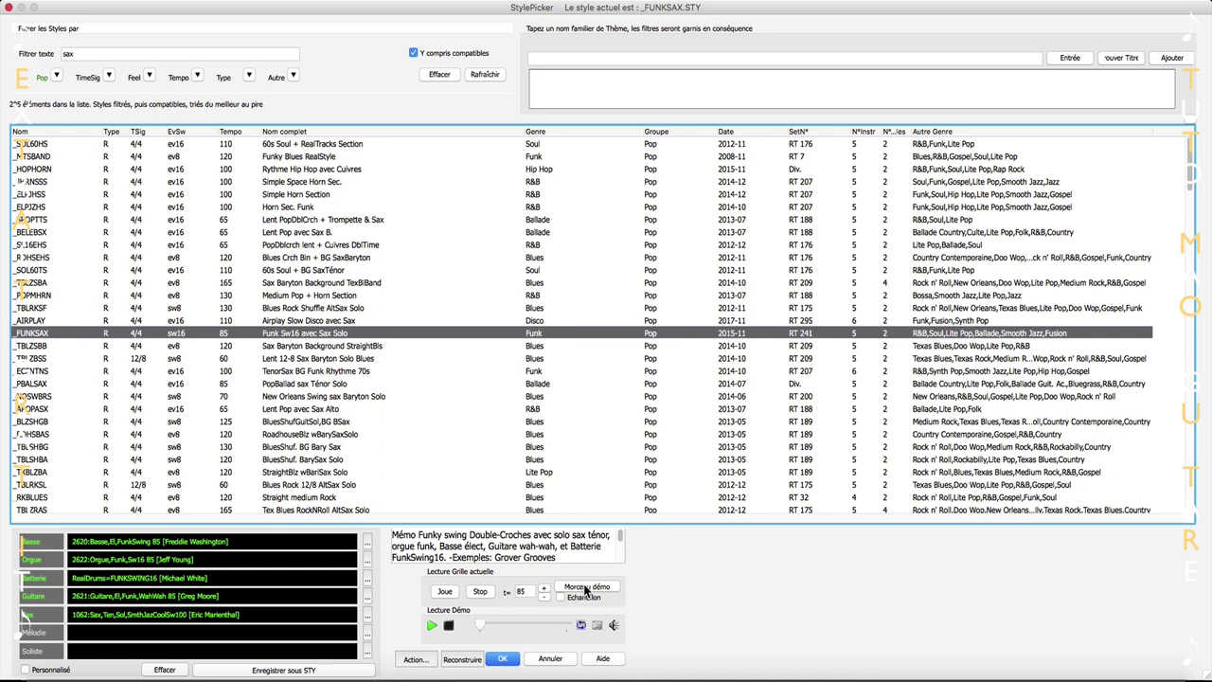
click(504, 658)
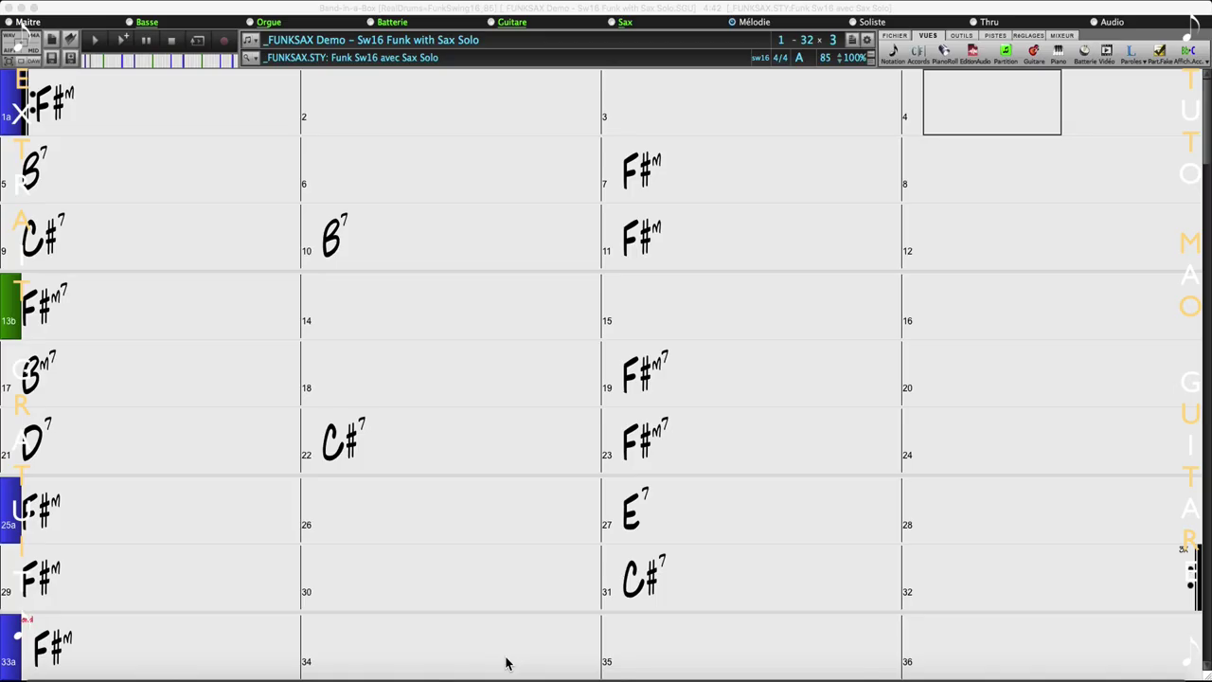
Play the funk sax demo from bar 1, stop it after a few bars, and check the audio editor briefly.
click(68, 111)
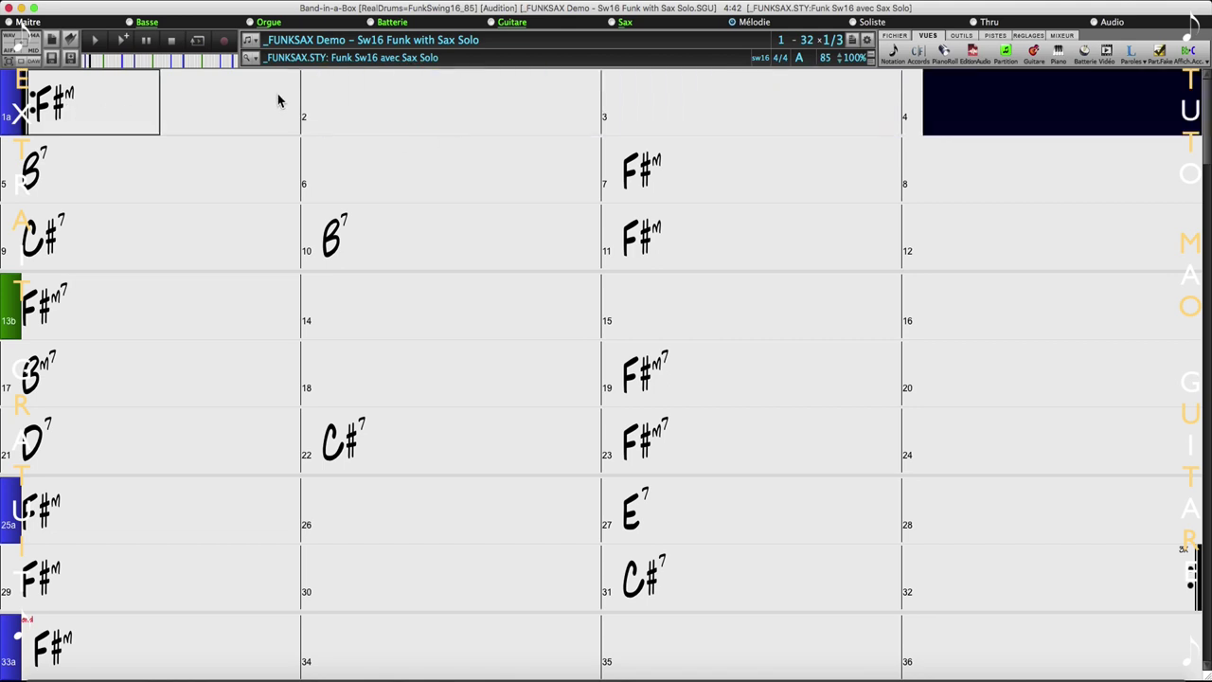
click(176, 41)
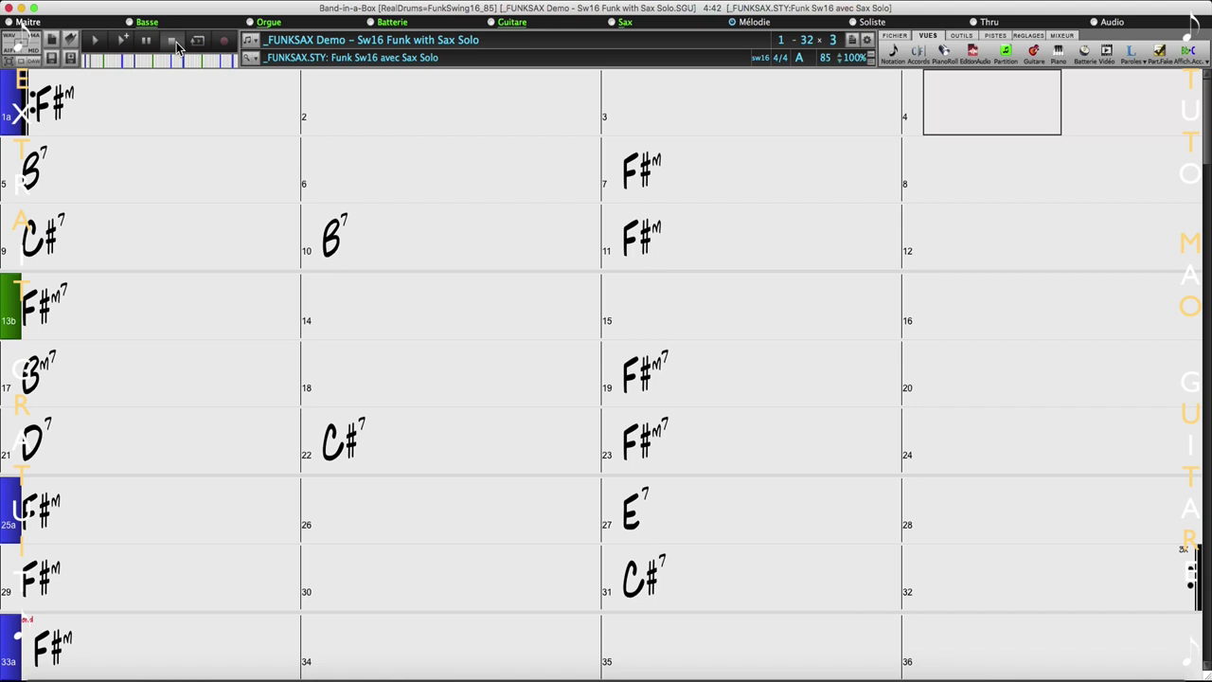
click(977, 55)
click(976, 55)
Save the Sax track as an AIFF file named sax solo in the BIAB 2018 folder on the desktop.
click(625, 23)
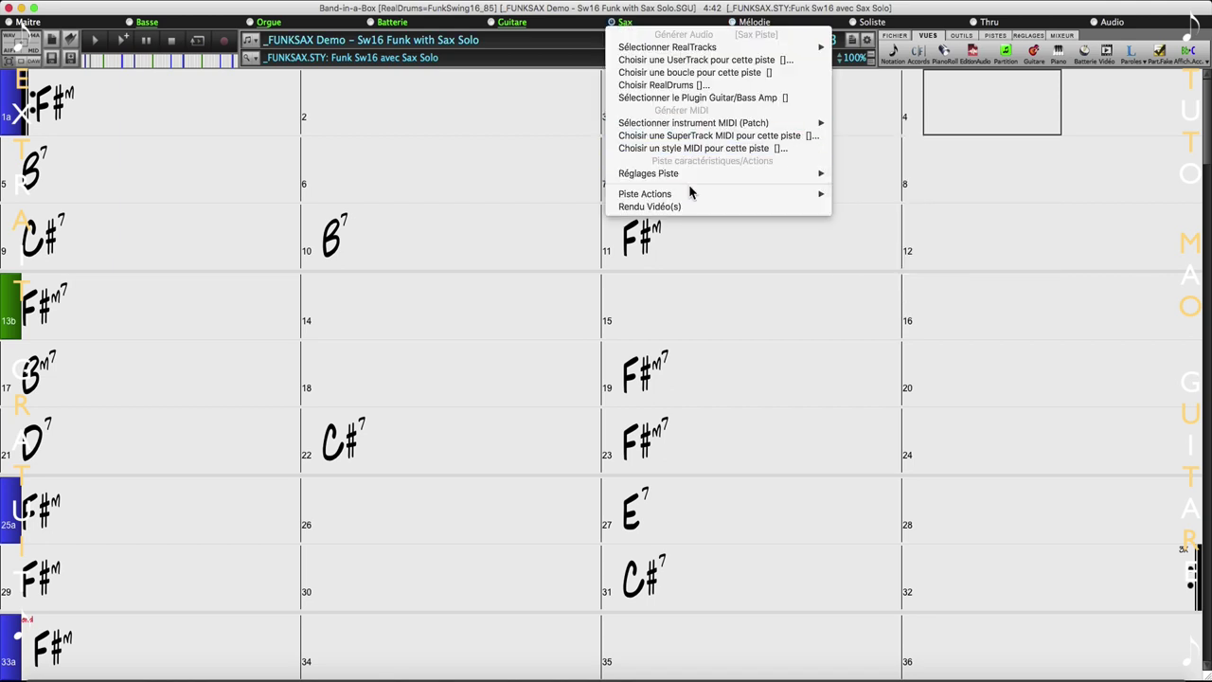
mouse_move(691, 192)
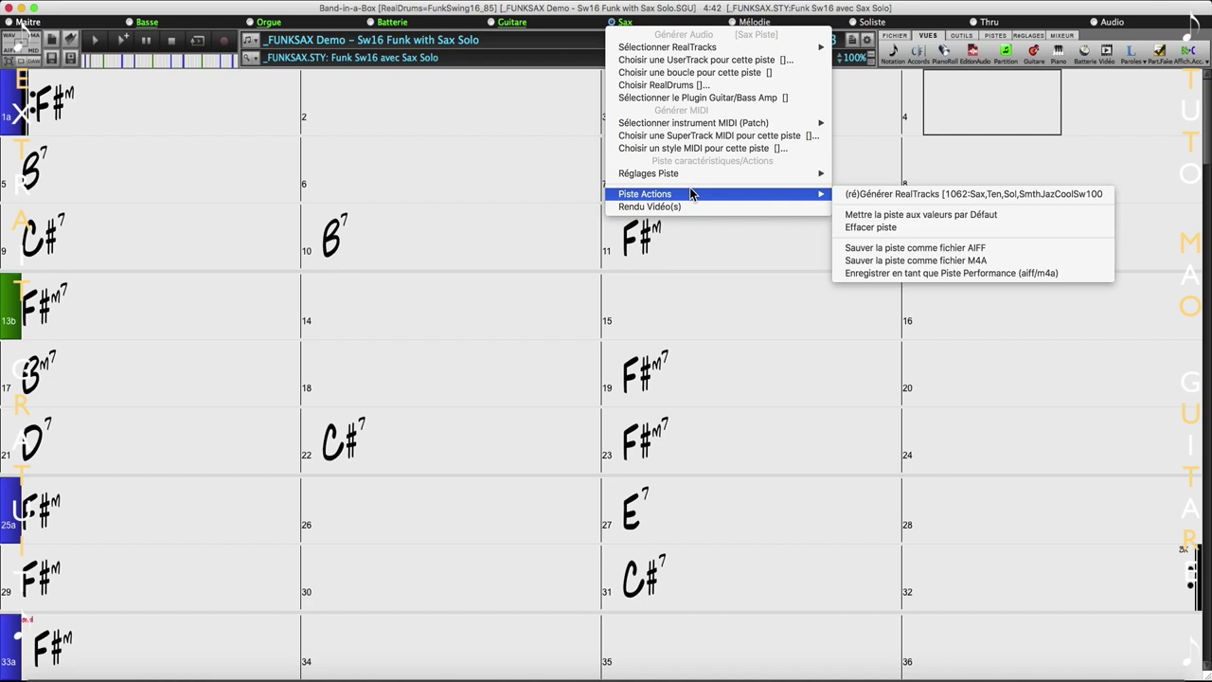
click(921, 249)
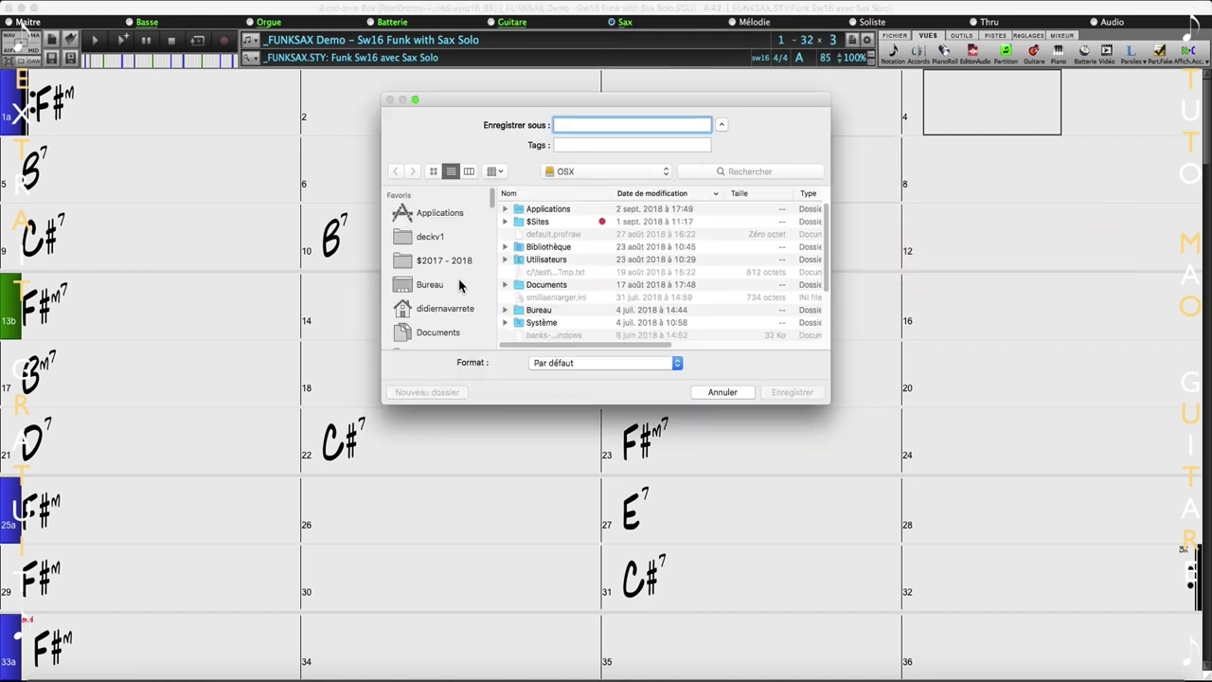
click(430, 284)
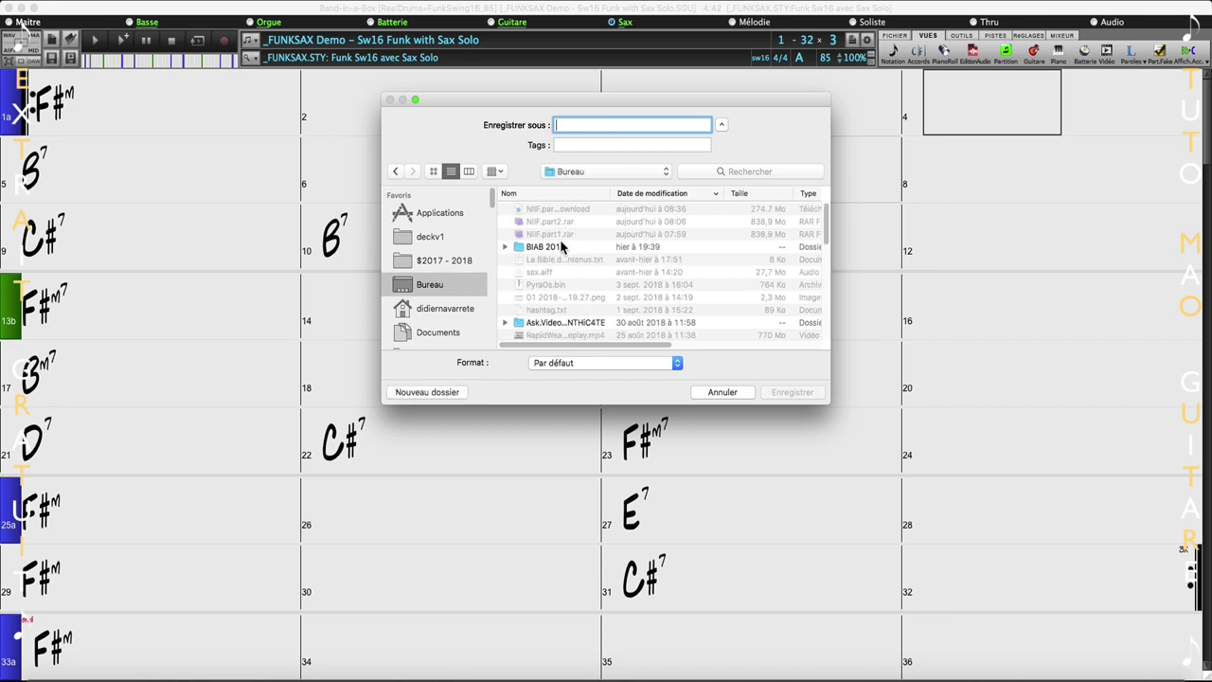
double_click(562, 246)
click(610, 126)
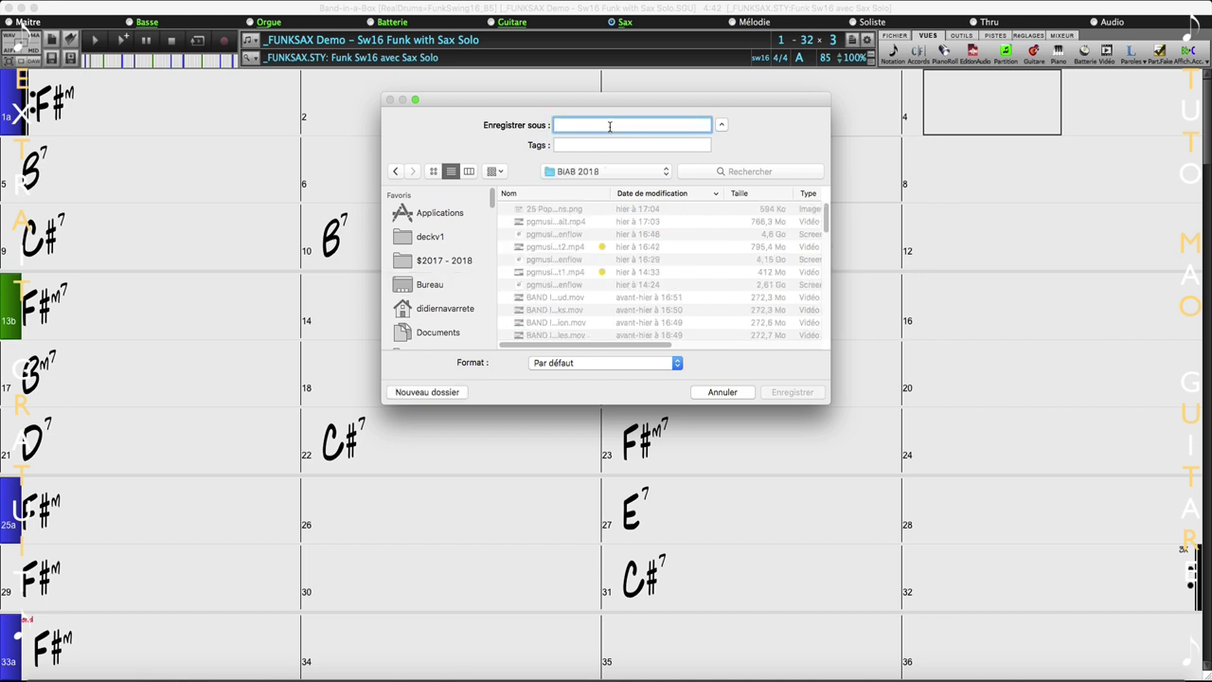
text(sax solo)
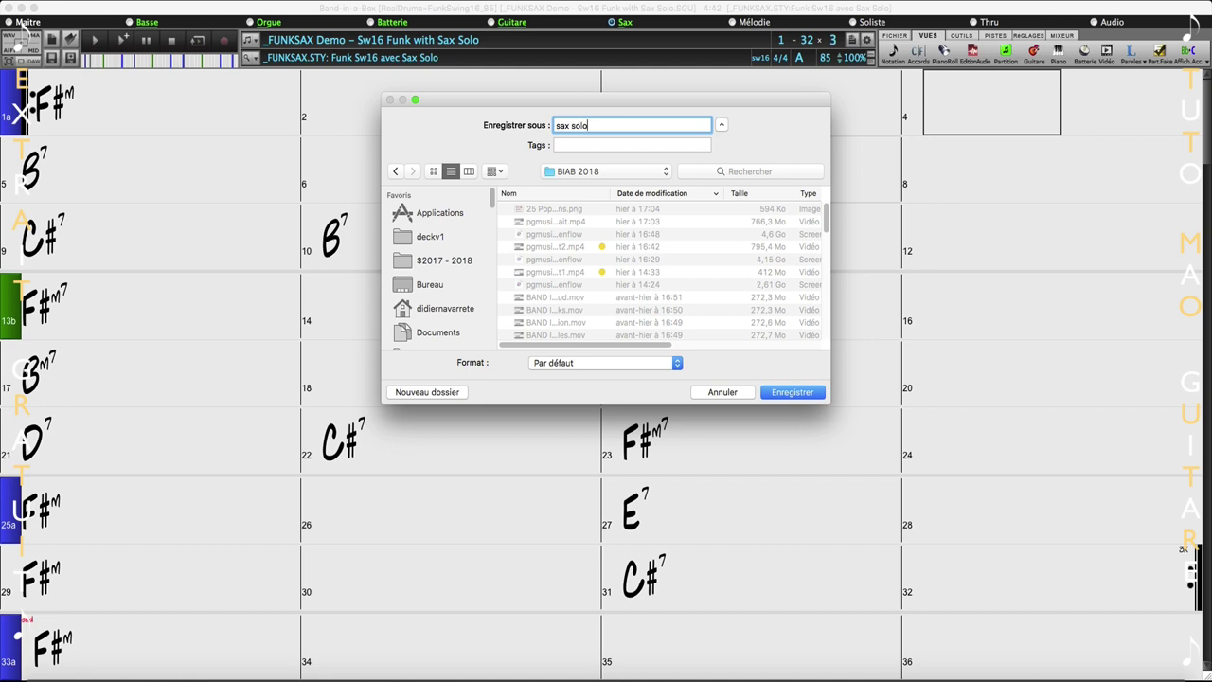
key(Return)
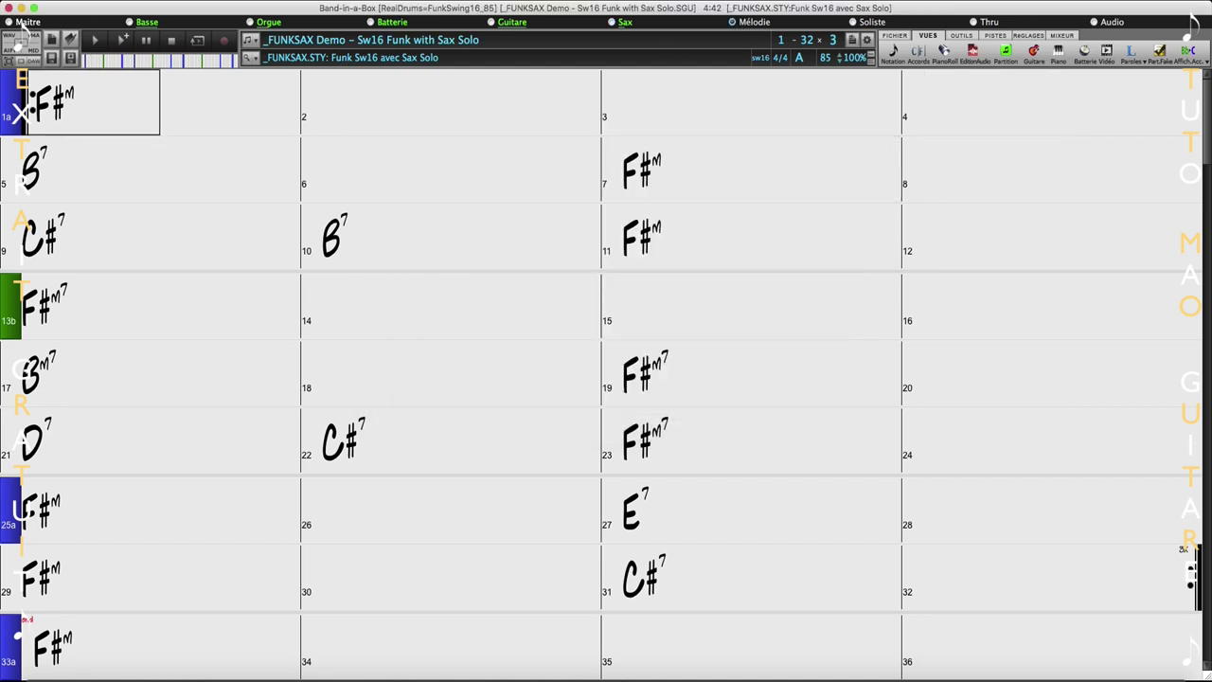
Import sax solo.aiff as audio at chorus 1, bar -1, beat 1, overwriting the present audio.
click(135, 1)
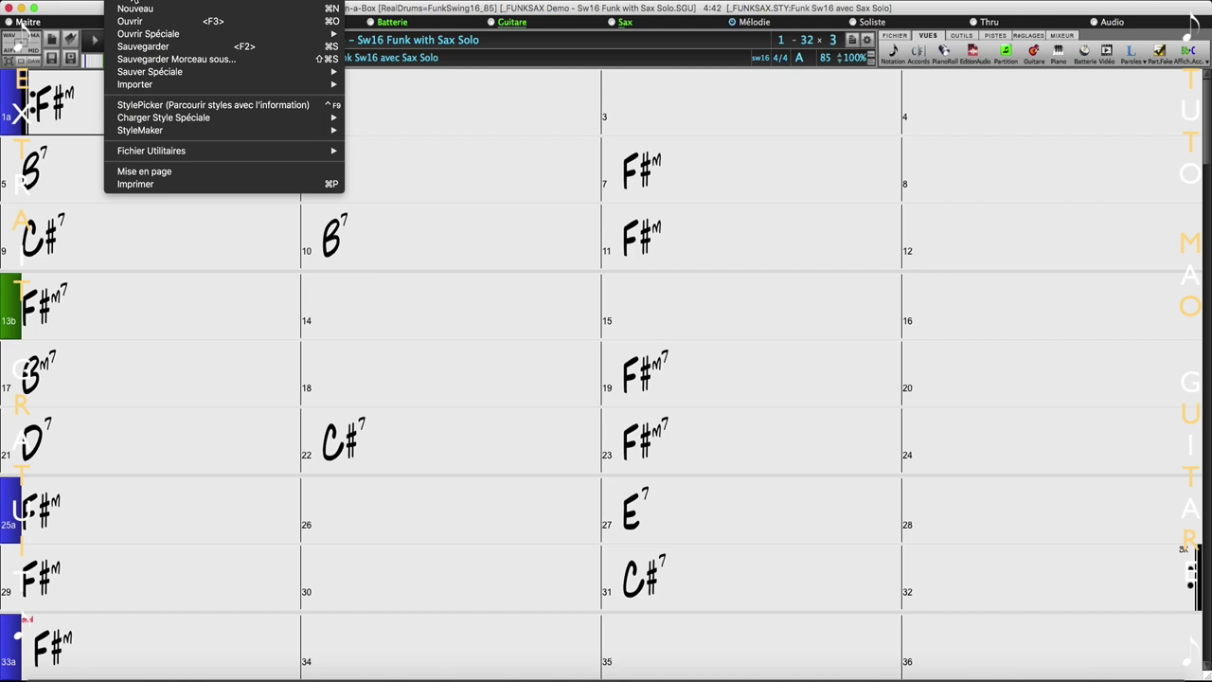
mouse_move(174, 74)
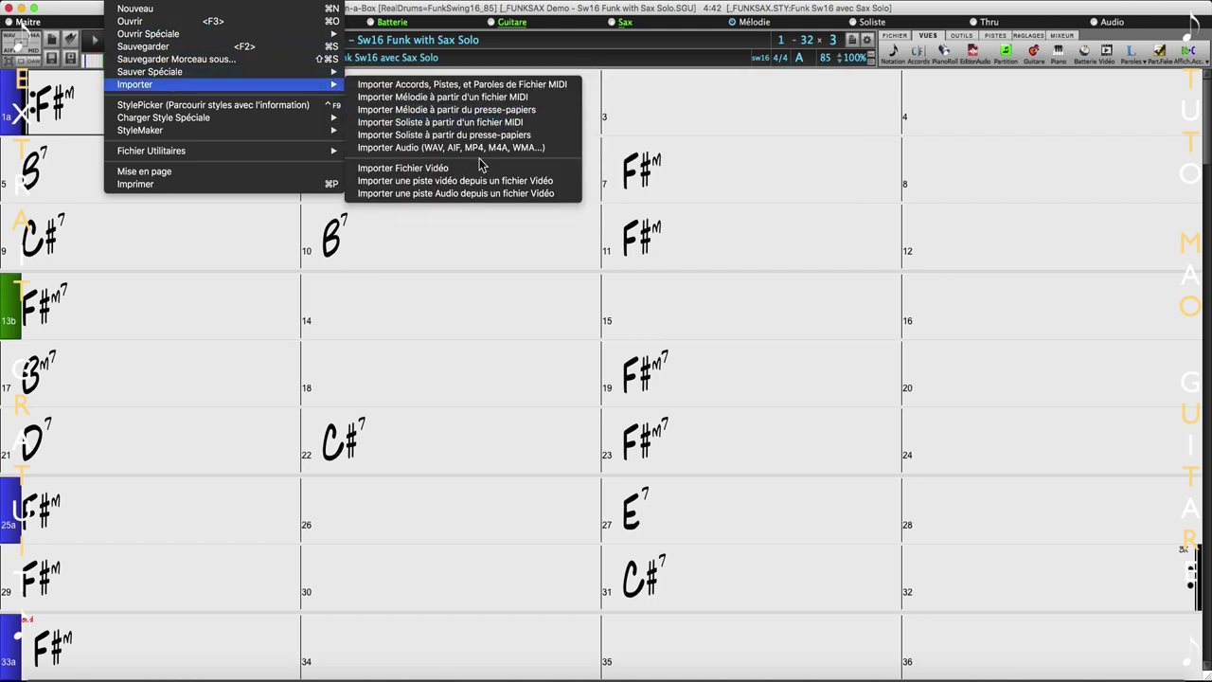
click(455, 150)
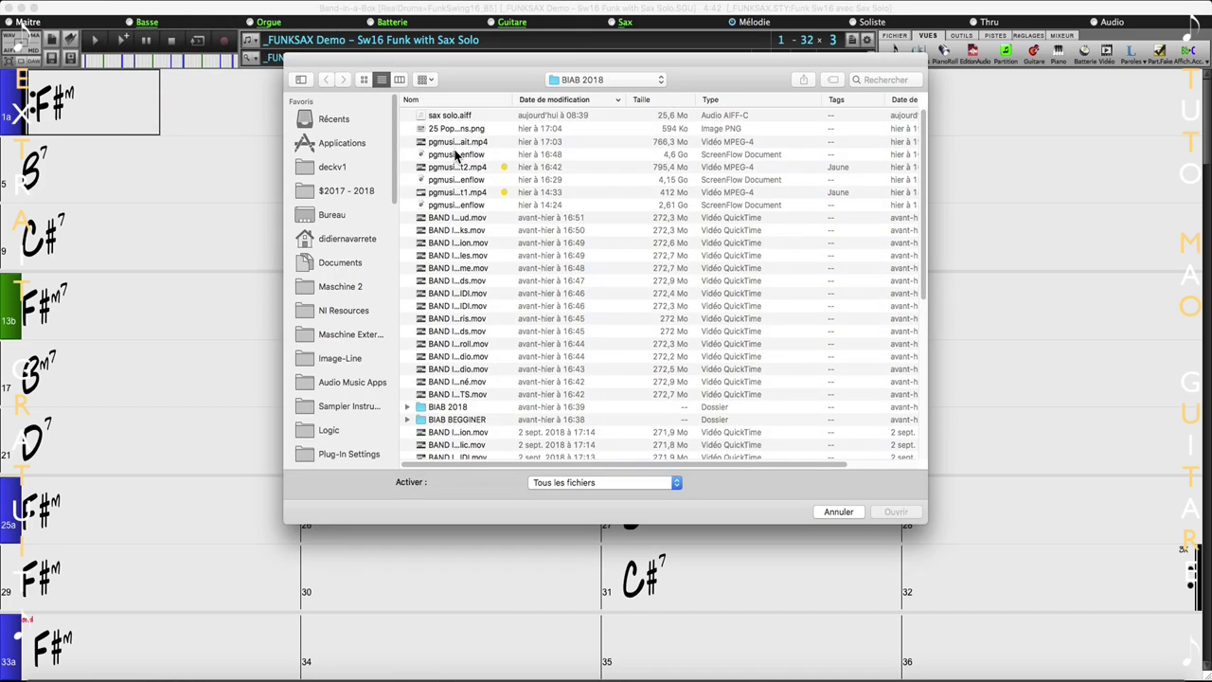
double_click(449, 116)
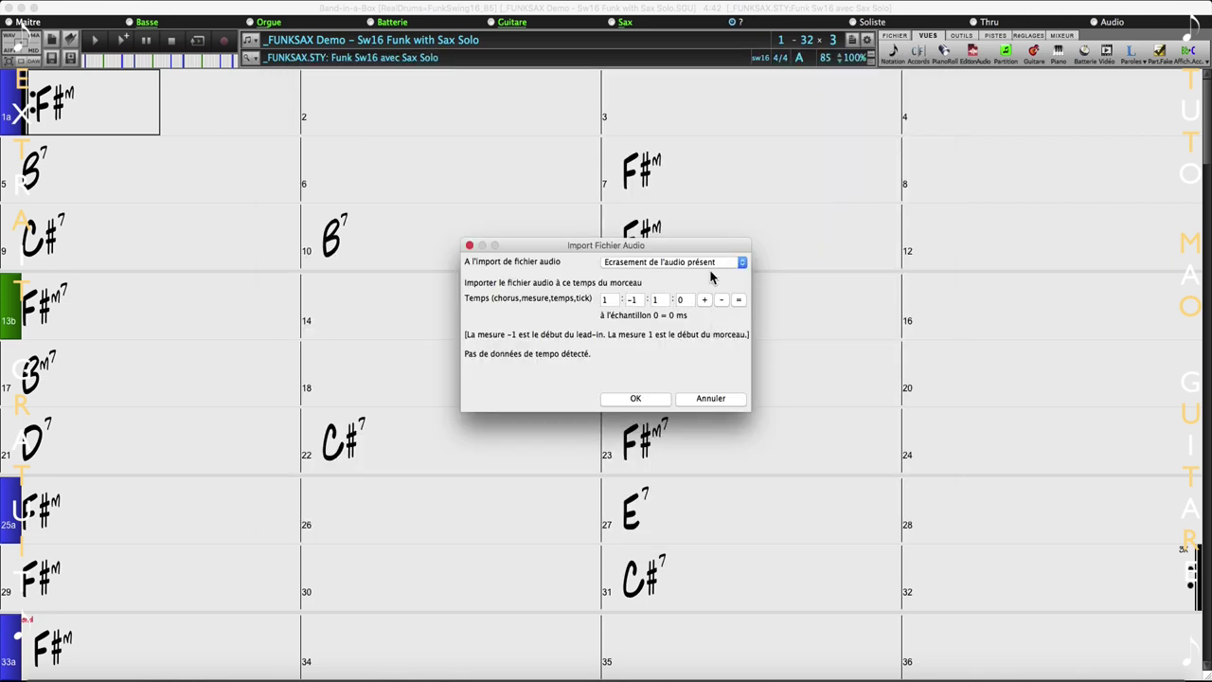
click(635, 399)
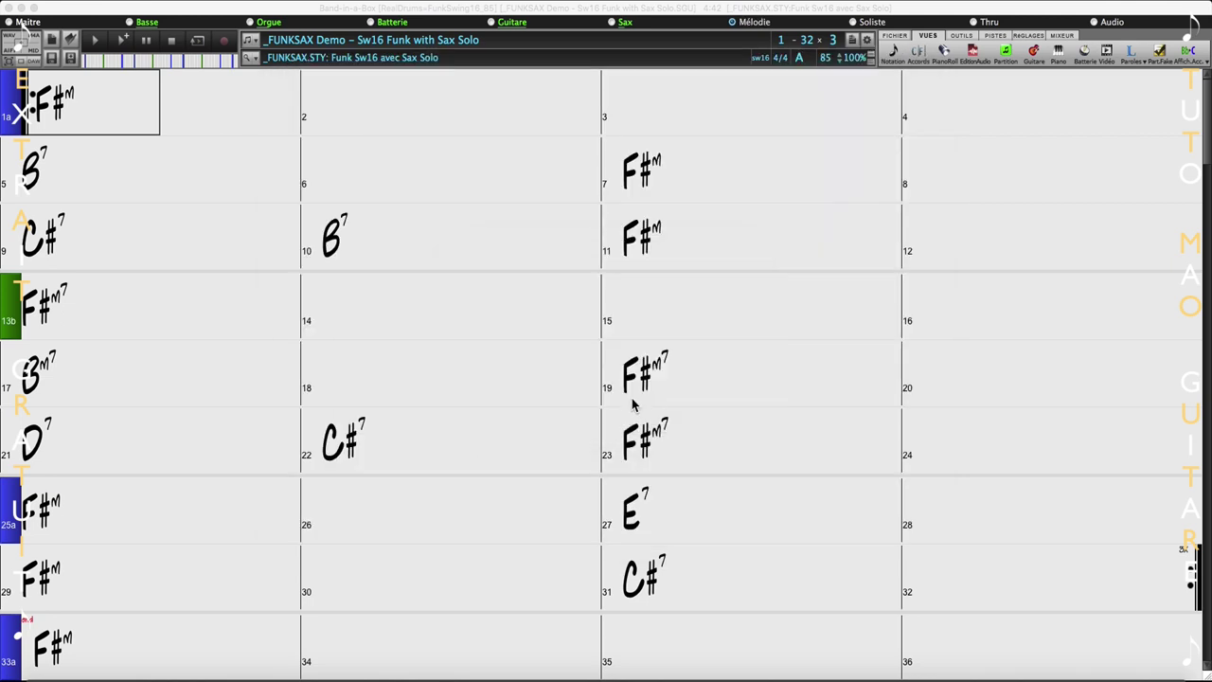
Solo the Audio track, play the imported sax from the beginning, and stop after a few bars.
click(1103, 26)
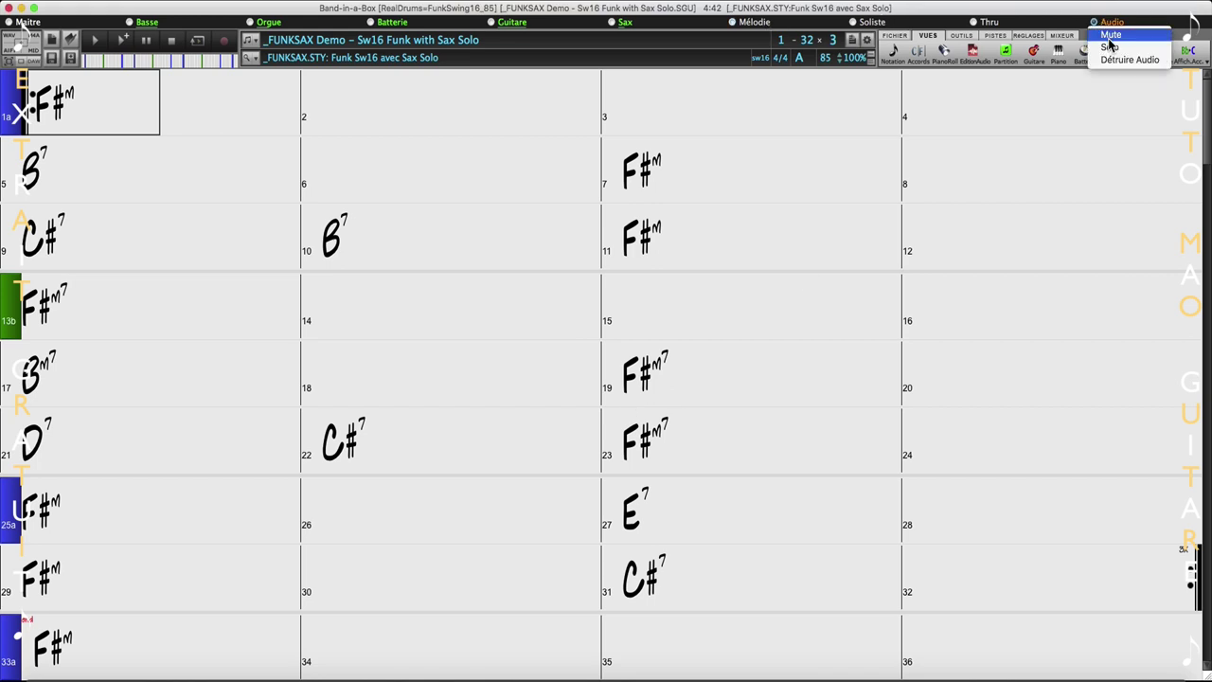
click(1110, 45)
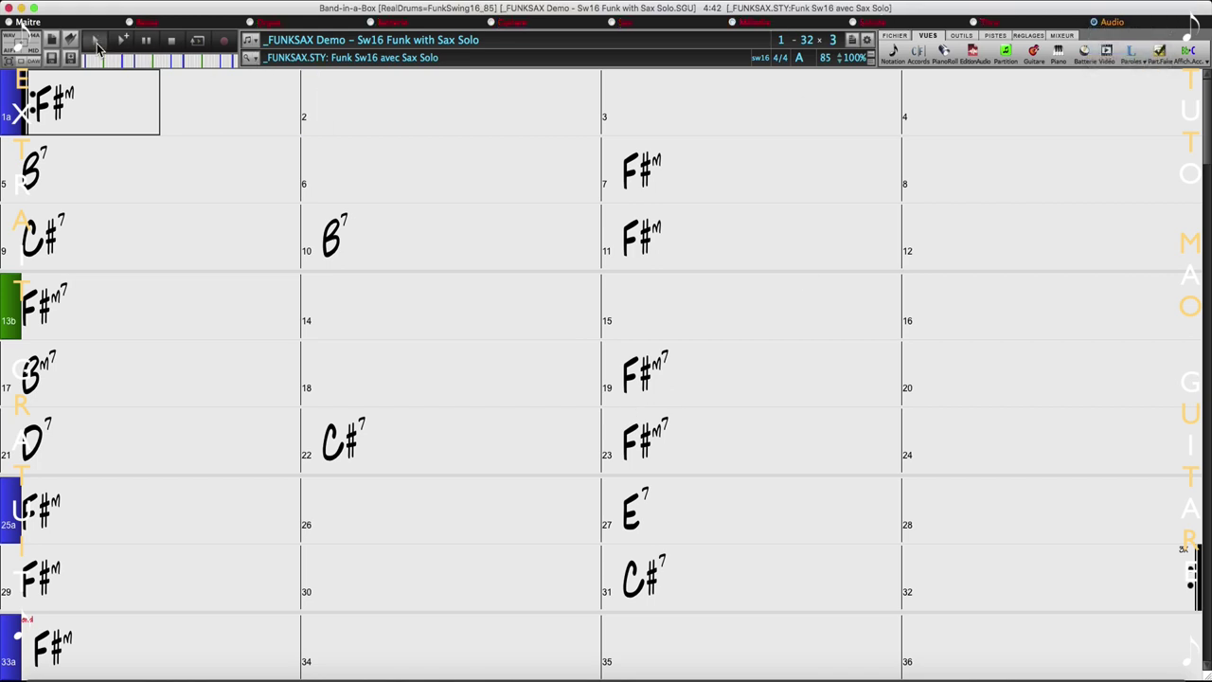
click(95, 39)
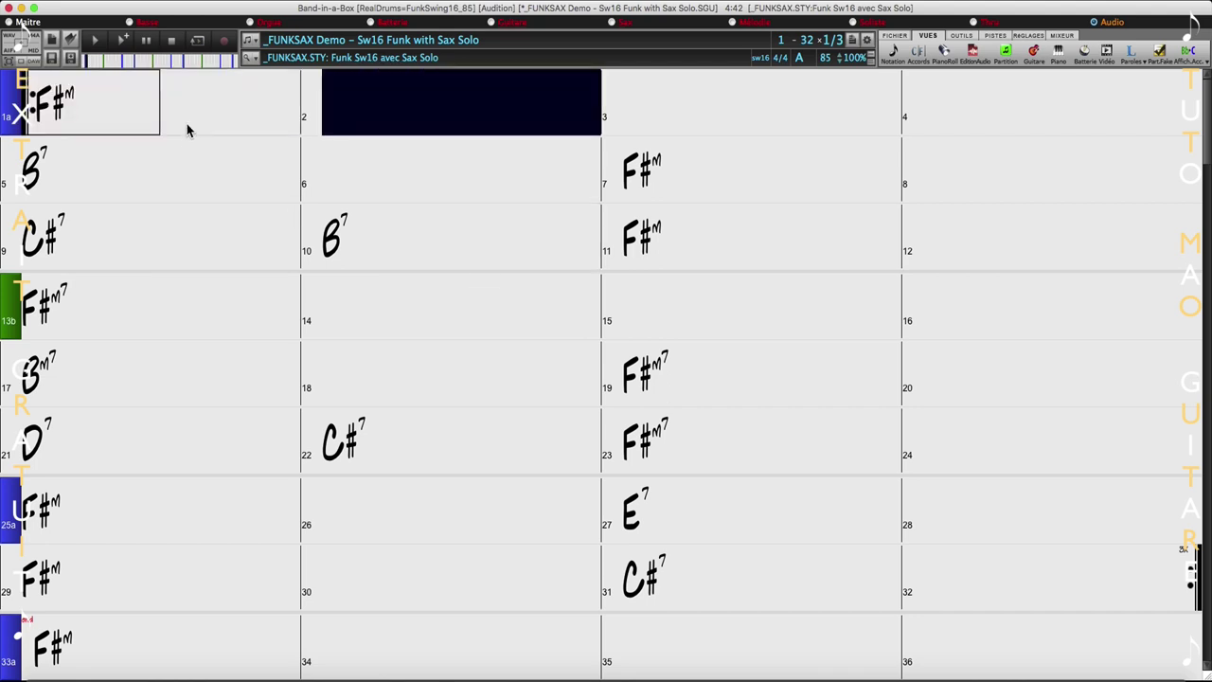
click(173, 43)
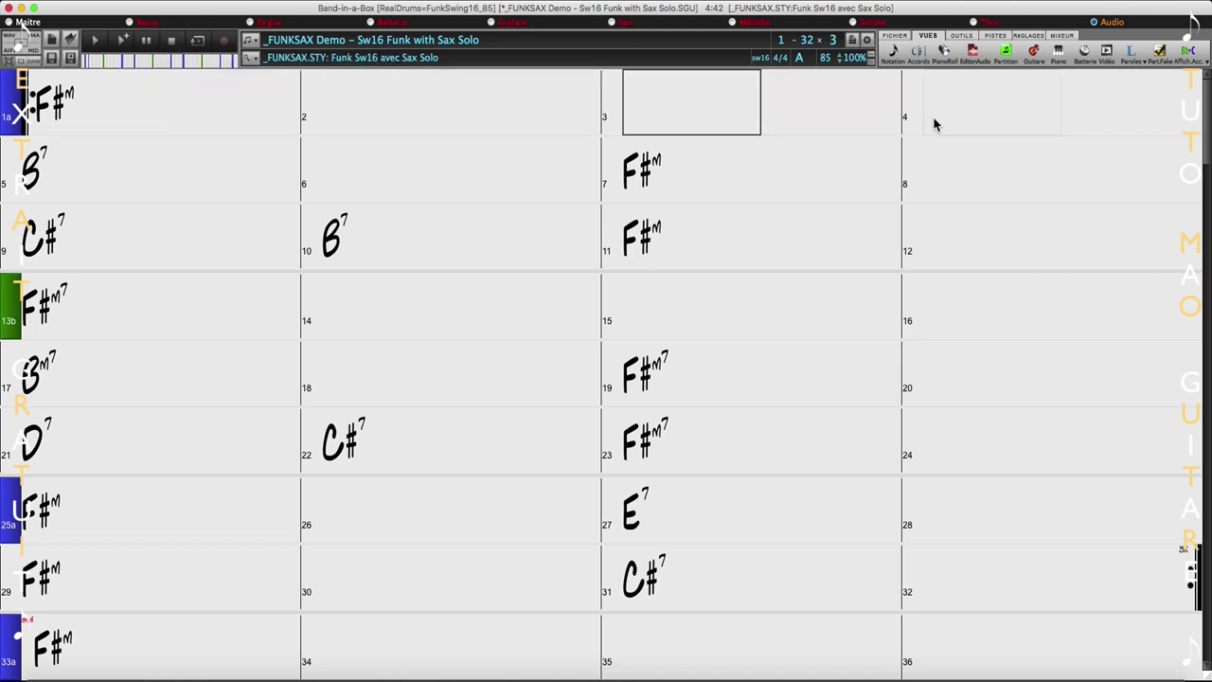
Open the audio editor and view the imported sax solo's waveform across the first dozen bars.
click(971, 53)
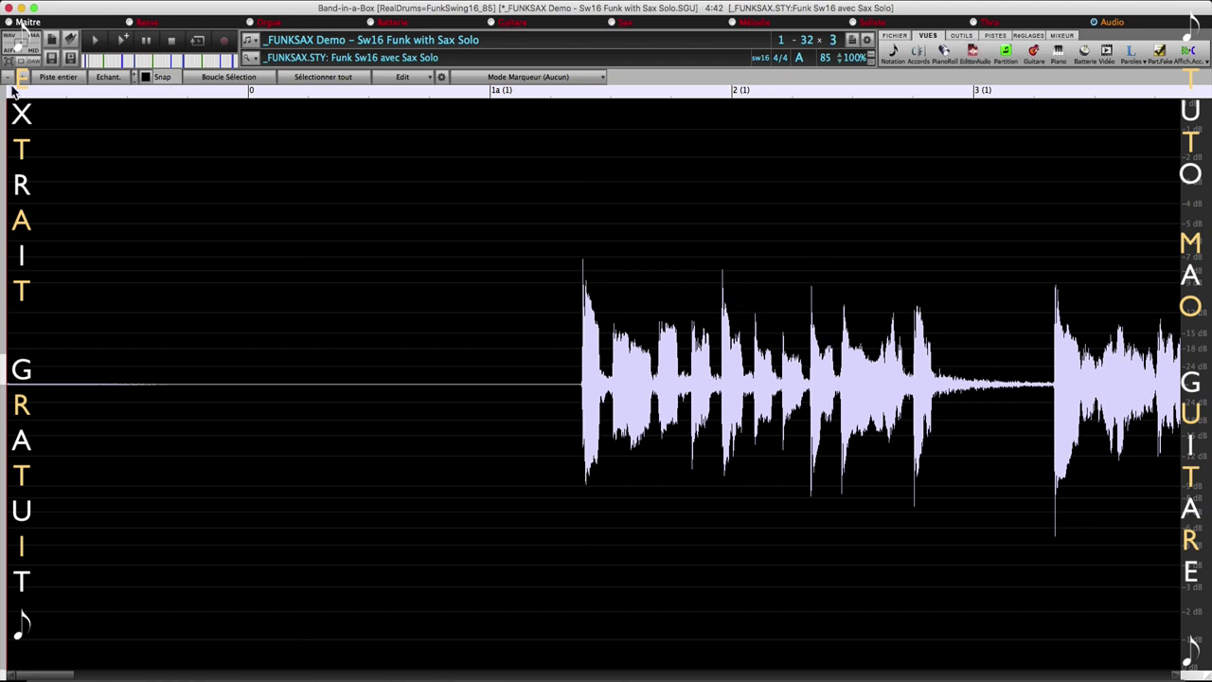
scroll(8, 83, down, 1)
scroll(7, 83, down, 2)
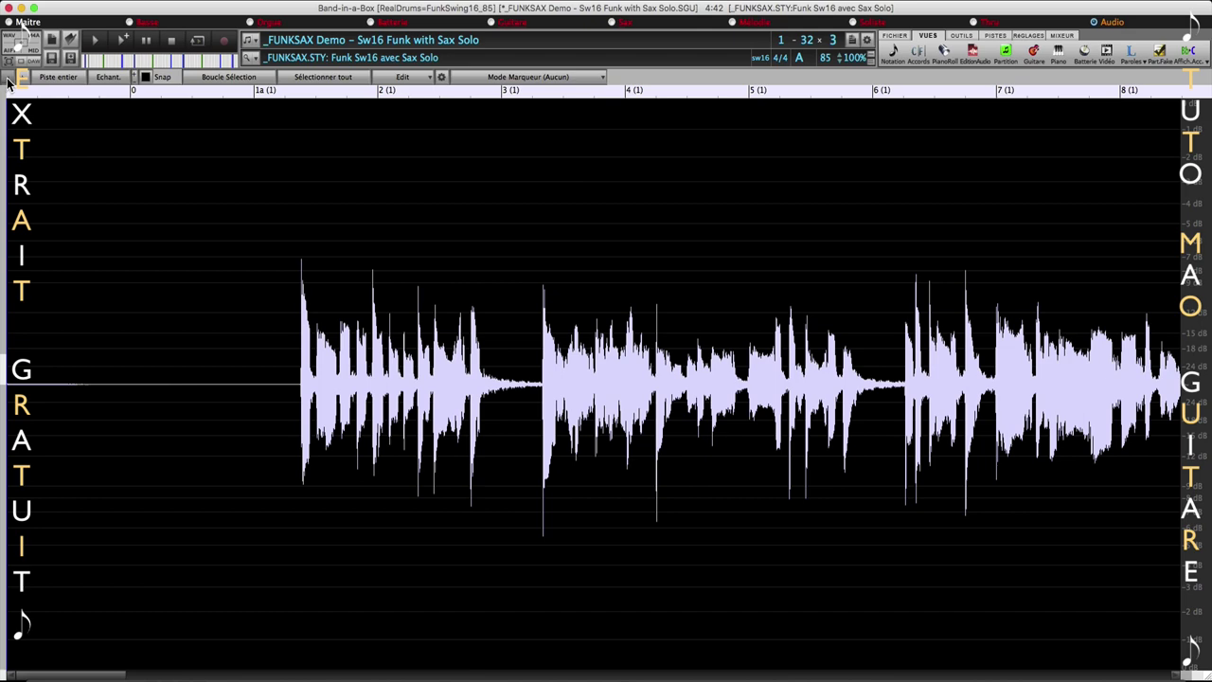
click(8, 83)
click(8, 83)
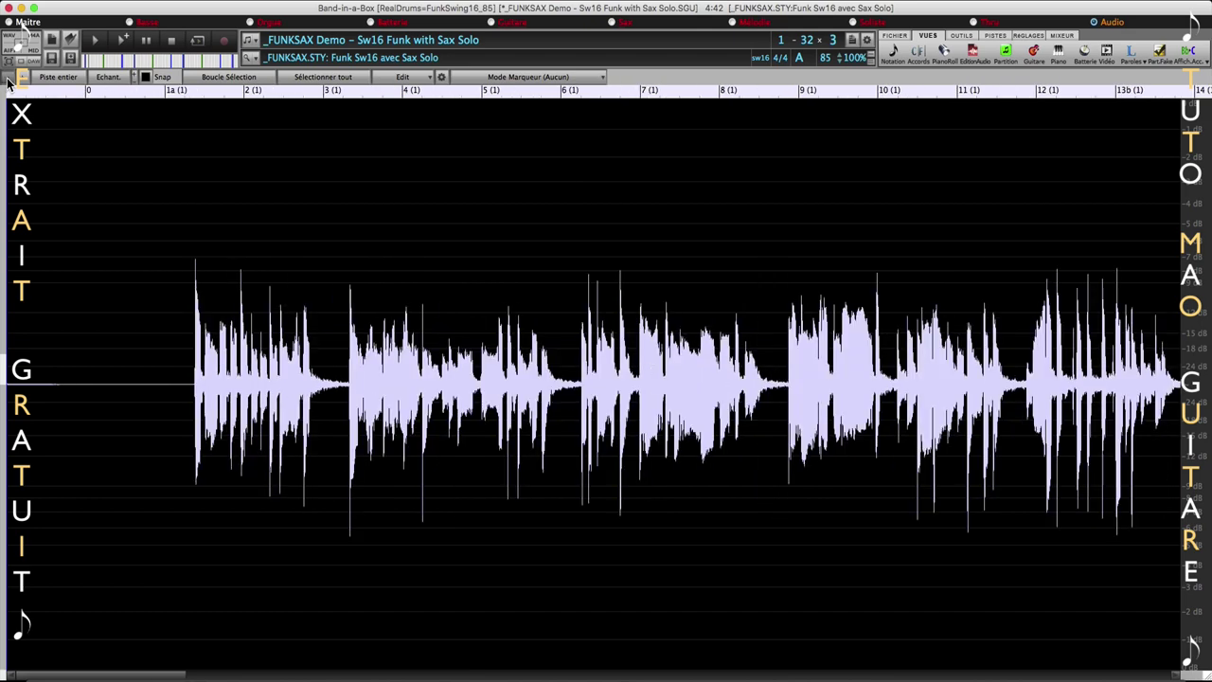
Show the whole sax solo waveform in the audio editor and take the Audio track out of solo during playback.
click(8, 84)
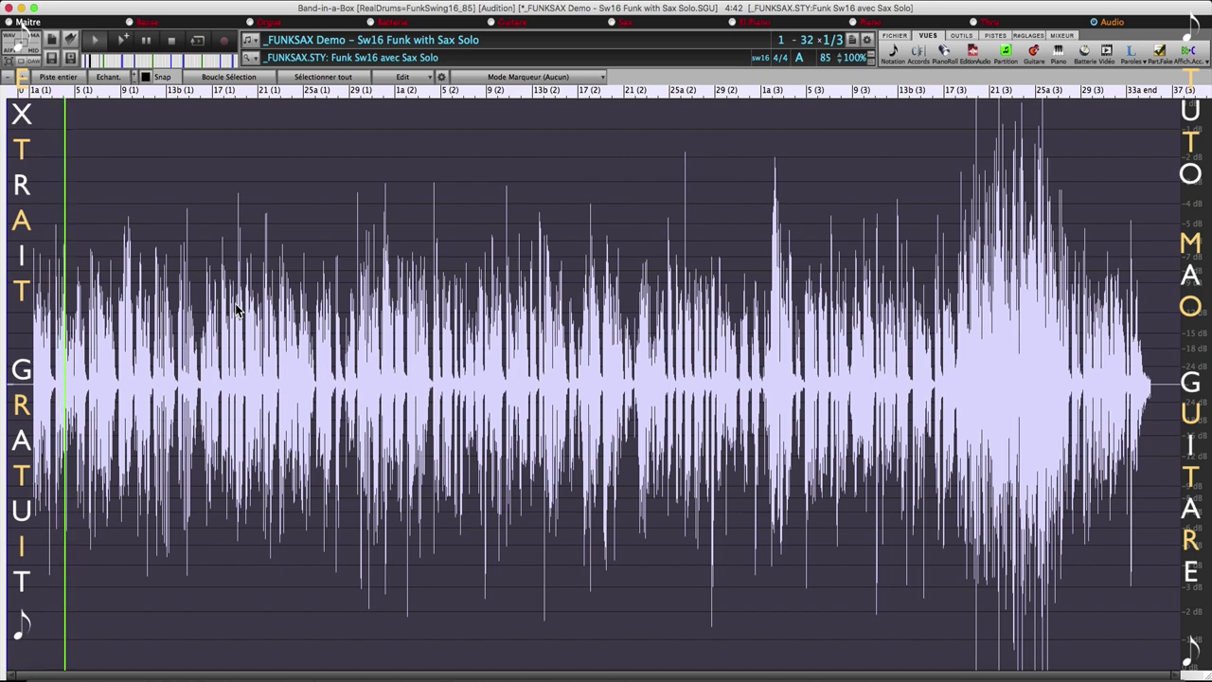
click(1110, 22)
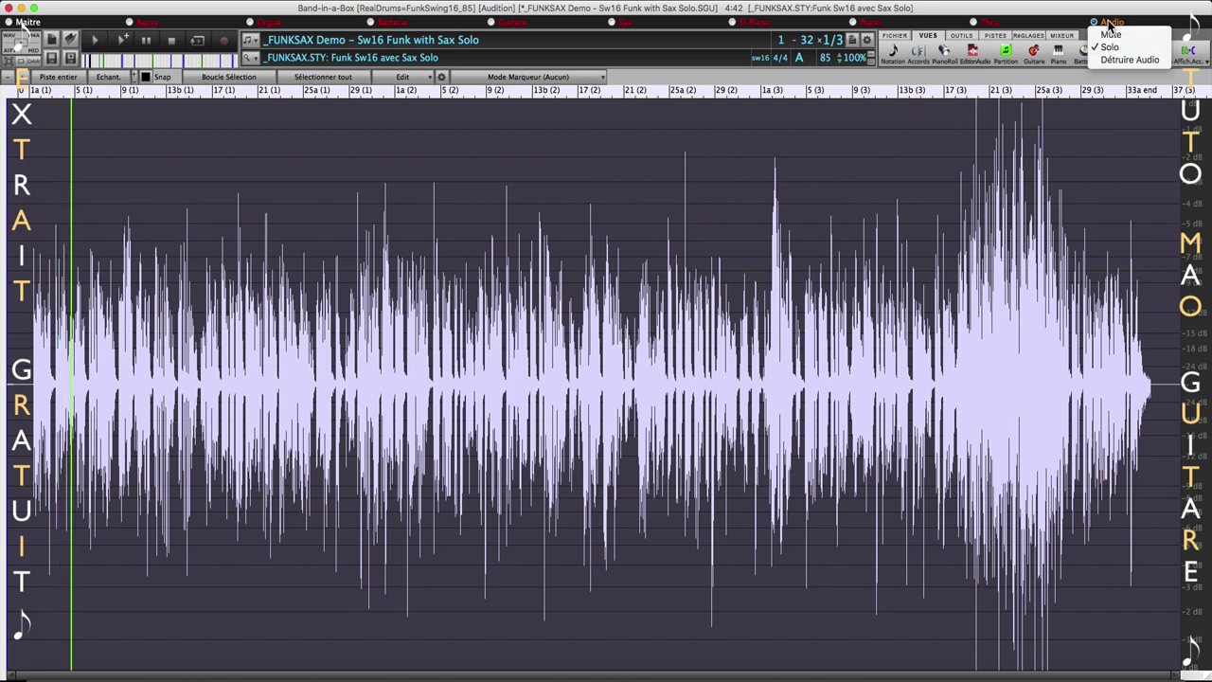
click(1110, 46)
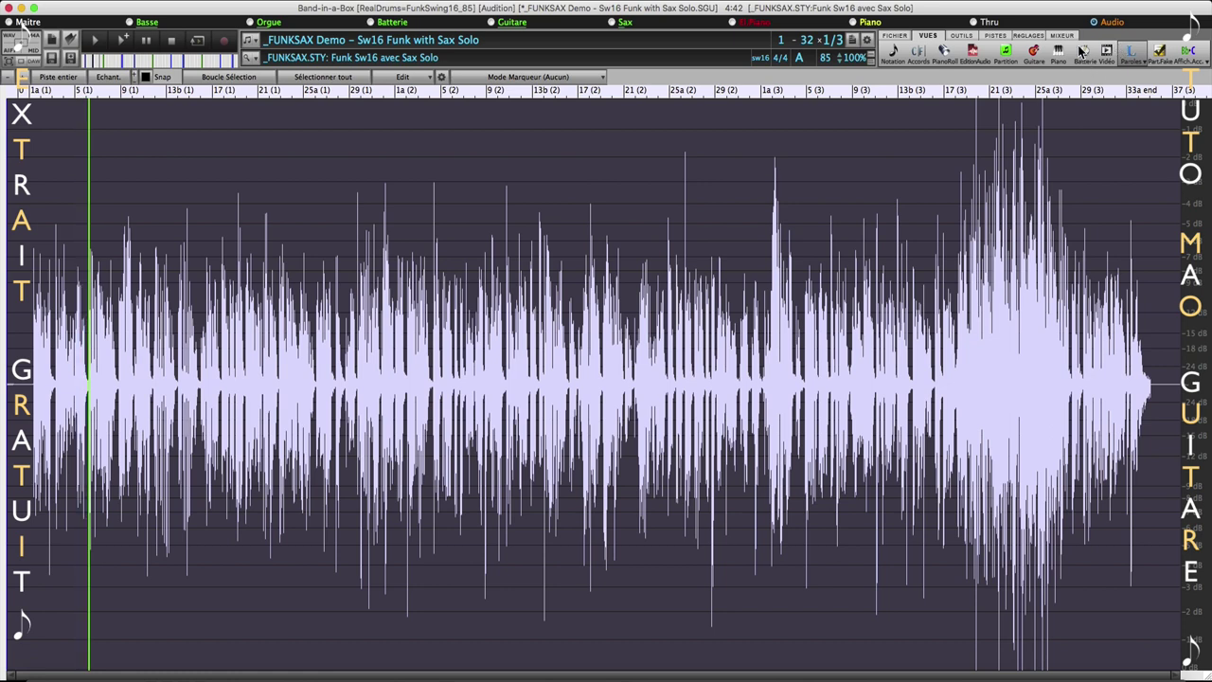
In the mixer, set the volumes to 79 for Basse, 75 for Orgue, 76 for Batterie, 70 for Guitare and 82 for Sax.
click(1082, 50)
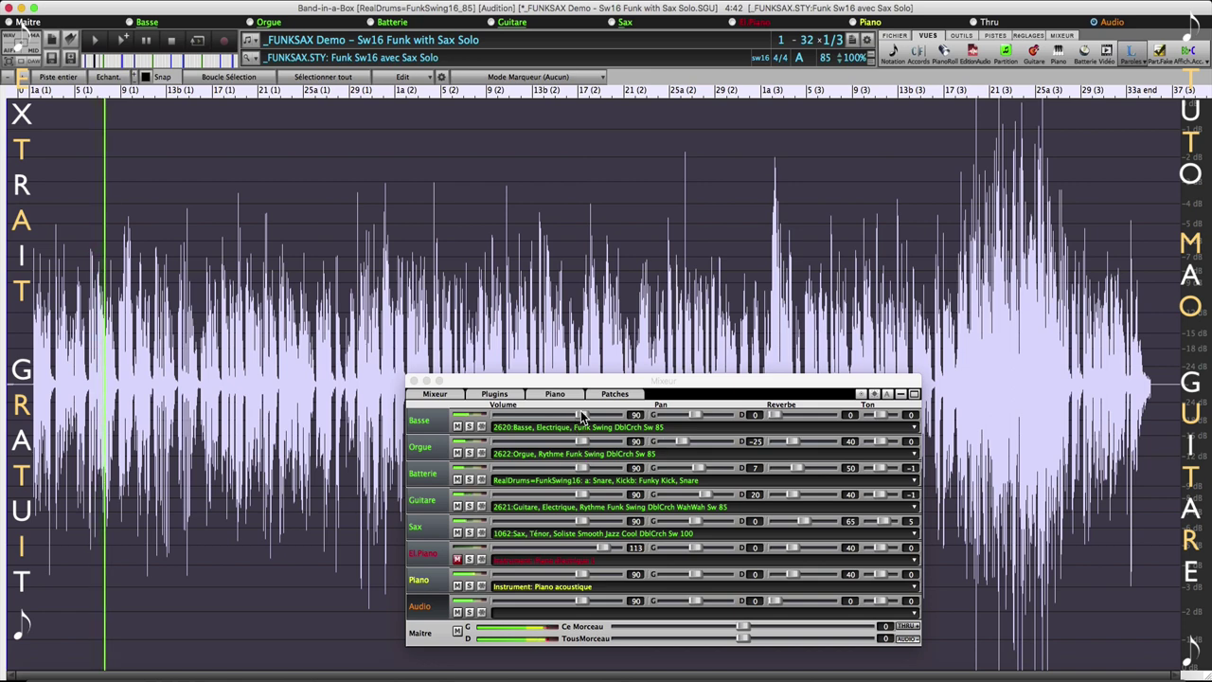
drag(583, 415, 567, 442)
click(582, 468)
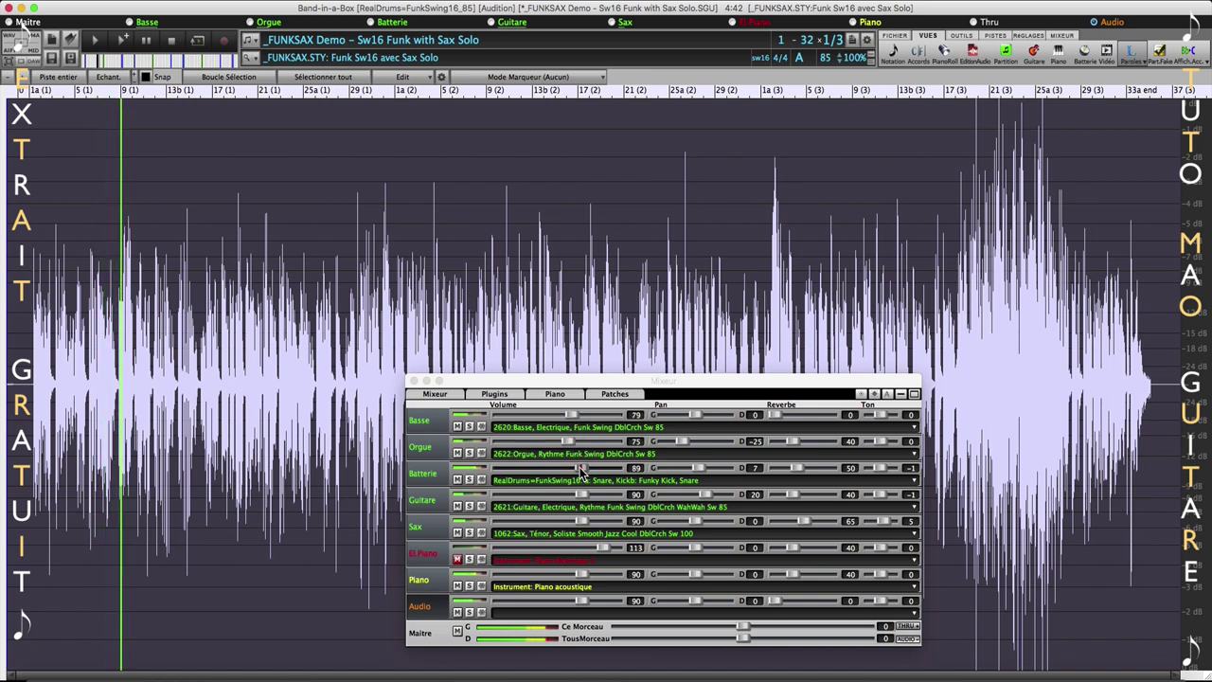
drag(581, 469, 573, 522)
click(580, 521)
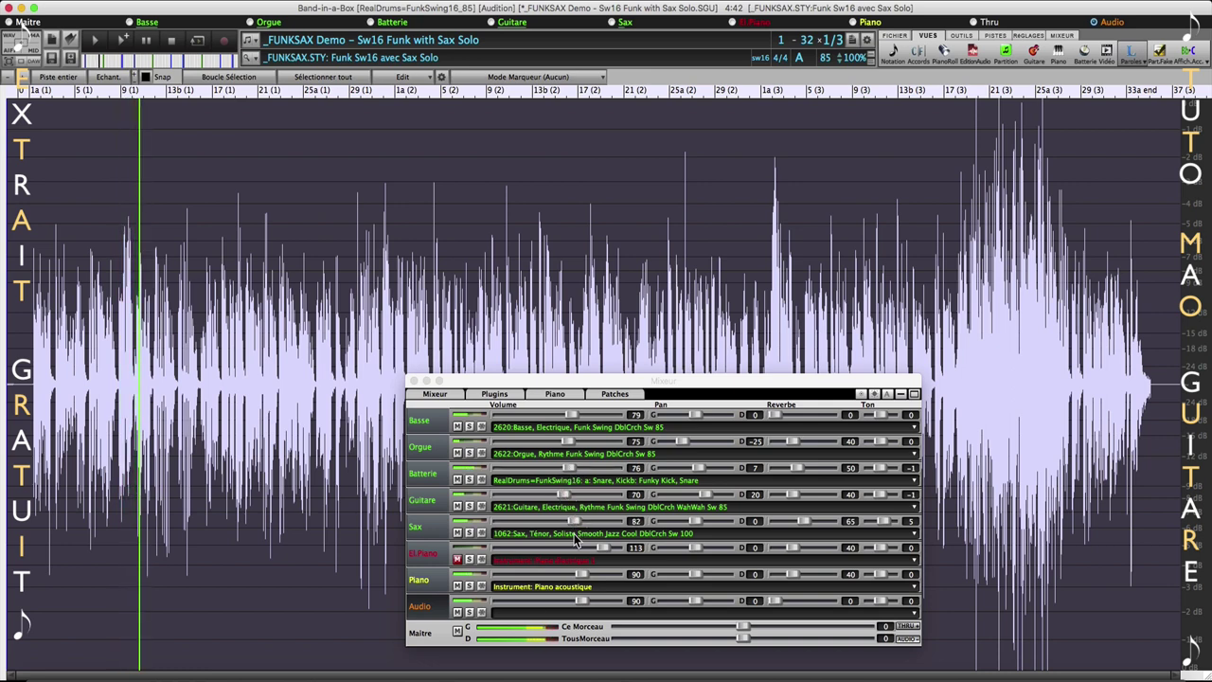
Mute the Piano track and balance the two sax sources, with Audio volume at 91 and Sax volume at 87.
click(457, 586)
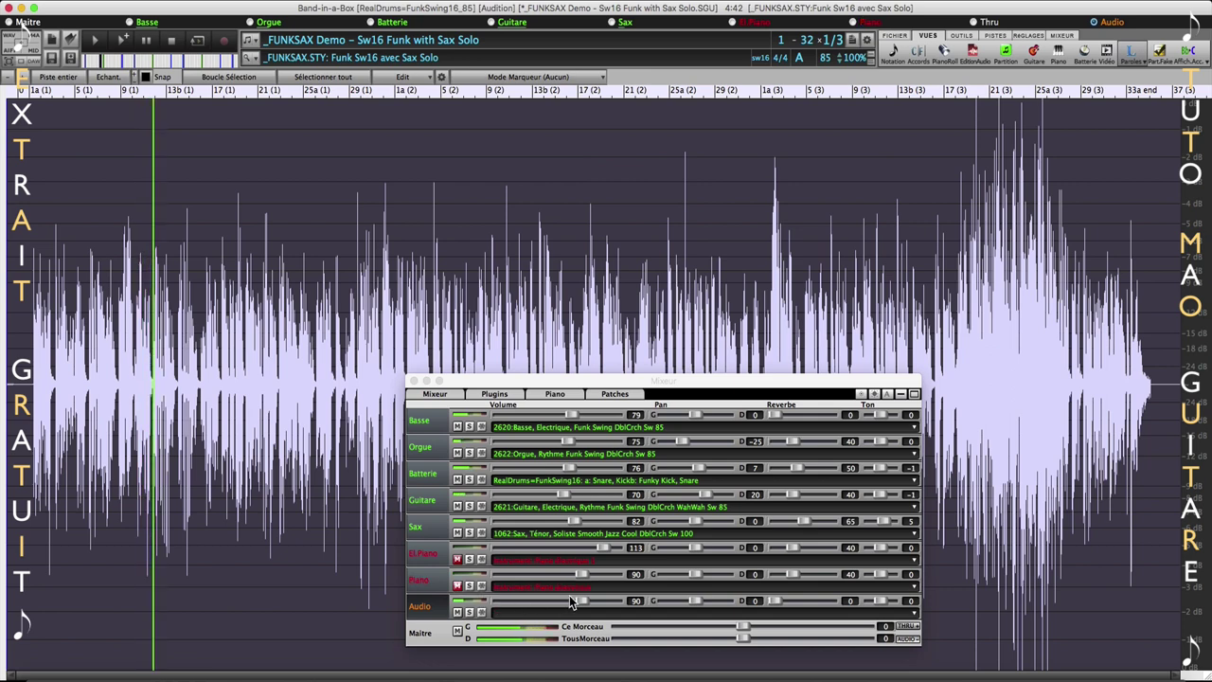
drag(571, 601, 600, 609)
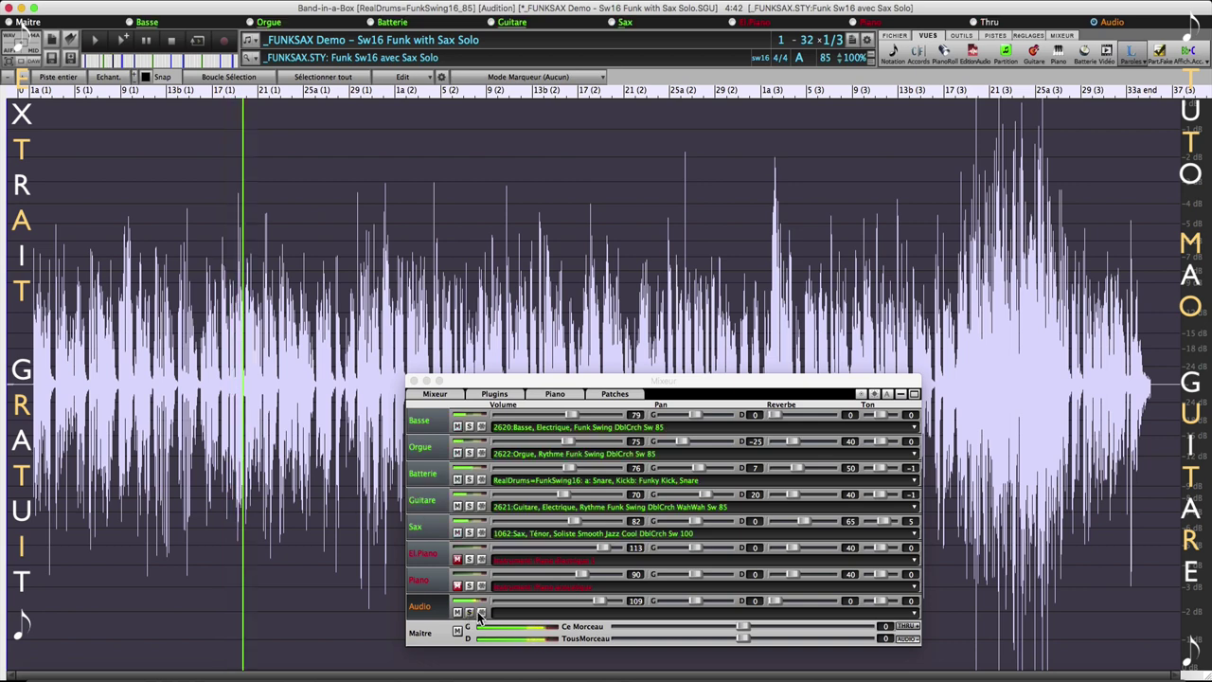
click(591, 603)
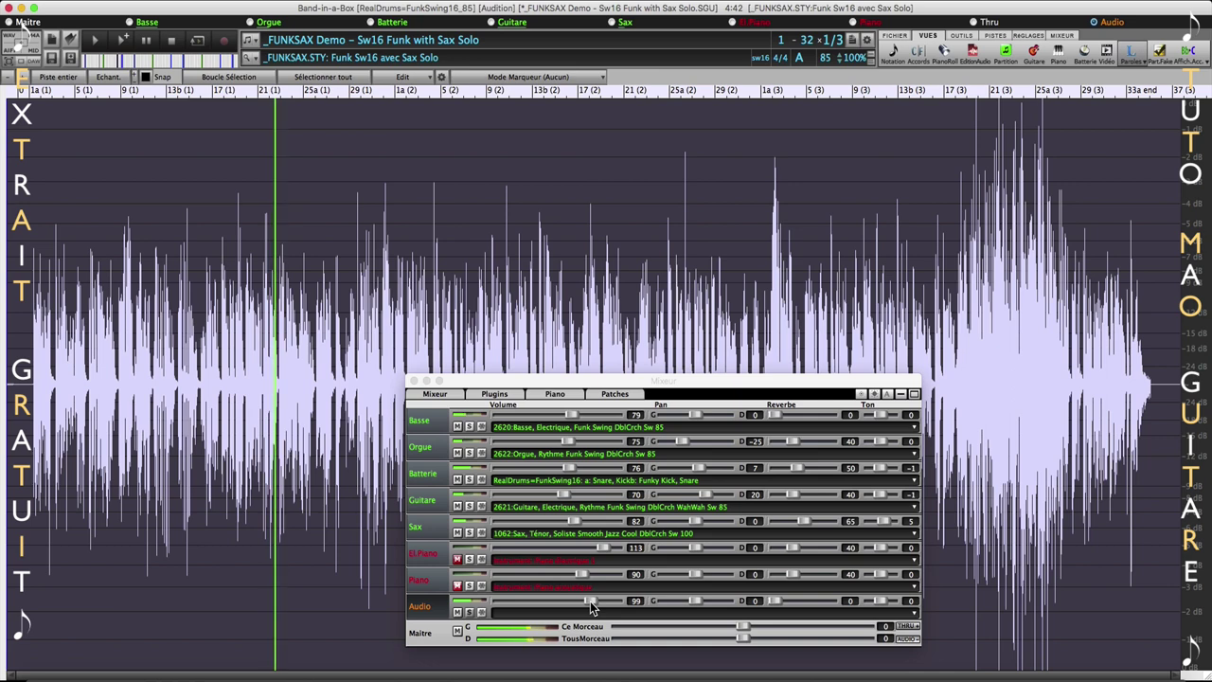
drag(591, 607, 581, 605)
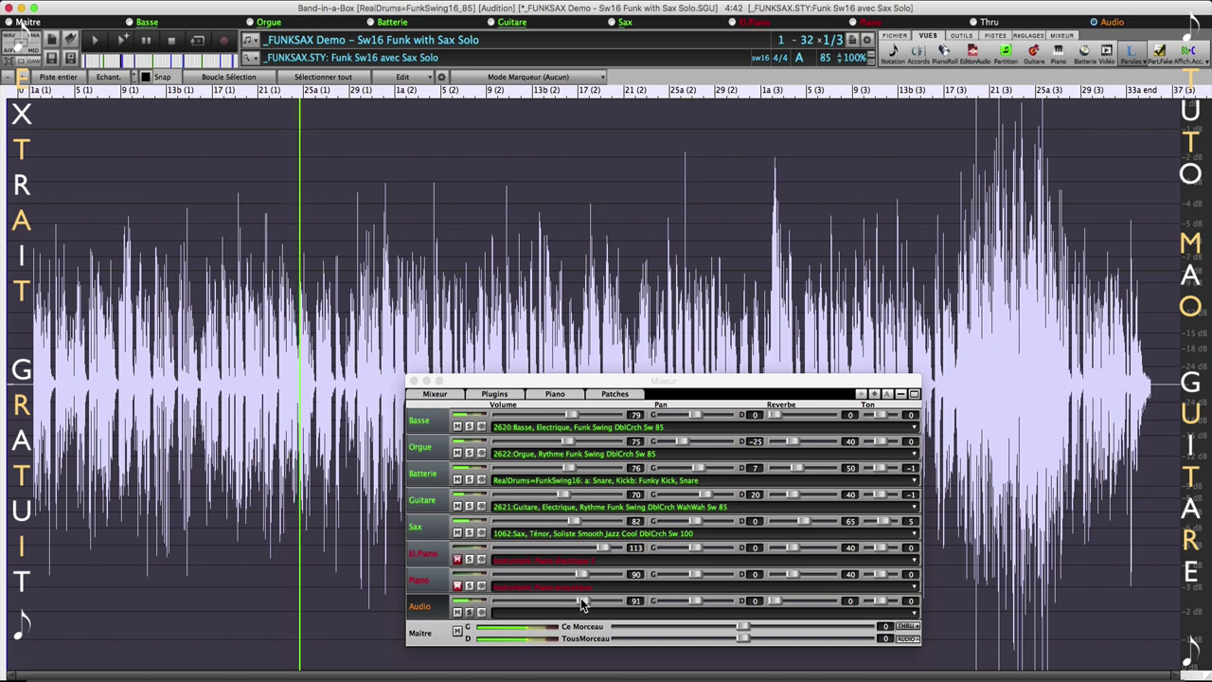
drag(576, 524, 585, 524)
drag(586, 604, 584, 606)
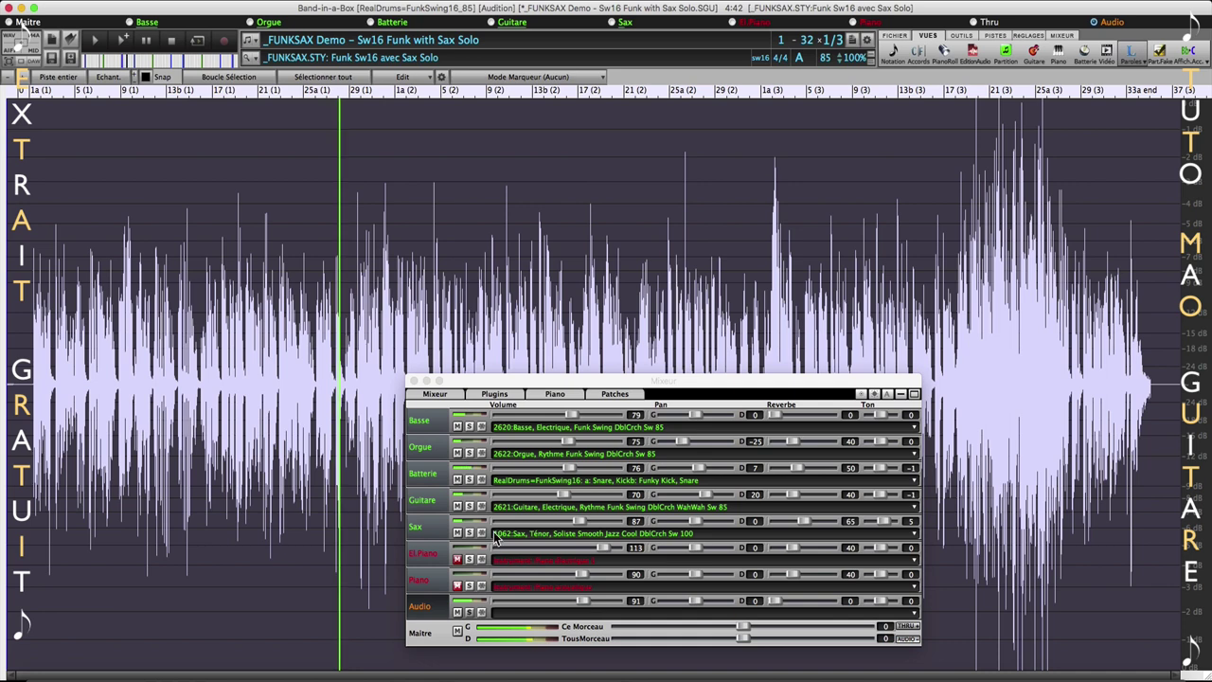
Mute the Sax track, raise the Audio track's volume to 101, and stop playback.
click(458, 532)
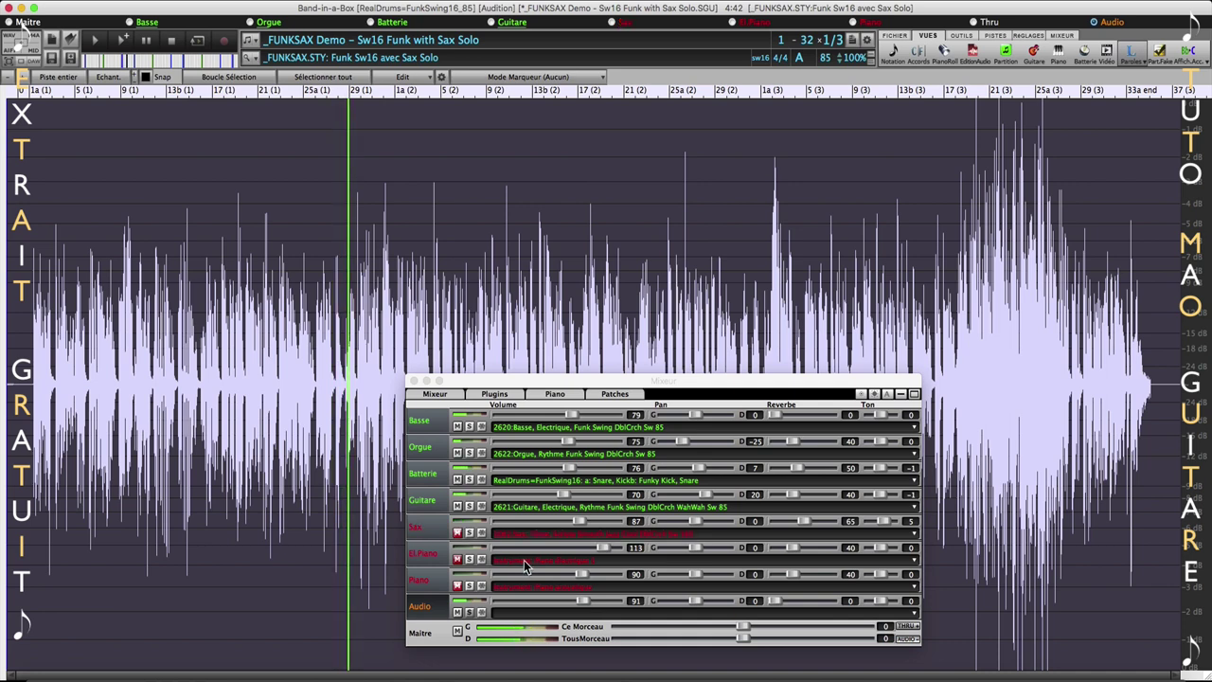
drag(579, 603, 592, 606)
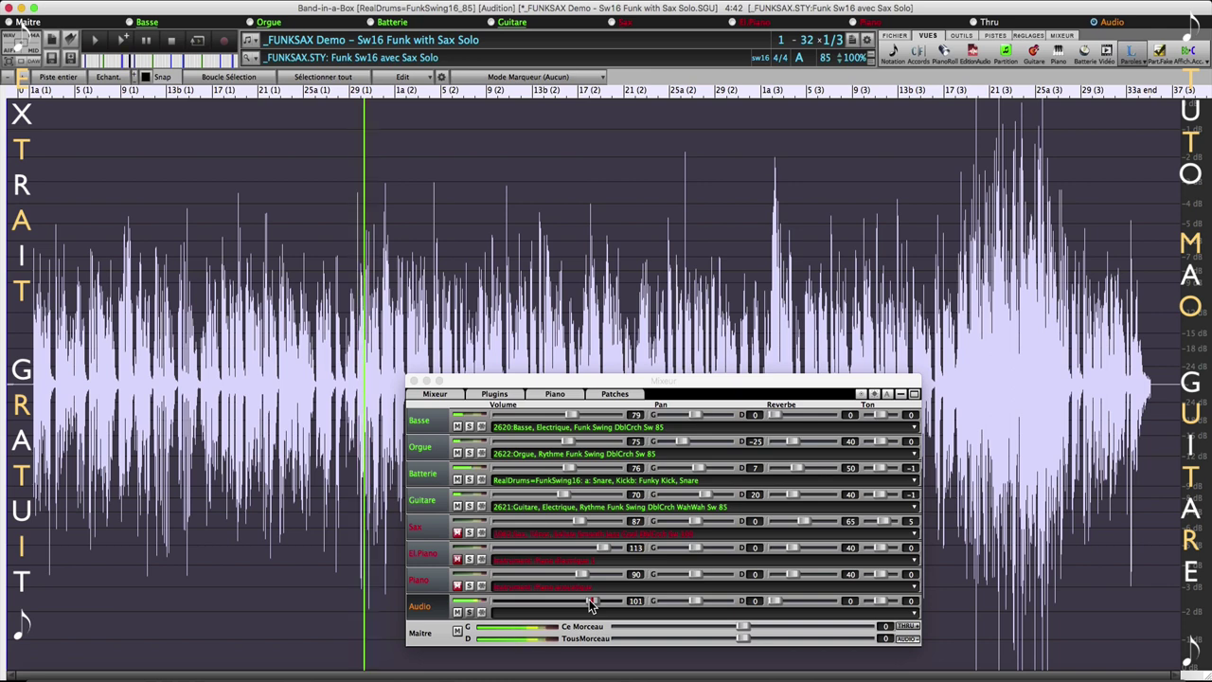
click(176, 43)
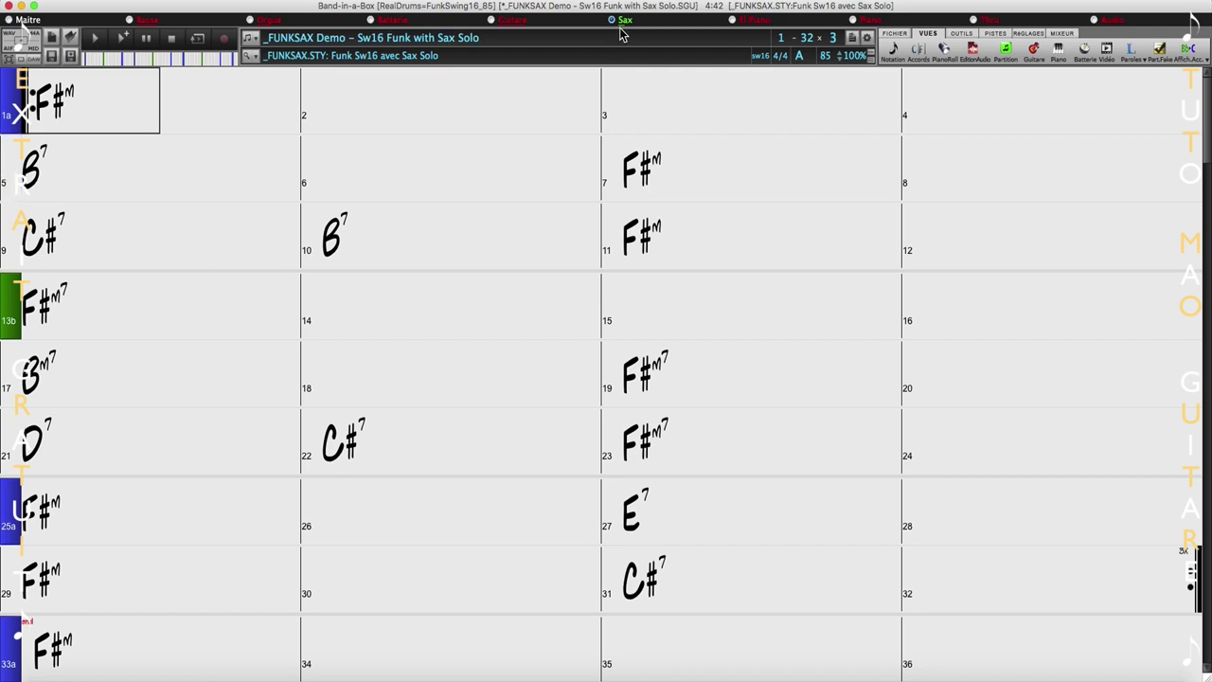
View the notes of the Basse, Orgue, Batterie, Guitare, Sax, El.Piano and Piano tracks in the piano roll from bar 1.
click(944, 49)
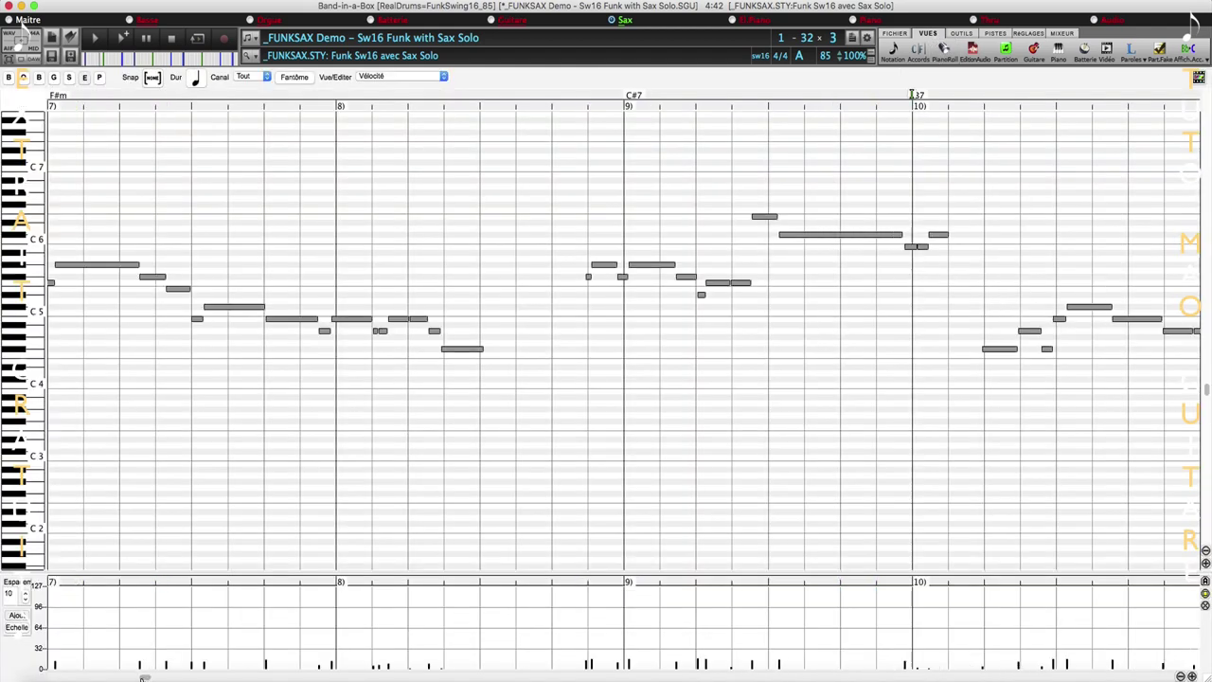
drag(142, 678, 76, 678)
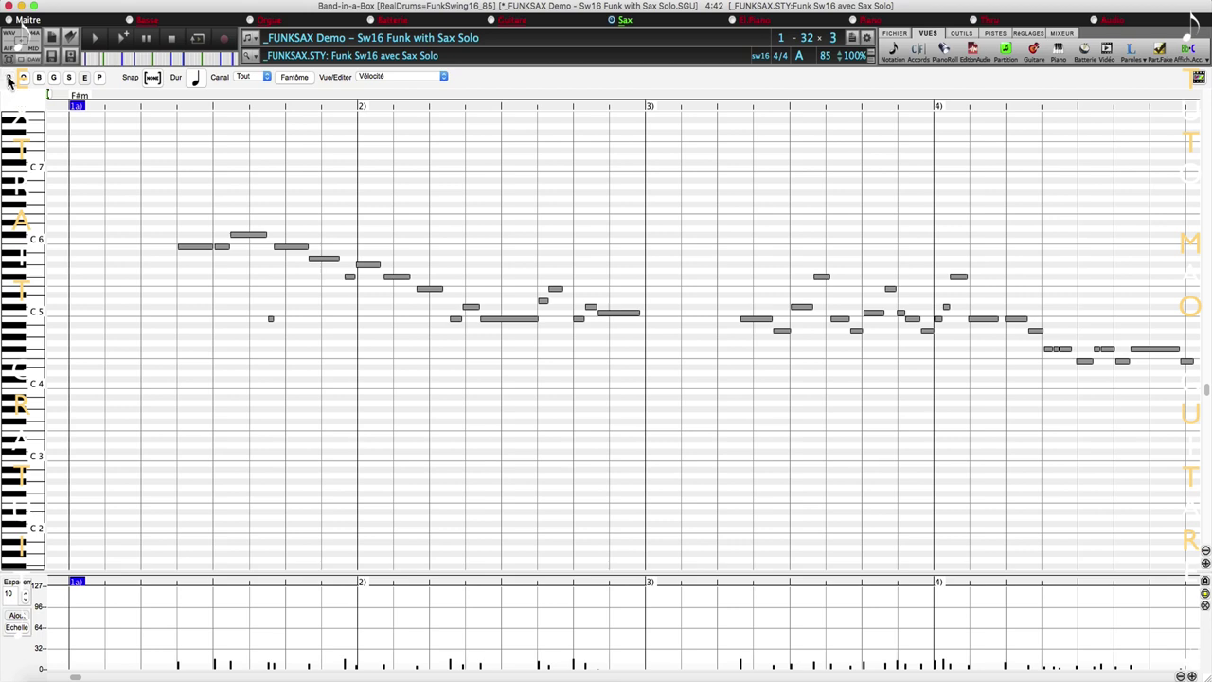
click(8, 80)
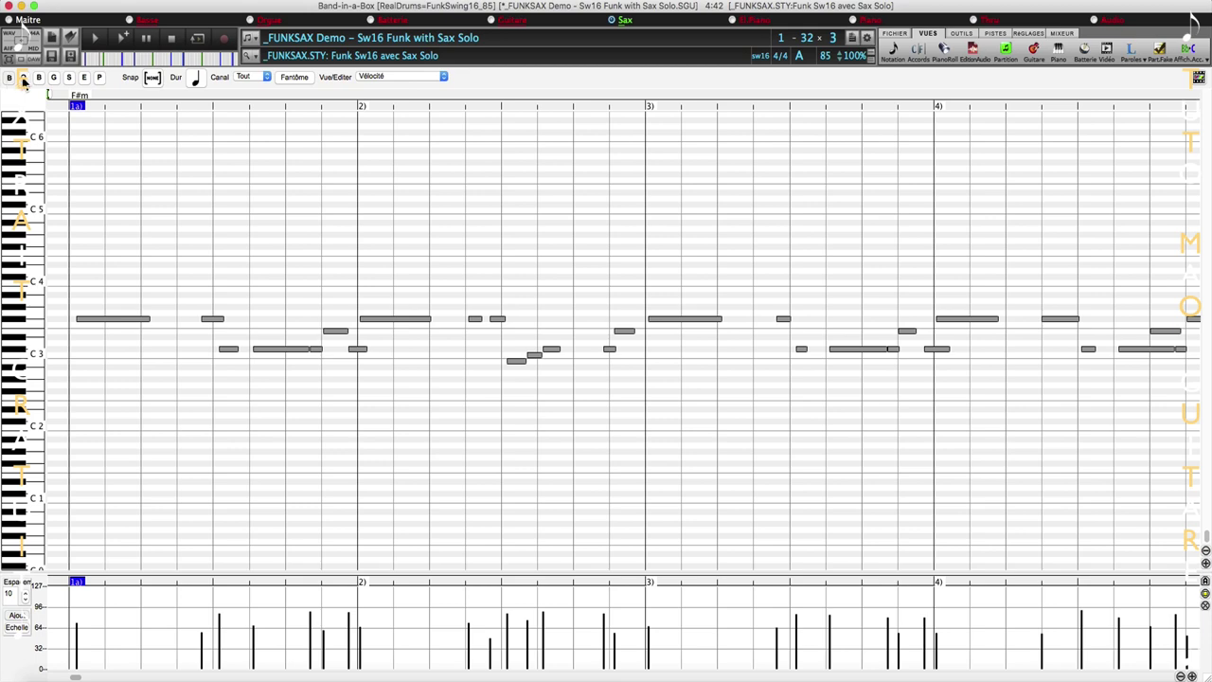
click(23, 81)
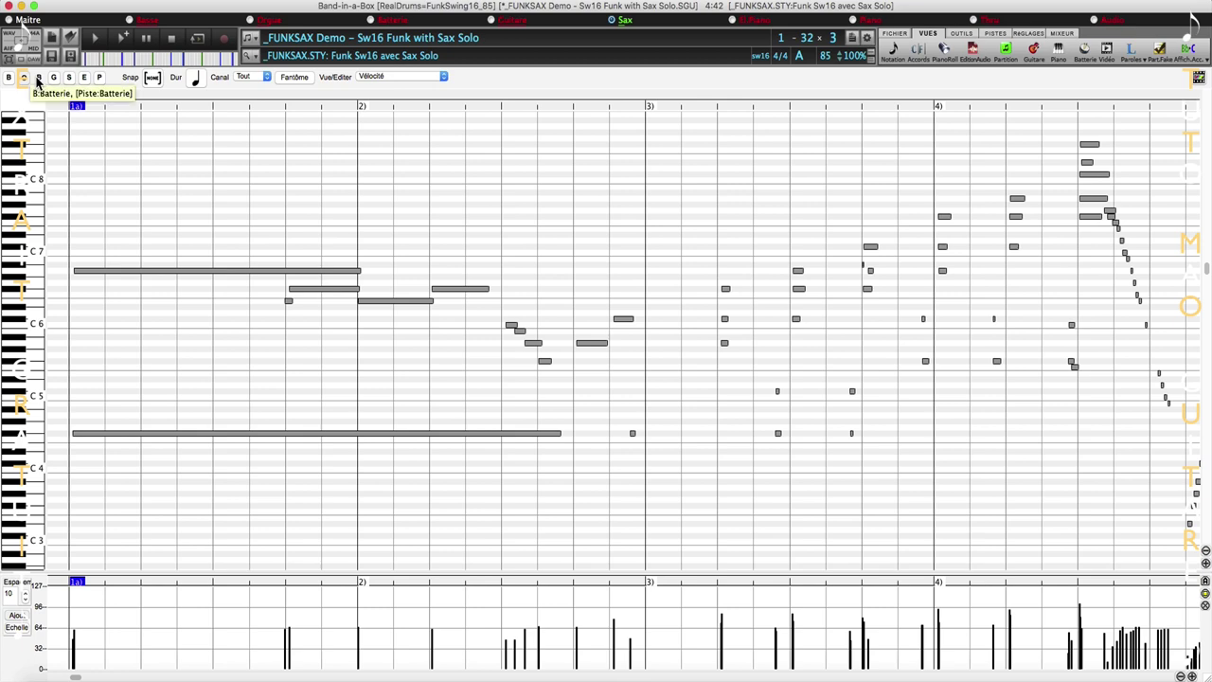
click(38, 81)
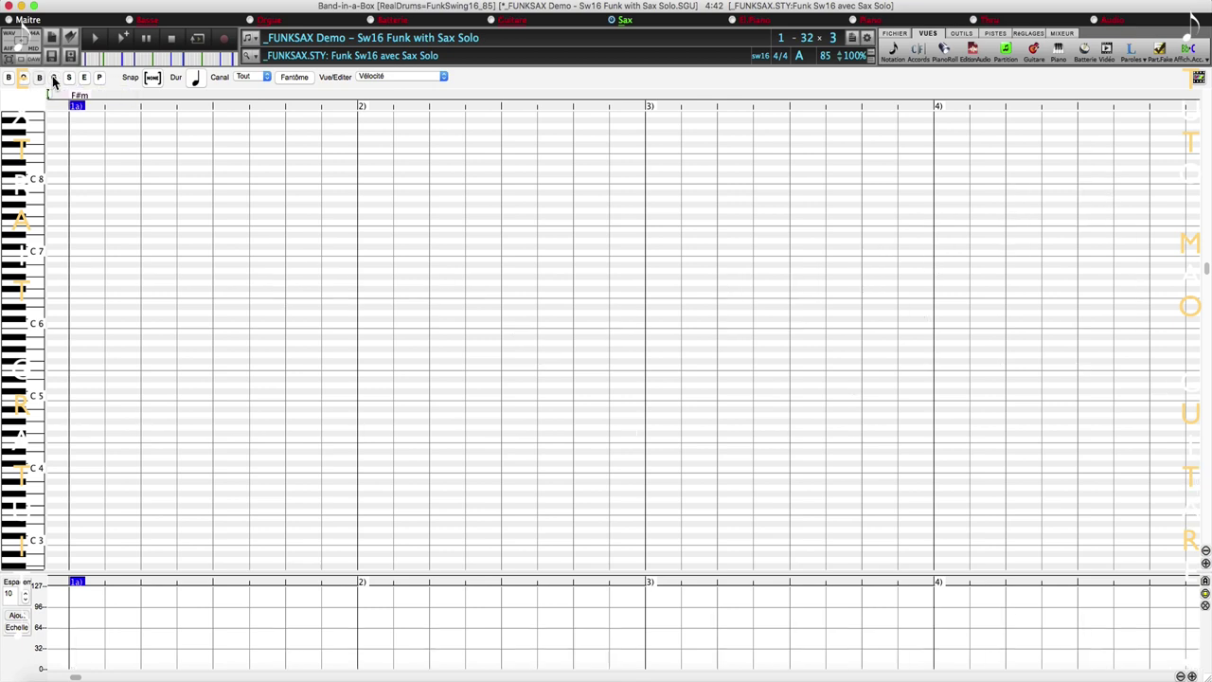
click(53, 77)
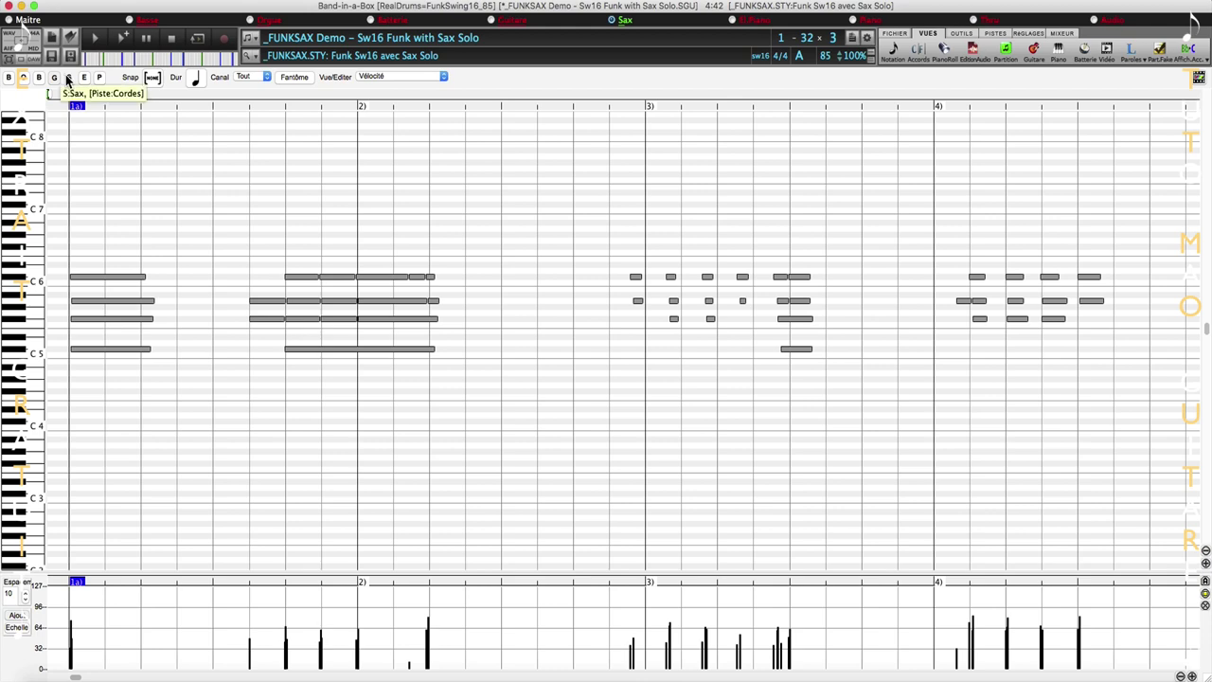
click(68, 78)
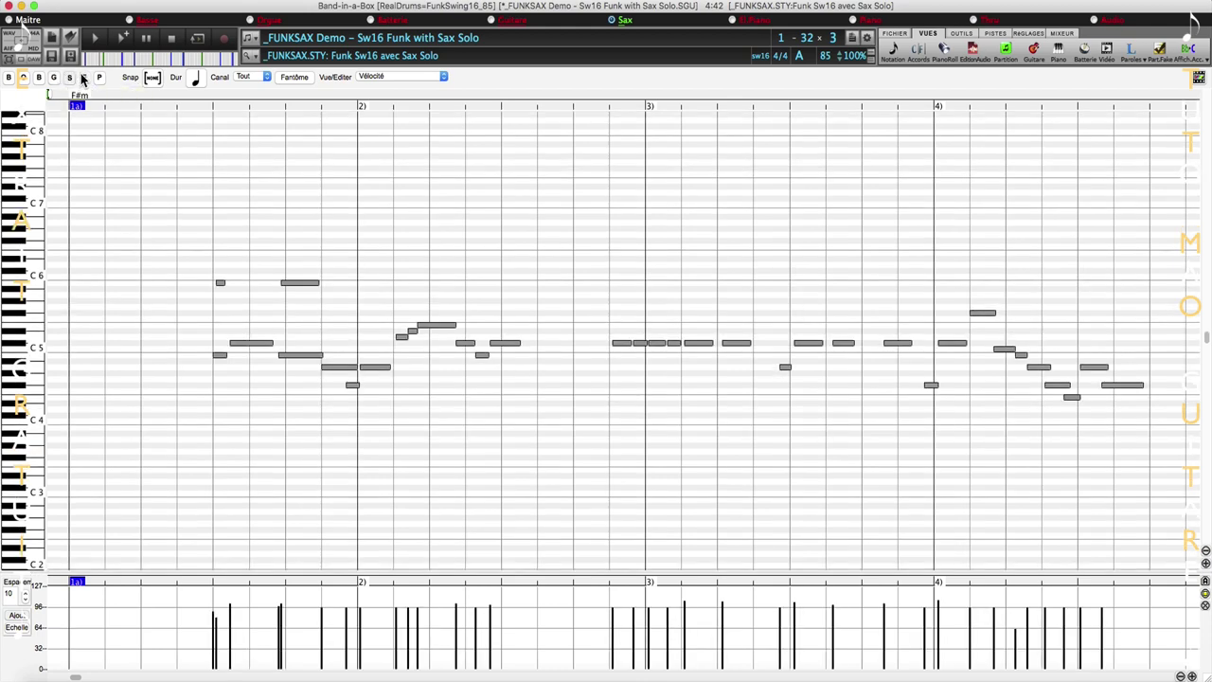
click(84, 78)
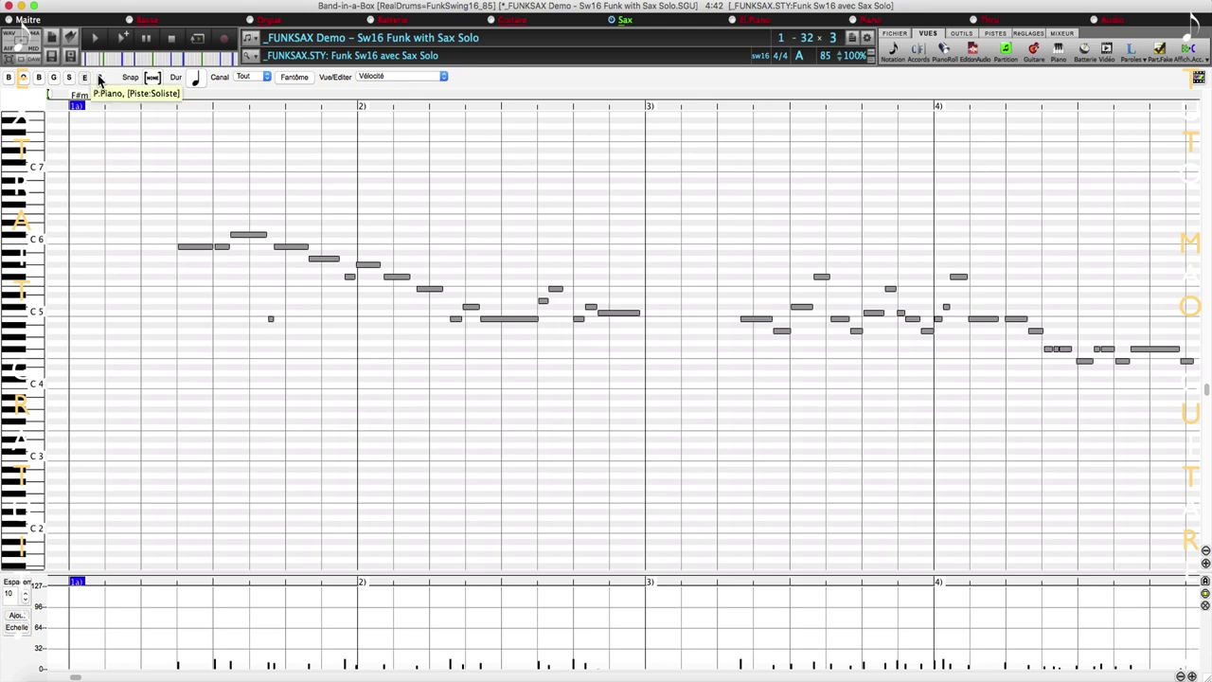
click(100, 78)
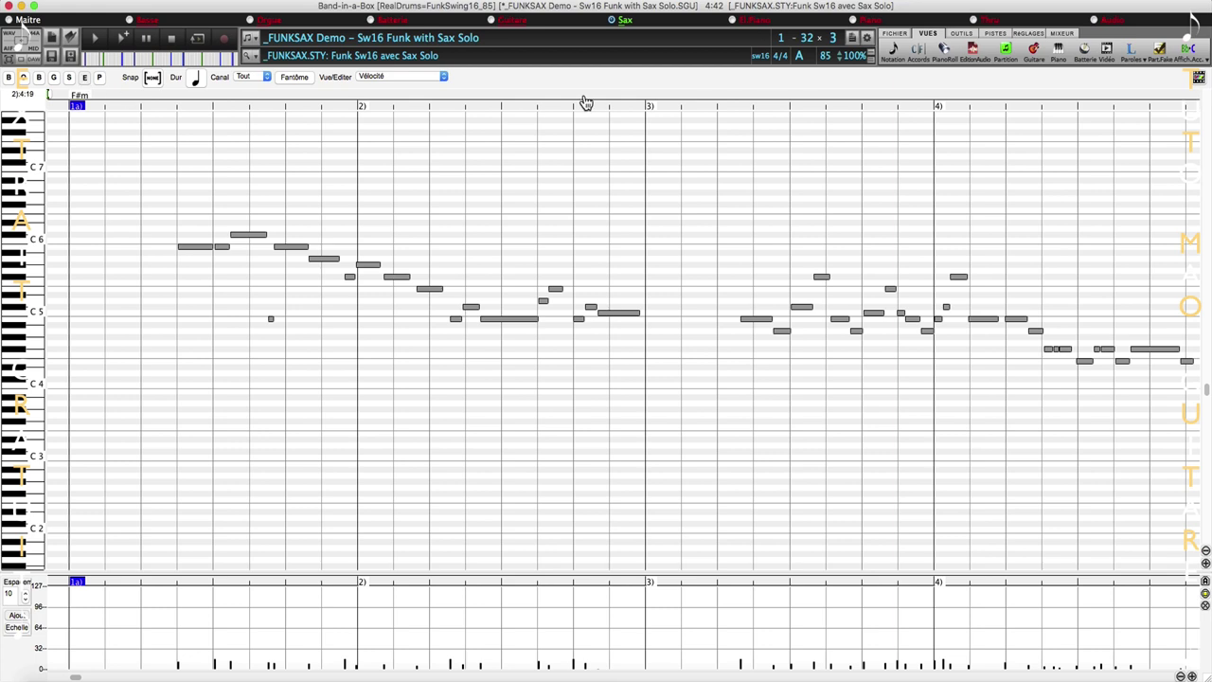
Check the tracks' mute and solo states in the mixer, and close it.
double_click(625, 22)
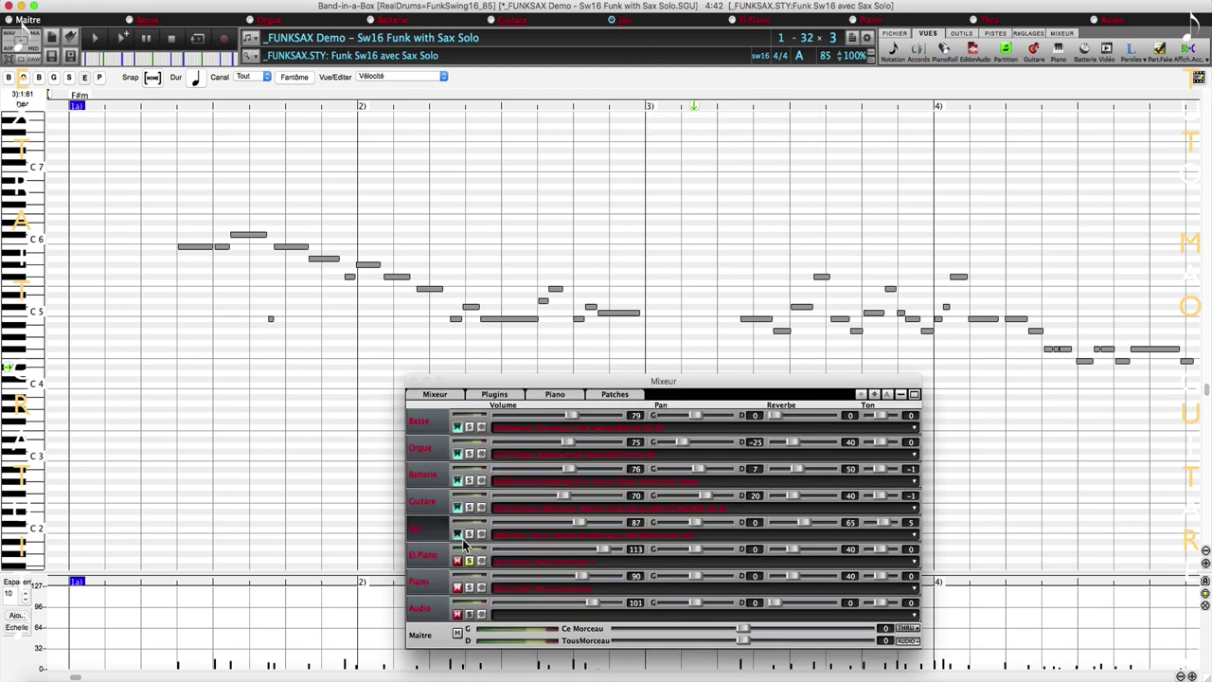
click(435, 395)
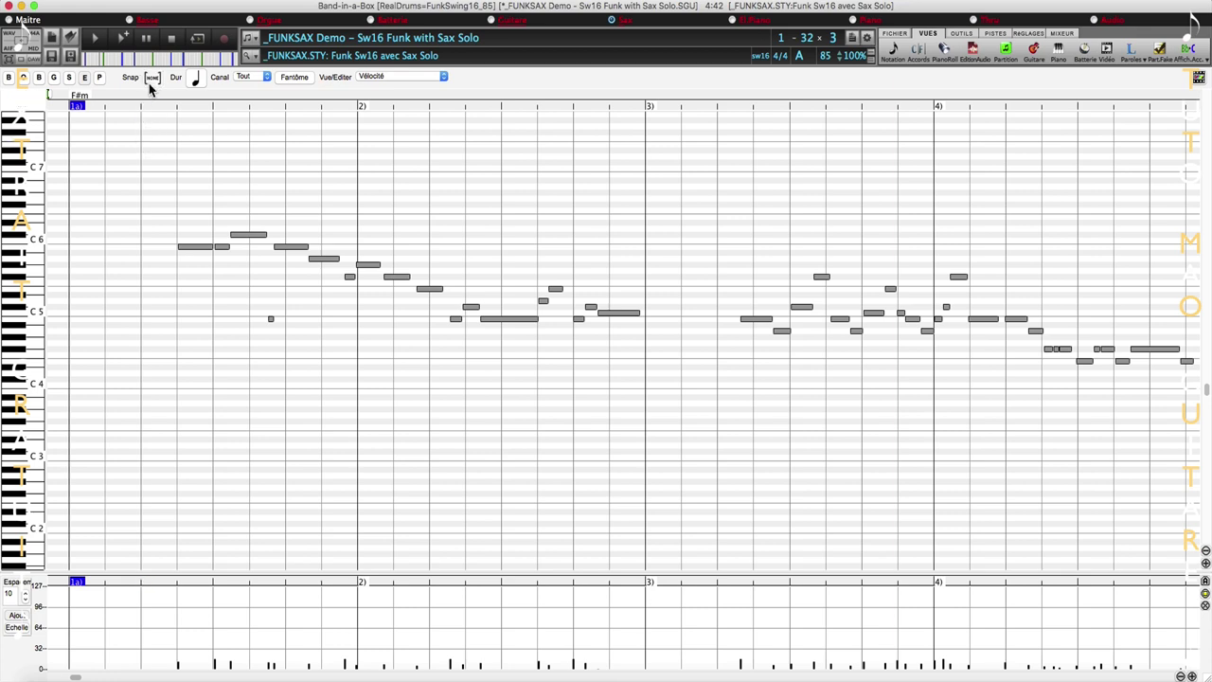
Shift the C# note on beat 3 of bar 1 slightly later and set the piano roll's Snap to a sixteenth note.
click(192, 248)
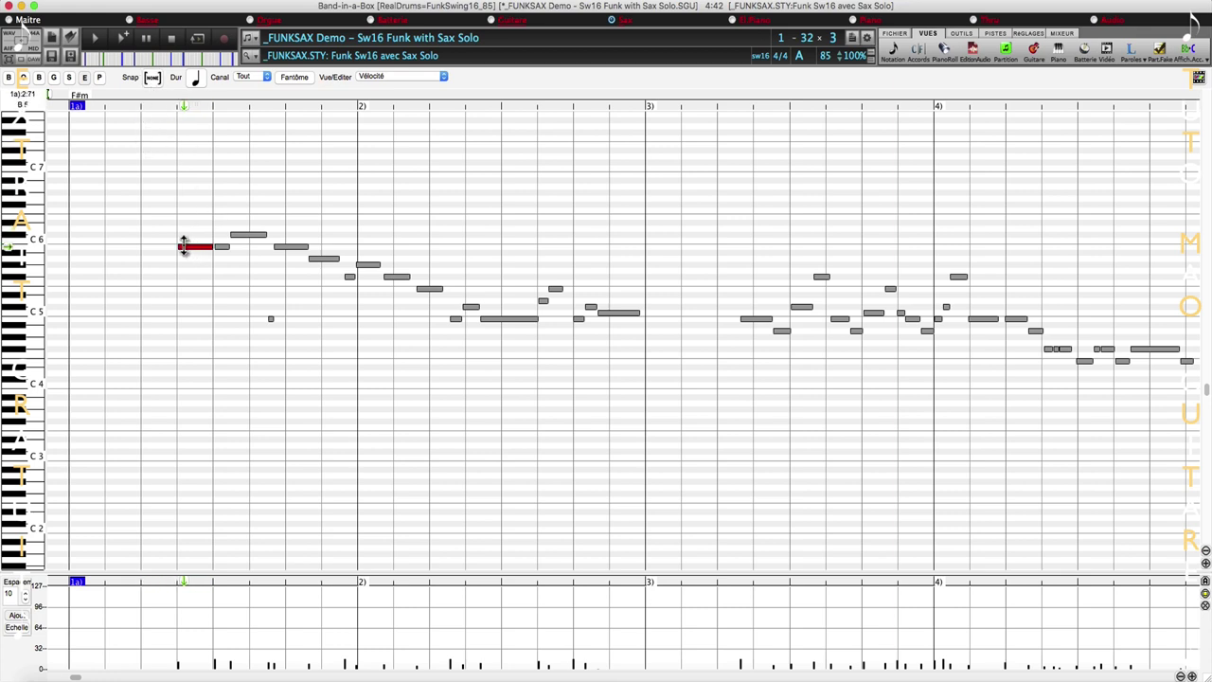
drag(142, 244, 233, 239)
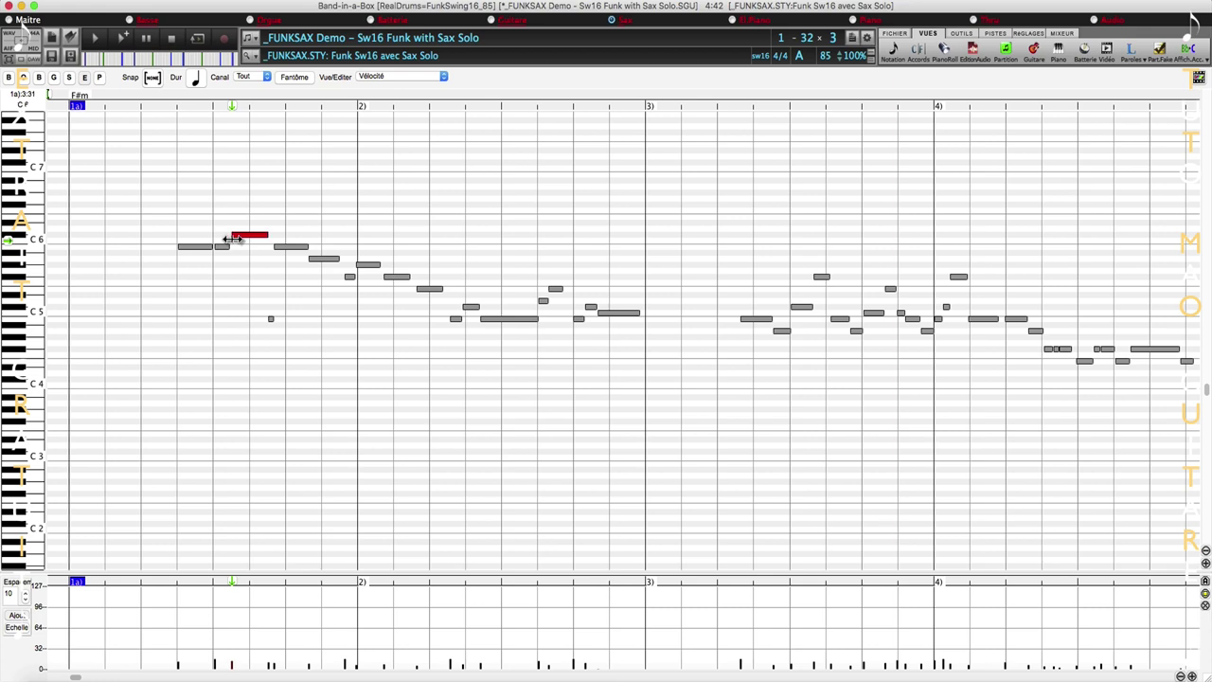
click(156, 78)
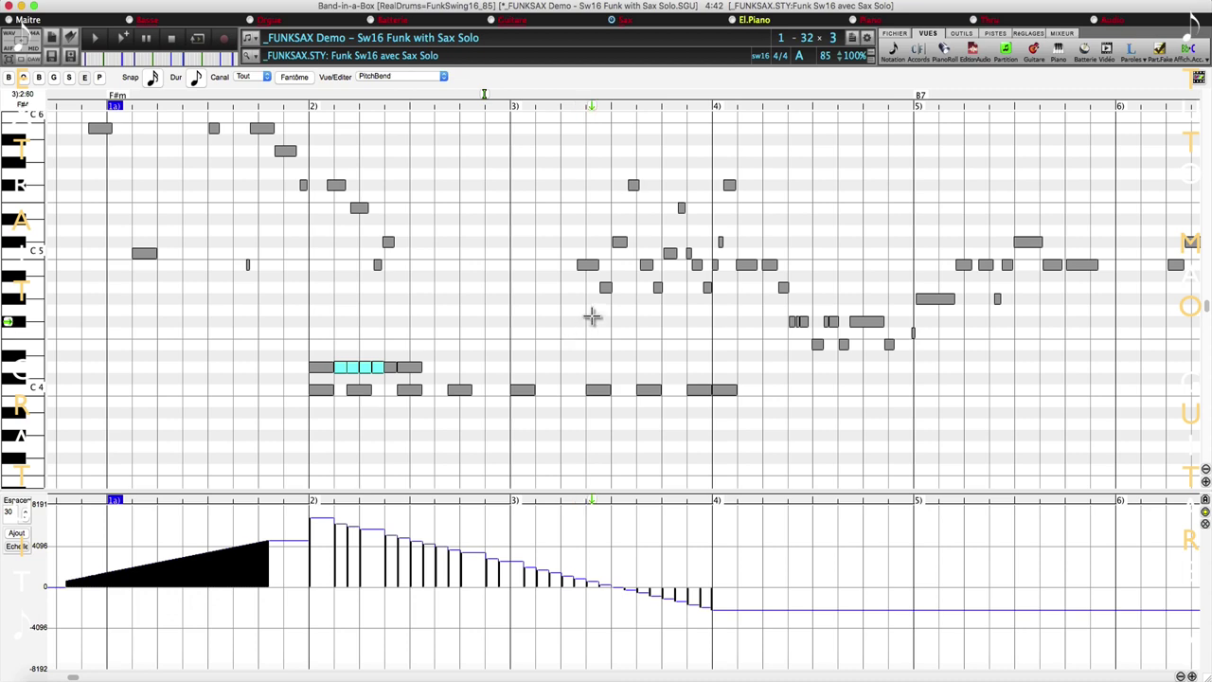
Delete the B4 note near the middle of bar 3 and undo the deletion.
click(587, 264)
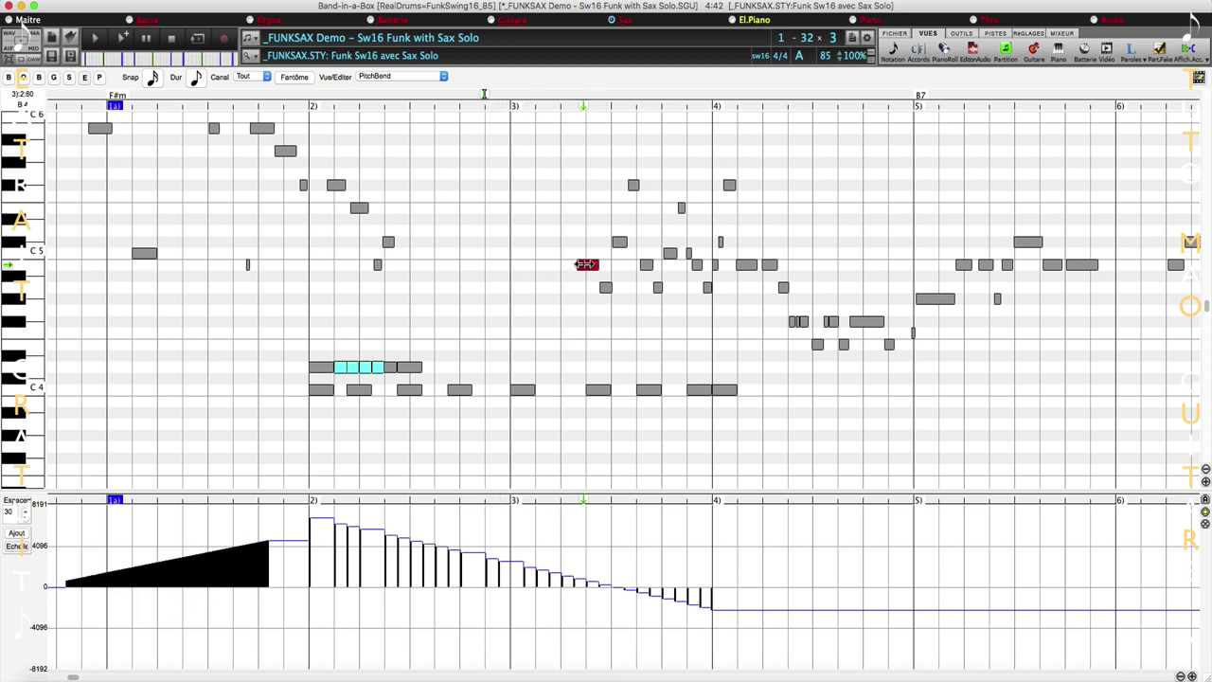
right_click(588, 265)
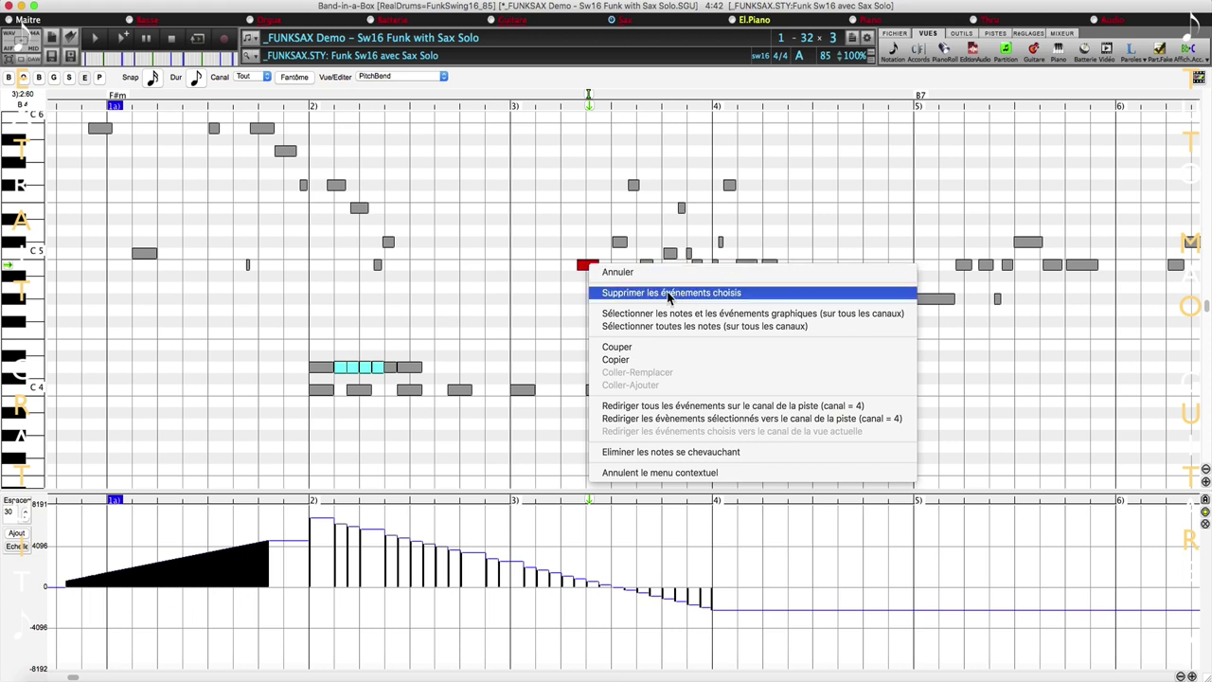
click(701, 295)
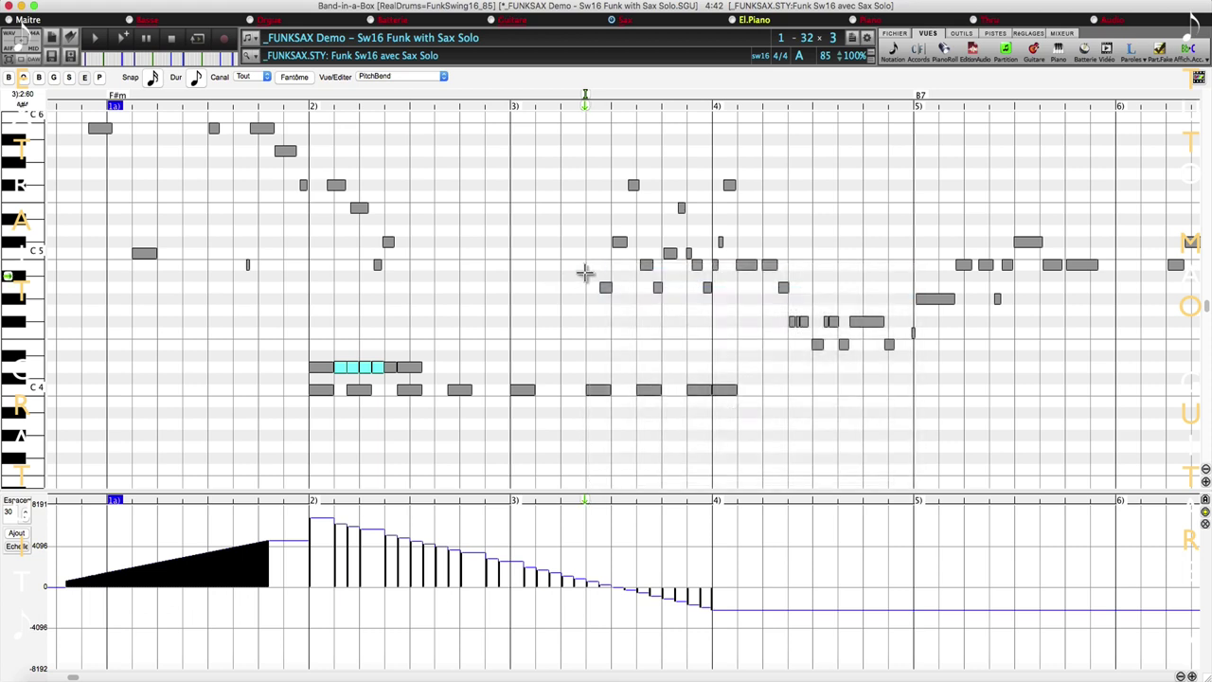
key(super+z)
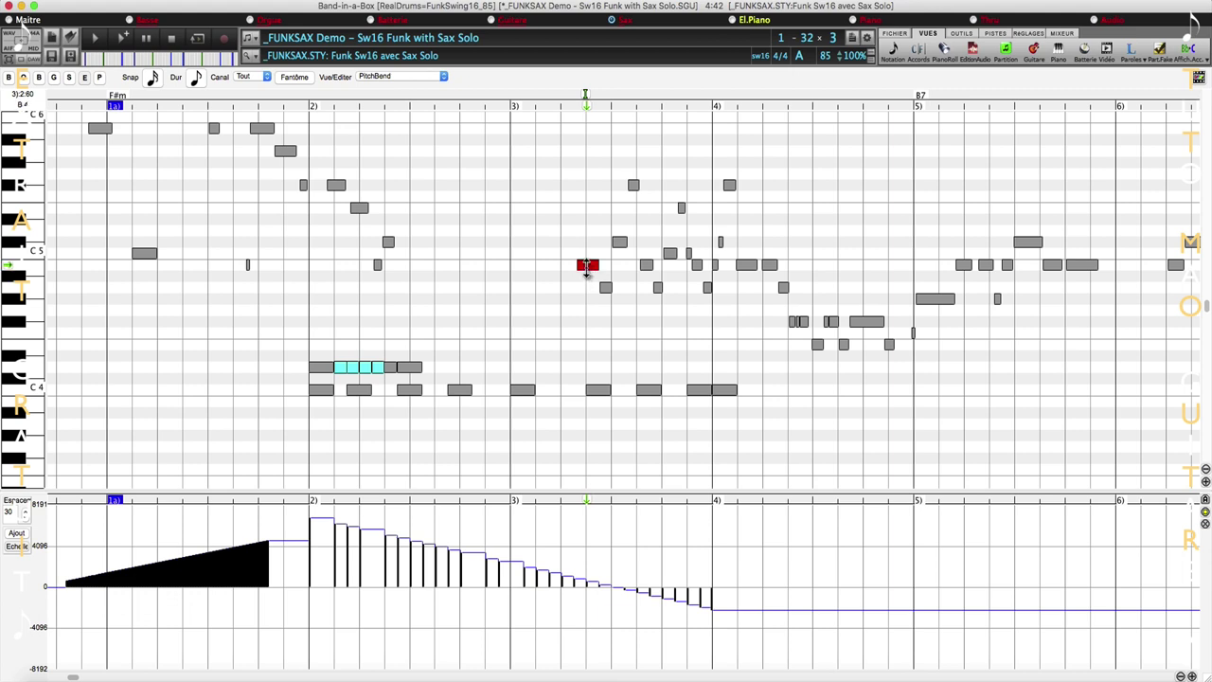
Select all notes and graphic events on all channels, and clear the selection.
right_click(587, 268)
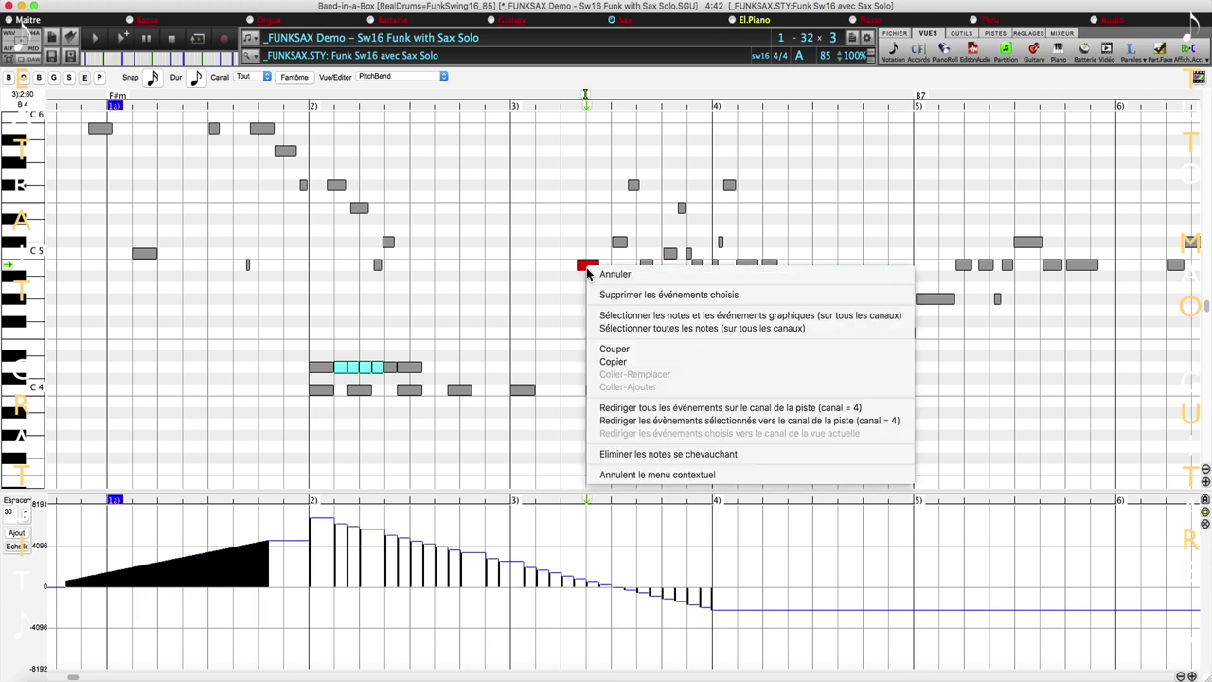
click(622, 315)
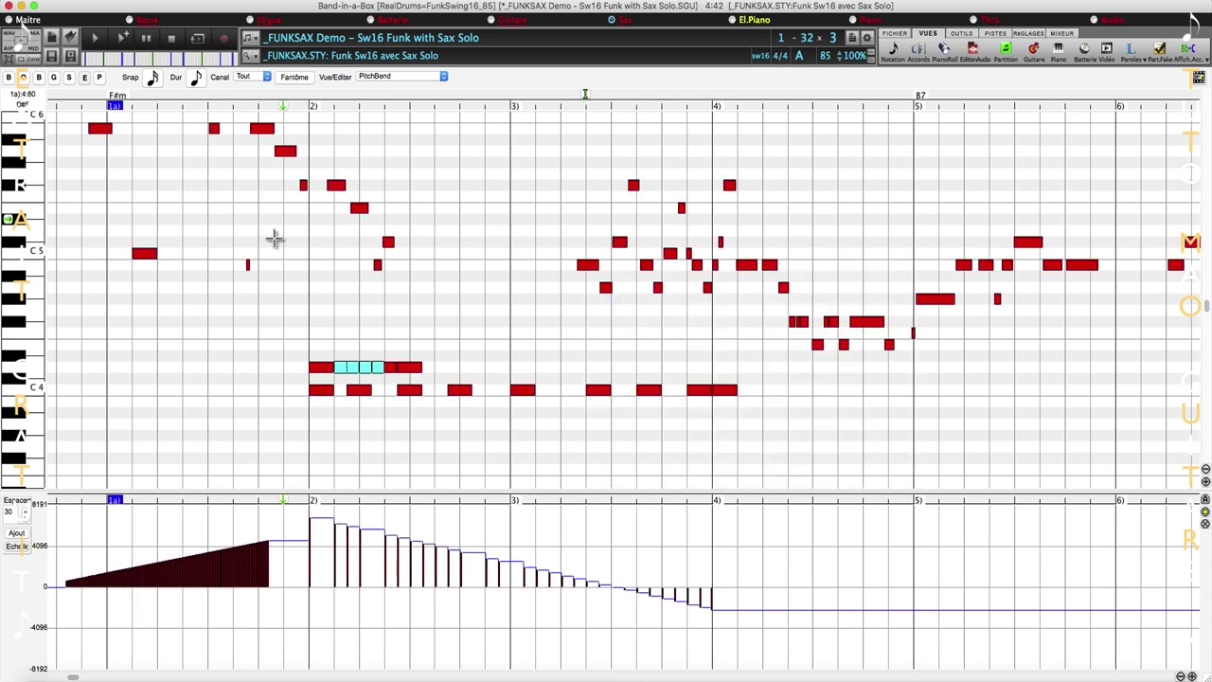
click(536, 286)
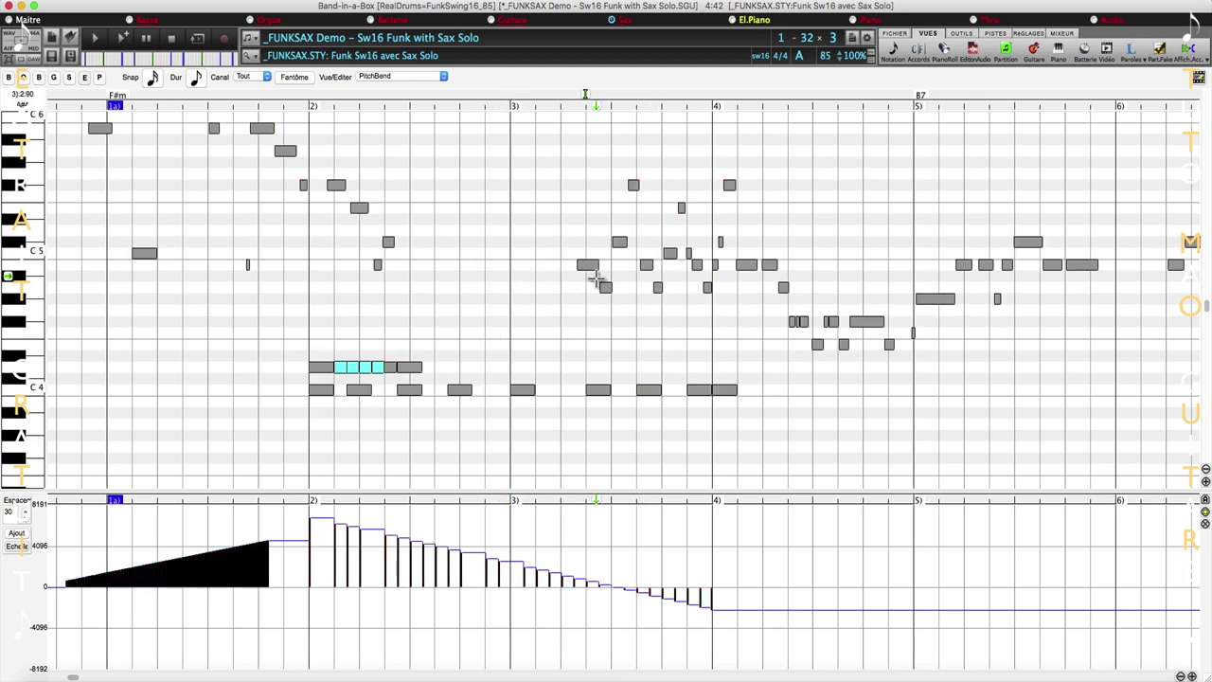
Select all notes on all channels without the graphic events, and clear the selection.
right_click(588, 267)
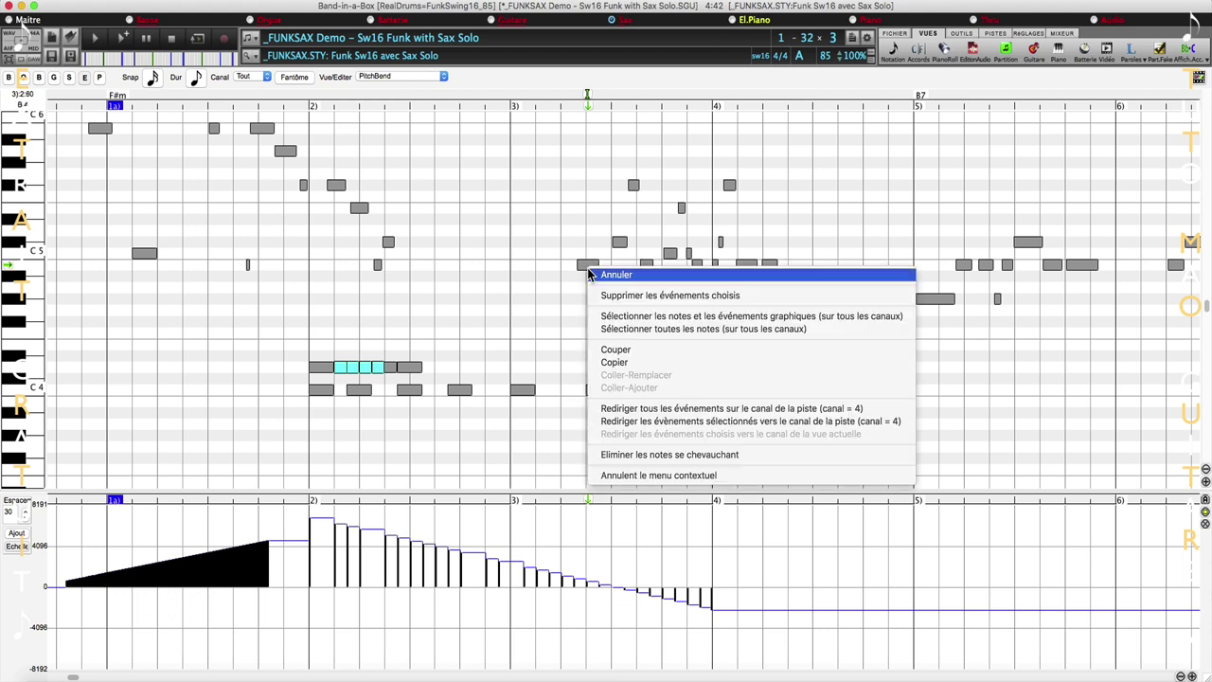
click(651, 330)
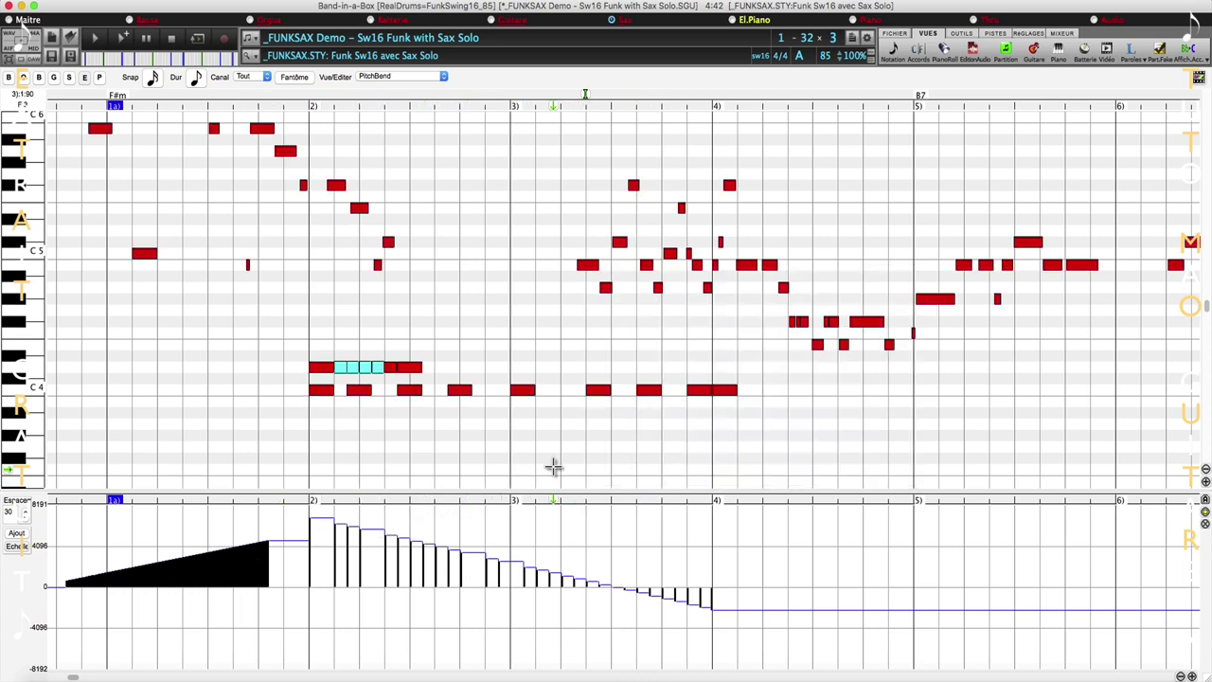
click(562, 320)
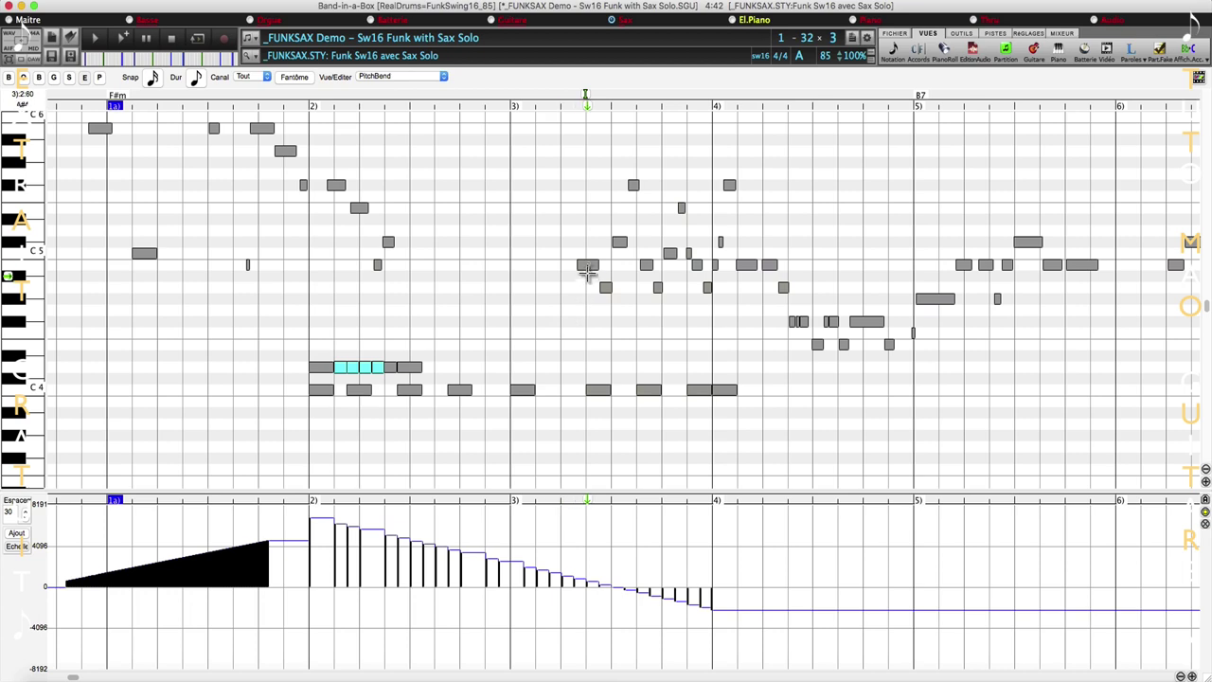
Select the B4 note near the middle of bar 3 and copy it.
right_click(588, 265)
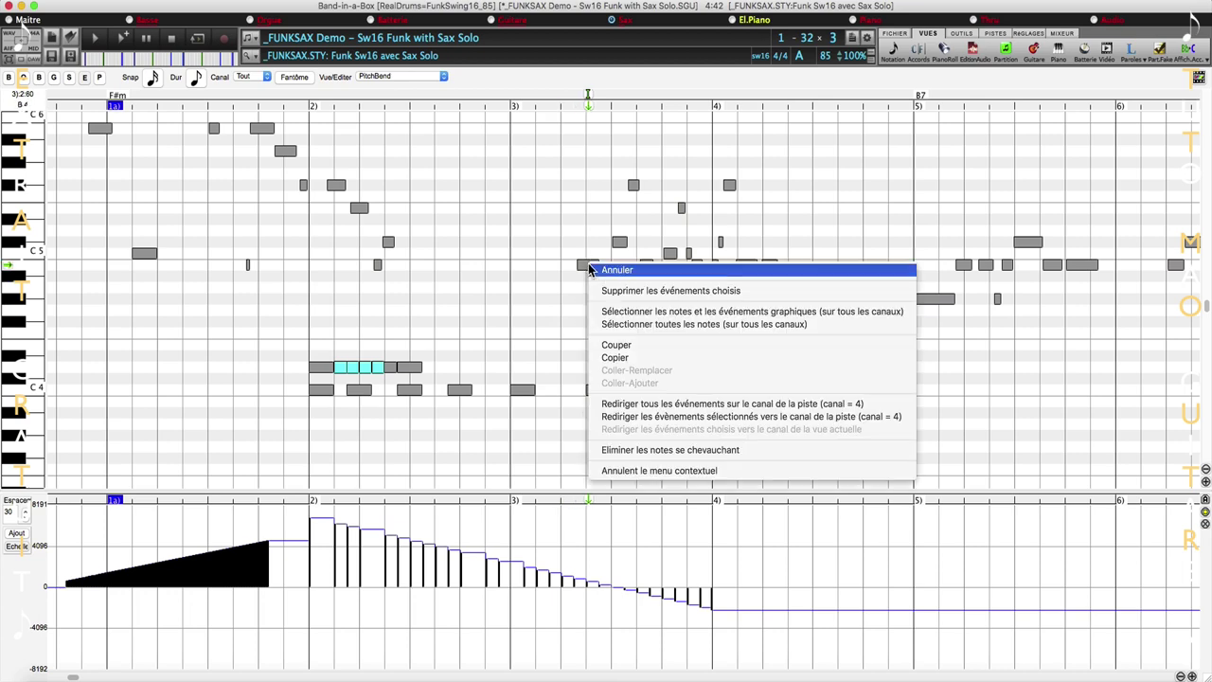
click(650, 345)
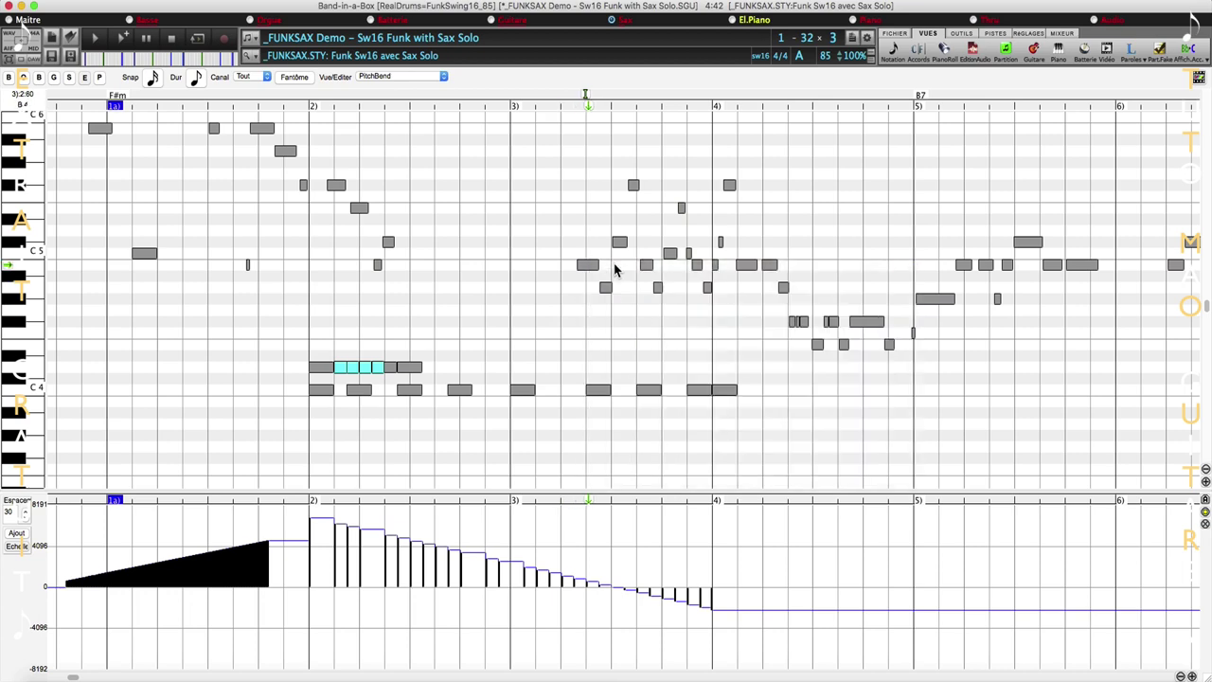
click(587, 264)
right_click(588, 265)
click(587, 265)
right_click(589, 266)
click(638, 359)
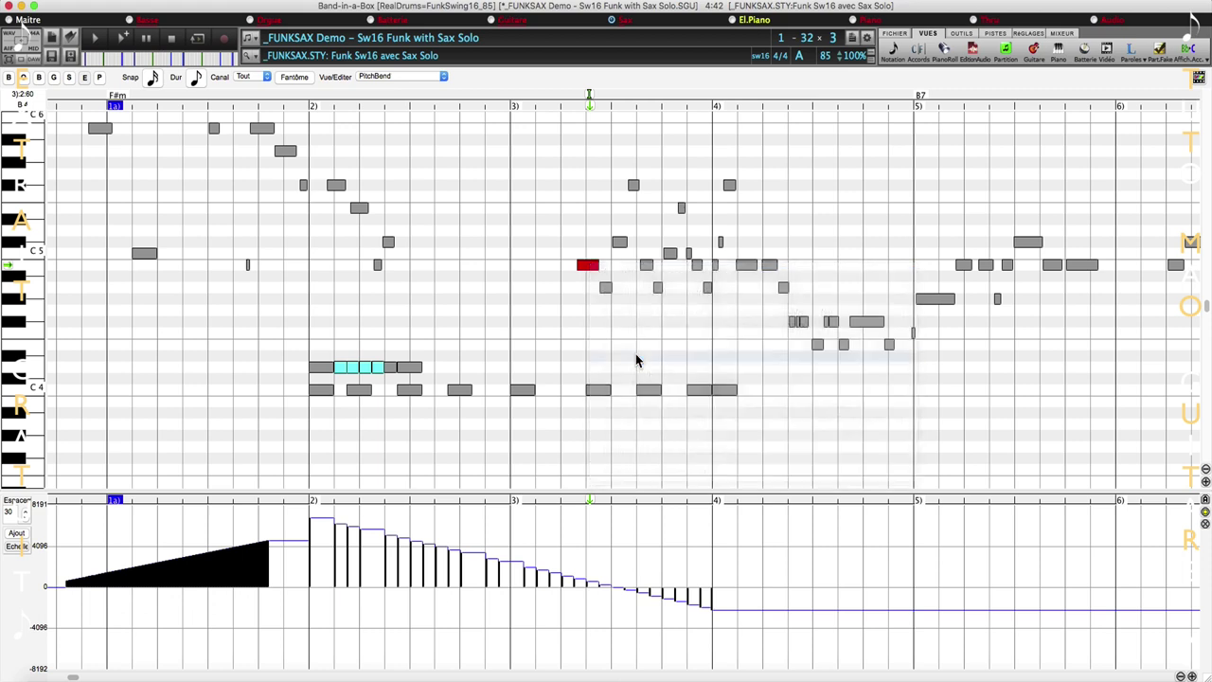
Try Coller-Ajouter and Coller-Remplacer with the copied note around beat 4 of bar 2, deleting the added note.
click(483, 218)
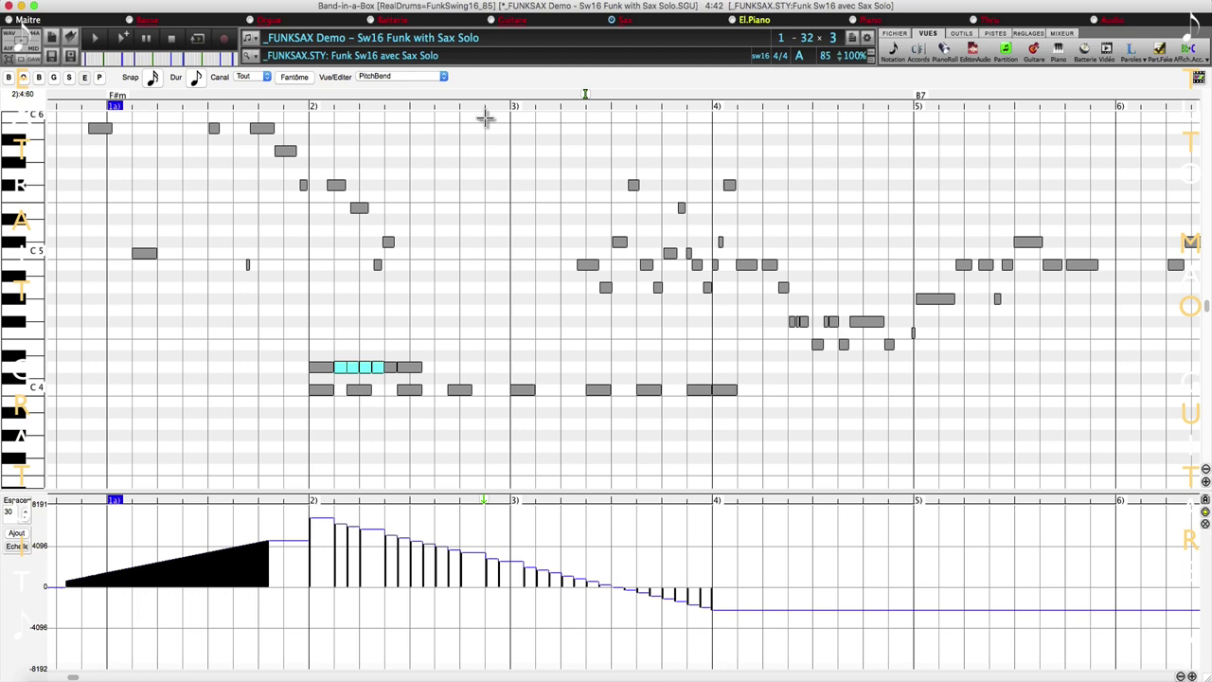
right_click(487, 239)
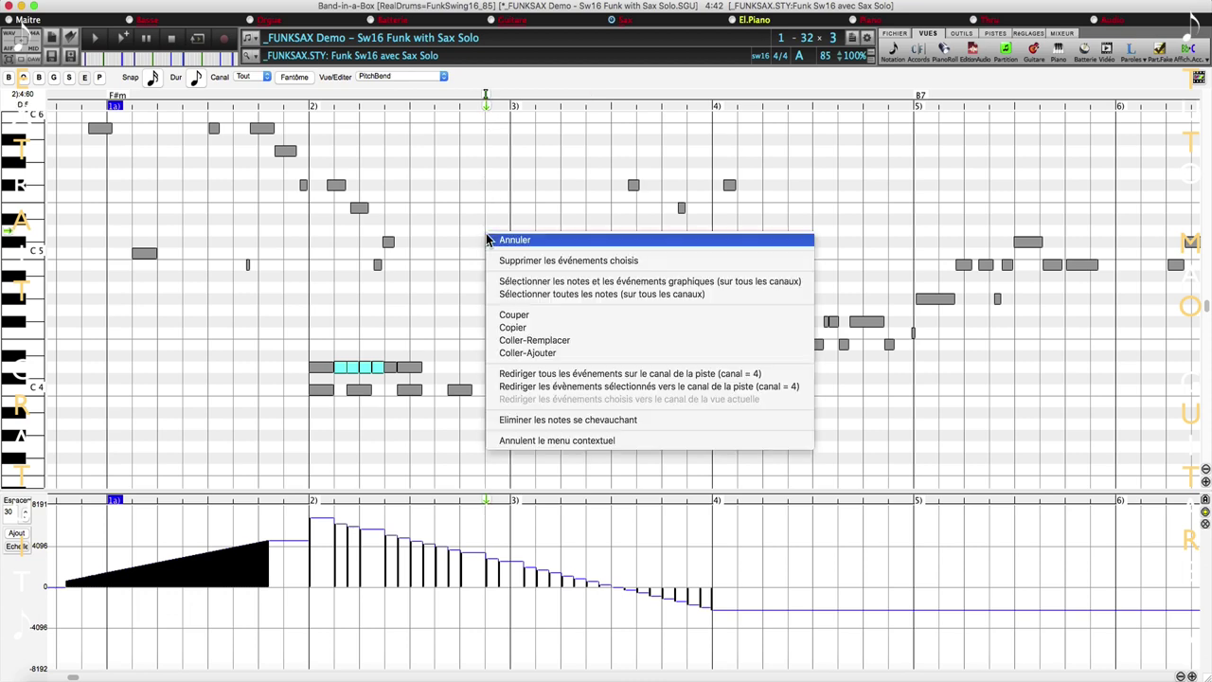
click(558, 353)
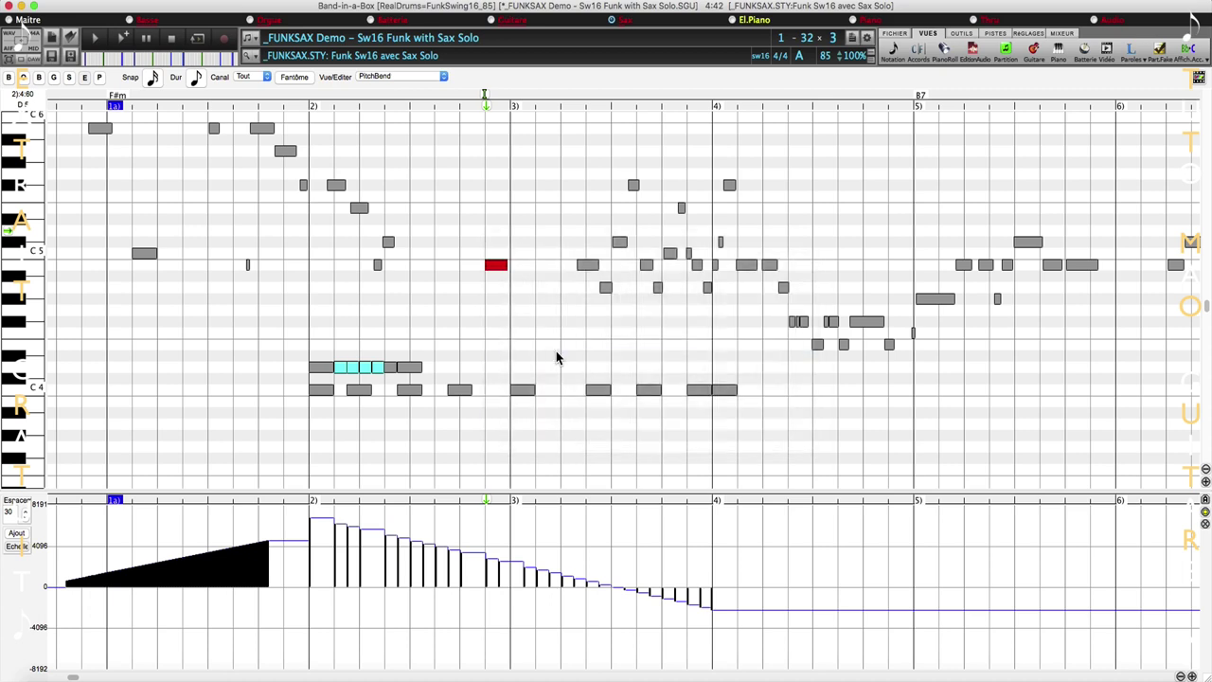
key(Delete)
right_click(495, 268)
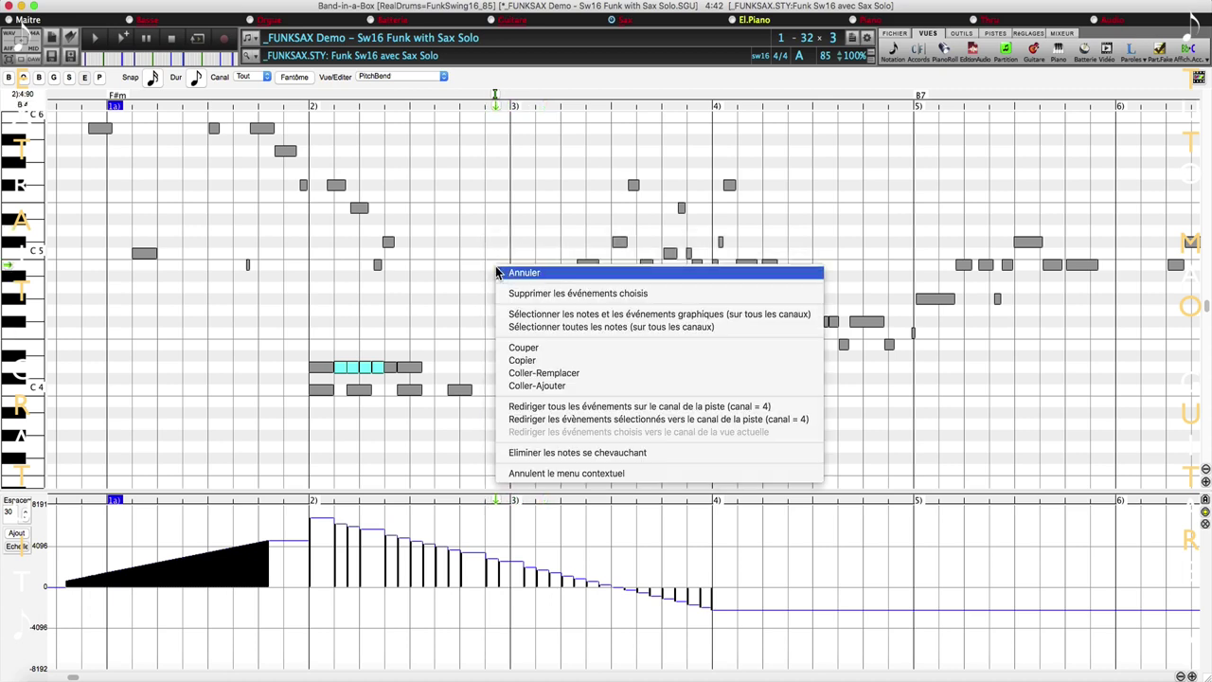
click(569, 375)
Redirect all events and the selected events to the track's channel (canal = 4).
right_click(585, 261)
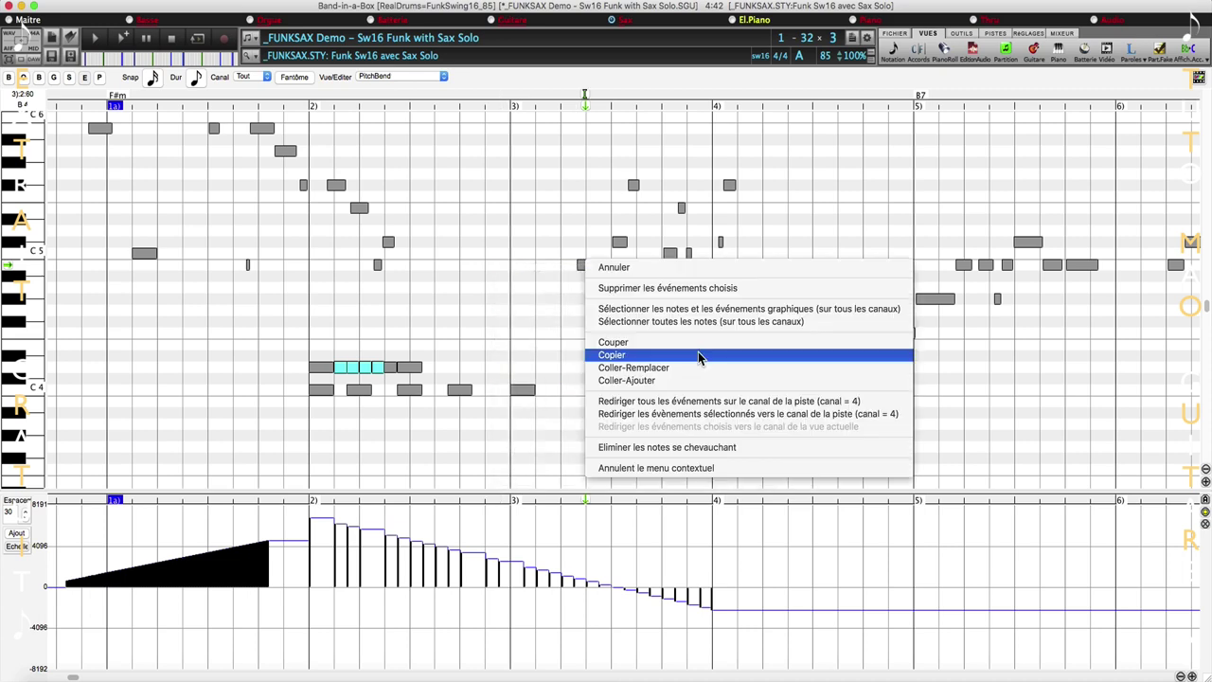
click(705, 402)
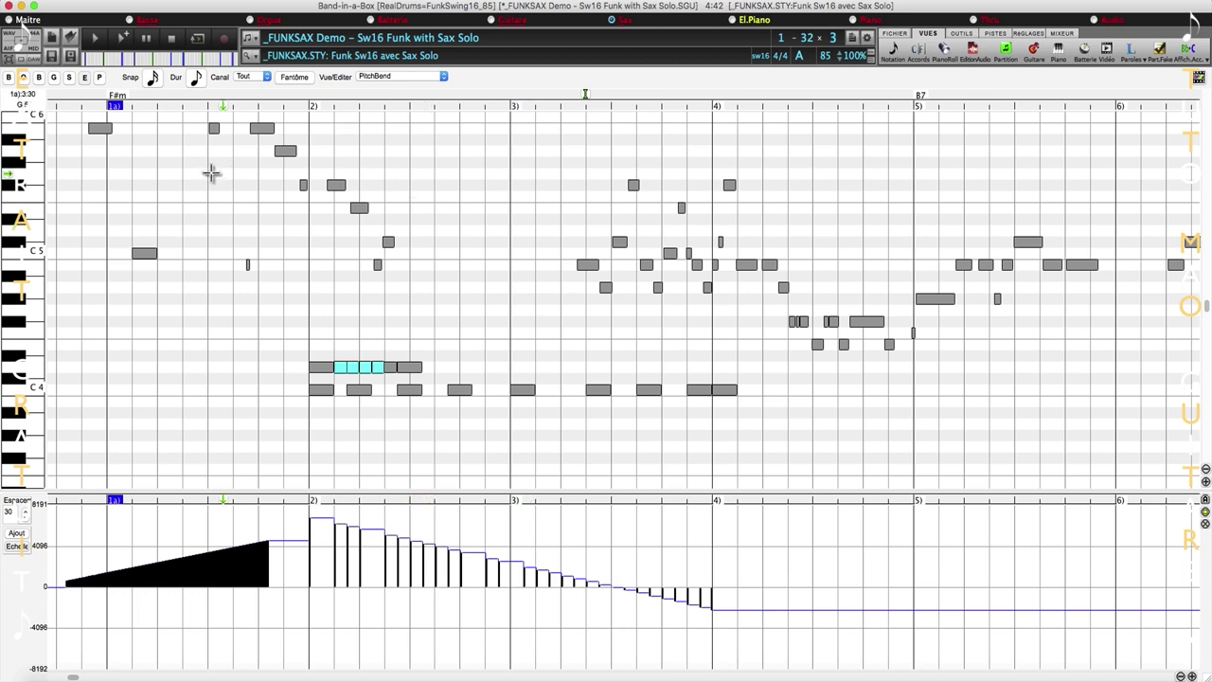
right_click(581, 263)
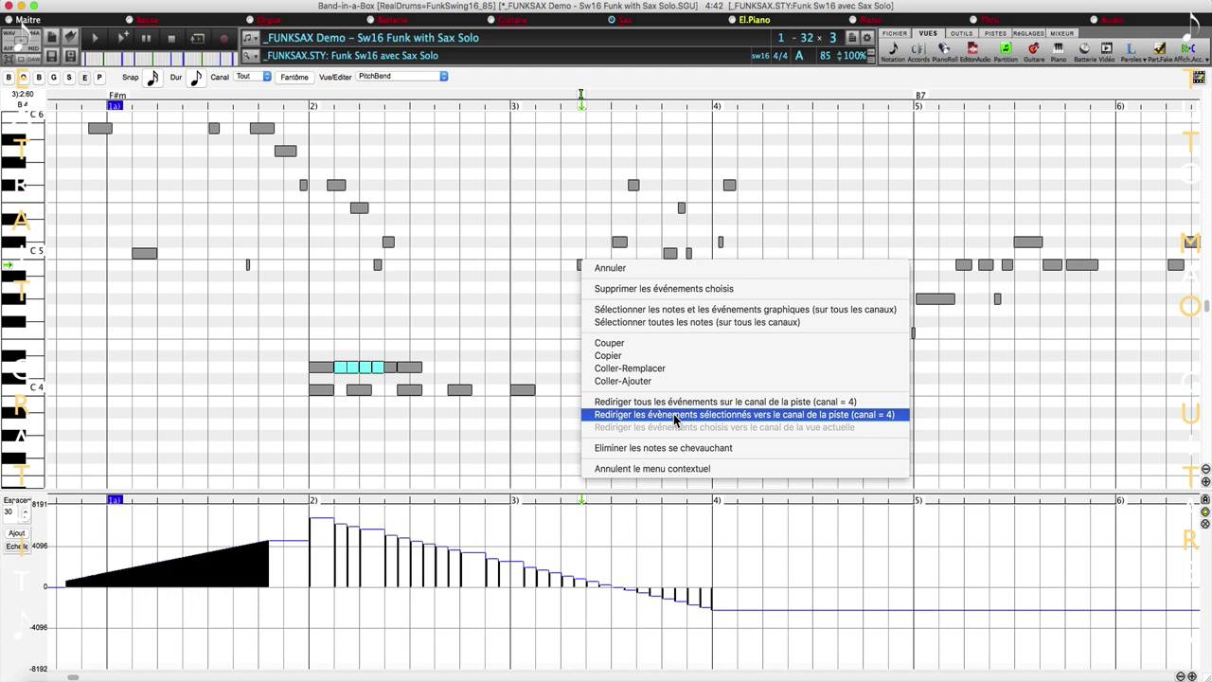
click(676, 415)
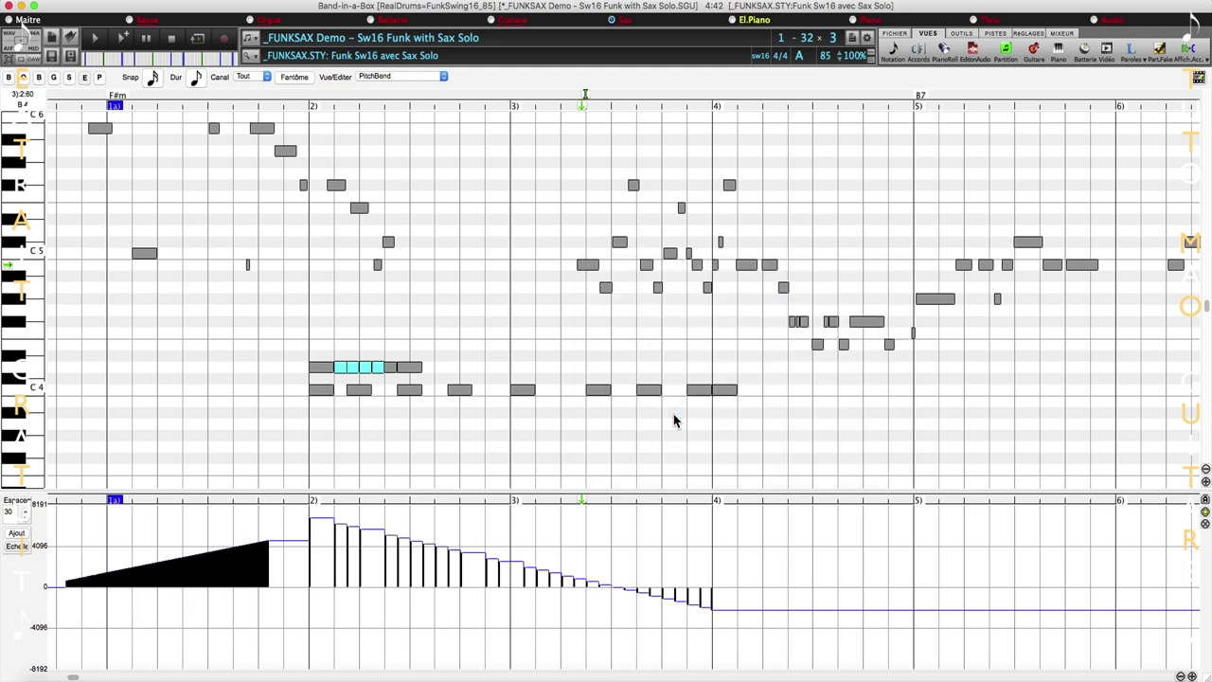
right_click(591, 270)
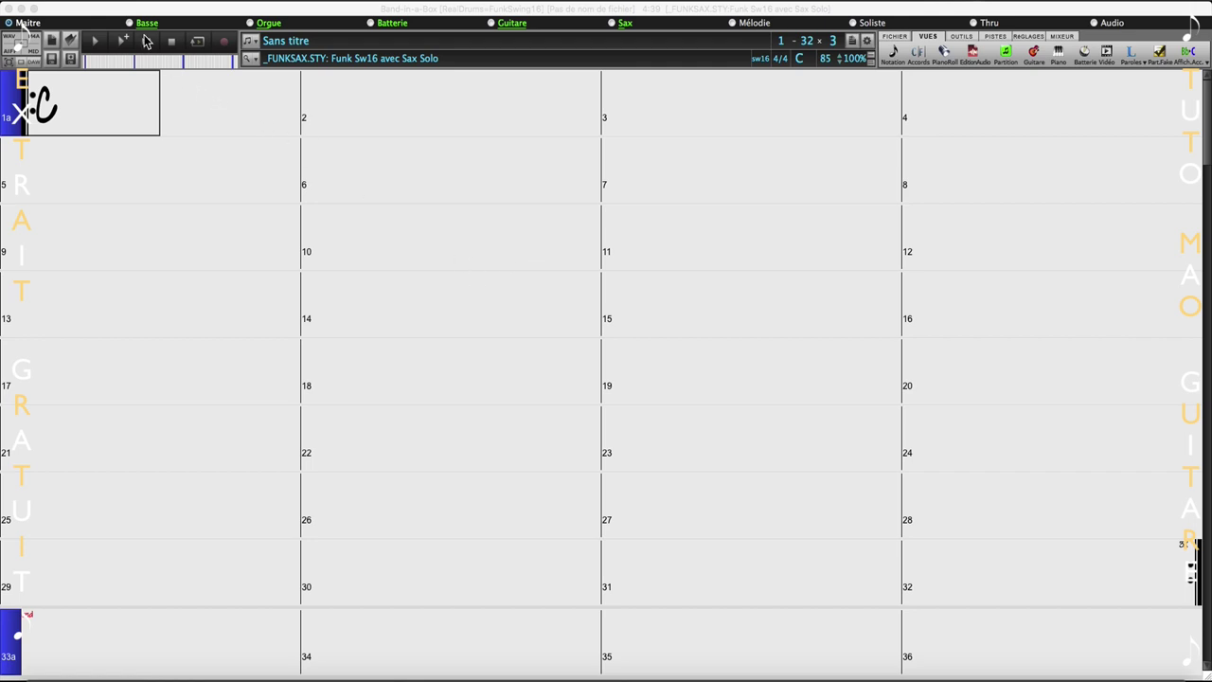
Open the display options from the preferences and toggle the skin option Couleur de la barre d'outils plein écran.
click(115, 14)
click(87, 2)
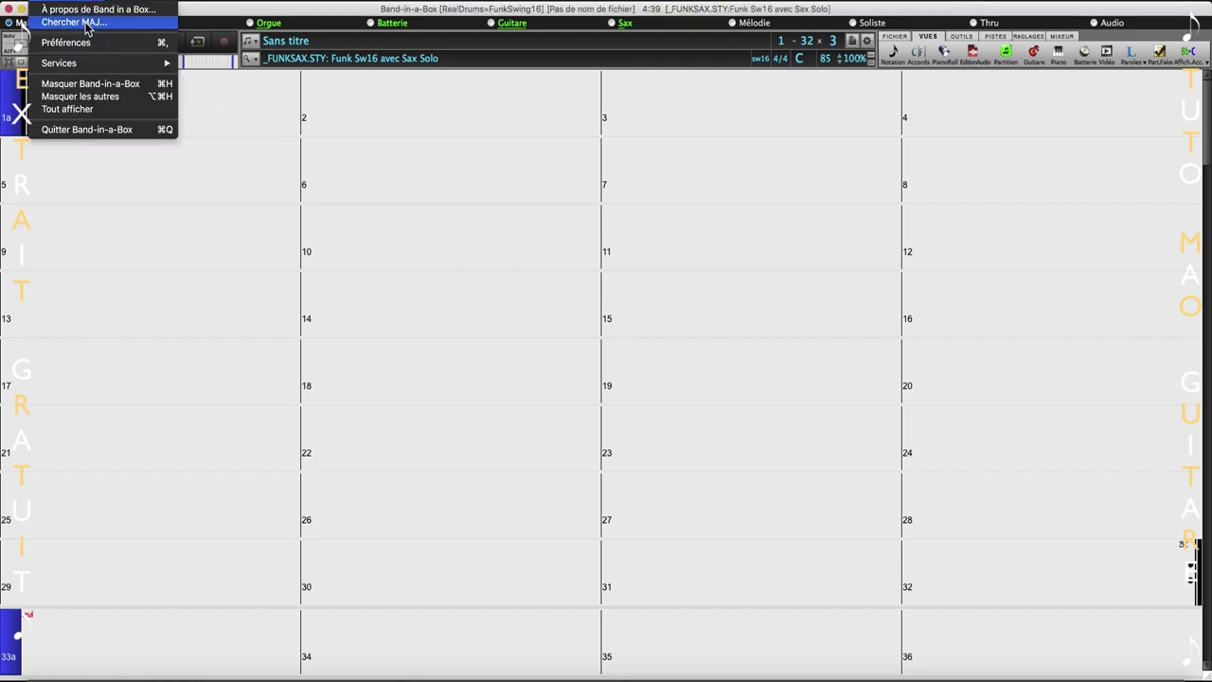
click(83, 43)
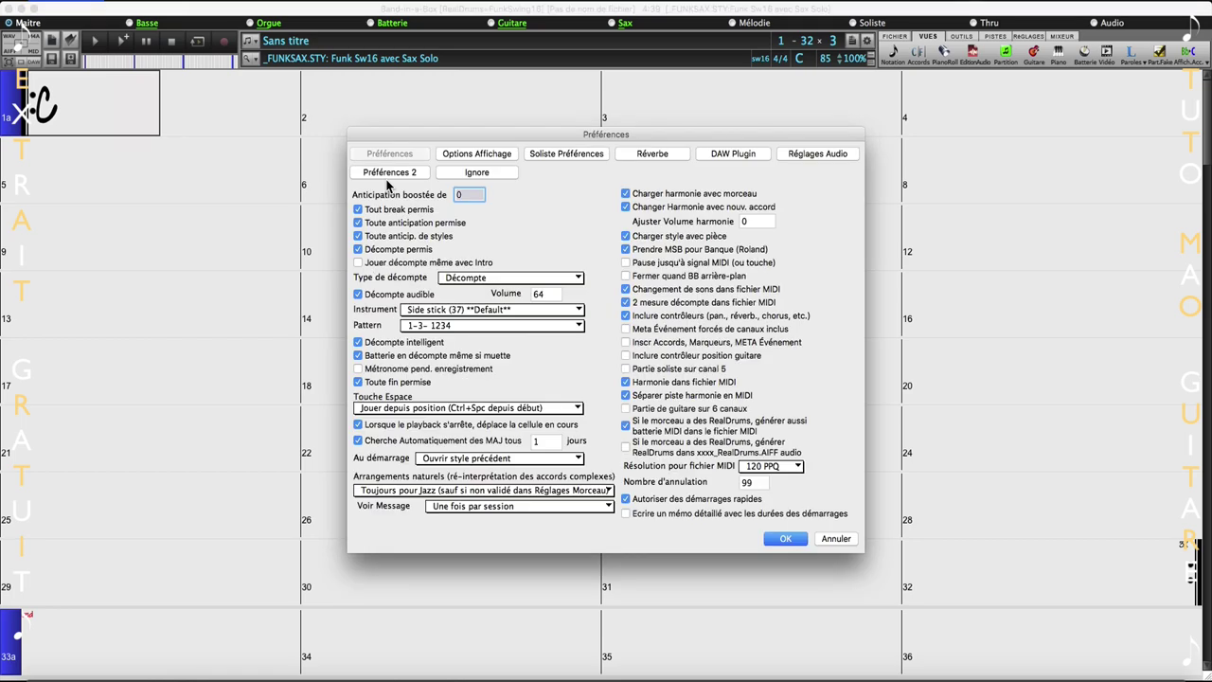
click(492, 157)
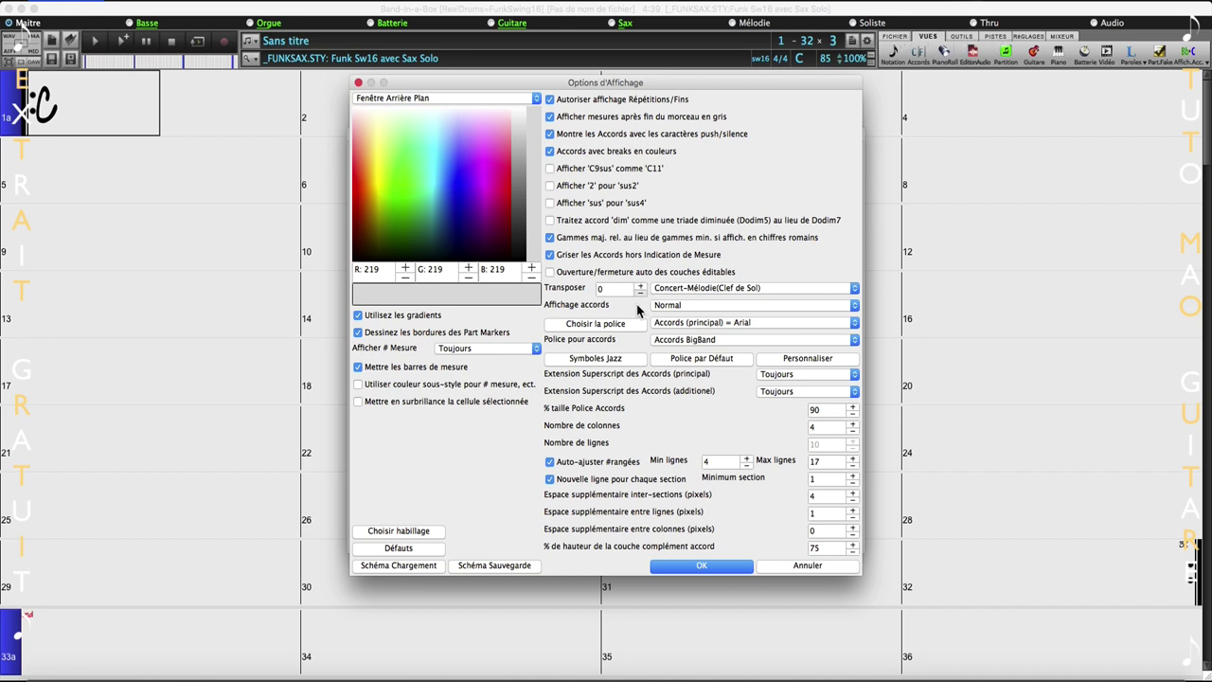
click(431, 532)
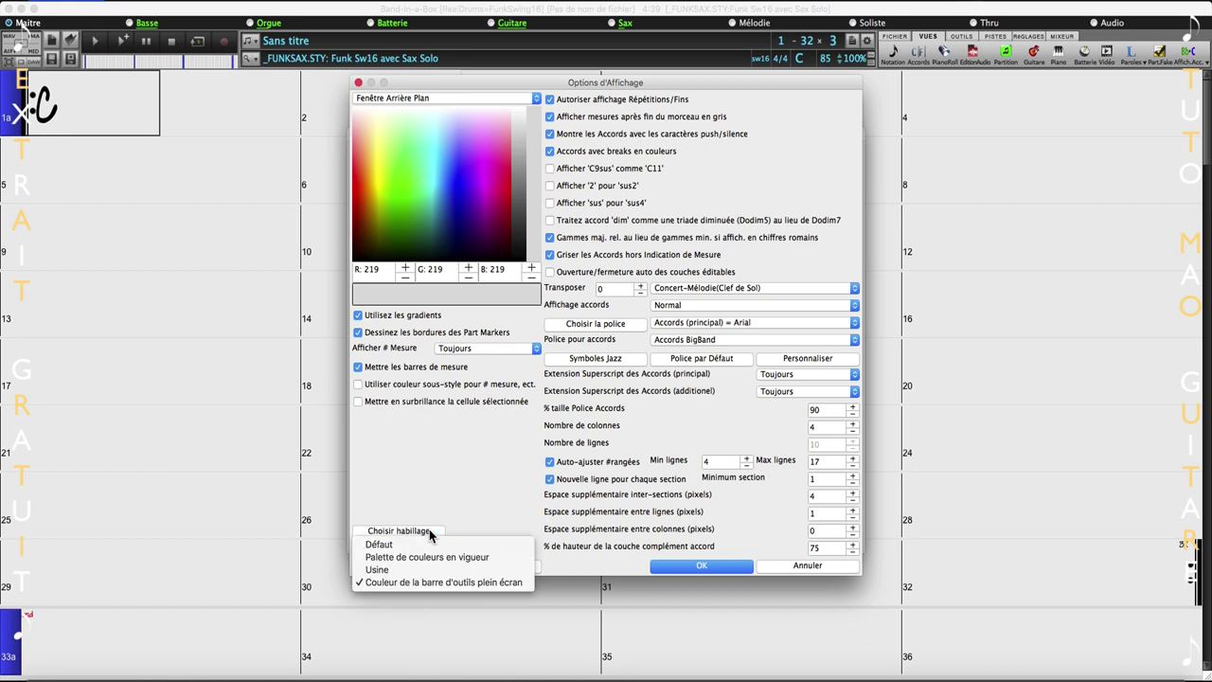
click(443, 581)
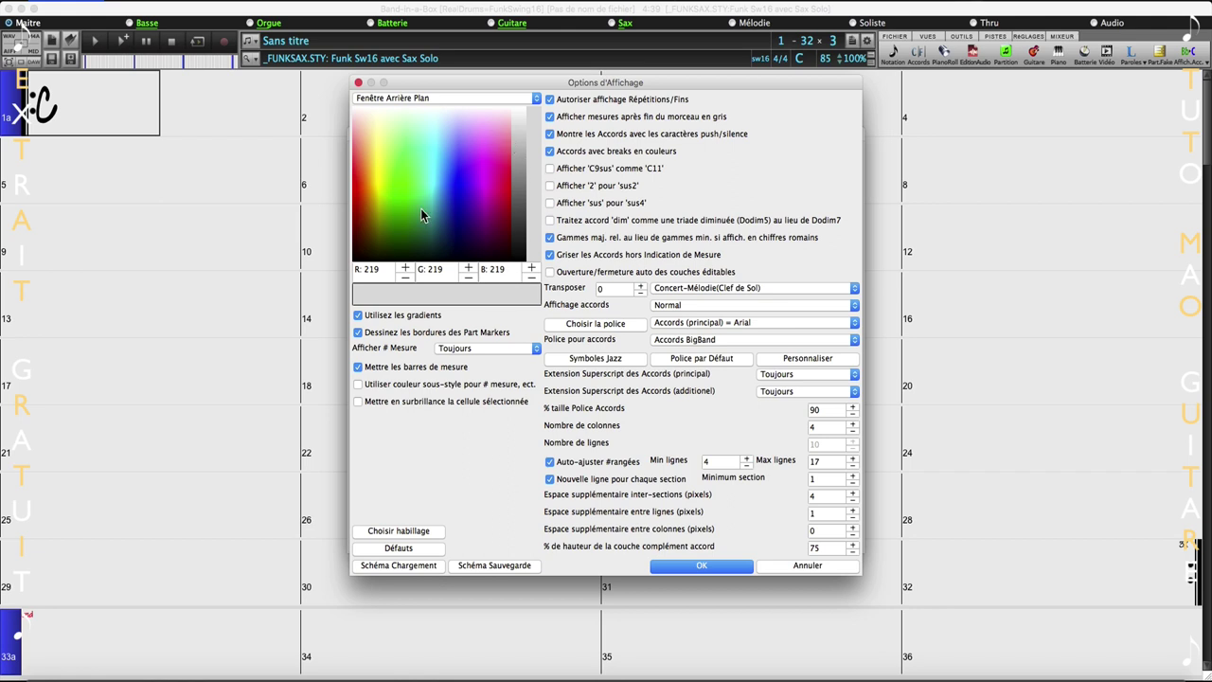
Set the Fenêtre Arrière Plan colour to green, about R 12, G 169, B 0.
click(499, 98)
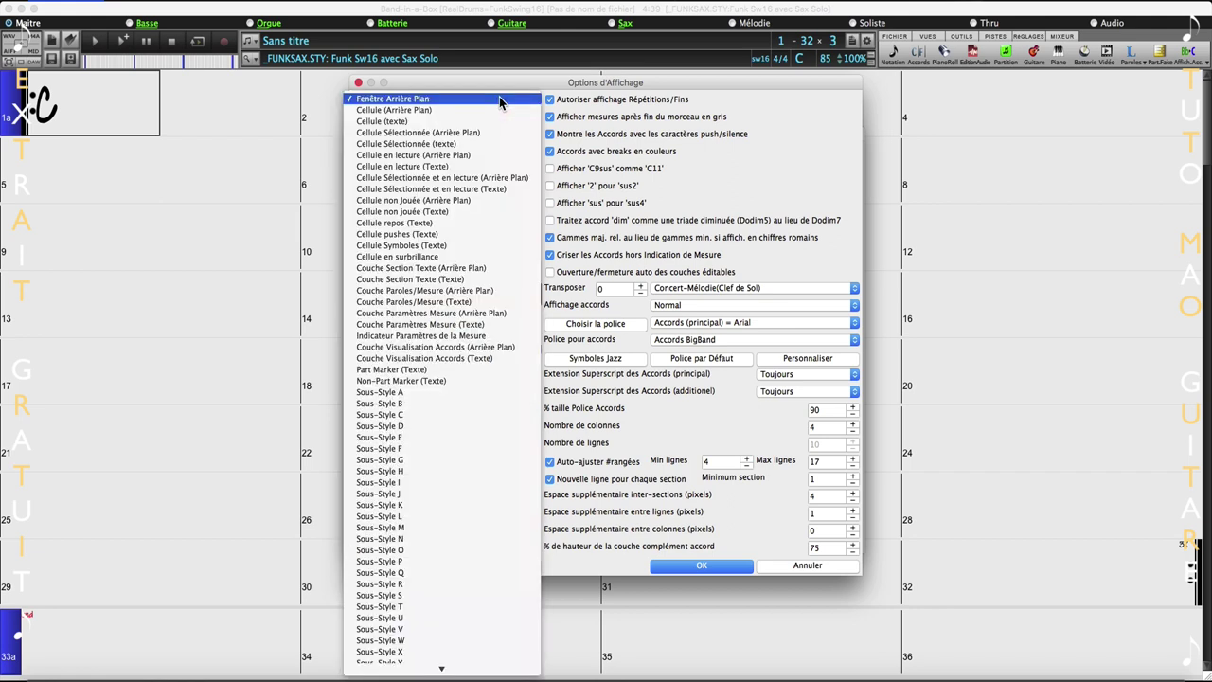
scroll(475, 392, down, 5)
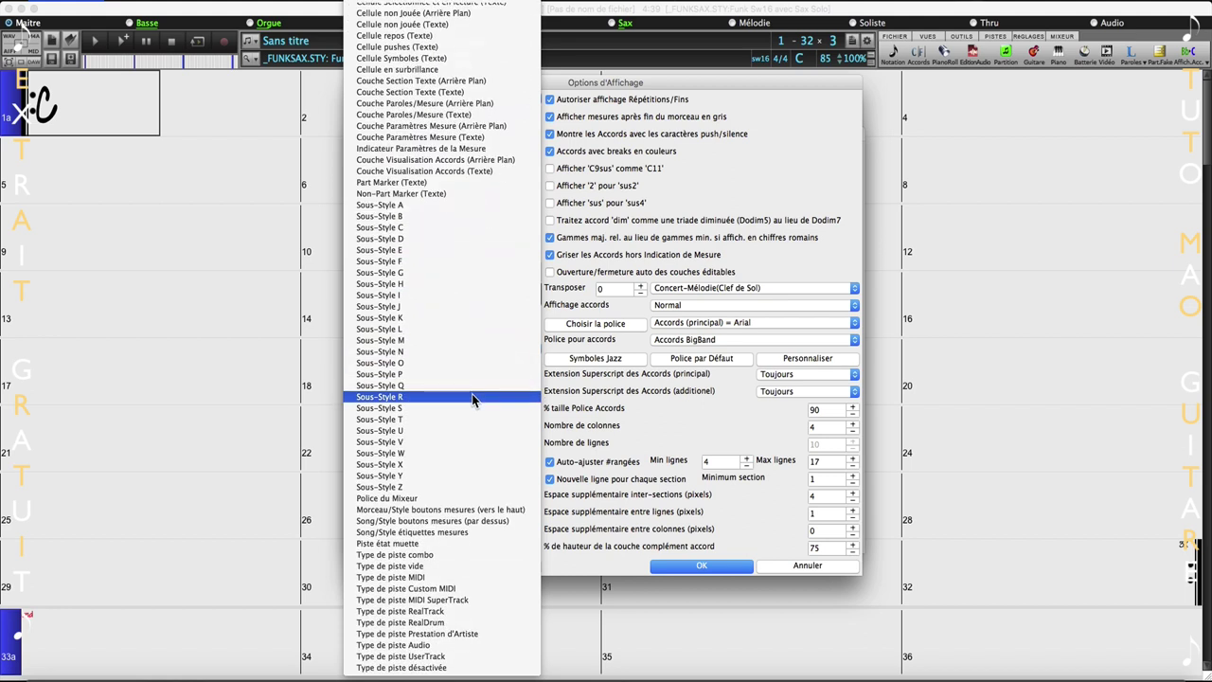
scroll(472, 408, up, 3)
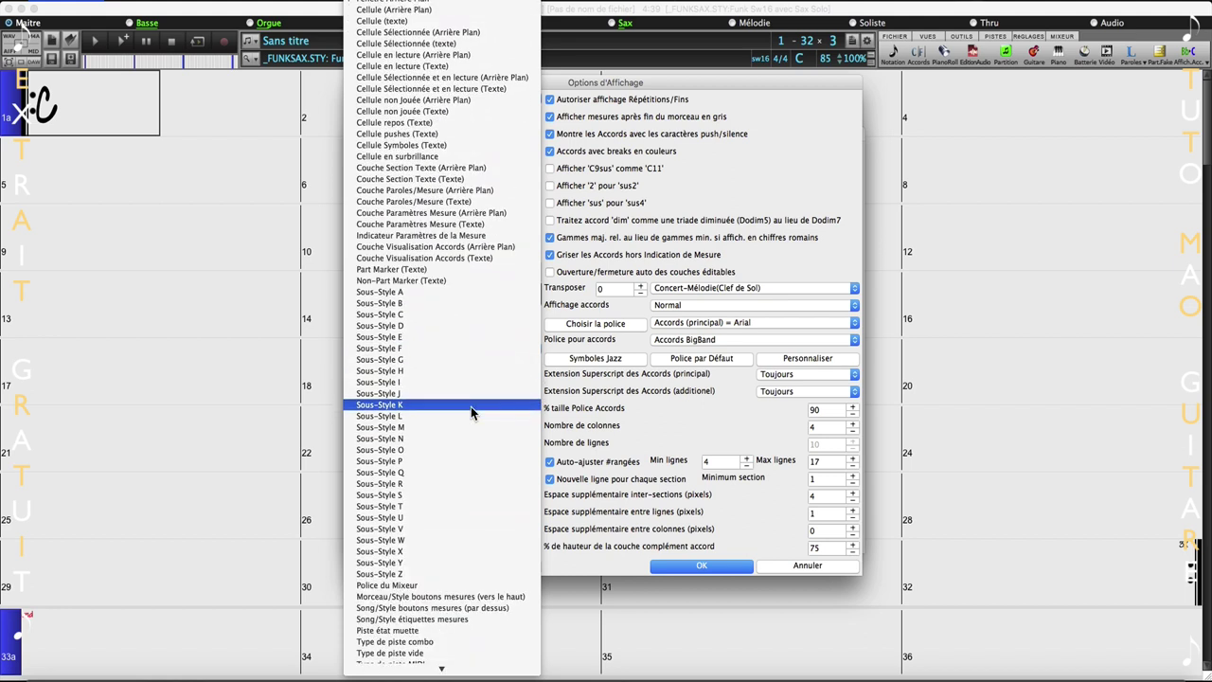
click(465, 7)
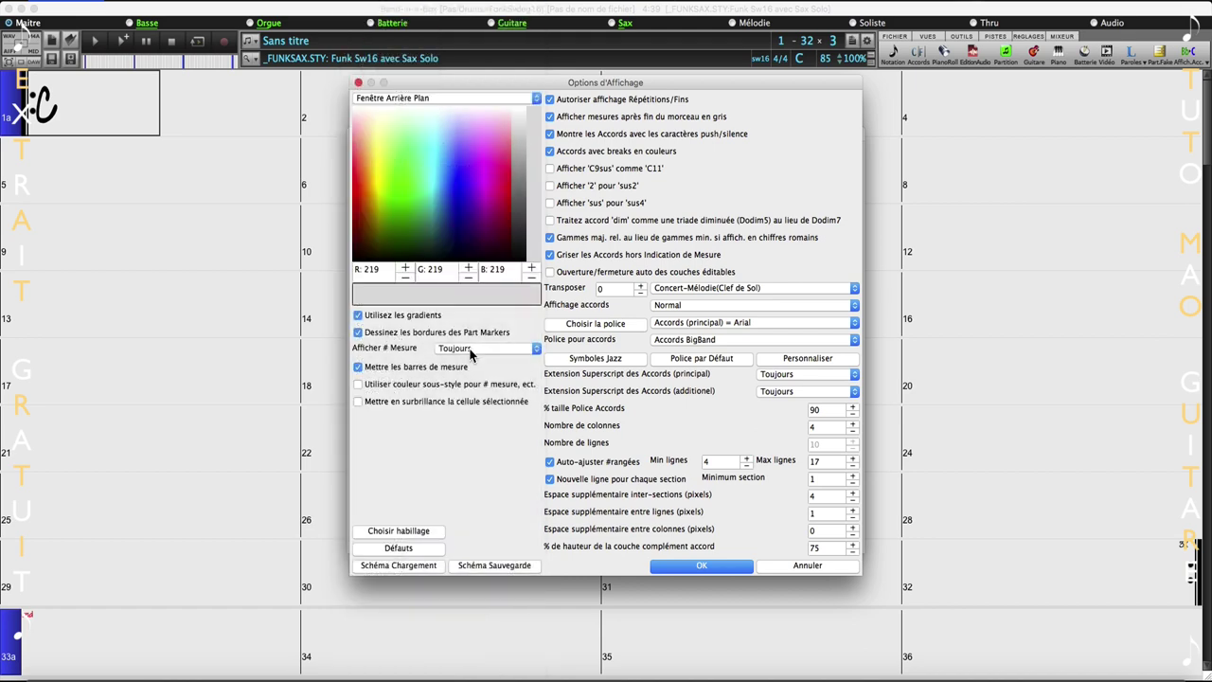
mouse_move(409, 216)
mouse_down()
mouse_move(431, 173)
mouse_move(404, 168)
mouse_move(403, 209)
mouse_up()
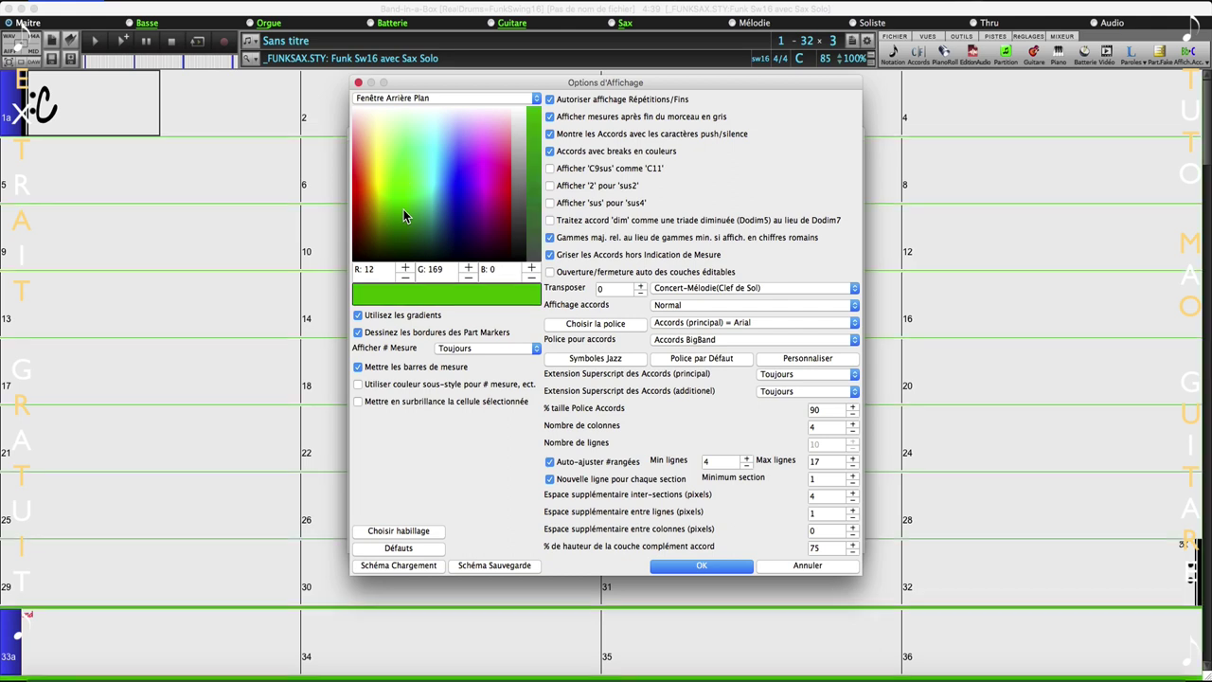
Set the Cellule (Arrière Plan) colour to light blue, about R 167, G 199, B 255.
click(467, 99)
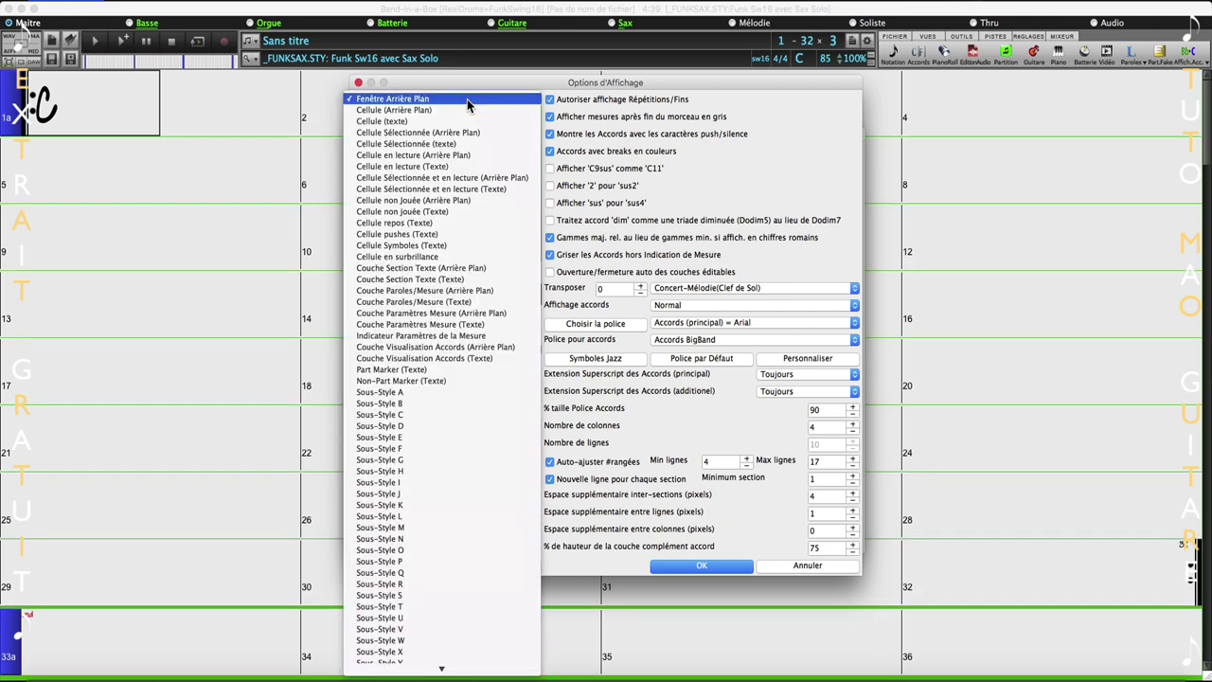
click(463, 111)
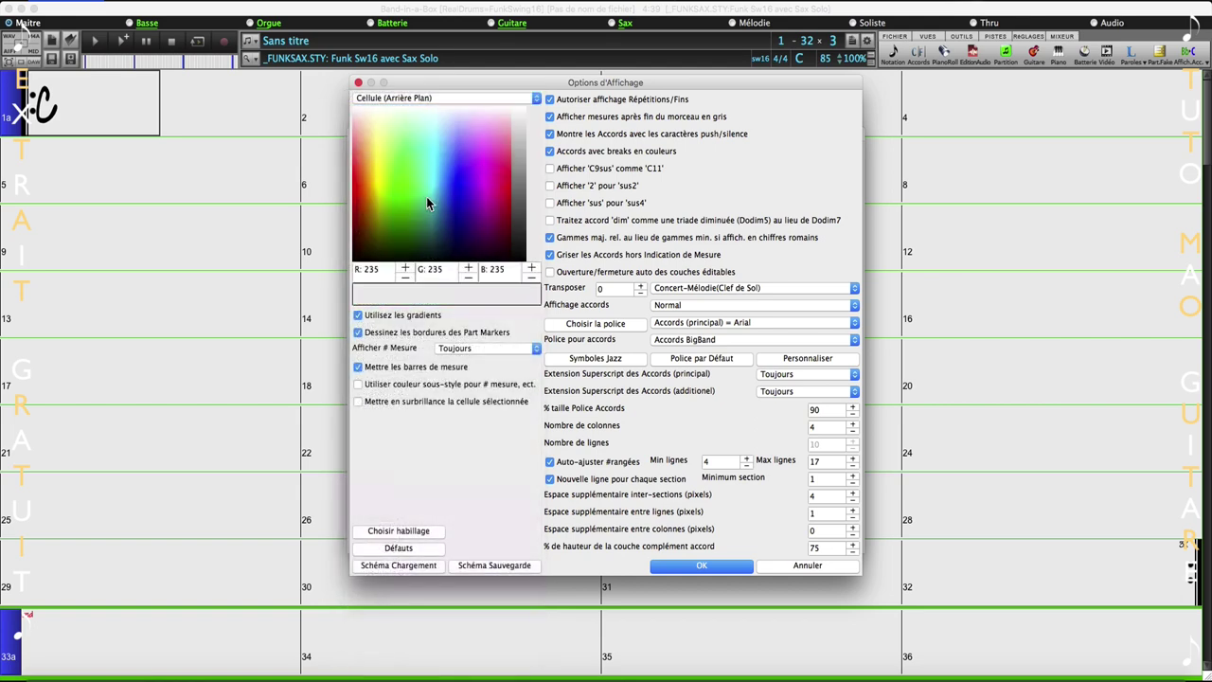
drag(446, 164, 449, 132)
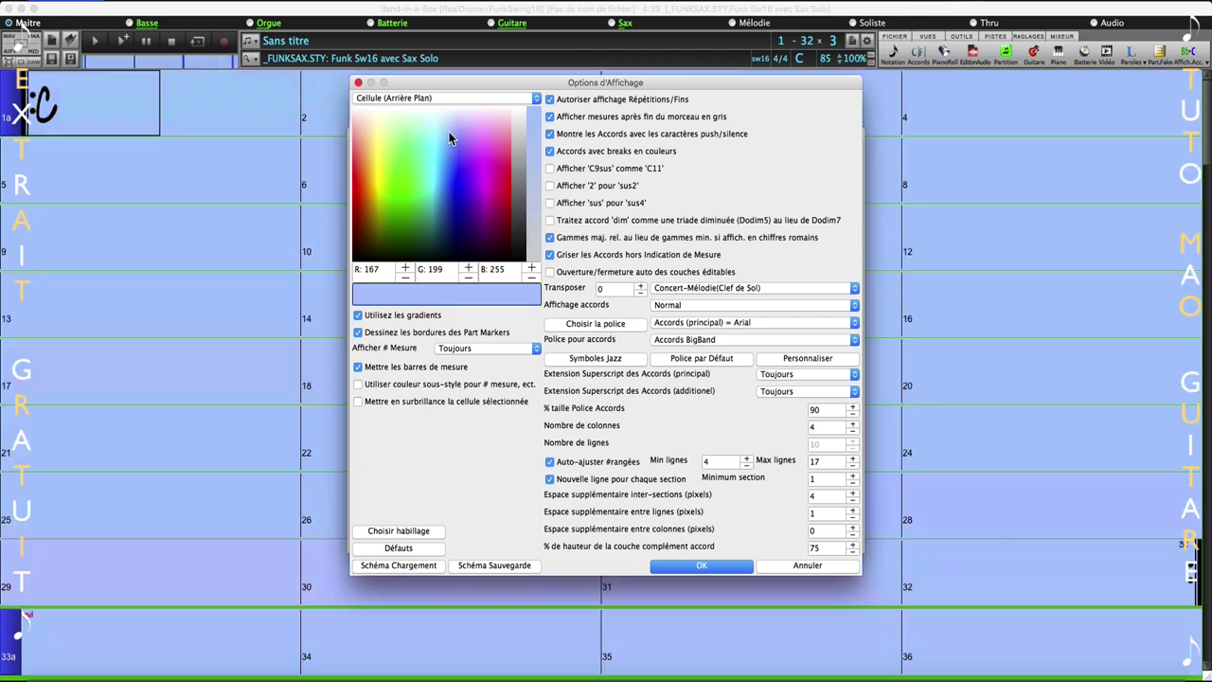
Set the Cellule (texte) colour to orange so the chord text stands out from its background.
click(441, 99)
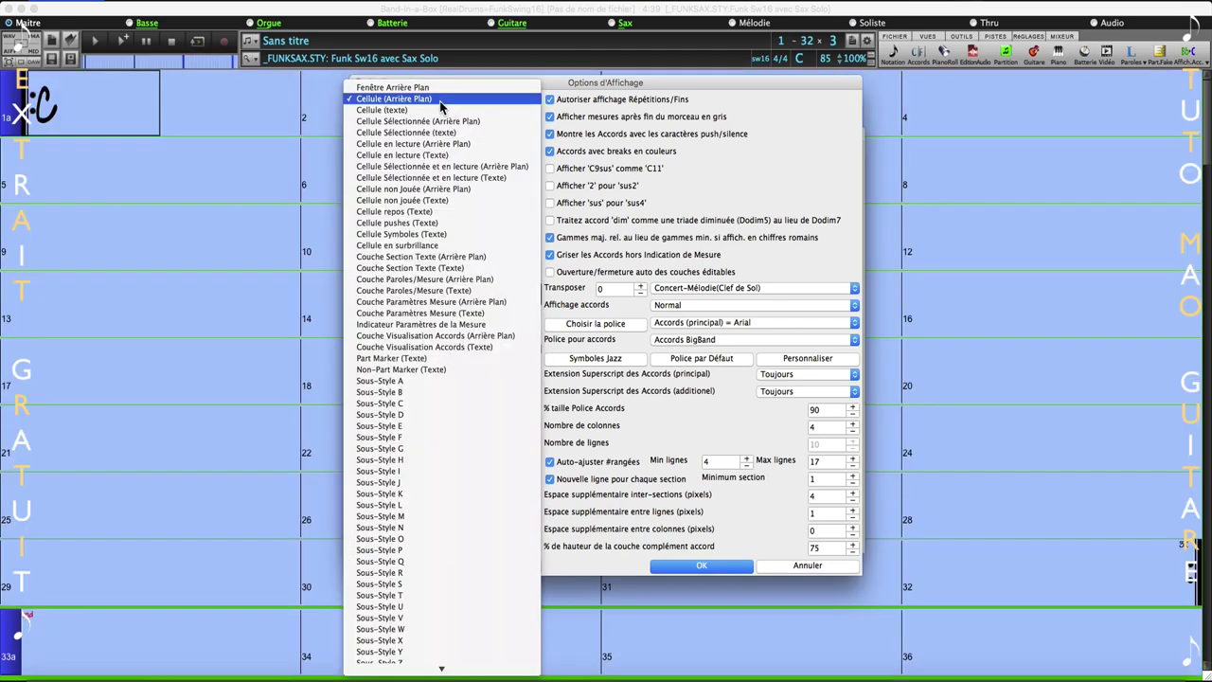
click(441, 110)
drag(438, 163, 364, 178)
Look through the remaining colourable elements and choose Police du Mixeur.
click(452, 99)
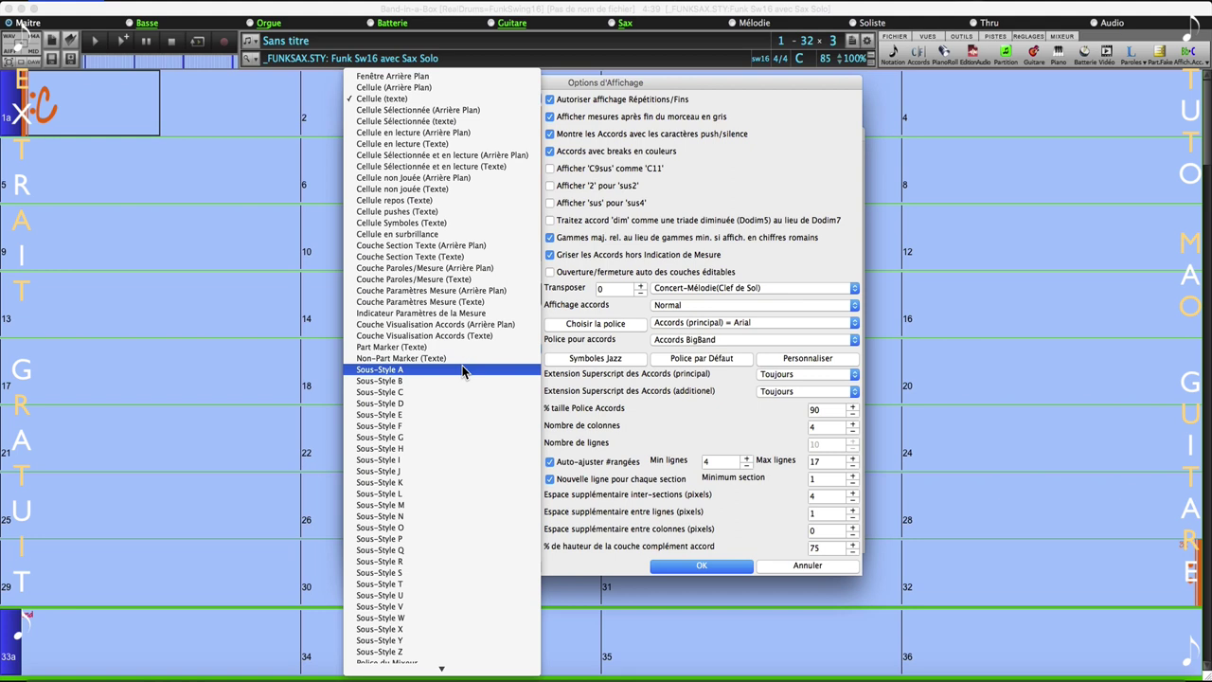
scroll(463, 371, down, 5)
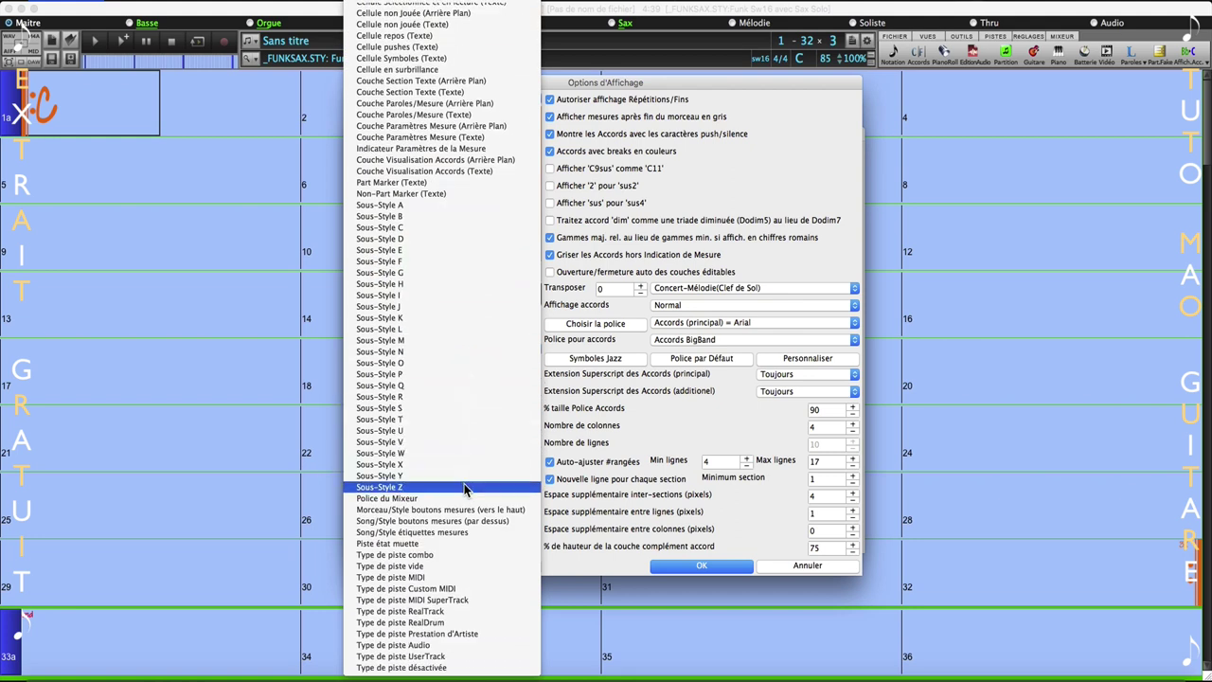
click(464, 499)
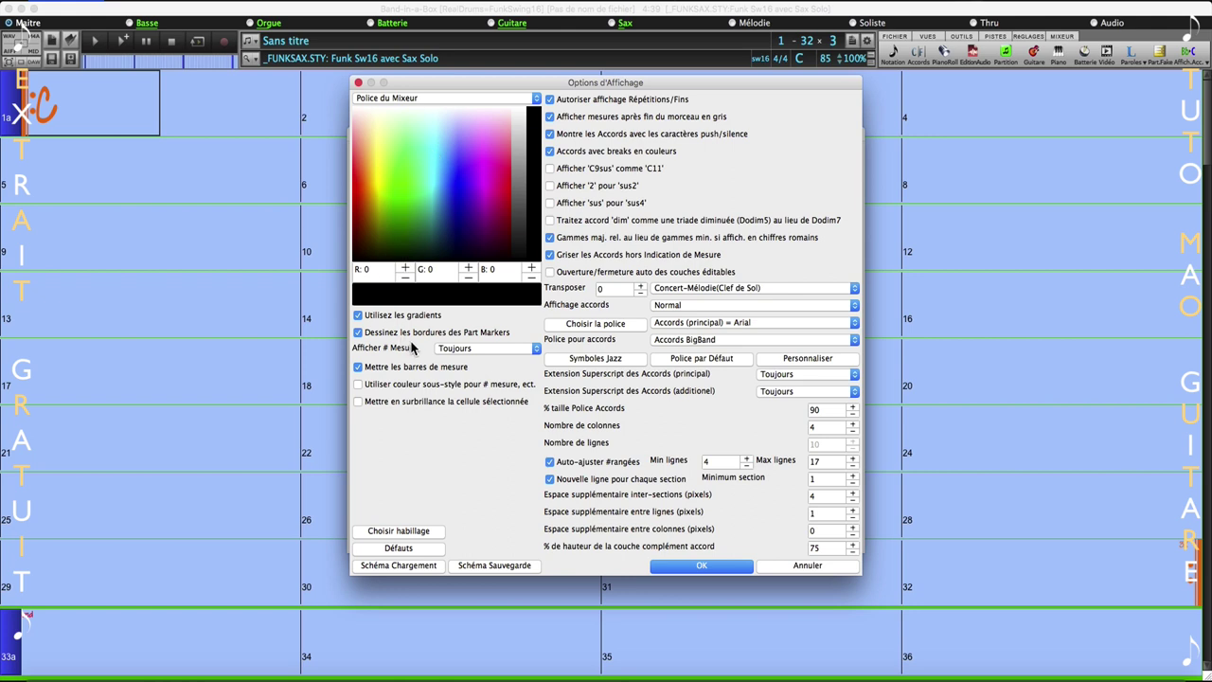
Turn the gradients option off and back on, and try the part marker borders option.
click(358, 315)
click(359, 315)
click(359, 333)
Try the bar number display settings Jamais, Aller à Part Marker and Aller à nouvelle colonne, and set it back to Toujours.
click(473, 349)
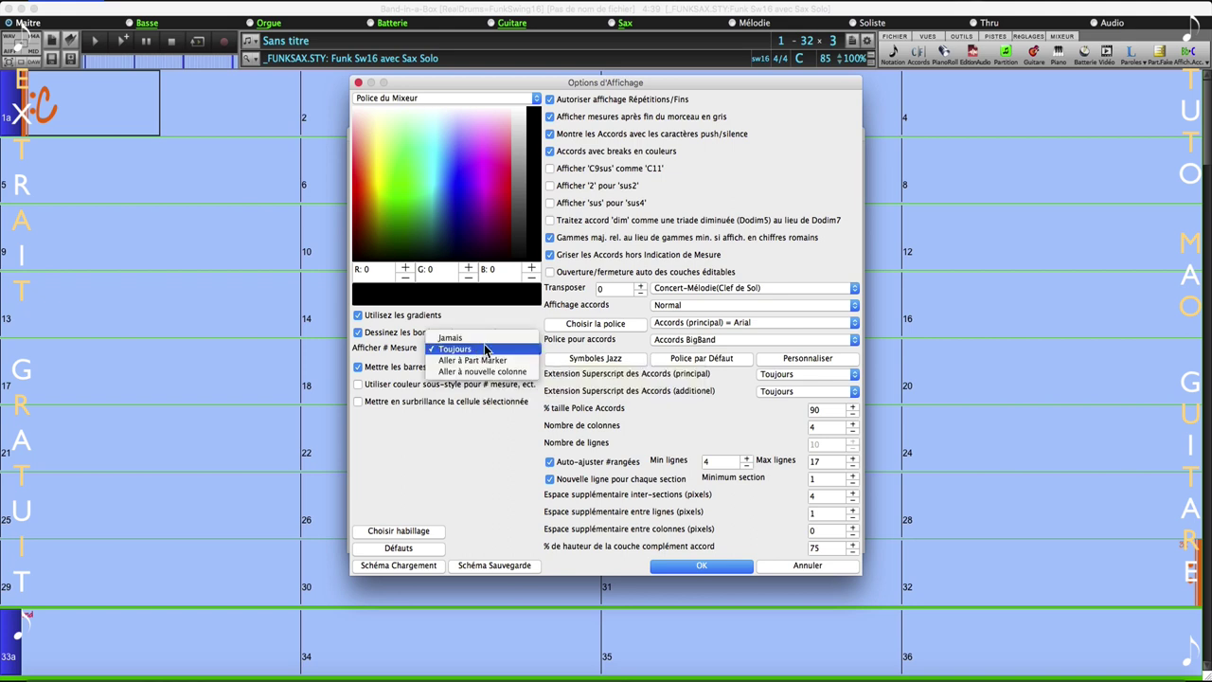
click(480, 341)
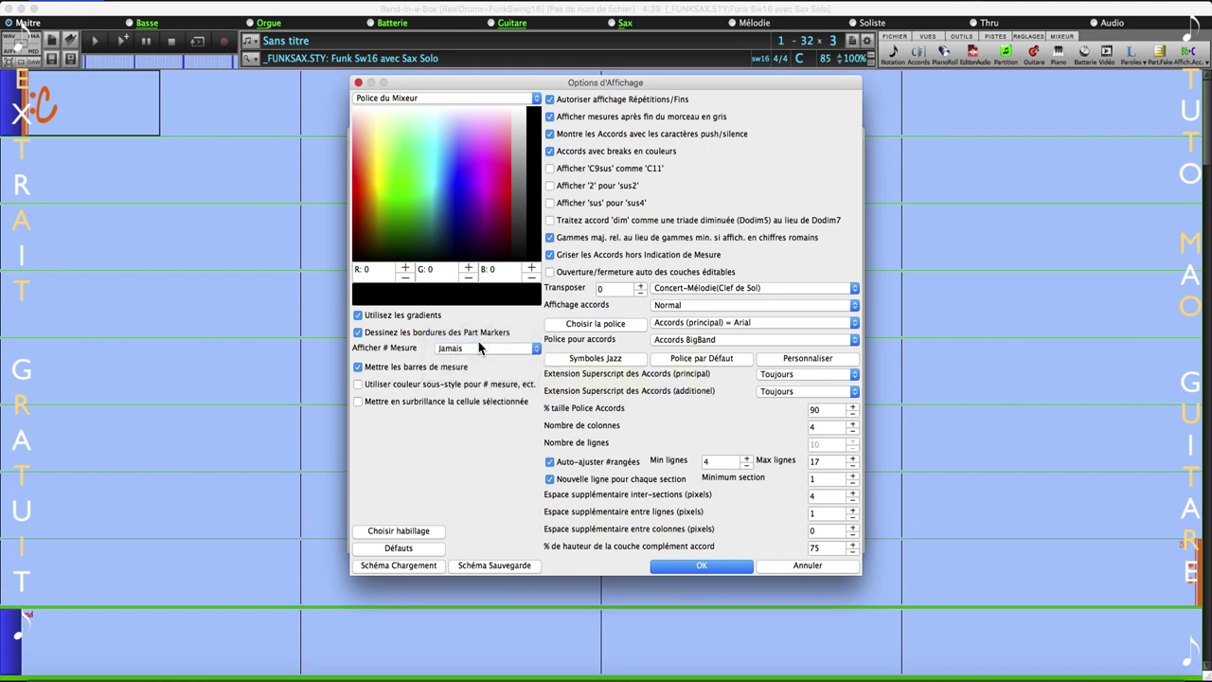
click(479, 347)
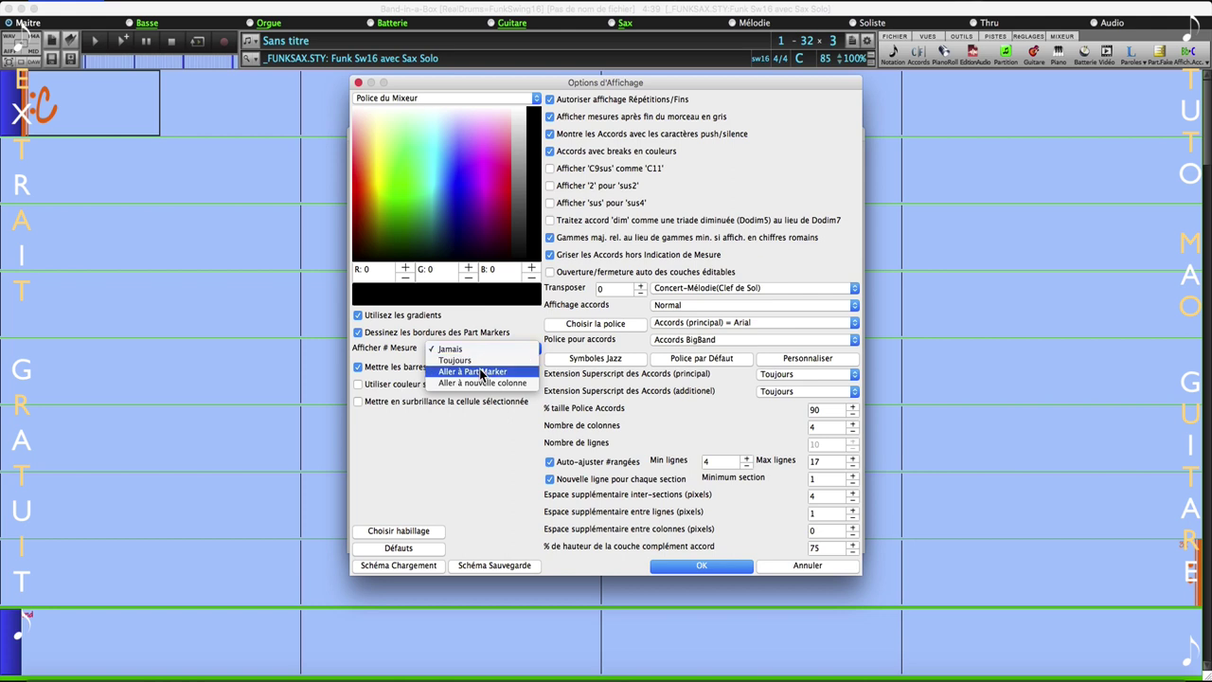
click(481, 372)
click(486, 354)
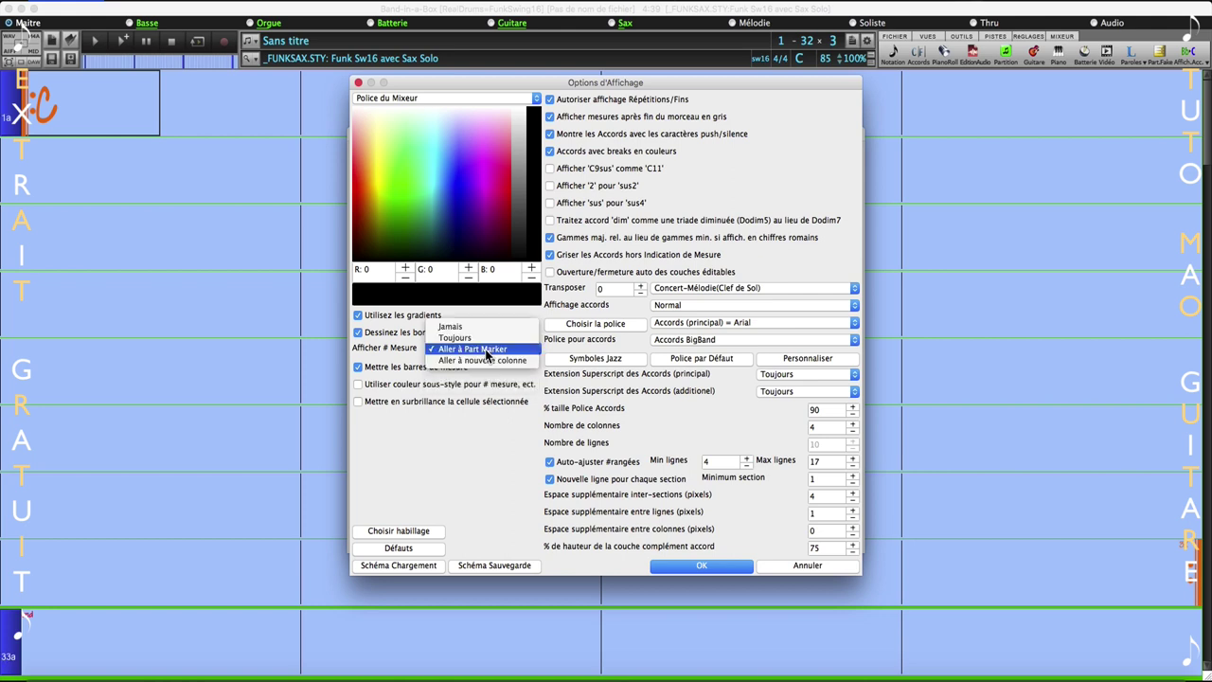
click(485, 363)
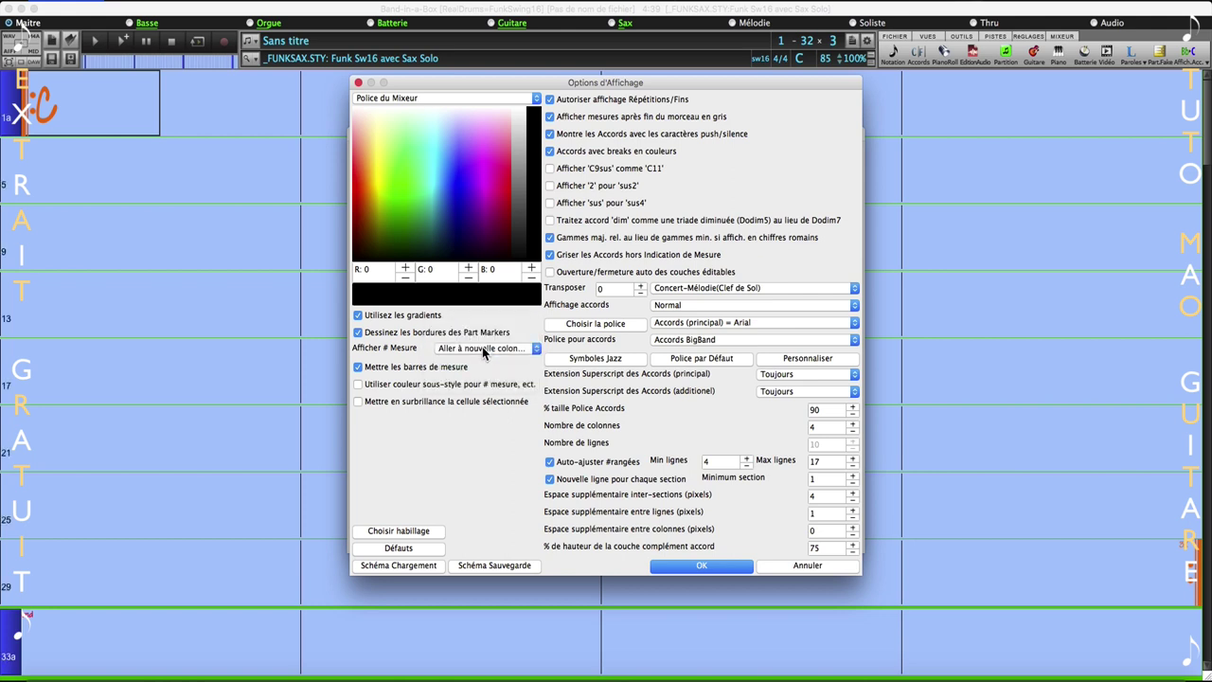
click(483, 350)
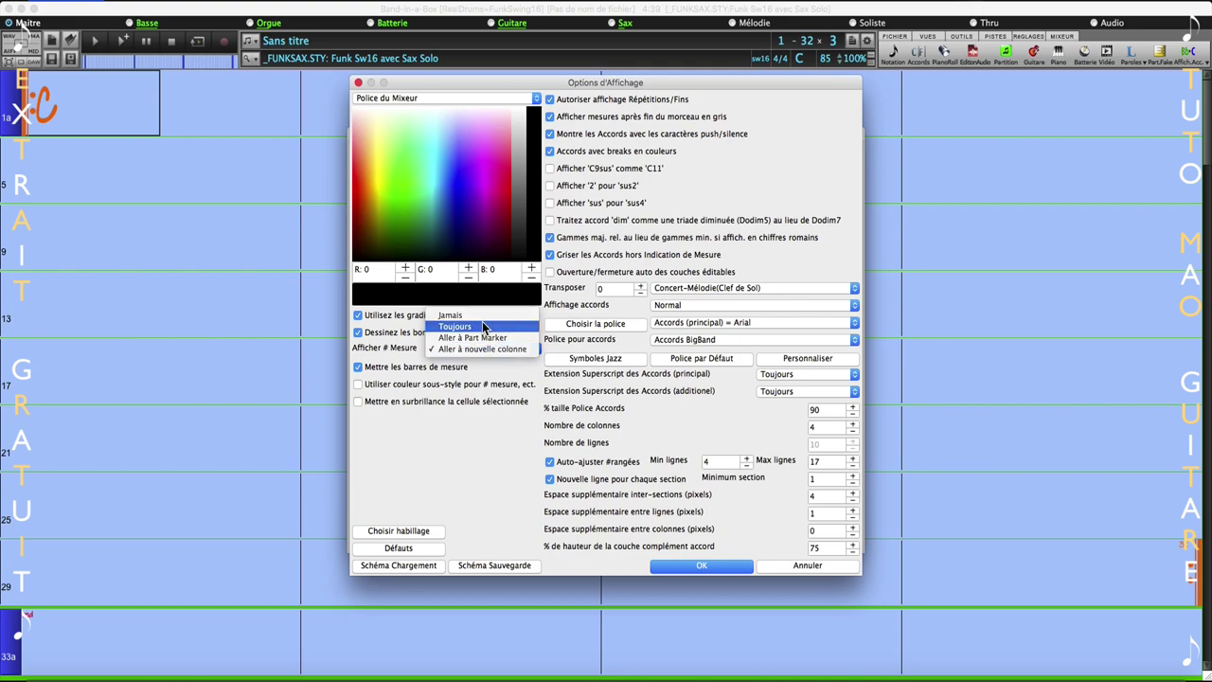
click(492, 325)
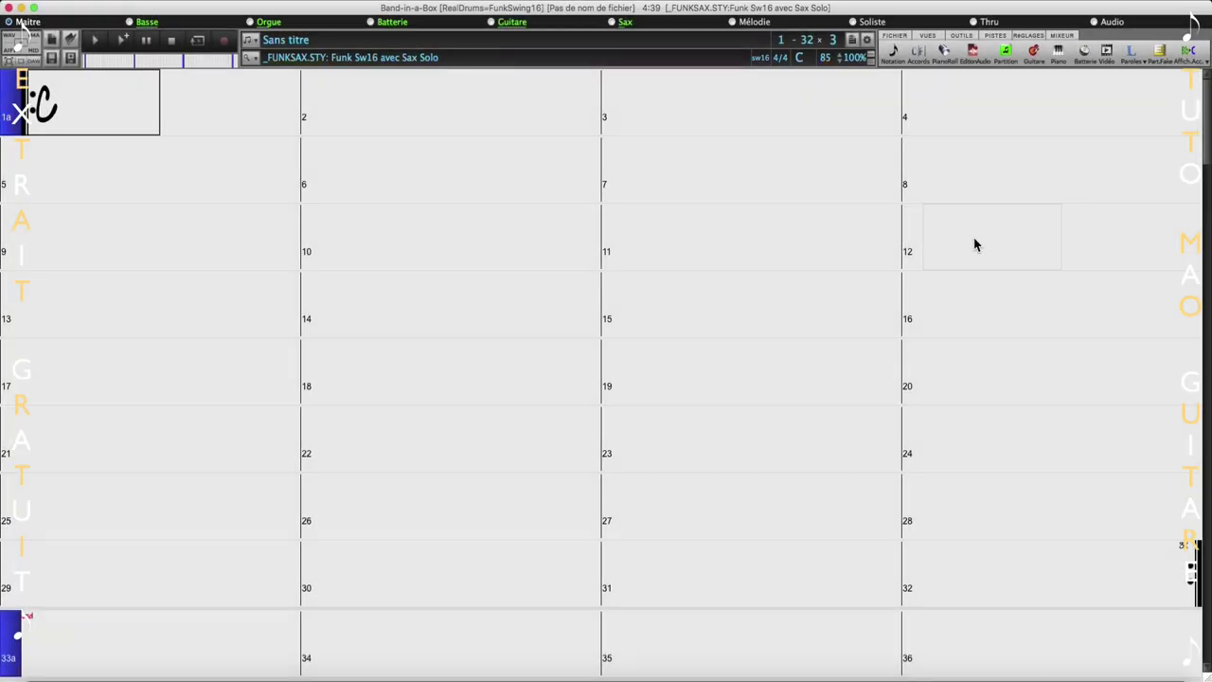
Open the mixer, move it to the middle of the chord sheet and solo the Sax track.
click(1065, 36)
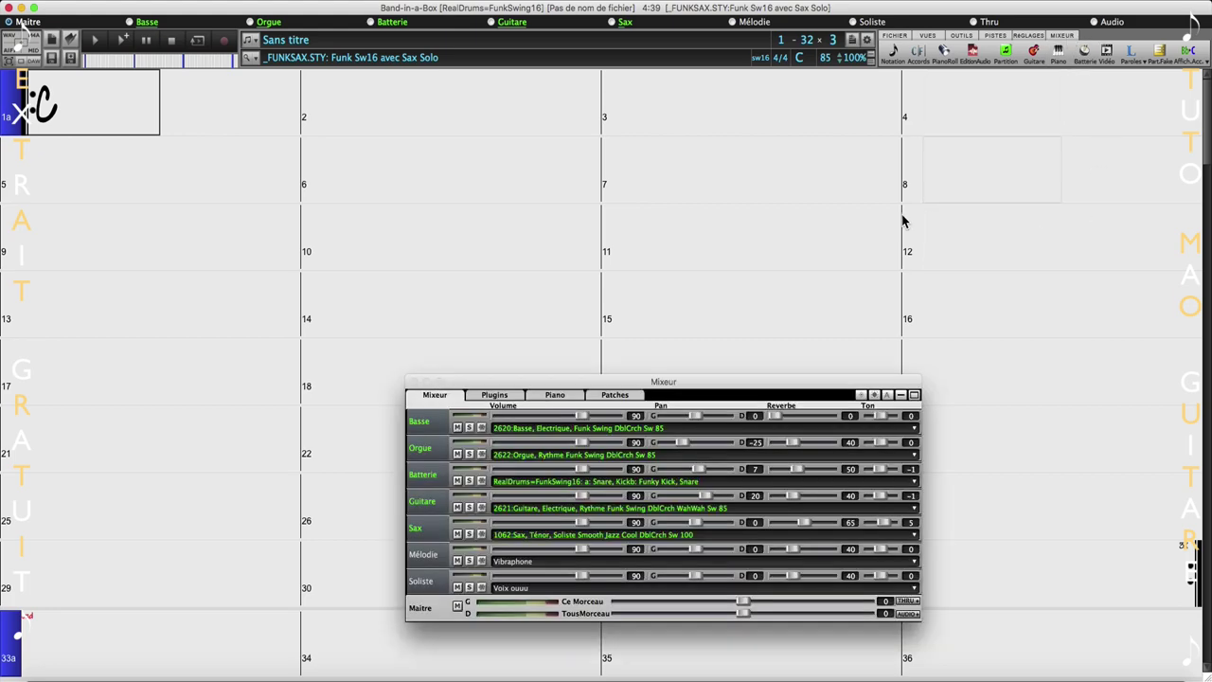
drag(737, 383, 723, 243)
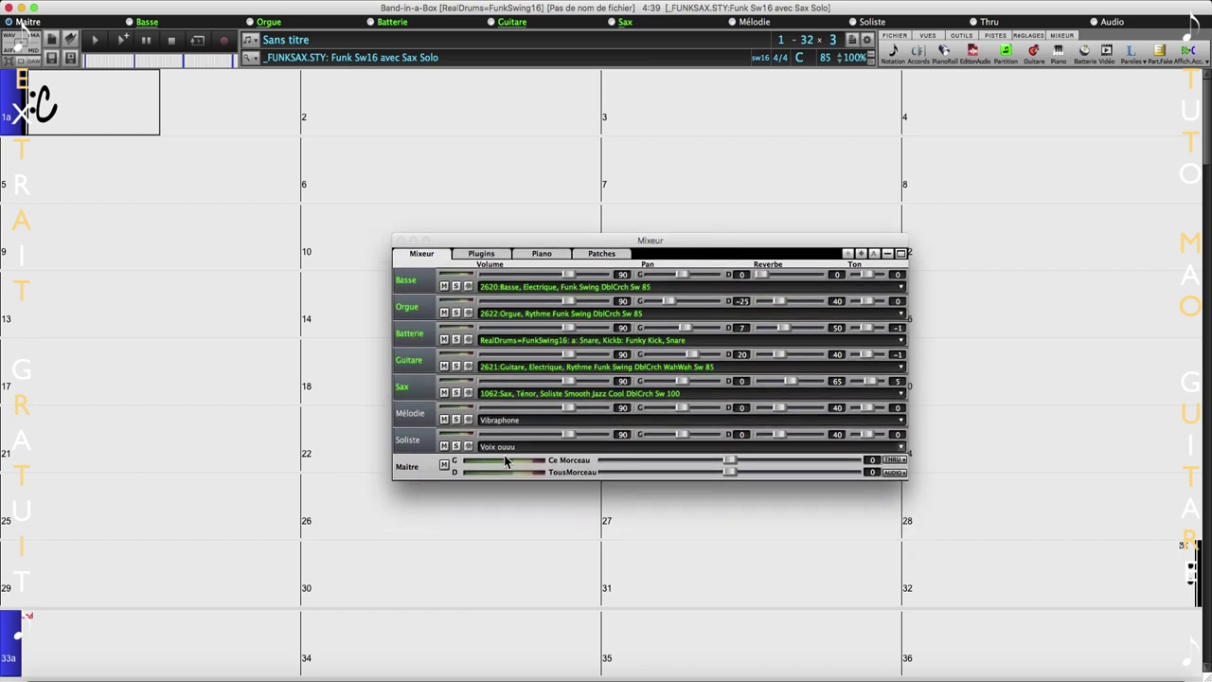
click(456, 393)
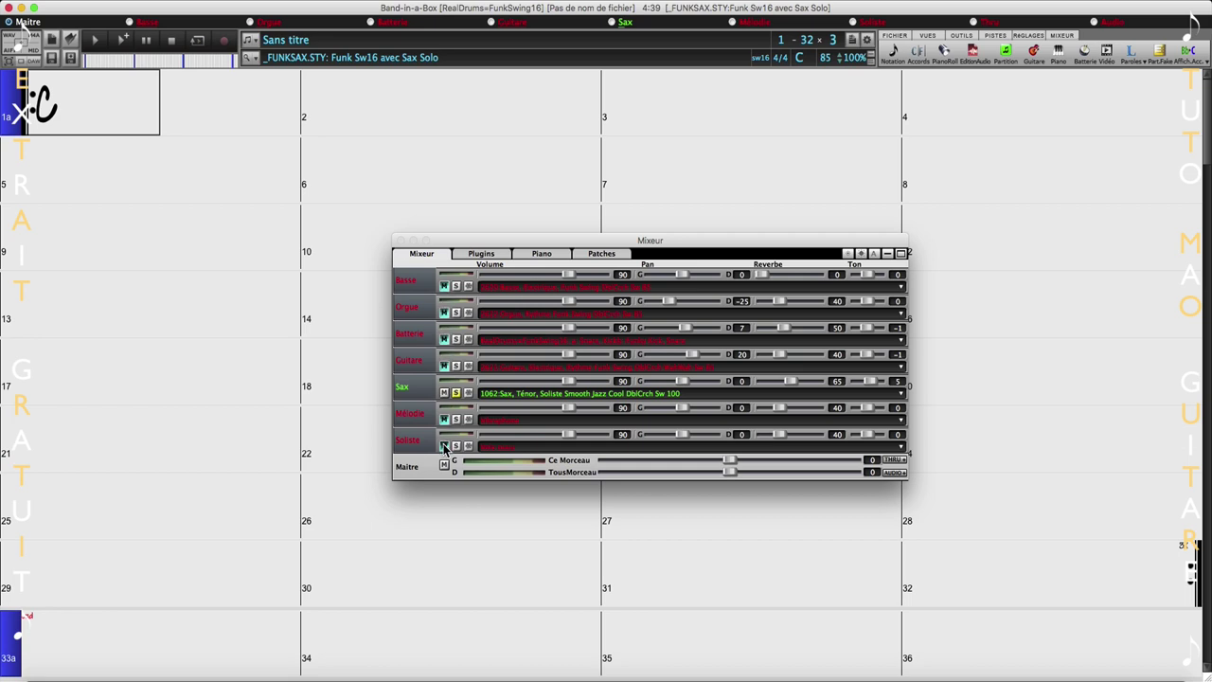
Unmute the Batterie track, solo it alone and unmute the Basse track as well.
click(443, 339)
click(442, 340)
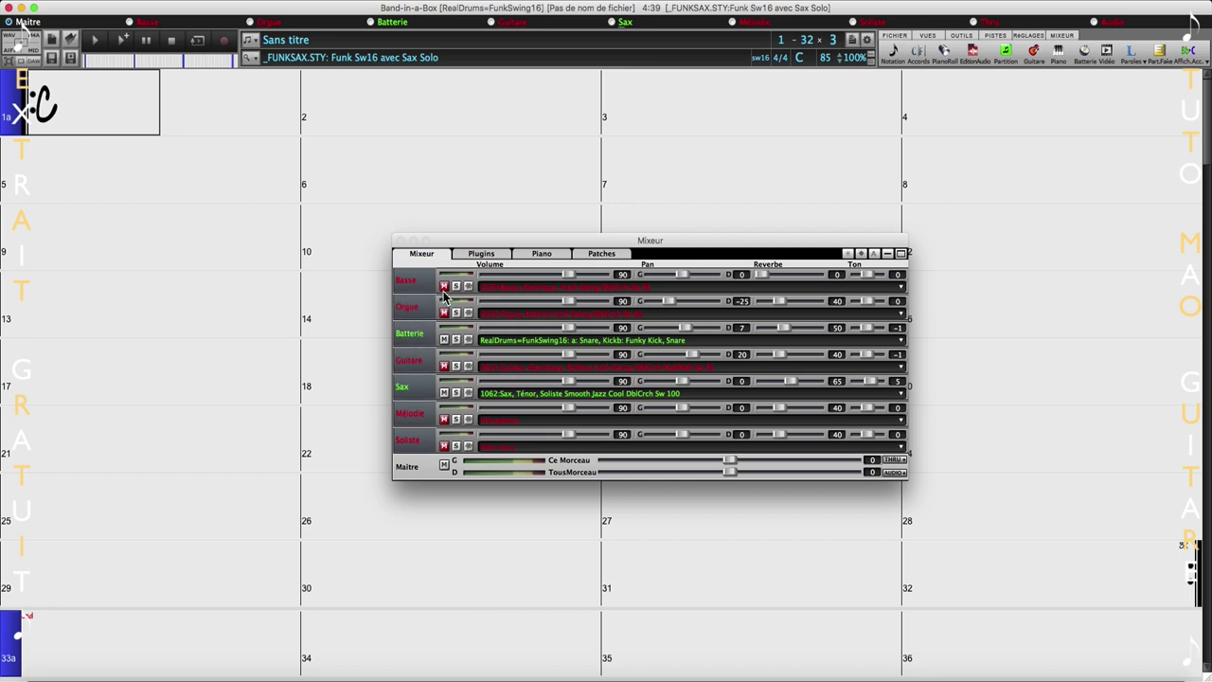
click(456, 339)
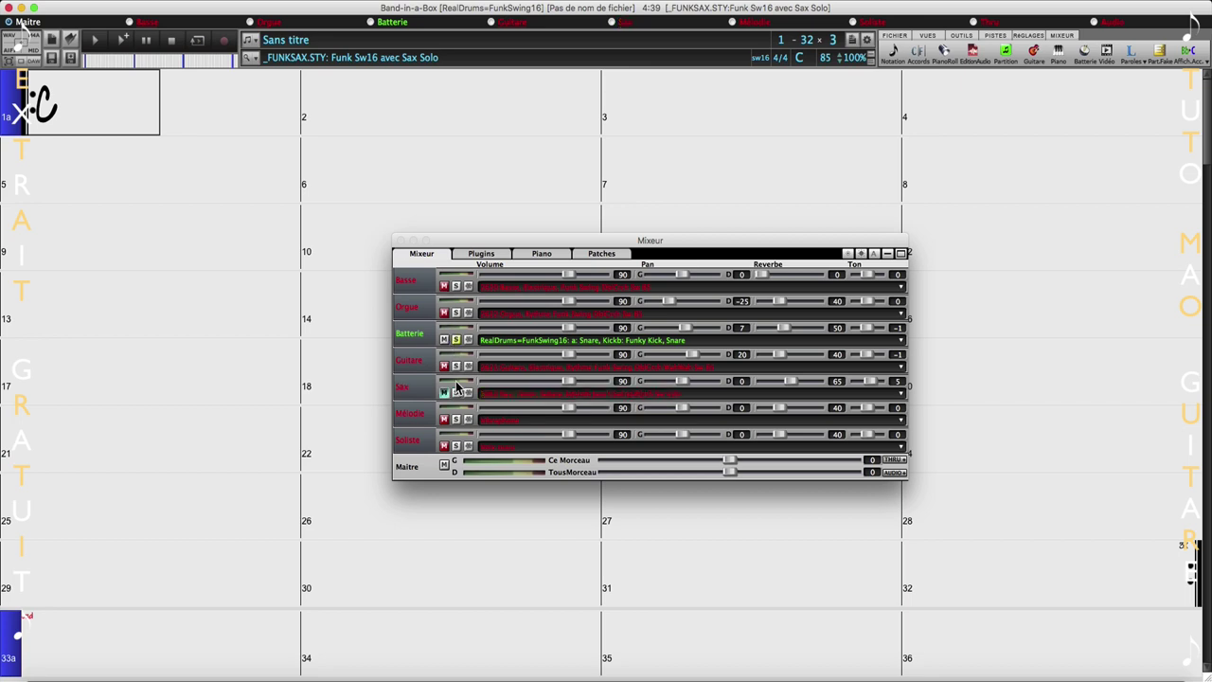
click(443, 286)
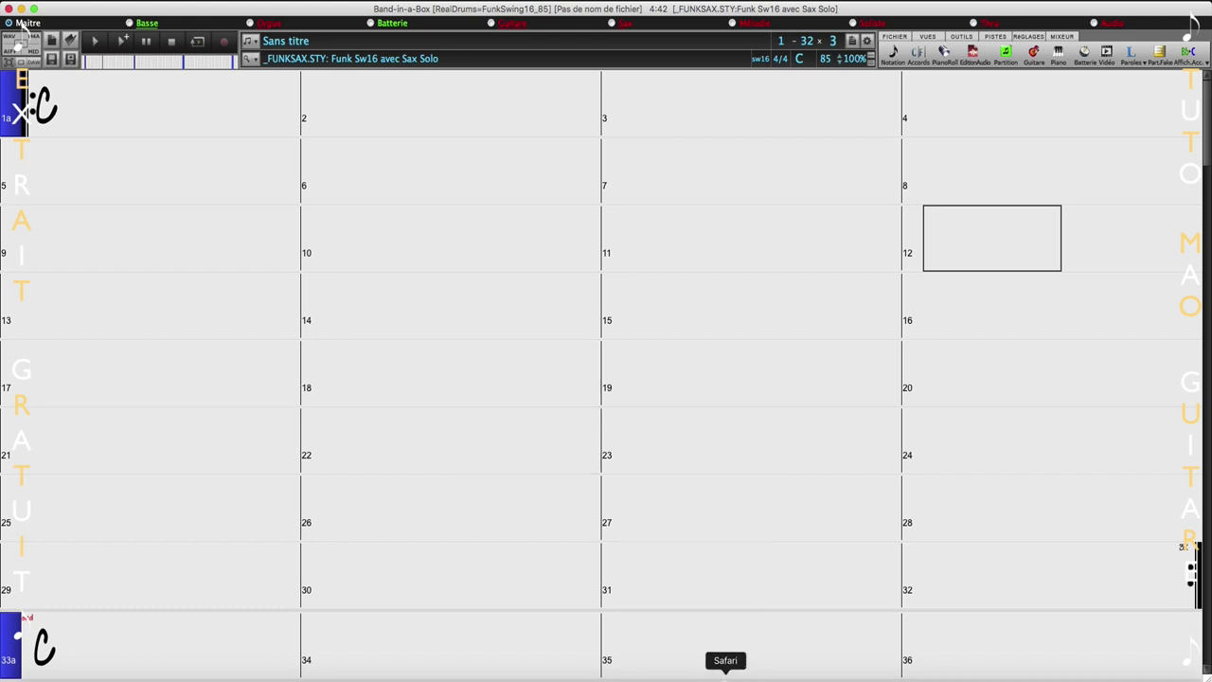
Switch to Safari to examine abcnotation.com's Speed the Plough example as abc text and score, and return to Band-in-a-Box.
click(726, 673)
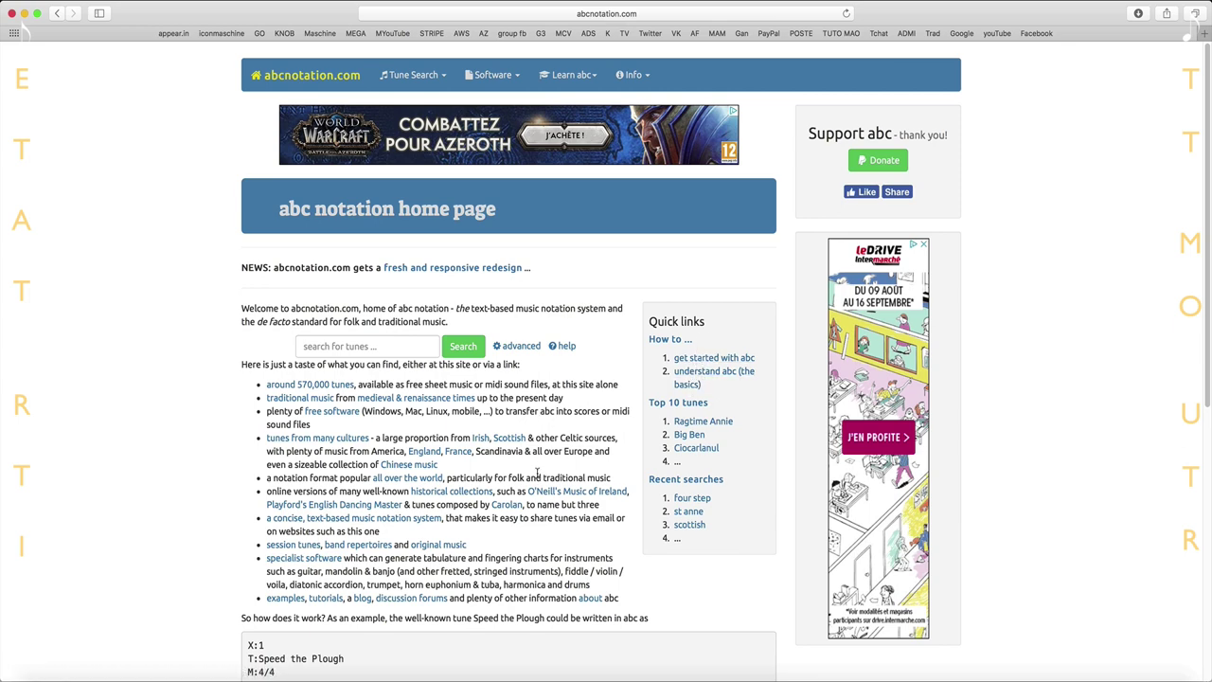
scroll(540, 474, down, 2)
scroll(544, 487, down, 5)
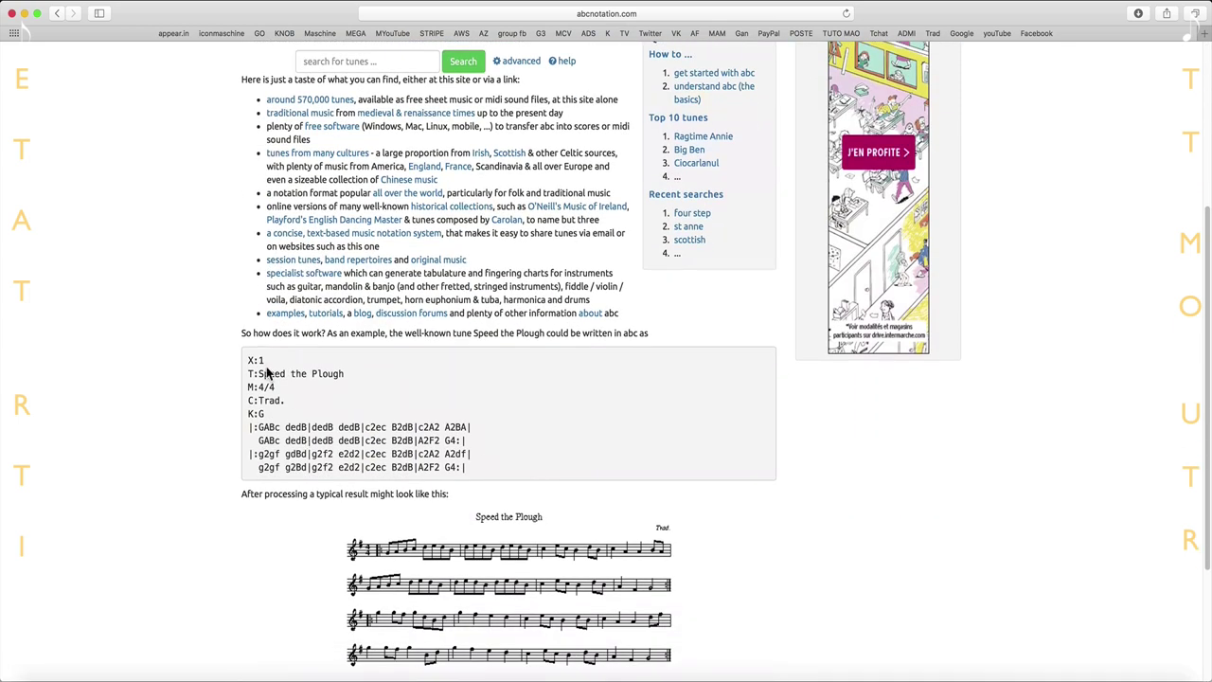
drag(250, 360, 476, 467)
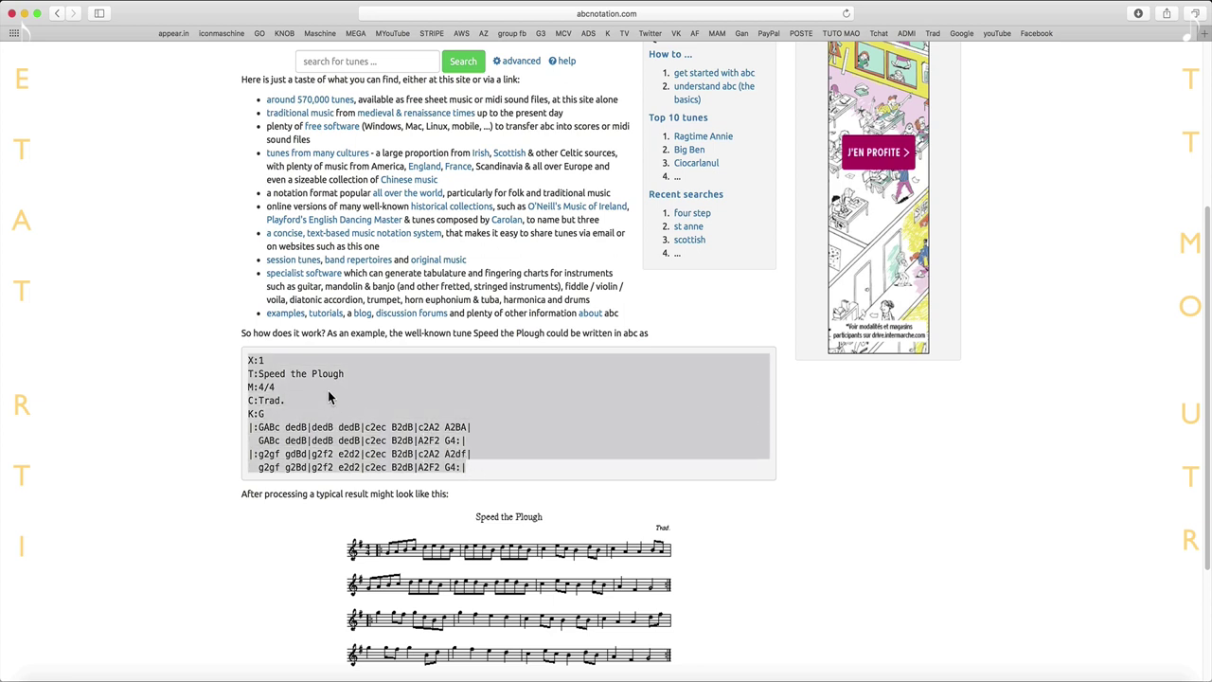
scroll(342, 516, down, 2)
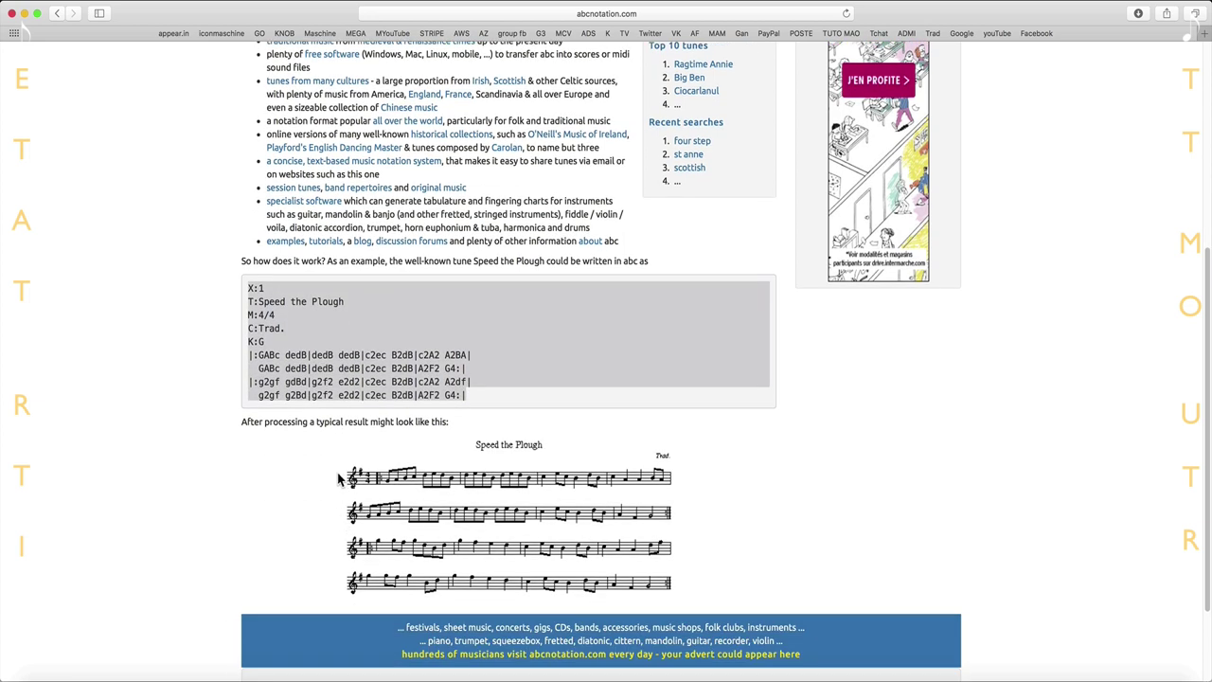
click(356, 467)
click(357, 467)
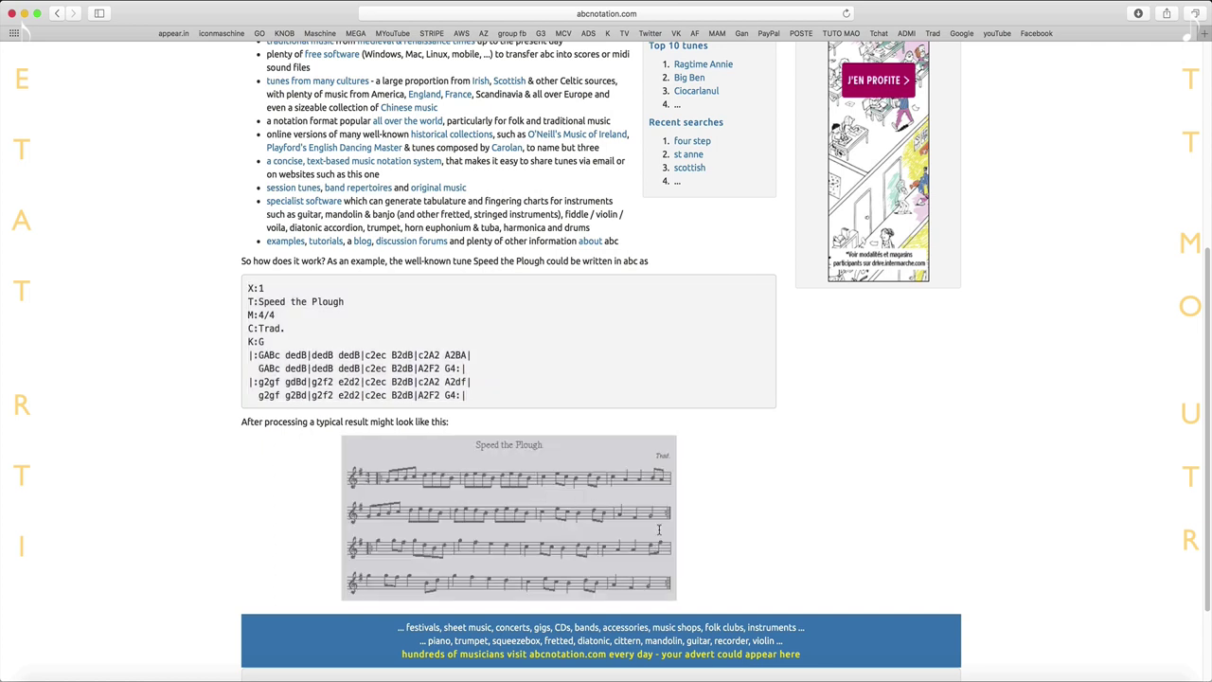
click(816, 451)
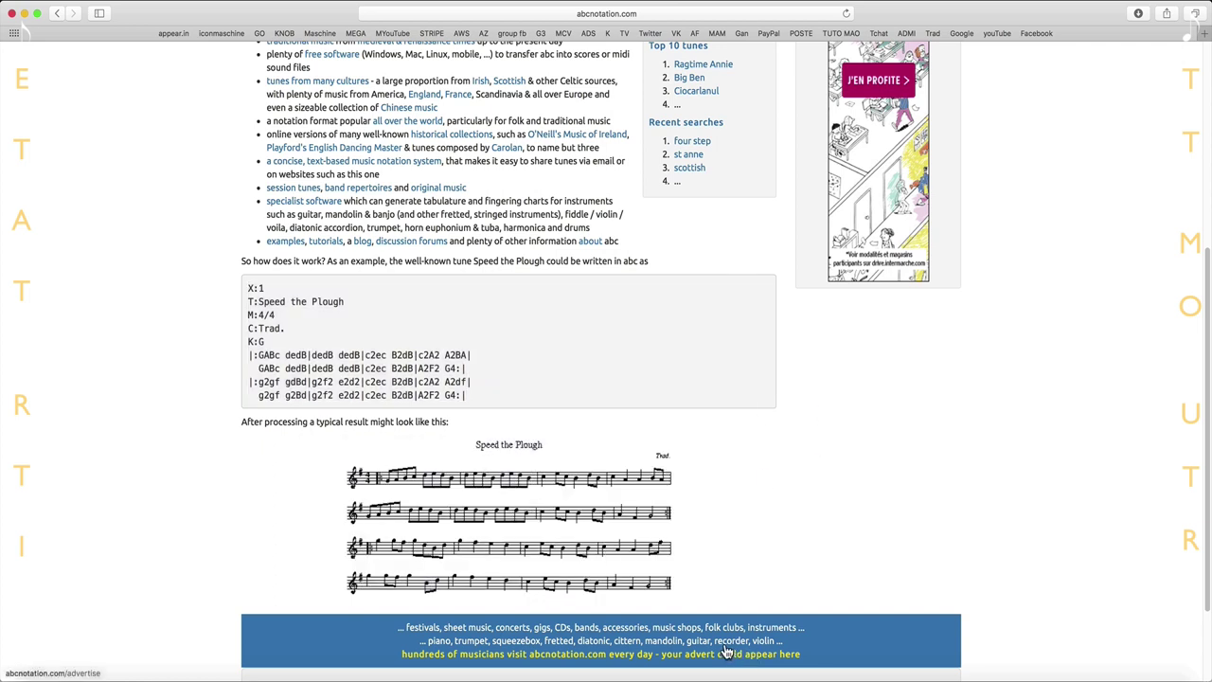
click(636, 666)
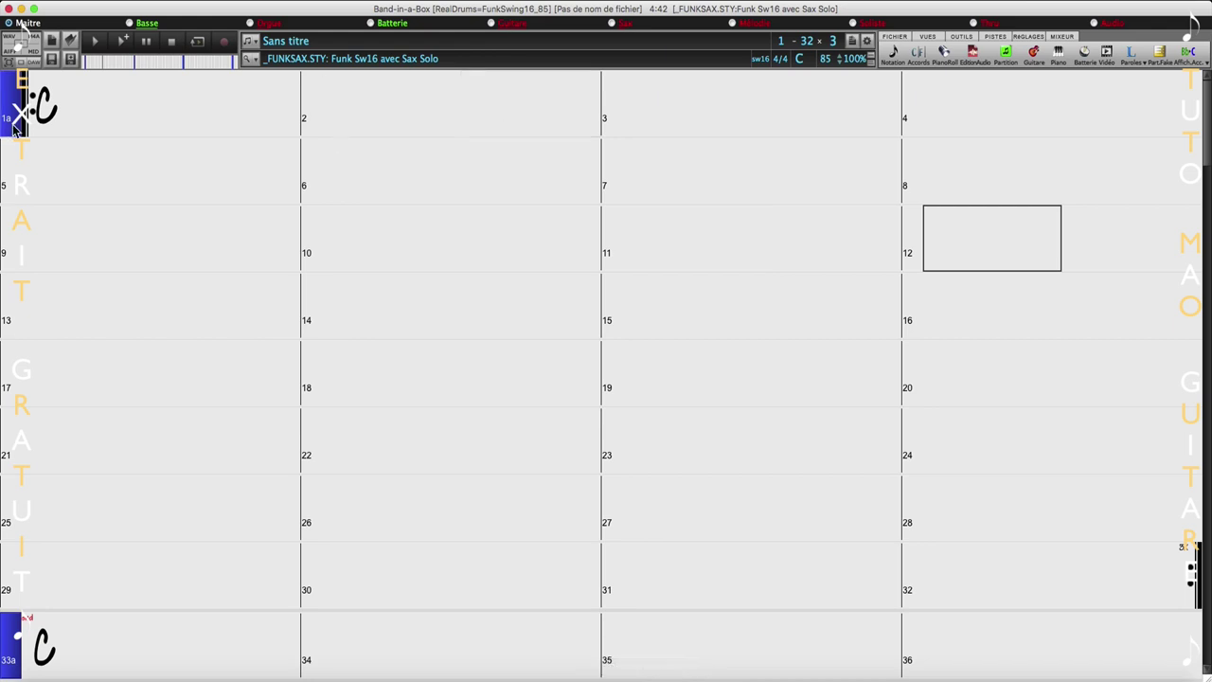
click(96, 123)
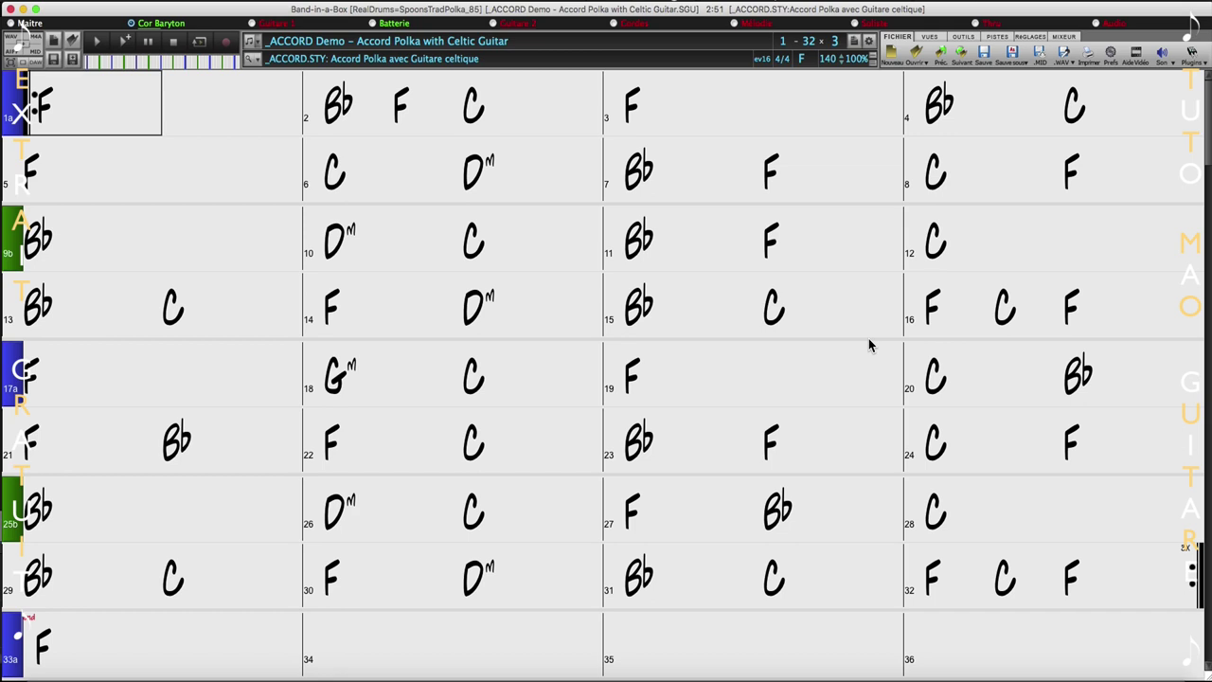
Open the StylePicker and bring up its song title finder for matching styles.
click(249, 59)
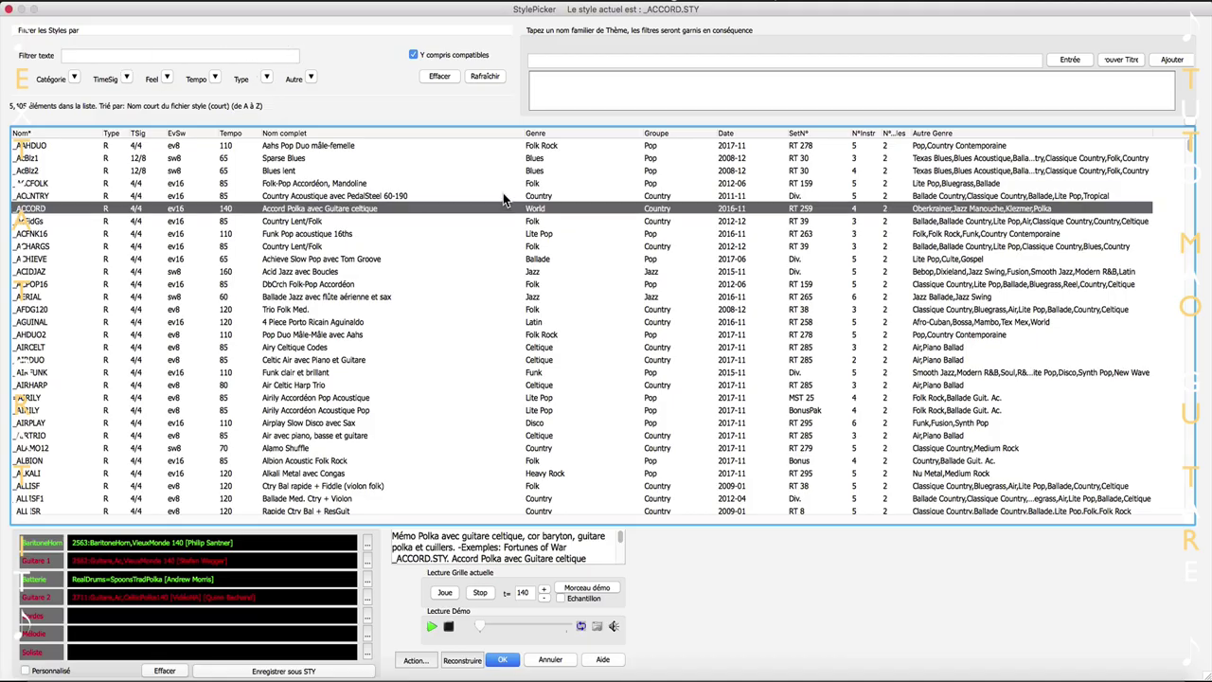
click(1120, 60)
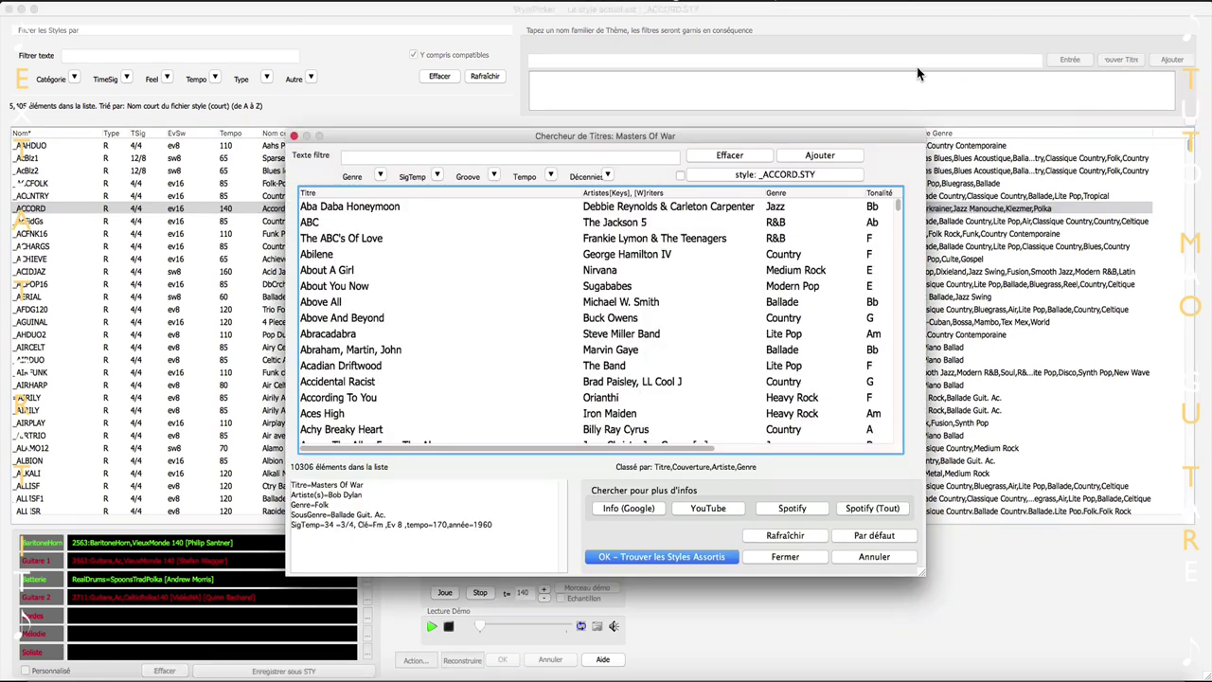
drag(677, 139, 657, 110)
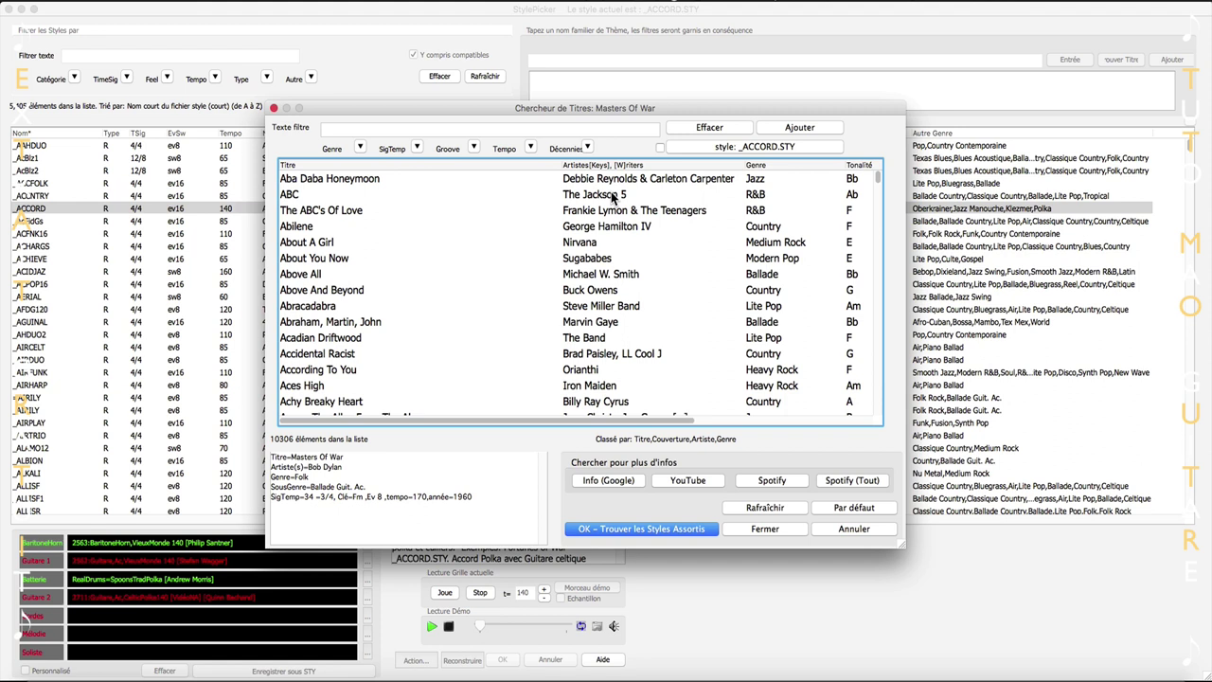
Examine the title finder's filter choices for genre, time signature, groove, tempo and decade without selecting any.
click(361, 148)
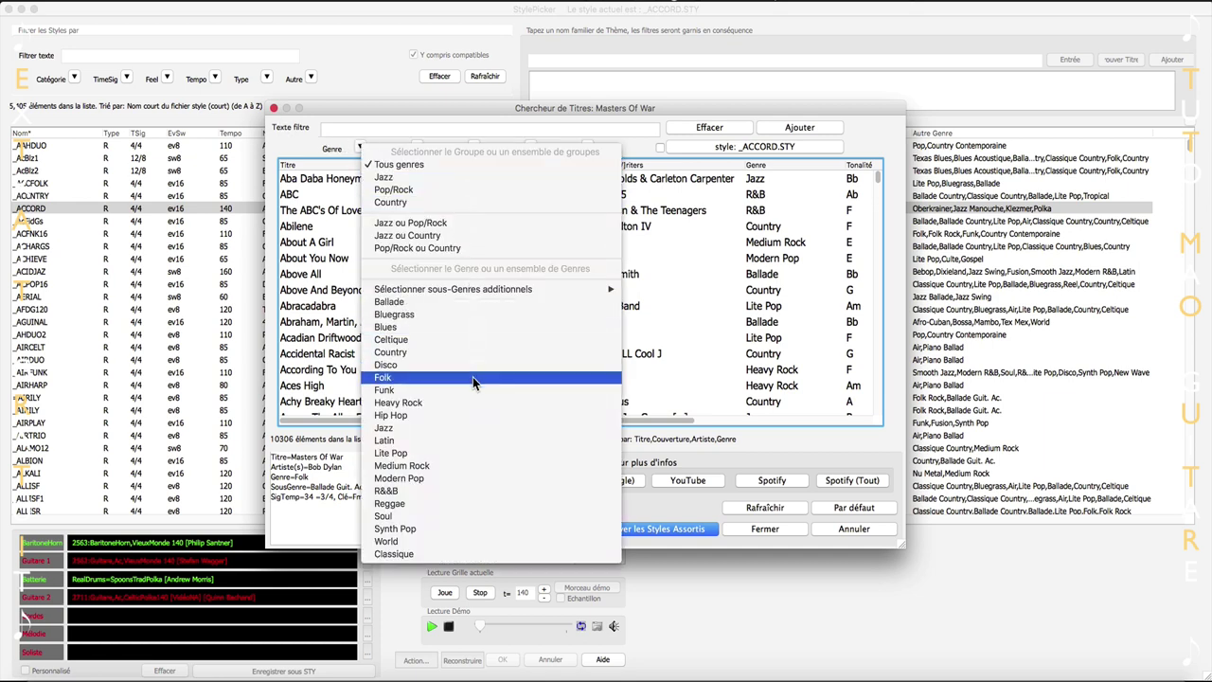
click(320, 148)
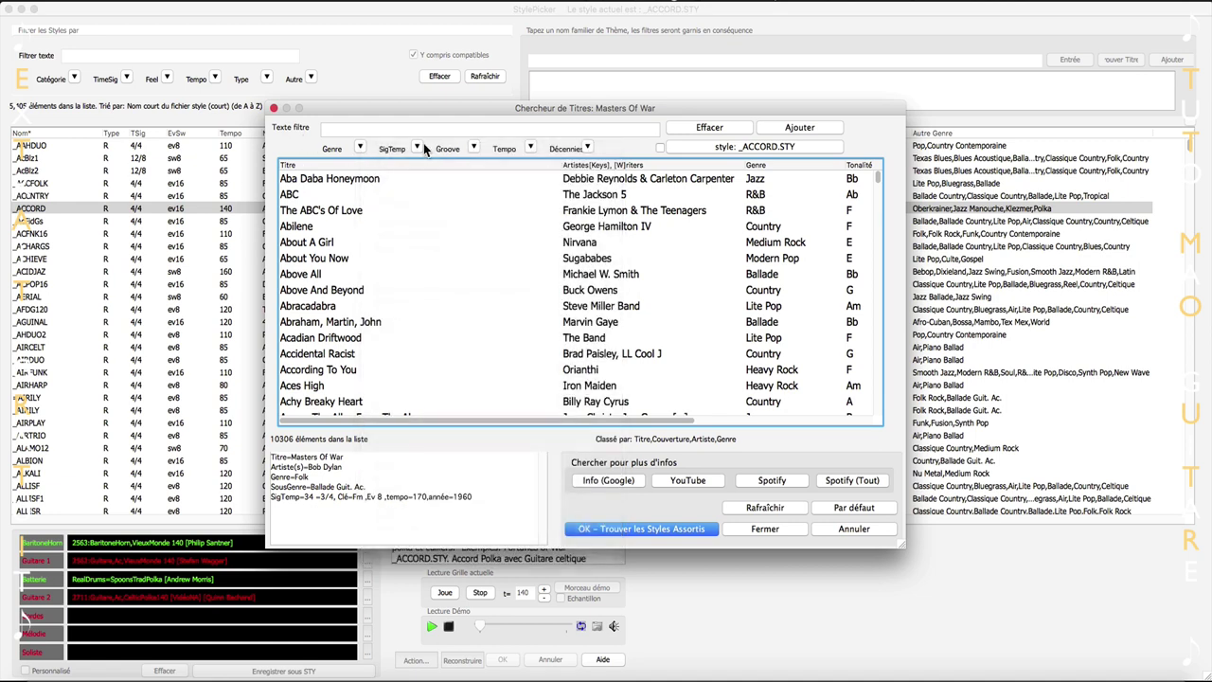
click(419, 149)
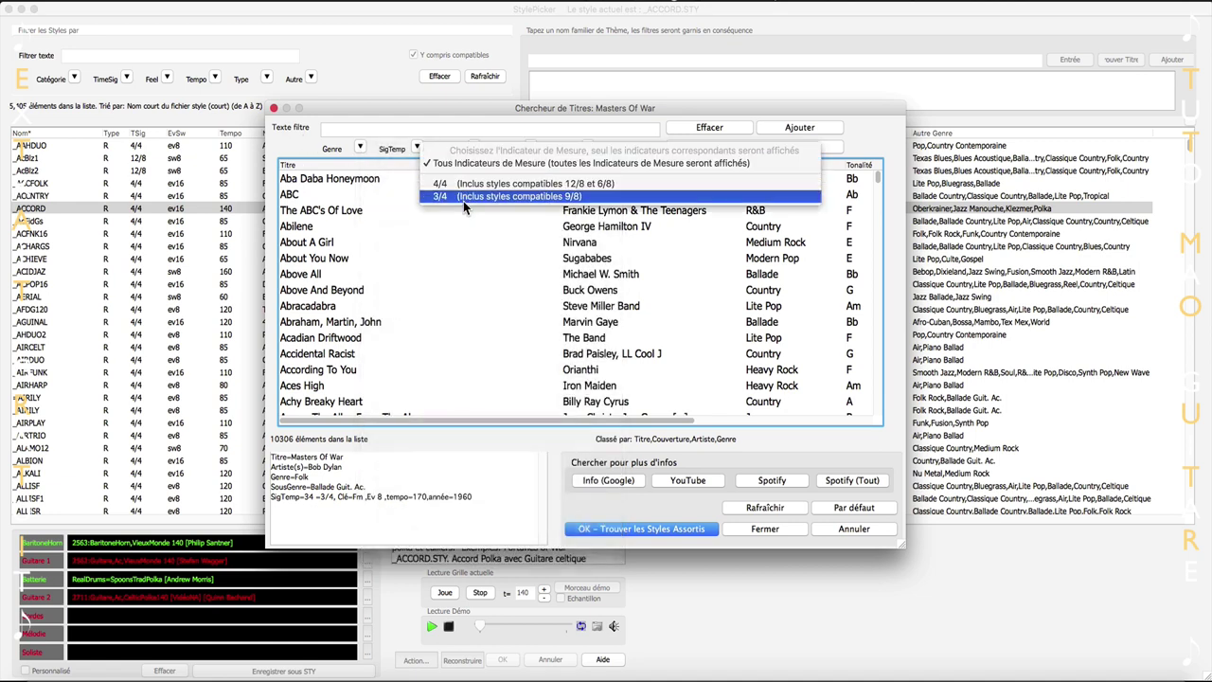
click(322, 151)
click(470, 147)
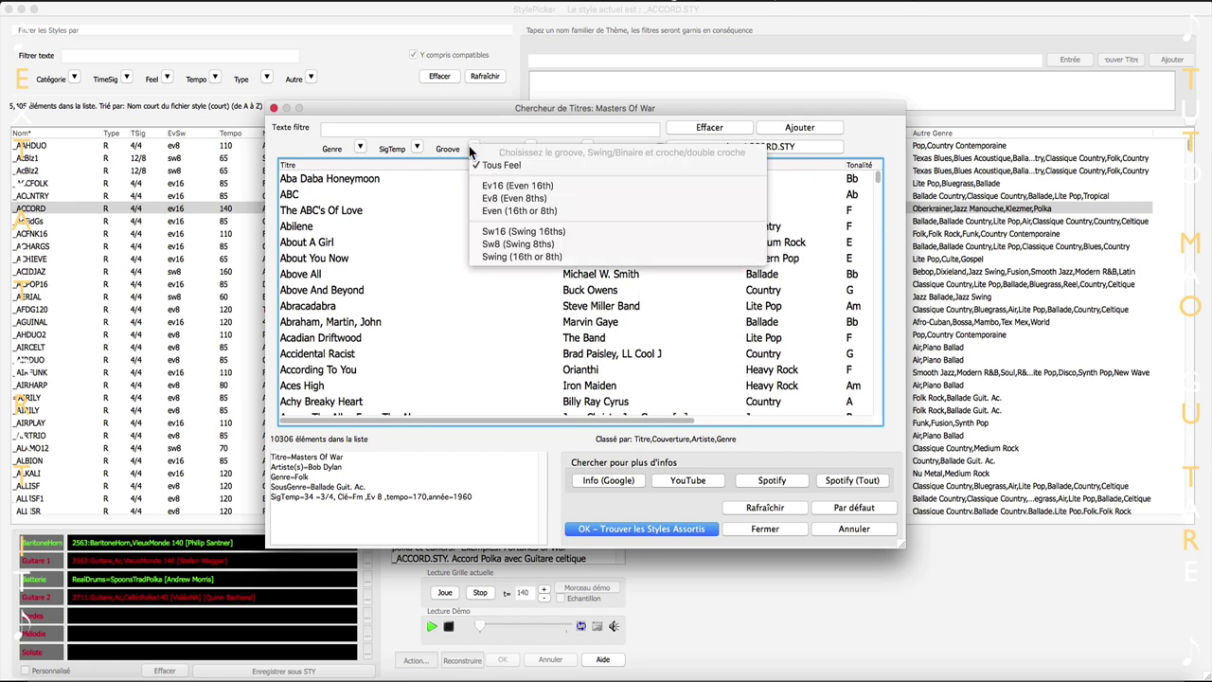
drag(429, 115, 509, 141)
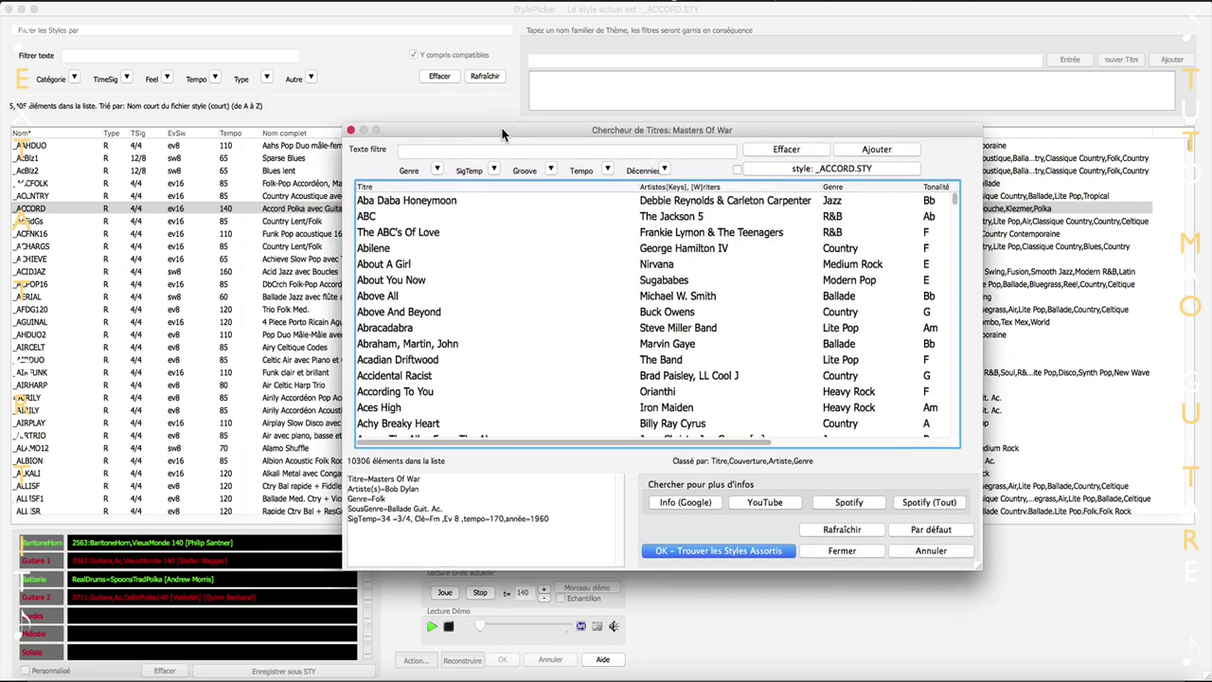
click(610, 176)
click(607, 139)
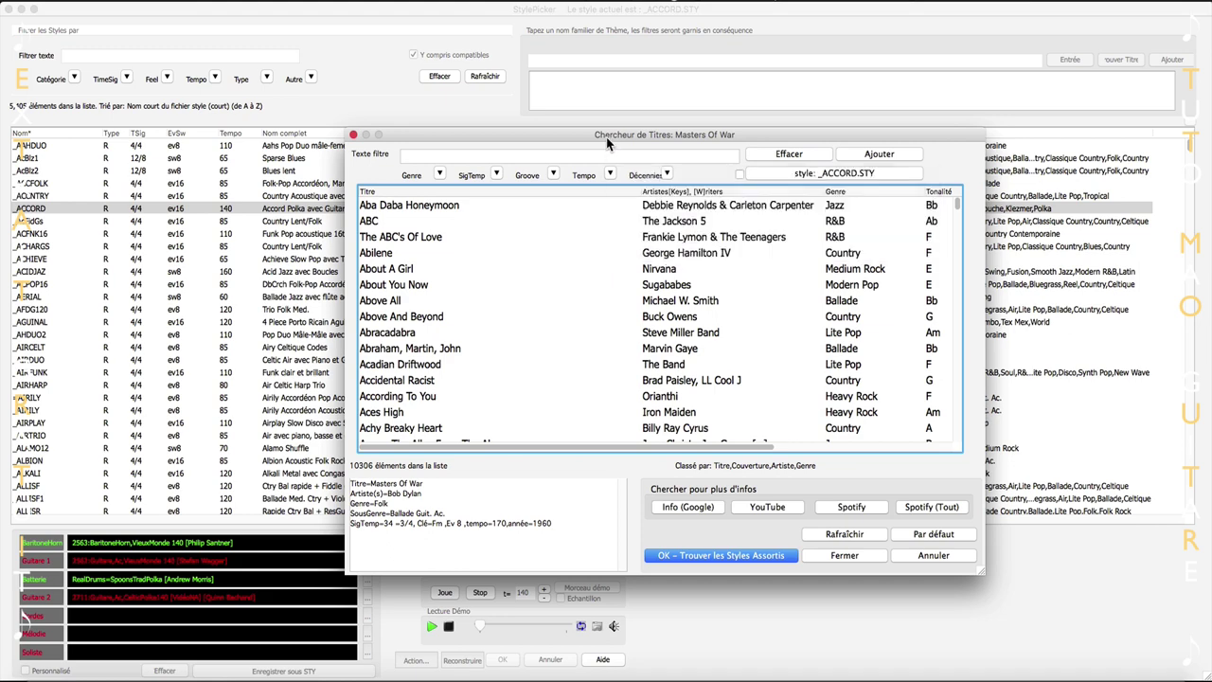
drag(607, 139, 568, 126)
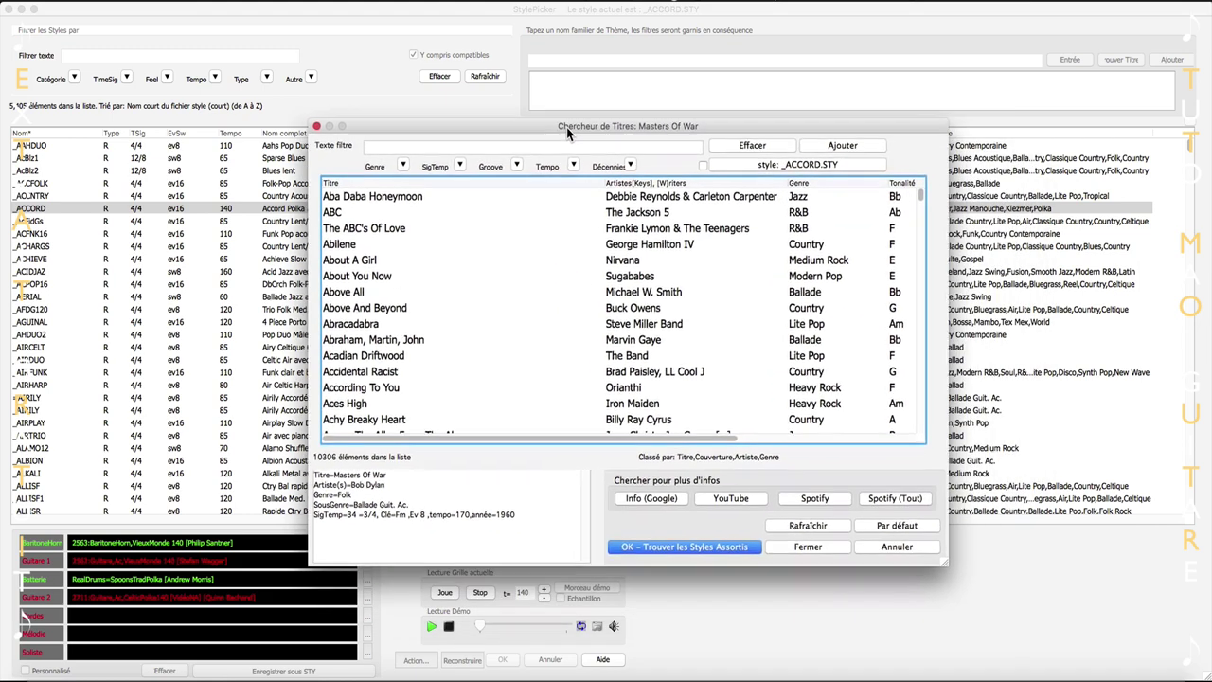
click(630, 166)
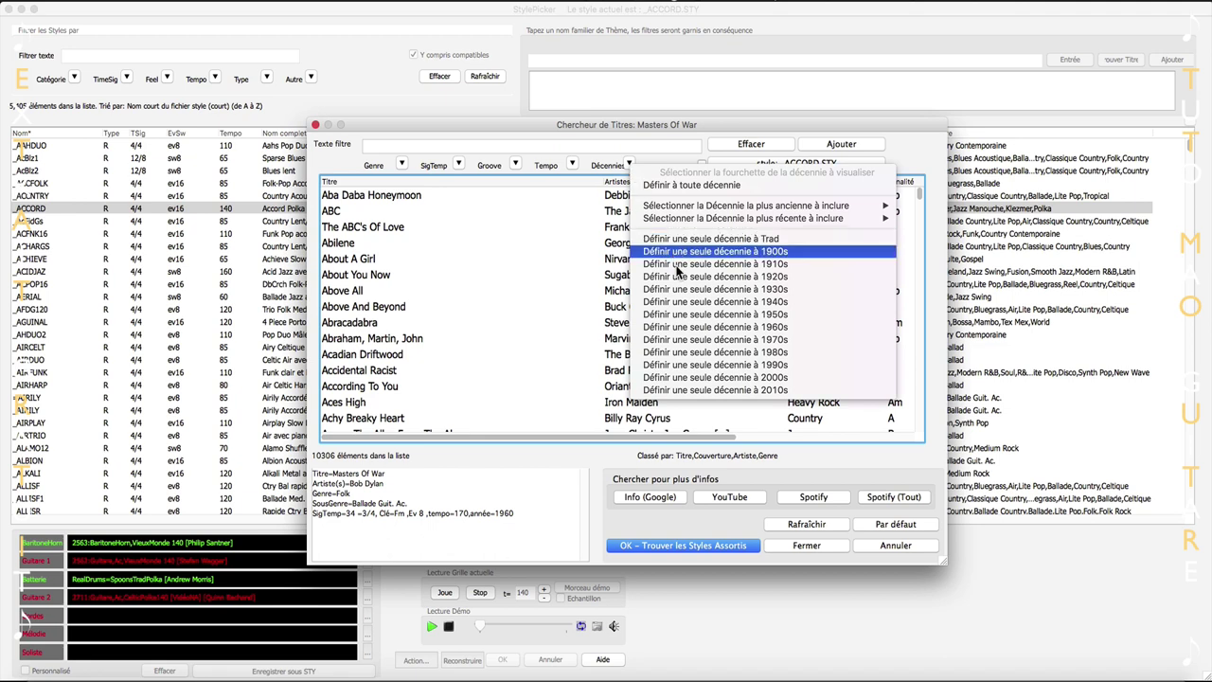
click(620, 133)
Move the title finder window higher and filter its song titles by the Country genre group.
drag(621, 133, 573, 65)
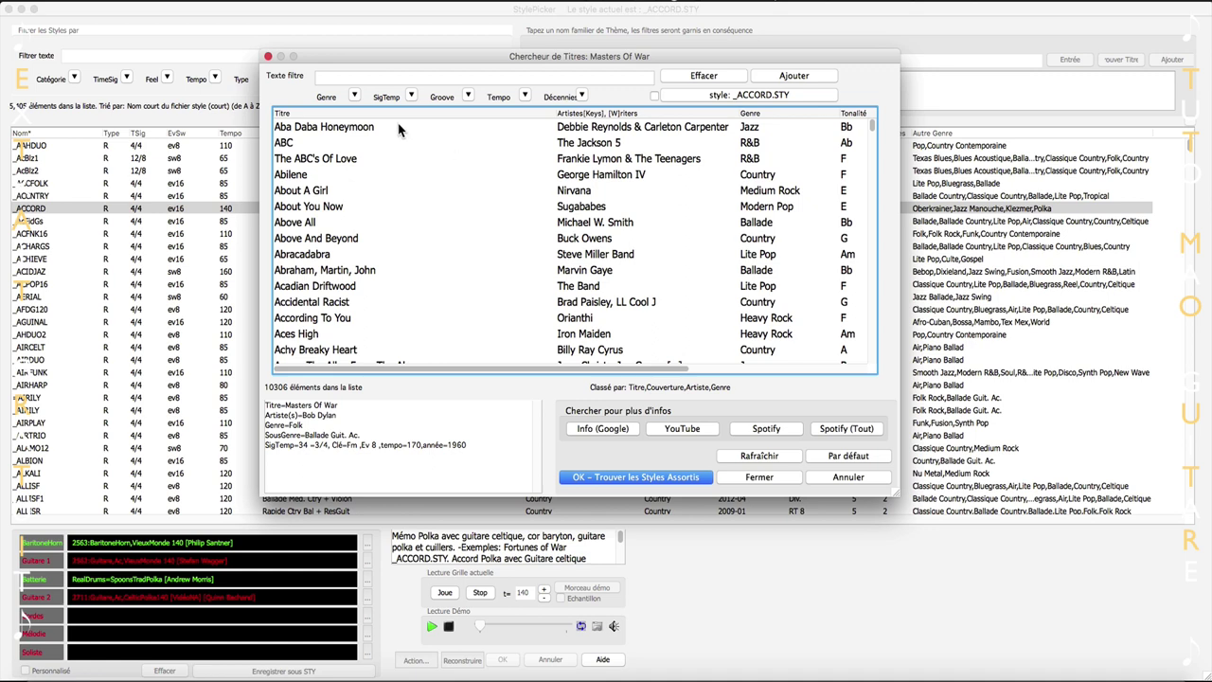
click(356, 97)
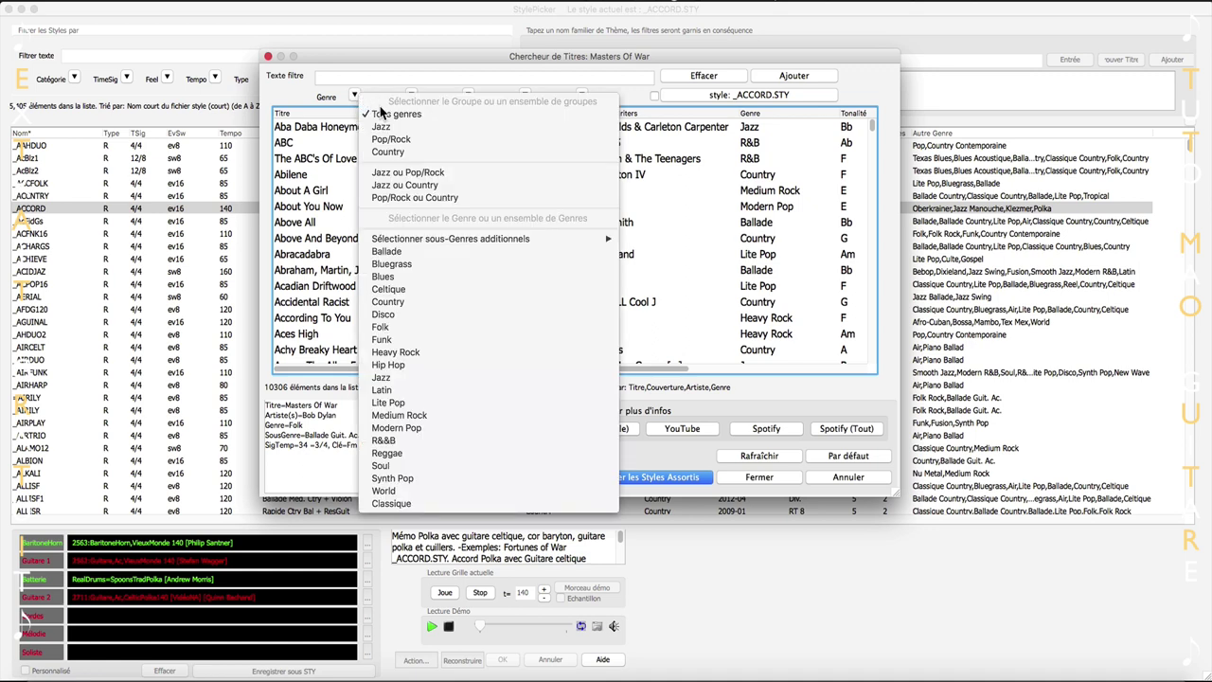
click(417, 151)
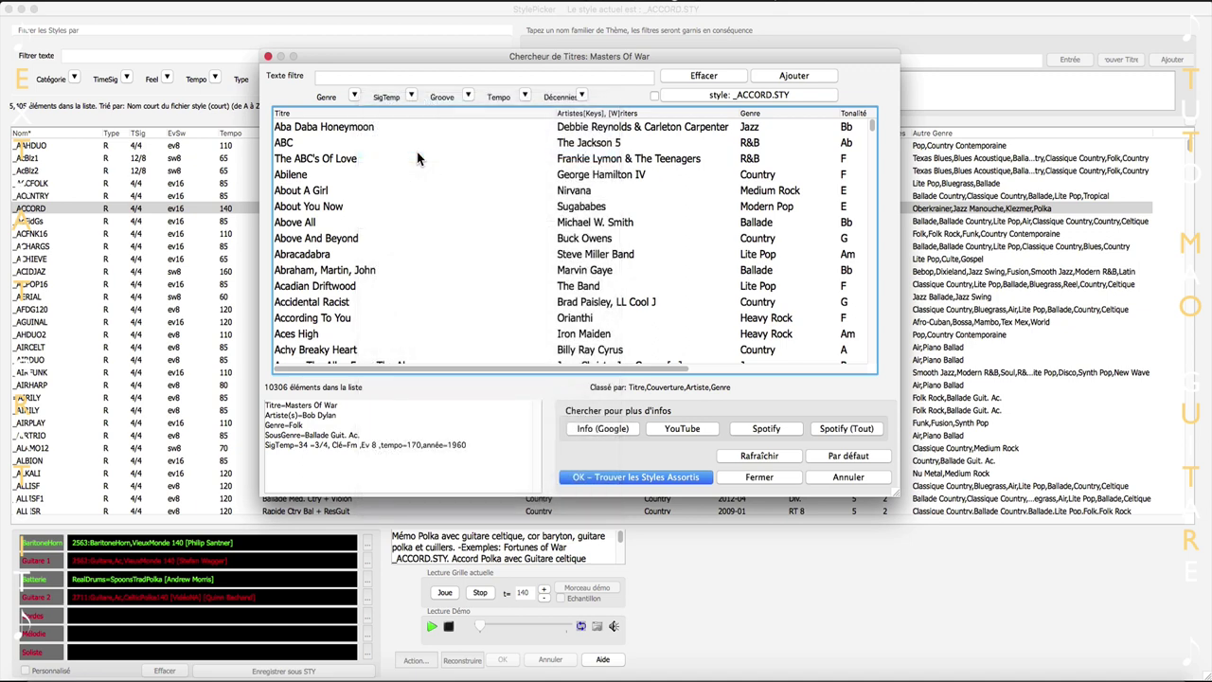
Narrow the Country song titles to the 4/4 time signature and the Ev16 (Even 16th) groove.
click(406, 97)
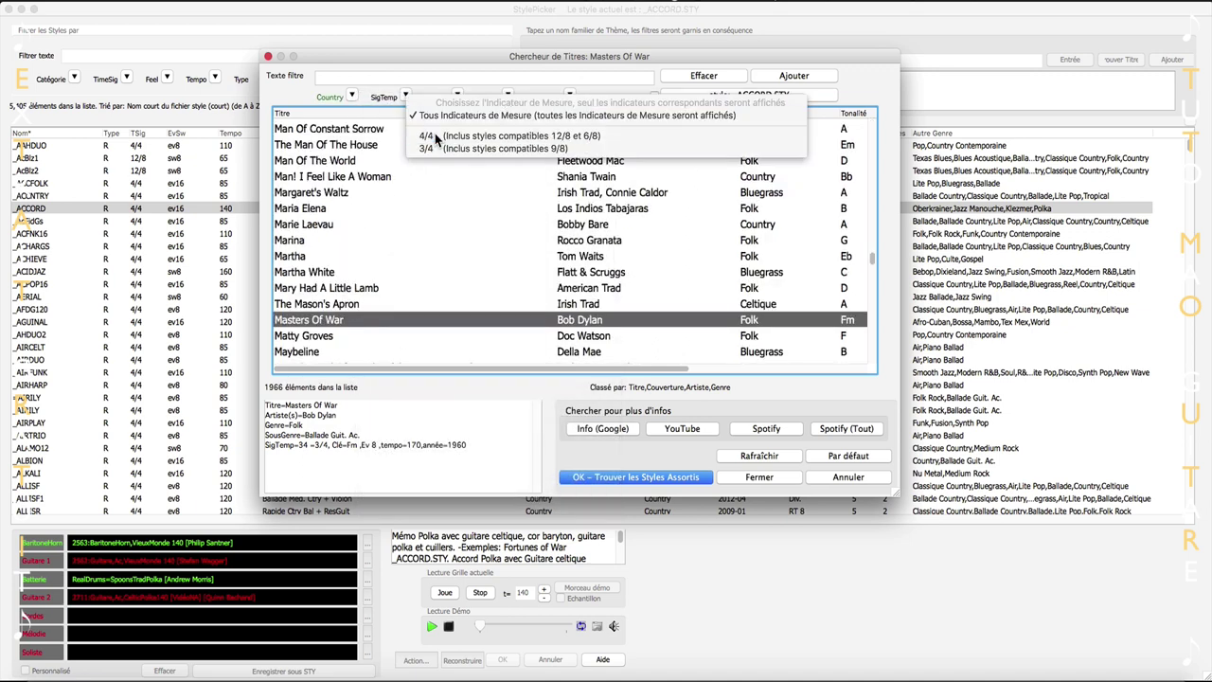
click(428, 136)
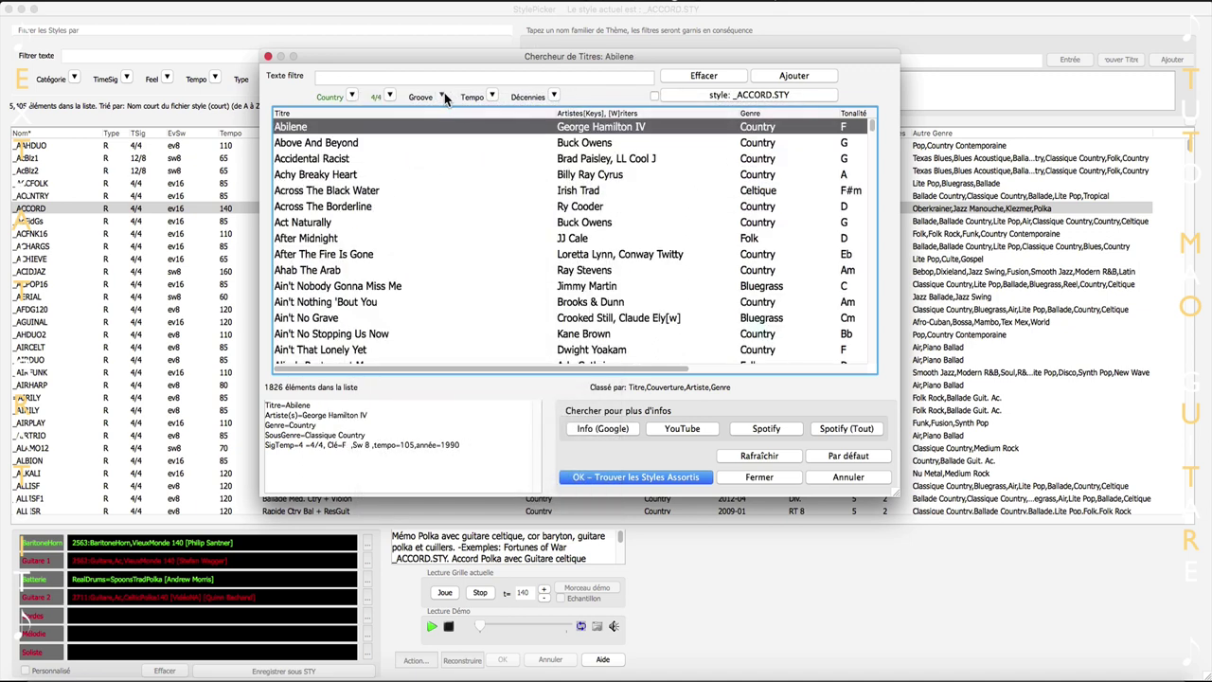
click(442, 98)
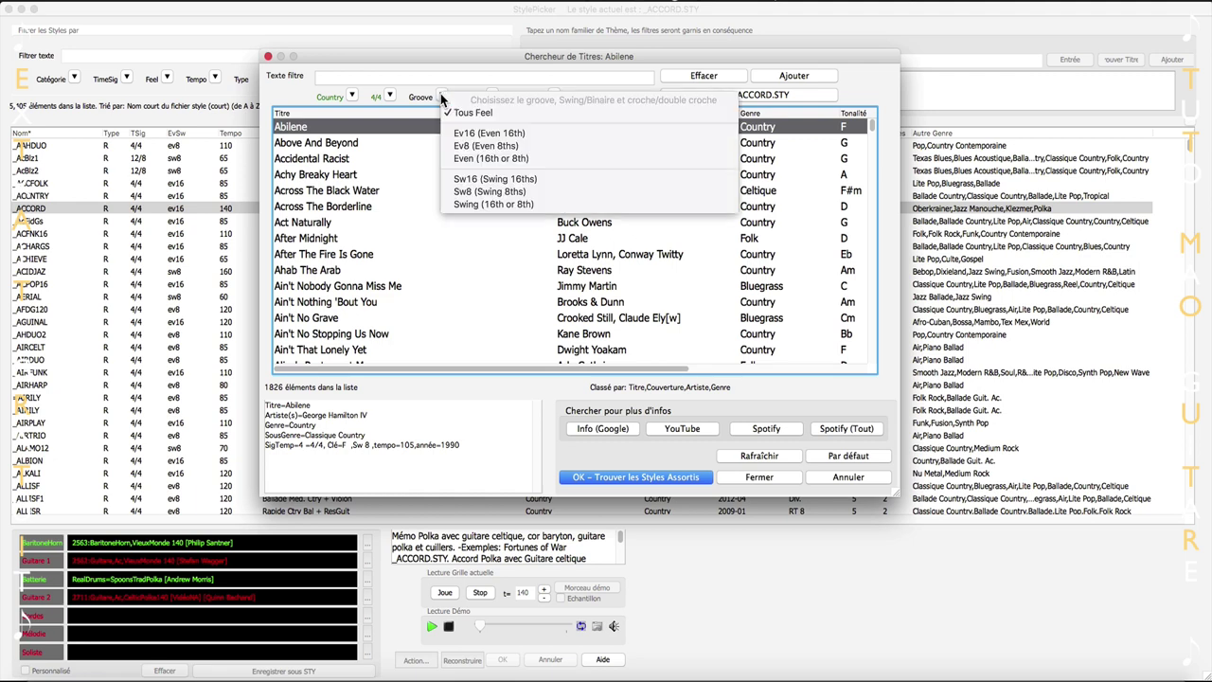
click(525, 136)
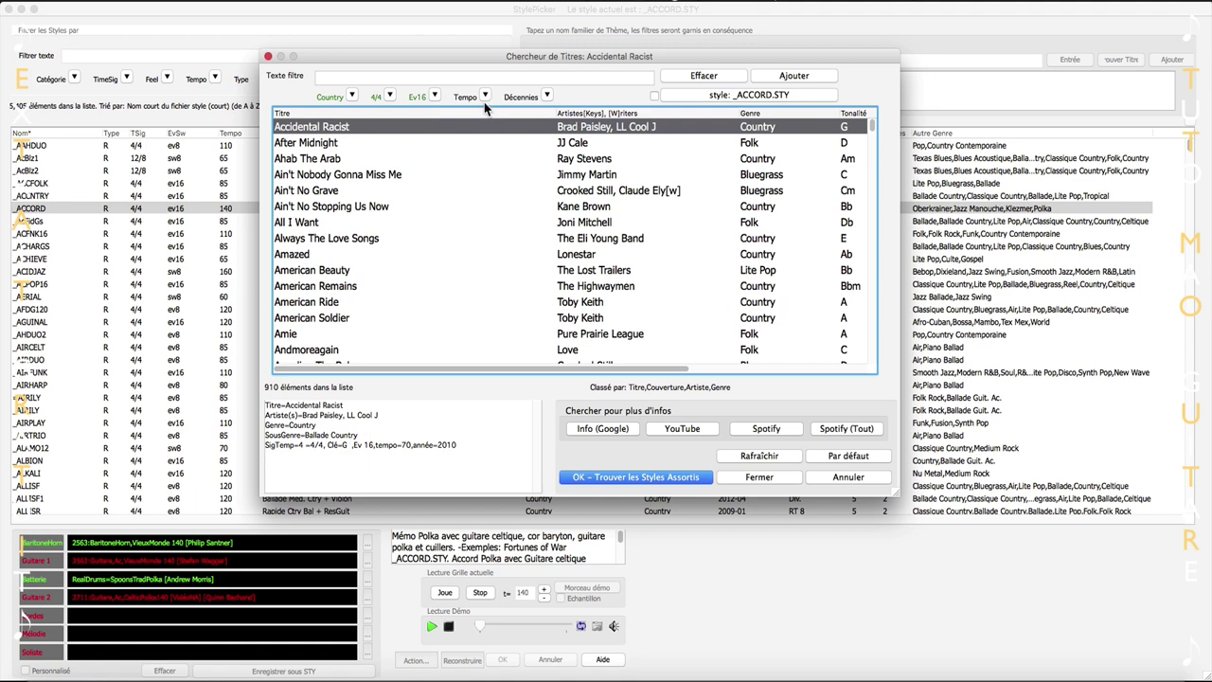
Filter the song titles by a custom tempo of 85.
click(484, 97)
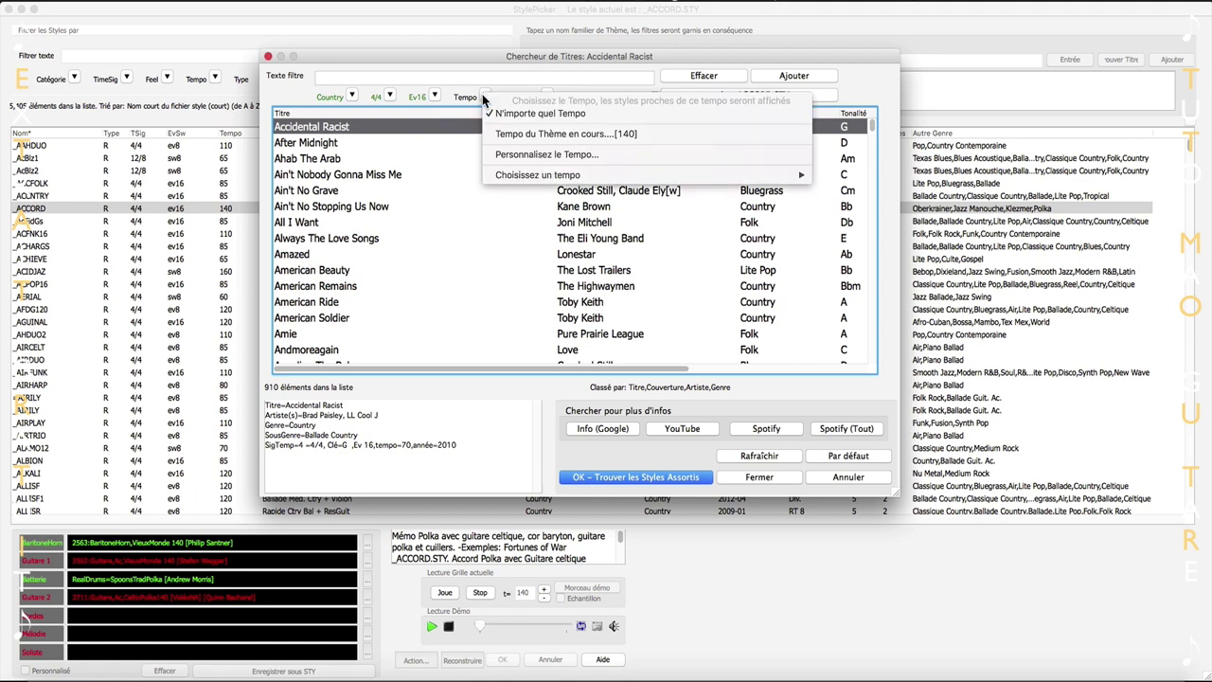
click(520, 155)
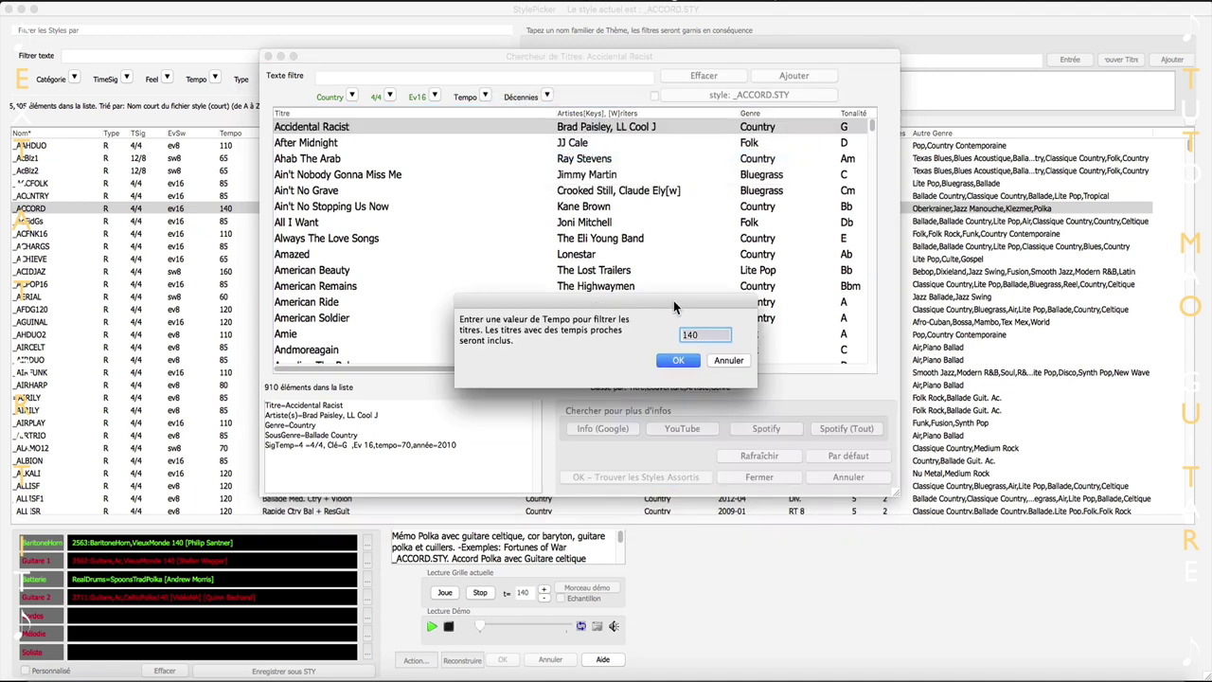
text(85)
key(Return)
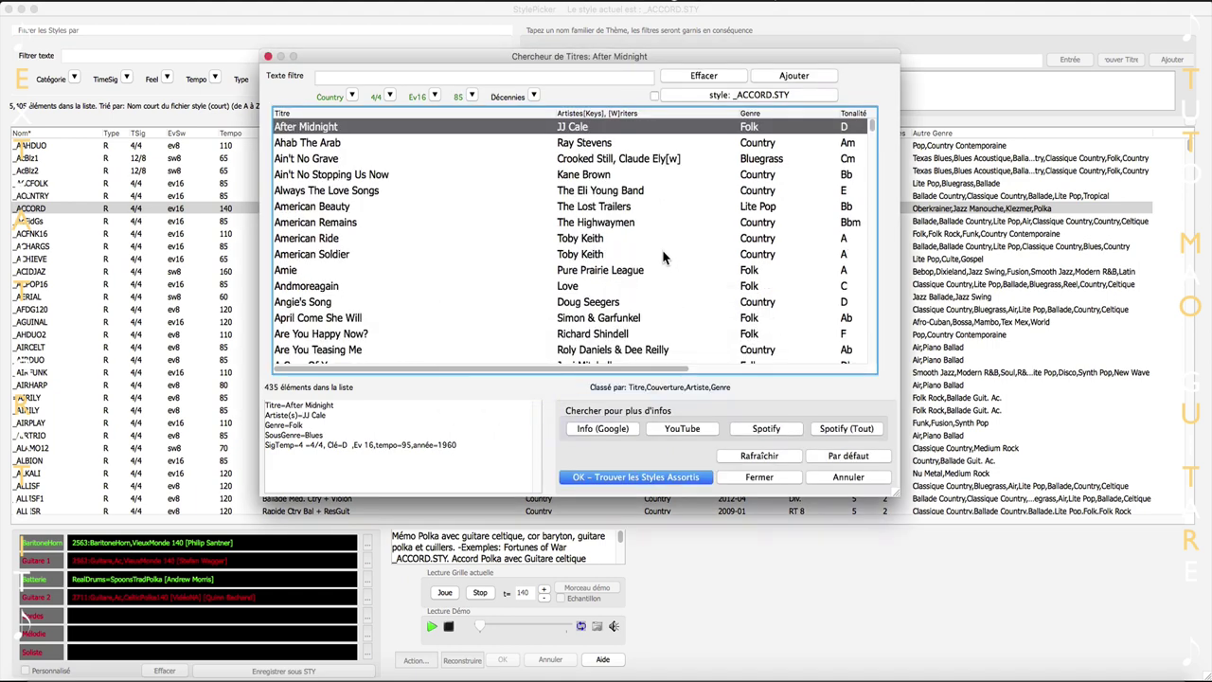
Browse the filtered song titles and narrow them further with the text filter "ballad".
scroll(412, 249, down, 8)
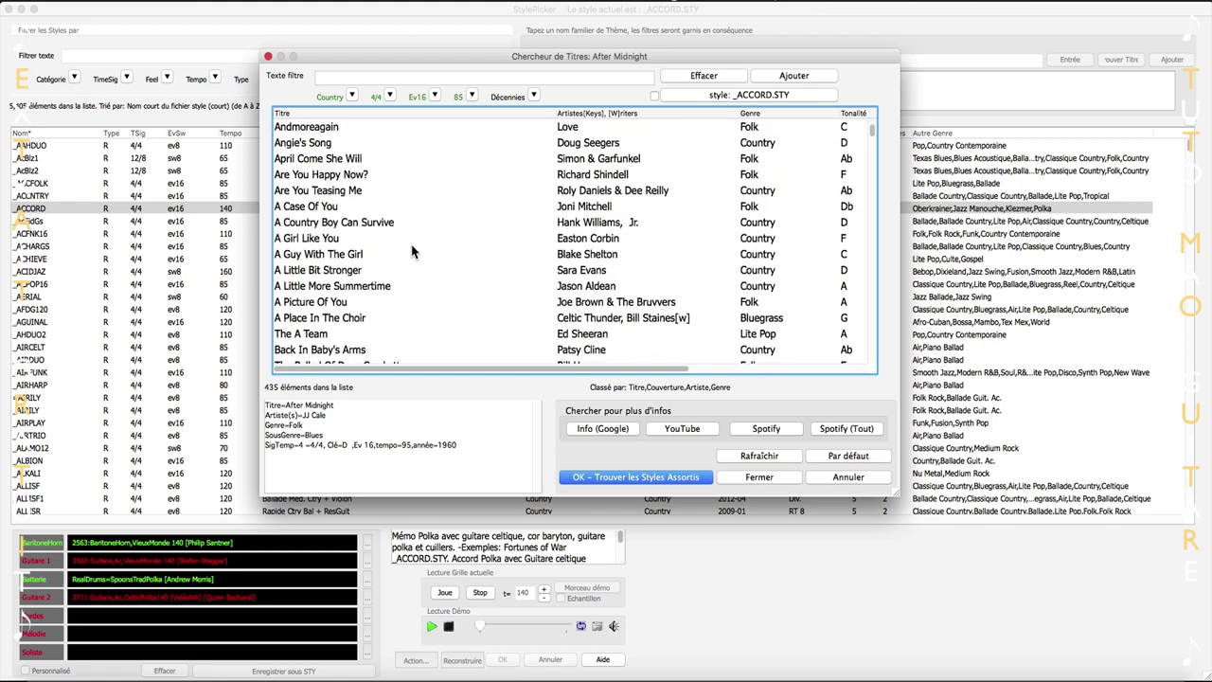
scroll(417, 263, down, 20)
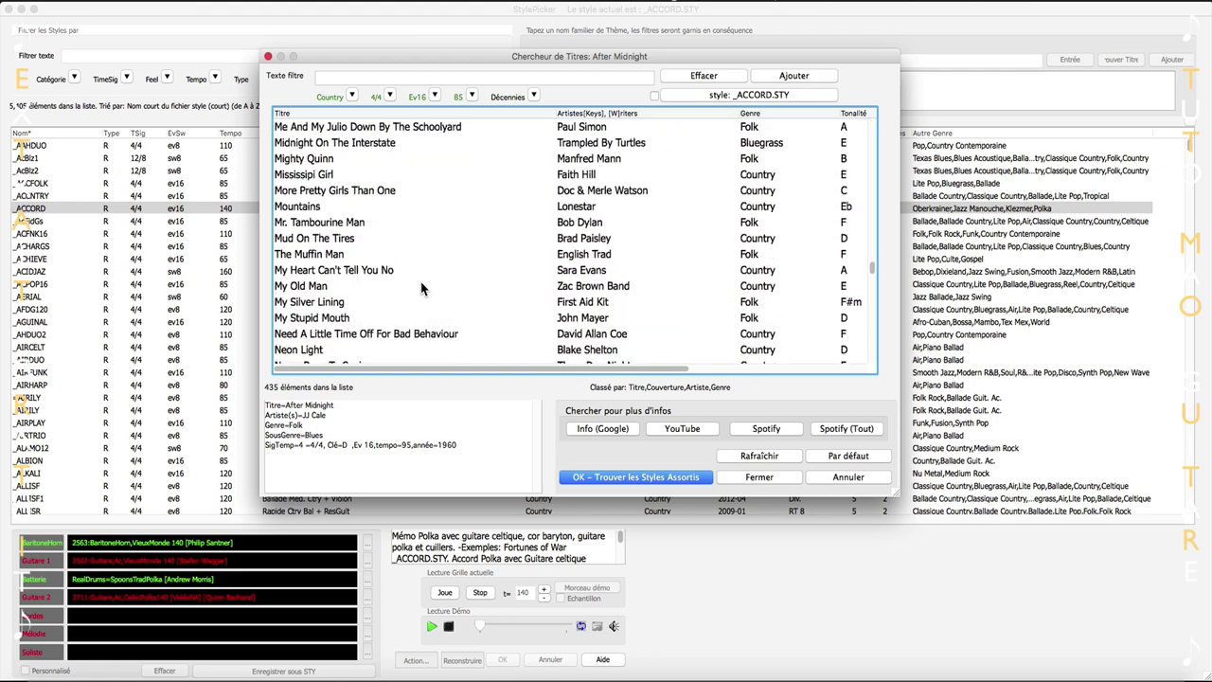
scroll(423, 292, down, 10)
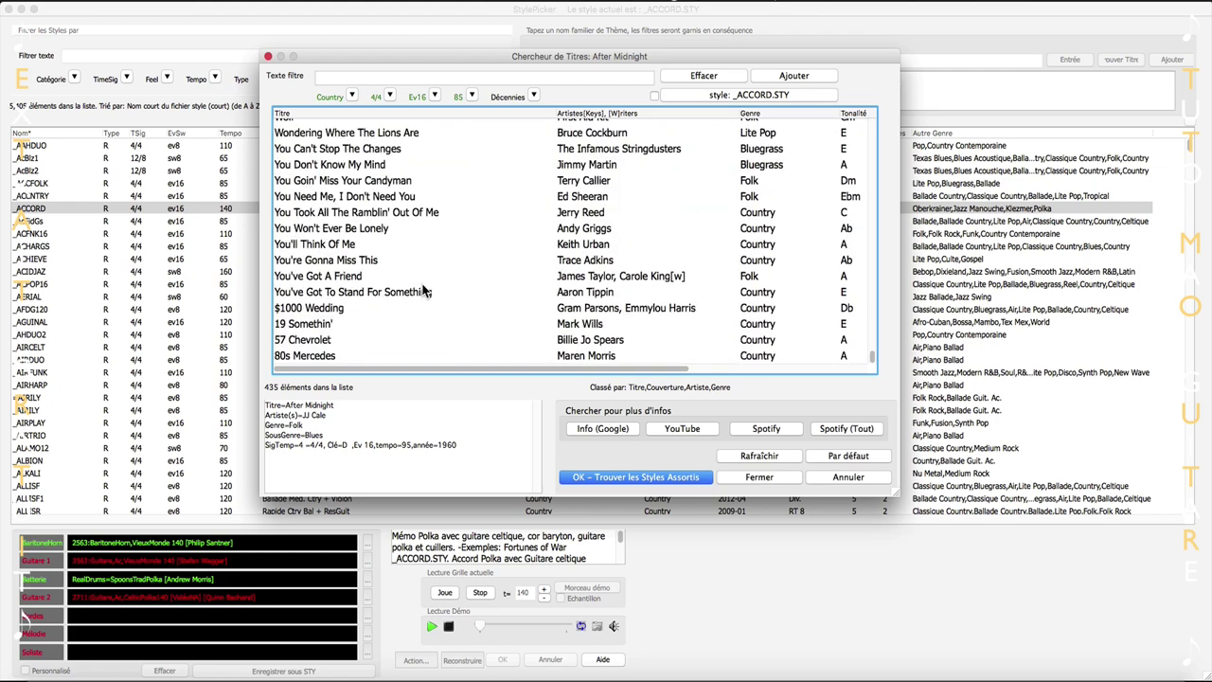
scroll(424, 292, up, 20)
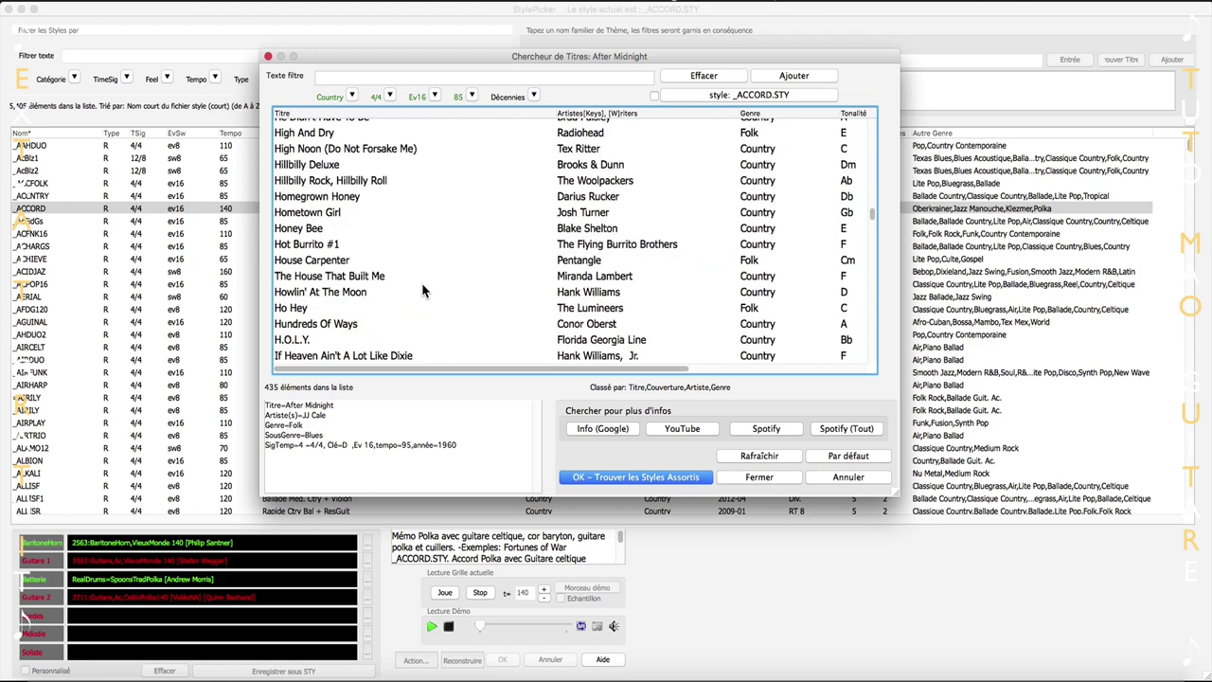
scroll(423, 292, up, 20)
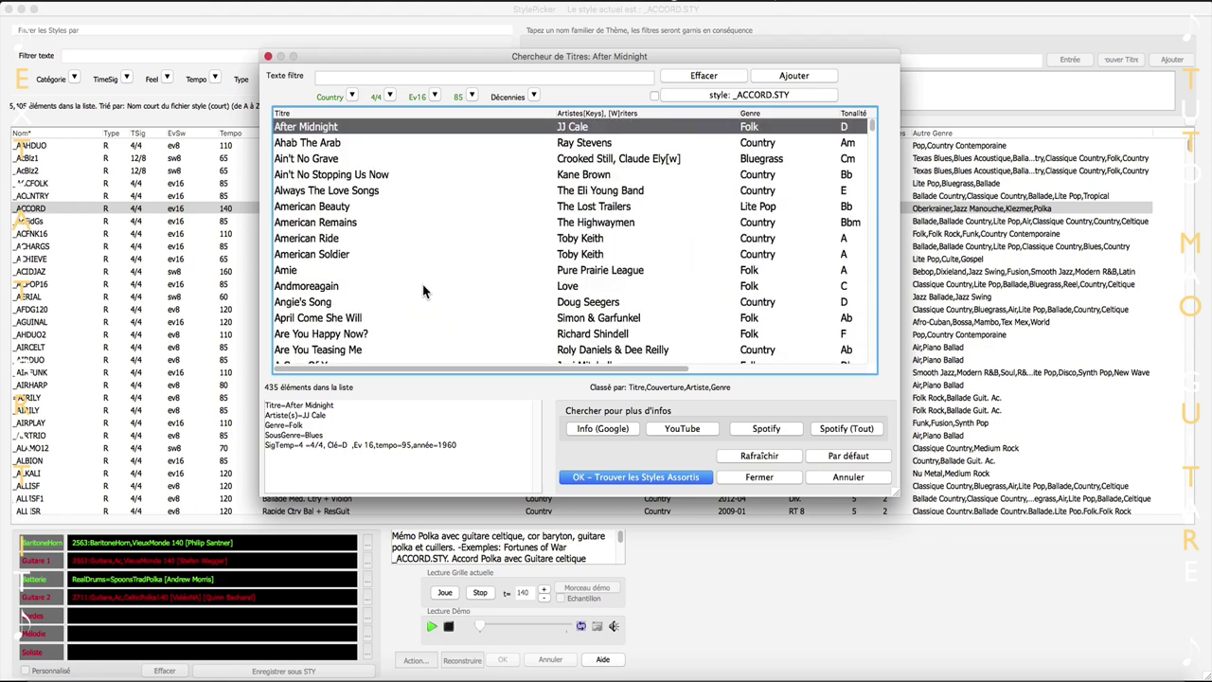
click(377, 76)
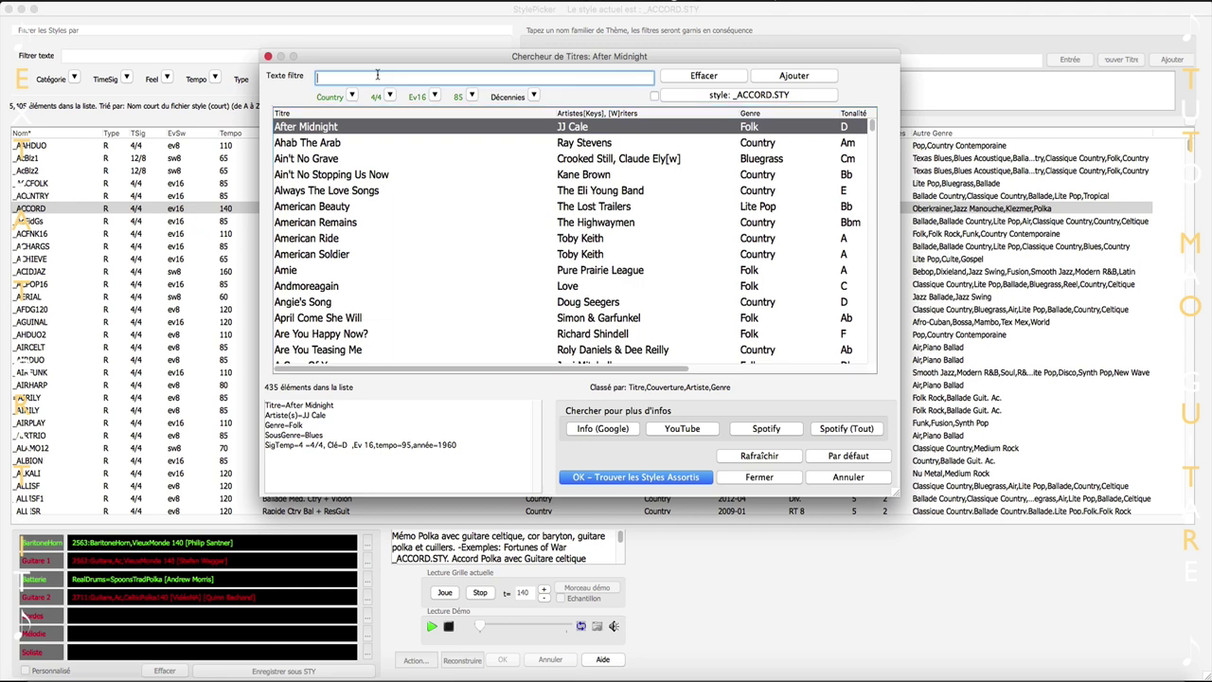
text(ballad)
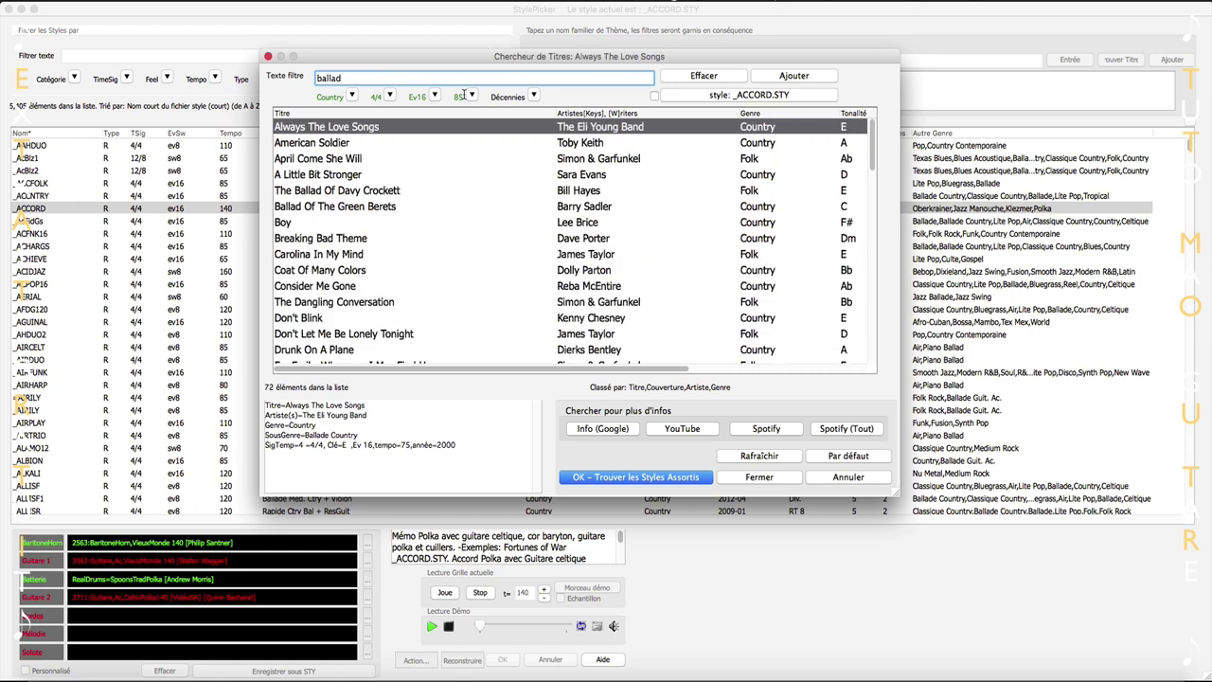
Choose the song title Georgia Rain from the ballad results and find its matching styles.
scroll(428, 284, down, 1)
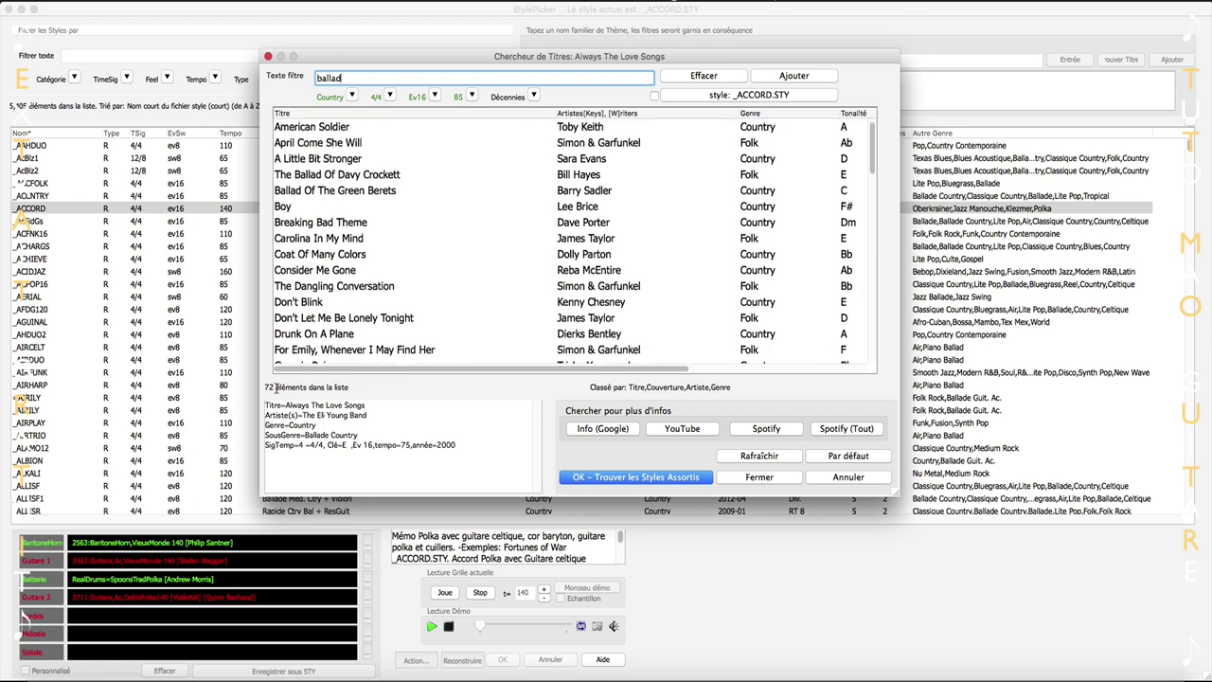
scroll(403, 322, up, 1)
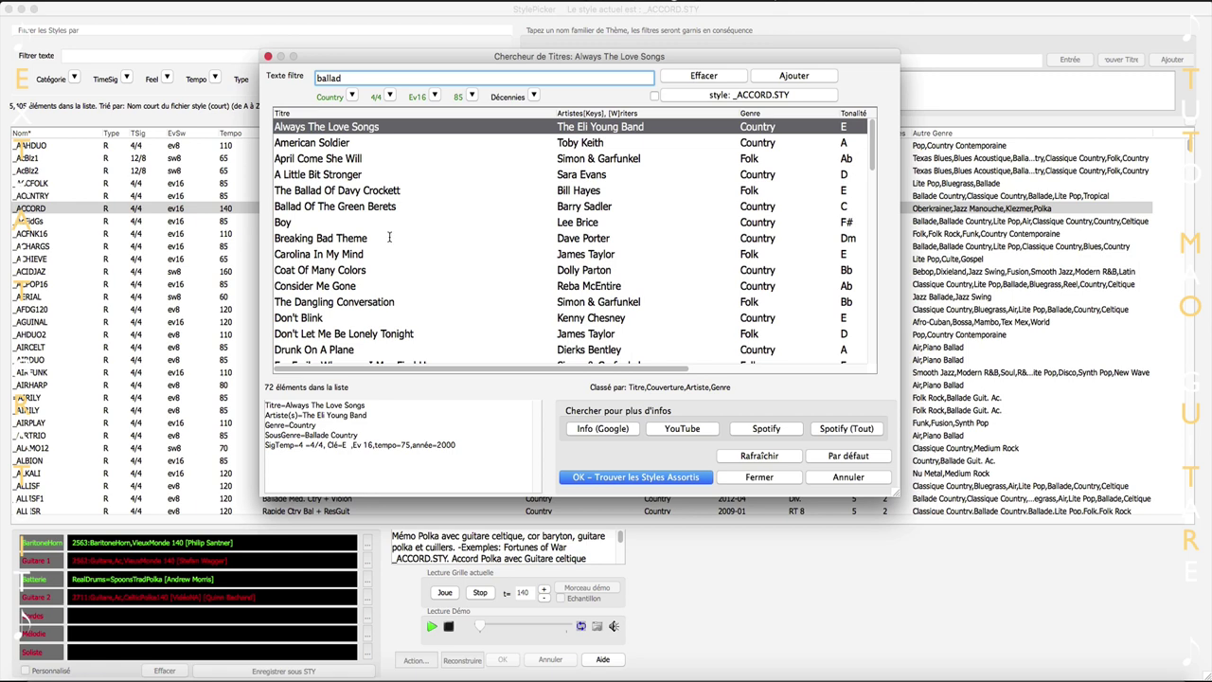
scroll(388, 287, down, 6)
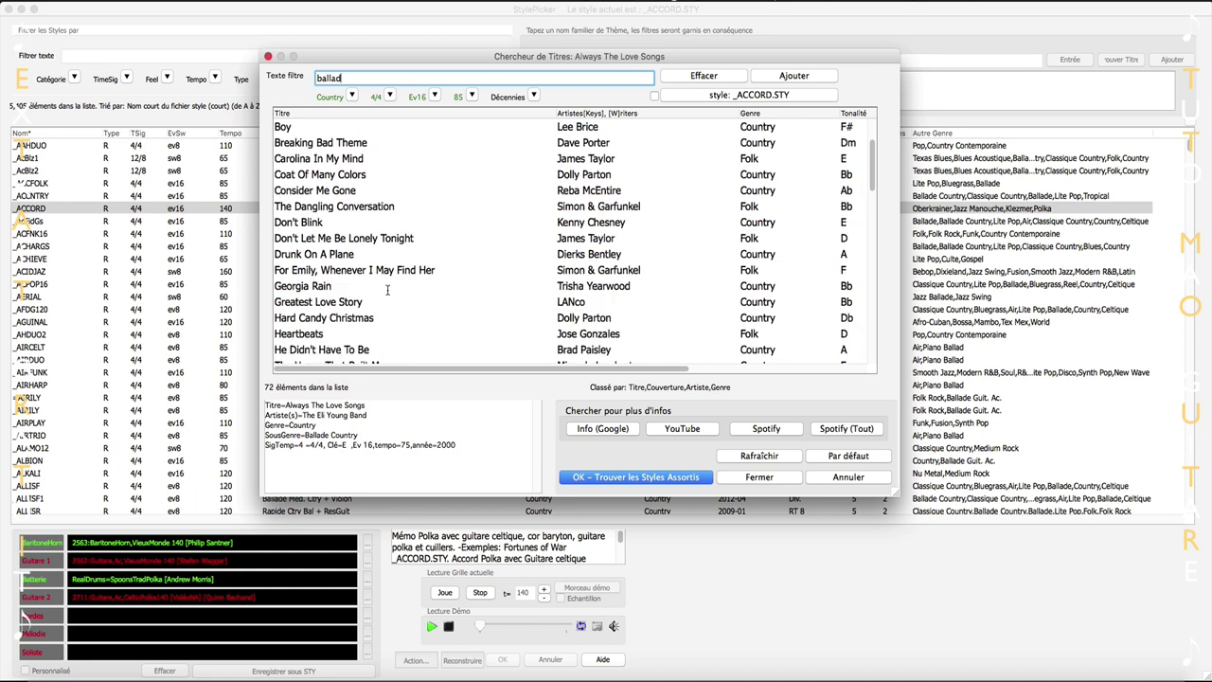
click(316, 287)
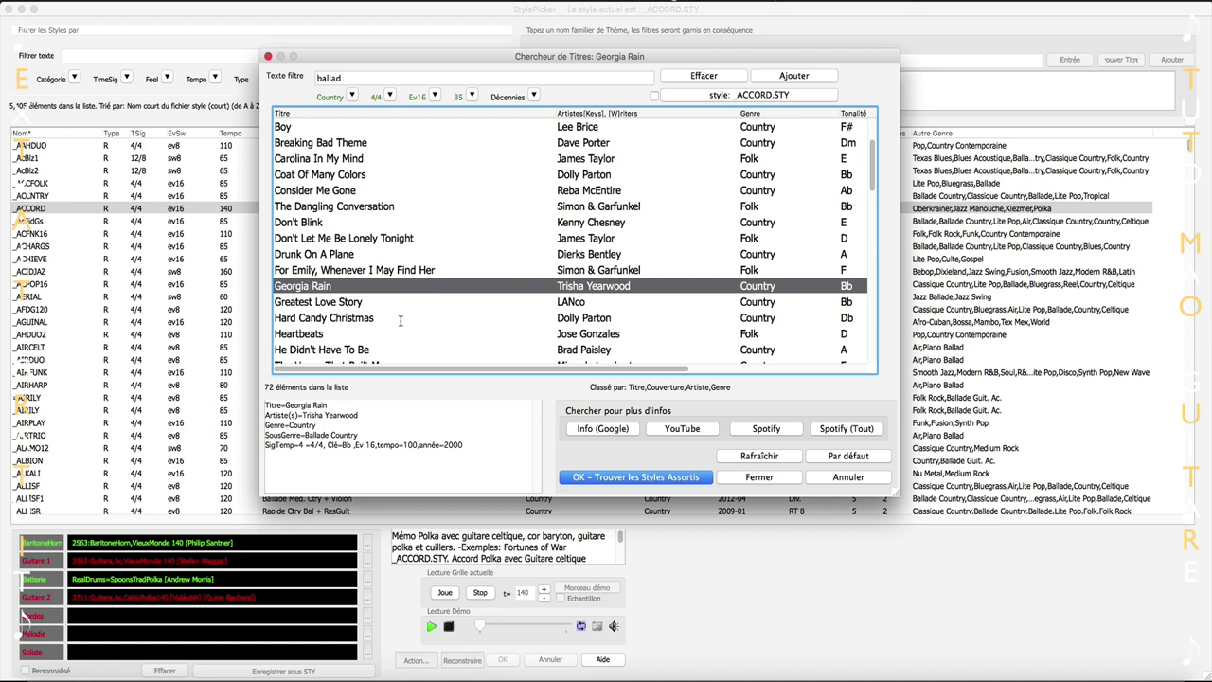
click(597, 476)
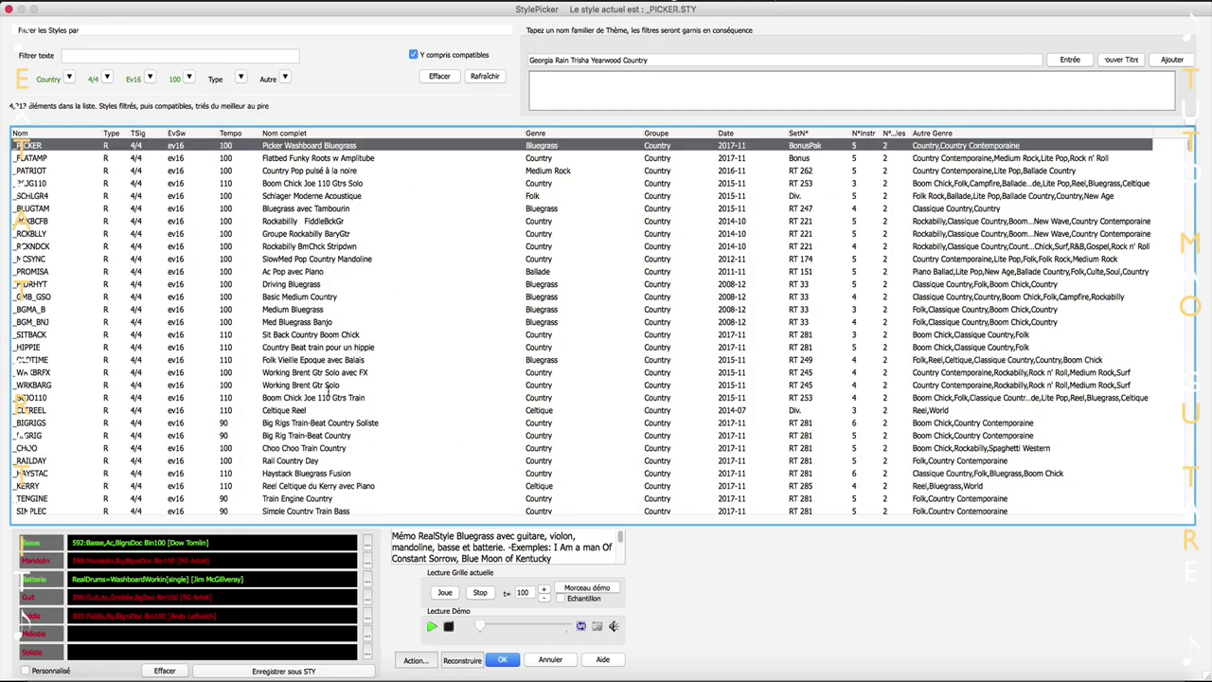
Examine the StylePicker's list of styles matching Georgia Rain, from the best matches to the less compatible ones.
scroll(332, 388, down, 20)
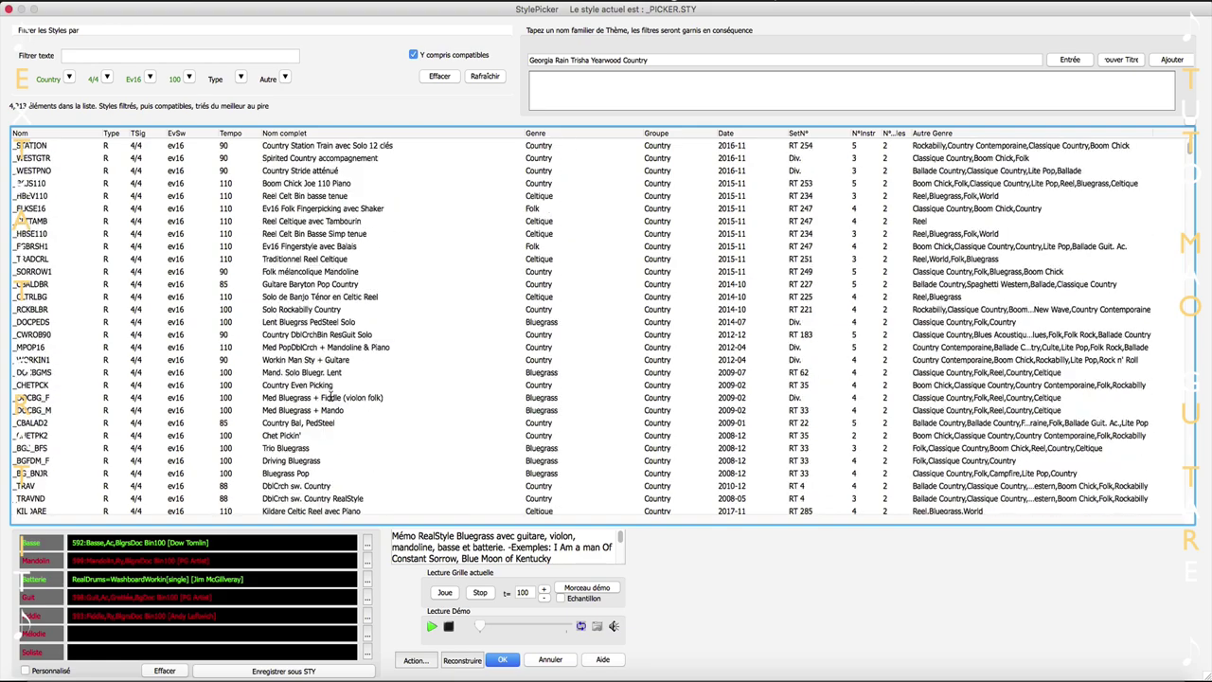
scroll(332, 397, down, 20)
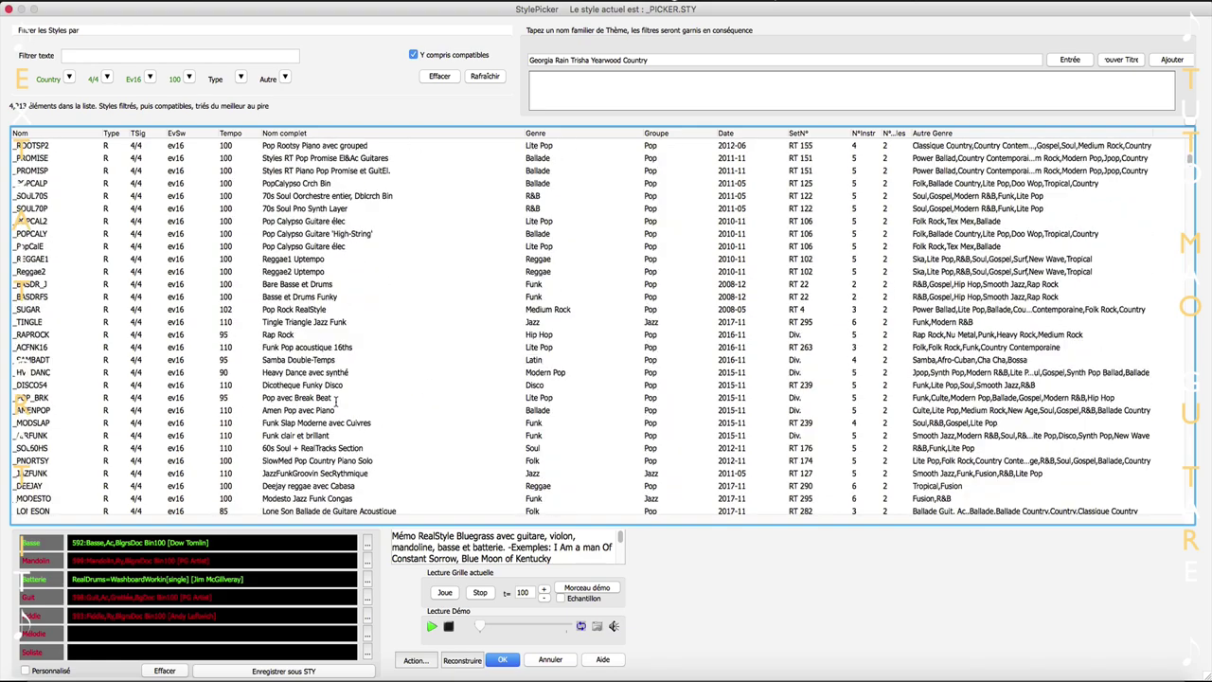
scroll(338, 404, up, 20)
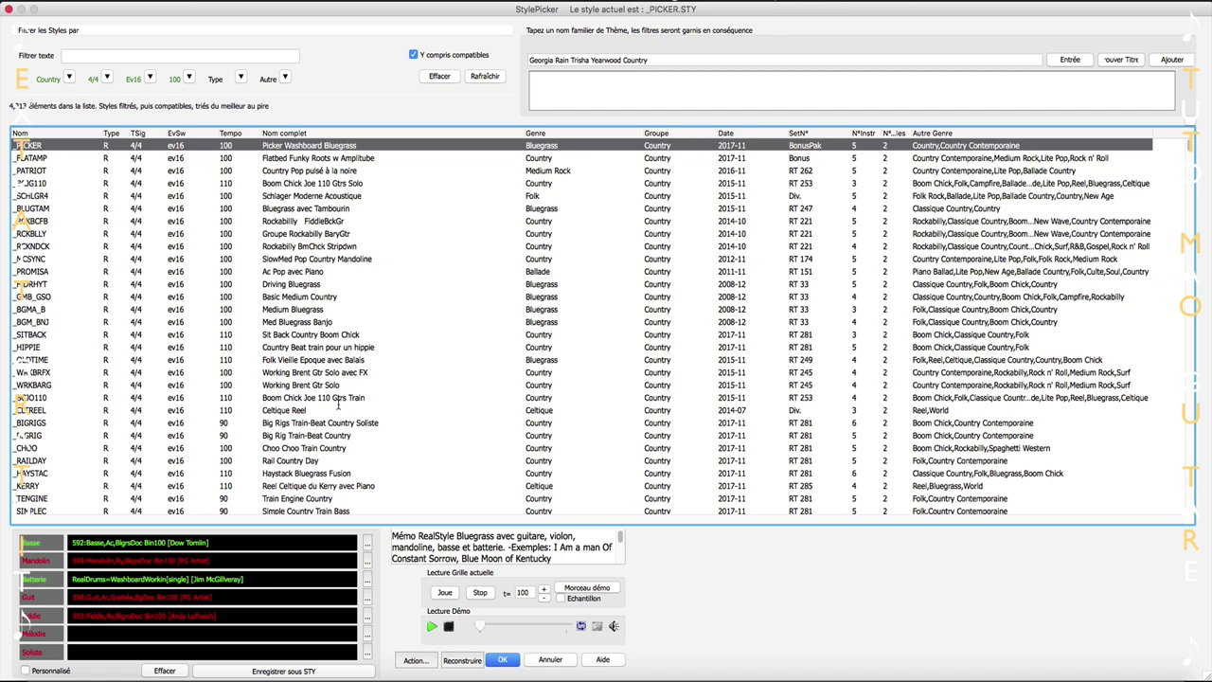
click(33, 272)
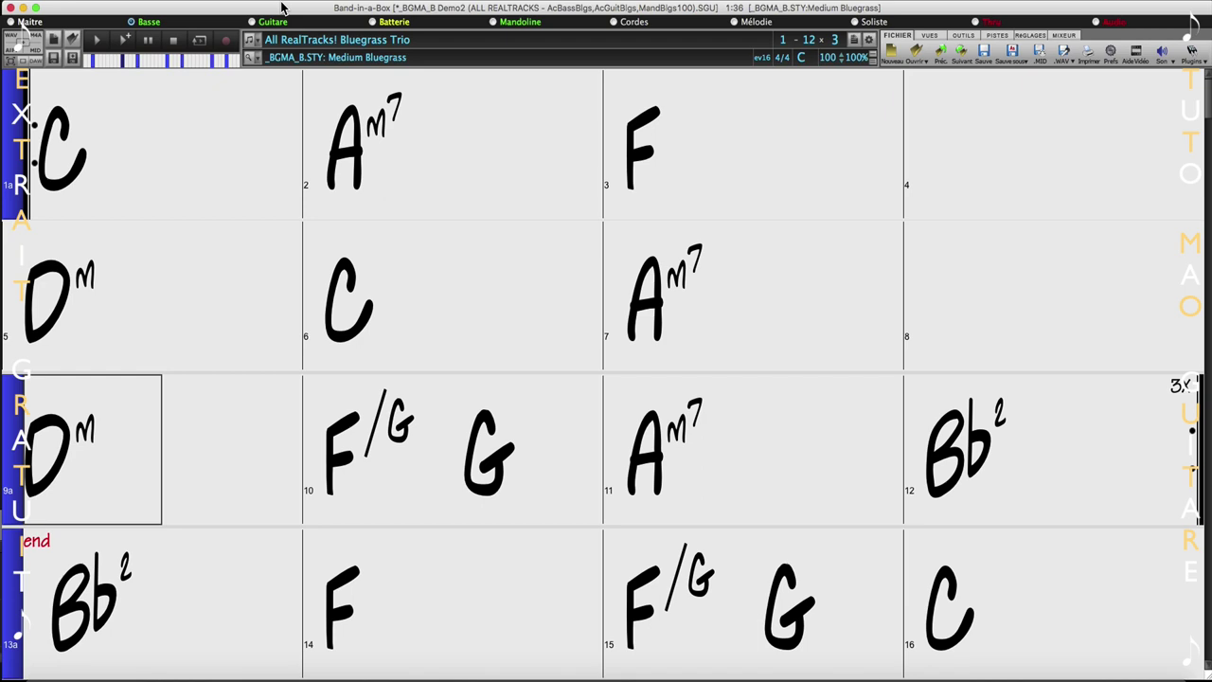
Open the options for rendering tracks to an audio file and examine the format and channel choices, keeping the .aif format.
click(1063, 57)
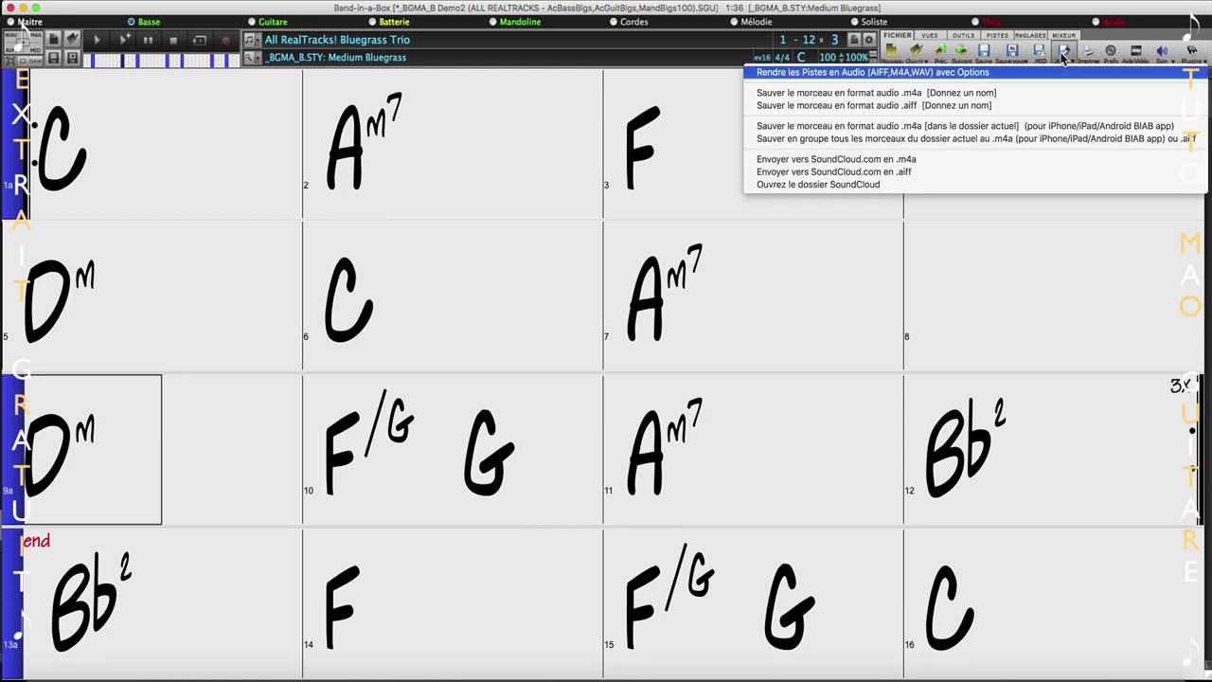
click(1052, 73)
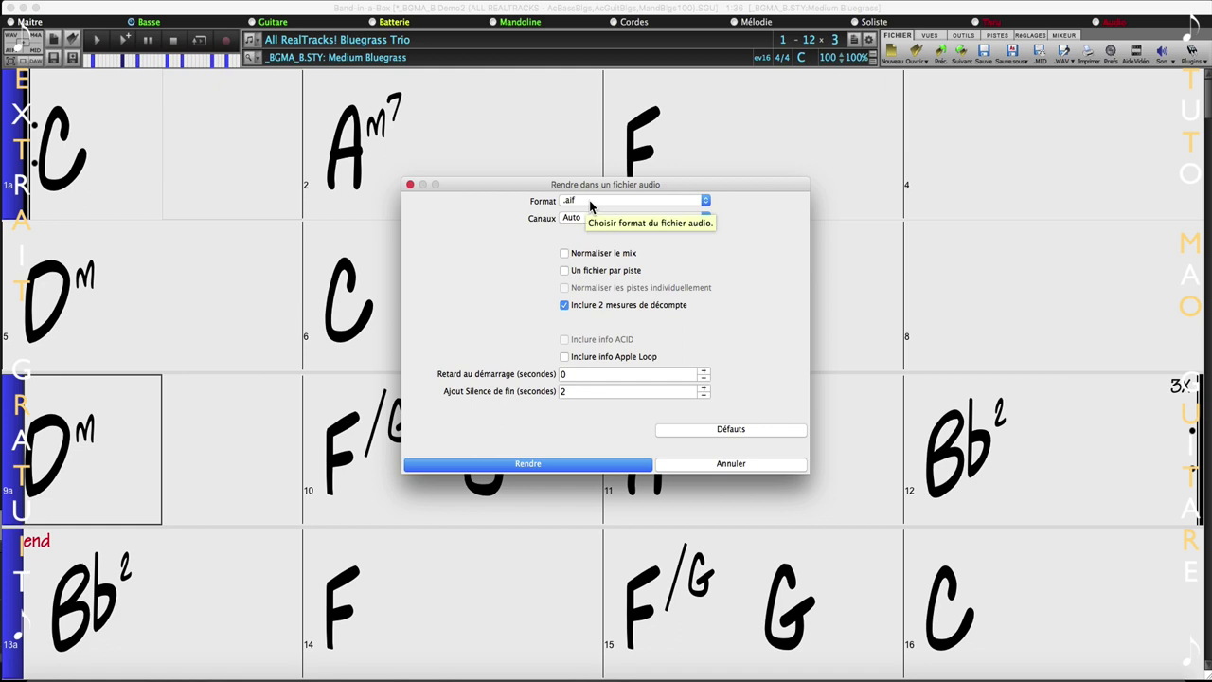
click(590, 200)
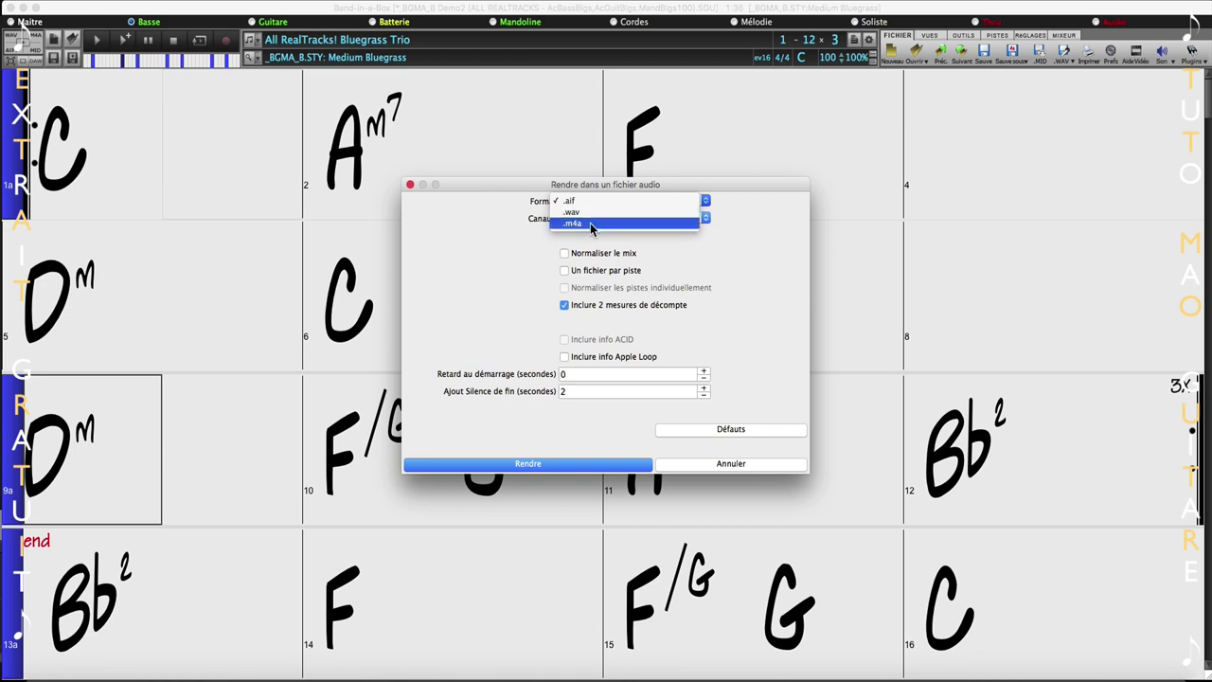
click(518, 249)
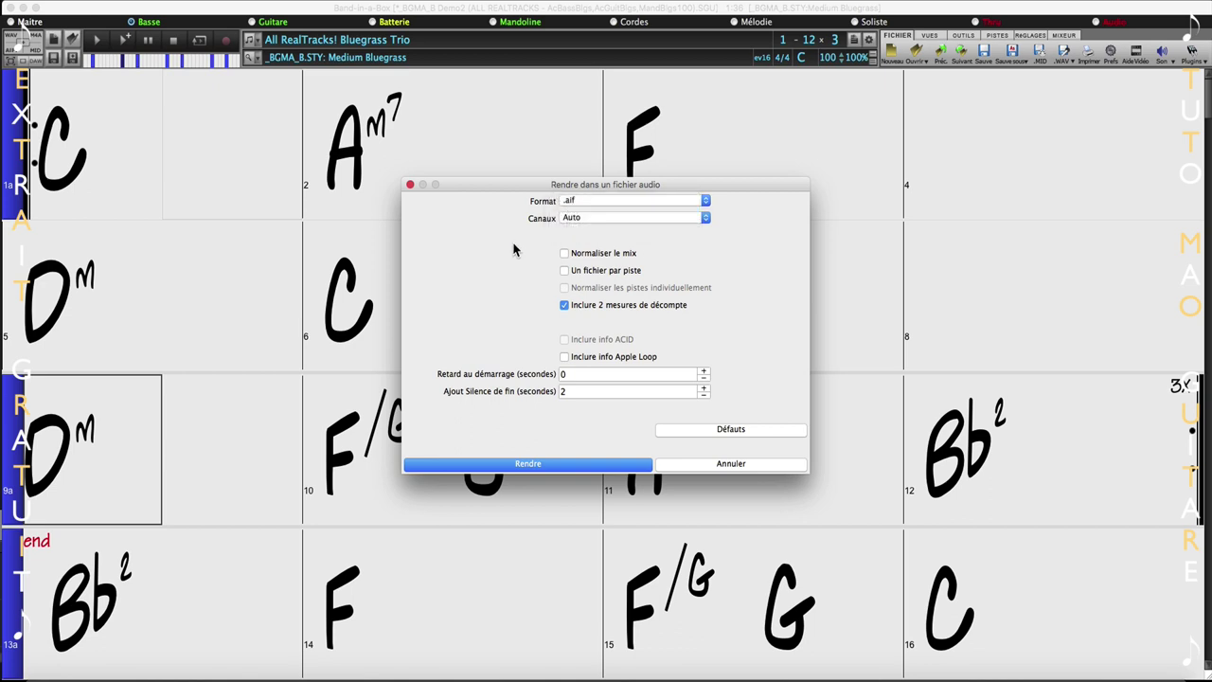
click(599, 217)
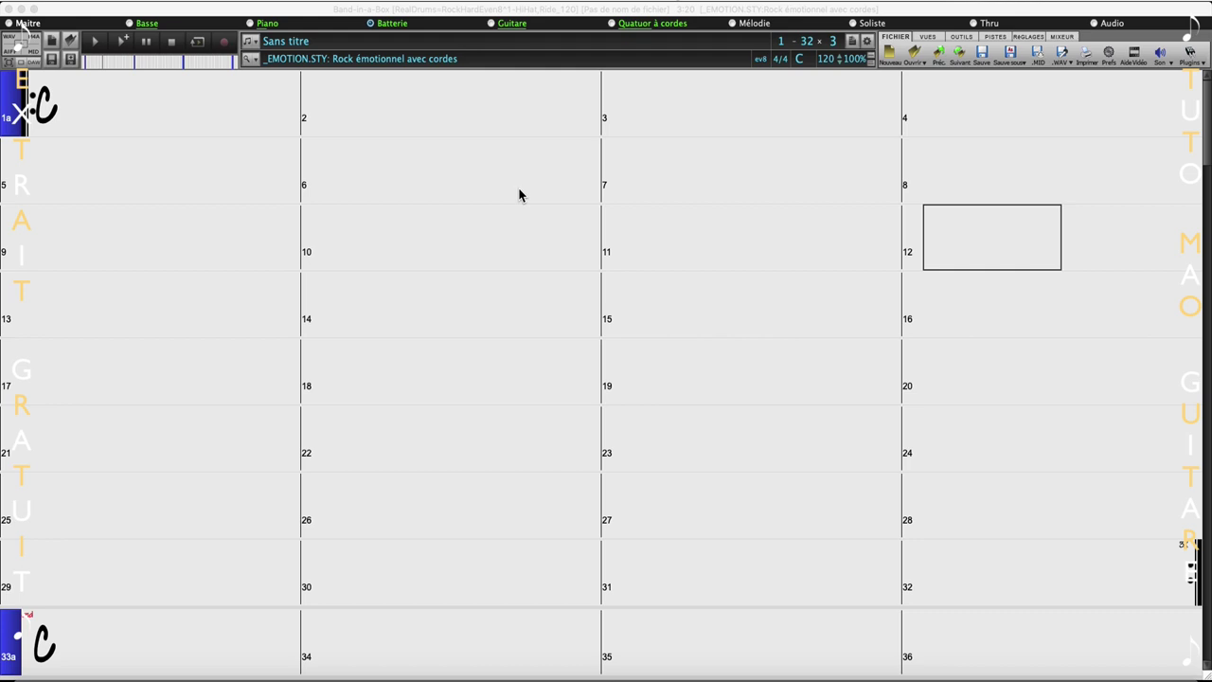
Open the quick list of RealDrums for the Batterie track and enlarge its window to show more entries.
click(393, 24)
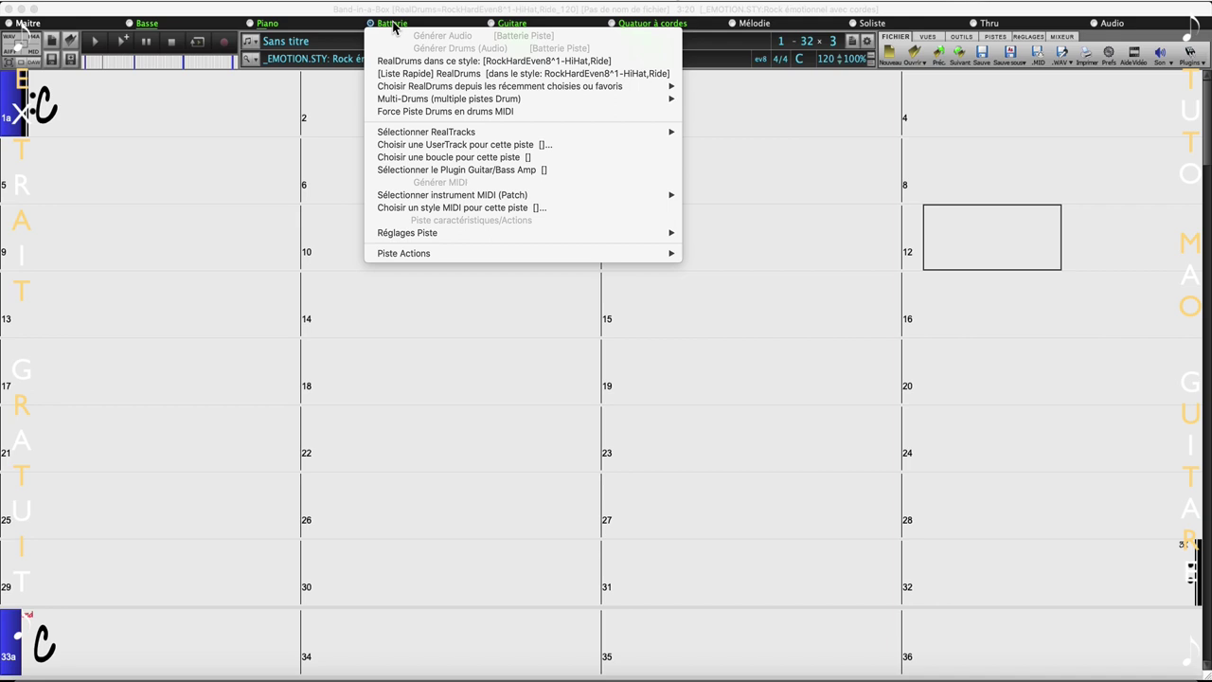
click(400, 74)
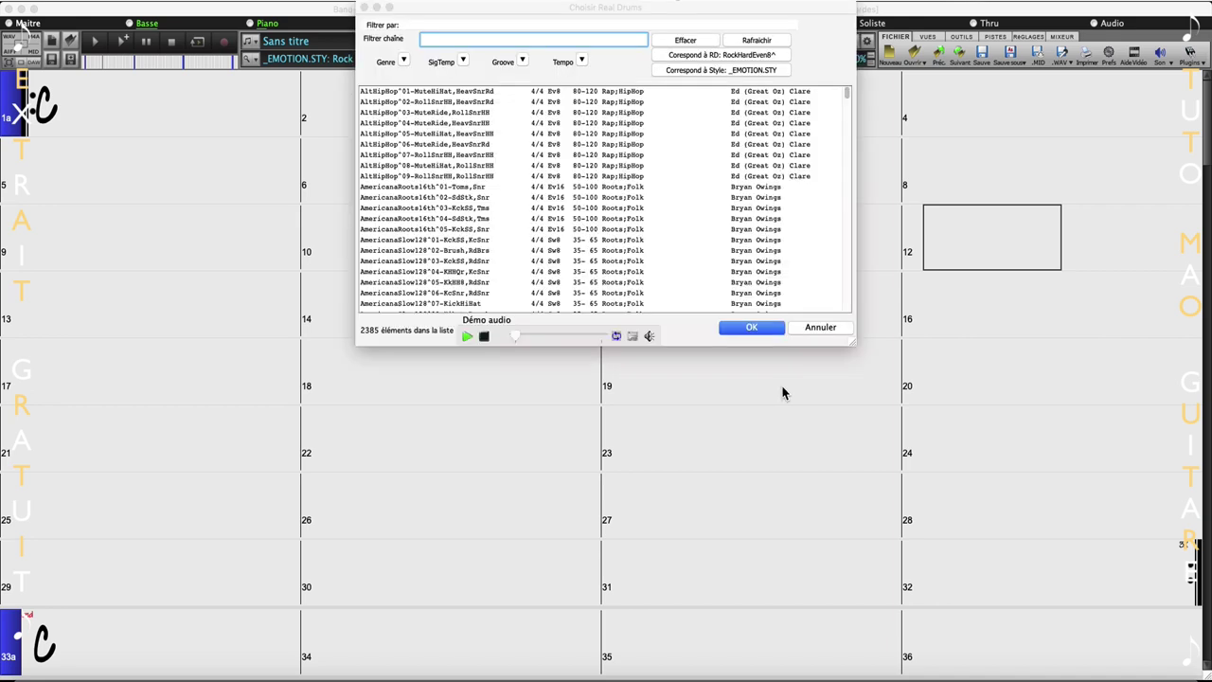
drag(852, 351, 994, 612)
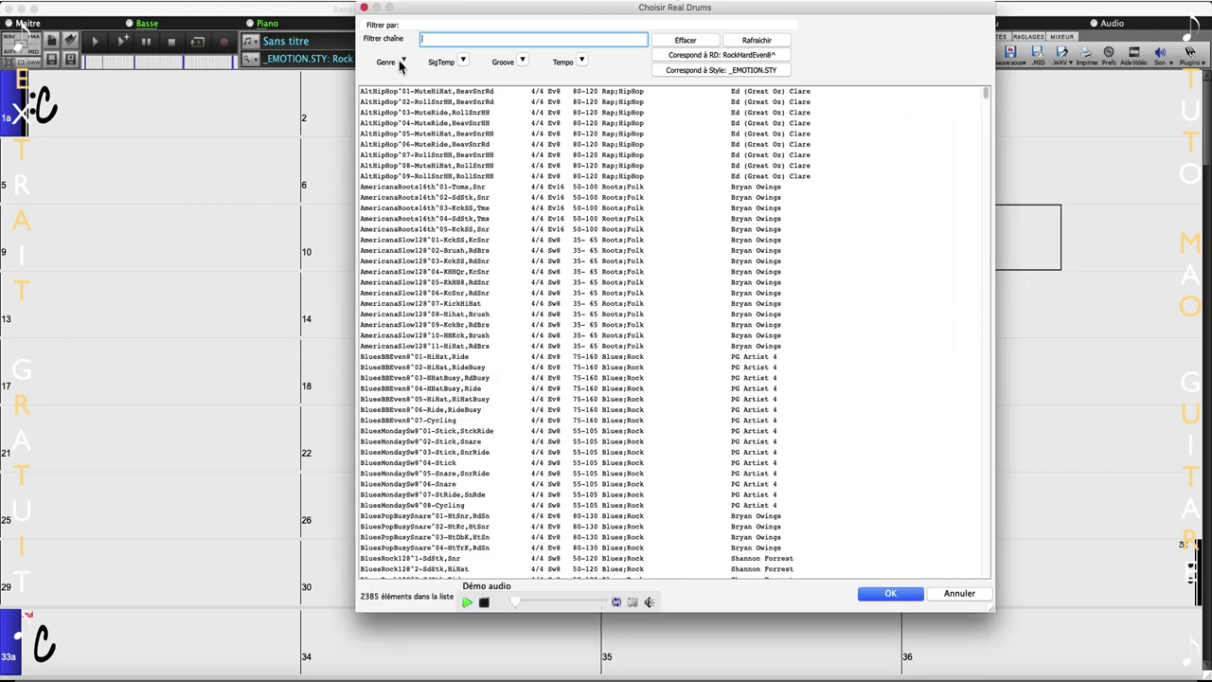
Filter the RealDrums list by the Pop/Rock genre and the 4/4 time signature.
click(404, 61)
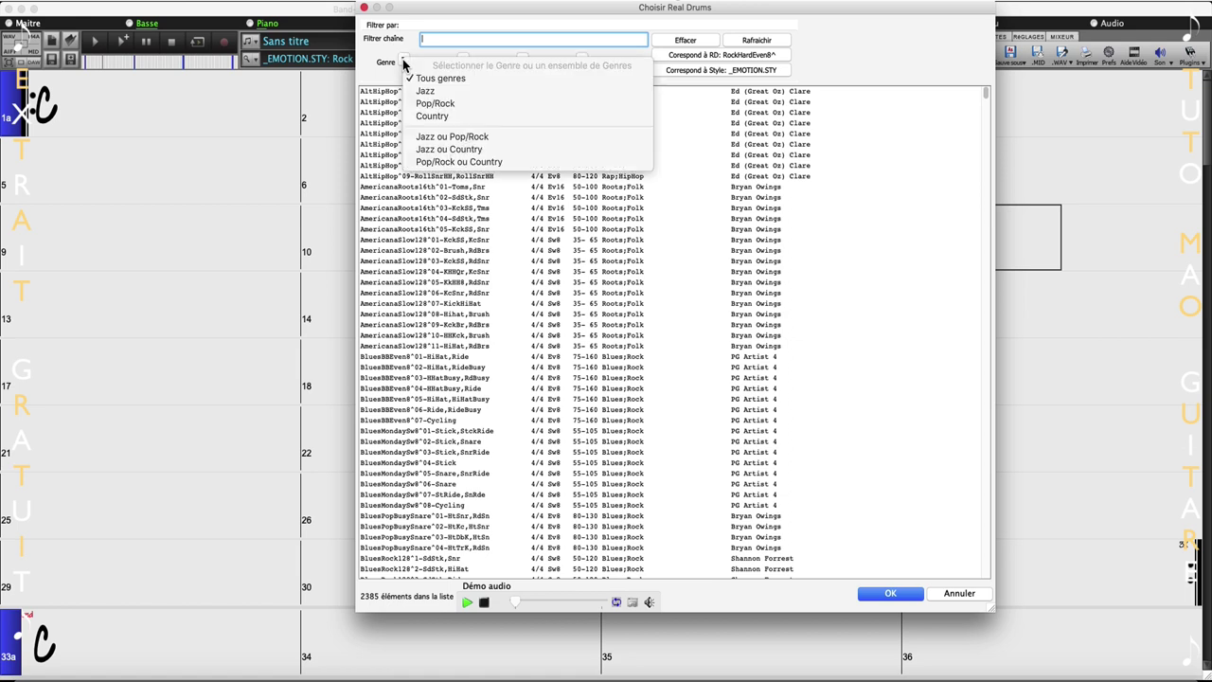
click(498, 98)
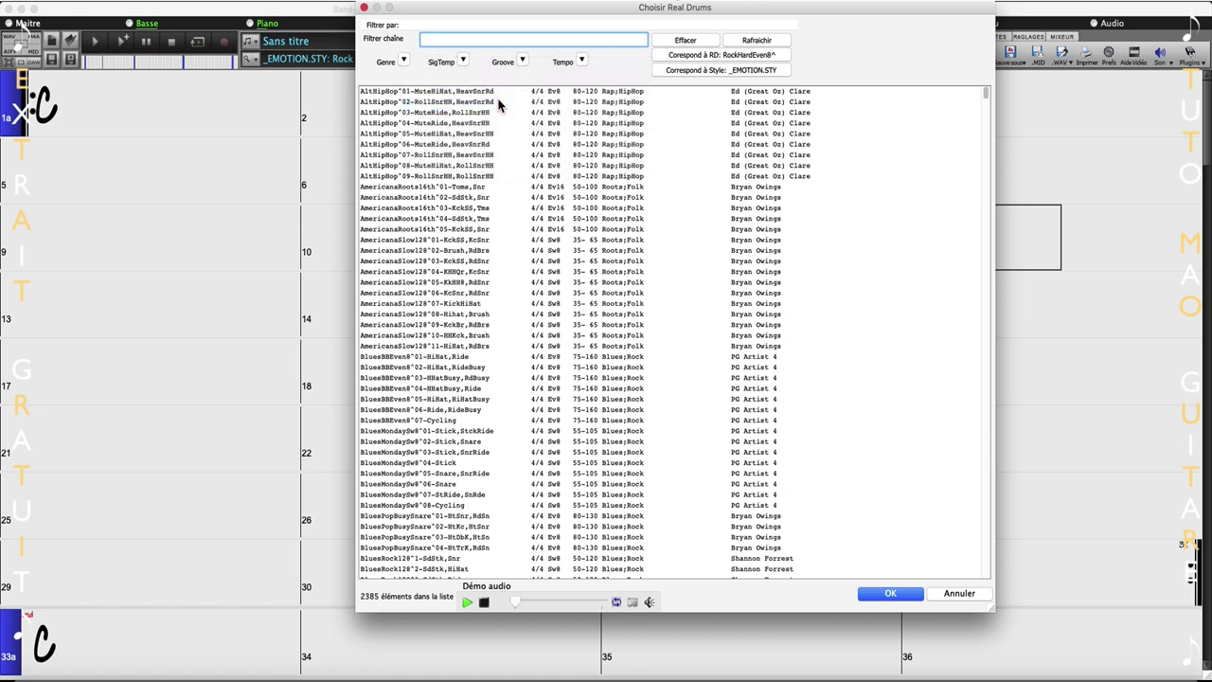
click(464, 62)
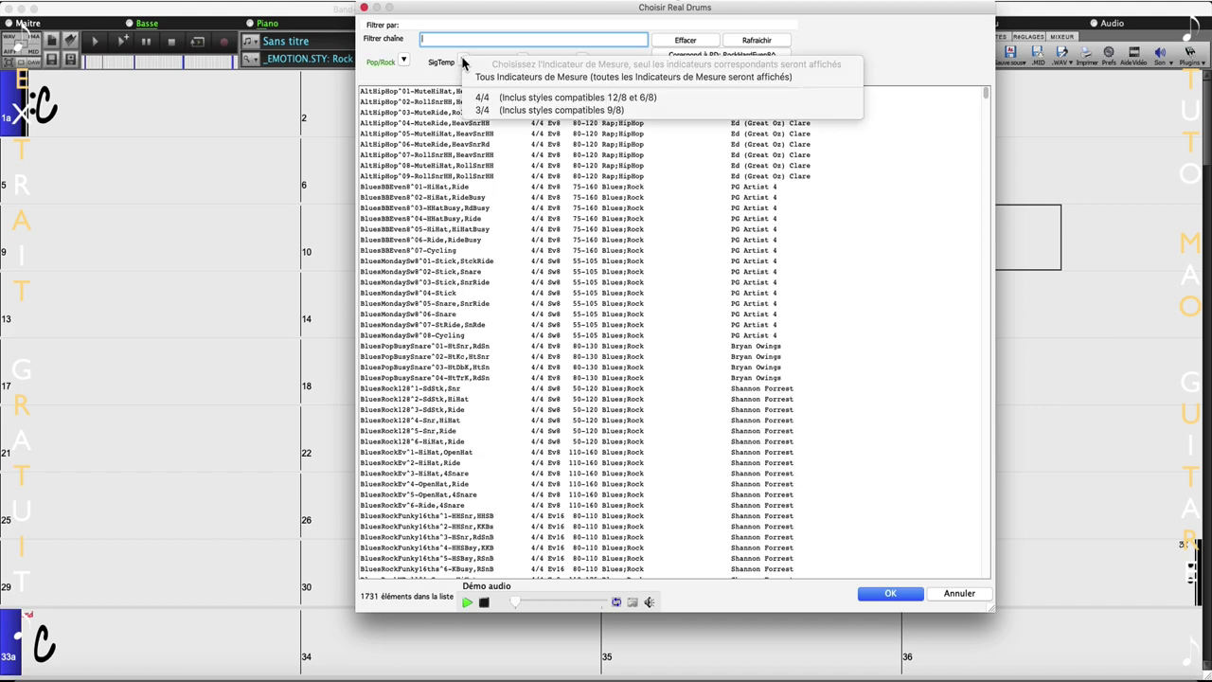
click(521, 96)
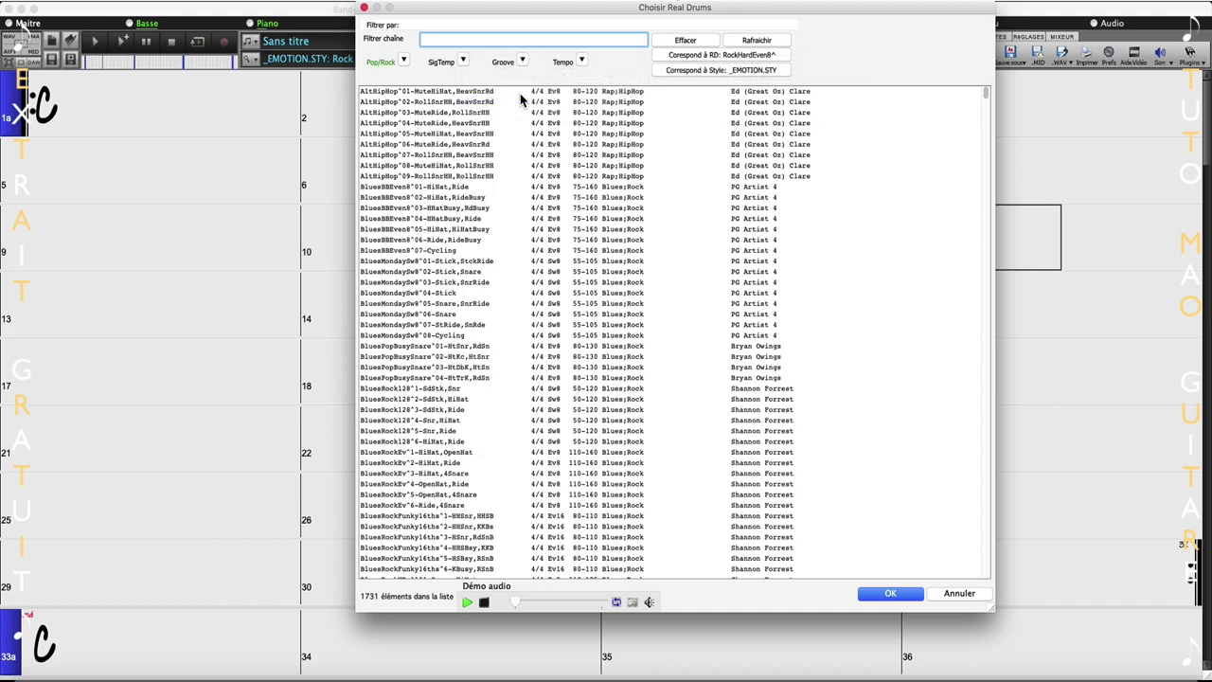
Filter the RealDrums list by the Ev16 (Even 16th) groove and the current song tempo of 120, and select CountryPopEv16^07-SSCH,SnrCHV2.
click(522, 62)
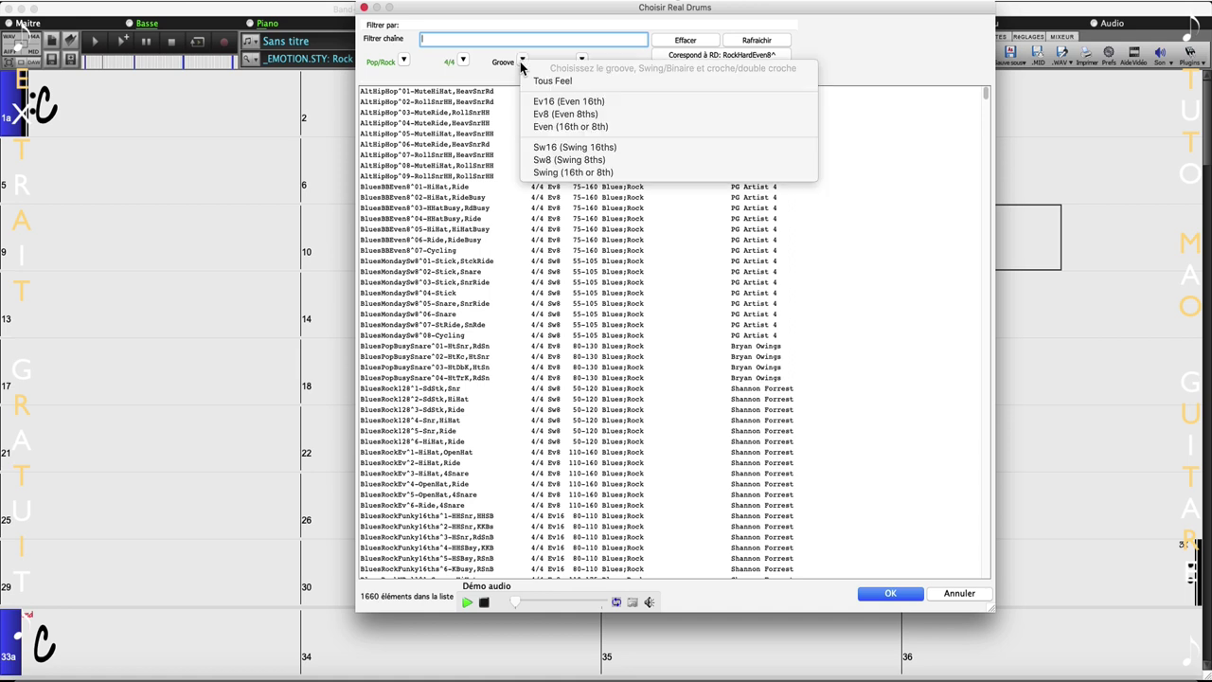
click(573, 102)
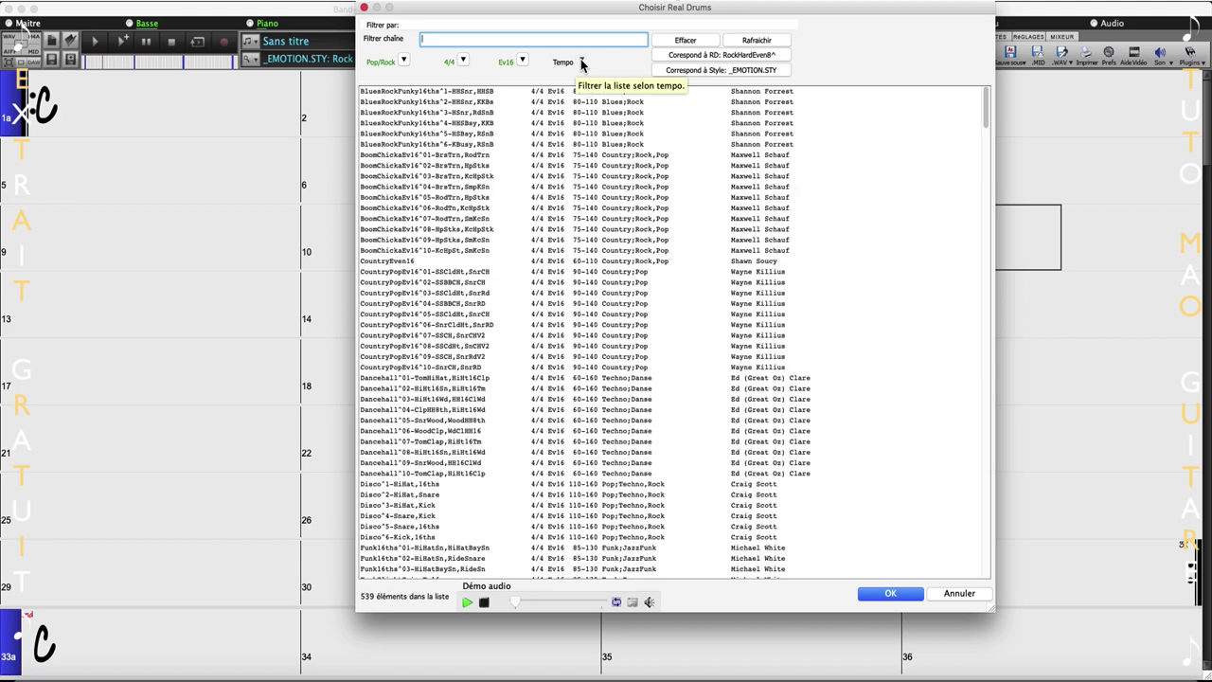
click(582, 62)
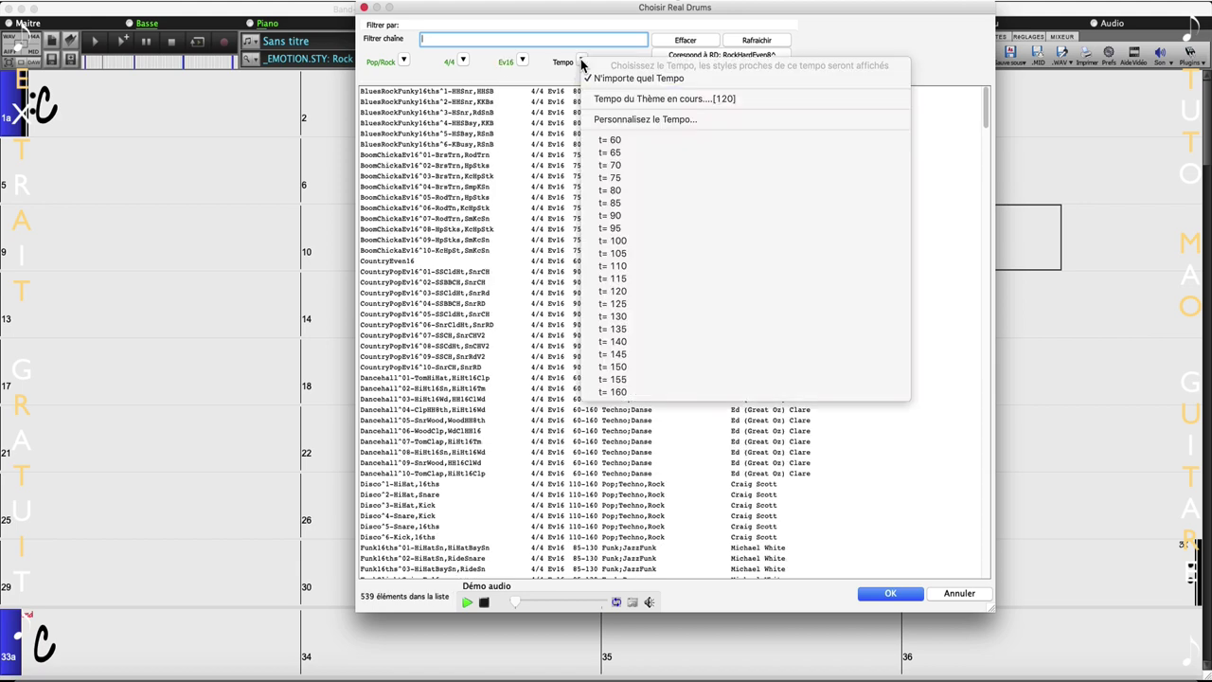
click(611, 98)
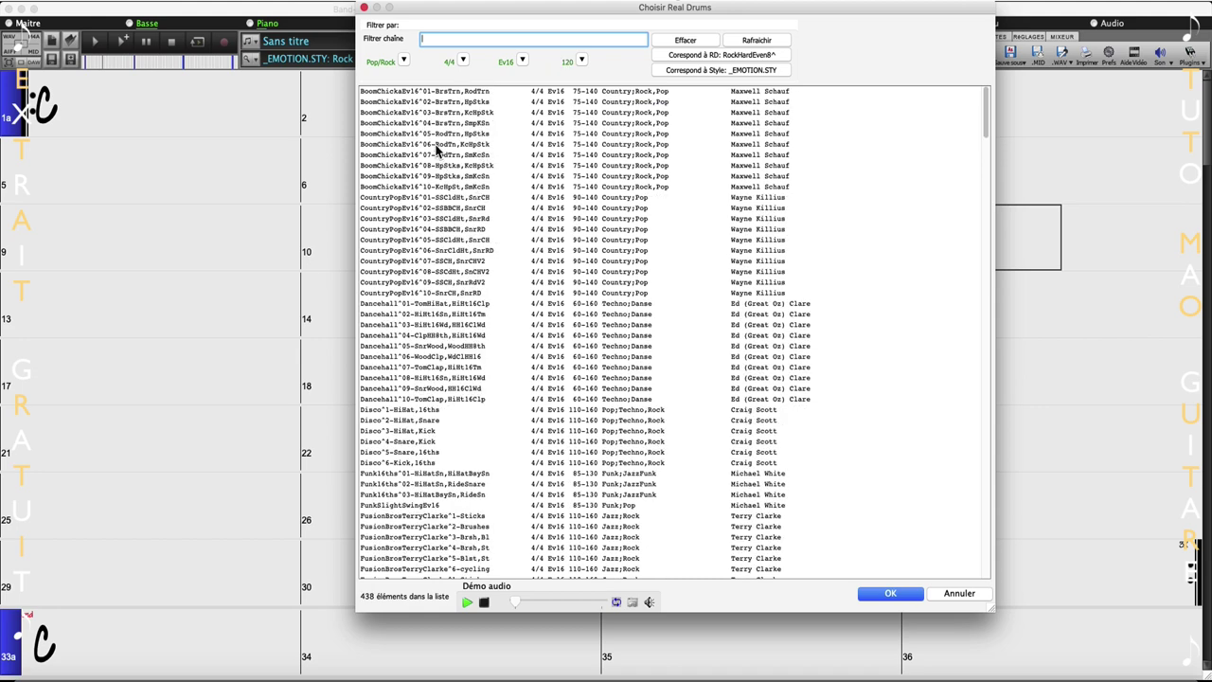
click(438, 144)
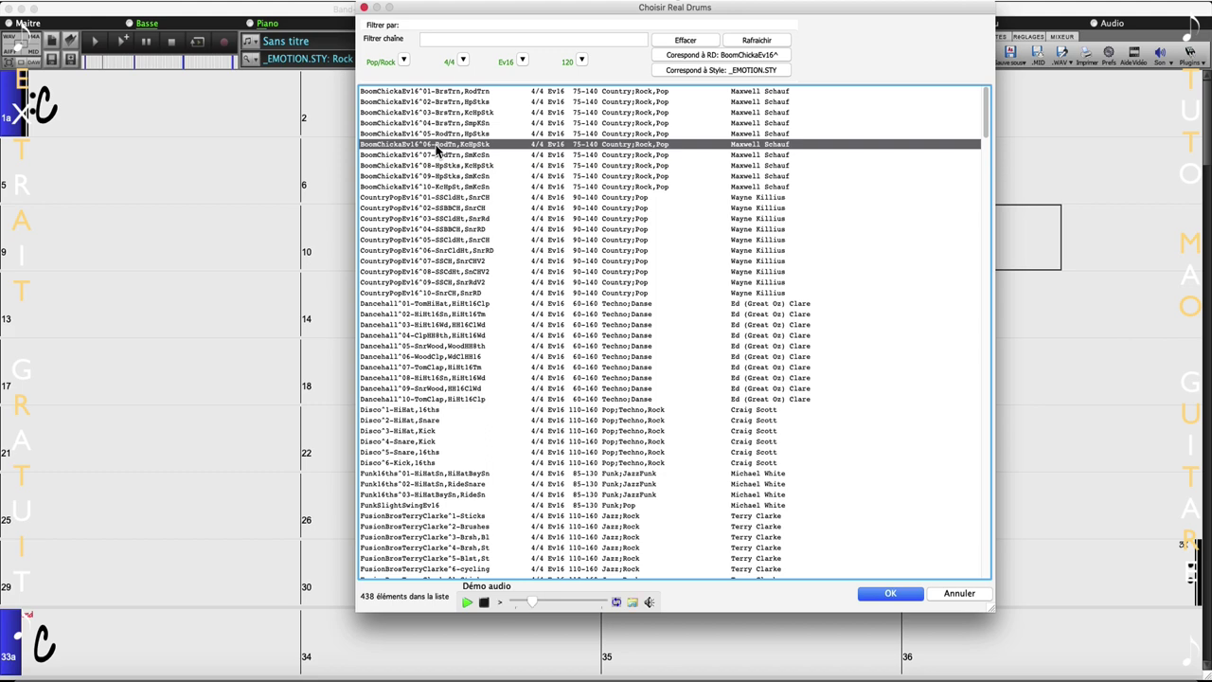
click(445, 260)
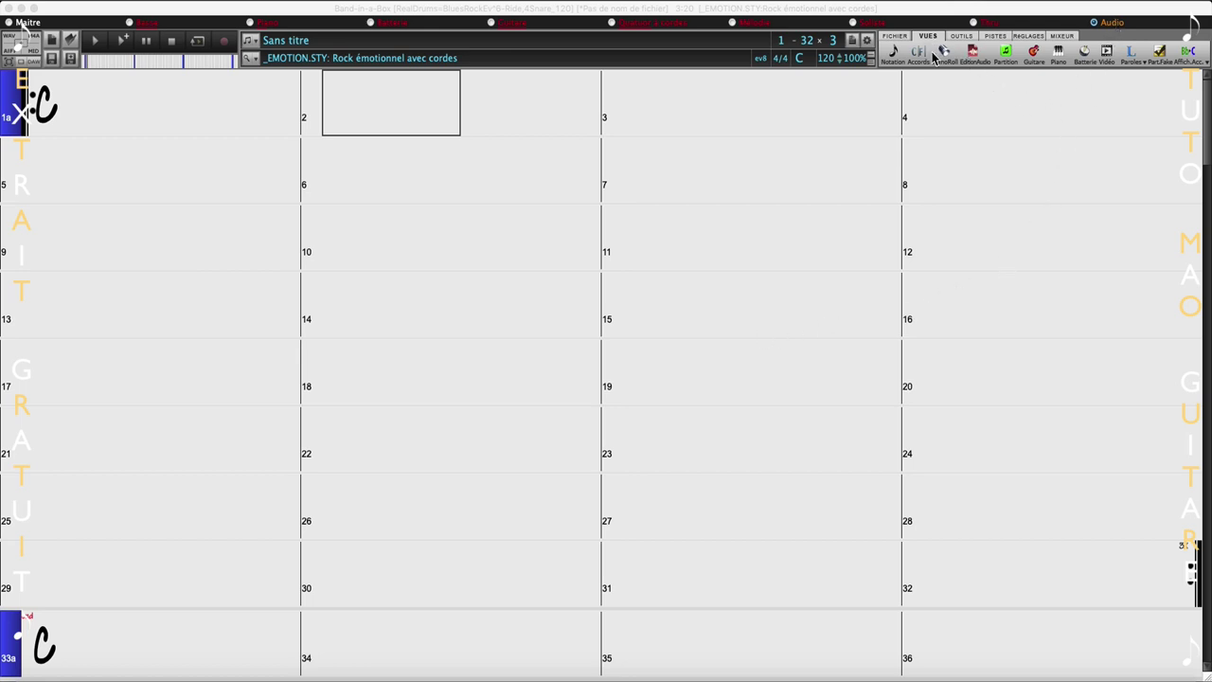
Open the drum recording on the Audio track in the audio editor and play it back.
click(971, 53)
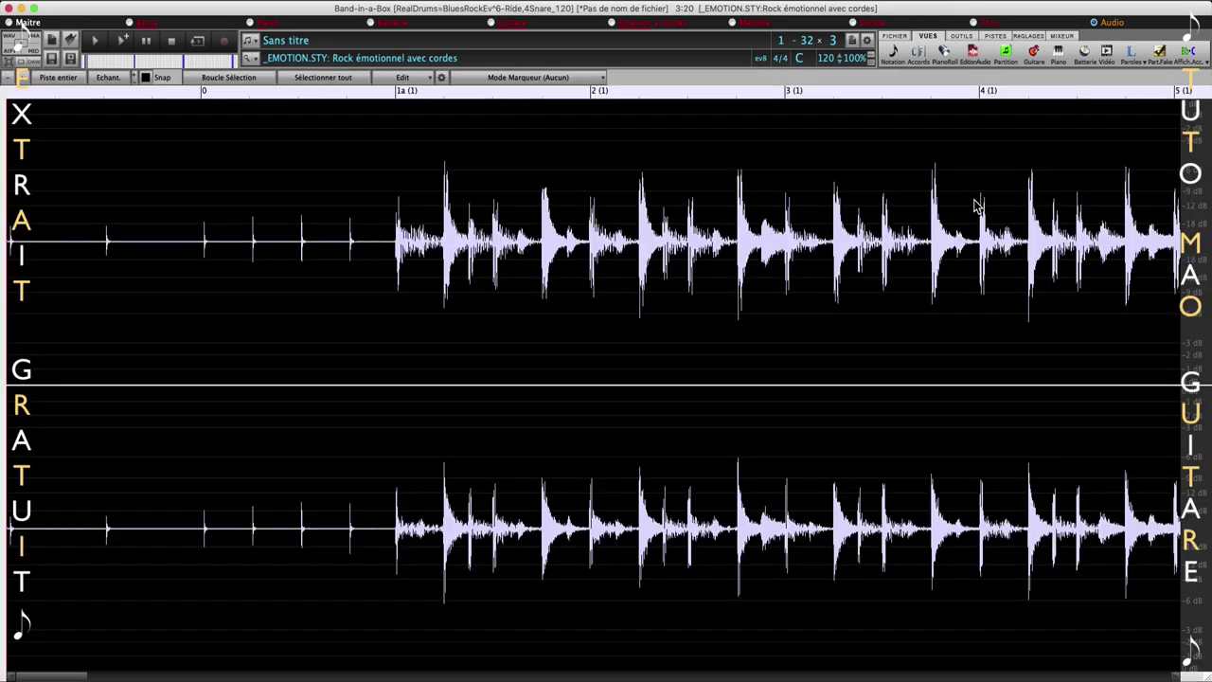
click(101, 40)
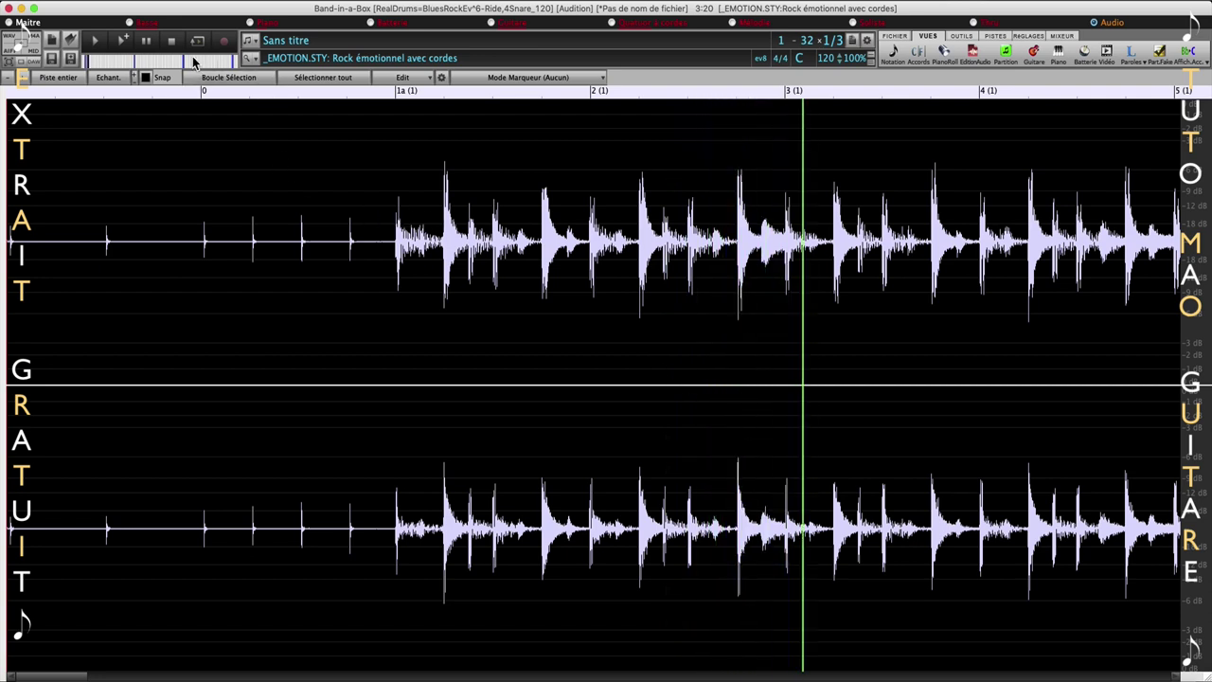
Try selecting stretches of the waveform, such as from just before bar 1 to late in bar 2, and clear the selection.
click(351, 335)
mouse_move(351, 333)
mouse_down()
mouse_move(596, 360)
mouse_move(755, 360)
mouse_up()
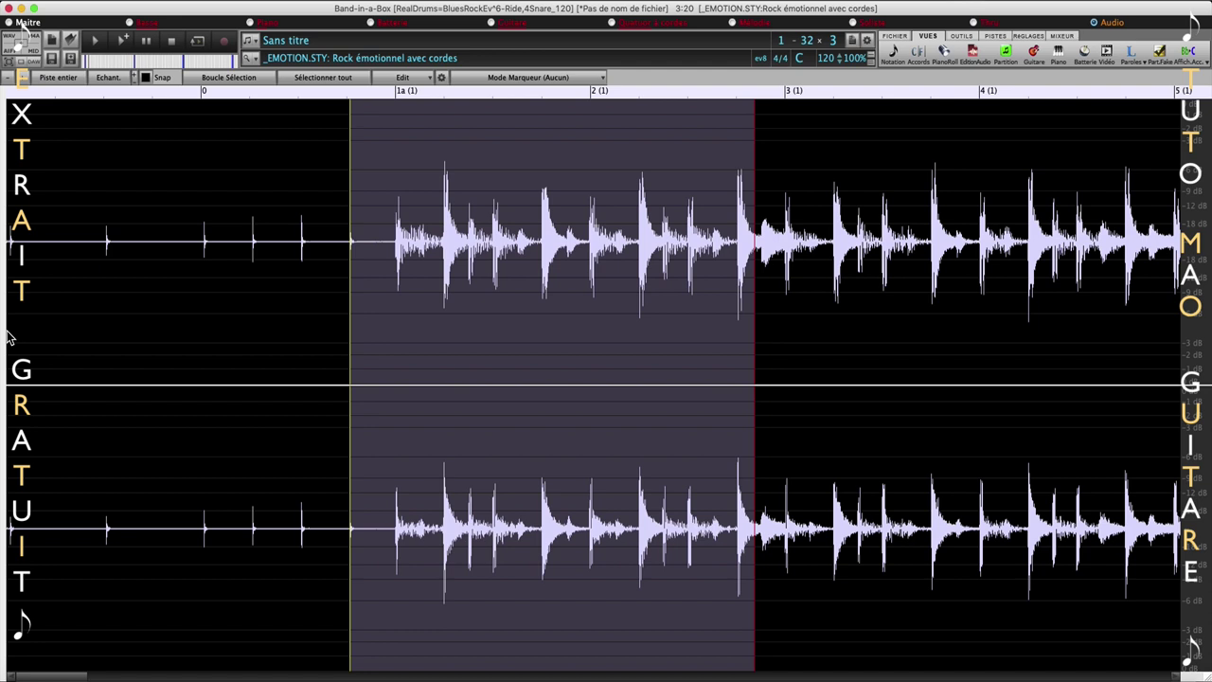
drag(11, 336, 564, 356)
click(630, 355)
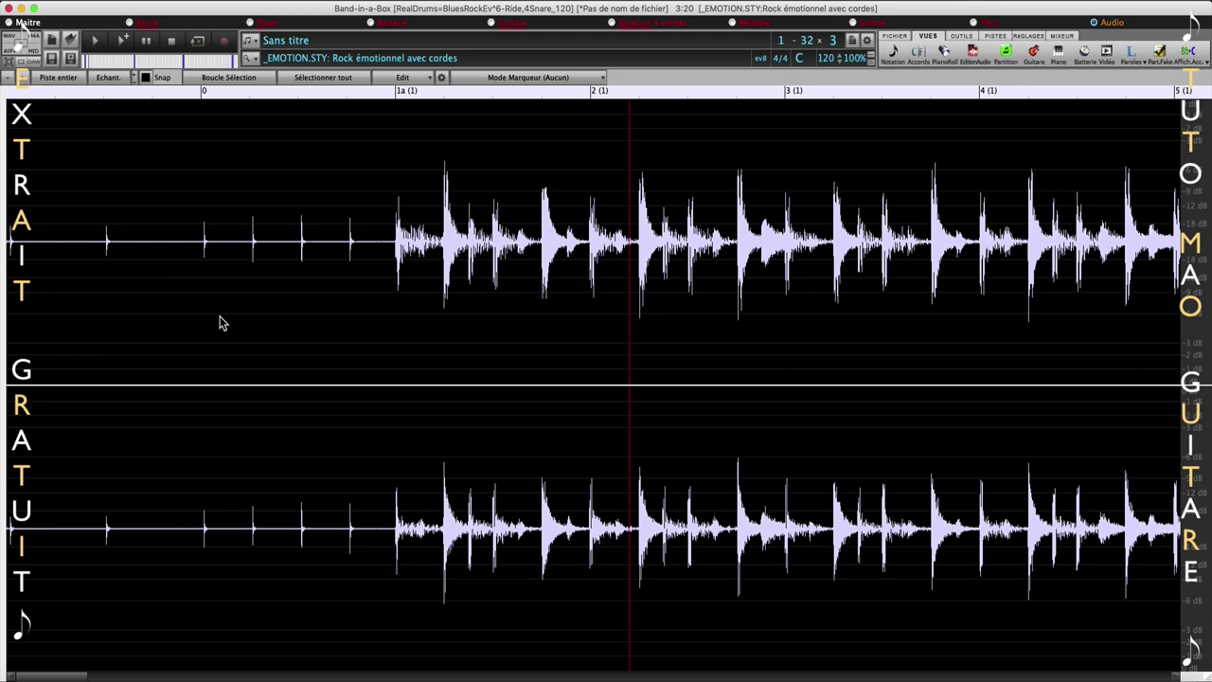
Examine the audio editor's marker mode choices and its editing commands such as silence, amplify, fades and transpose.
click(5, 82)
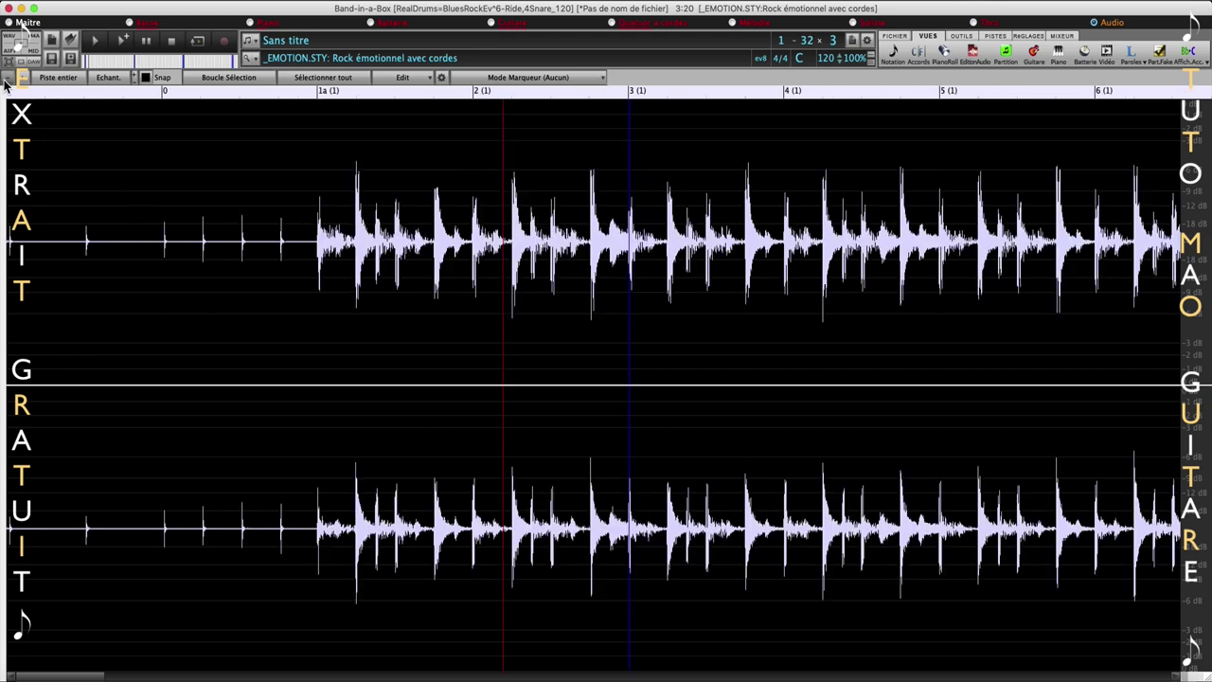
click(4, 83)
click(5, 82)
click(5, 83)
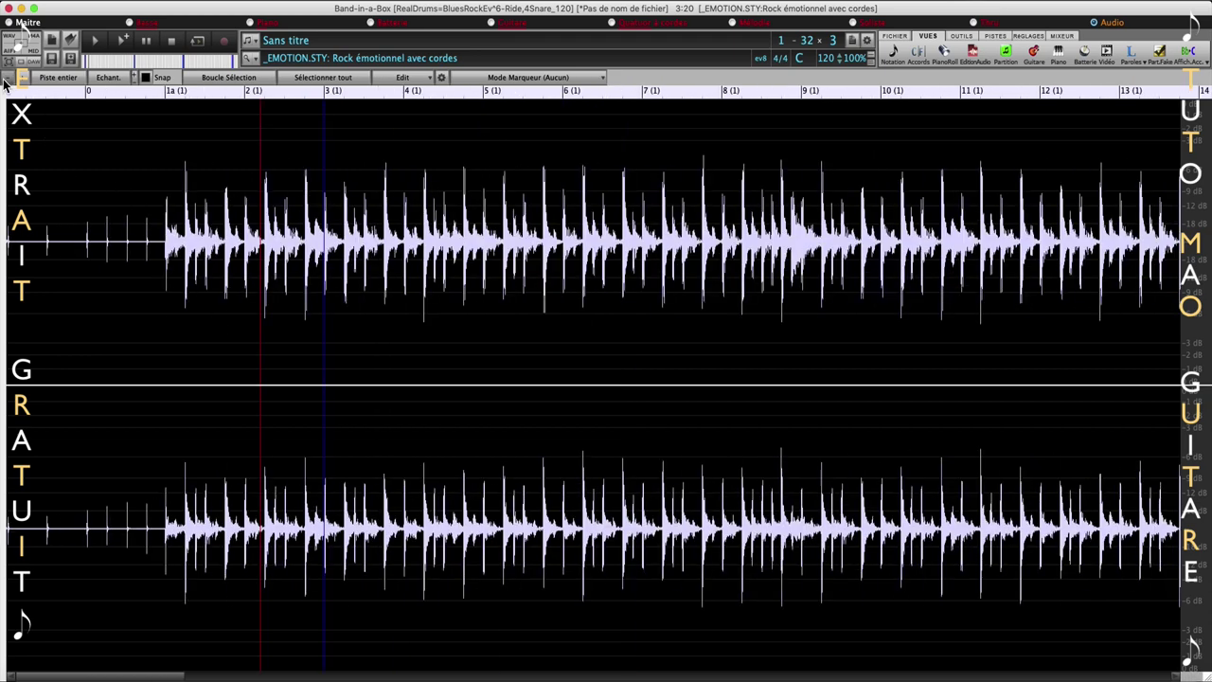
click(5, 83)
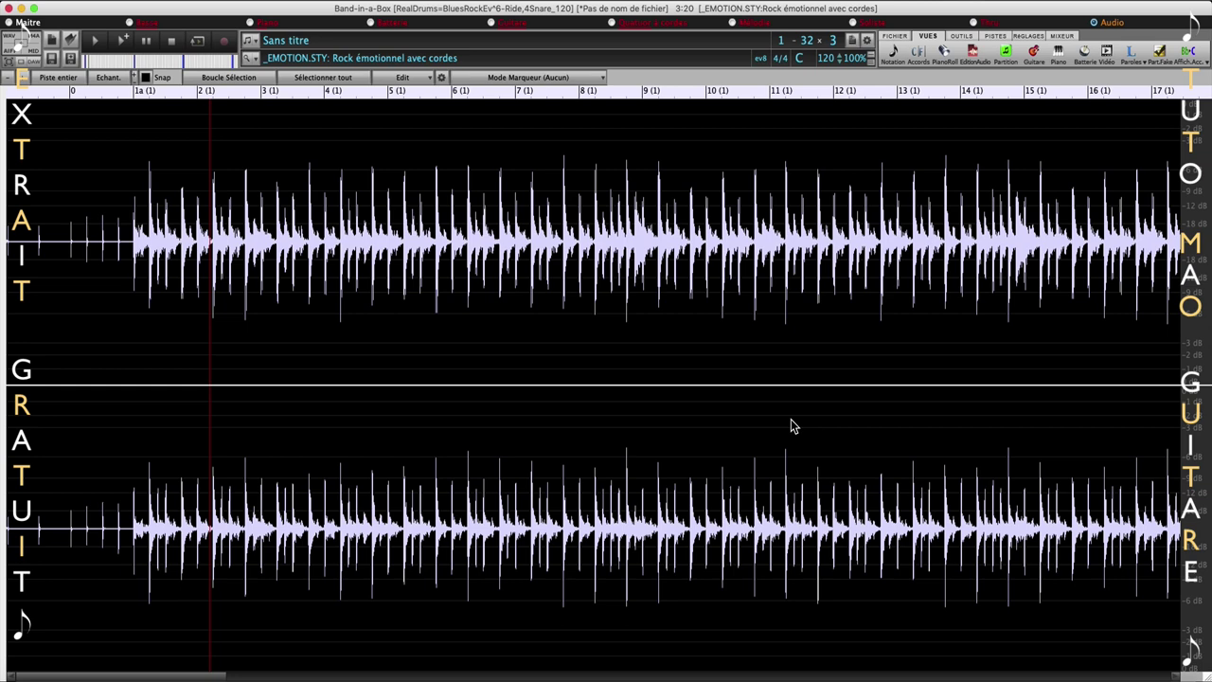
click(557, 78)
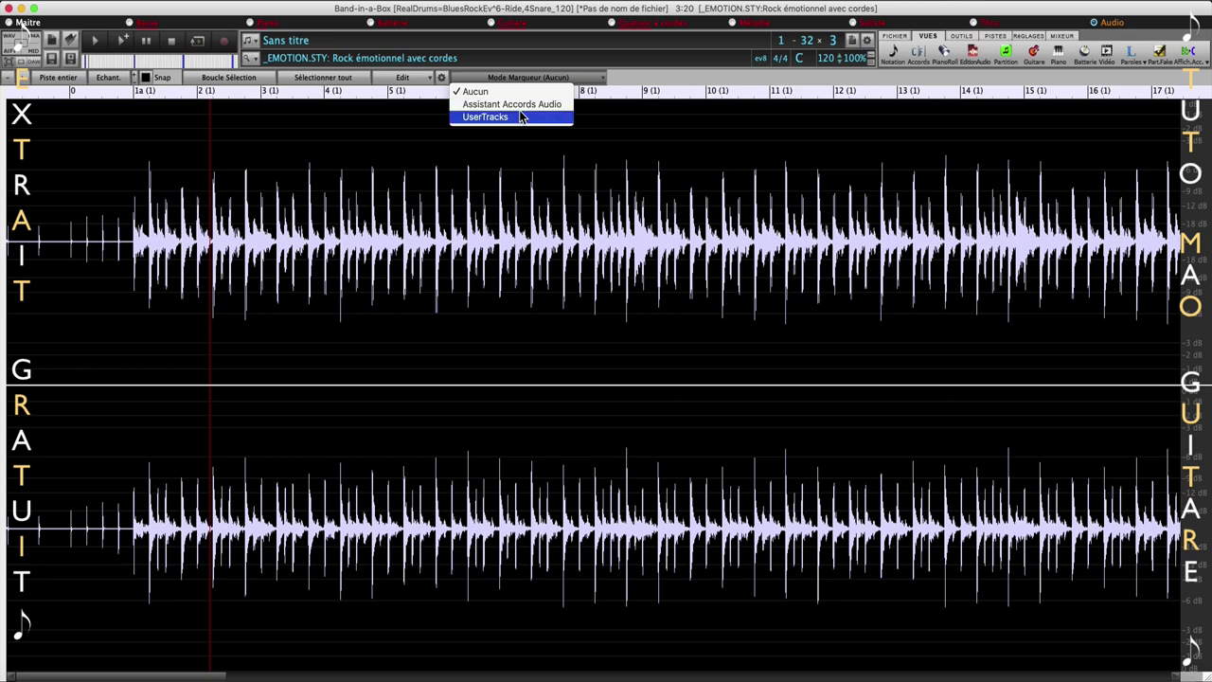
click(630, 85)
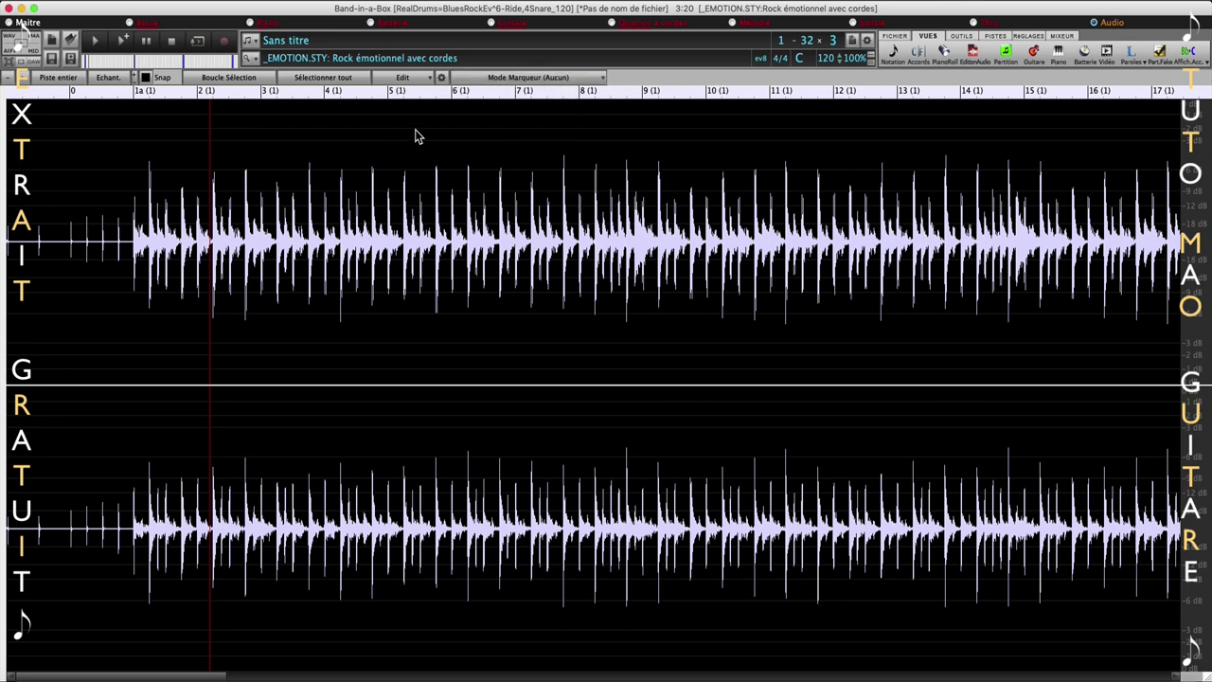
click(407, 78)
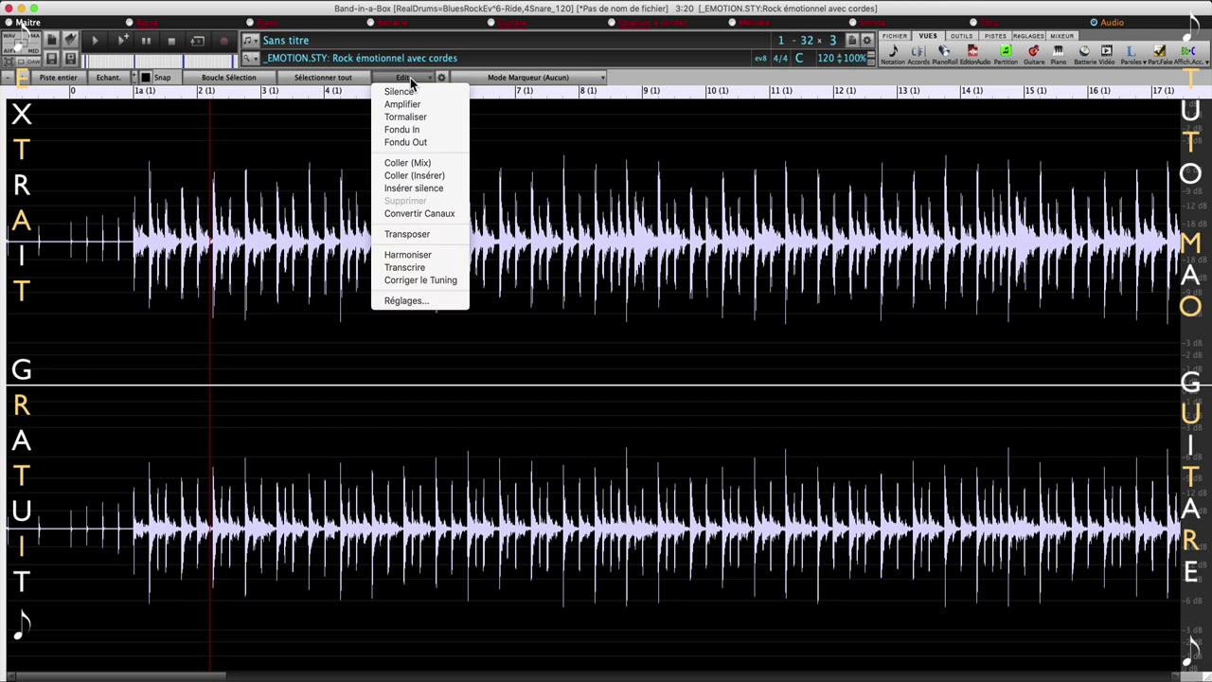
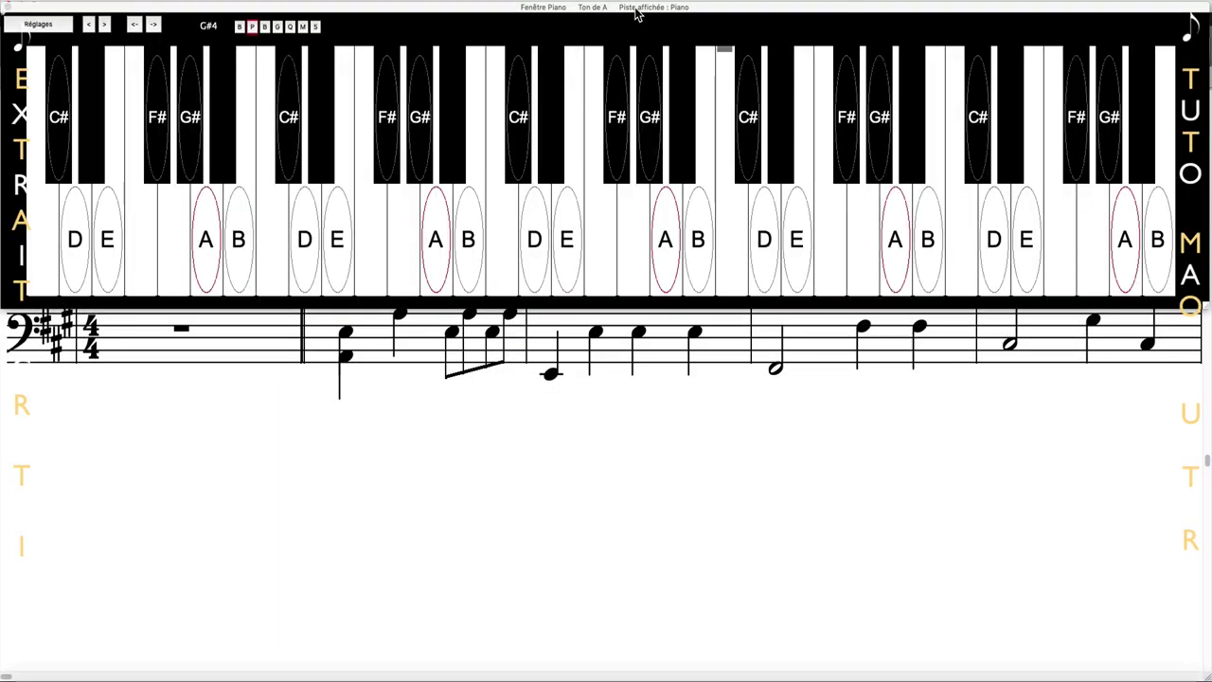
Move the piano keyboard window down so it sits below the notation staff.
drag(634, 11, 644, 388)
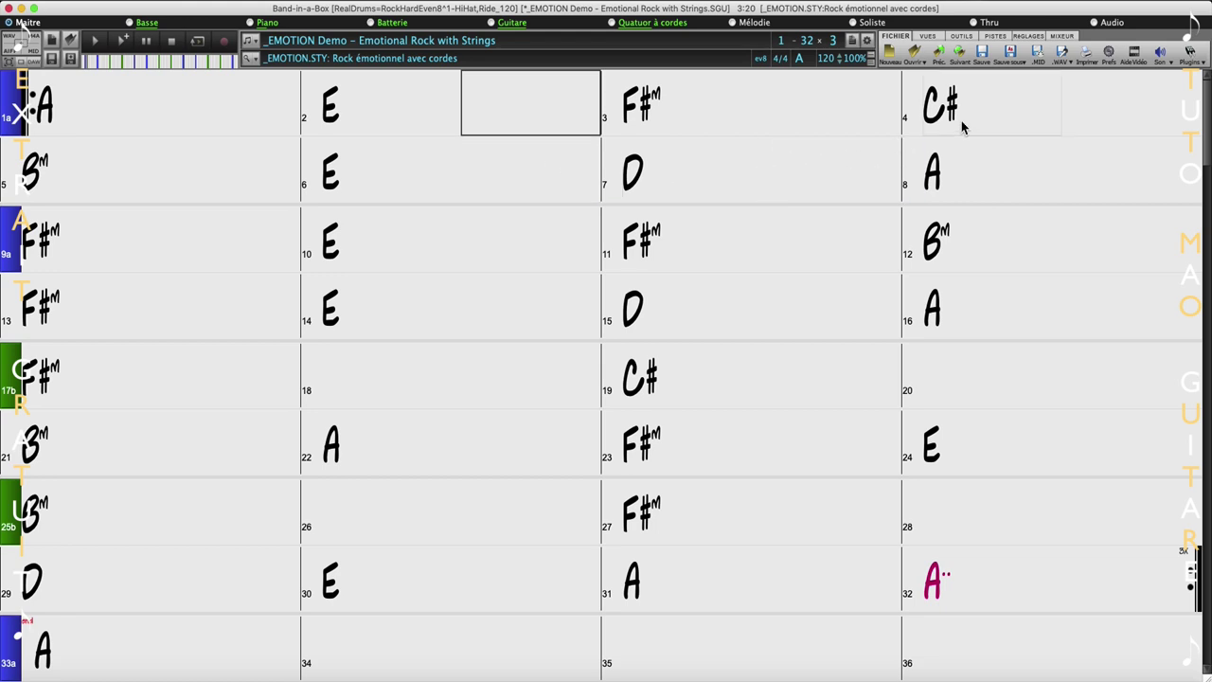
Try the command for opening a MIDI file on the Mélodie track and leave it.
click(919, 56)
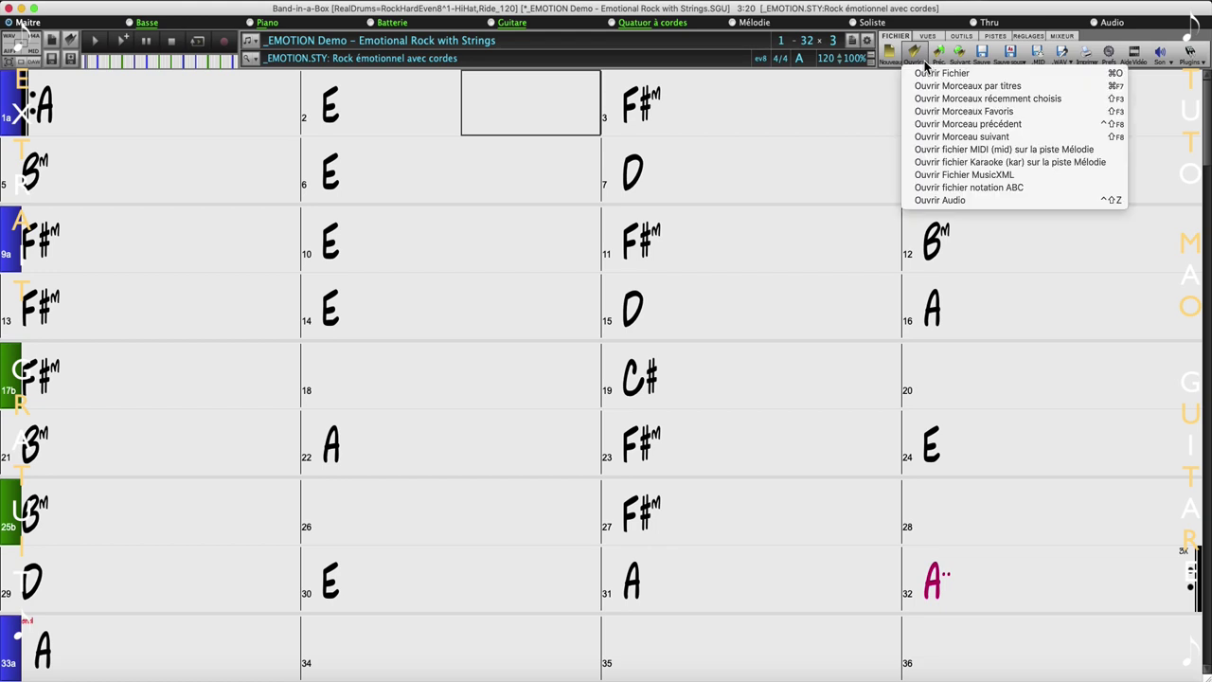
click(953, 154)
key(Return)
key(Escape)
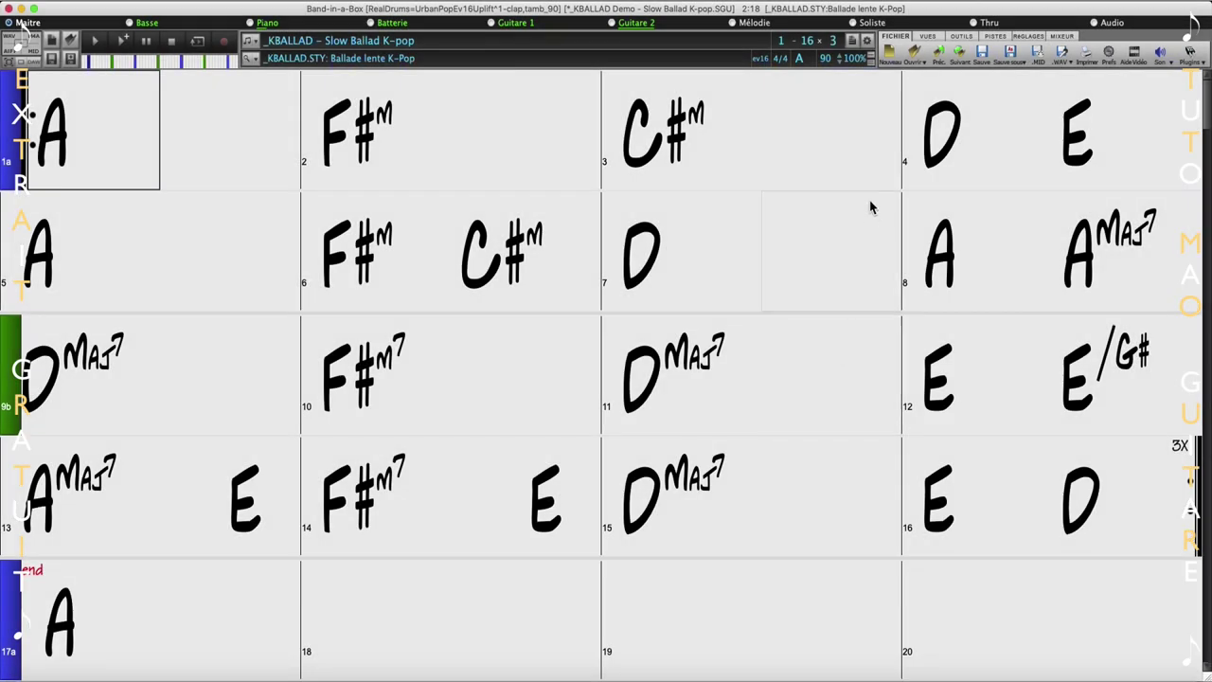
Open the notation view for the _KBALLAD slow ballad demo.
click(929, 36)
click(894, 52)
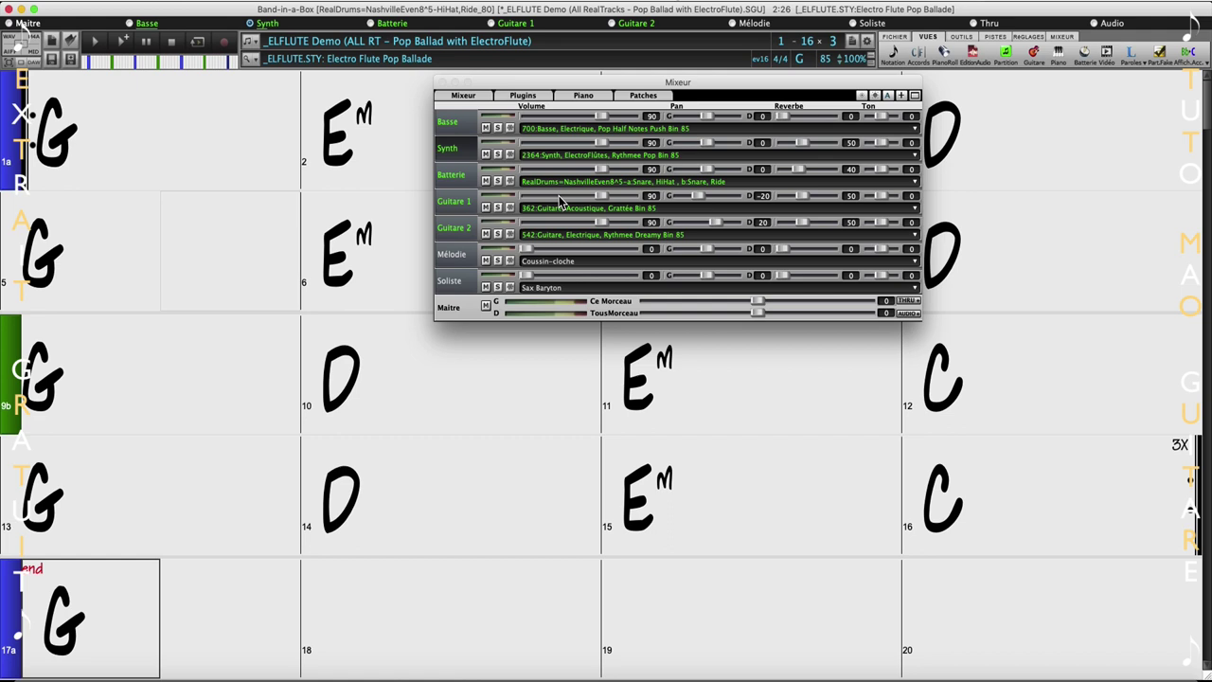
Open the RealTracks selection for the Basse track and select Guitare, Electrique, Soliste Ballade Jazz Sw 85.
click(581, 133)
mouse_move(581, 155)
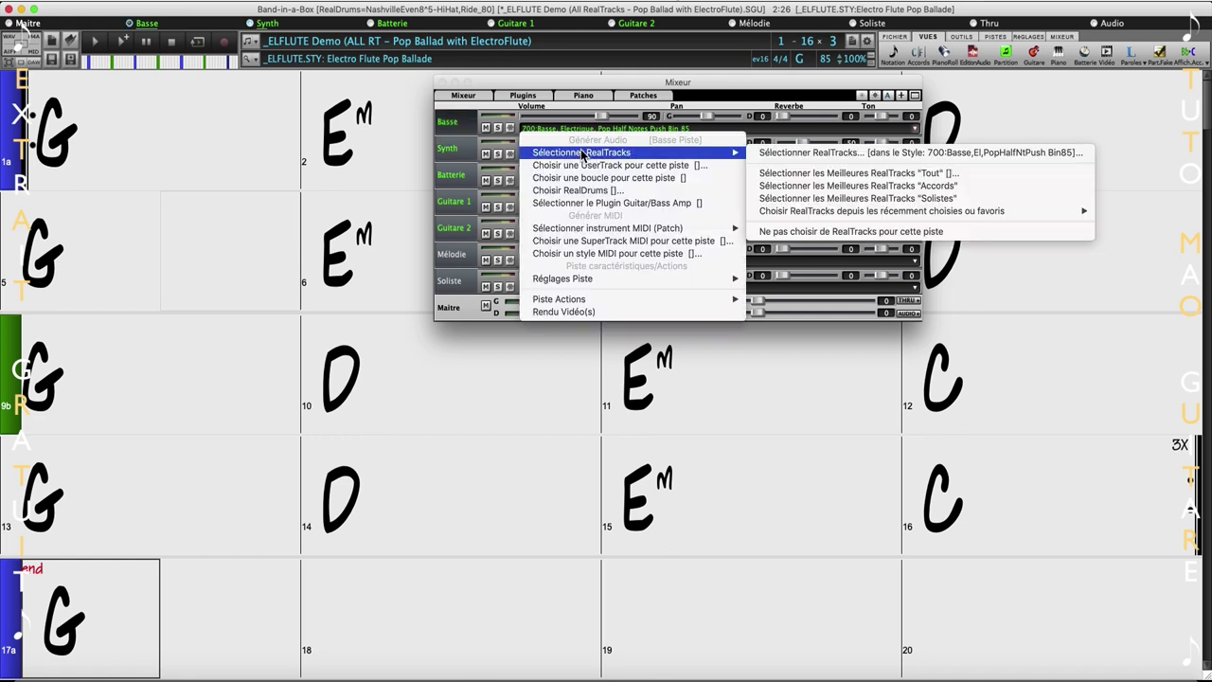
click(778, 154)
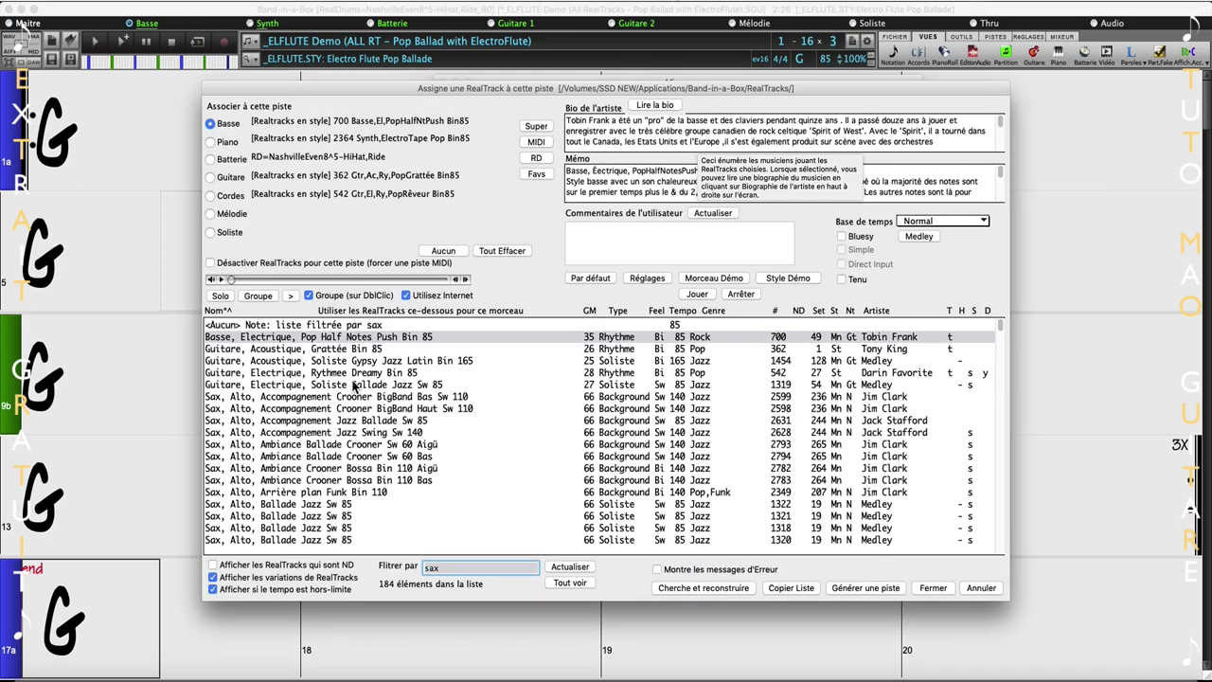
click(302, 387)
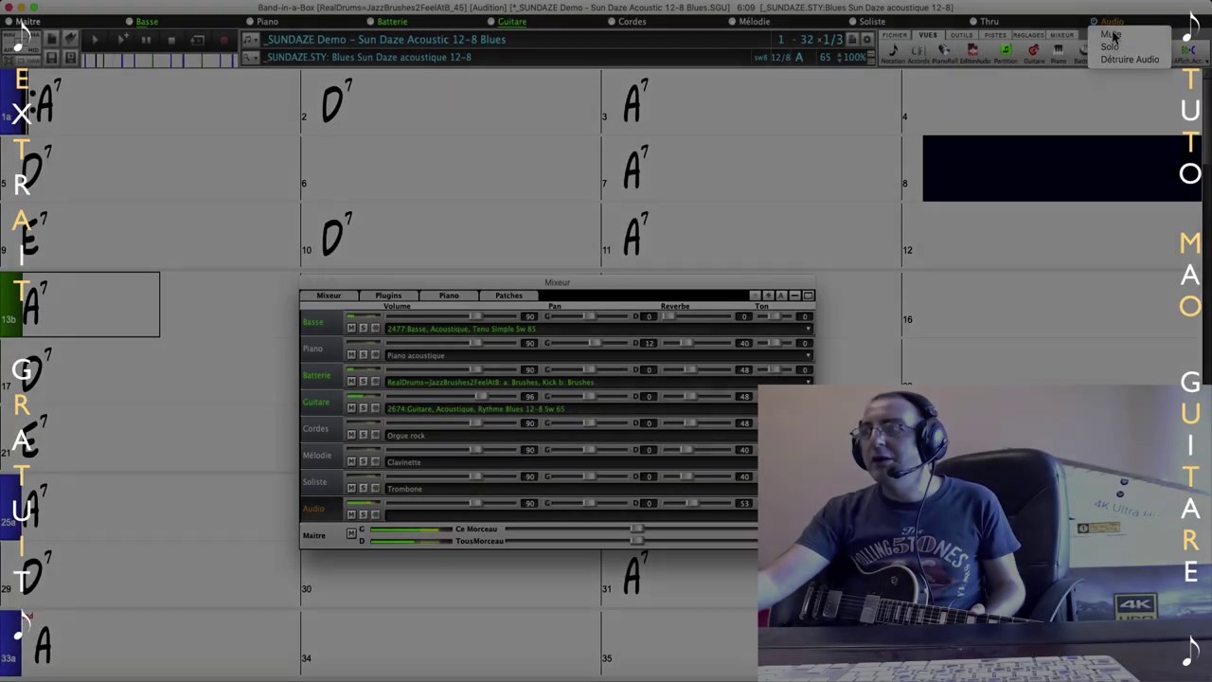
Solo the Audio track while setting its reverb to 41, and turn its solo off.
click(1111, 47)
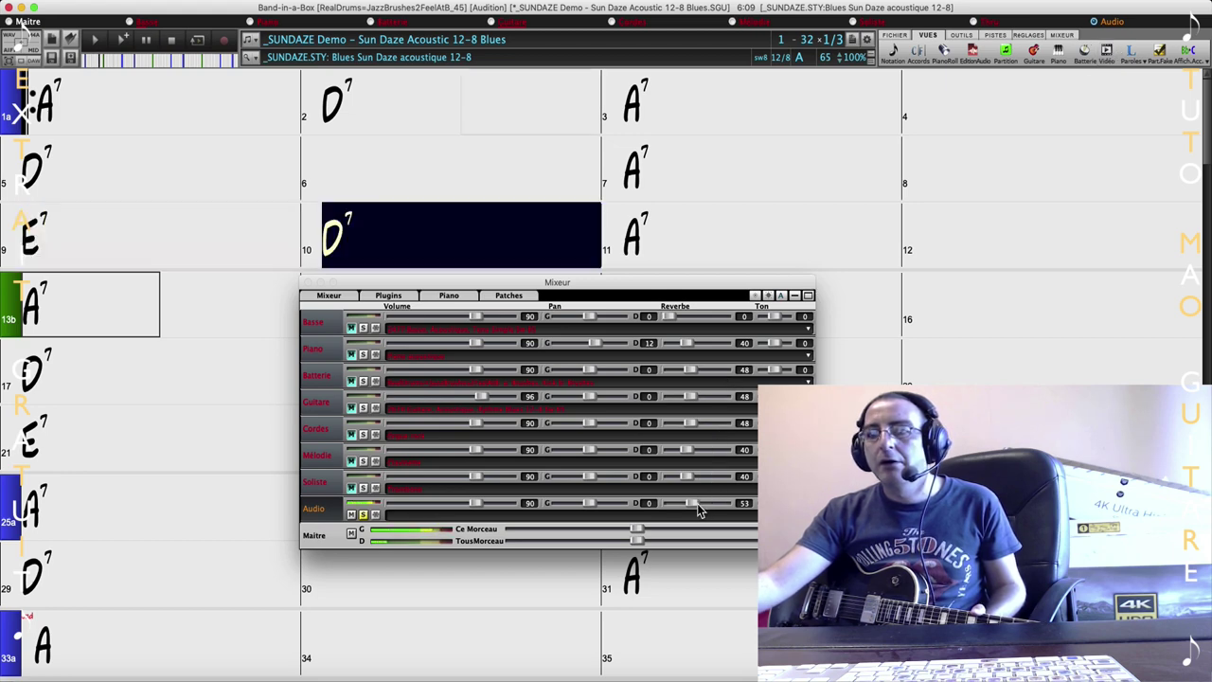
drag(697, 509, 684, 504)
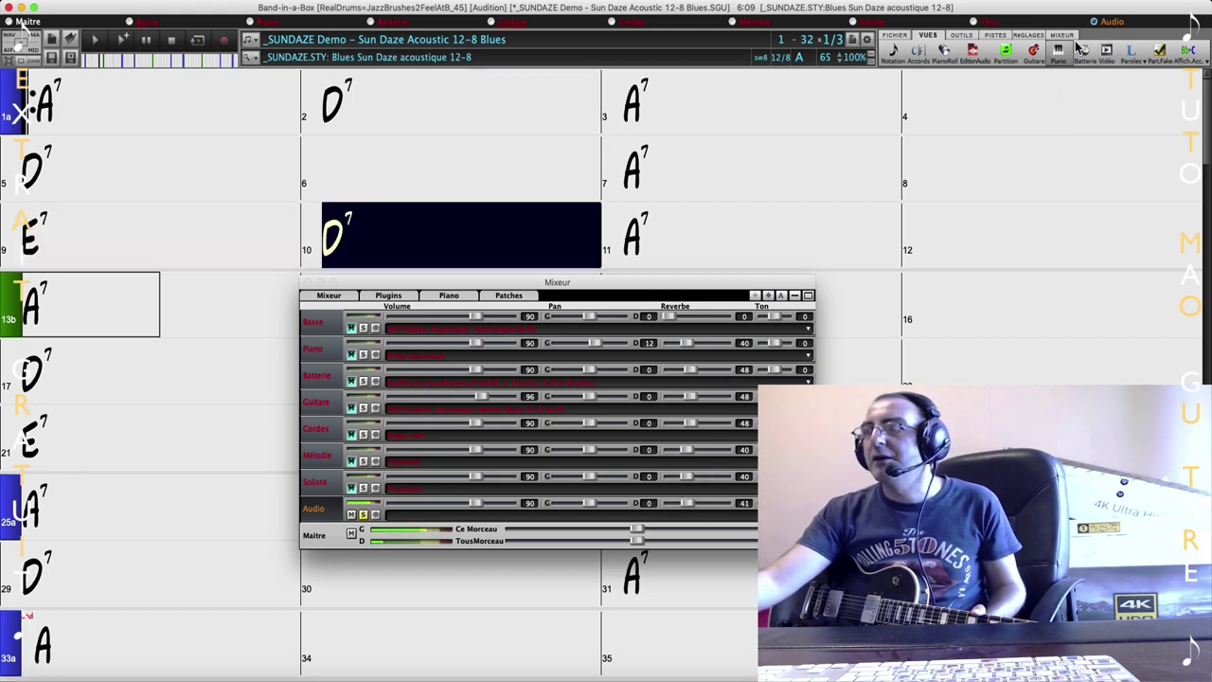
click(1105, 25)
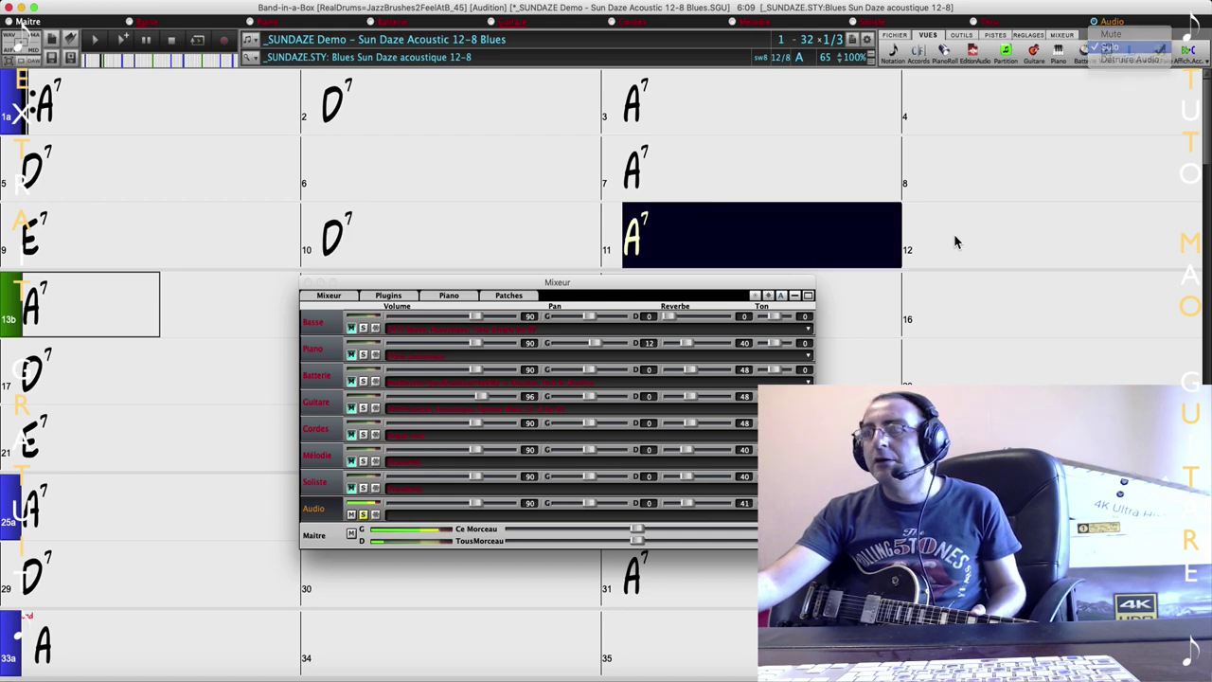
click(1113, 43)
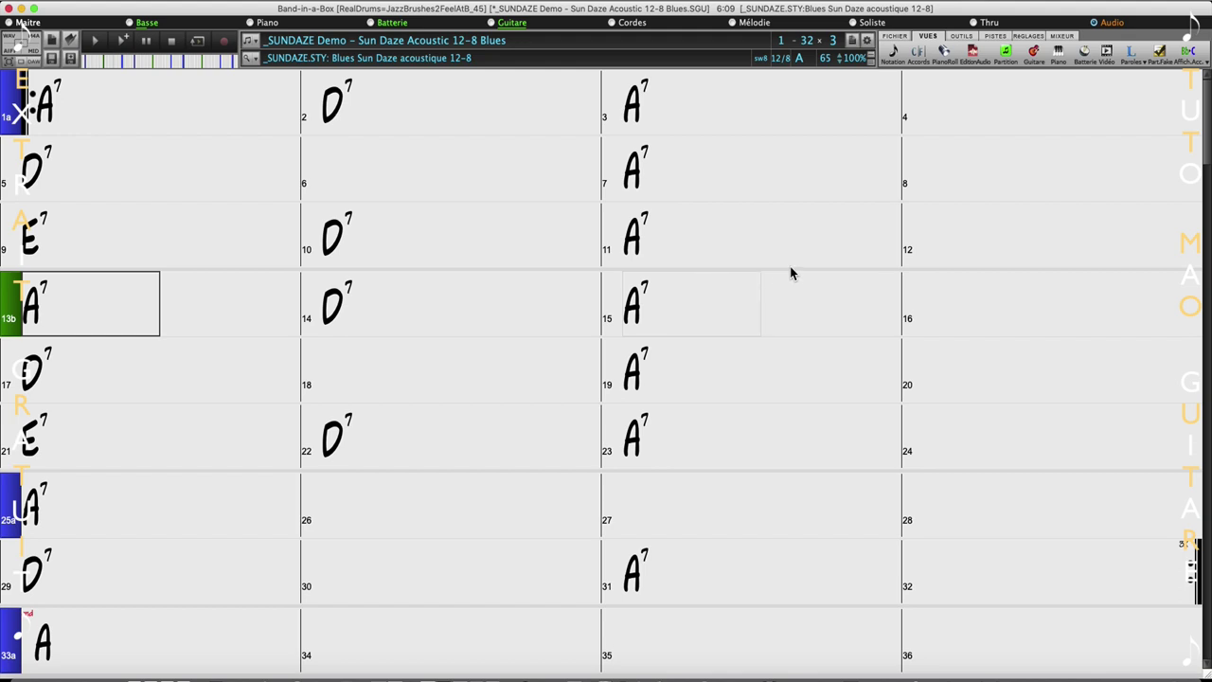
Solo the Audio track of the _SUNDAZE demo and open its recording in the audio editor.
click(1113, 28)
click(1111, 43)
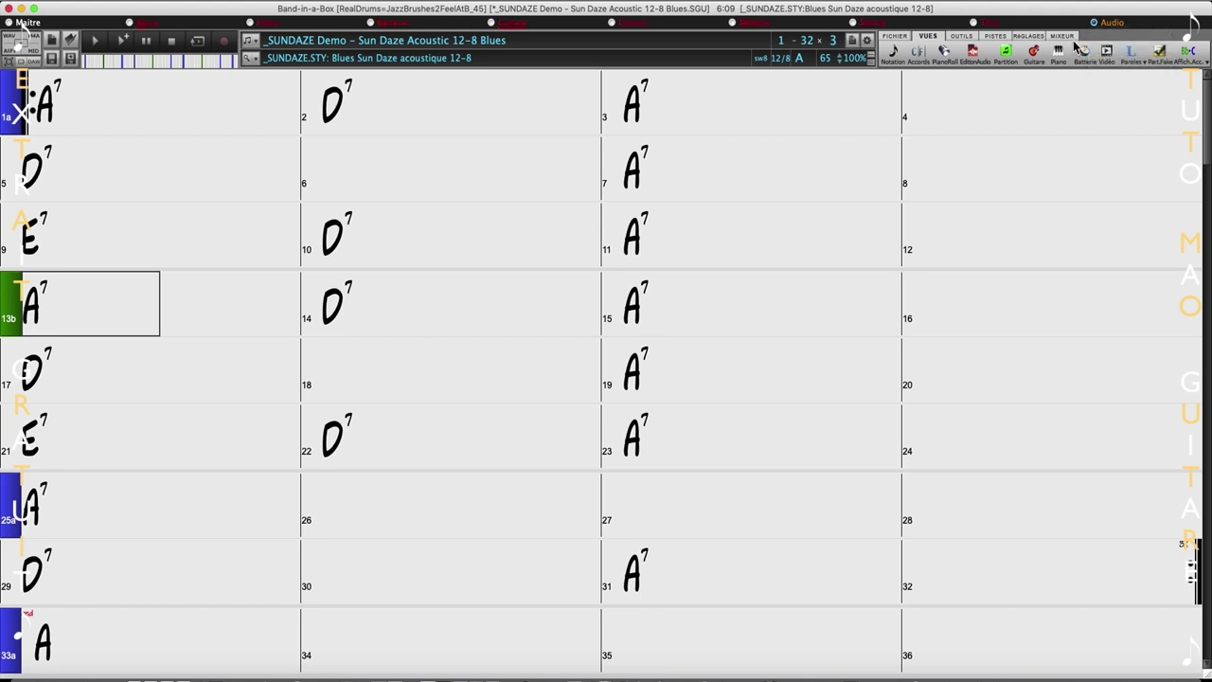
click(972, 53)
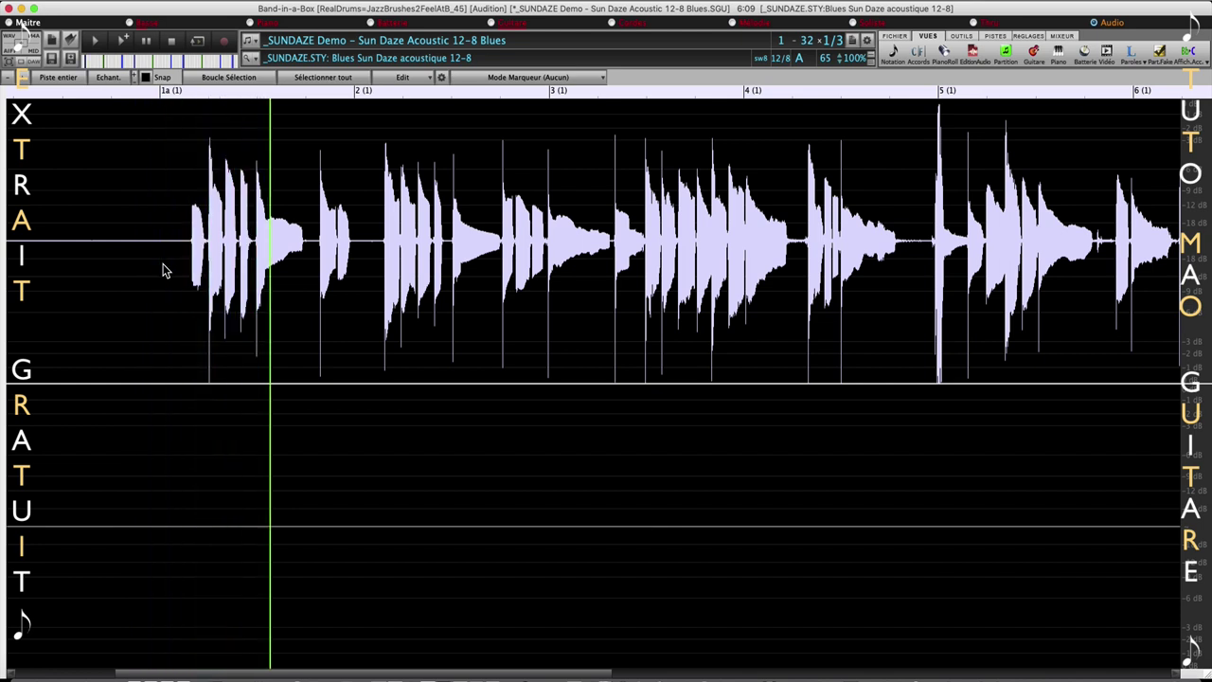
Raise the Audio track's reverb in the mixer during playback and stop the song.
click(1061, 36)
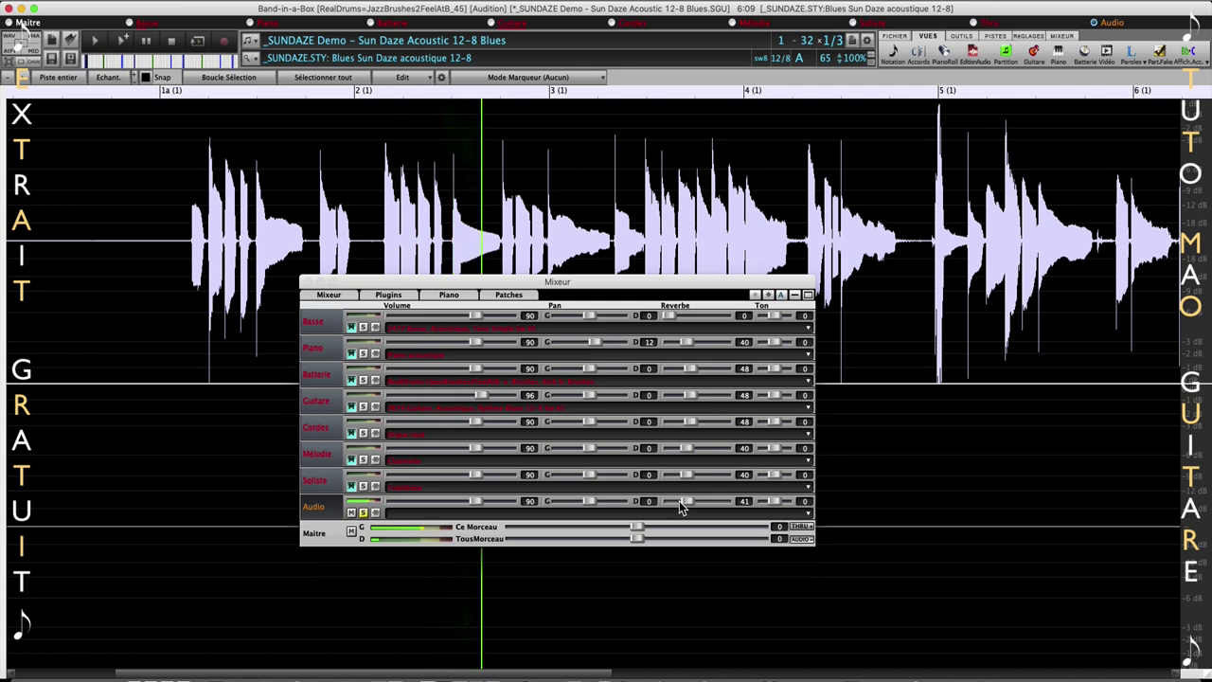
mouse_move(680, 501)
mouse_down()
mouse_move(665, 504)
mouse_move(699, 503)
mouse_up()
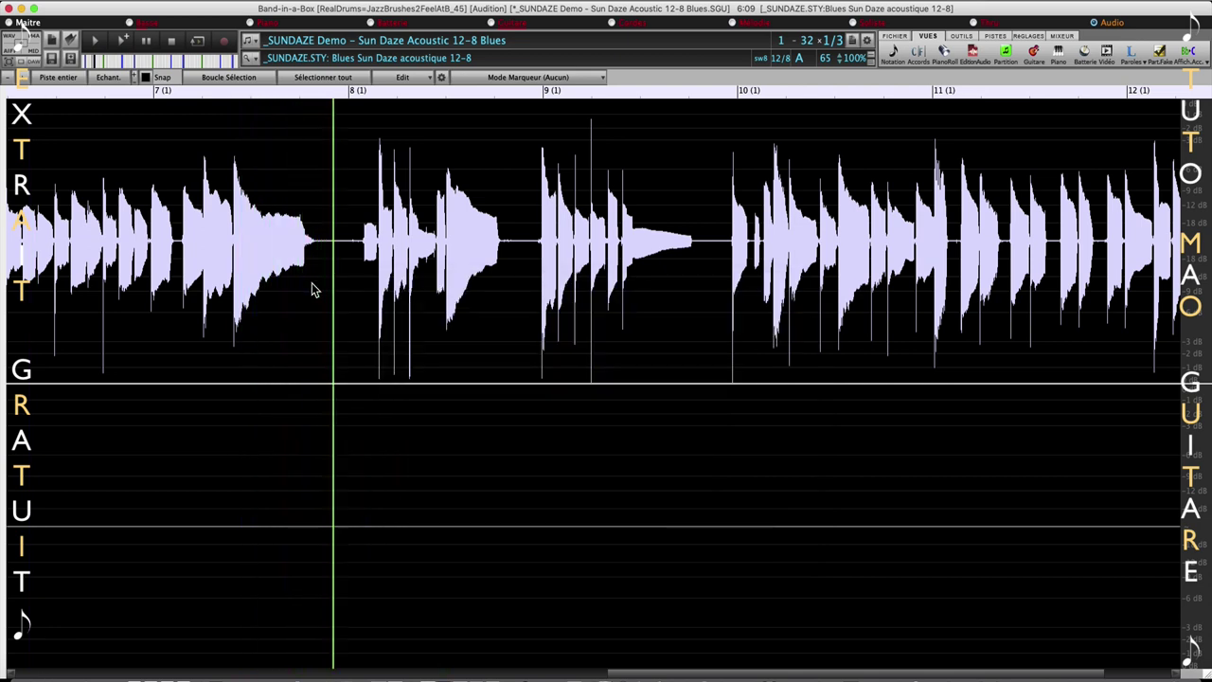
click(308, 282)
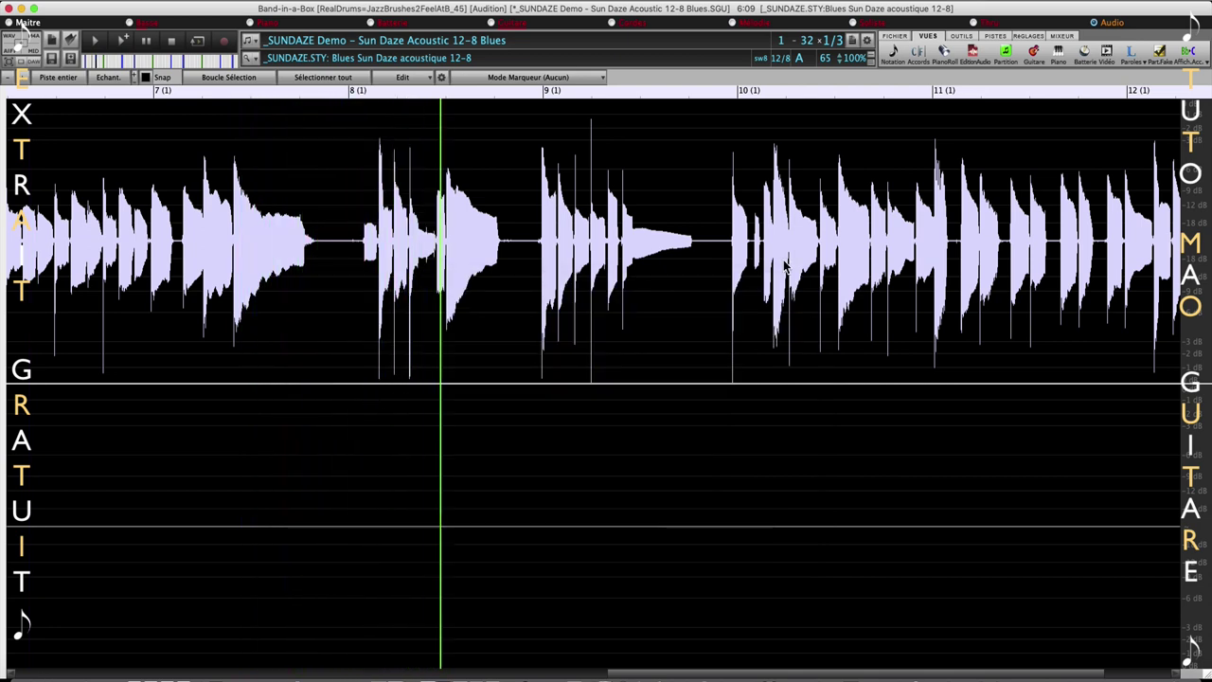
click(172, 42)
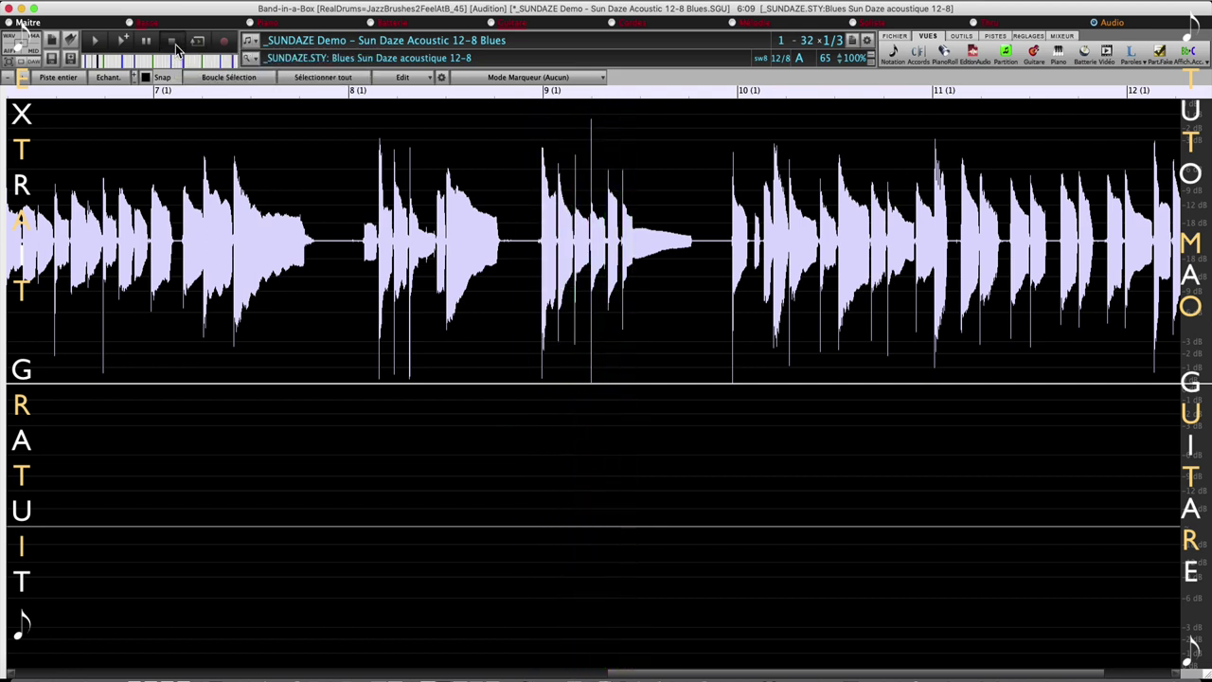
key(minus)
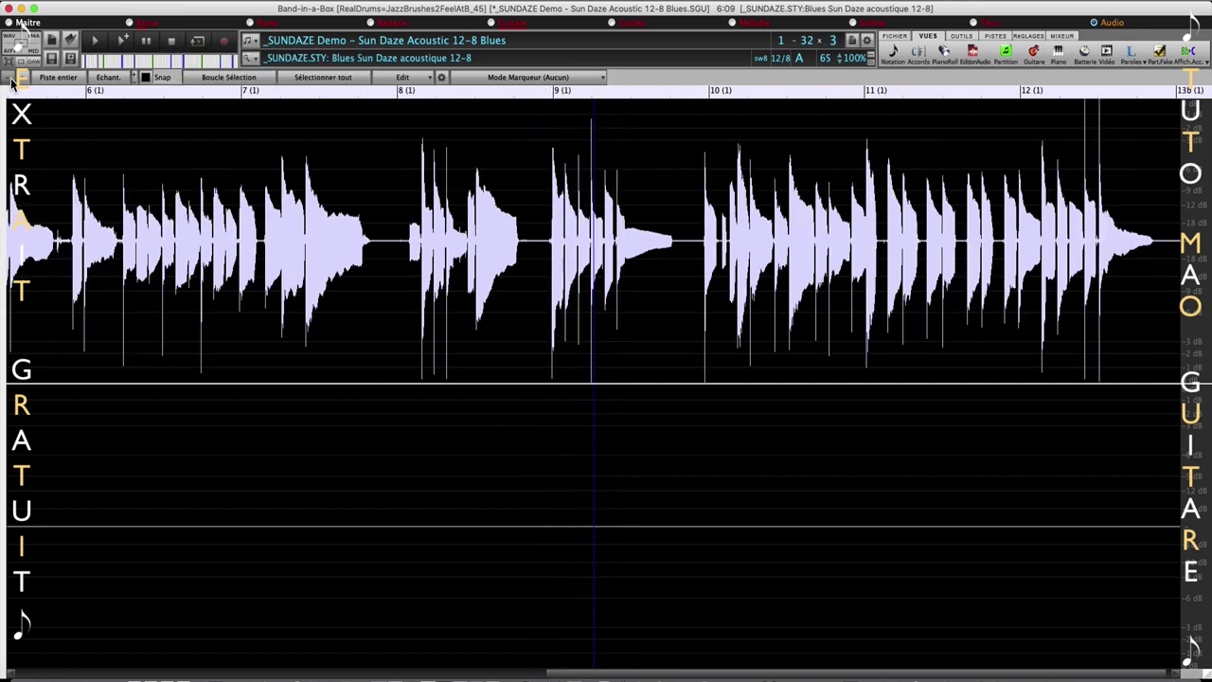
Examine the Audio track's recorded waveform across the song, closely around bars 5 and 8, and return to the full overview.
click(8, 78)
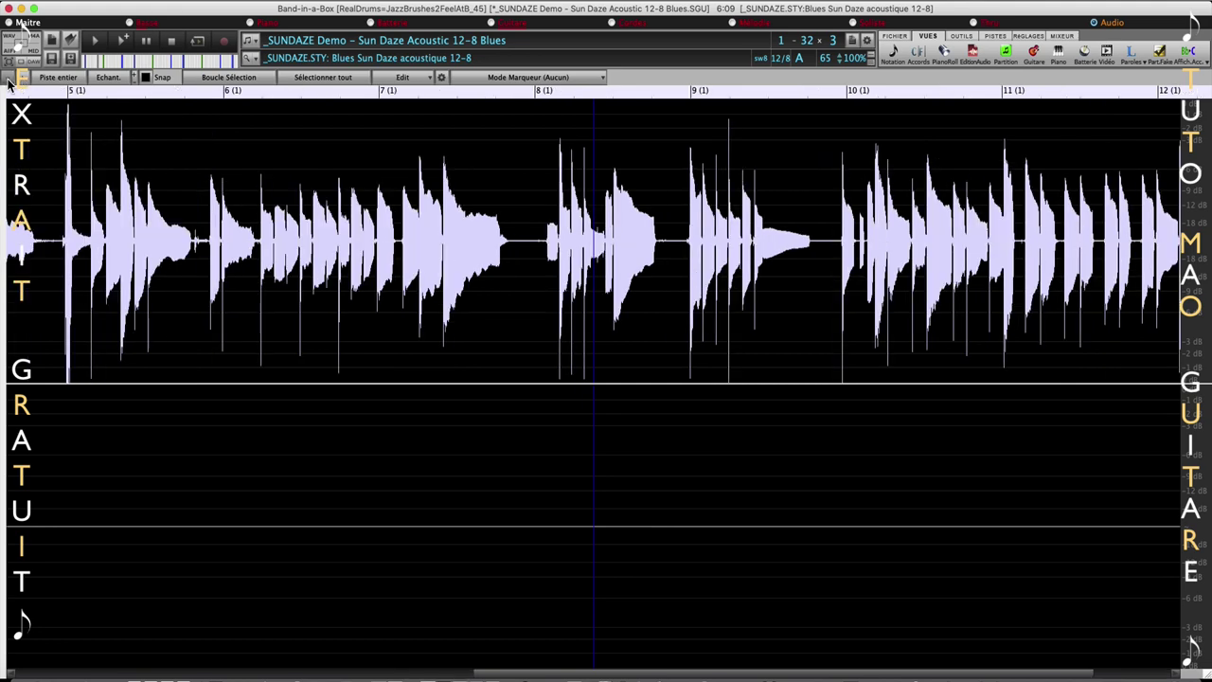
click(8, 77)
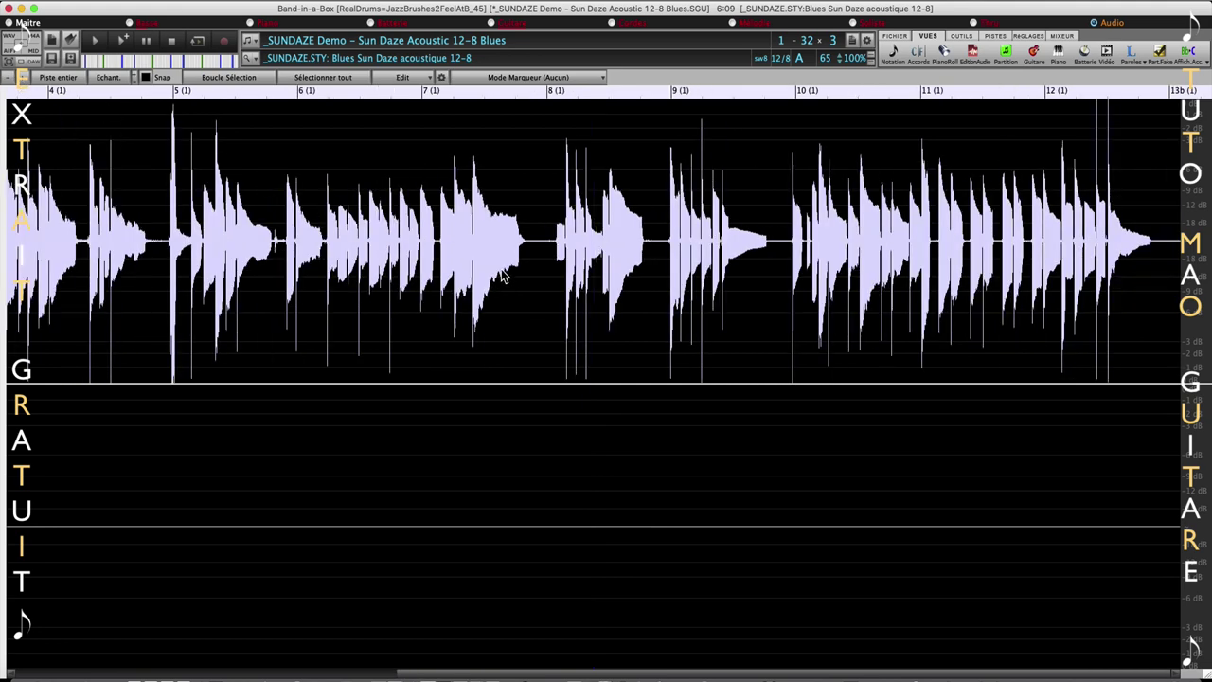
key(minus)
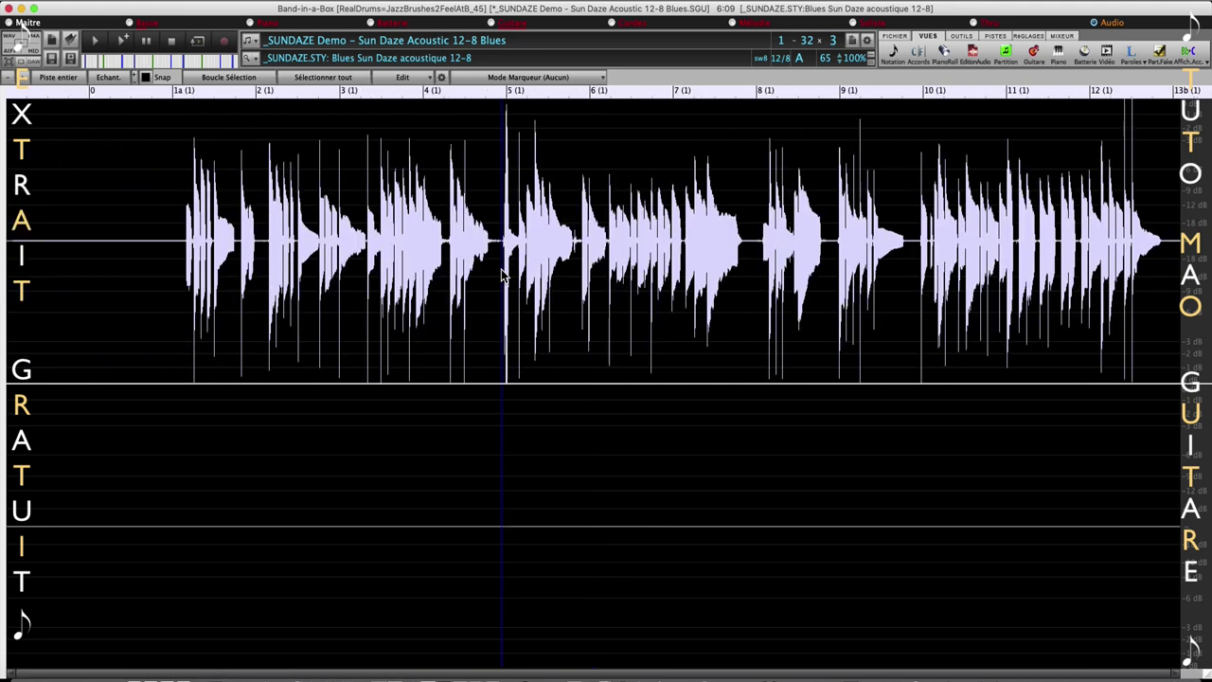
scroll(502, 274, up, 10)
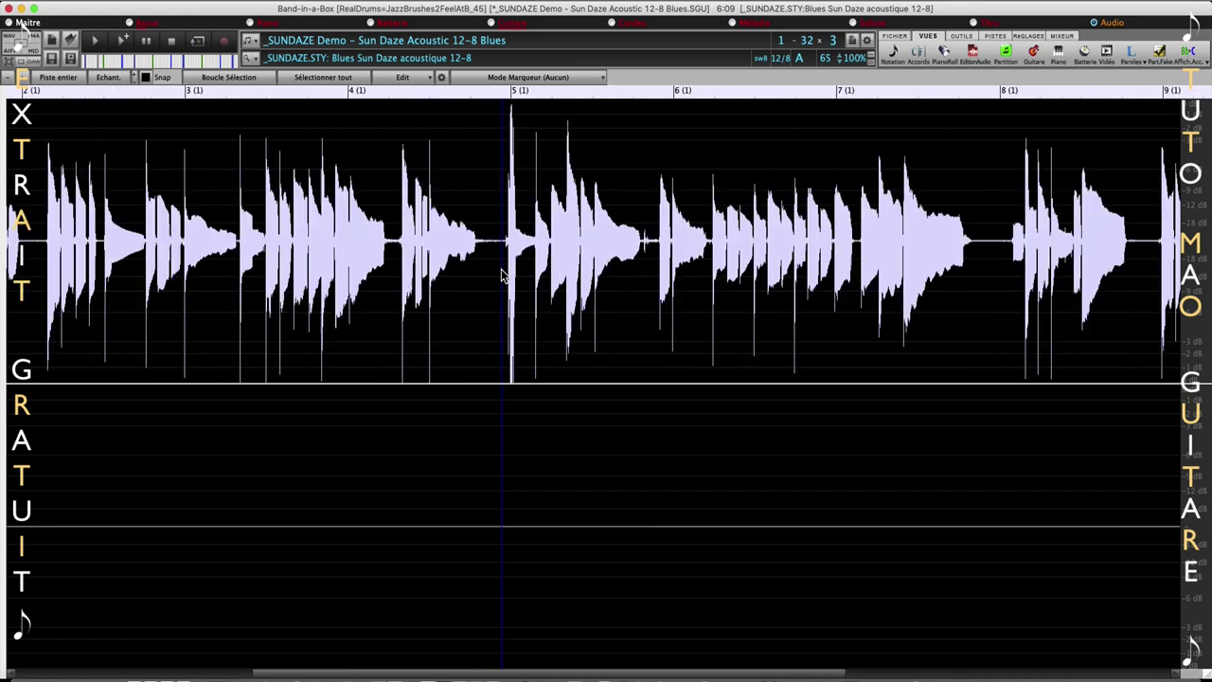
scroll(502, 275, up, 3)
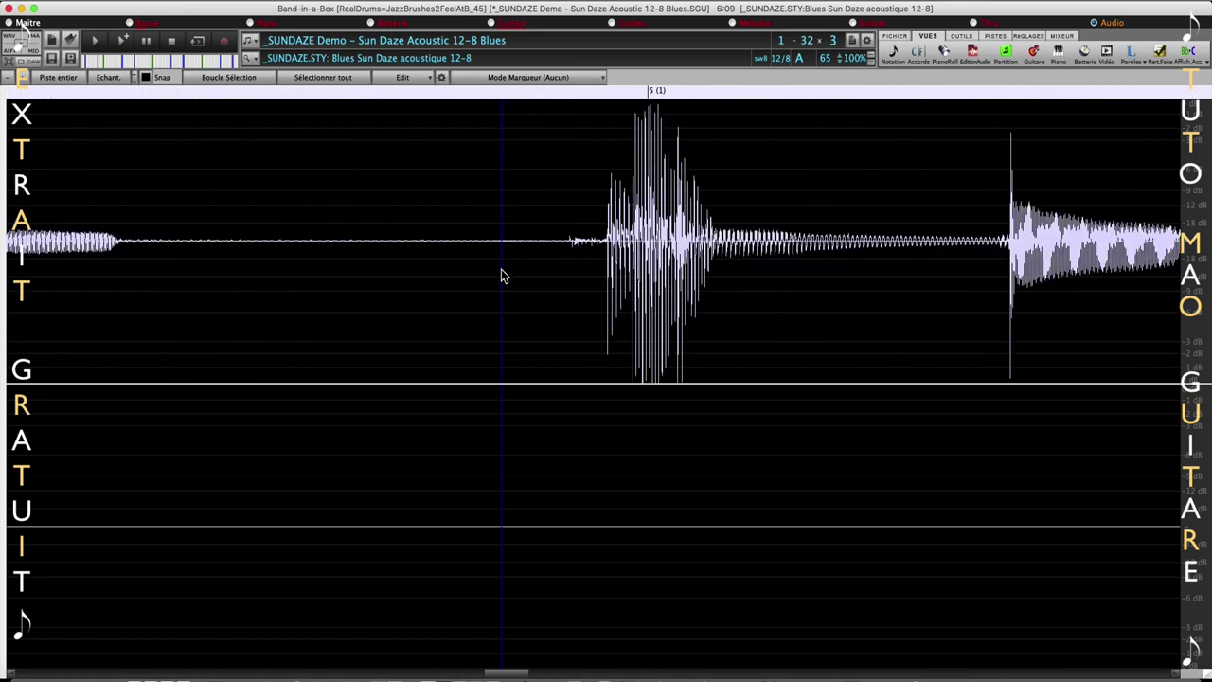
scroll(502, 275, down, 5)
scroll(502, 275, down, 6)
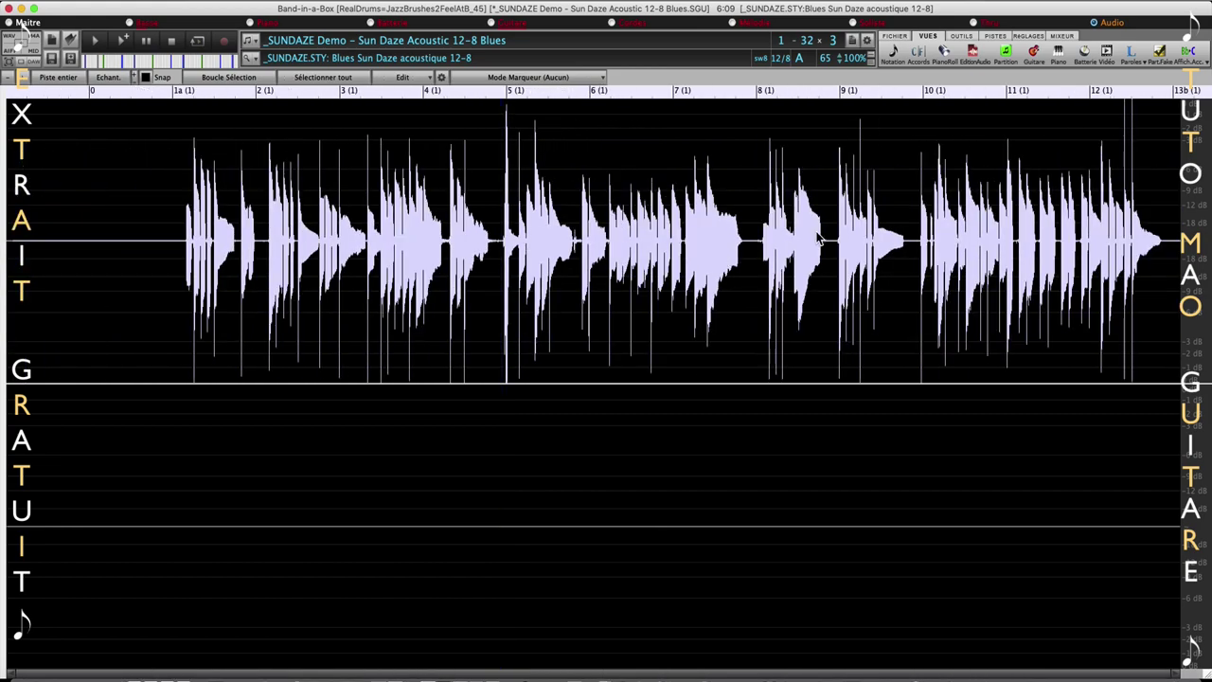
scroll(821, 239, up, 3)
scroll(821, 238, up, 2)
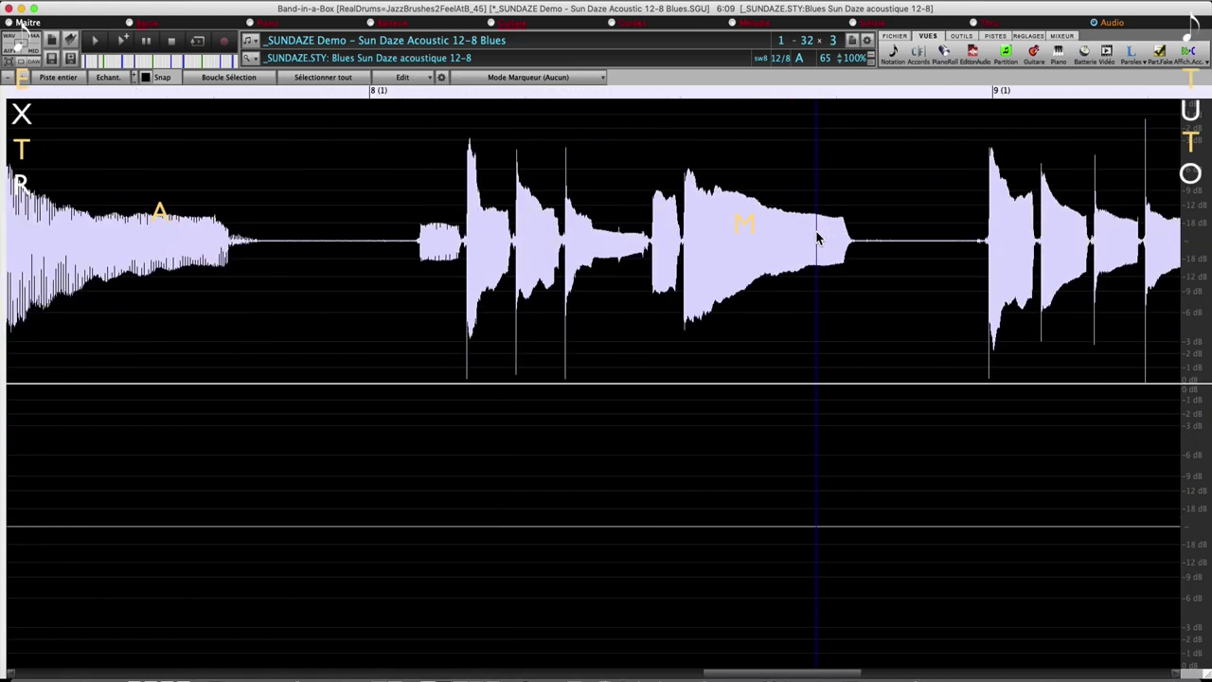
scroll(820, 239, down, 4)
scroll(821, 239, down, 2)
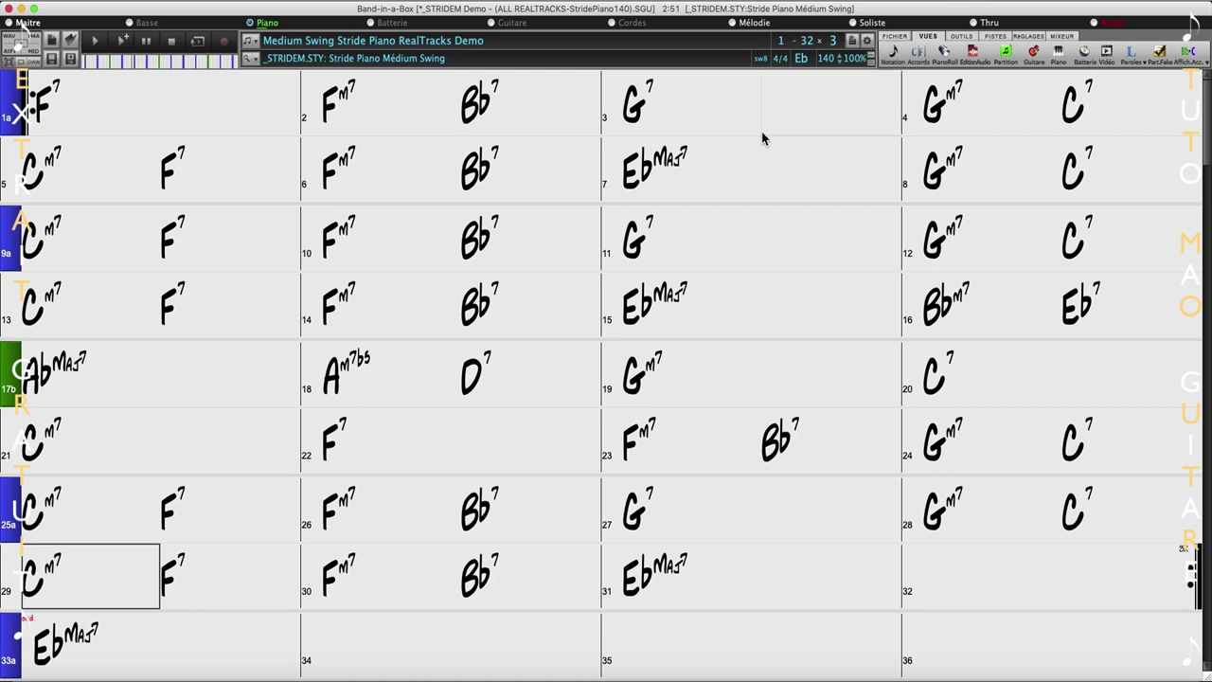
Show the Piano track's notation with the piano keyboard below it, play the song to follow the notes, and stop playback.
click(896, 59)
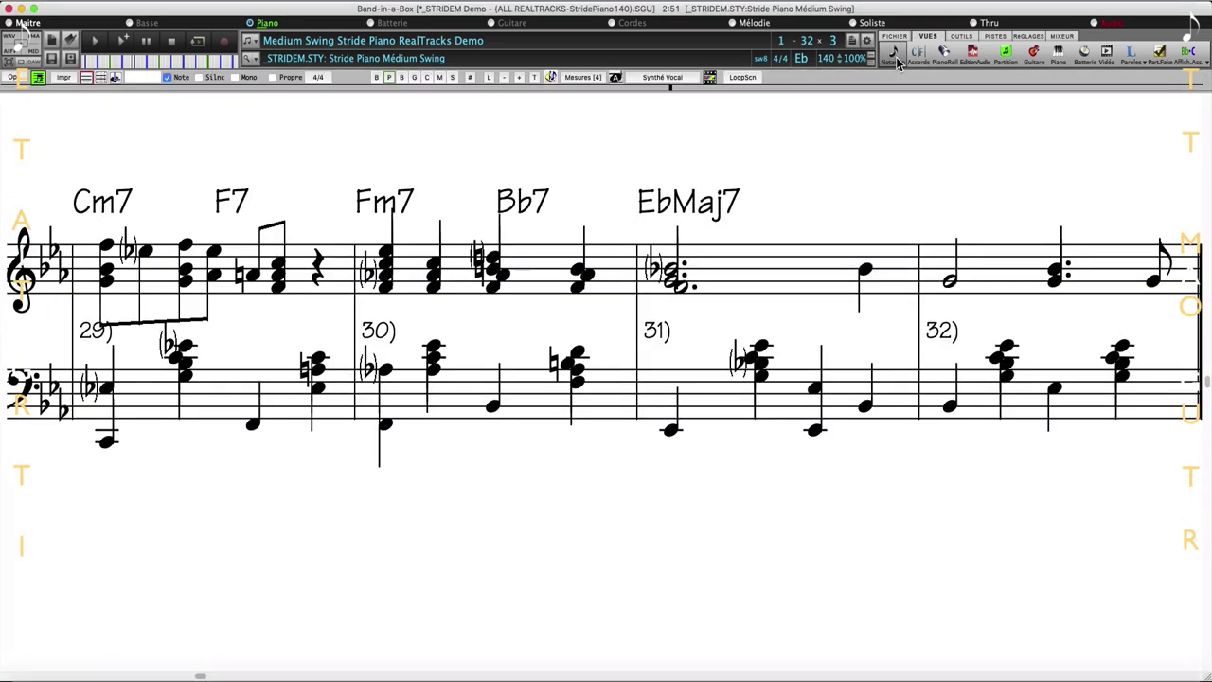
click(1059, 55)
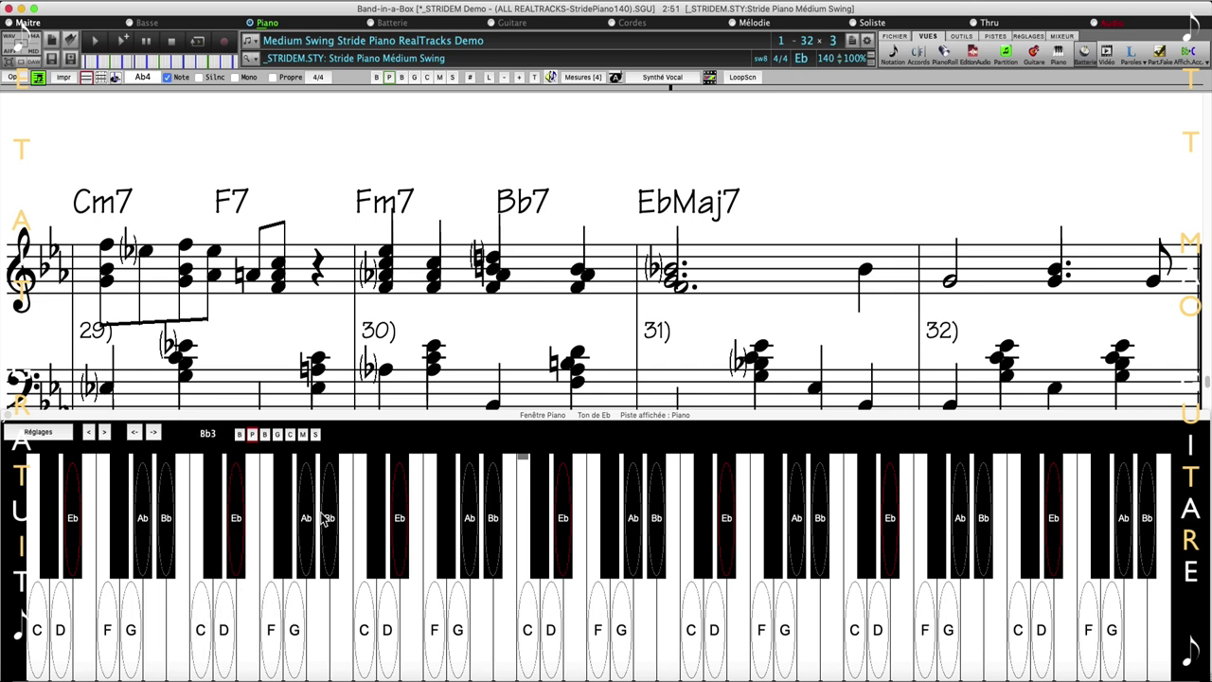
click(94, 41)
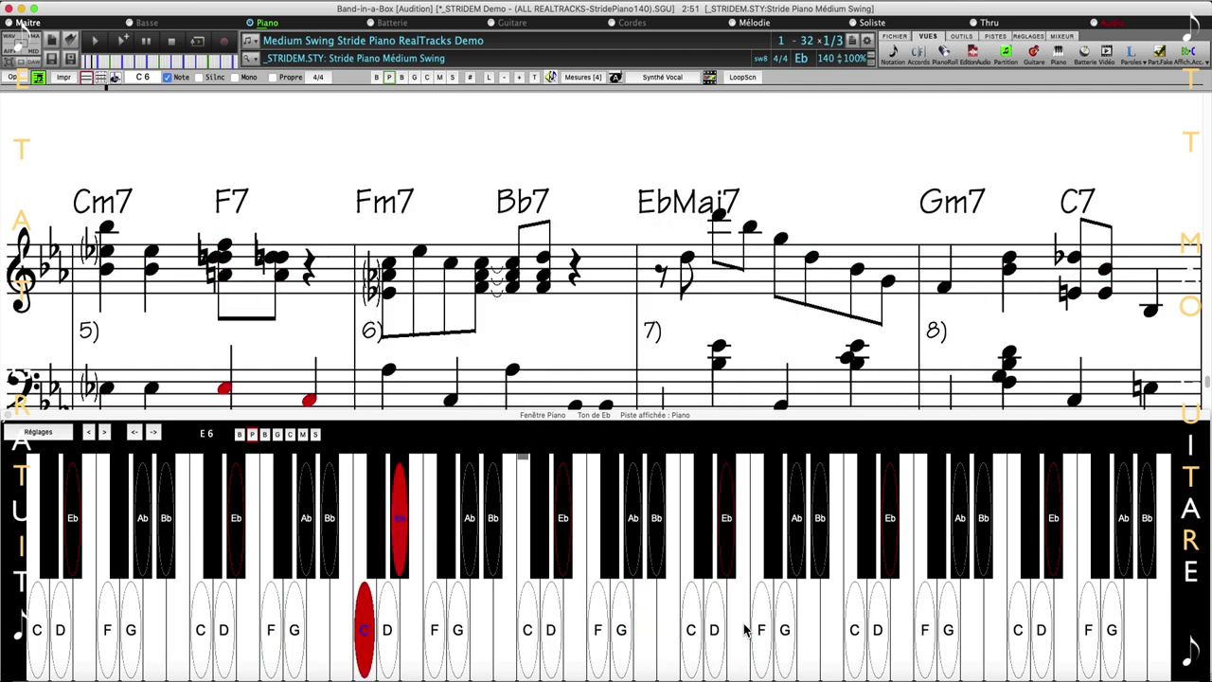
click(172, 43)
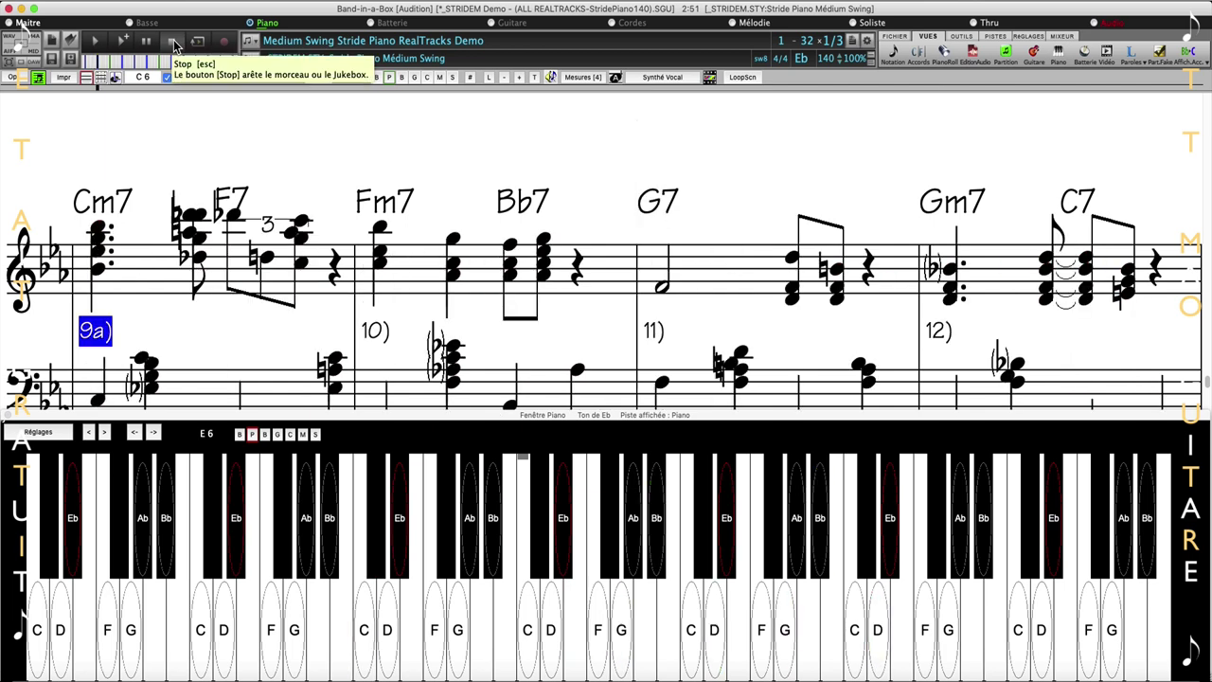
click(174, 44)
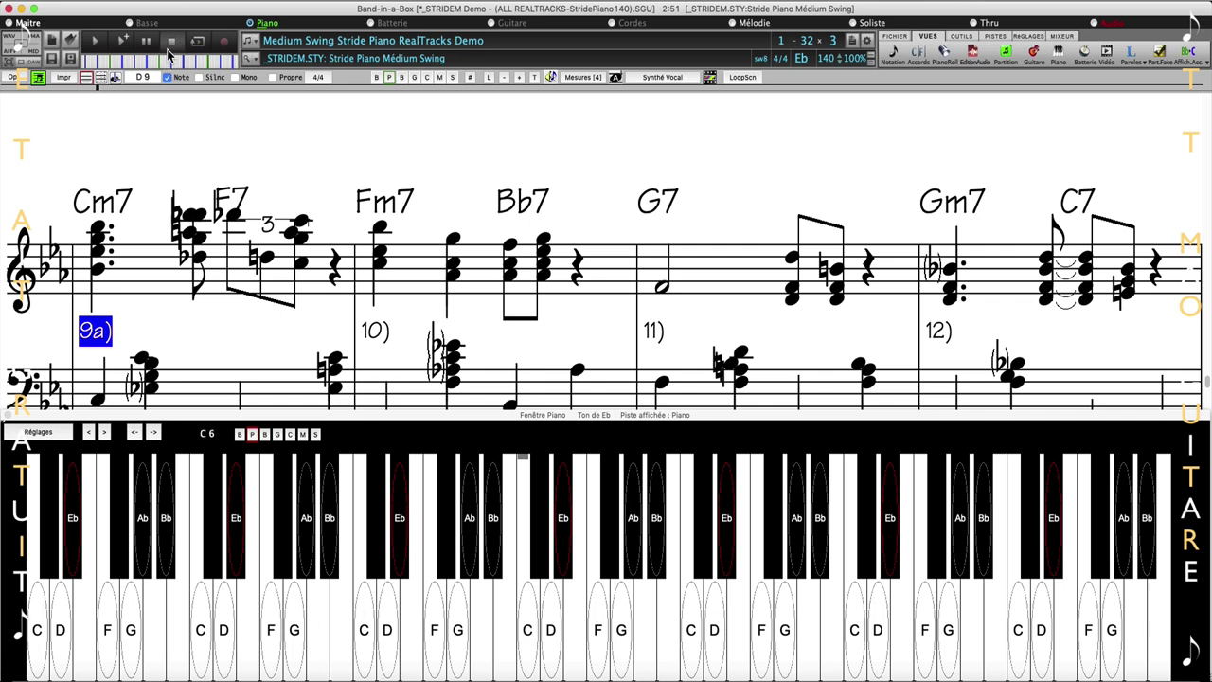
Turn off the automatic keyboard range in the piano settings and open the choice for the number of octaves.
click(40, 432)
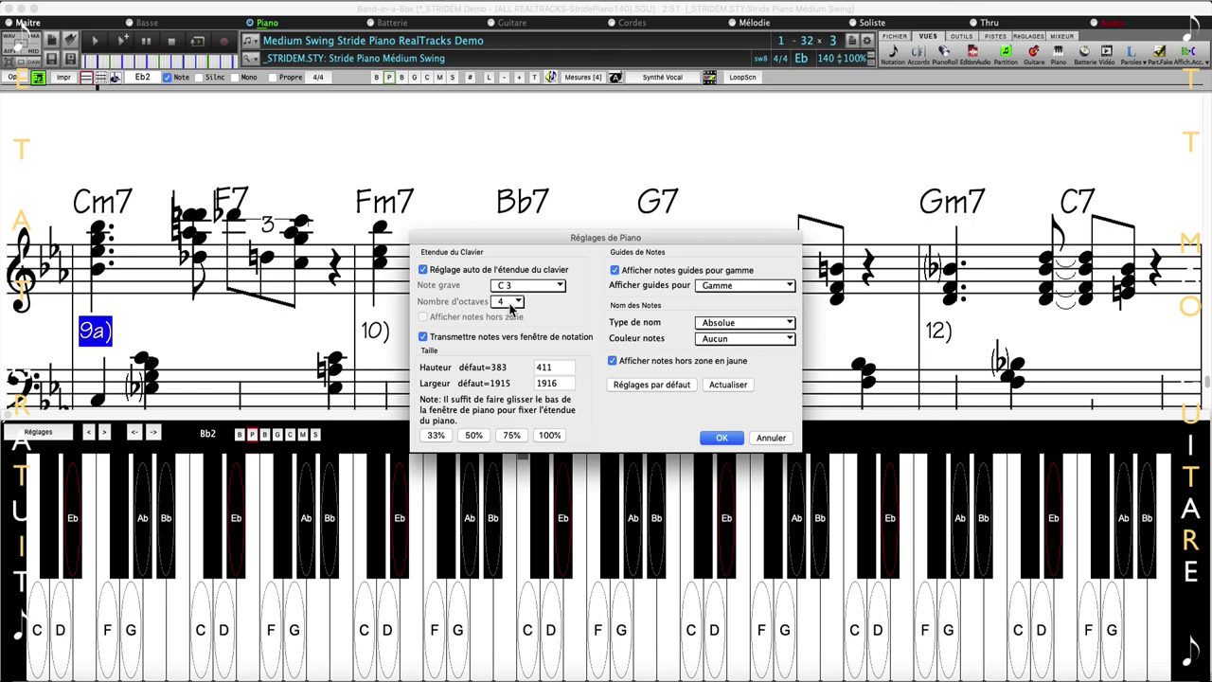
click(424, 270)
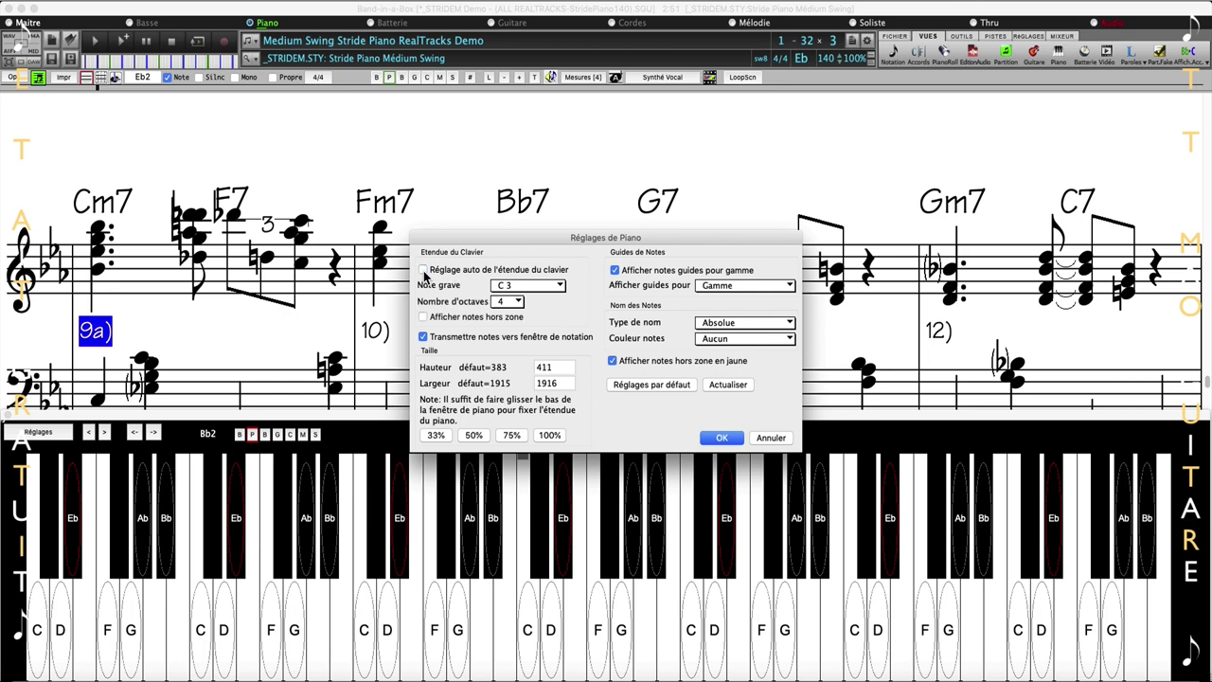
click(518, 303)
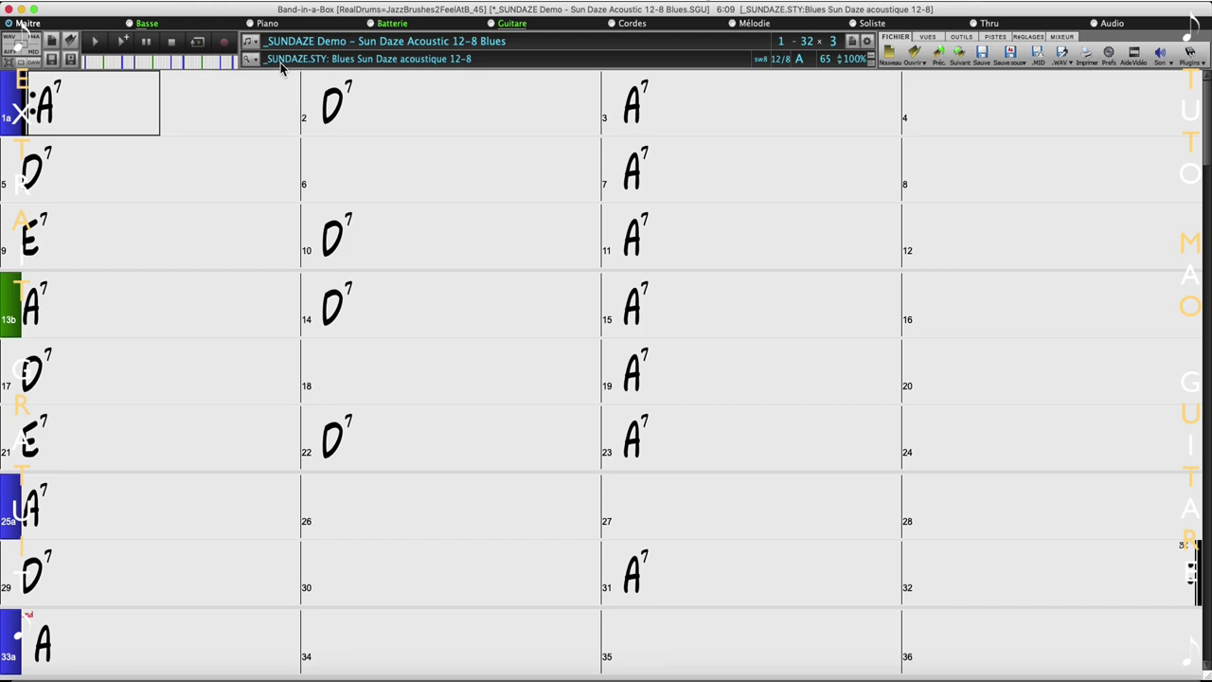
Play the opening bars of the _SUNDAZE demo, stop playback, and return to bar 1 of the chord sheet.
click(123, 42)
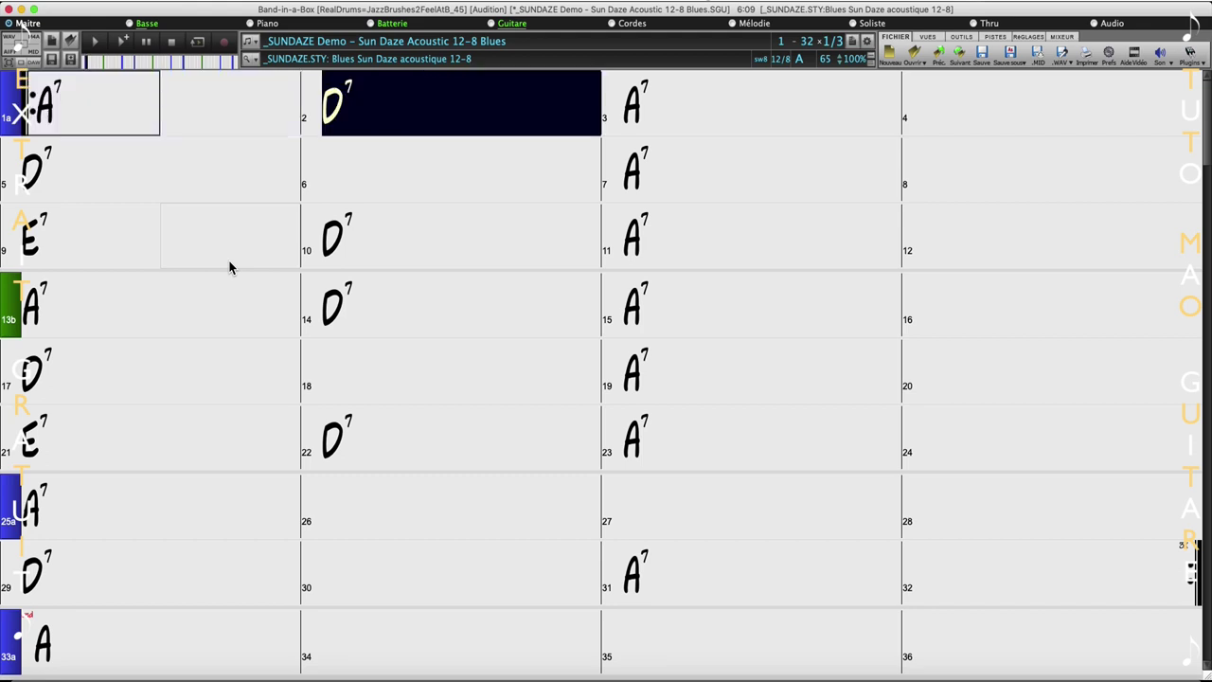
click(172, 41)
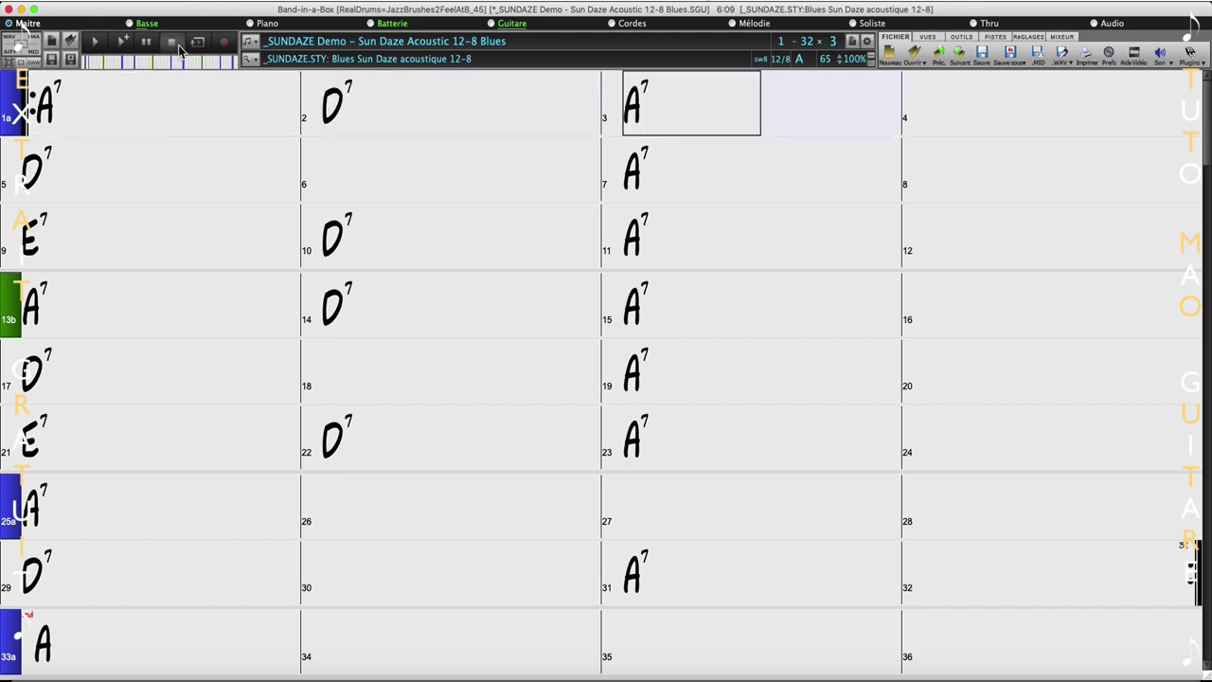
click(123, 116)
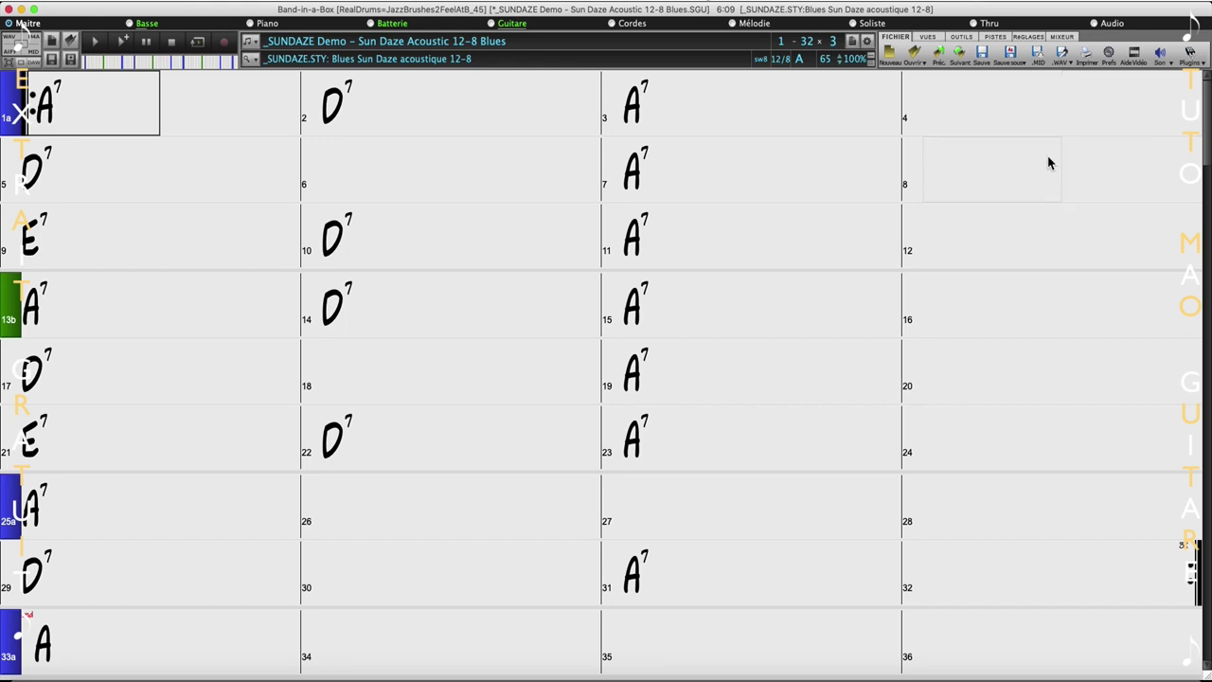
Show the mixer and open the Melodist's chord and melody generation dialog.
click(1062, 38)
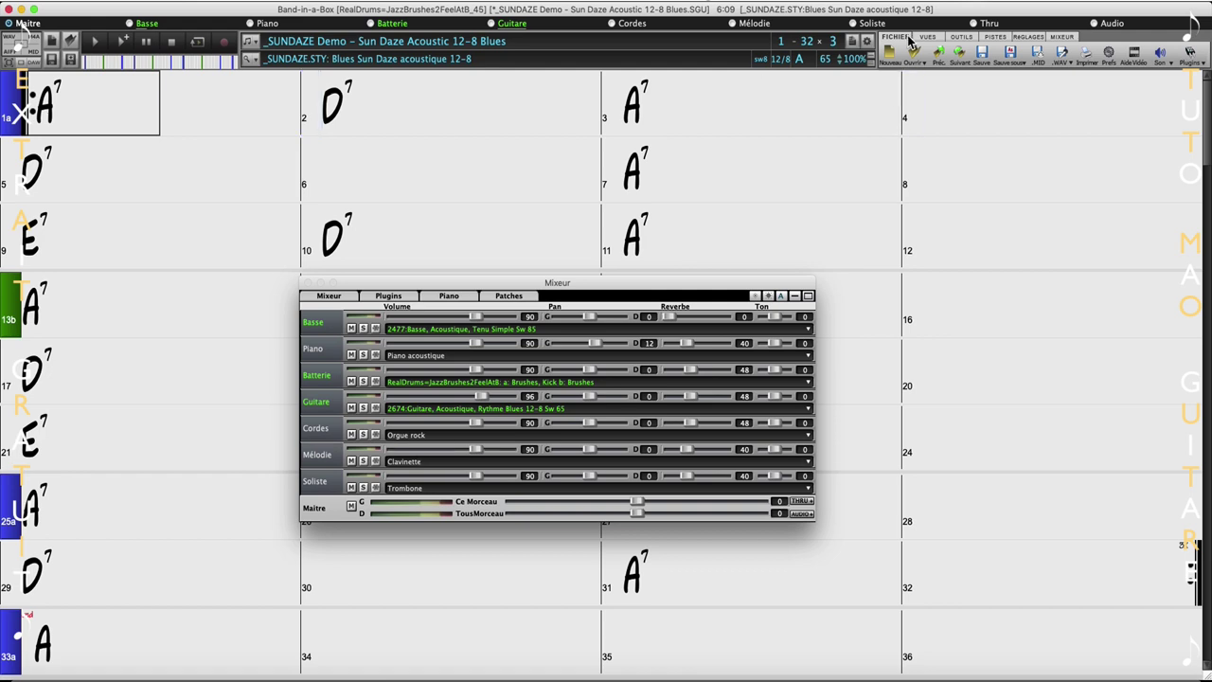
click(993, 37)
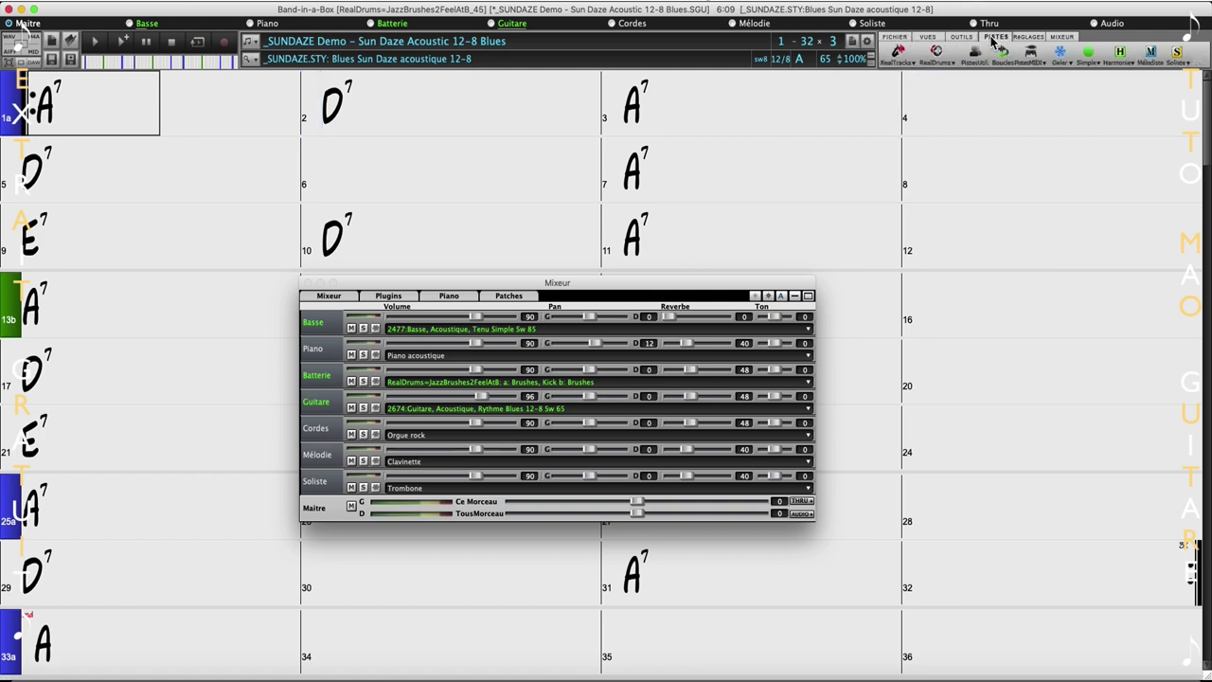
click(1152, 57)
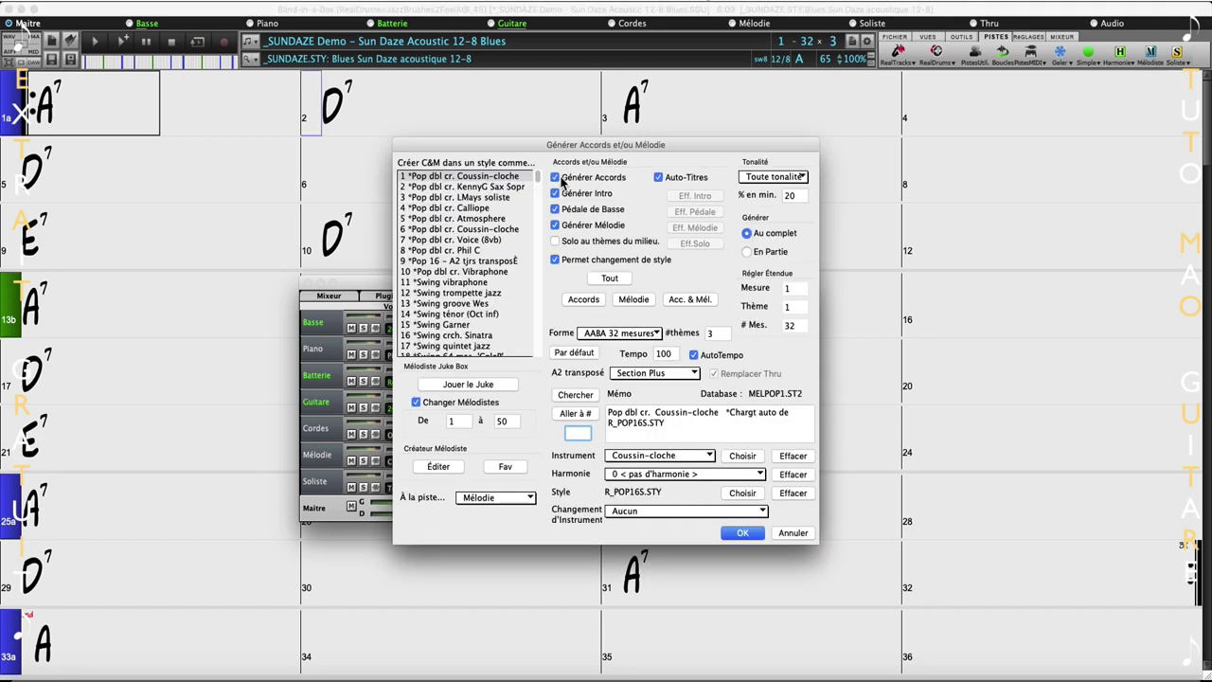
Exclude chord generation and disallow style changes in the Melodist settings, leaving Générer Mélodie enabled.
click(556, 178)
click(556, 178)
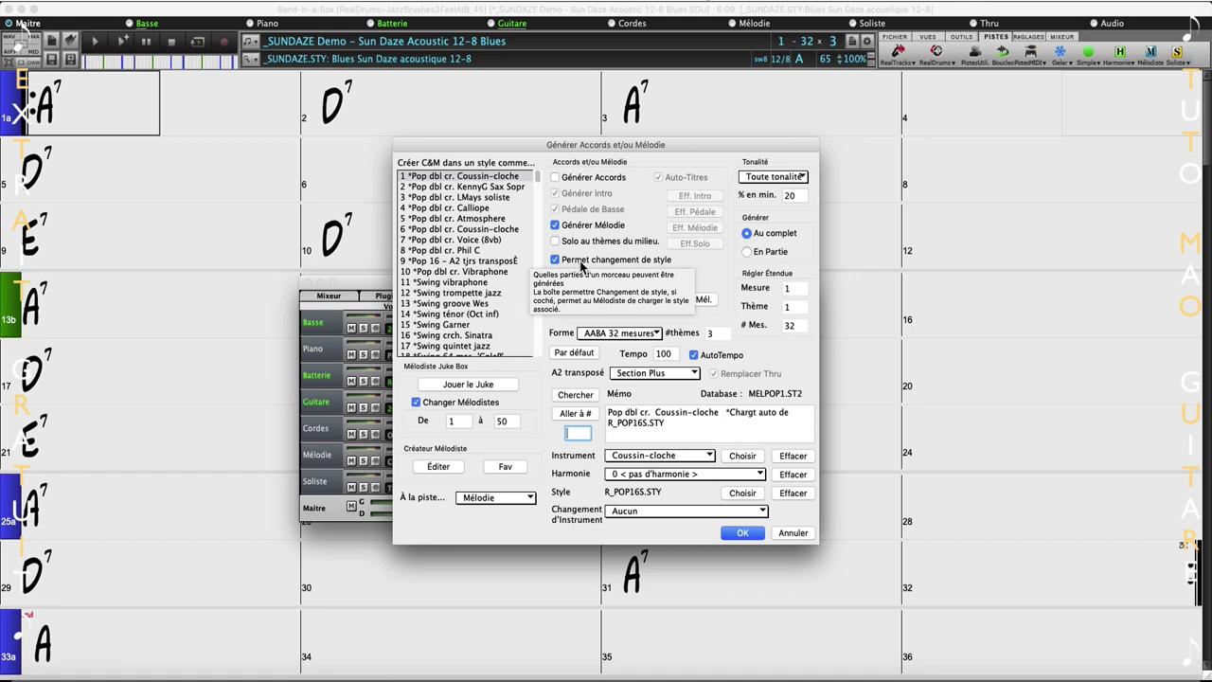
click(555, 260)
Choose the melodist Pop dbl cr. KennyG Sax Sopr and generate the melody on the Mélodie track.
click(495, 196)
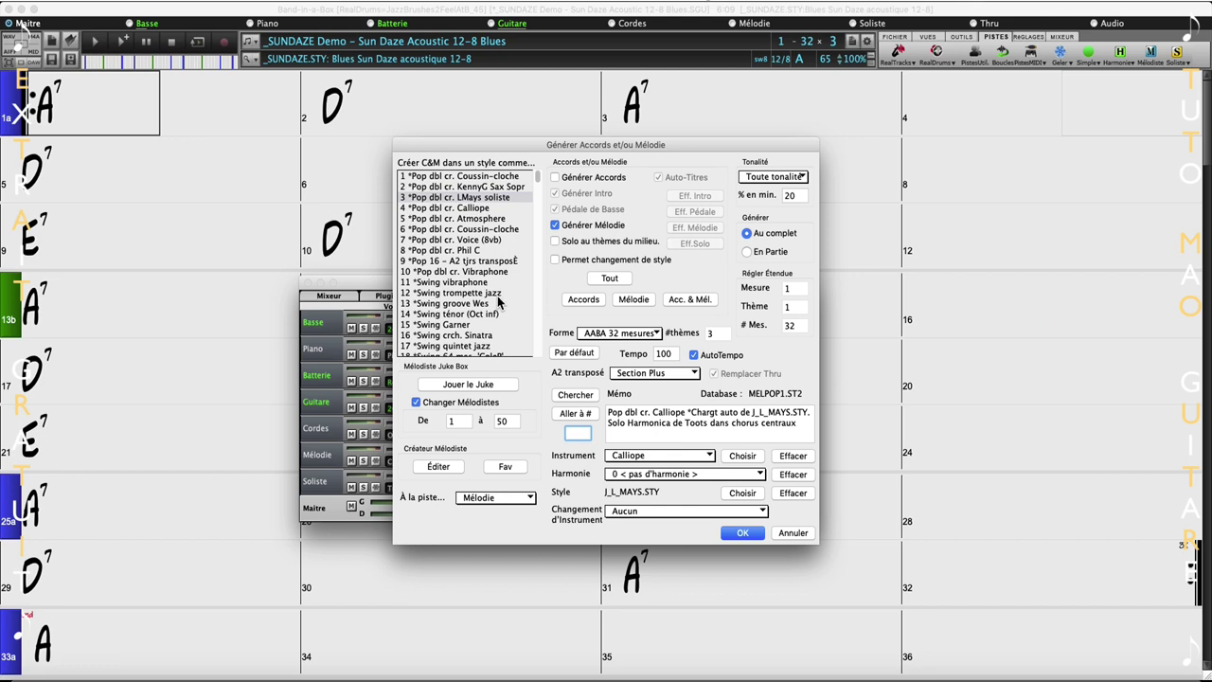
click(489, 187)
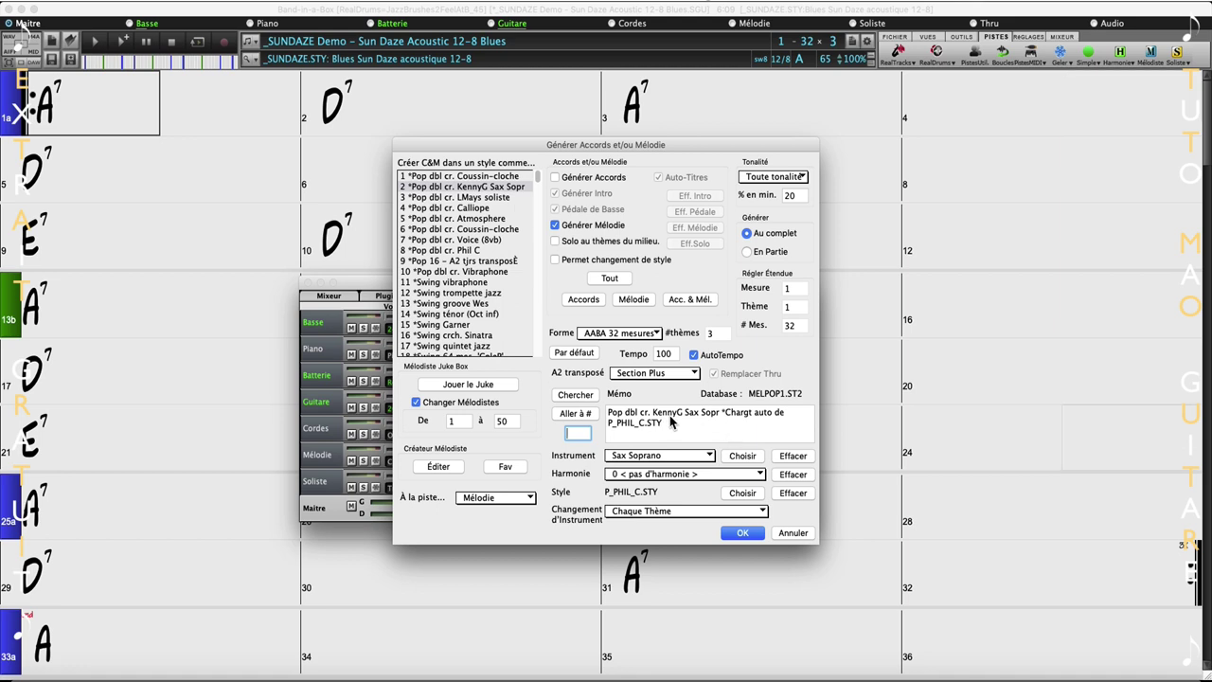
click(739, 534)
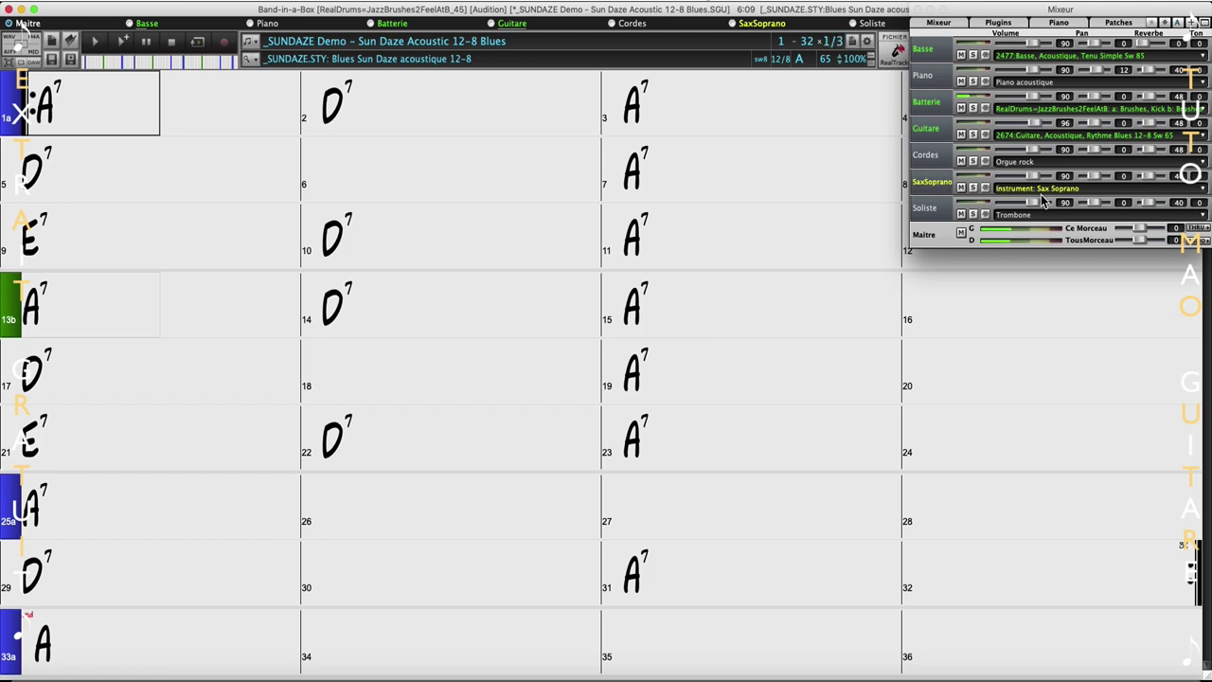
Raise the SaxSoprano track's volume to 111 in the mixer during playback.
key(shift+Right)
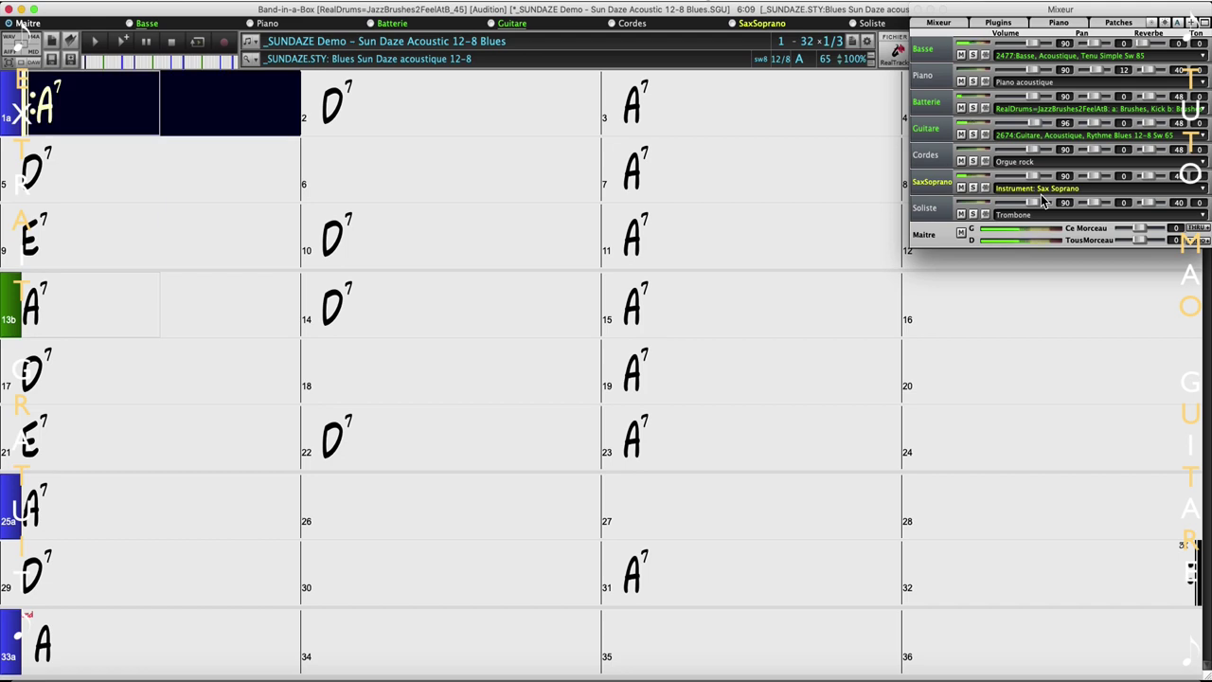
key(Right)
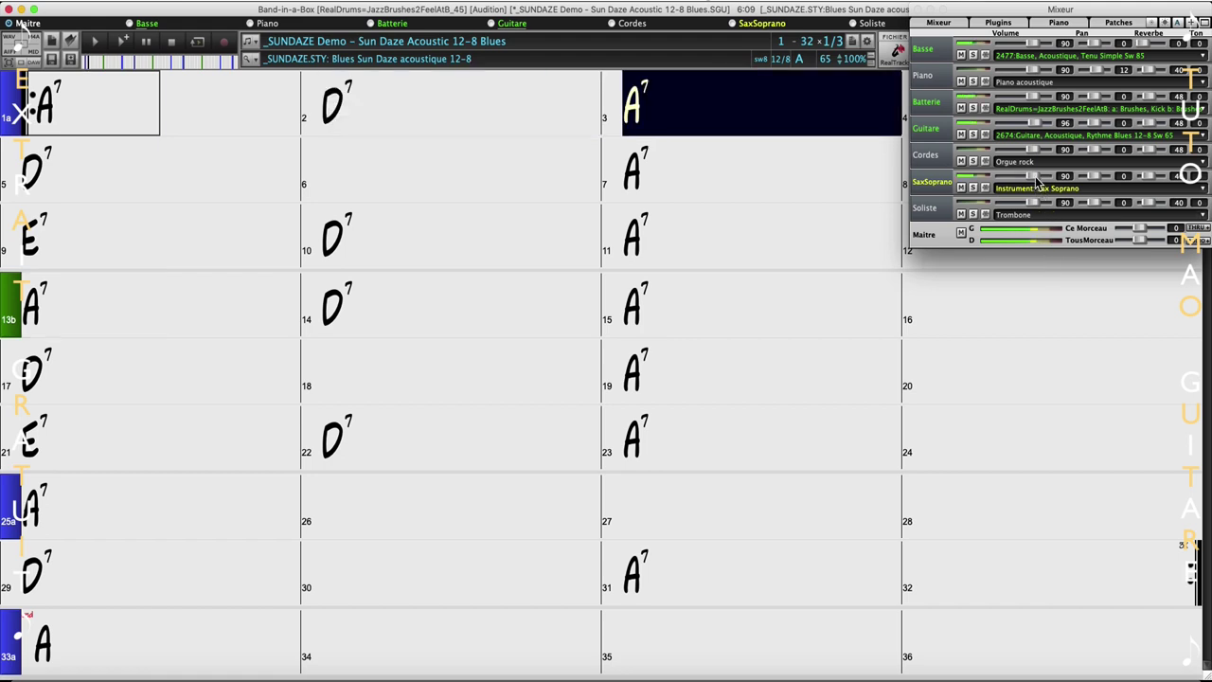
drag(1035, 176, 1042, 179)
key(space)
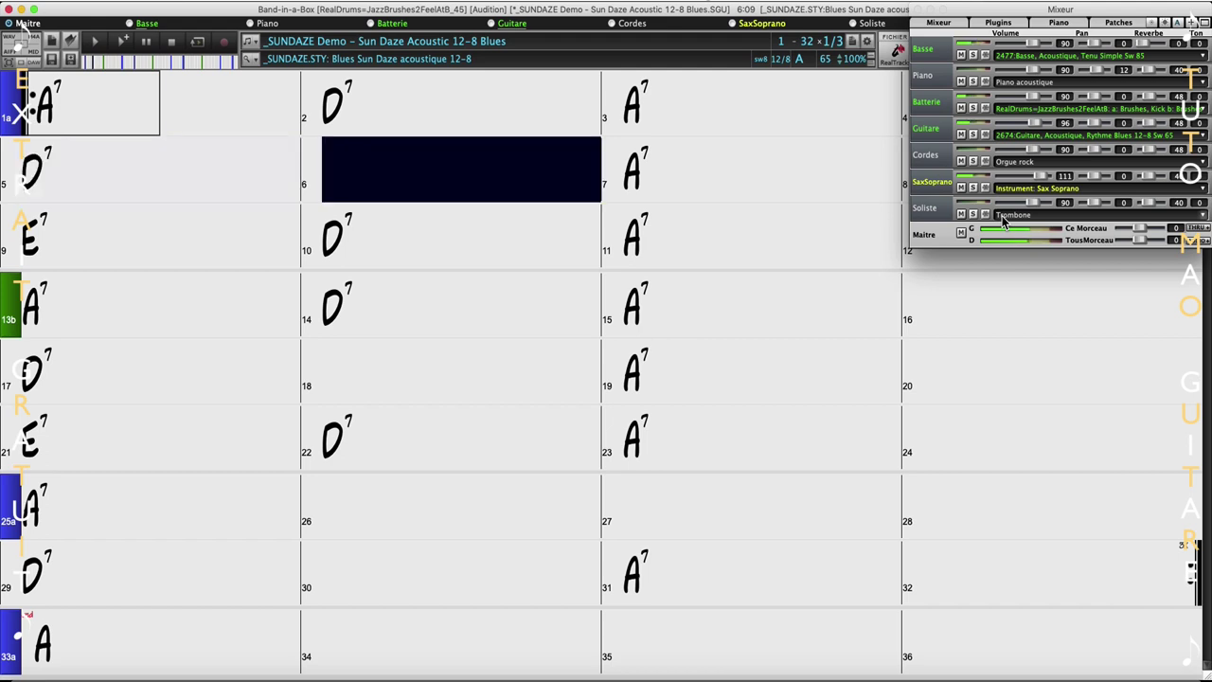
Close the mixer and open the notation view of the song.
click(917, 13)
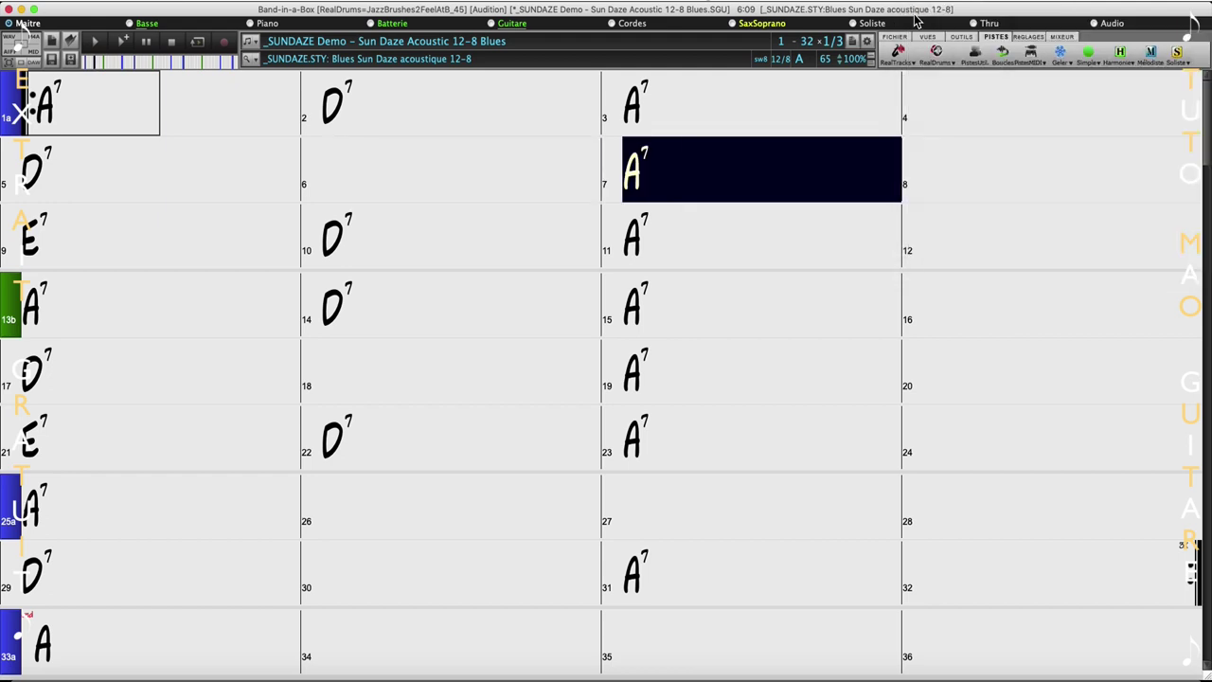
click(928, 36)
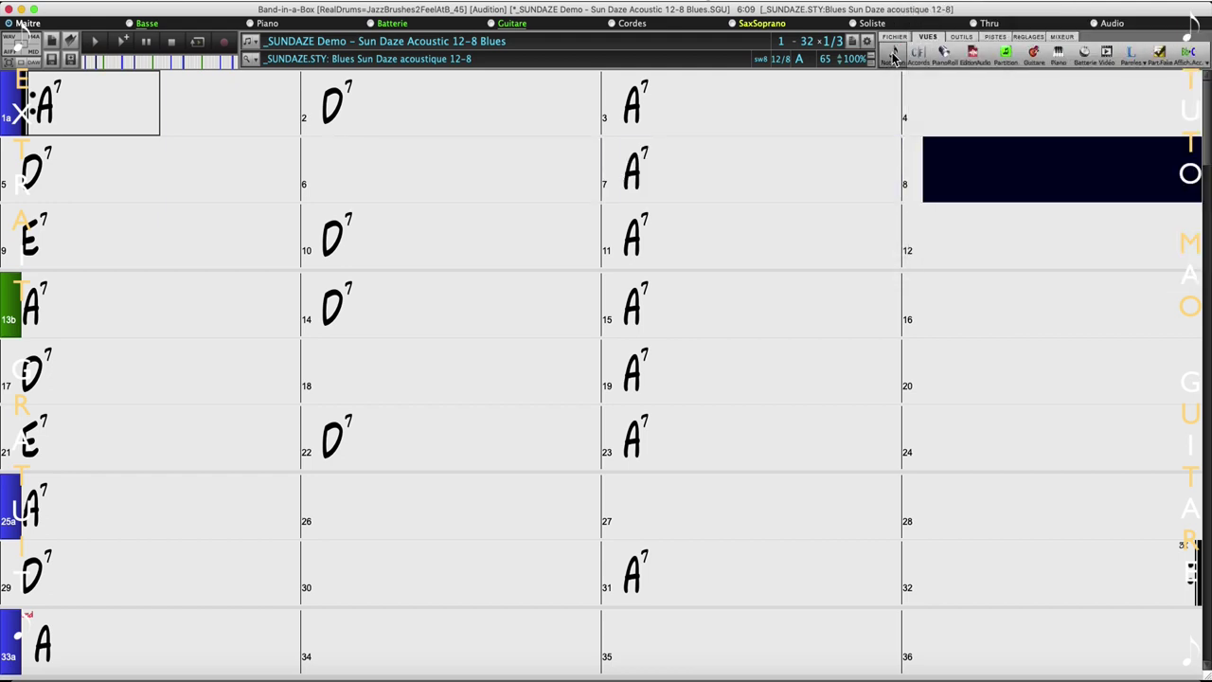
click(894, 57)
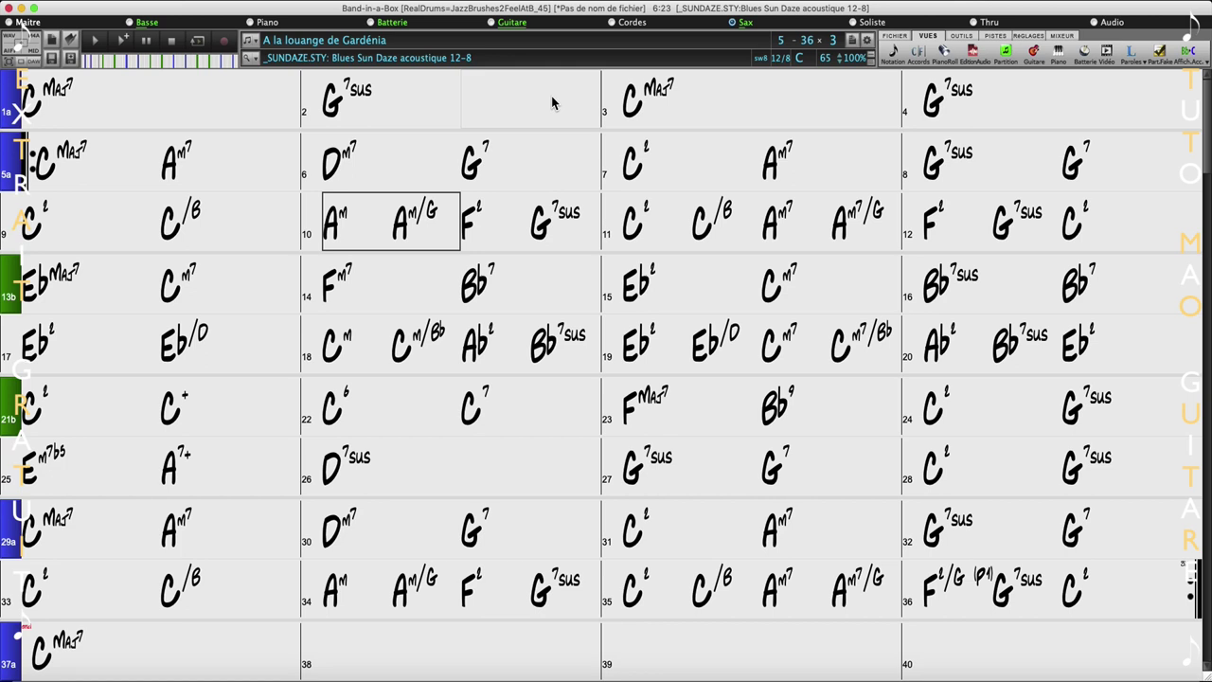
Open the StylePicker and audition the _STORMY style (Stormy Blues avec percussion), stopping its playback when done.
click(245, 59)
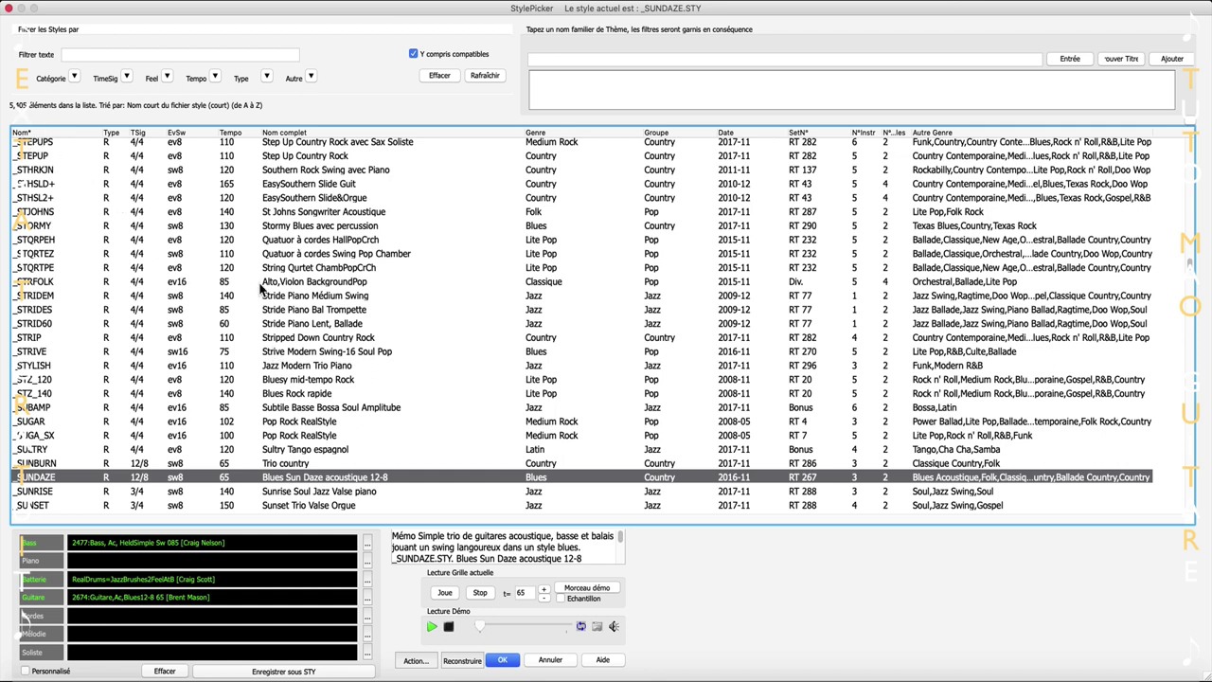
click(286, 230)
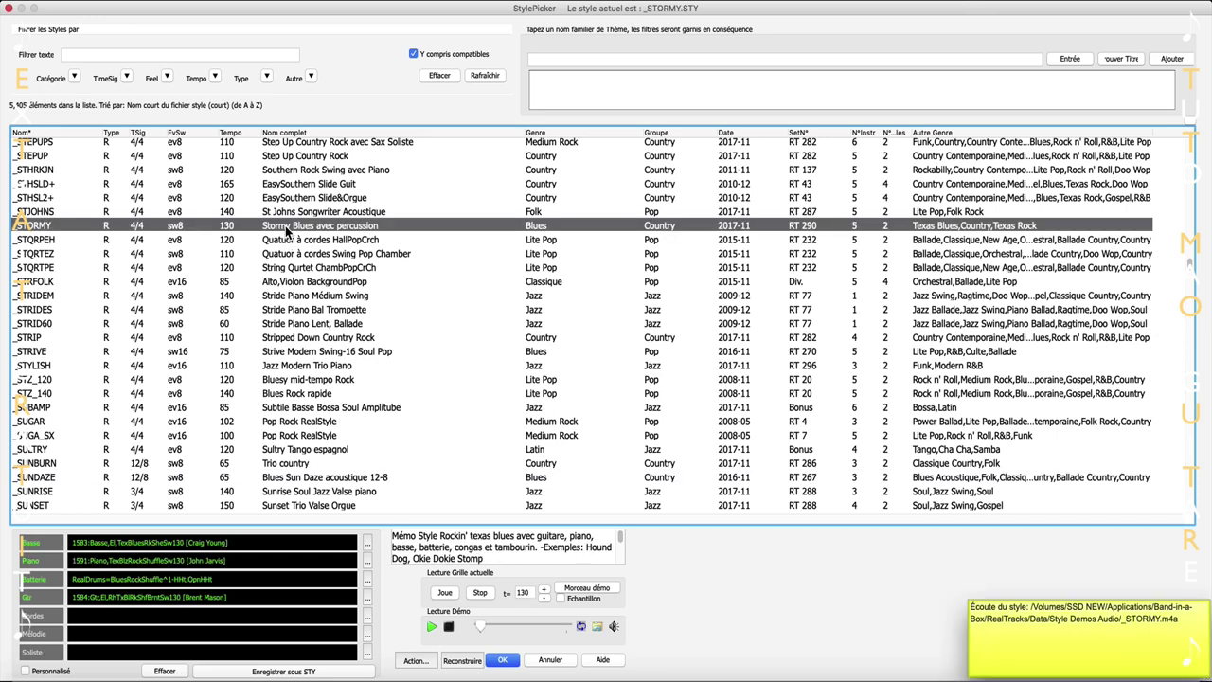
click(480, 593)
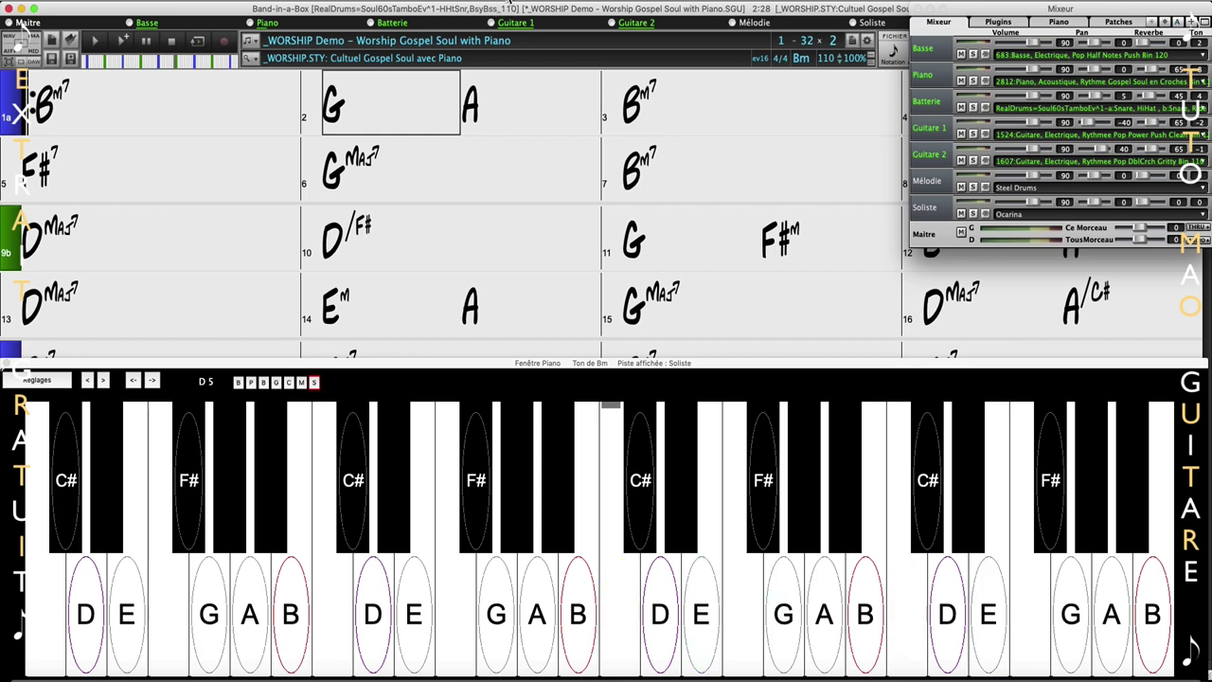
Choose ADVANCE61 USB PORT 1 as the MIDI input in the CoreMIDI port settings, and generate and play the song.
click(220, 4)
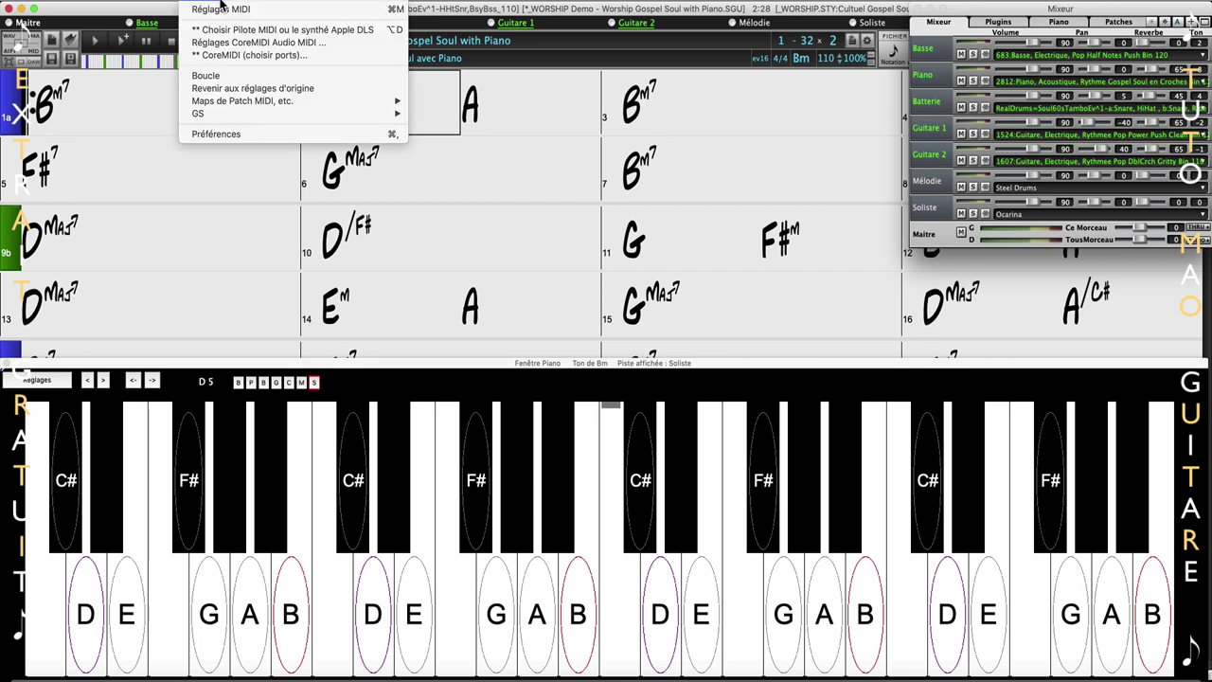
click(248, 55)
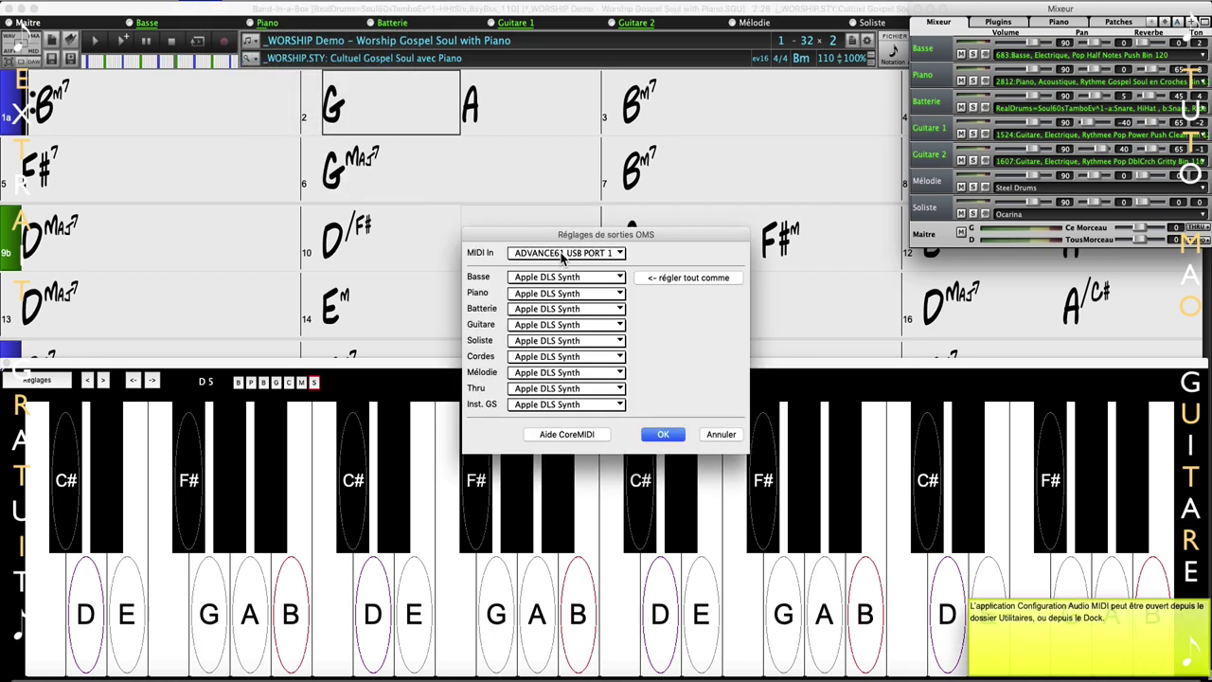
click(562, 254)
click(555, 256)
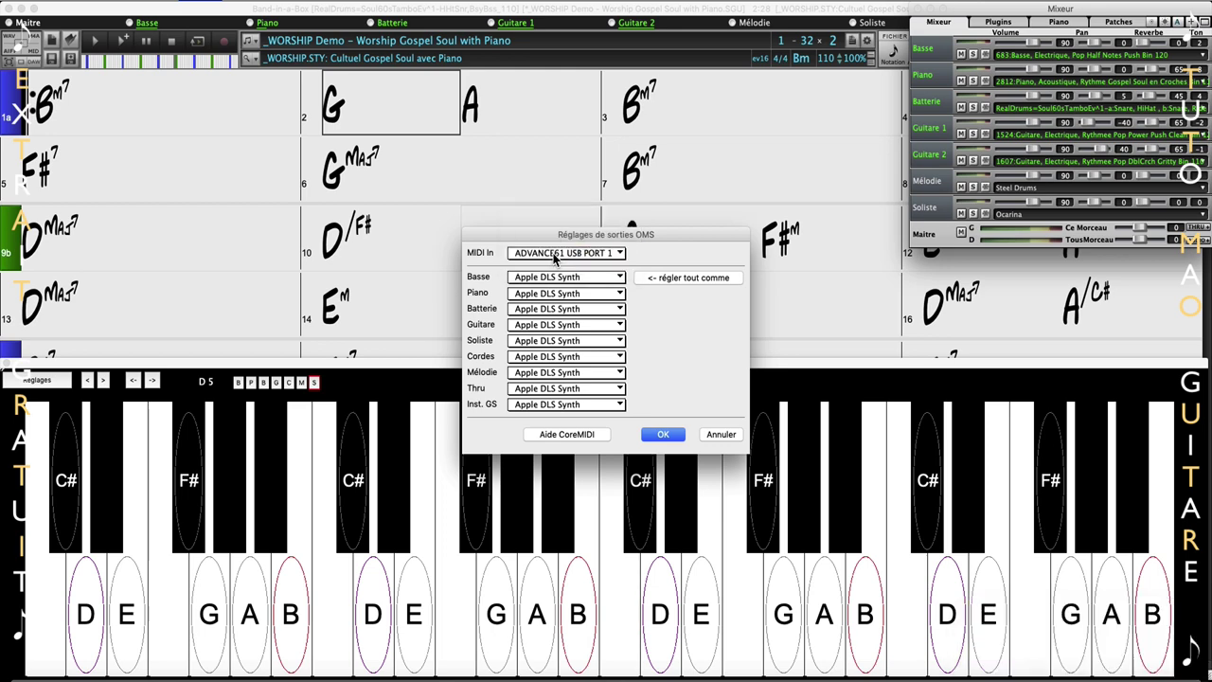
click(678, 435)
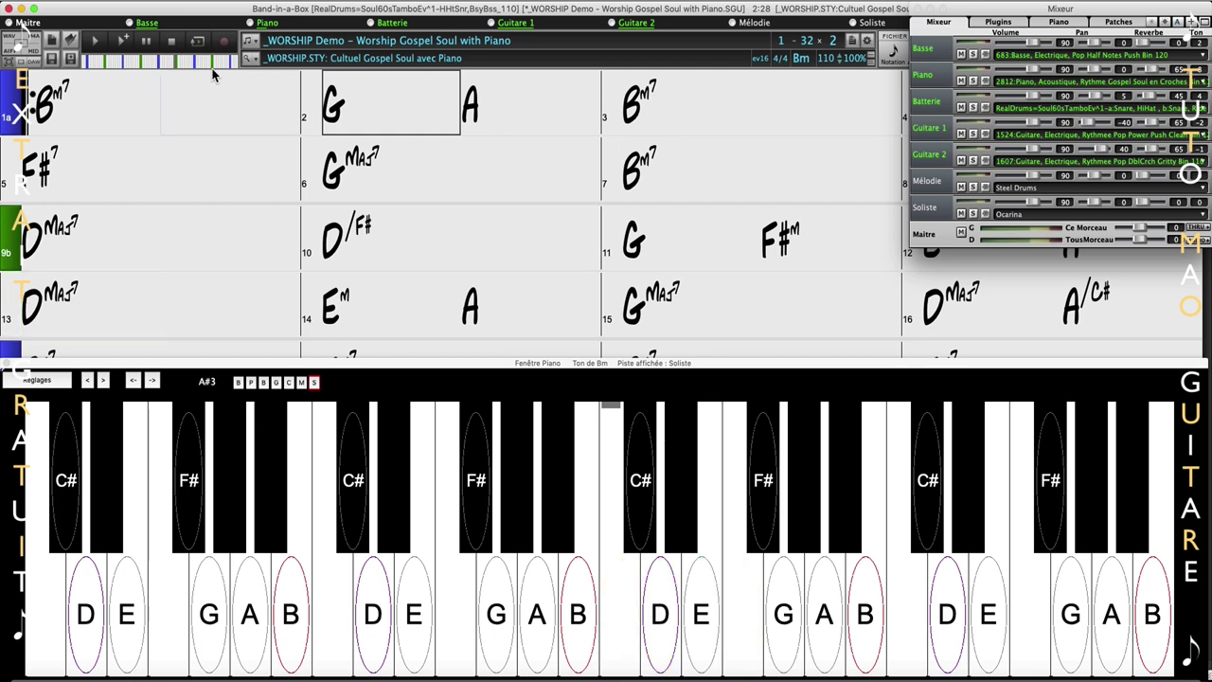
click(125, 42)
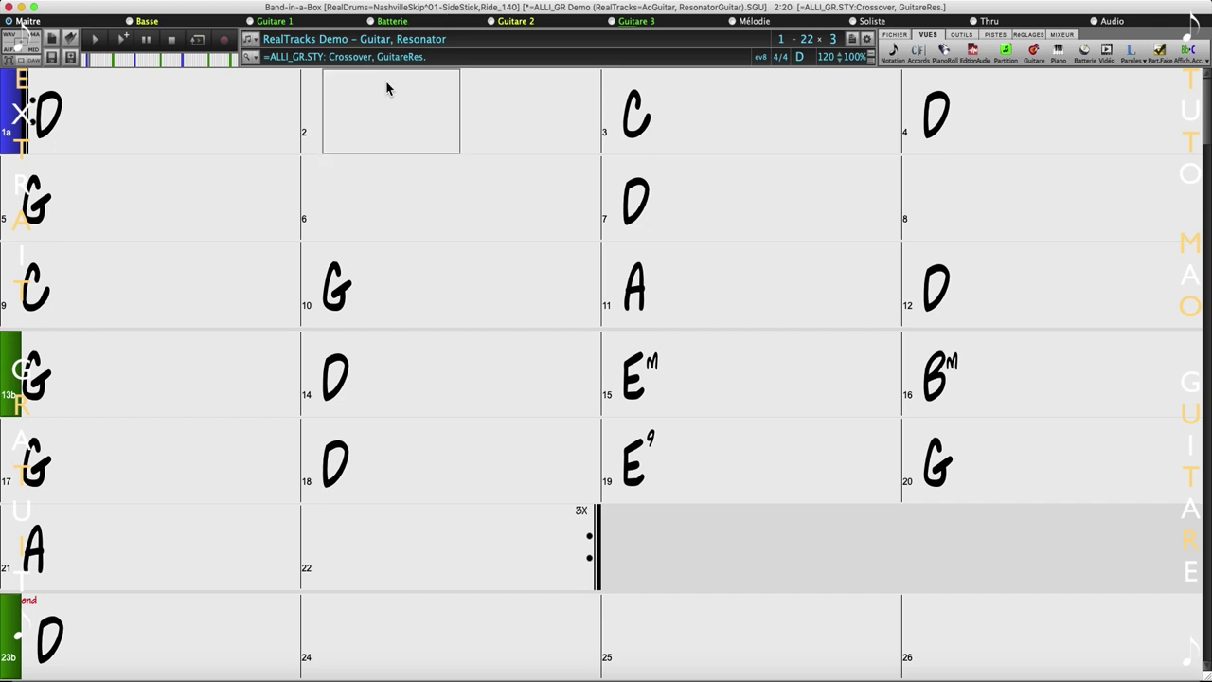
Assign MIDI SuperTrack 2066, Piano New Age Answers DblCrch Bin 110, to the Guitare 1 track and accept the Hi-Q acoustic grand piano Superpatch.
click(273, 21)
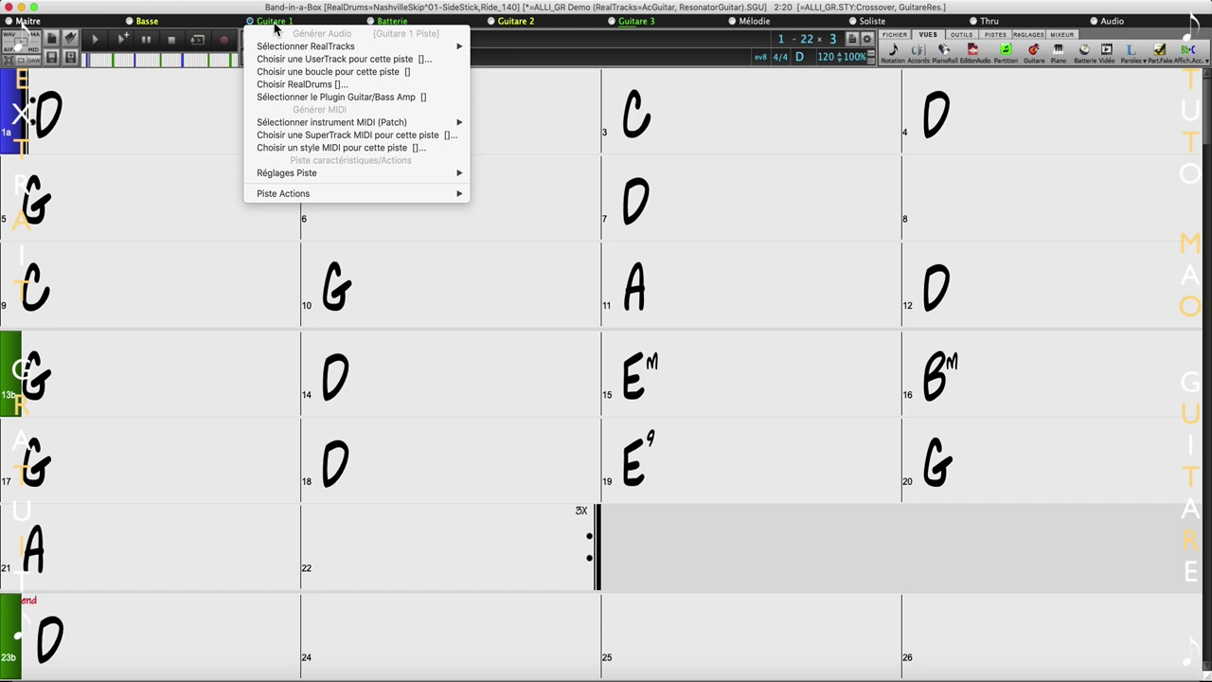
click(315, 137)
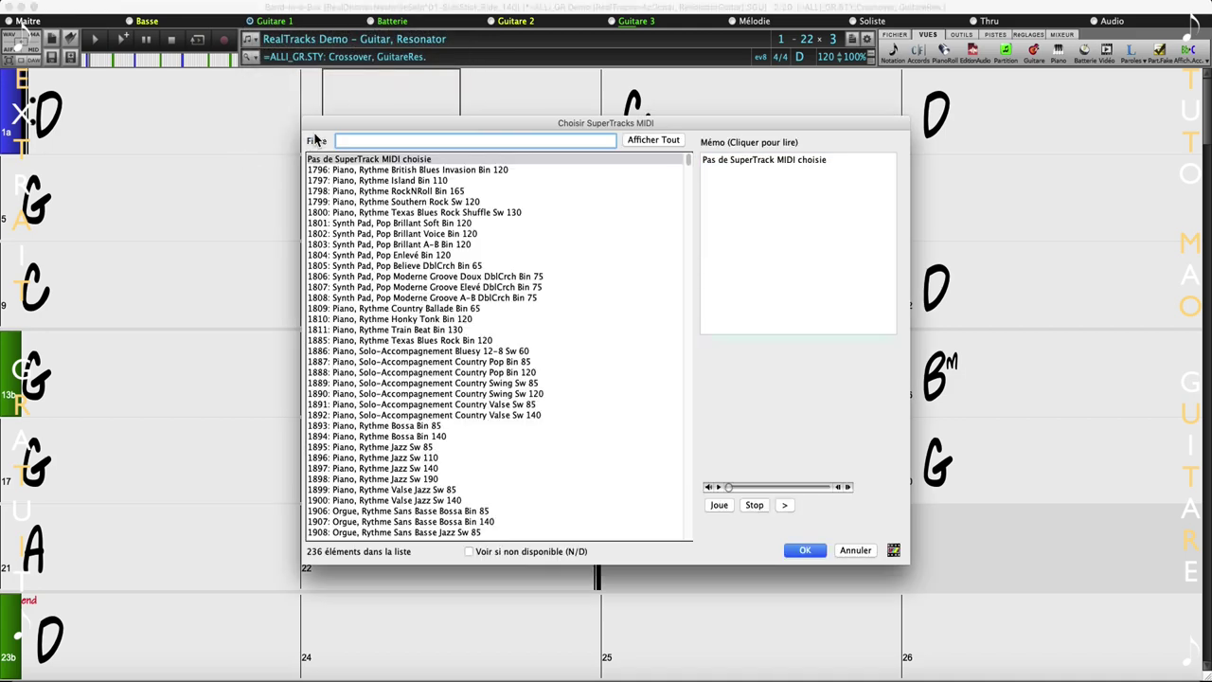
click(415, 438)
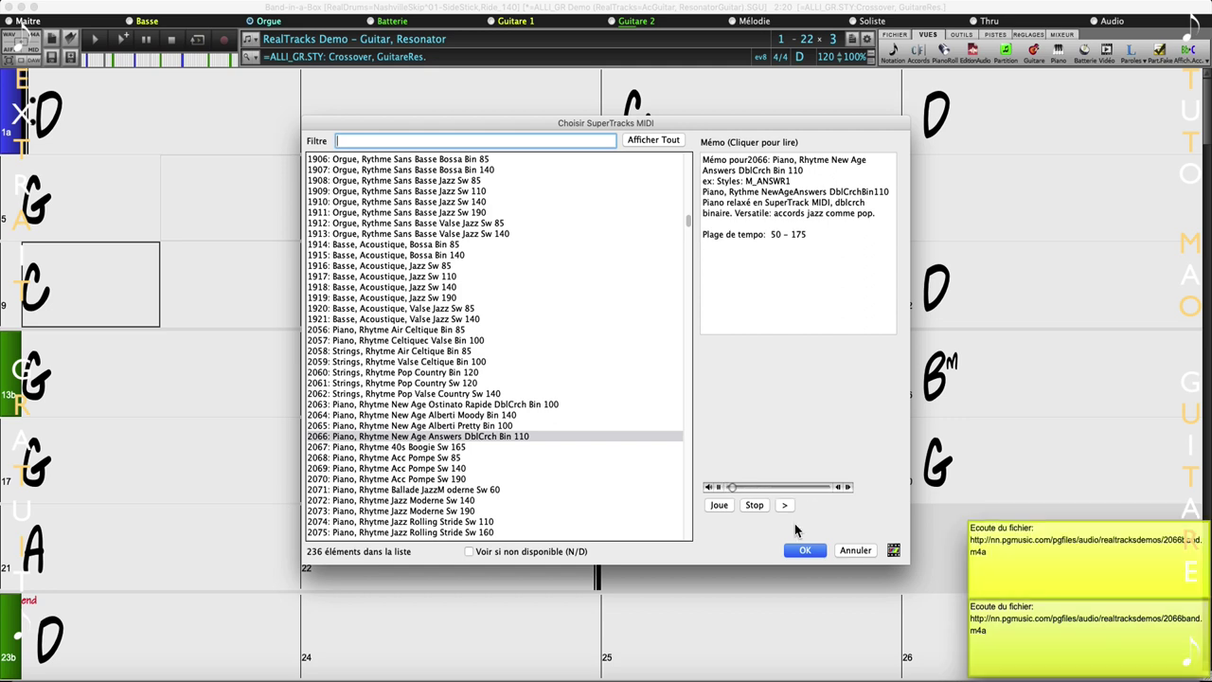
click(807, 553)
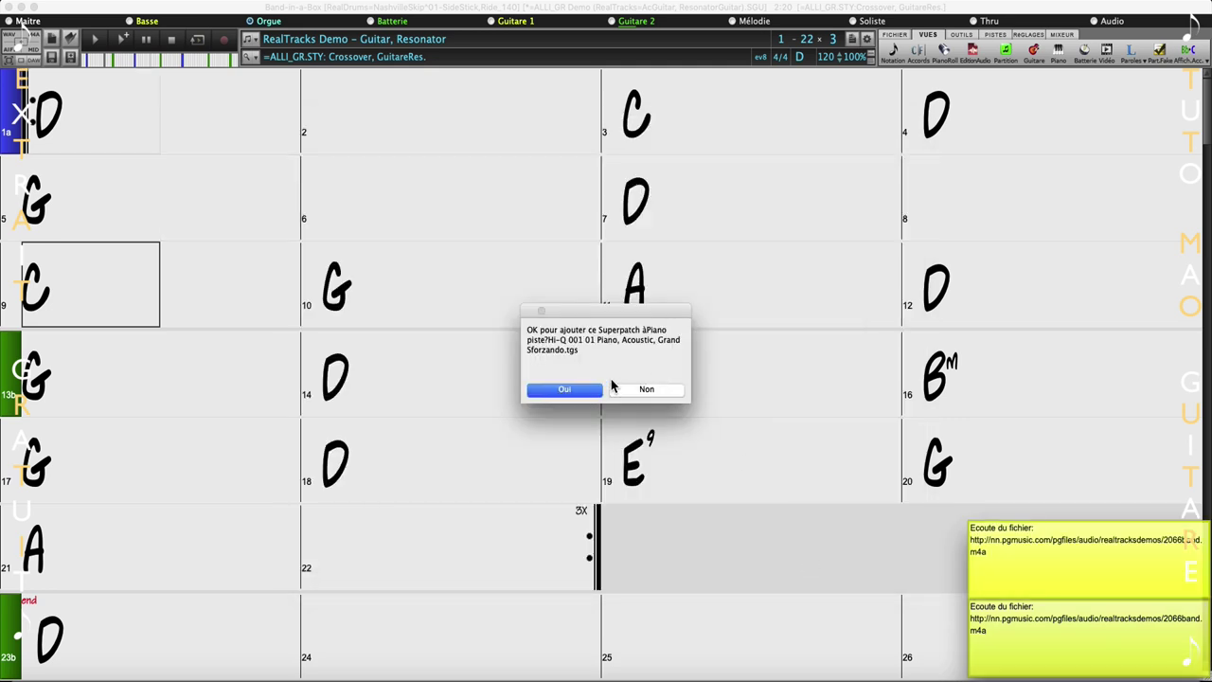
click(564, 389)
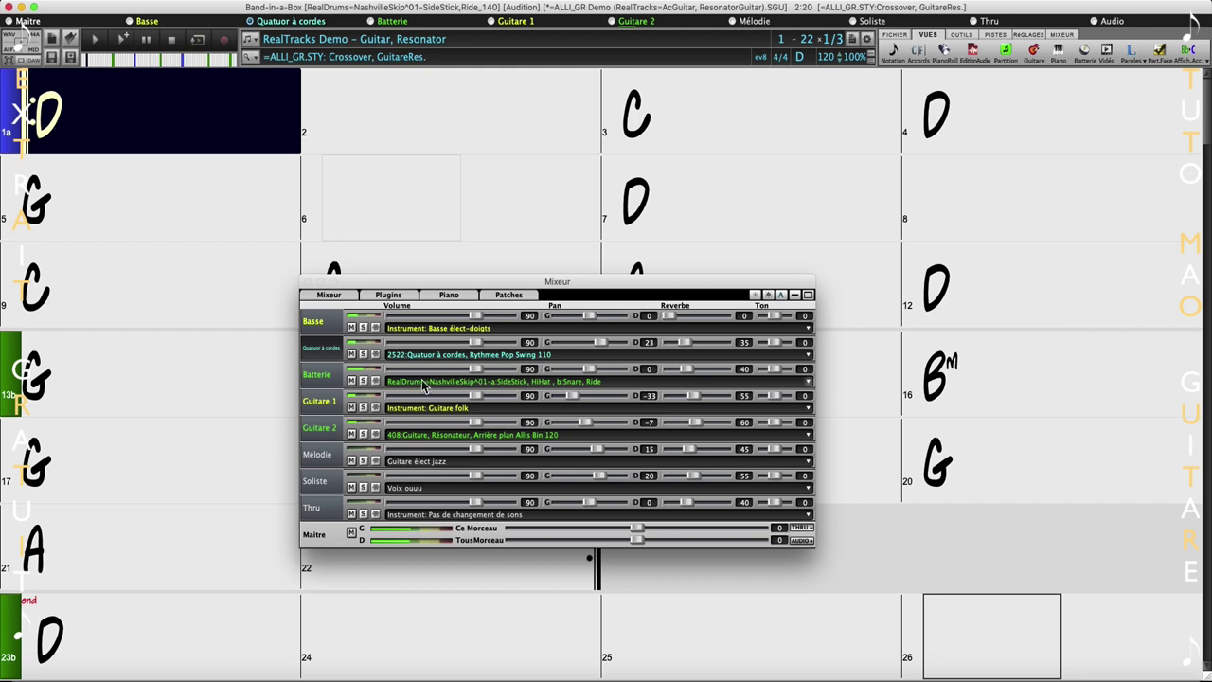
Solo the Quatuor à cordes track in the mixer to hear it alone, and release the solo.
click(363, 354)
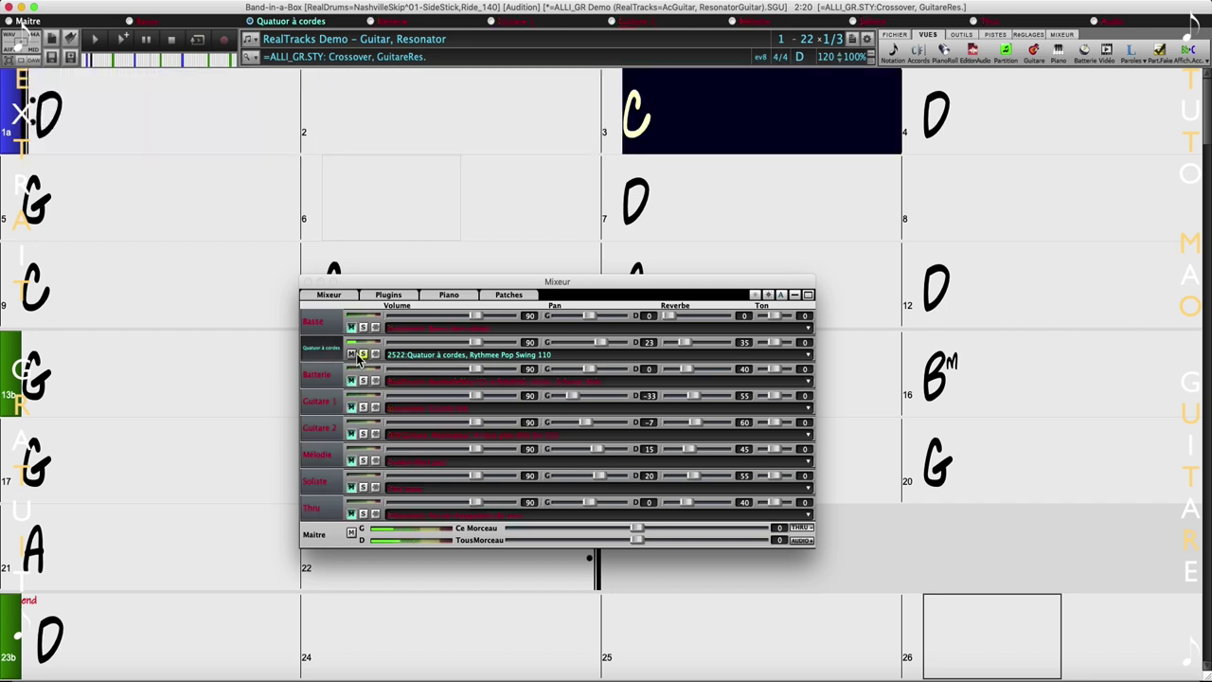
click(362, 354)
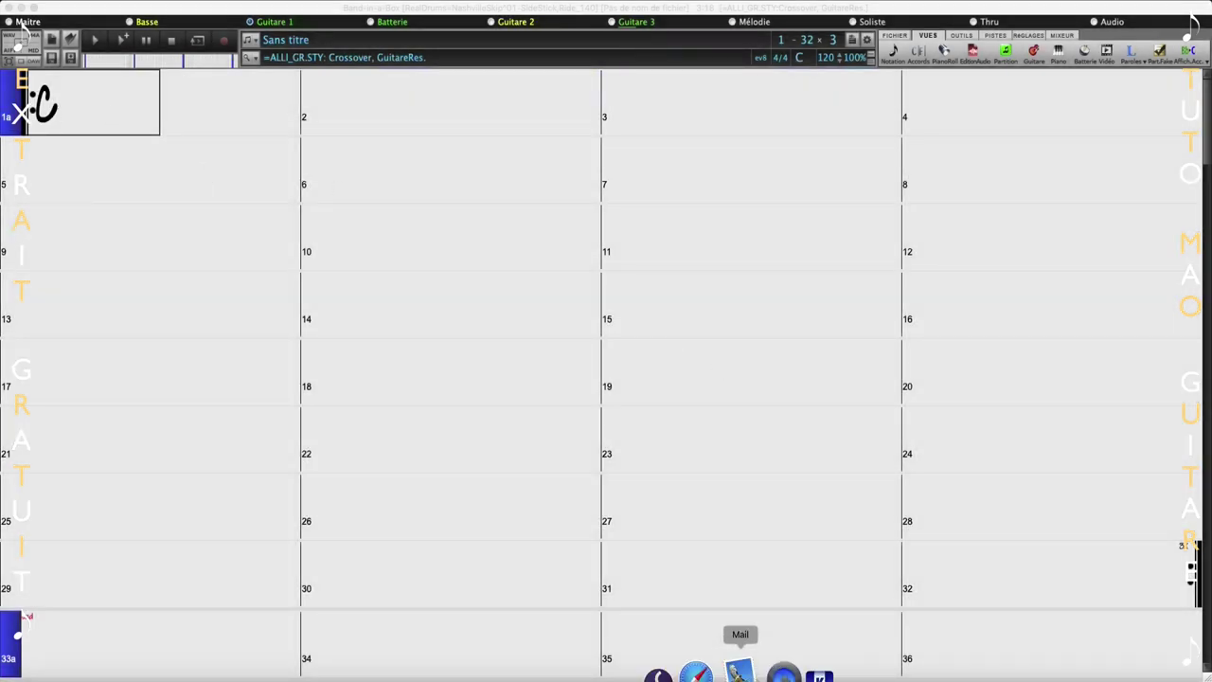
Switch to Safari and examine PG Music's list of chords recognized by Band-in-a-Box, including the entry notes and shortcut chords.
click(722, 669)
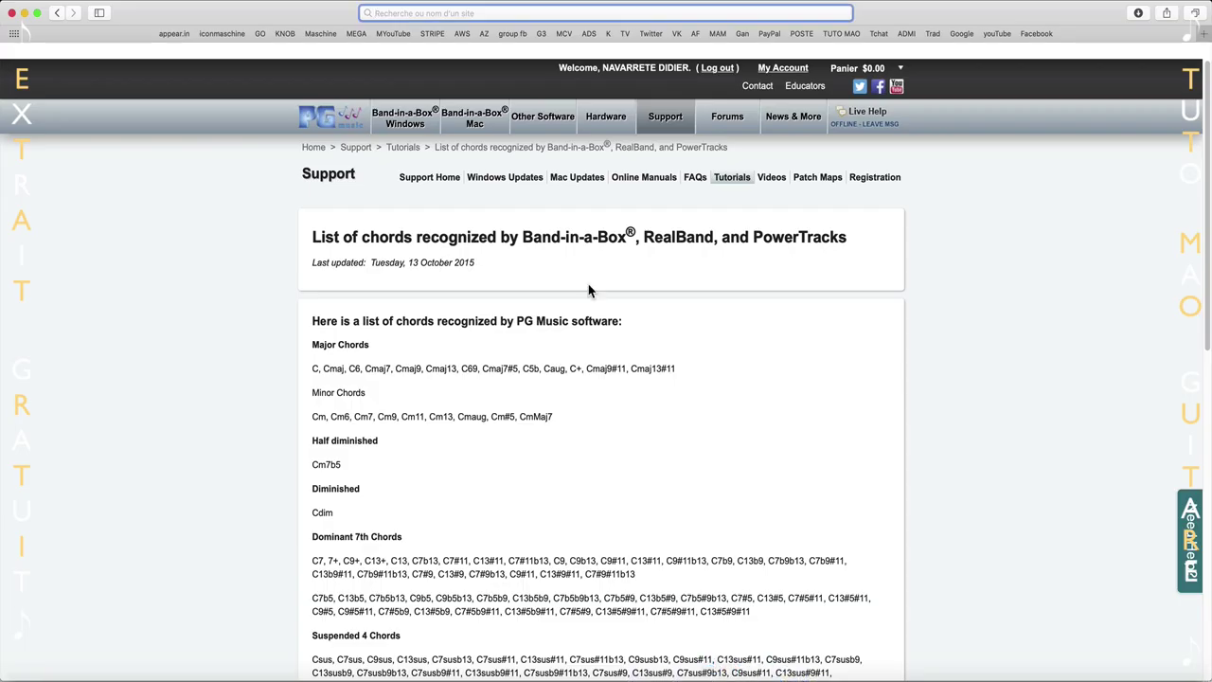
click(1010, 181)
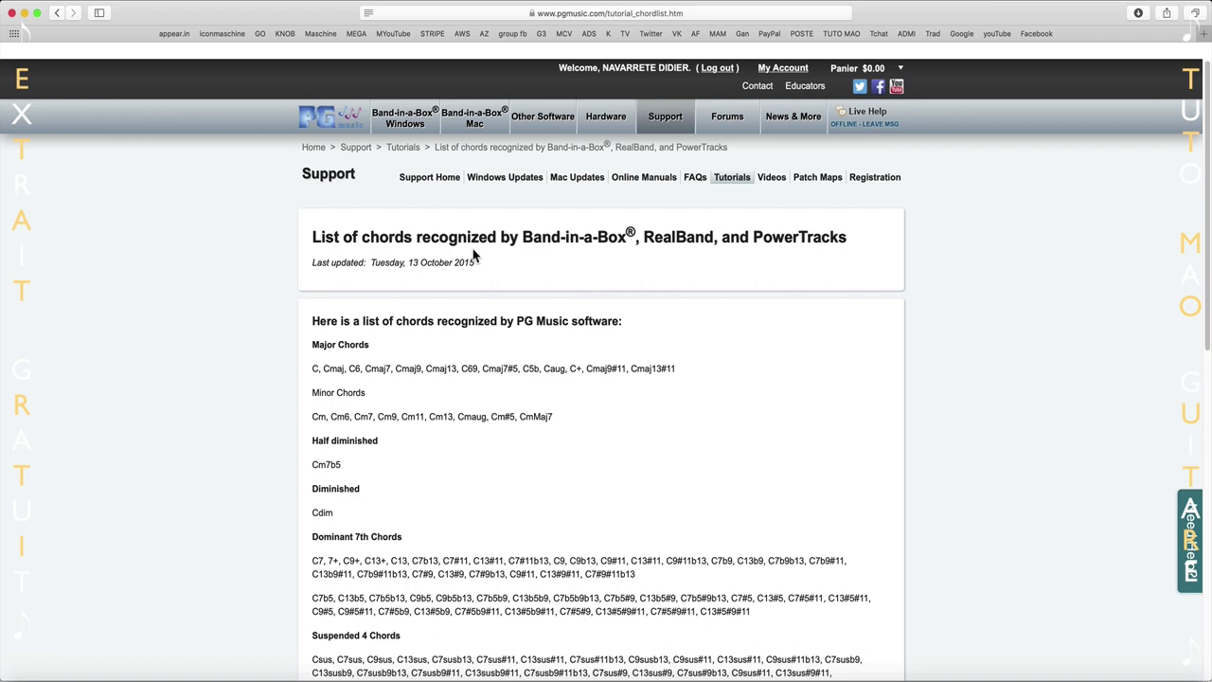
scroll(568, 483, down, 5)
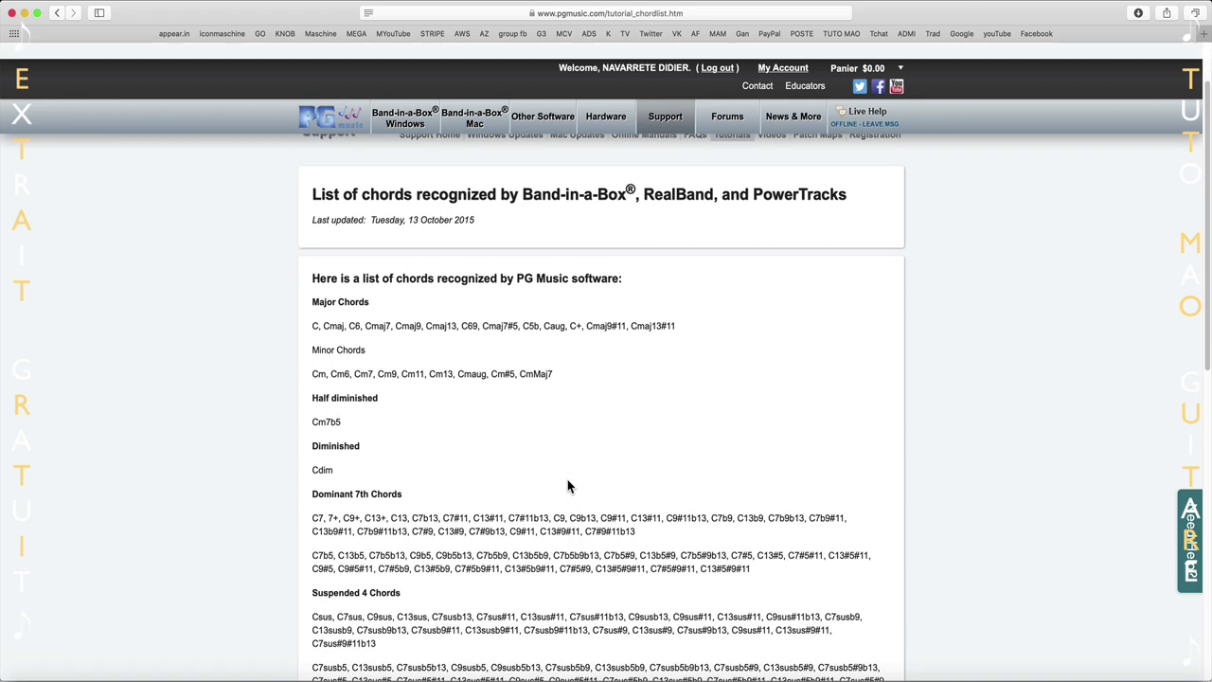
scroll(571, 493, down, 8)
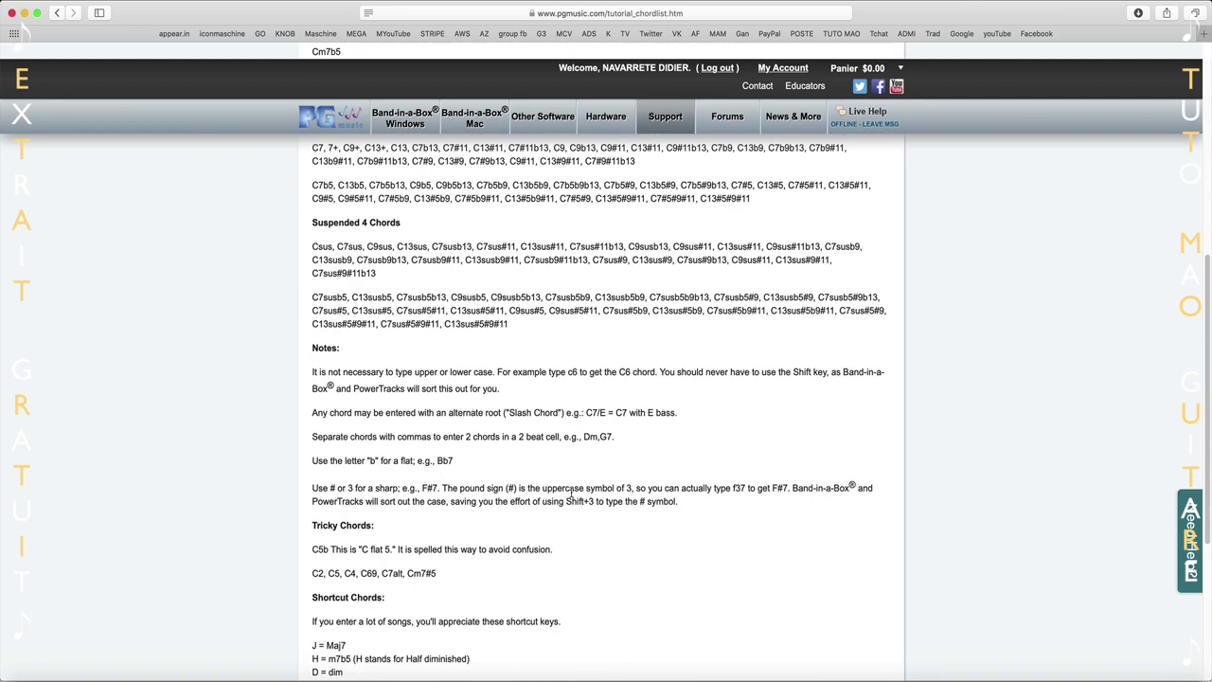
scroll(571, 493, up, 12)
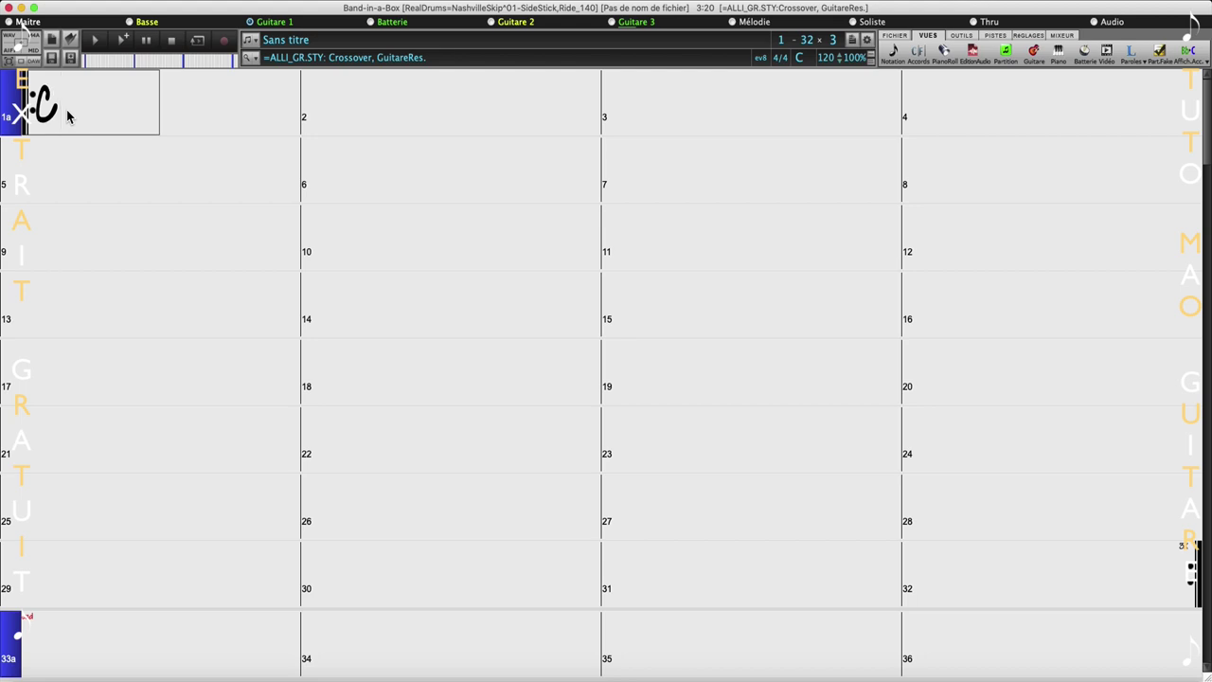
Enter the chords CMaj7 and CmMaj7 in bar 1, and C6 and Cm7b5 in bar 2 of the empty chart.
text(maj7)
key(Return)
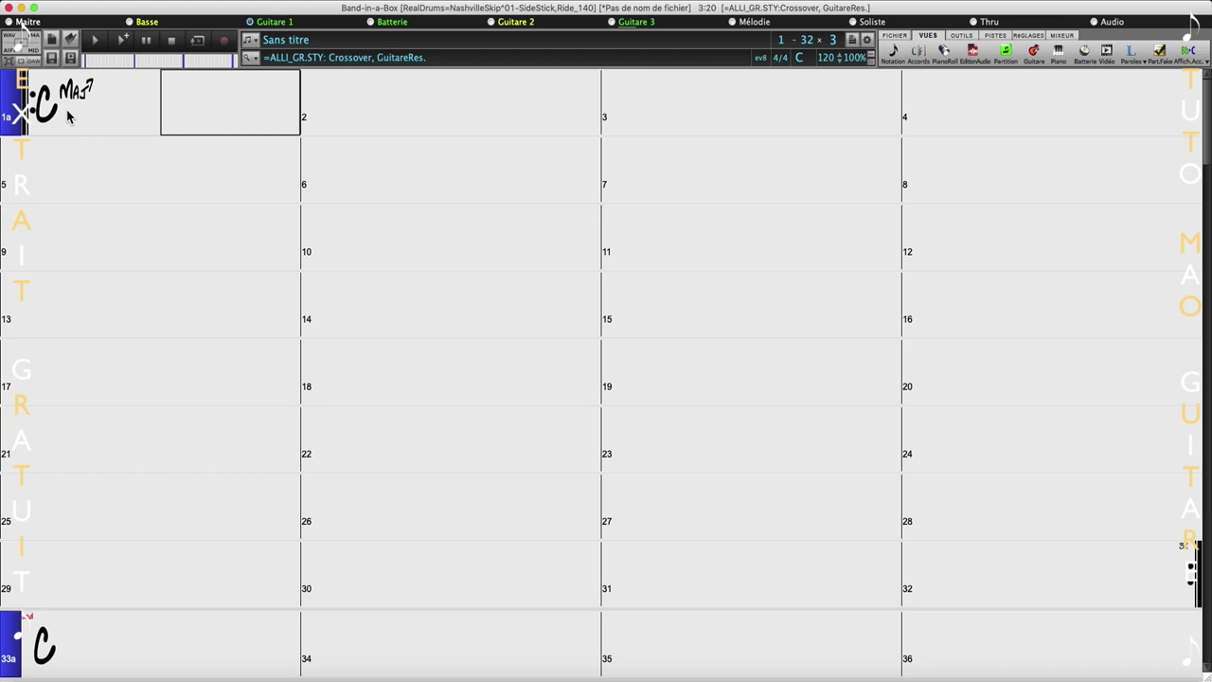
text(cmaaj7)
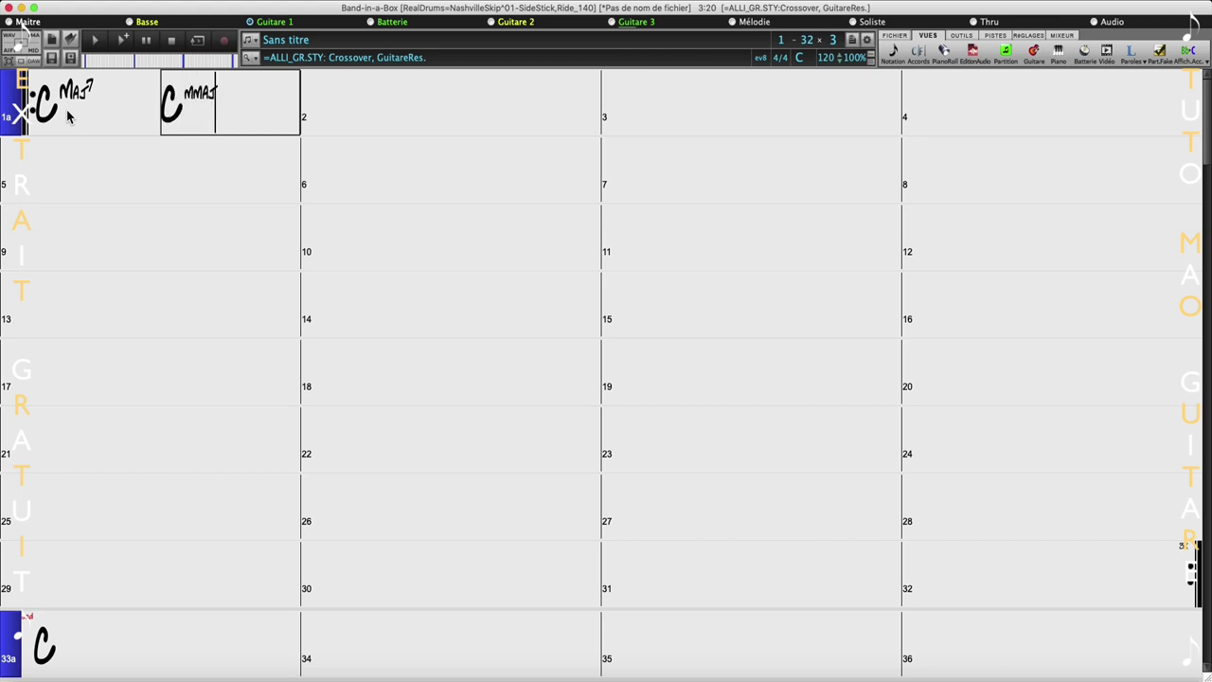
key(Return)
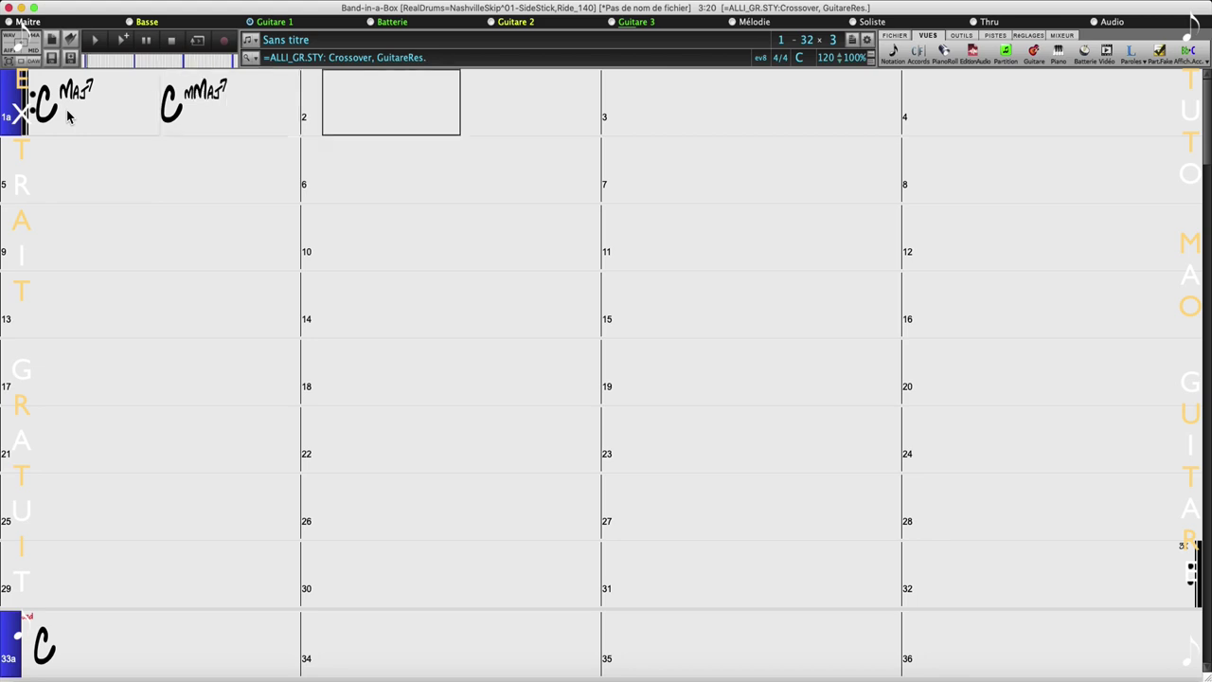
text(c6)
key(Return)
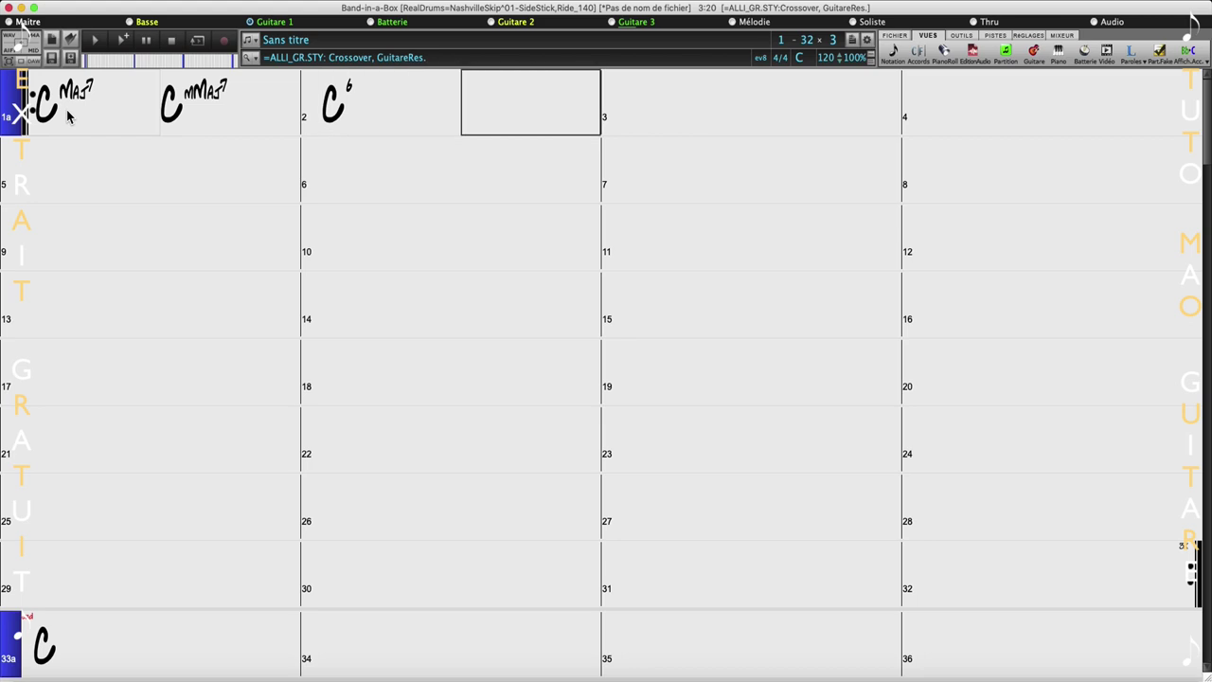
text(cm7b5)
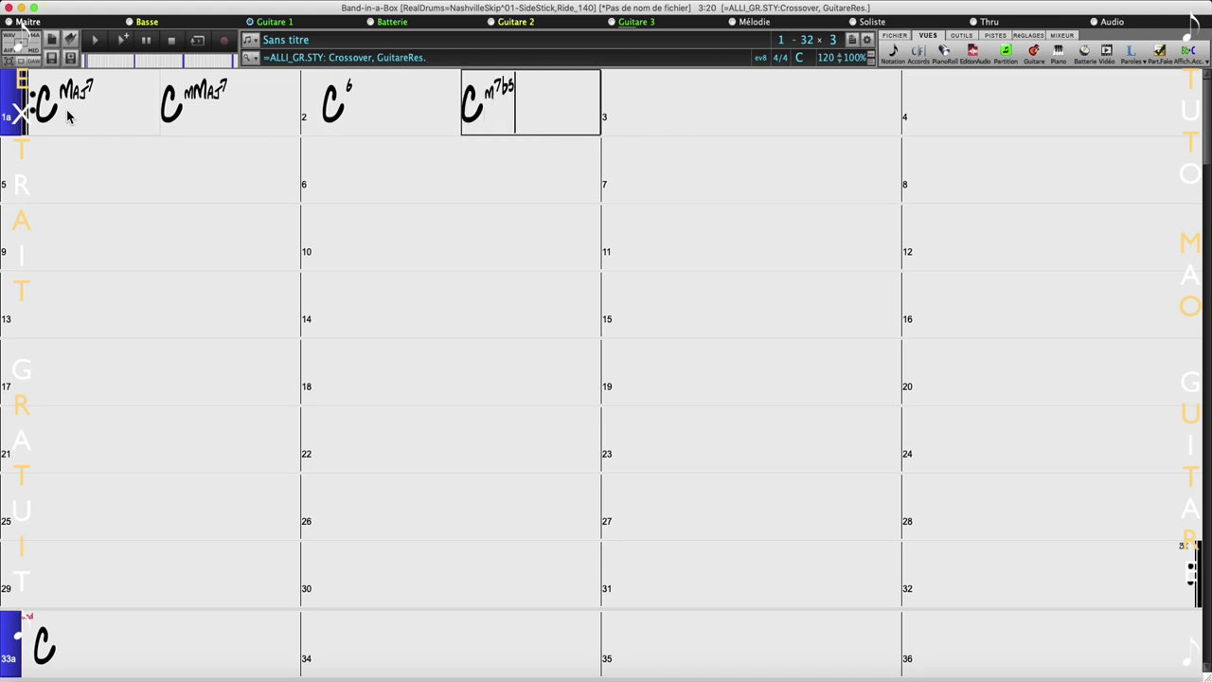
key(Return)
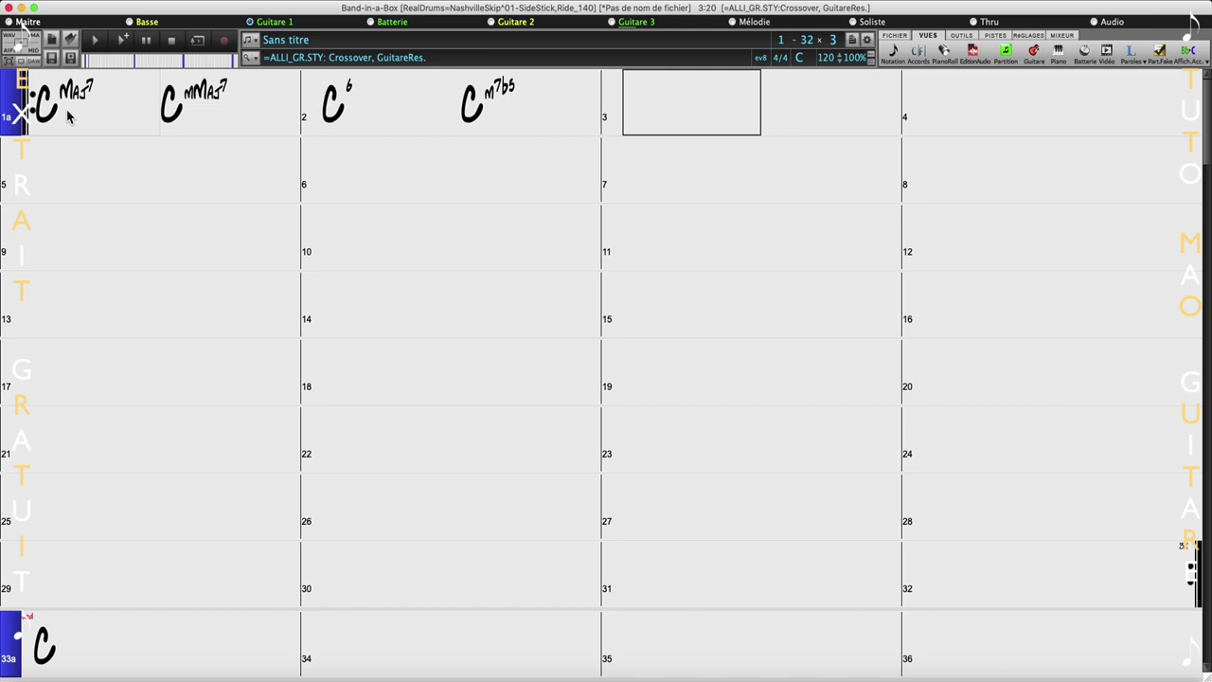
Enter the chords Cdim and F7 in bar 3, and F13+ and Csus in bar 4.
text(cdim)
key(Return)
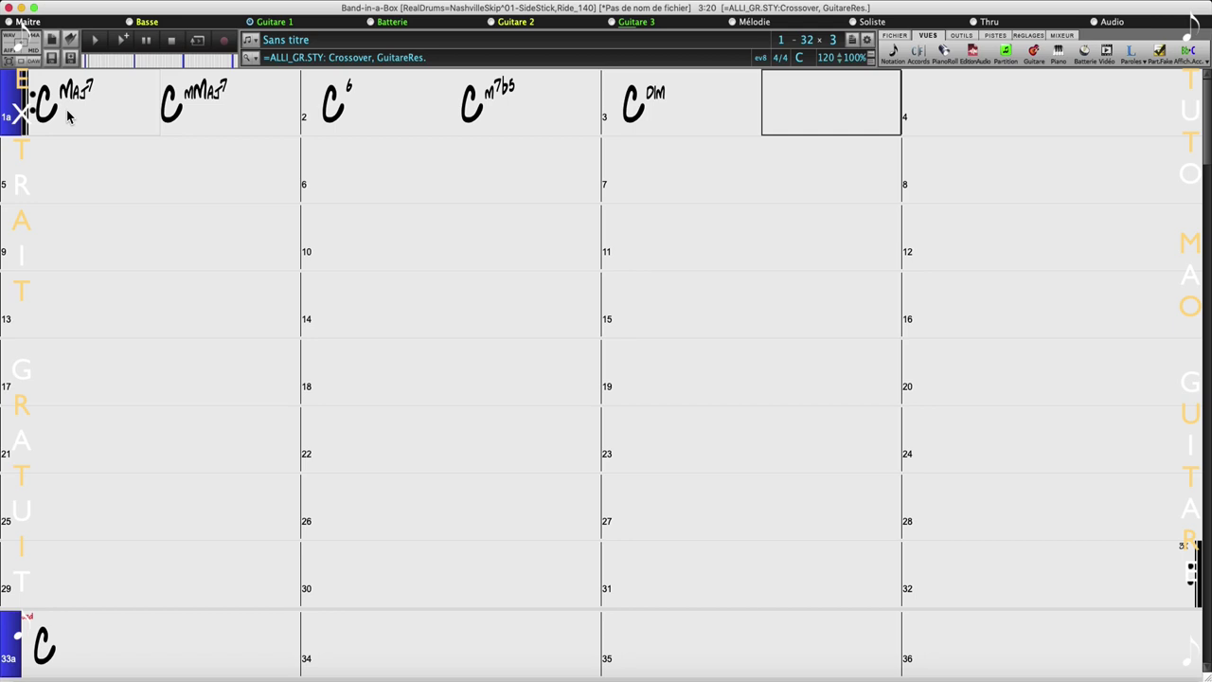
text(f7)
key(Return)
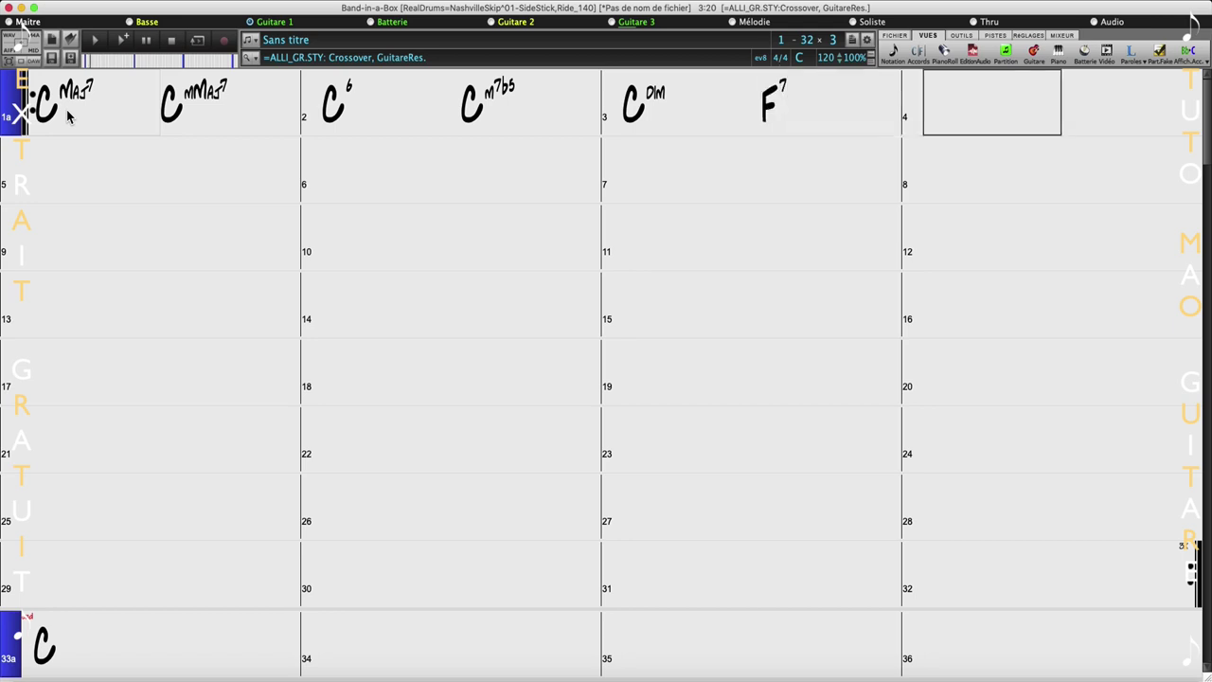
text(f13+)
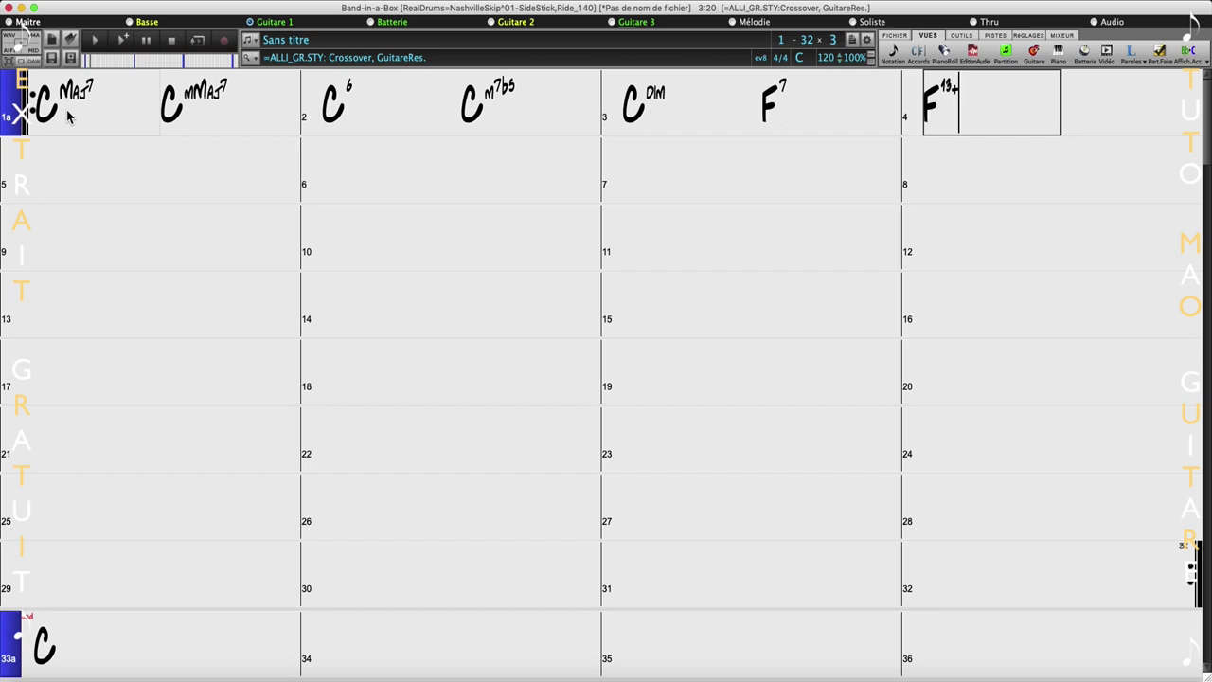
key(Return)
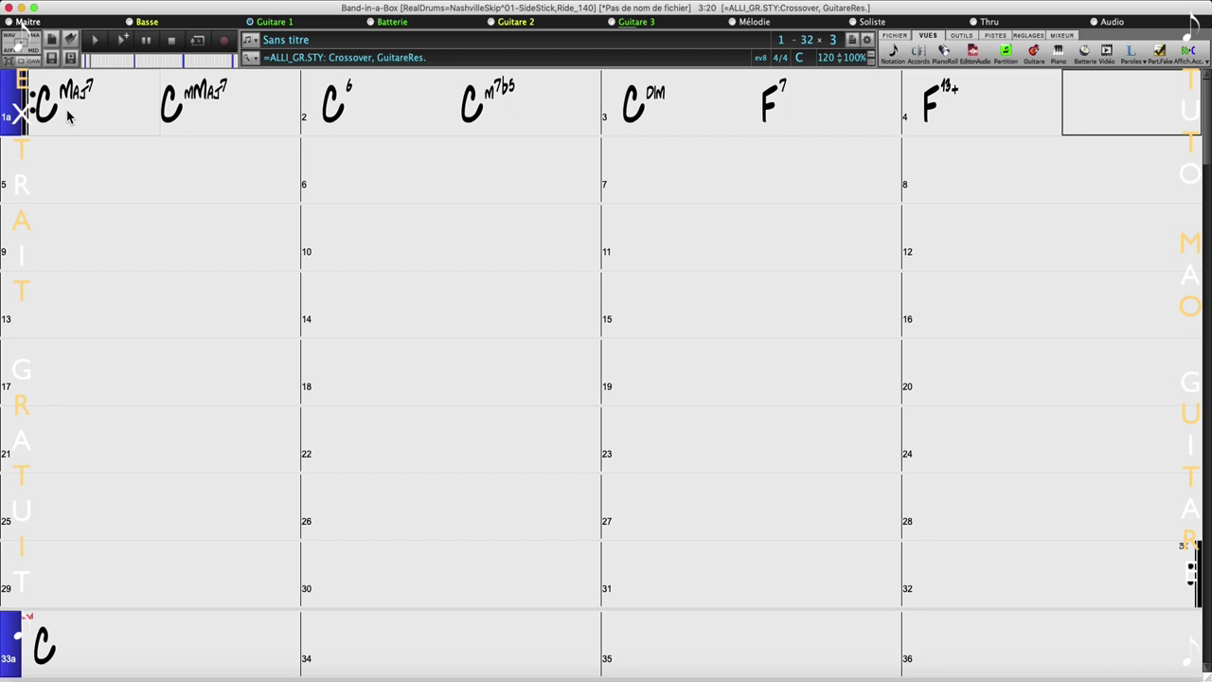
text(csus)
key(Return)
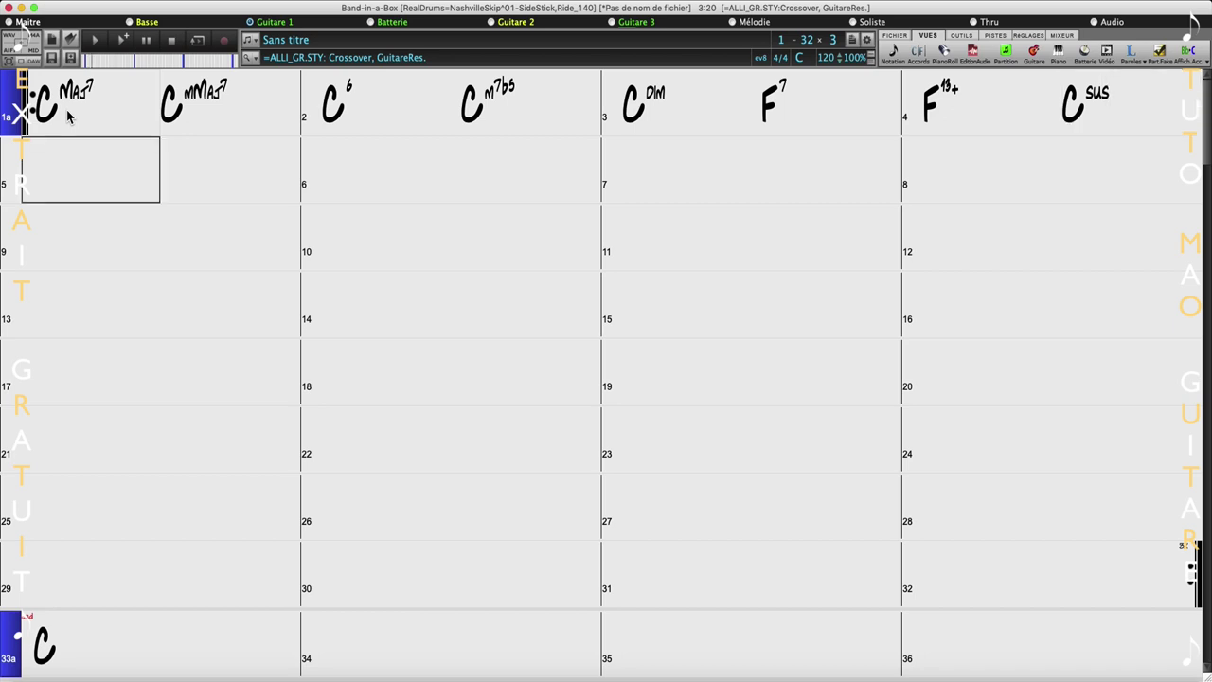
Enter the chords C2 and Bb in bar 5, and F# and F in bar 6.
text(csus2)
key(Return)
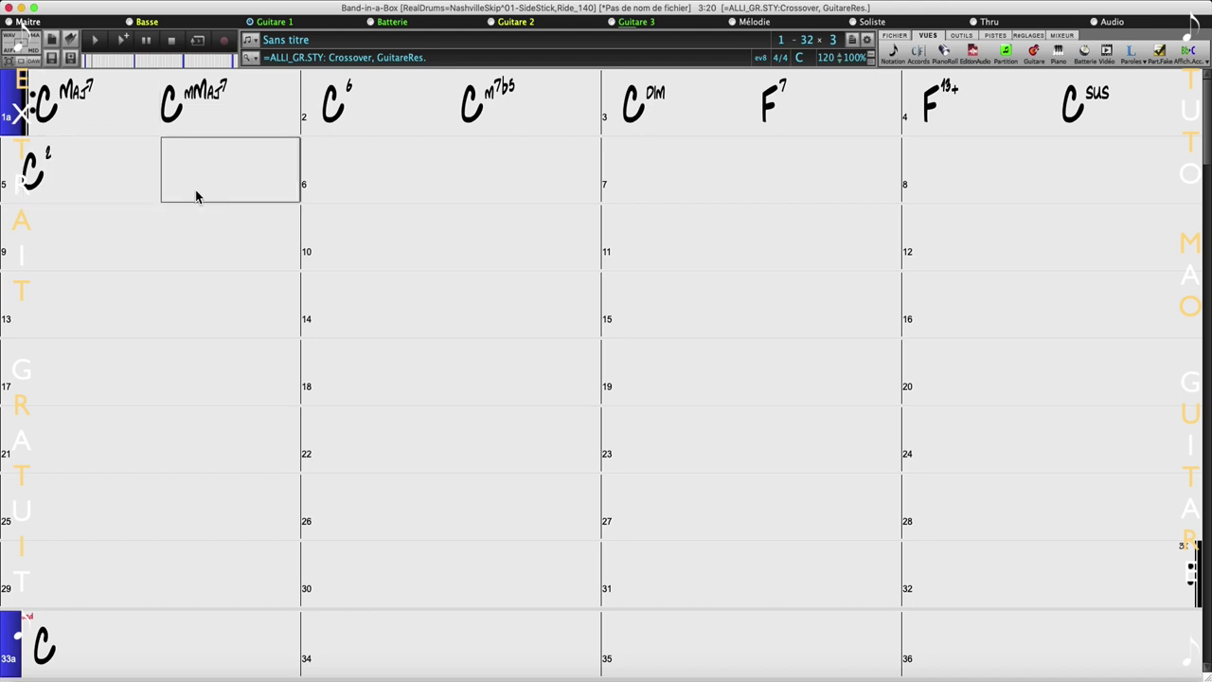
text(bb)
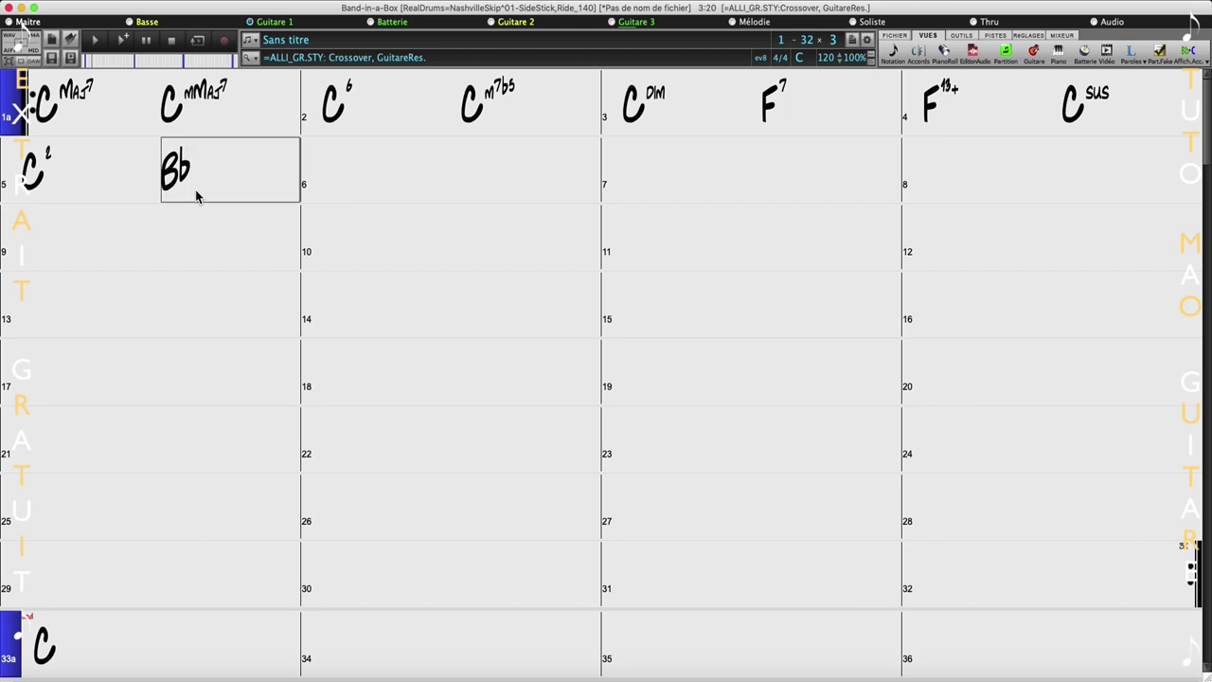
key(Return)
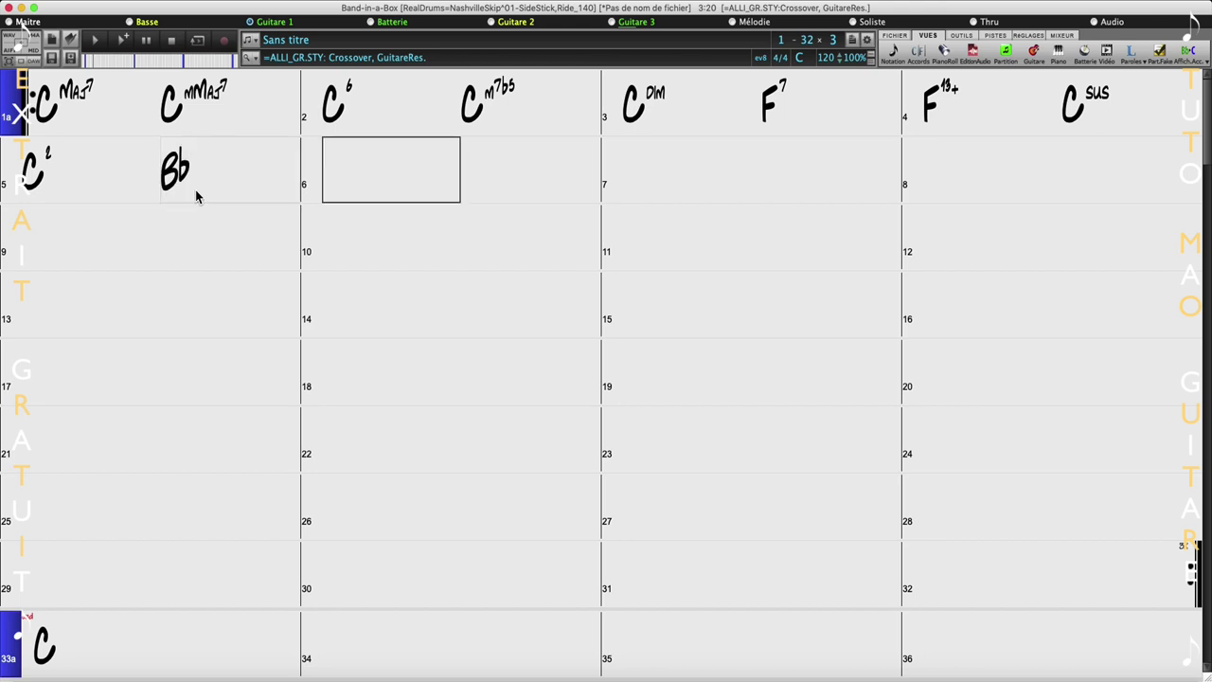
text(f#)
key(Return)
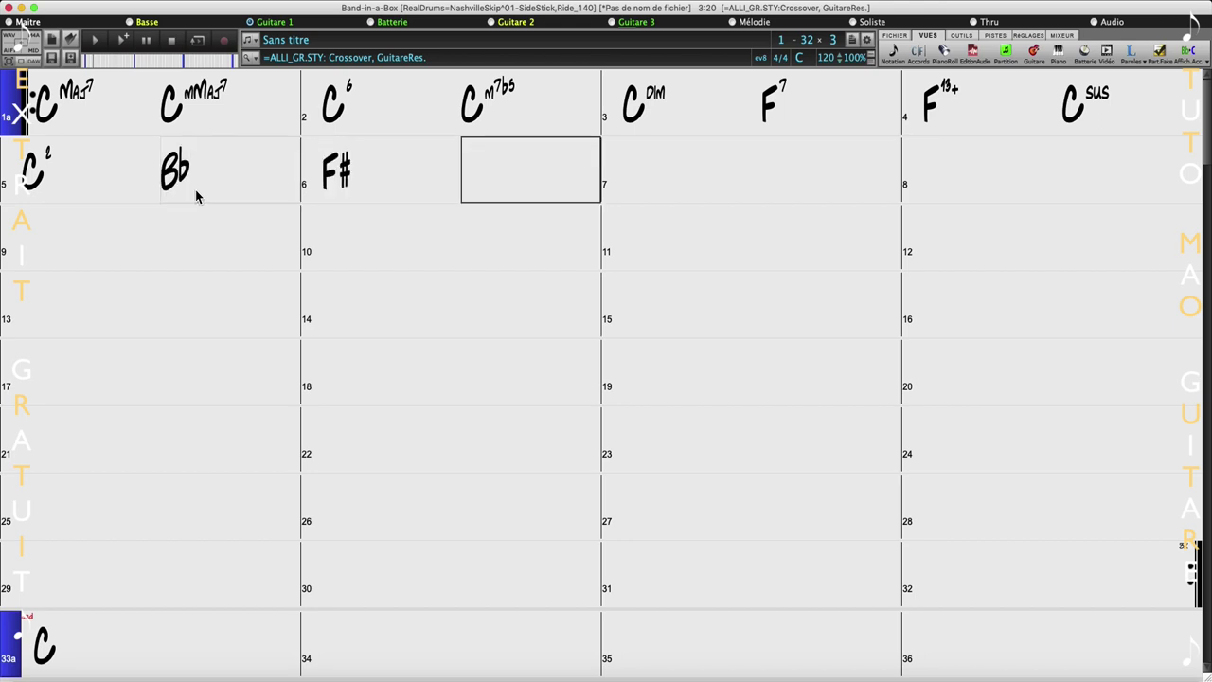
text(f)
key(Return)
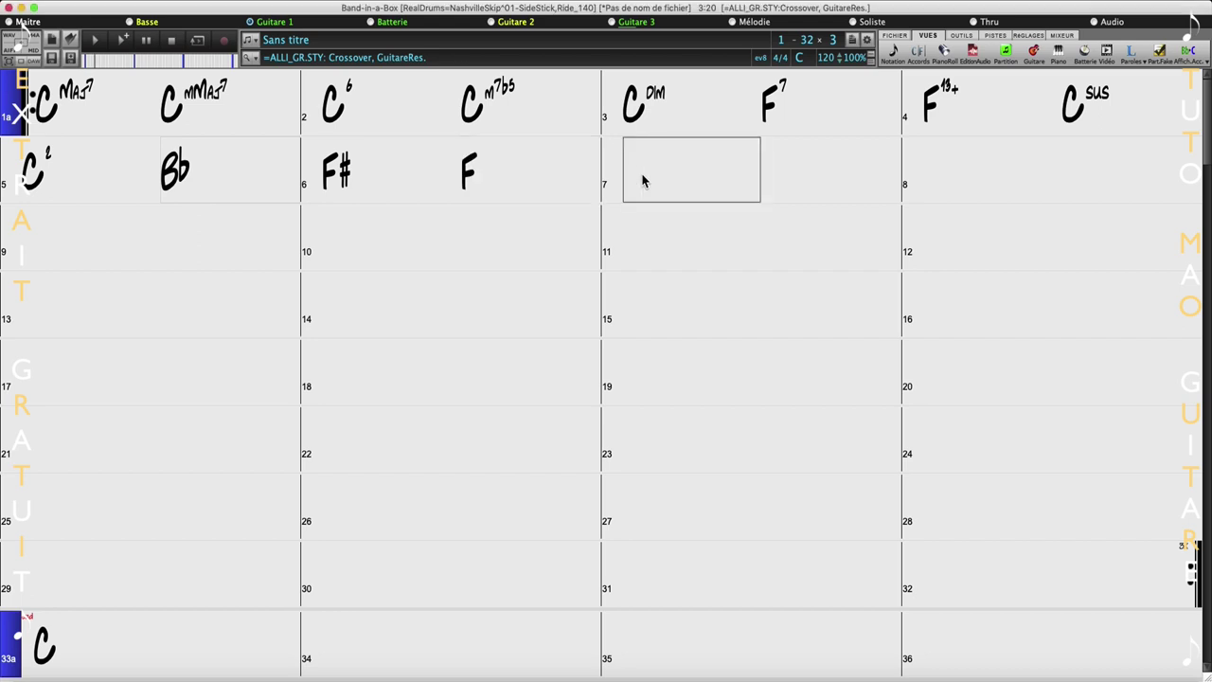
Enter the plain major chords C and D in bar 7, and E and F in bar 8.
text(c)
key(Return)
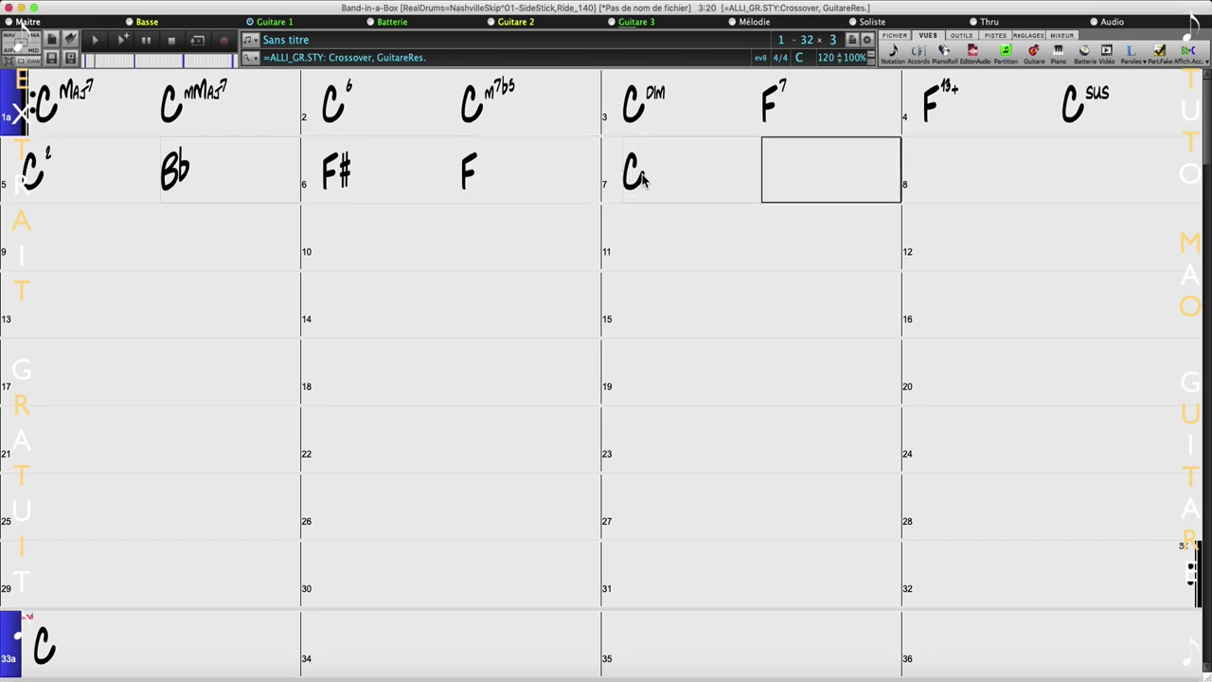
text(d)
key(Return)
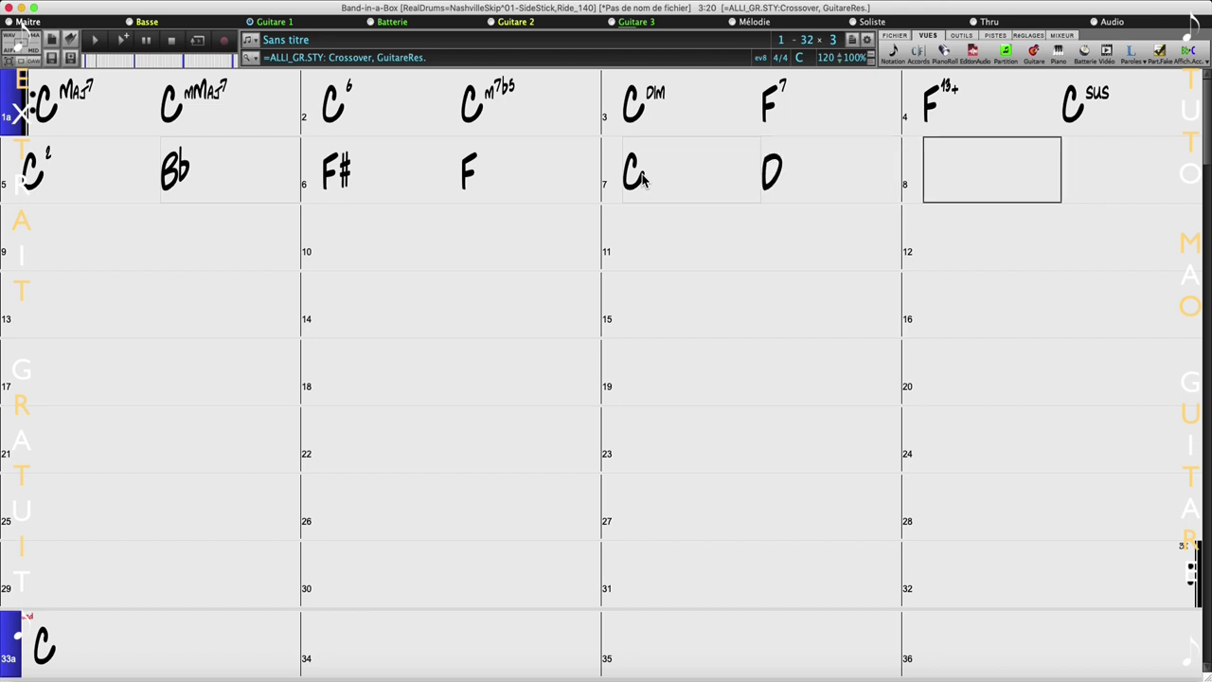
text(e)
key(Return)
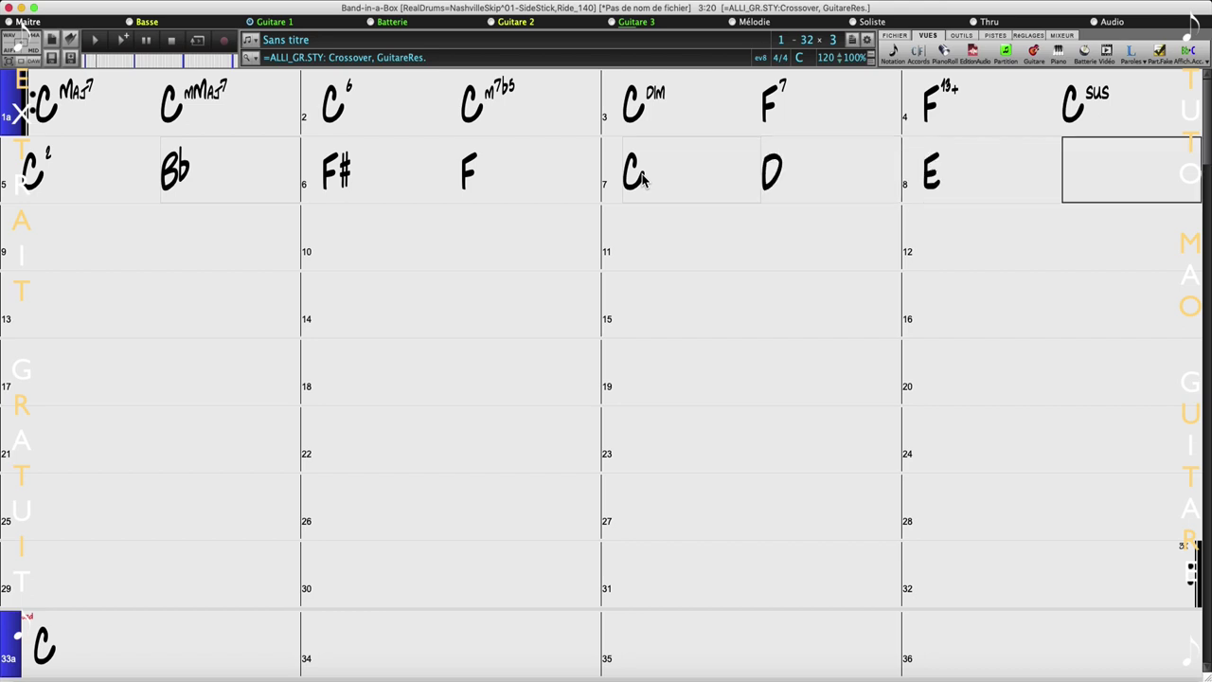
text(f)
key(Return)
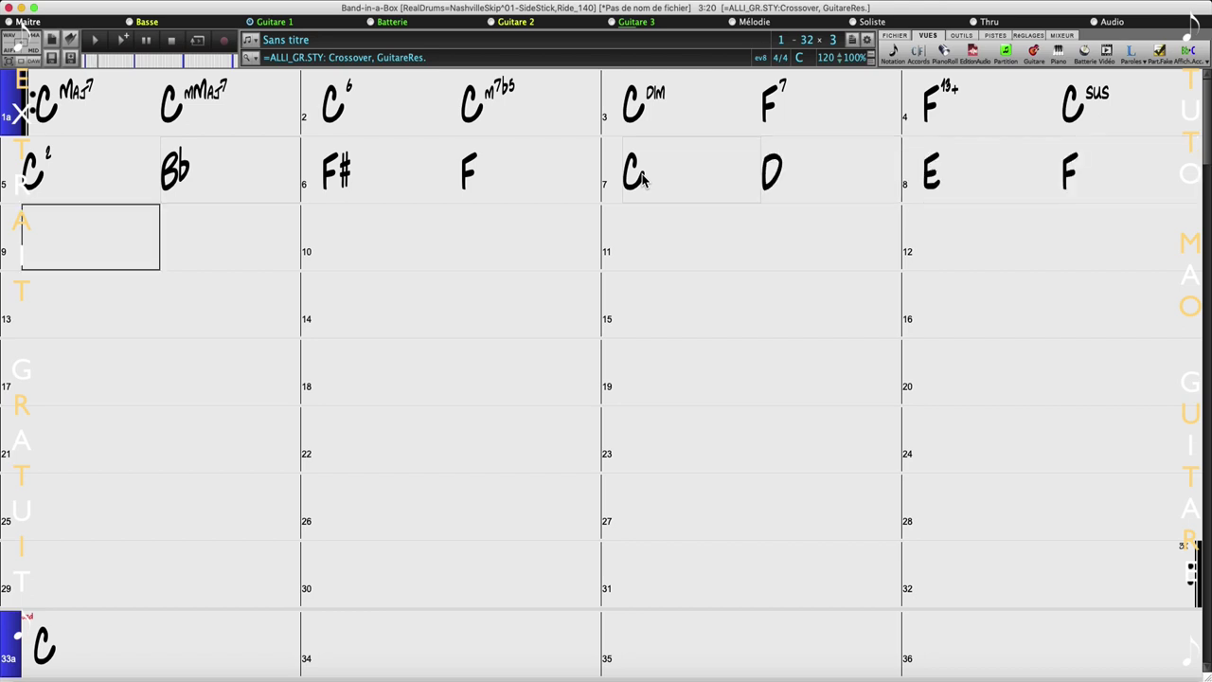
Enter the chords G and A in bar 9, and B and Cm in bar 10.
text(g)
key(Return)
text(a)
key(Return)
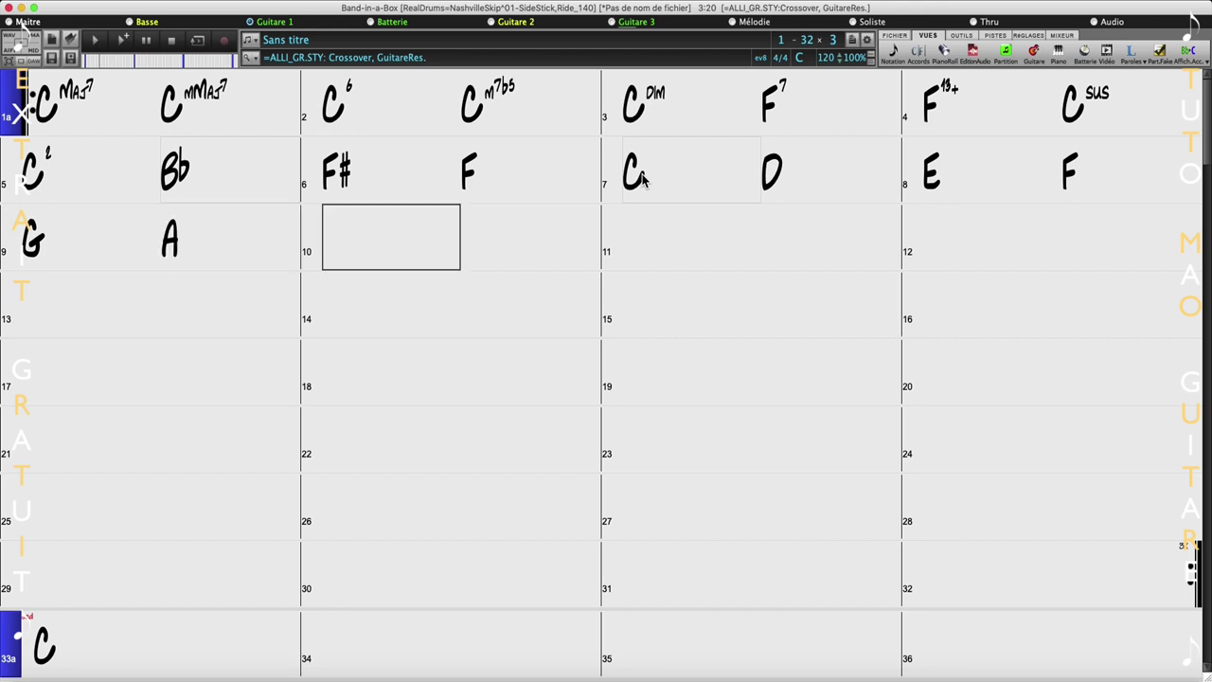
text(b)
key(Return)
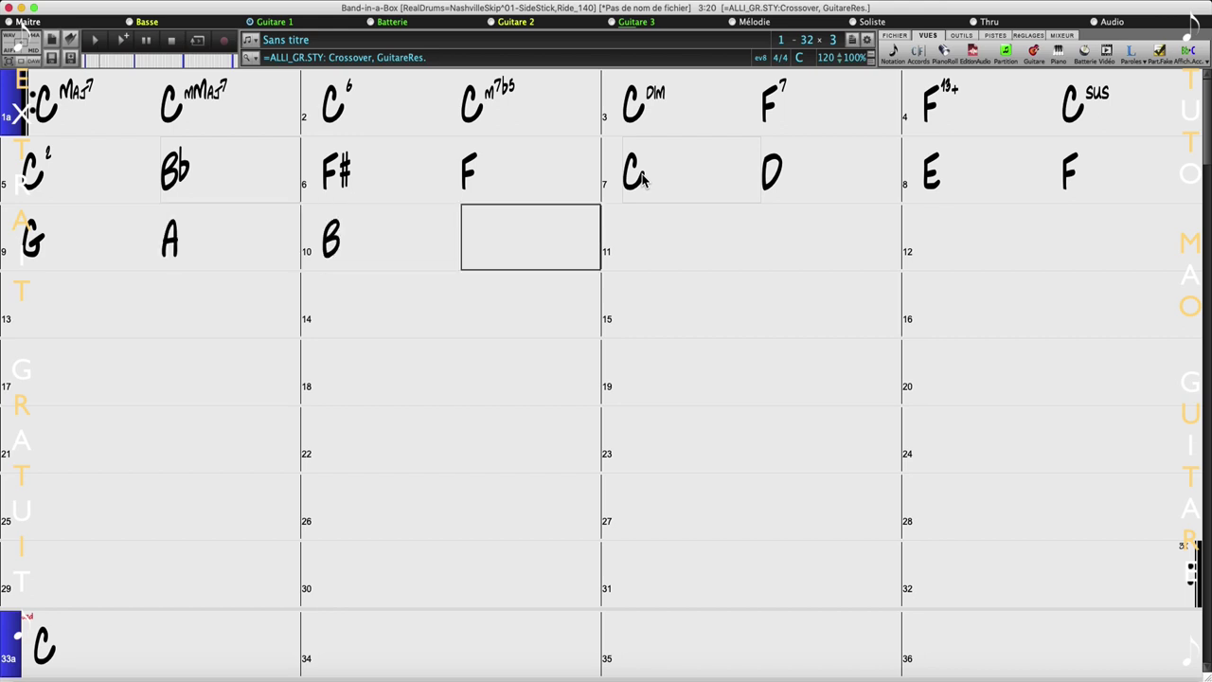
text(cm)
key(Return)
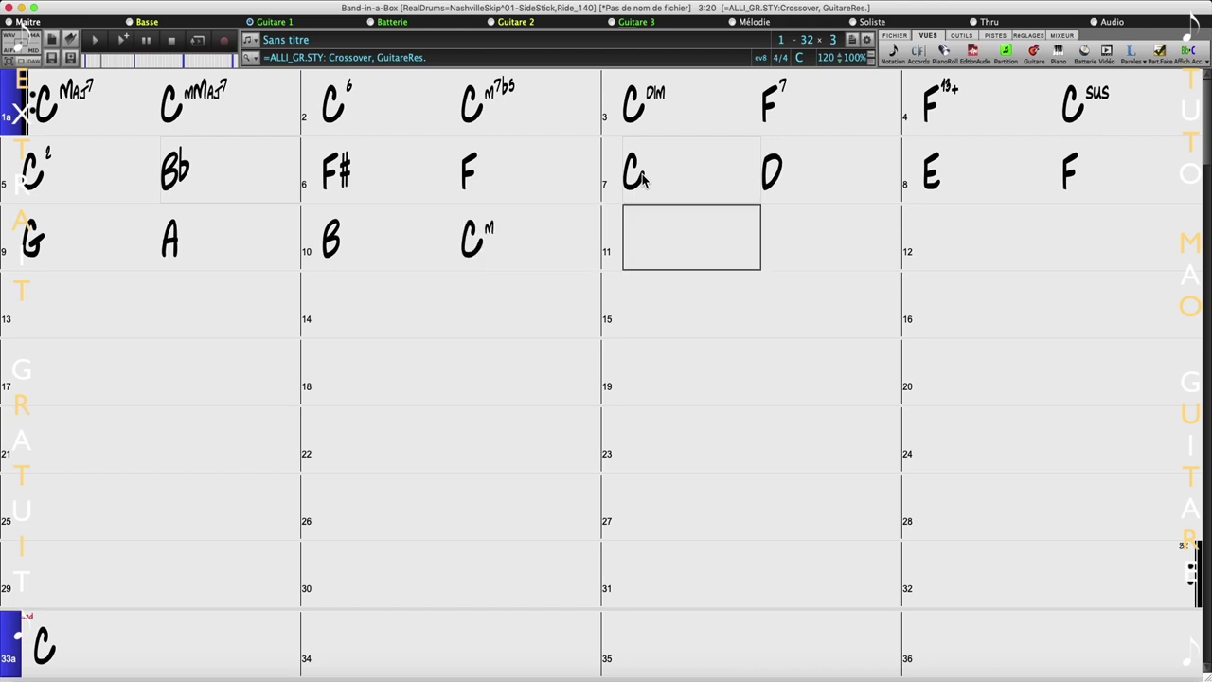
Enter the minor seventh chords Dm7 and Gm7 in bar 11.
text(dm7)
key(Return)
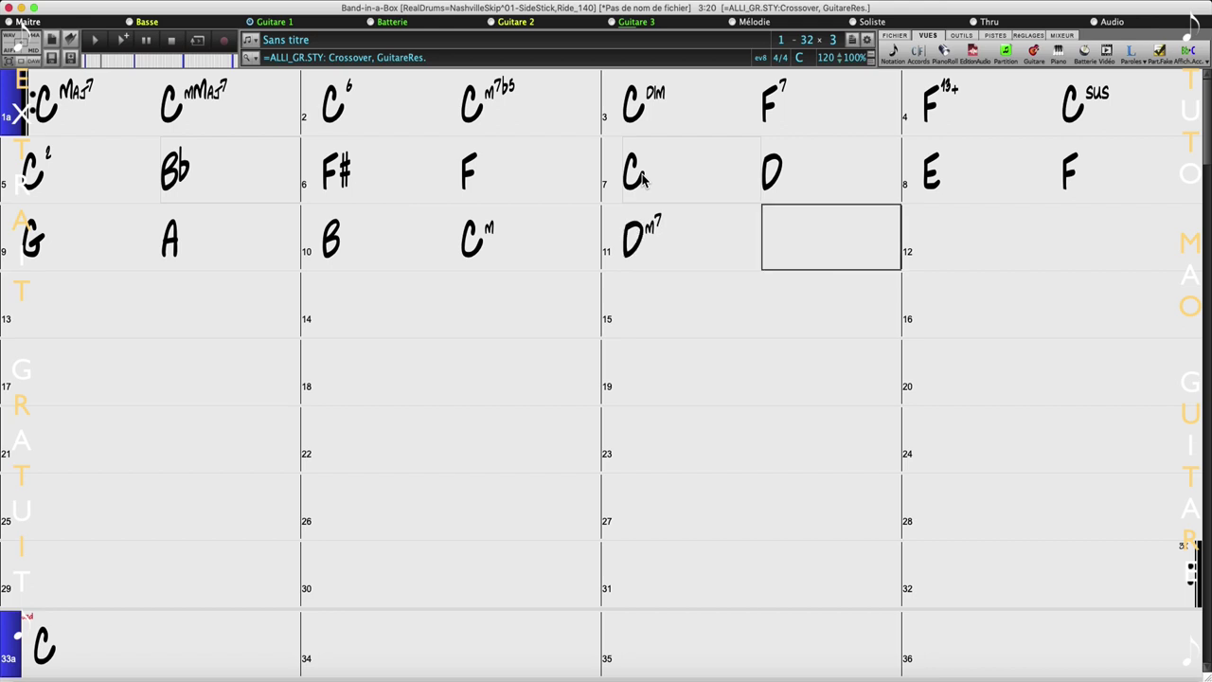
text(gm7)
key(Return)
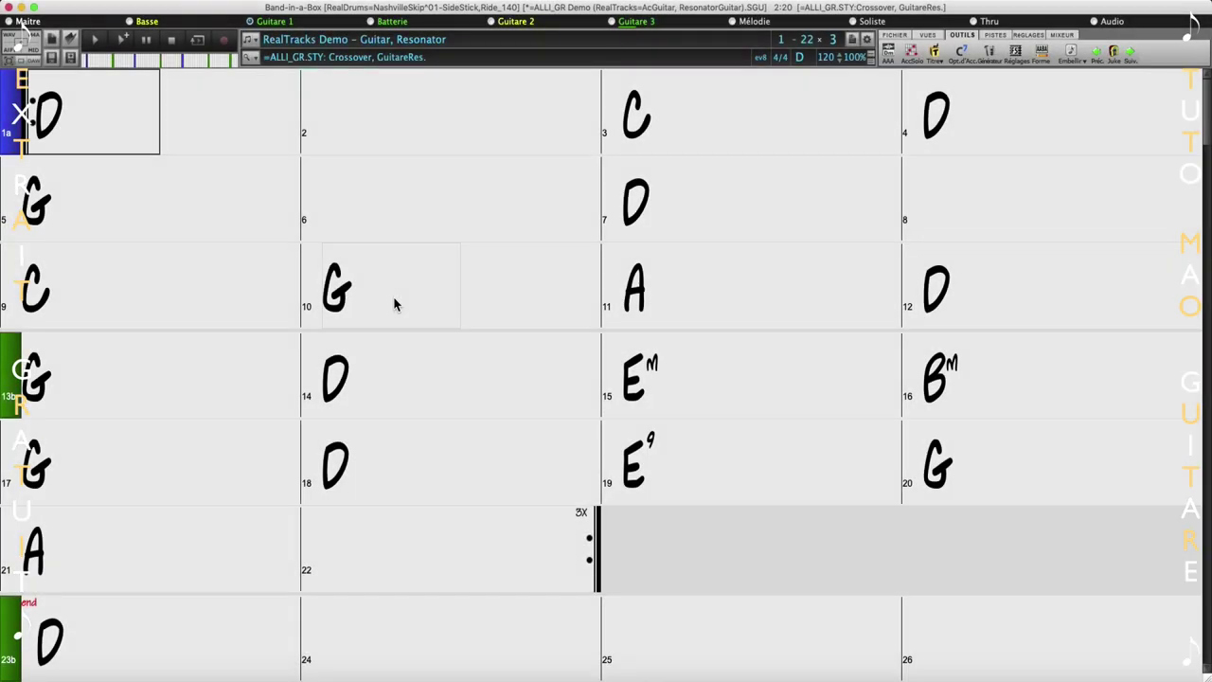
Play the opening of the RealTracks Demo song, stop it, and examine the count-in settings and count-in type choices in the preferences.
click(92, 44)
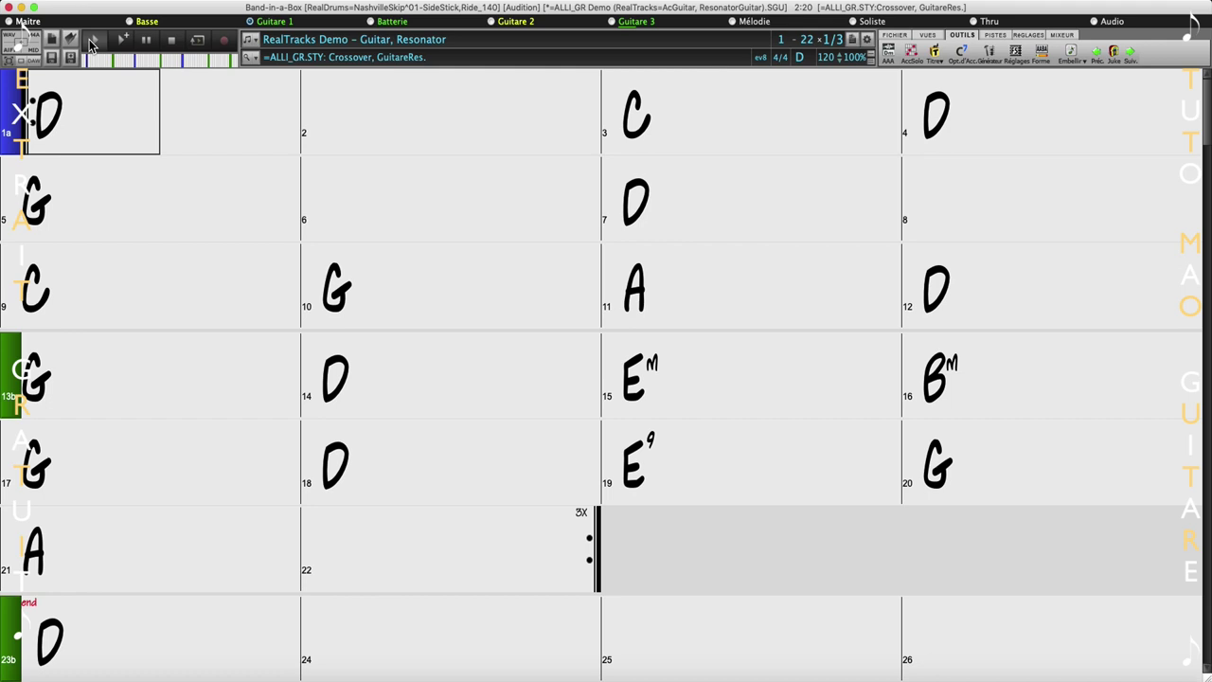
click(172, 44)
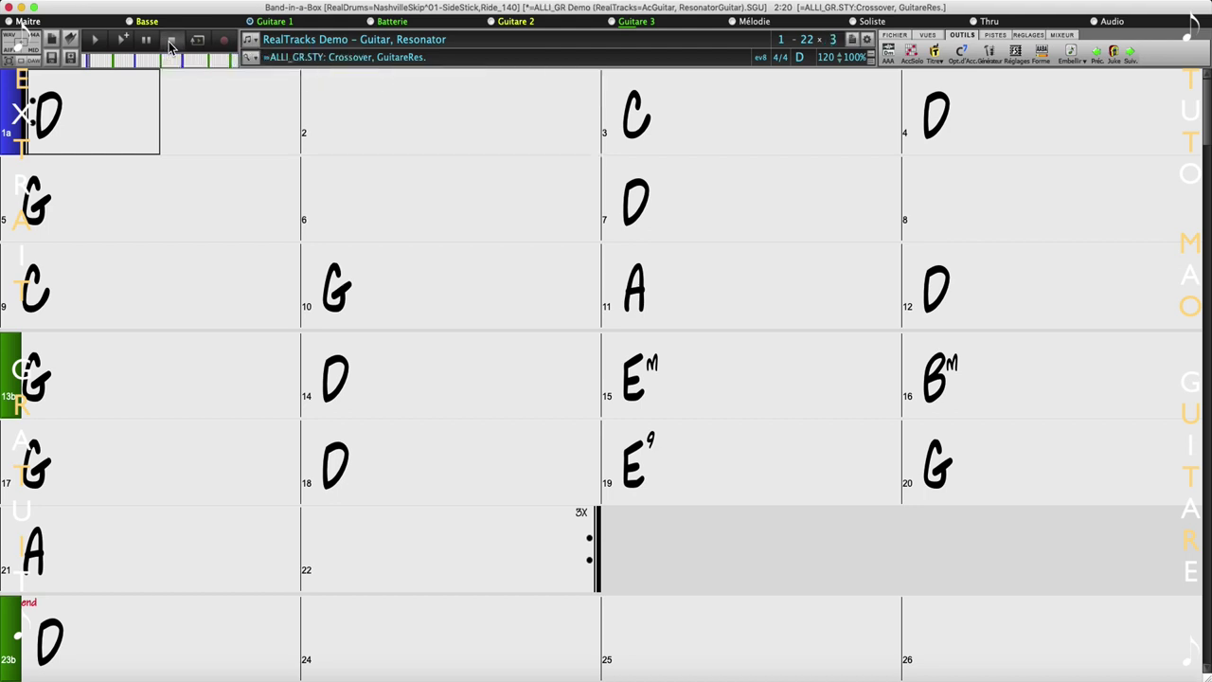
click(54, 6)
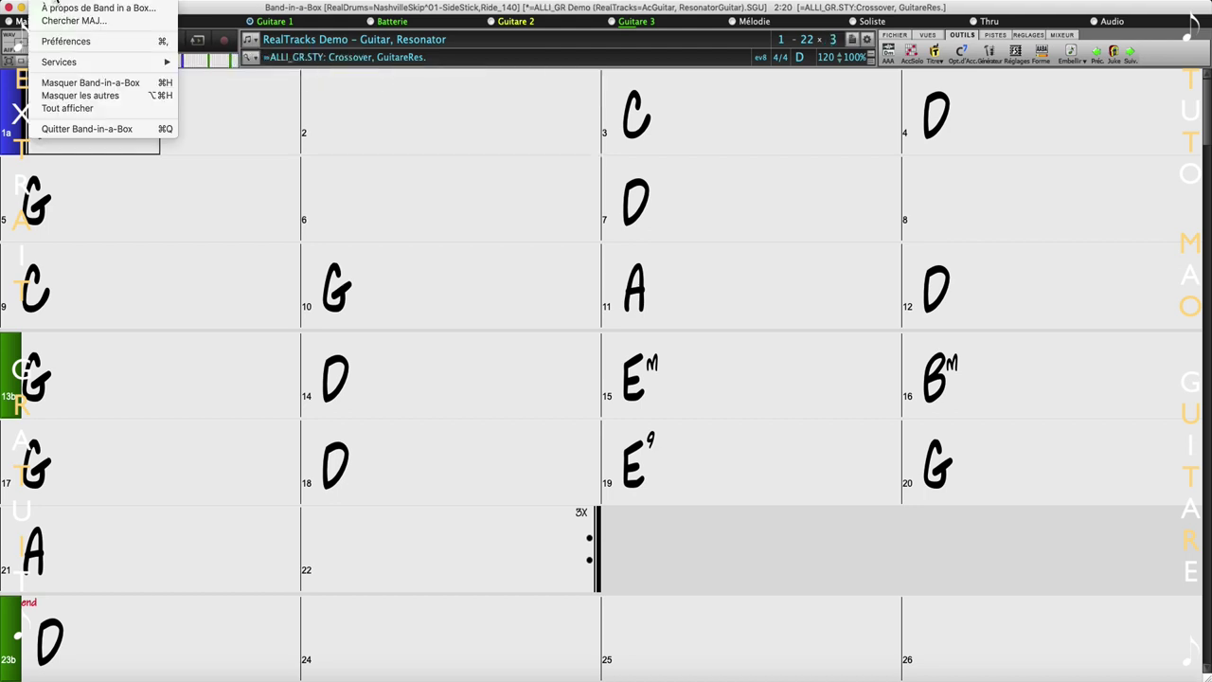
click(68, 42)
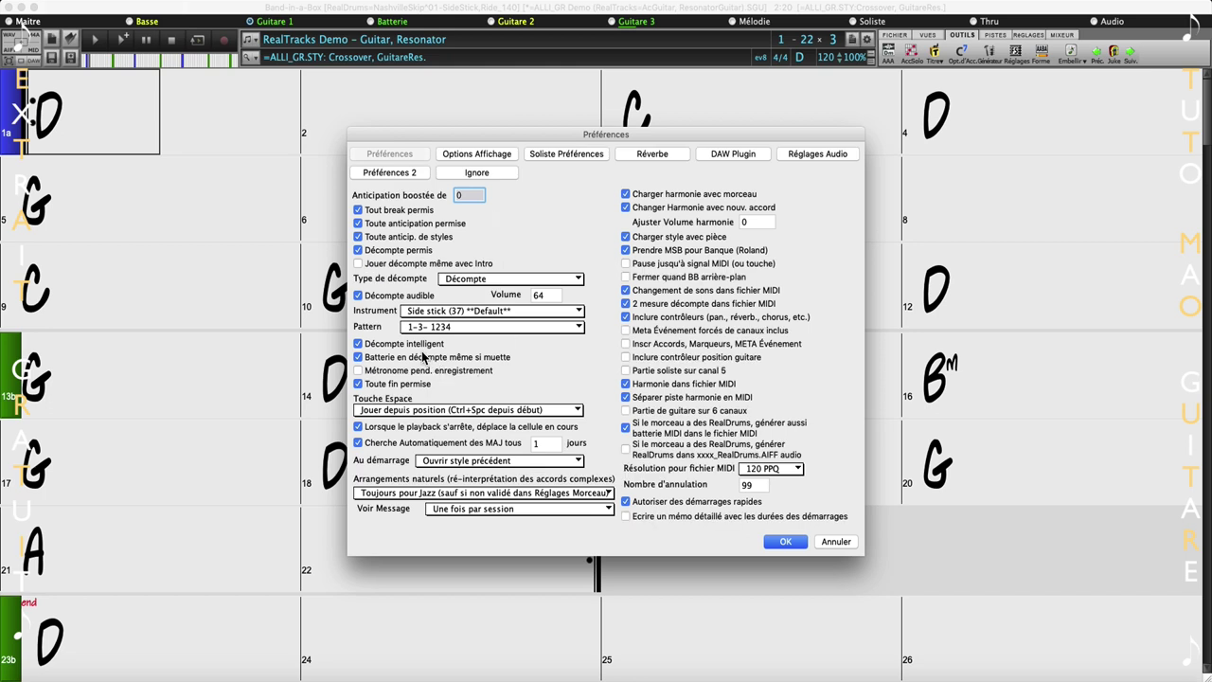
mouse_move(397, 349)
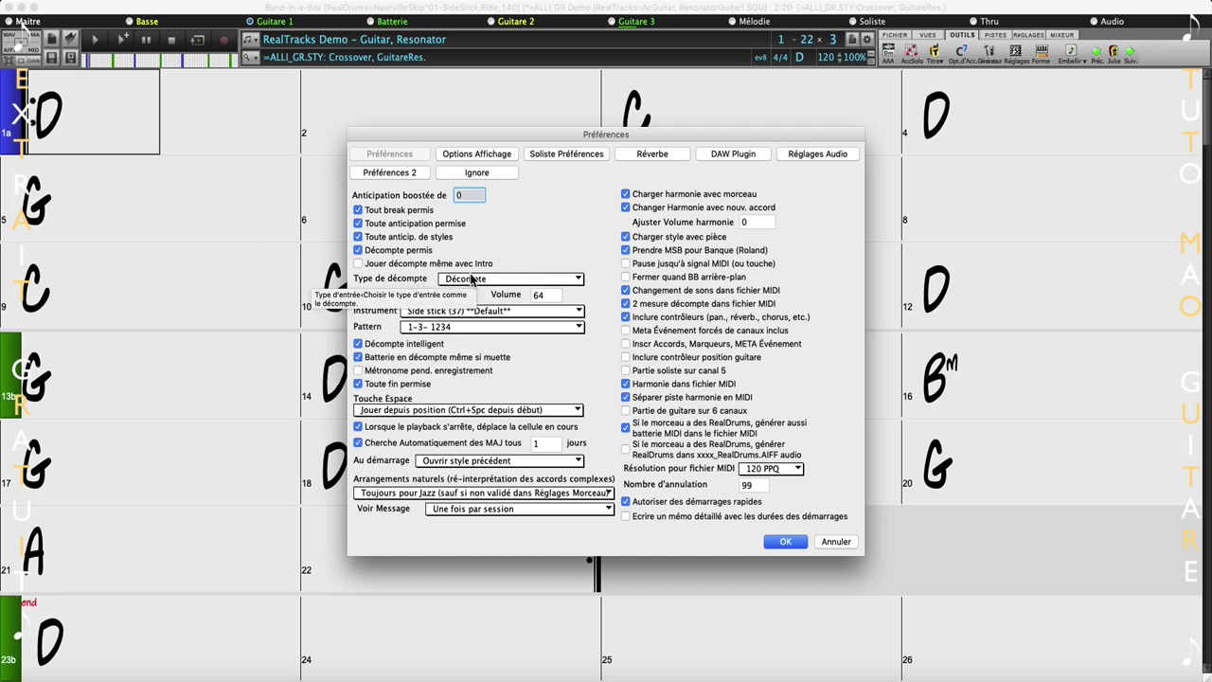
click(473, 279)
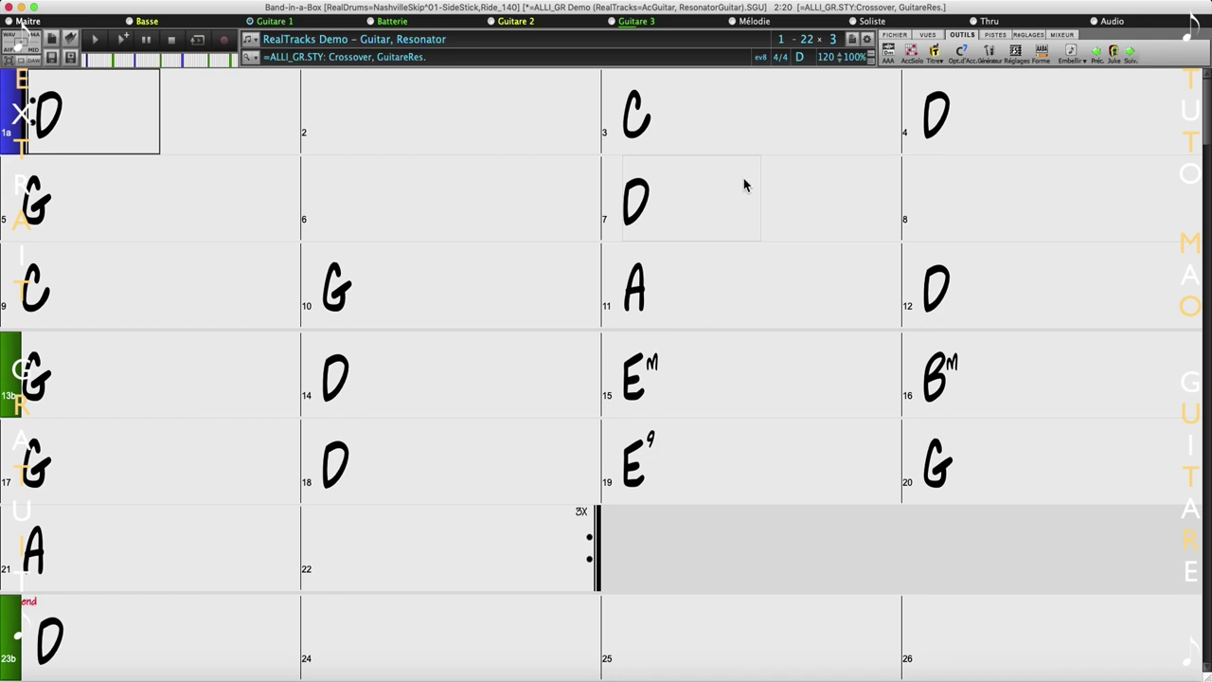
Show the song in the Notation view and enter the lyric "Bonjour, je suis didguitare" at bar 3.
click(926, 35)
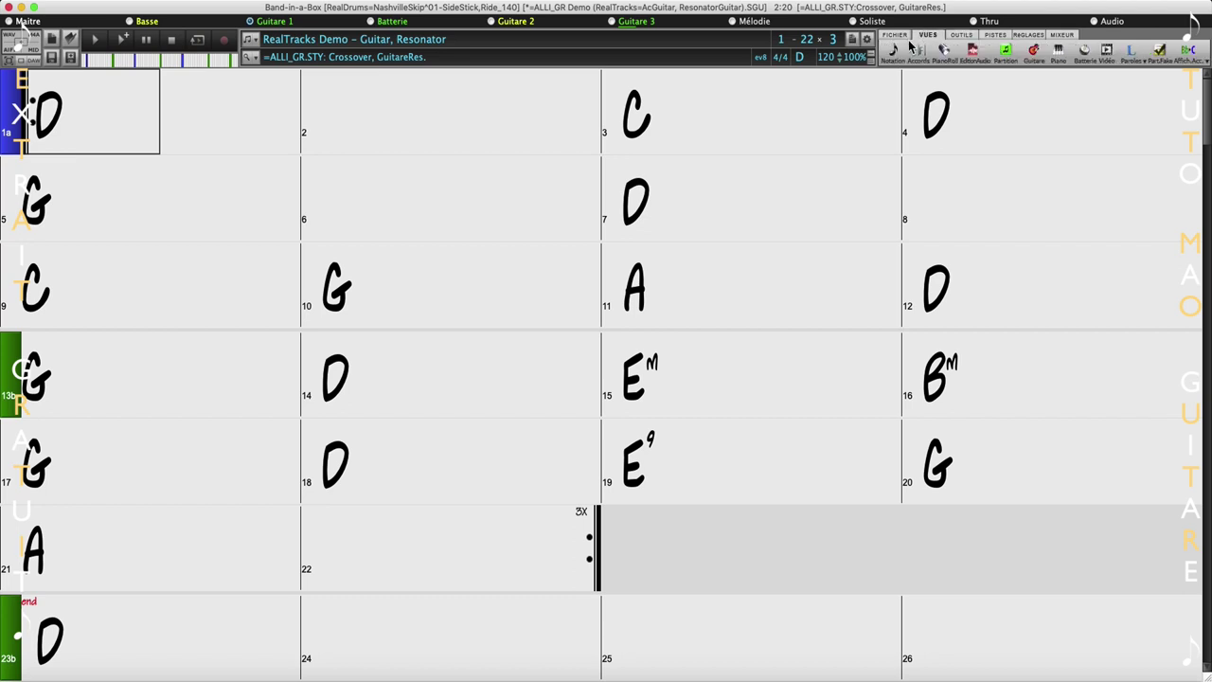
click(894, 52)
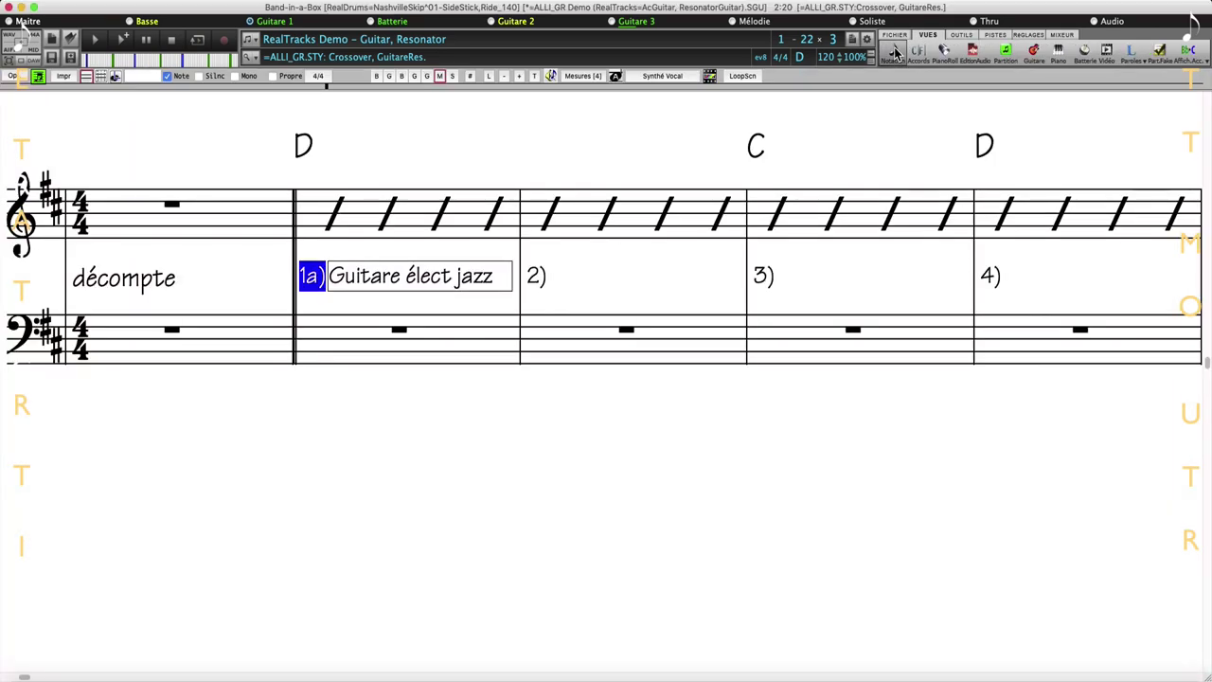
click(489, 76)
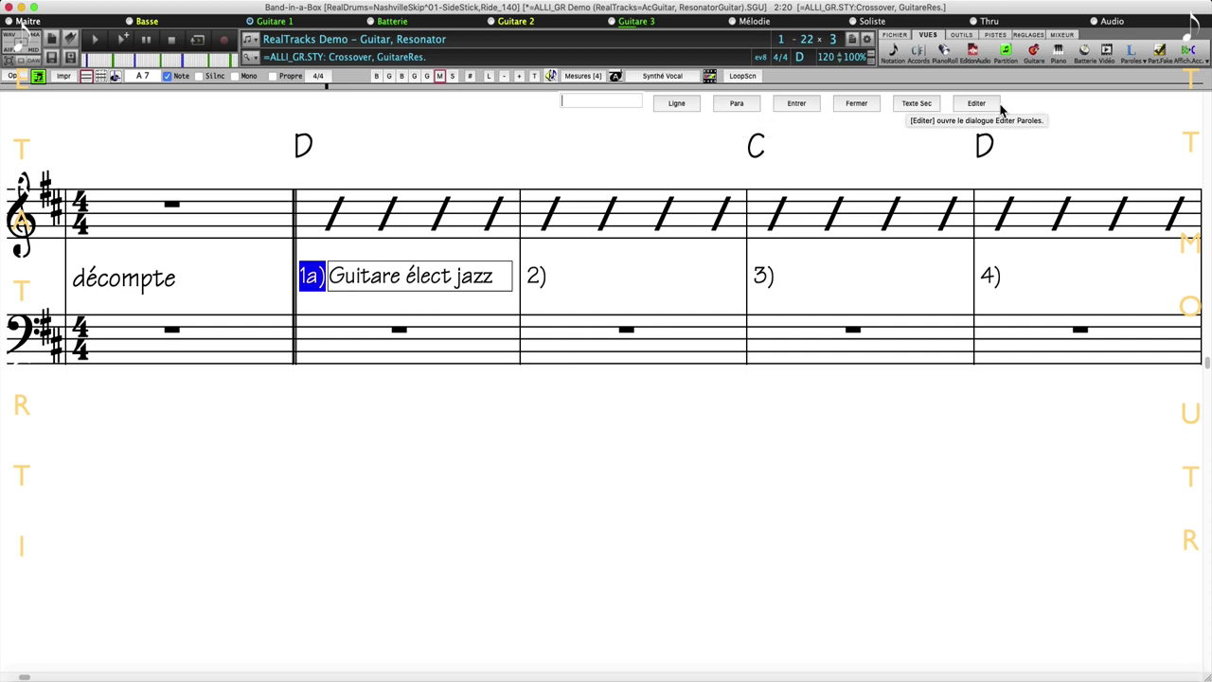
click(562, 104)
text(Bonjour, je suis didguitare)
key(Return)
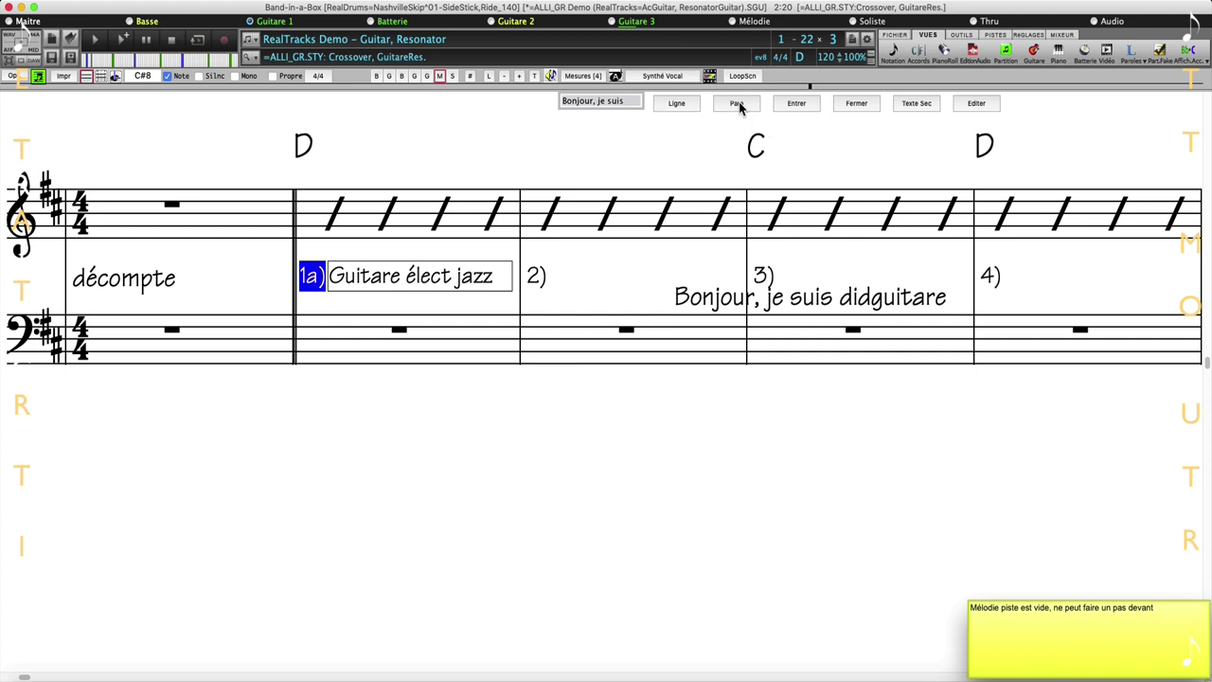
click(798, 104)
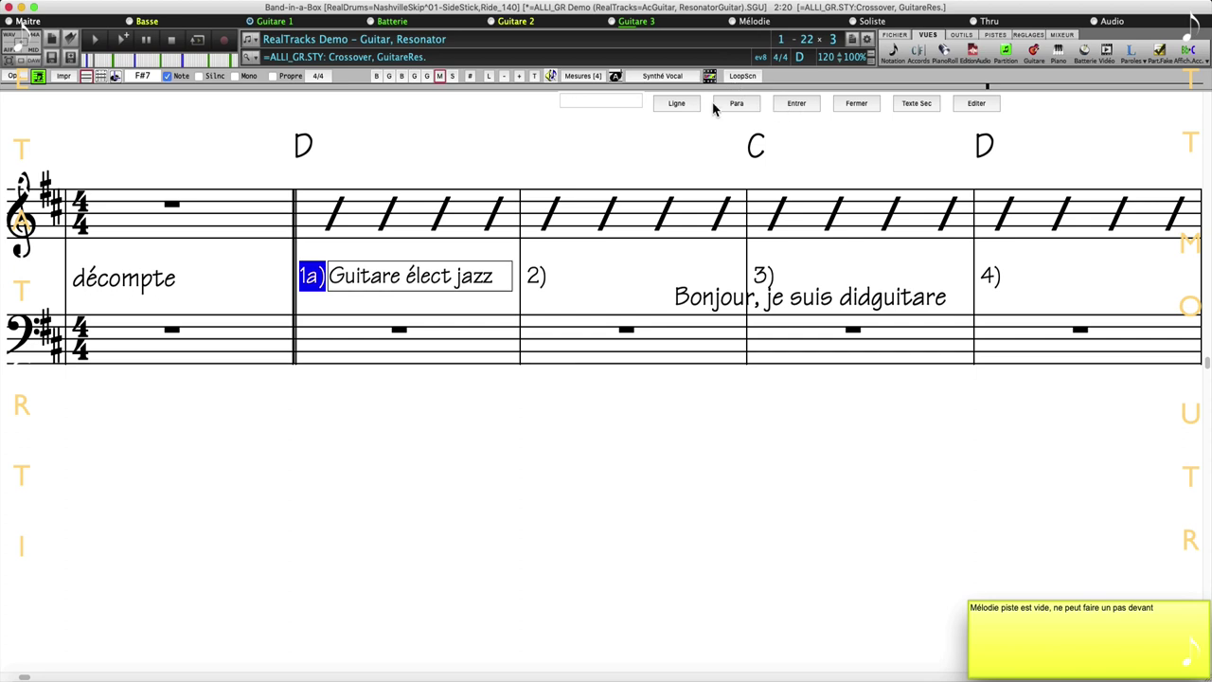
Enter the lyric "Bonjour, je suis didguitare" a second time at bar 3, separated by a paragraph break.
text(Bo)
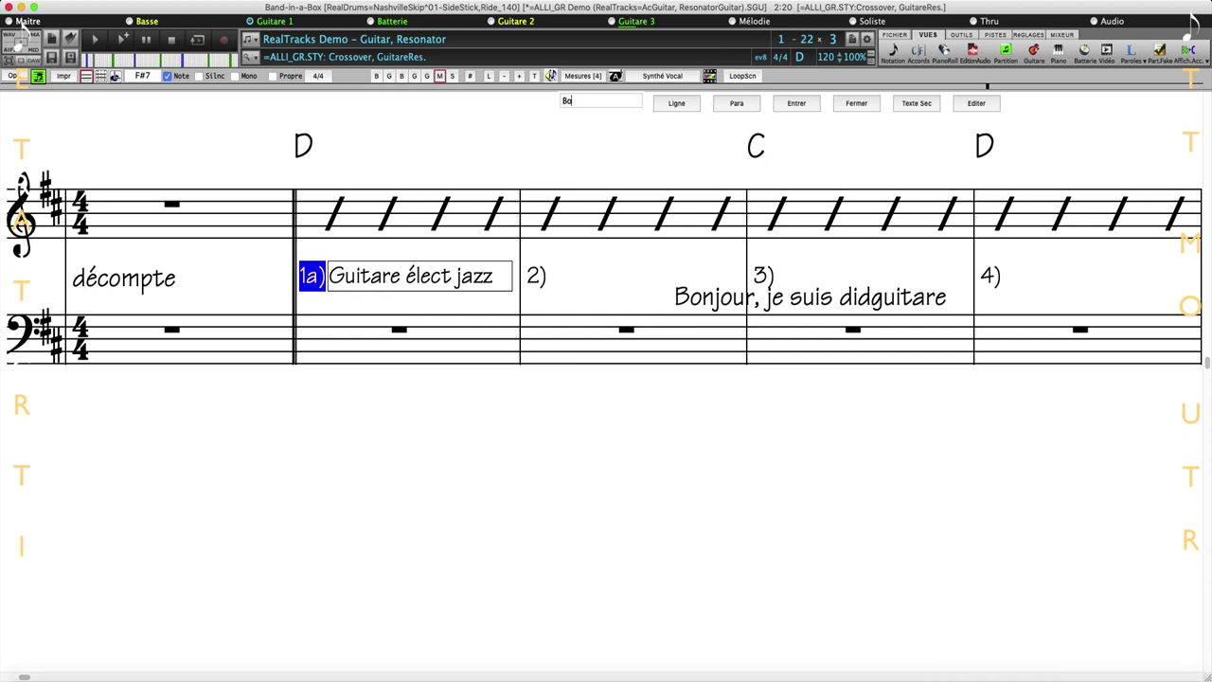
text(njour, je s)
text(uis didgui)
text(tare)
click(730, 105)
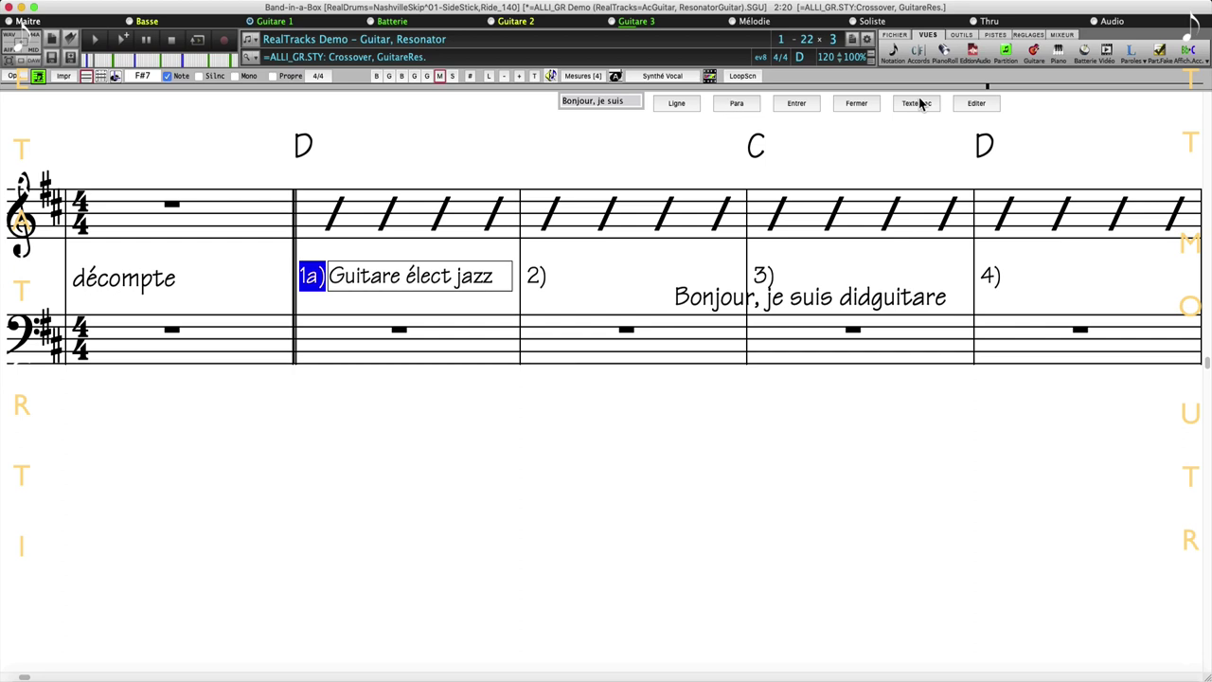
click(799, 102)
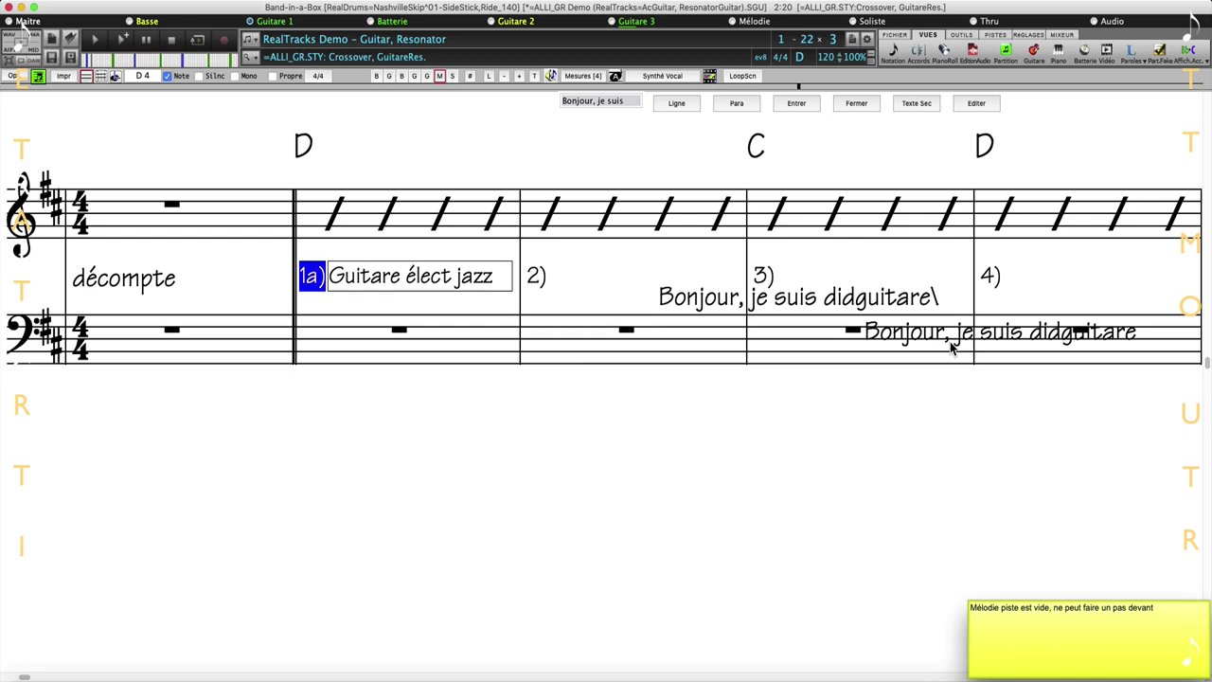
Edit the first "Bonjour, je suis didguitare\" lyric event, moving its time to 4:1:97.
click(979, 106)
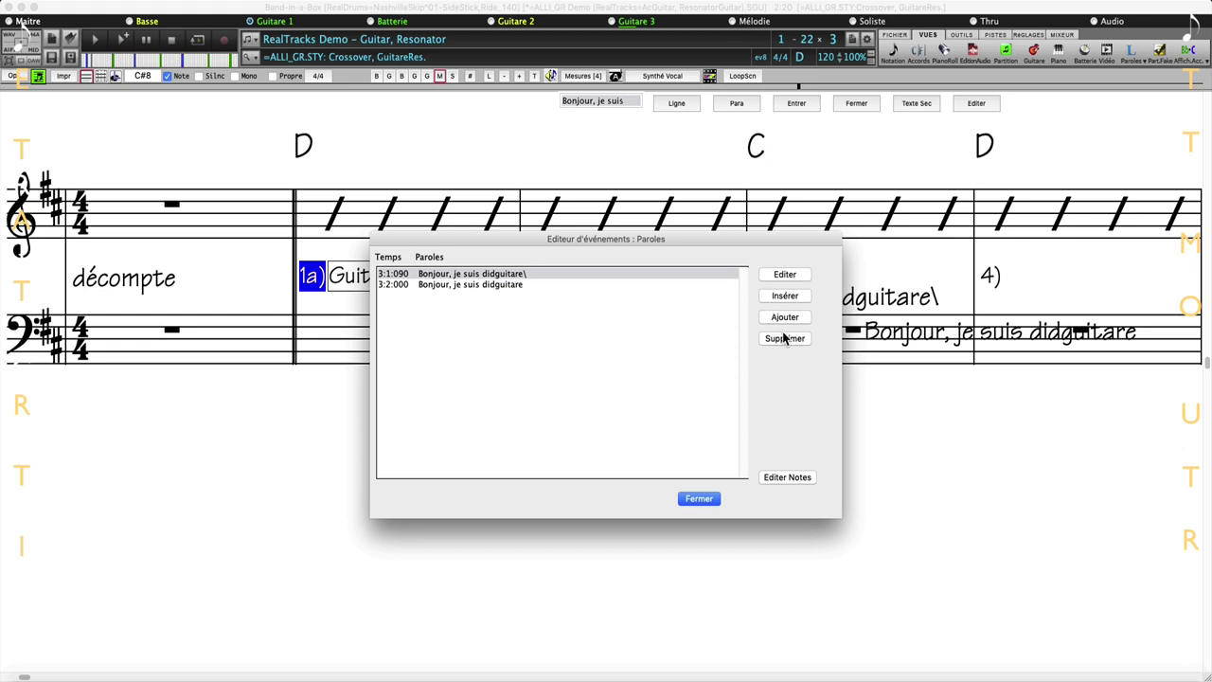
click(784, 275)
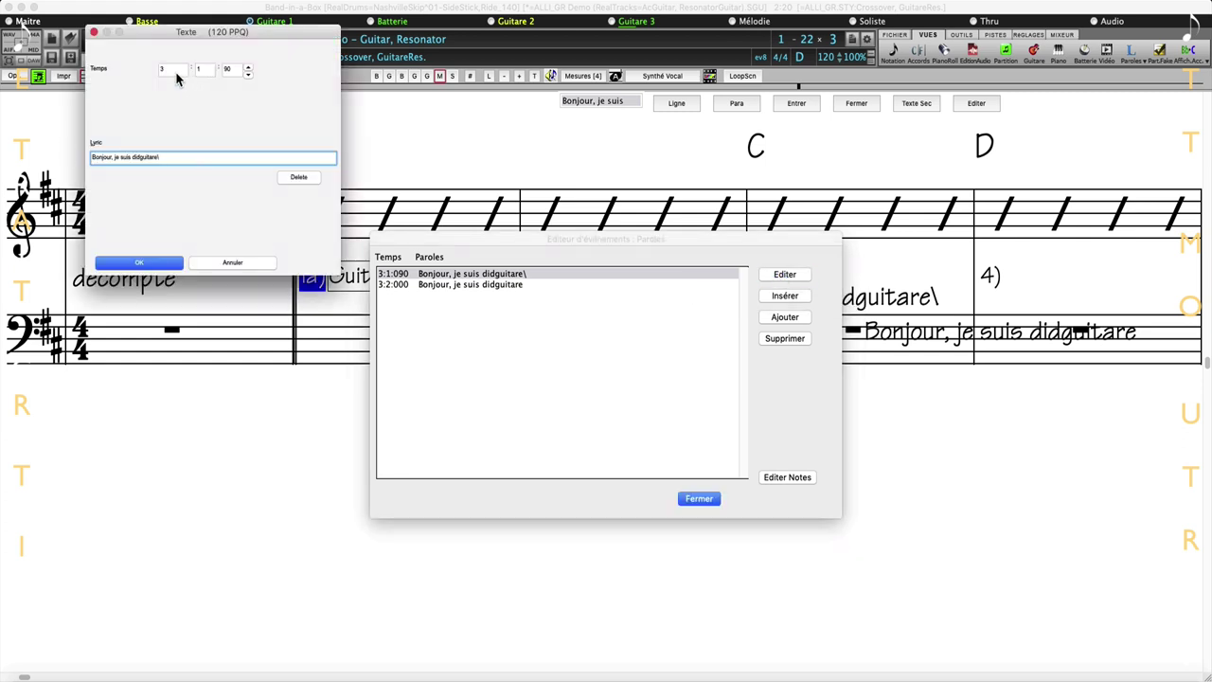
click(247, 68)
click(247, 68)
click(247, 69)
click(247, 68)
click(156, 69)
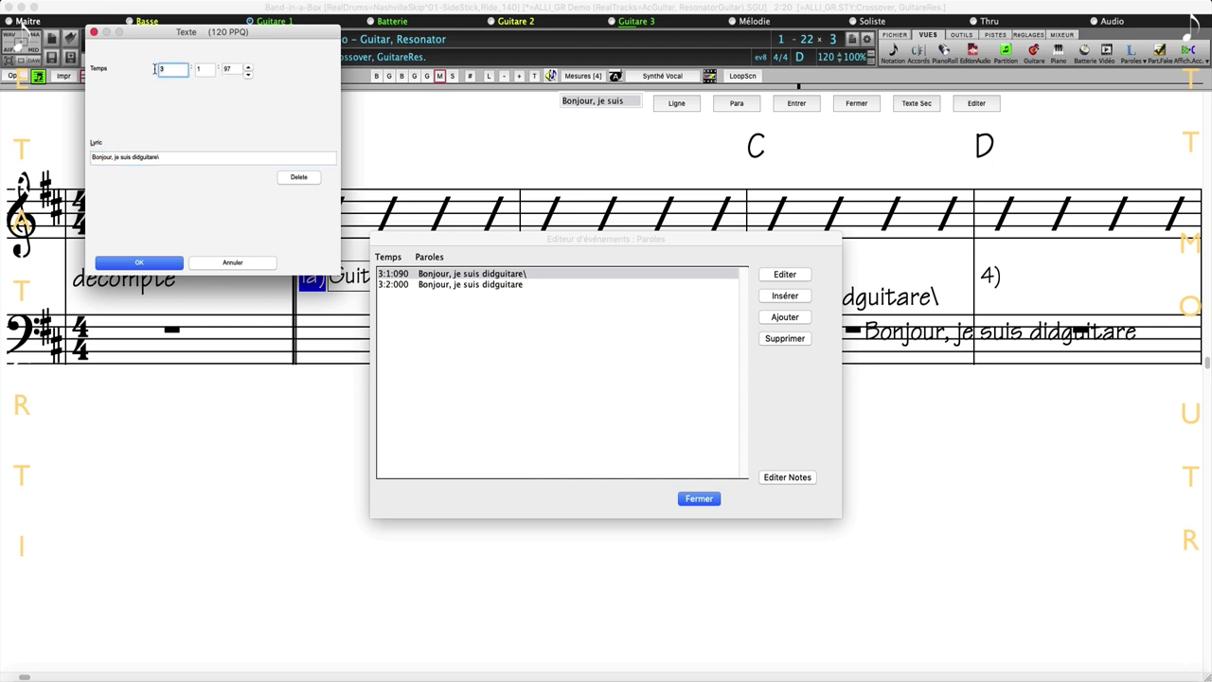
text(4)
click(178, 263)
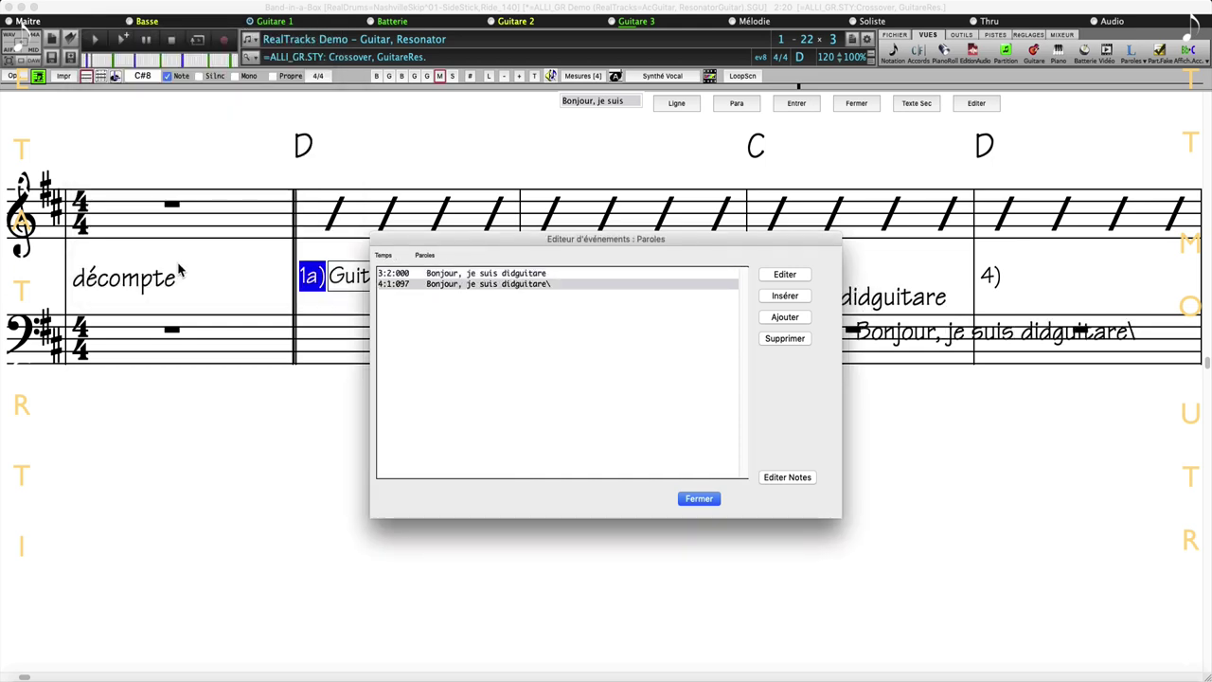
Insert a new lyric event with the text "ok,ok,ok" at 4:1:97.
drag(557, 248, 488, 359)
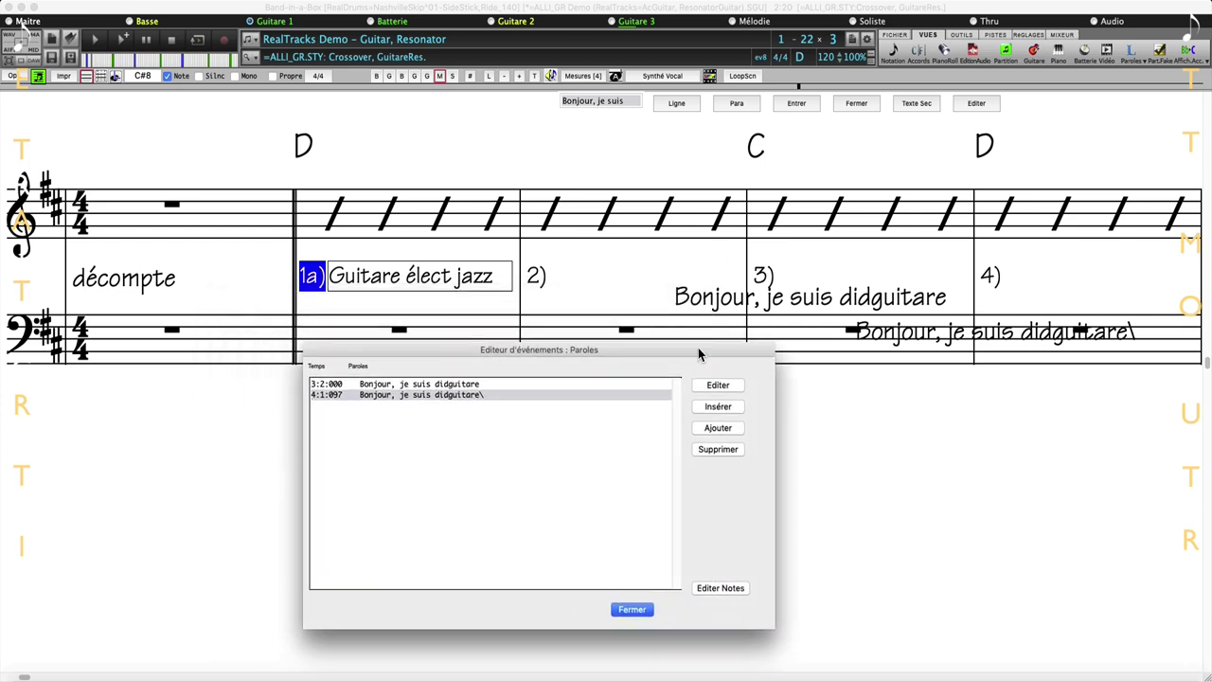
click(710, 408)
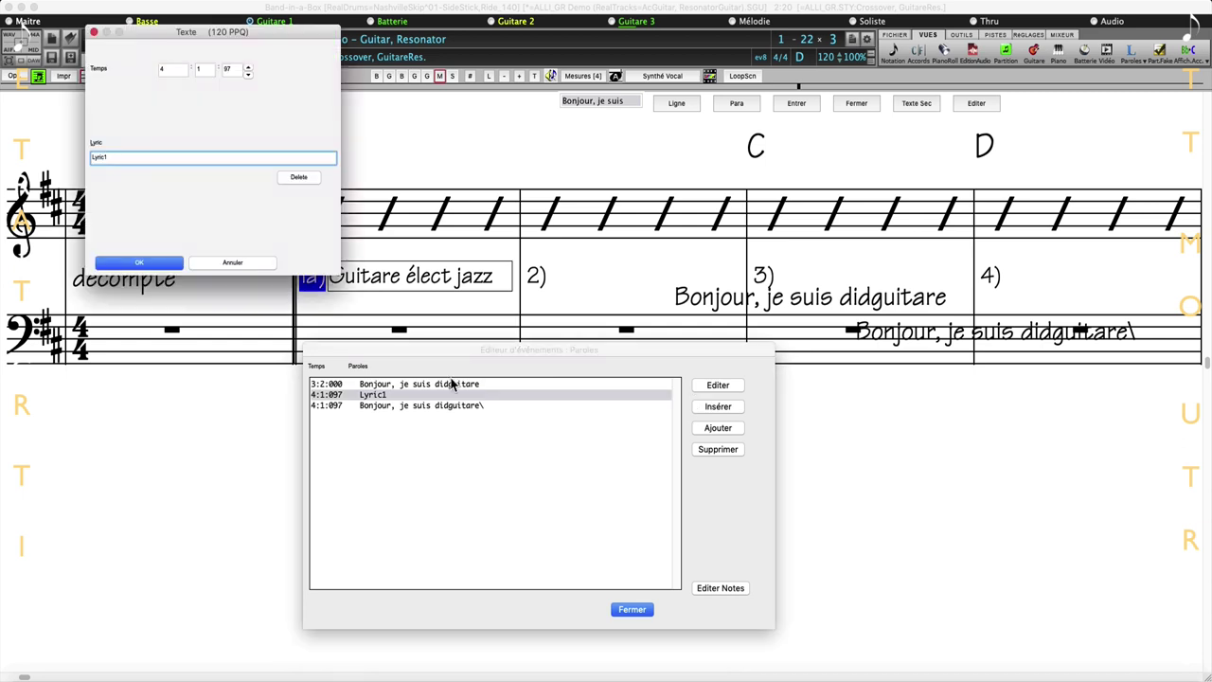
click(119, 156)
text(ok,ok,ok)
click(137, 262)
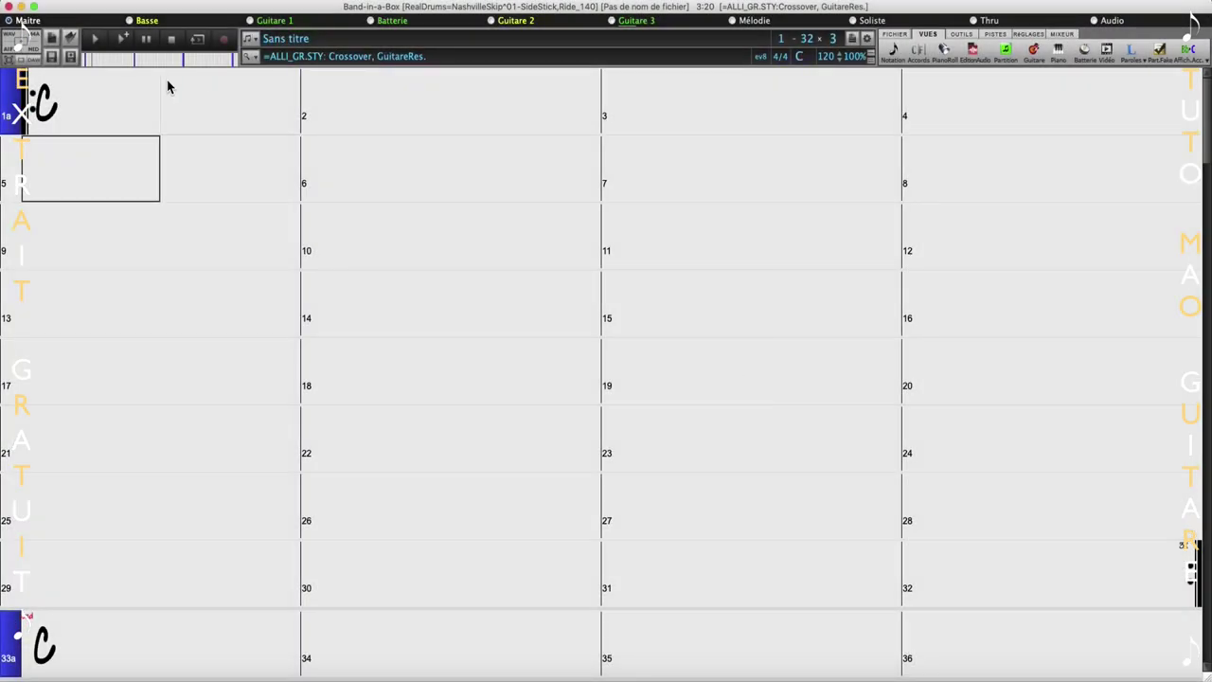
Show the blank song in the Notation view, try the Staff Roll mode, and return to the editable notation mode.
click(112, 107)
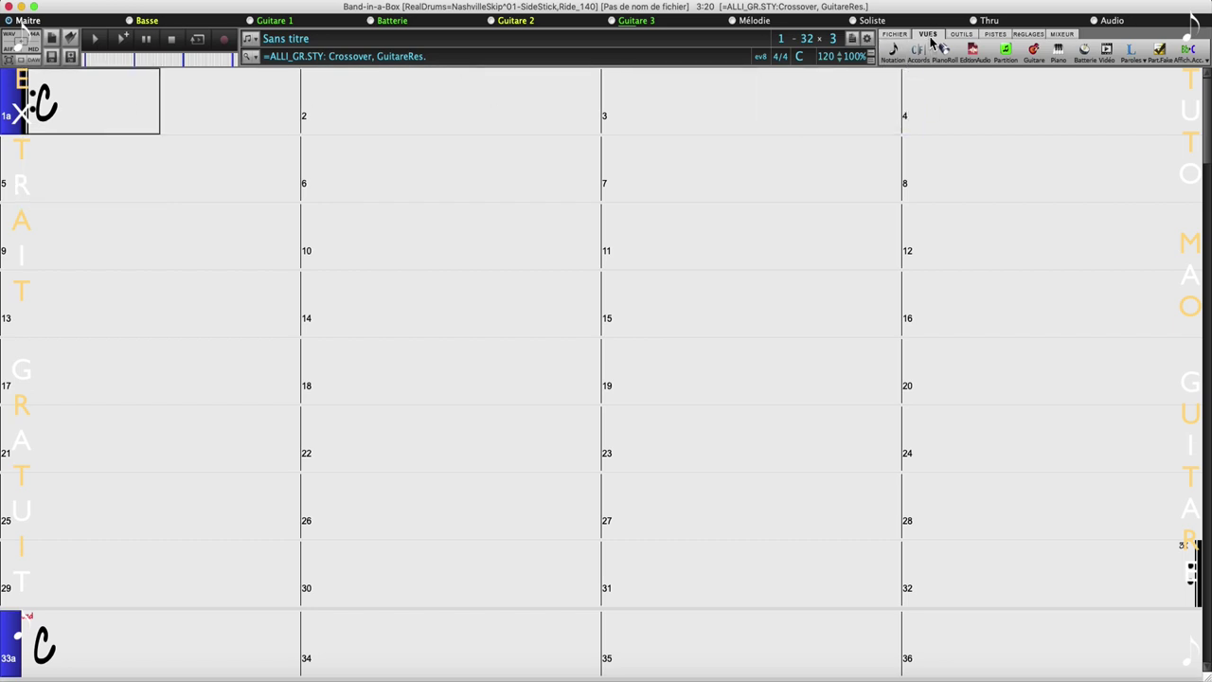
click(895, 54)
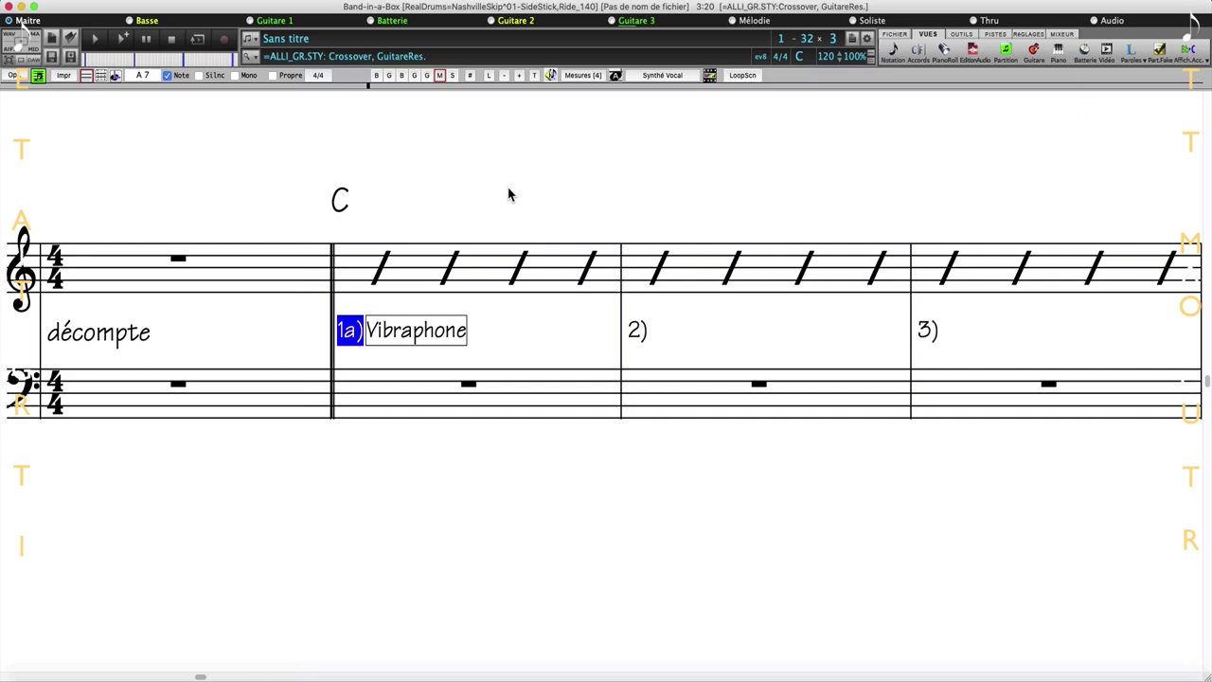
click(100, 78)
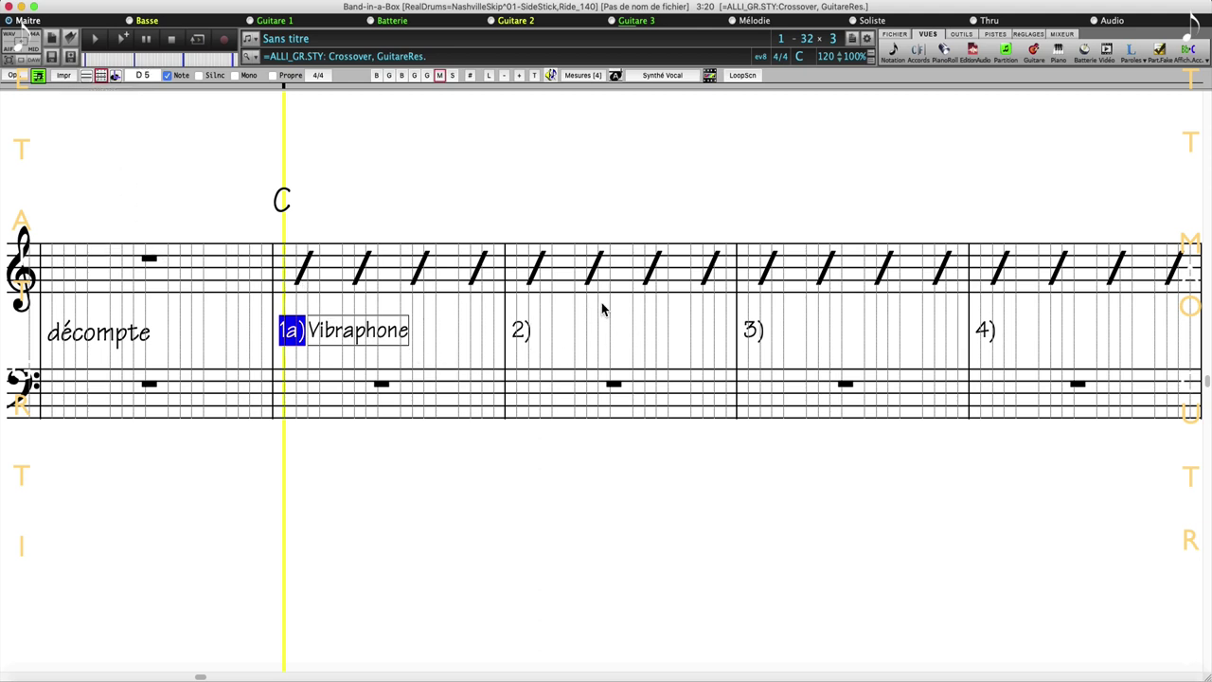
click(115, 76)
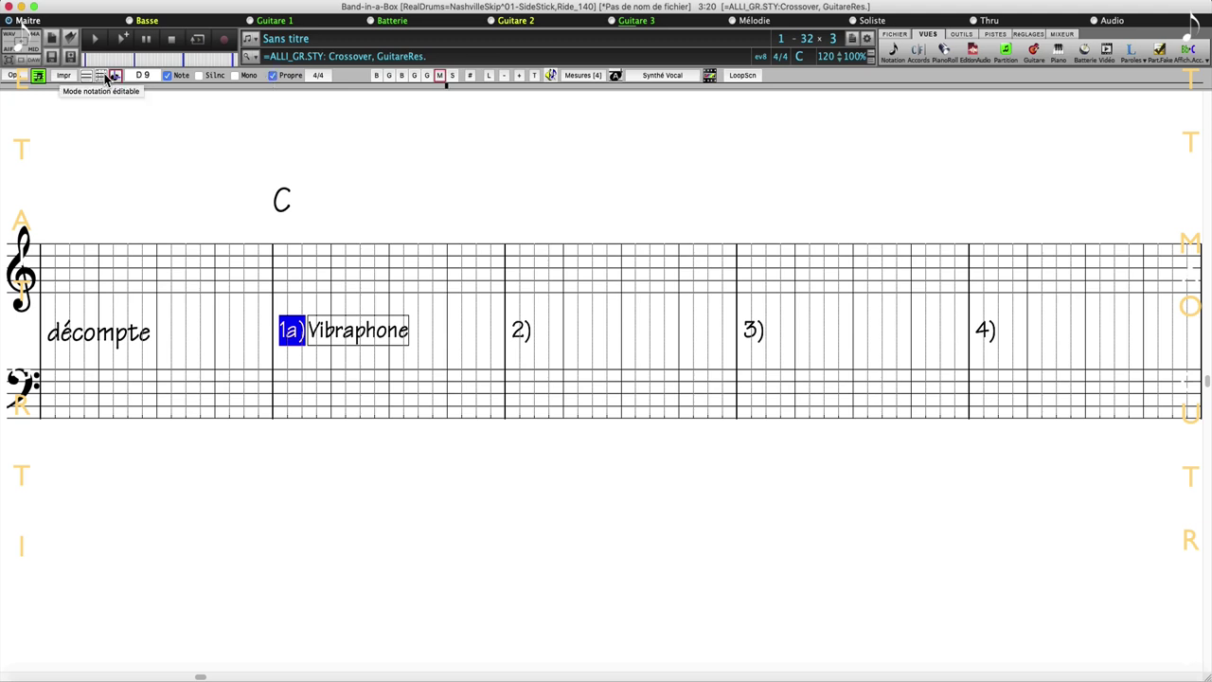
click(104, 76)
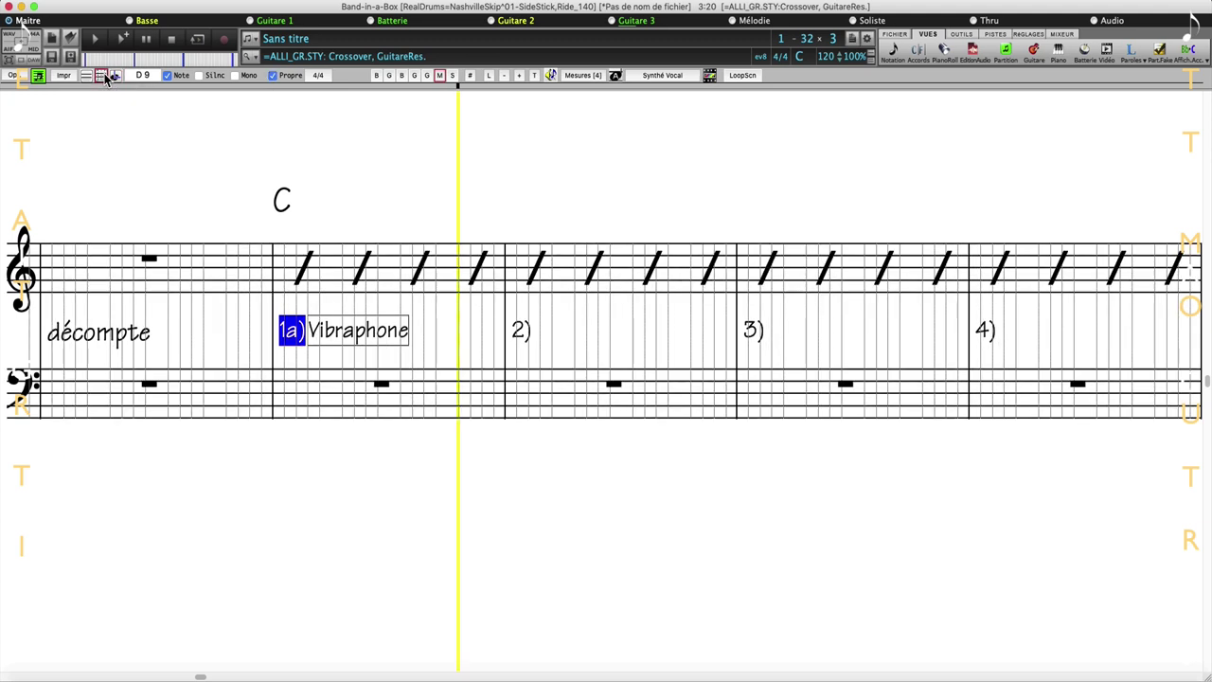
Enter the ascending melody notes C5, E5, G5 and C6 on the four beats of bar 1.
click(284, 313)
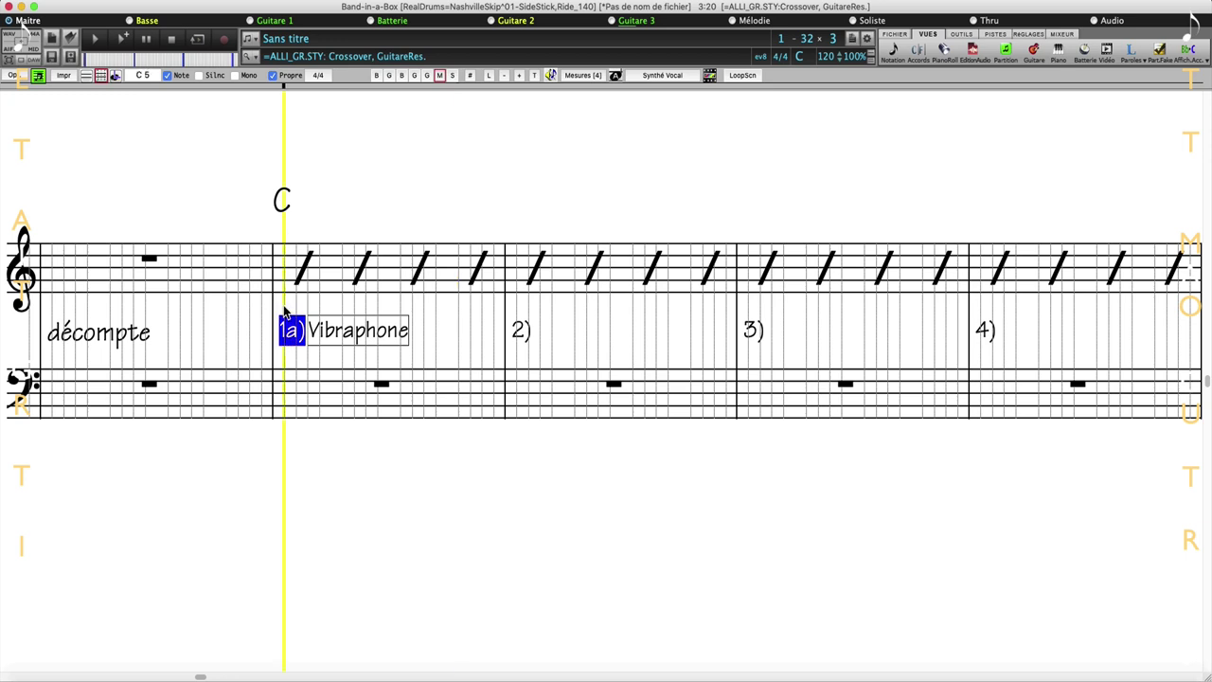
click(285, 309)
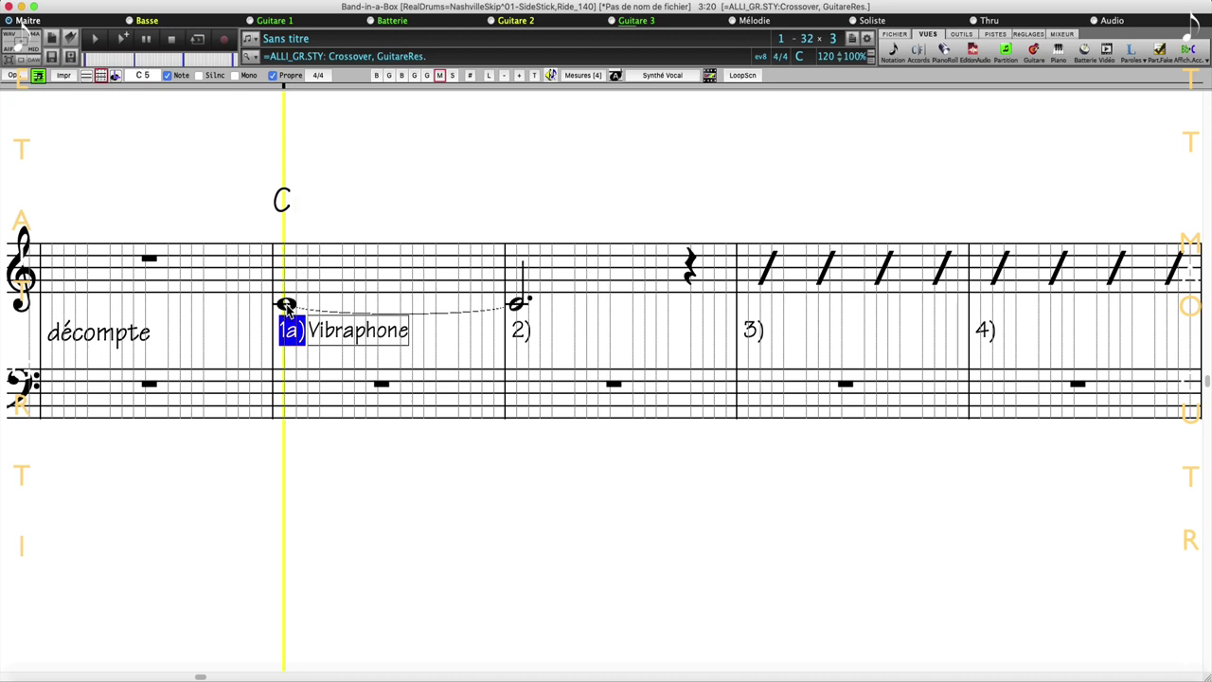
drag(287, 308, 288, 303)
click(518, 305)
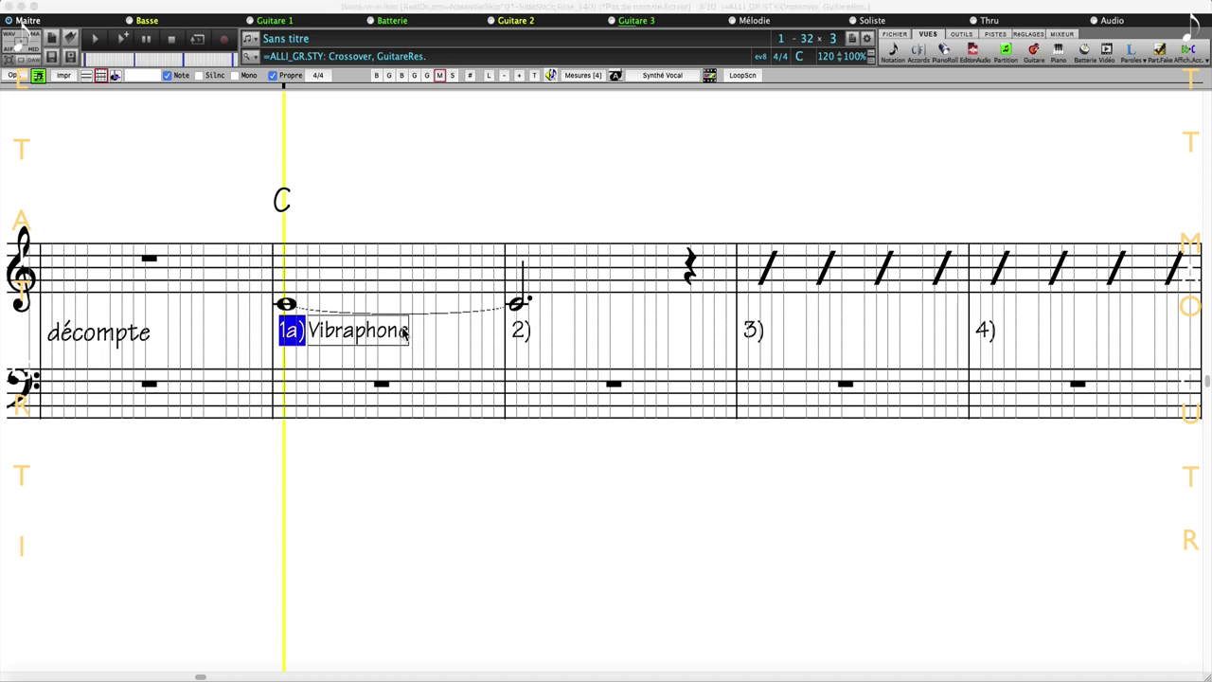
click(344, 296)
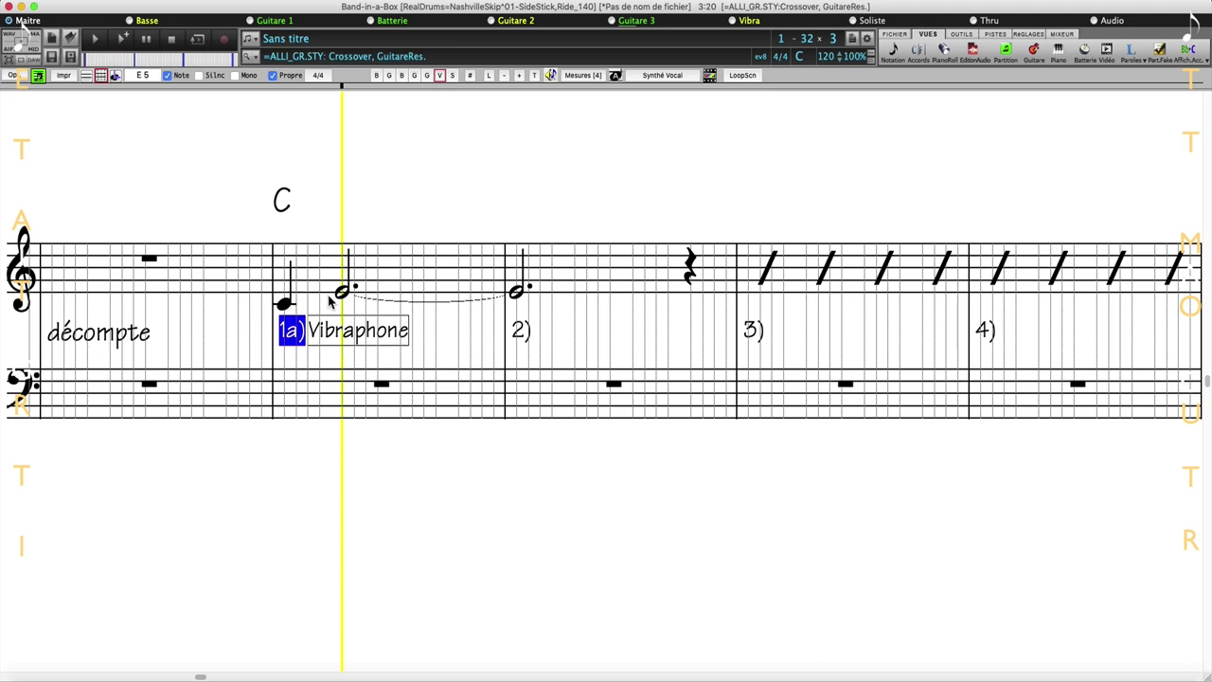
click(400, 285)
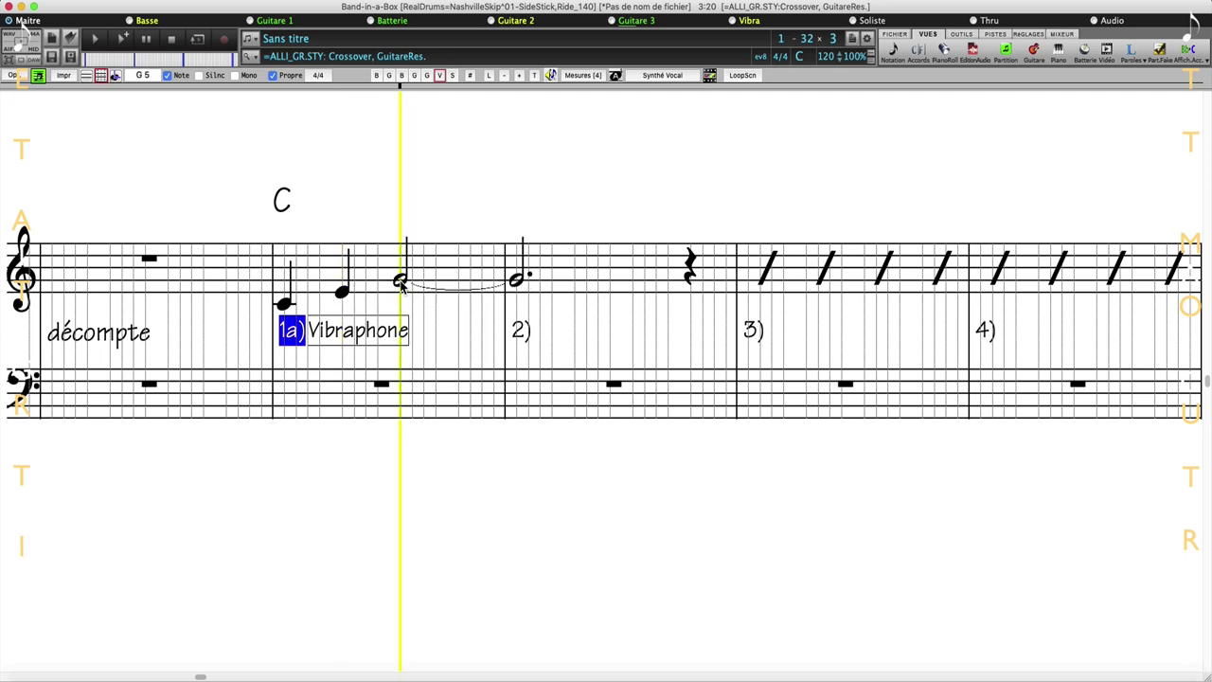
click(459, 267)
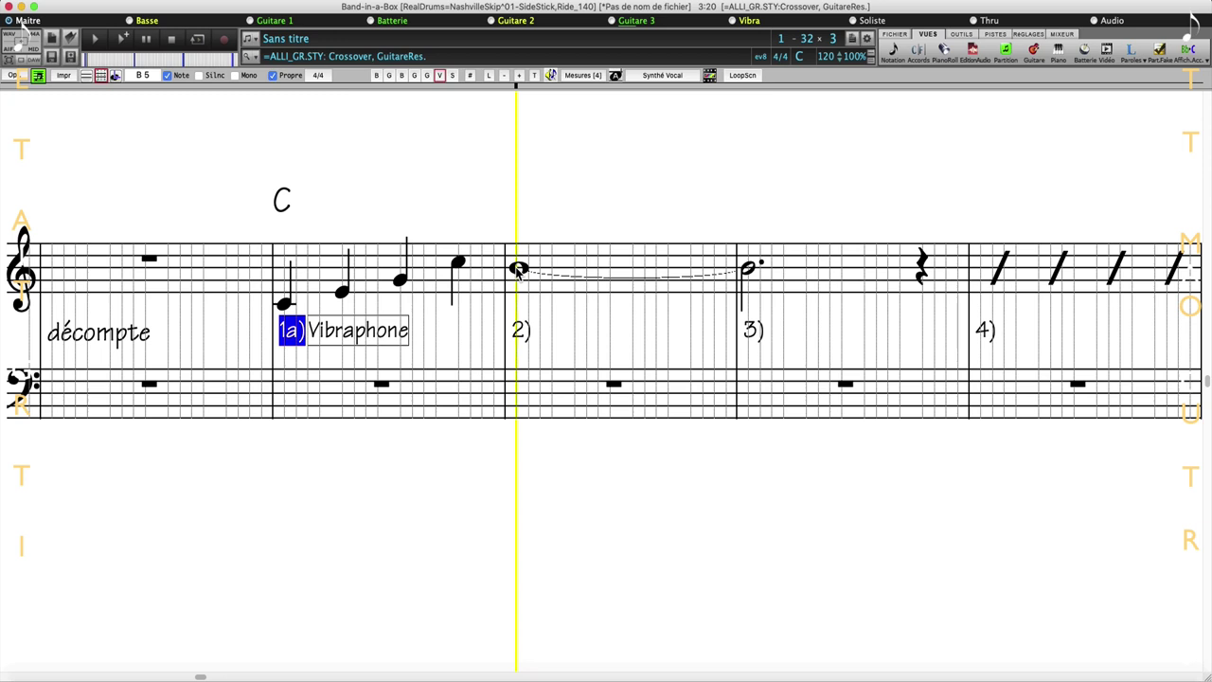
Continue the descending melody with A, F and D in bar 2, lowering the last note from E, and enter C on bar 3.
click(575, 276)
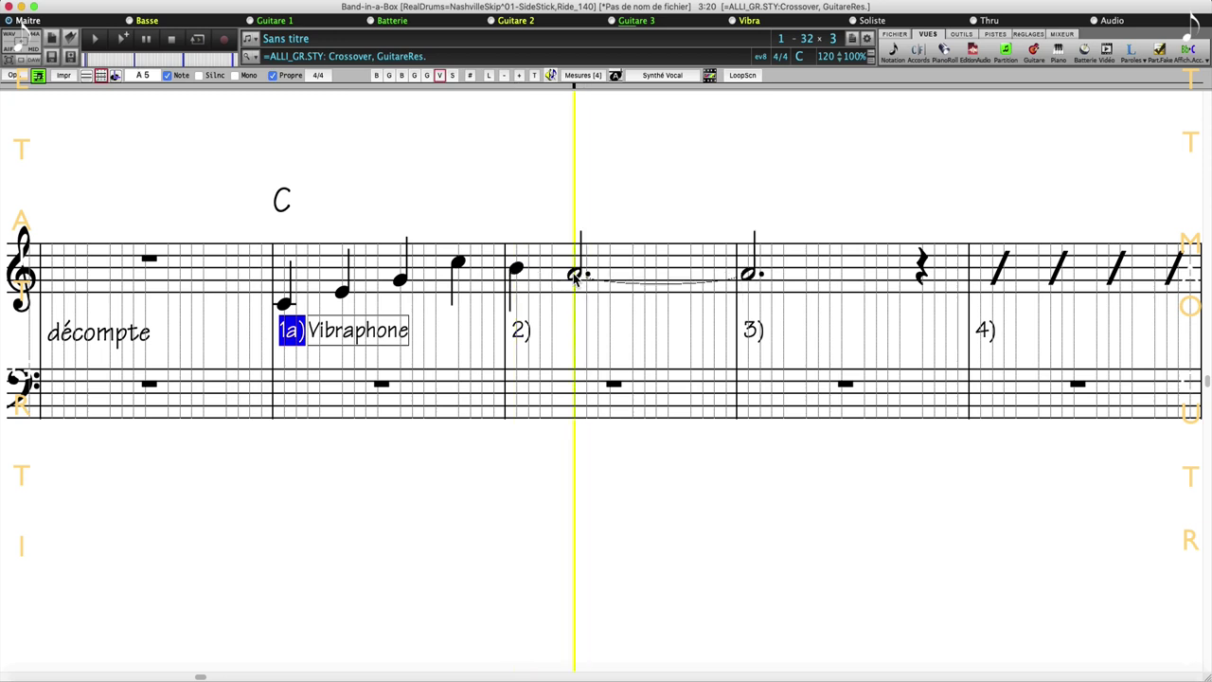
click(635, 293)
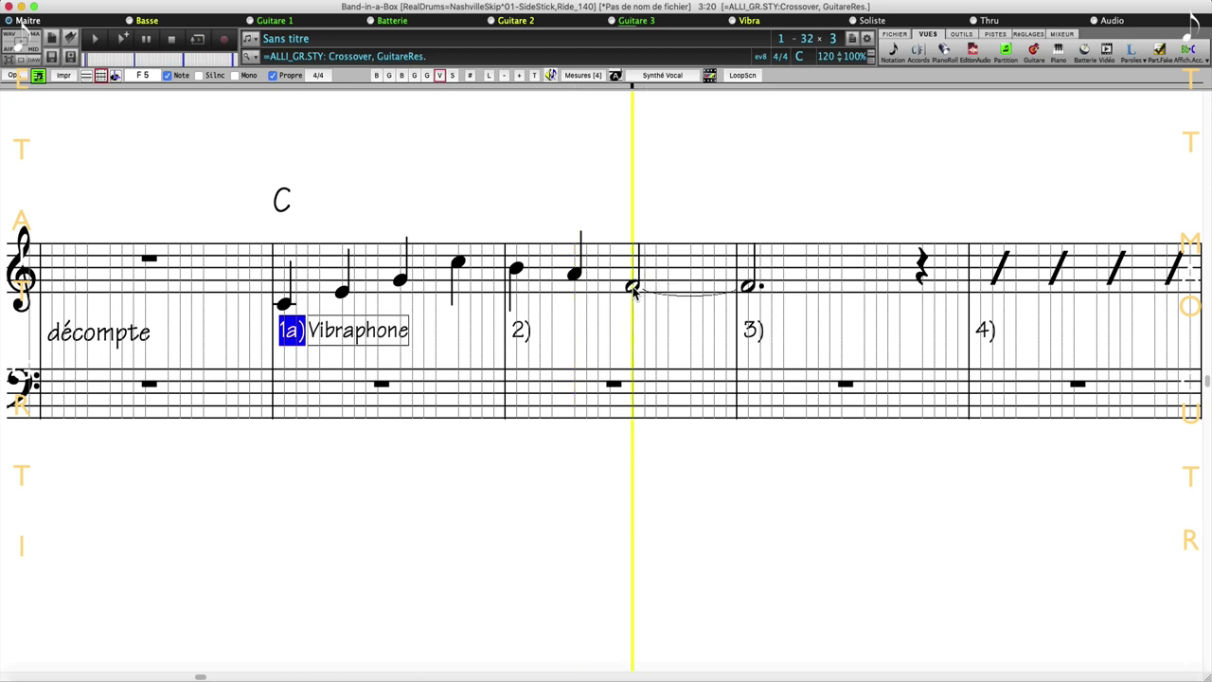
click(691, 299)
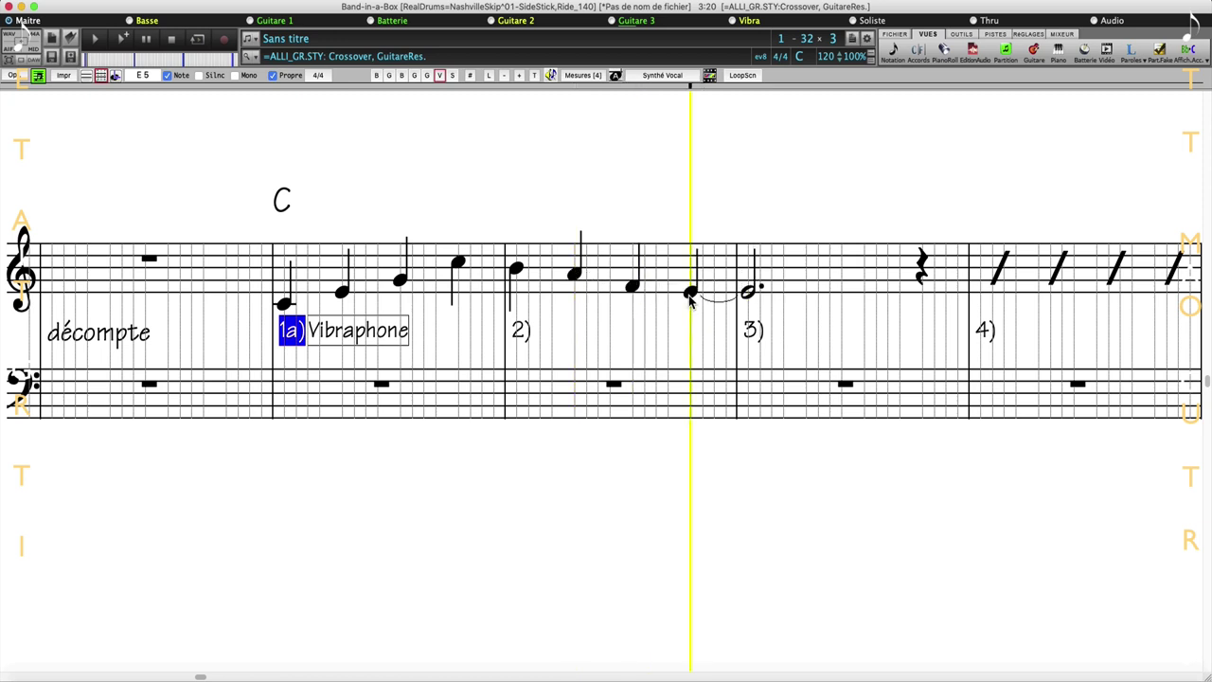
drag(691, 294, 690, 301)
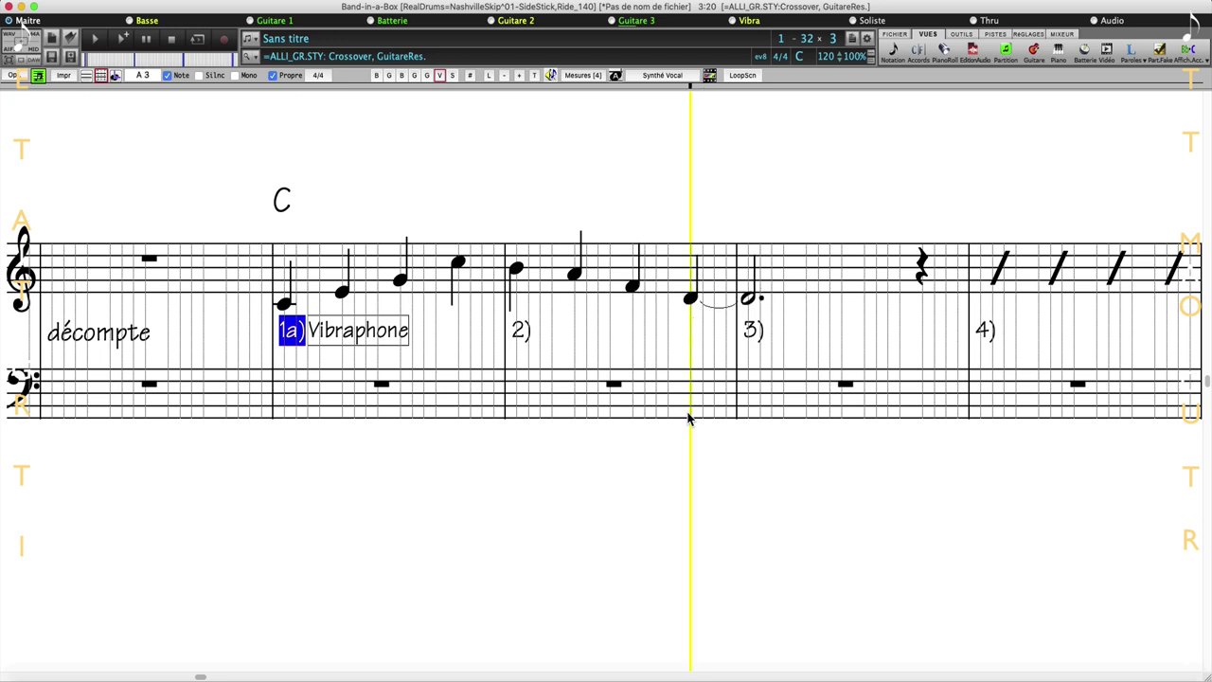
click(751, 306)
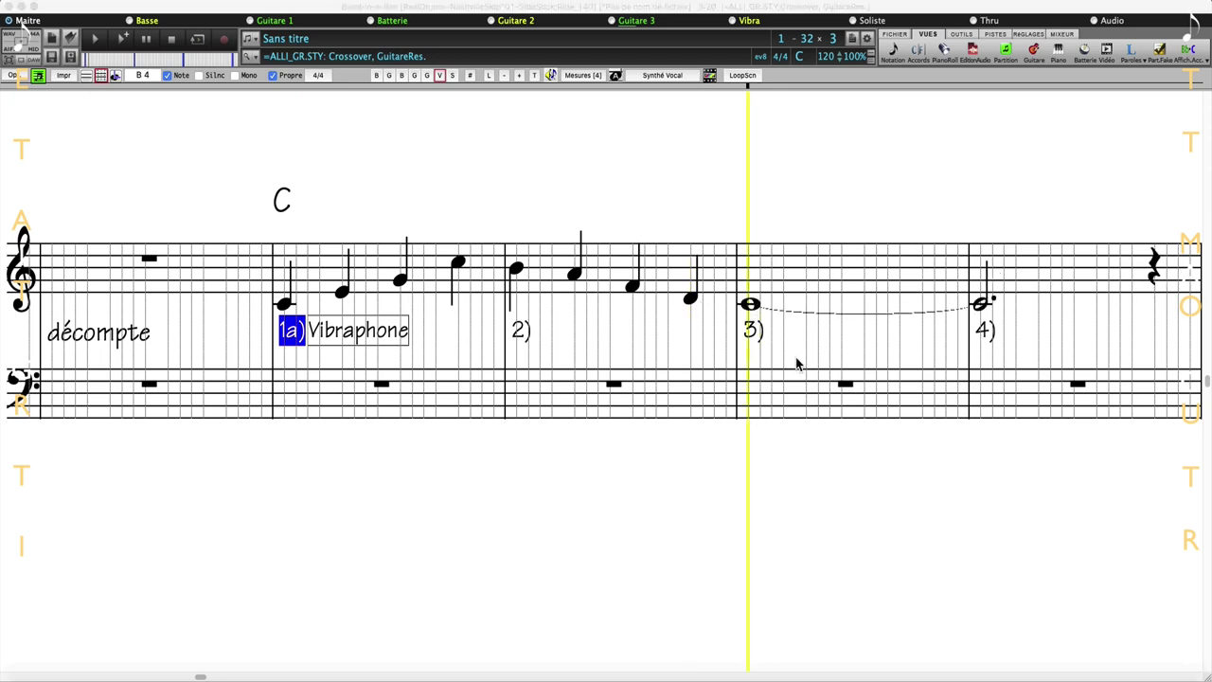
click(808, 292)
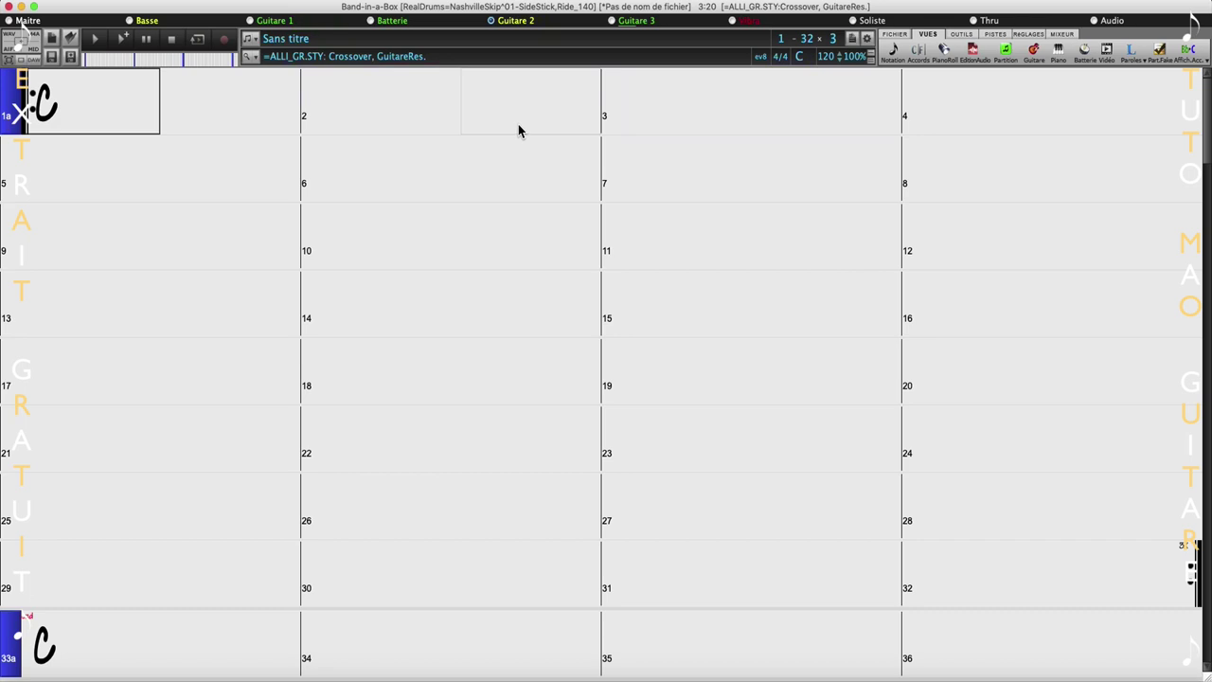
Choose a RealTracks for the Guitare 2 track from the best "Accords" list and generate it immediately.
click(525, 25)
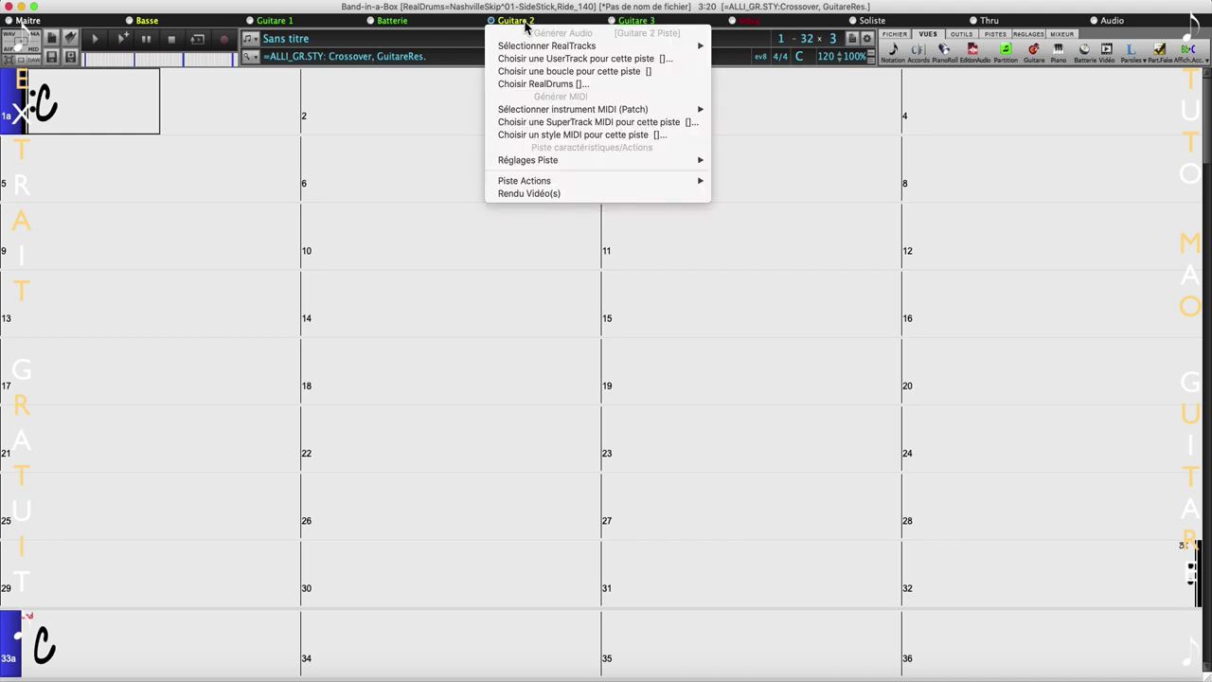
mouse_move(534, 46)
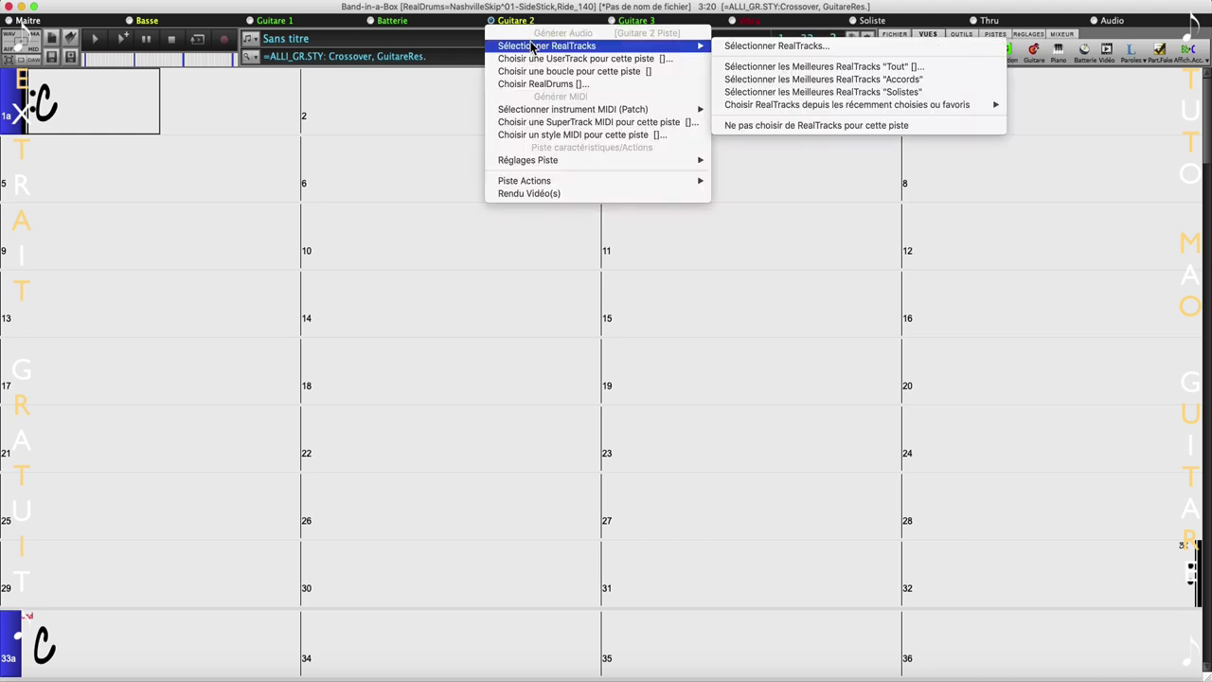
click(815, 80)
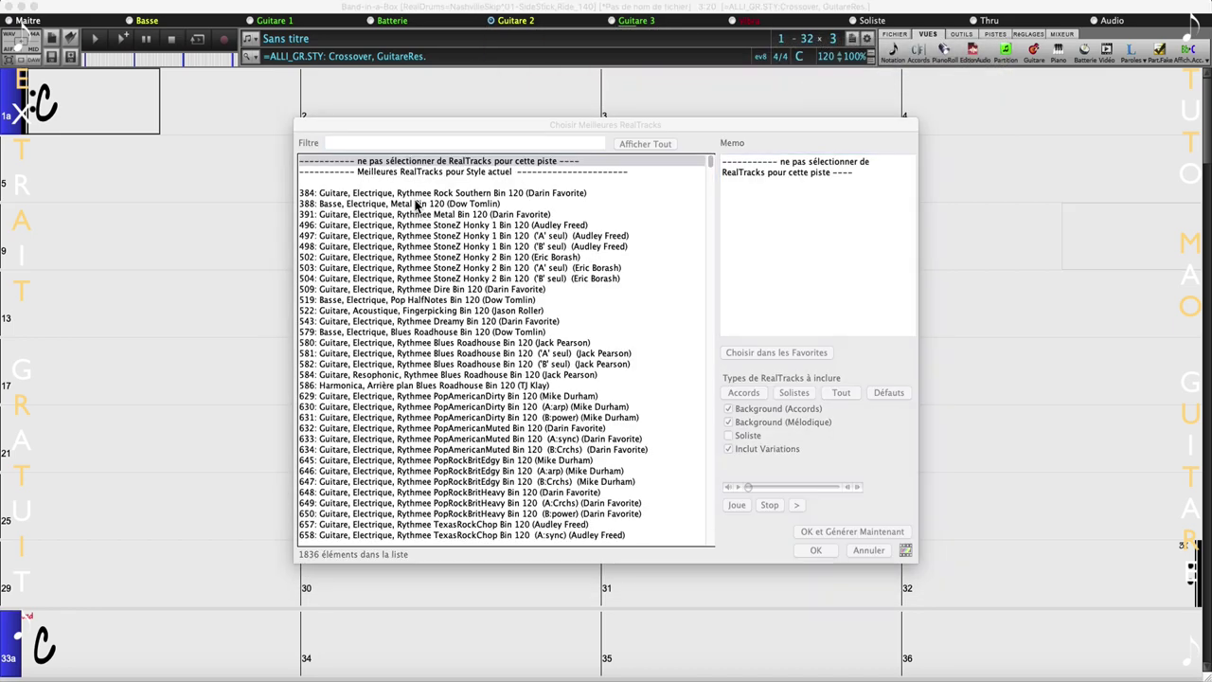
click(809, 536)
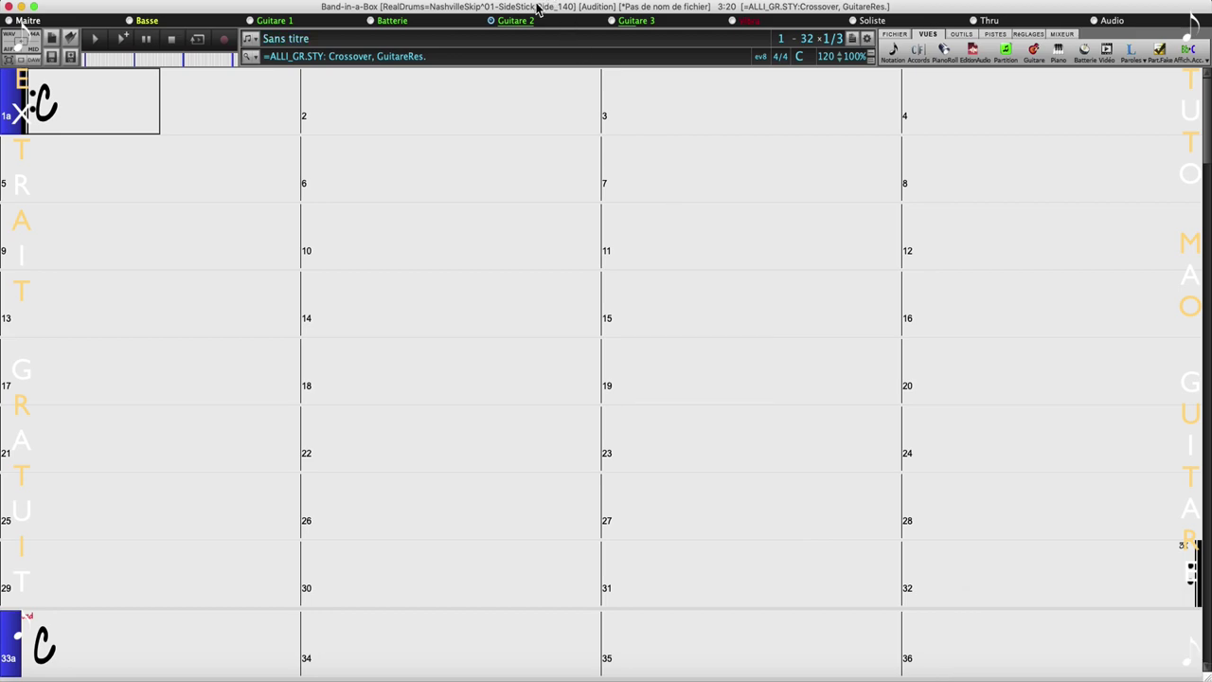
click(1061, 35)
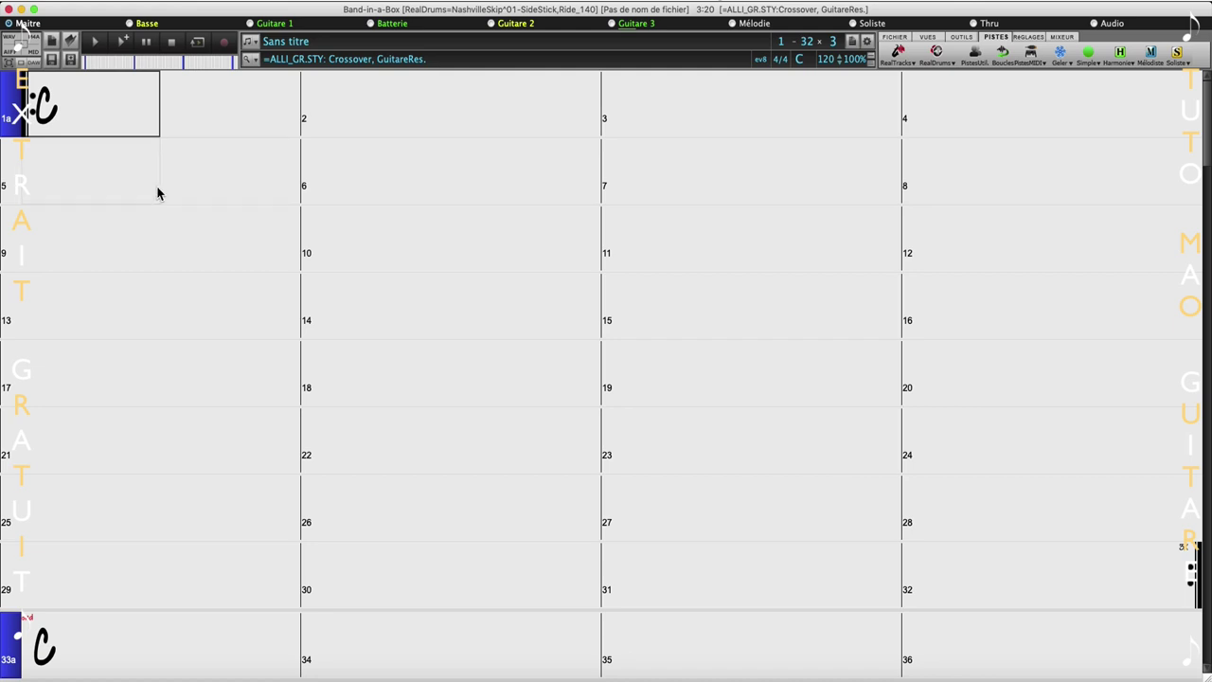
Enter the chord Am in the second half of bar 1, F and G in bar 2, and C and Am in bar 3.
click(195, 118)
text(Am)
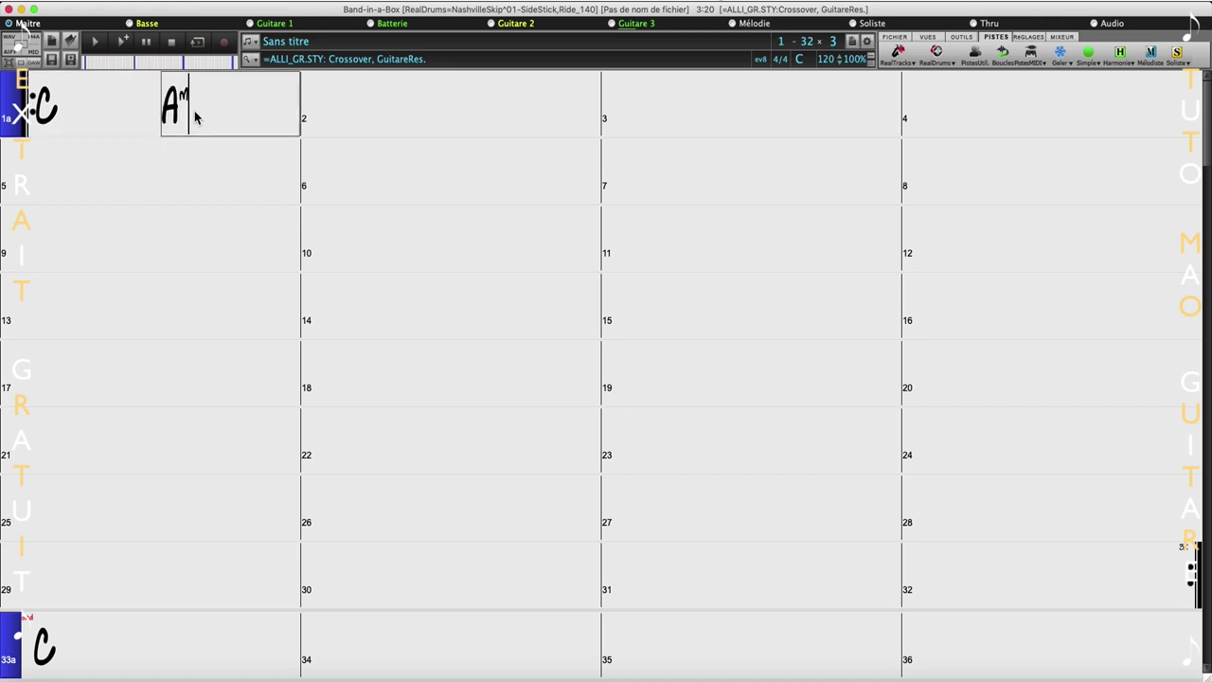
key(Return)
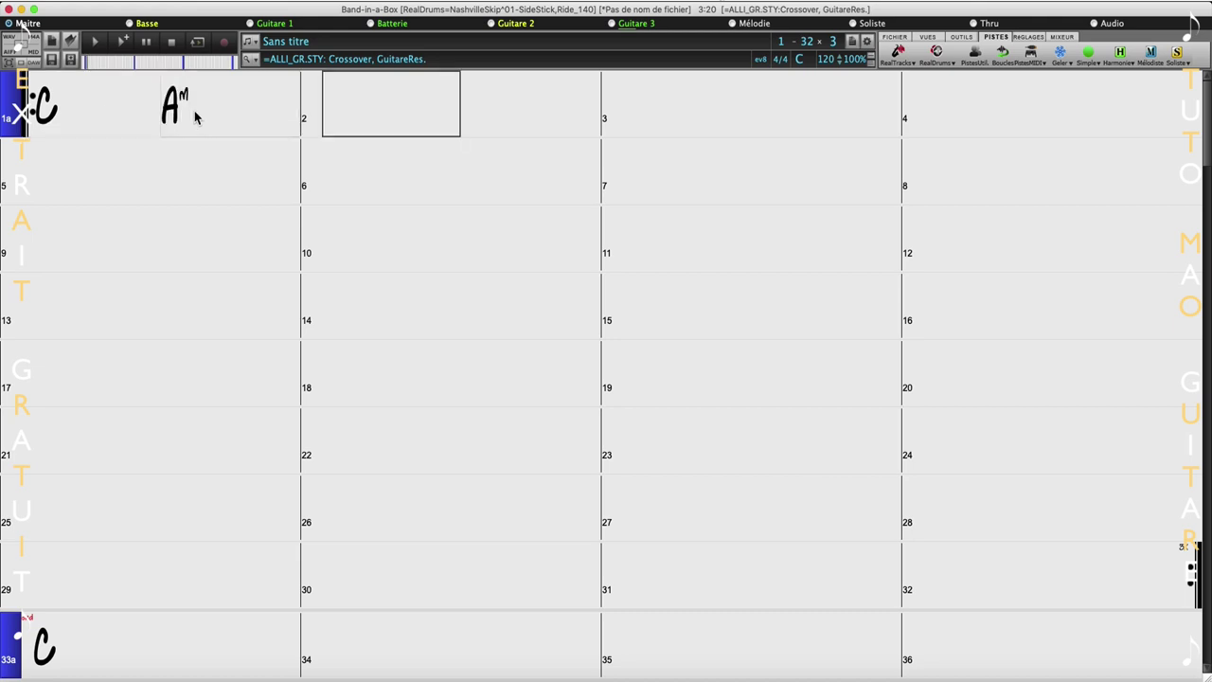
text(F)
key(Return)
text(G)
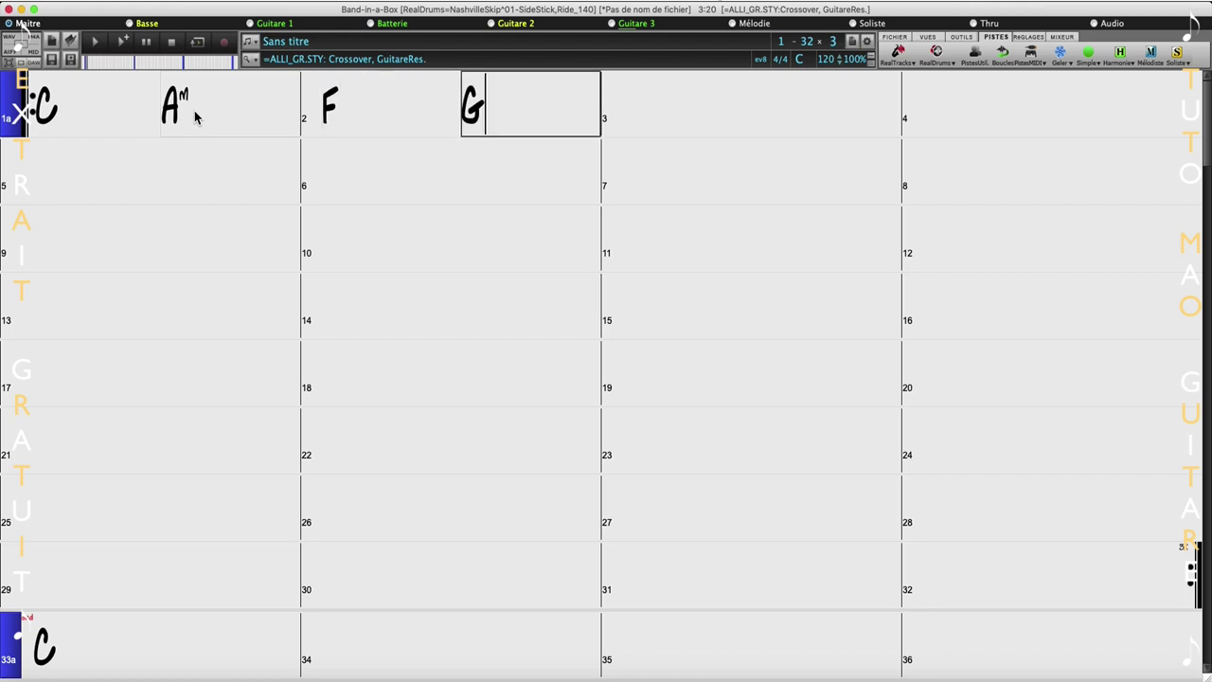
key(Return)
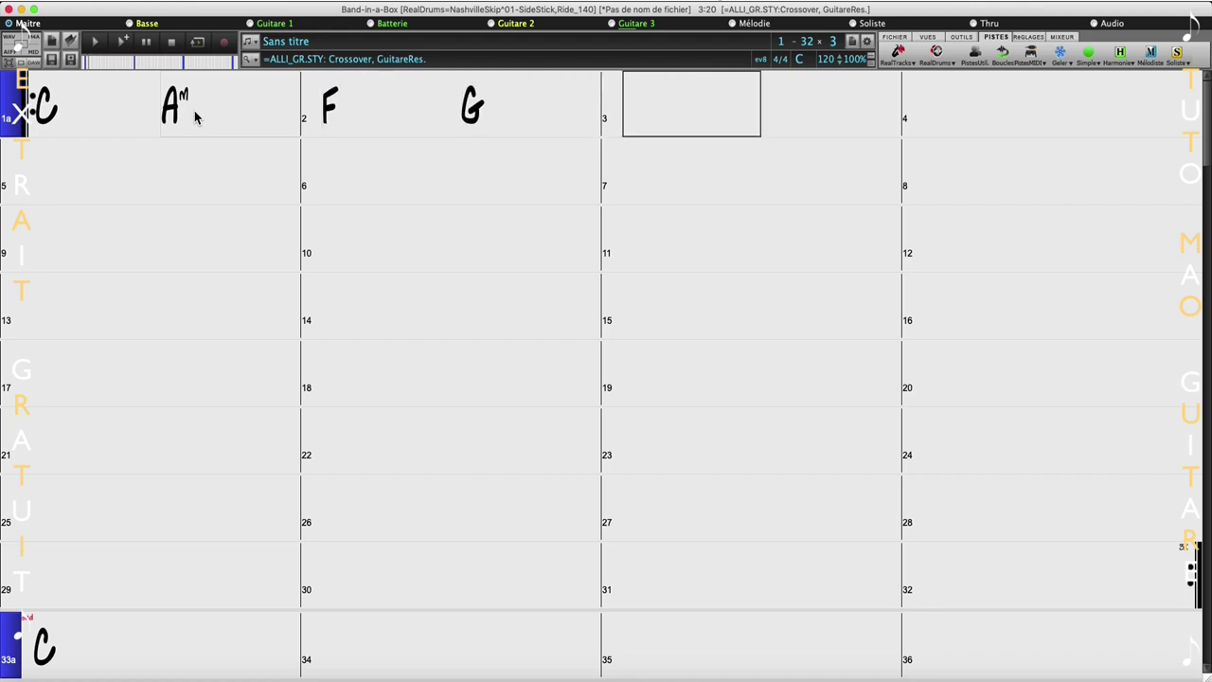
text(C)
key(Return)
text(Am)
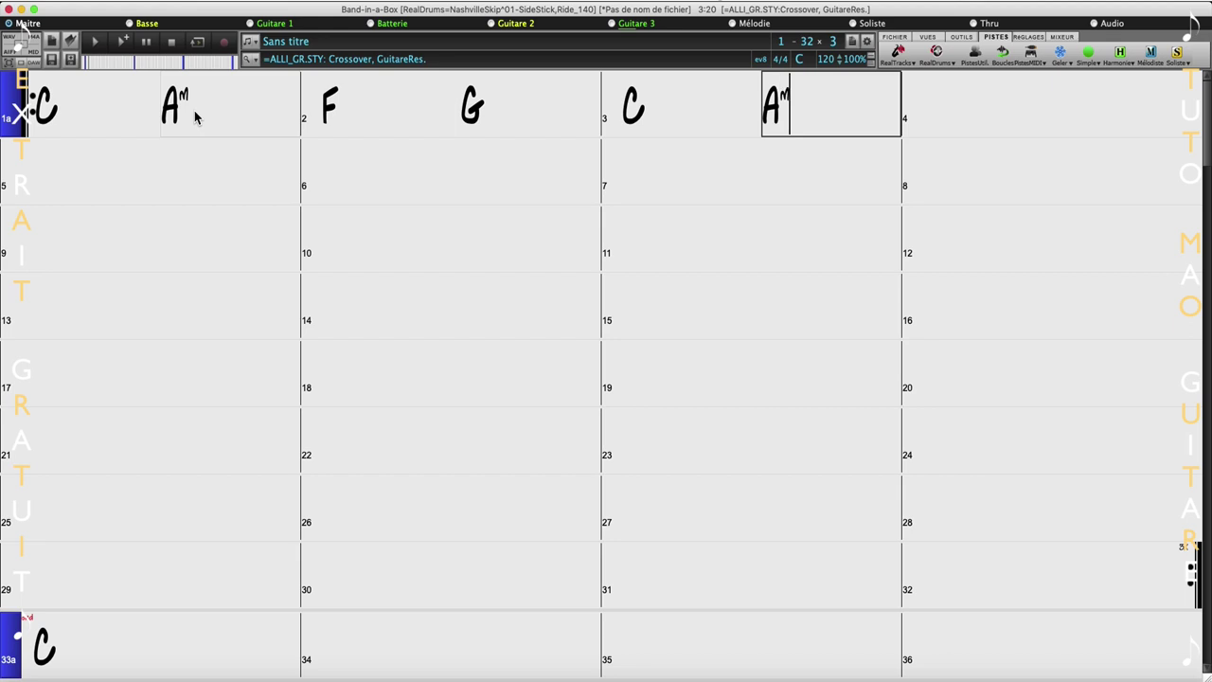
key(Return)
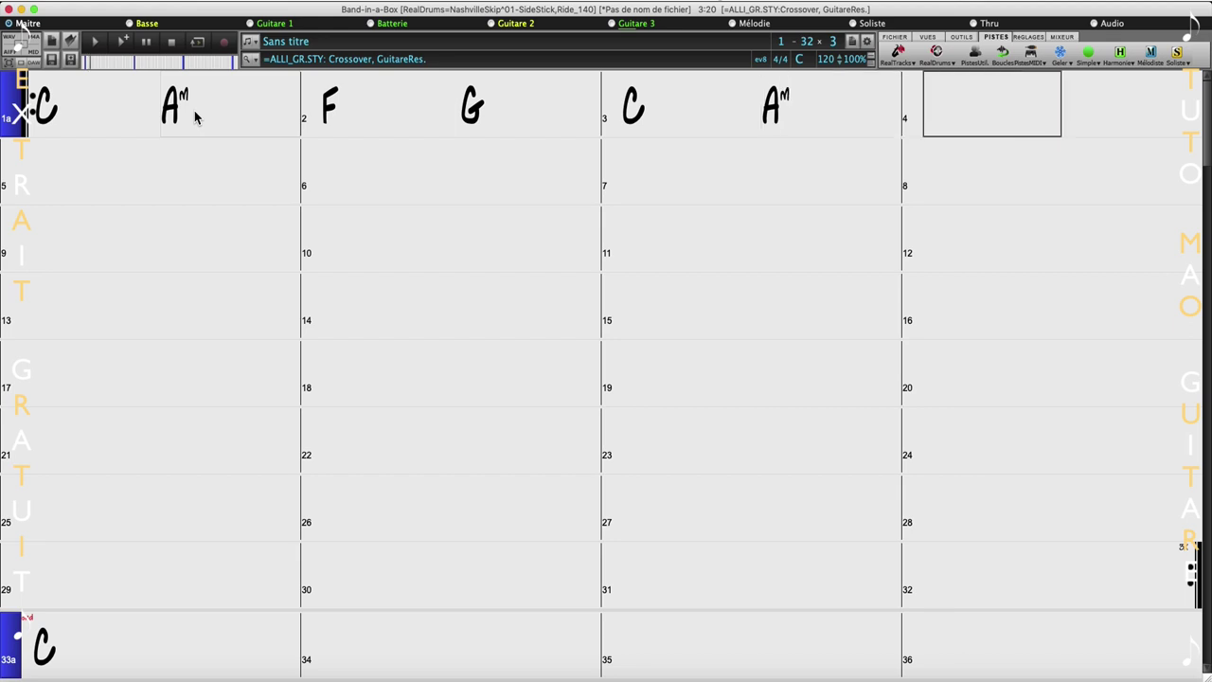
Enter the chords Dm and G in the two halves of bar 4.
text(Dm)
key(Return)
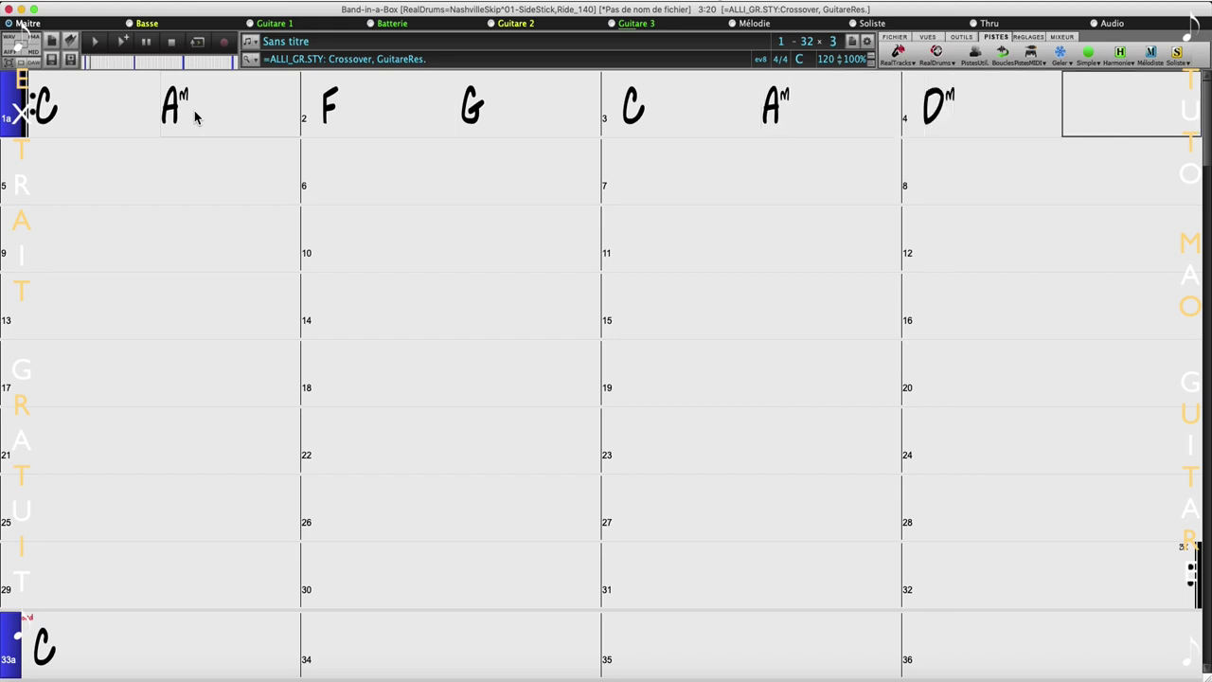
text(G)
key(Return)
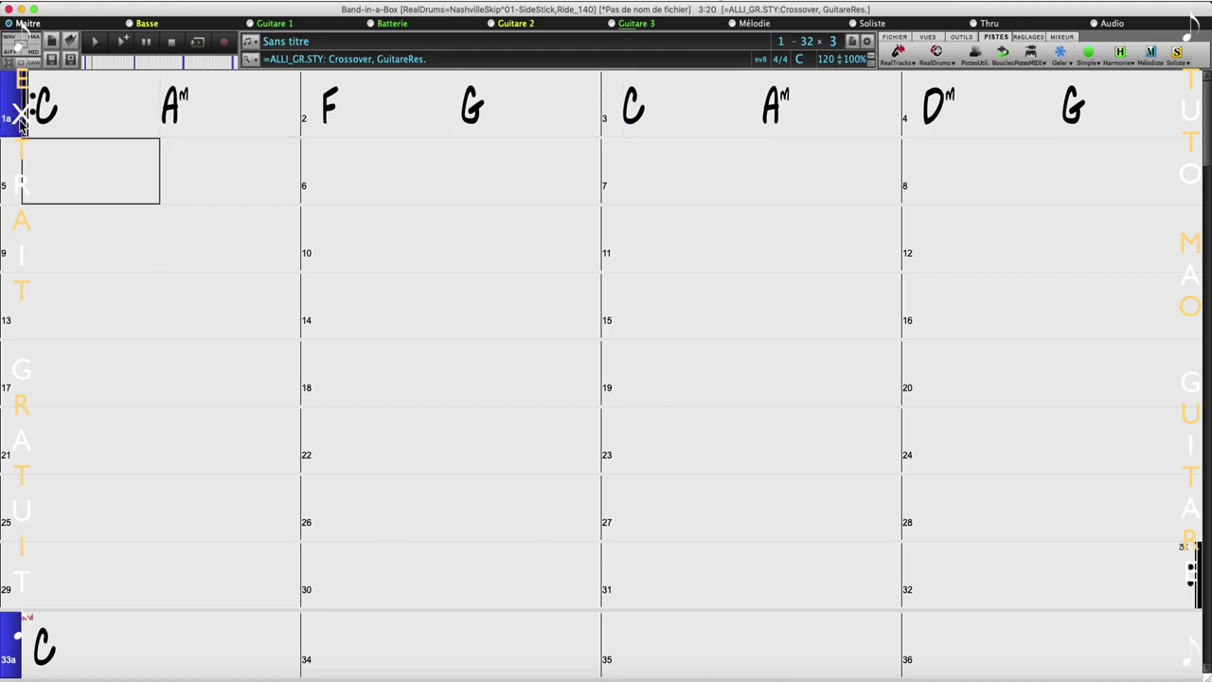
Copy the first four-bar line to bars 5 and 9, and place a B part marker at bar 13.
drag(8, 121, 17, 183)
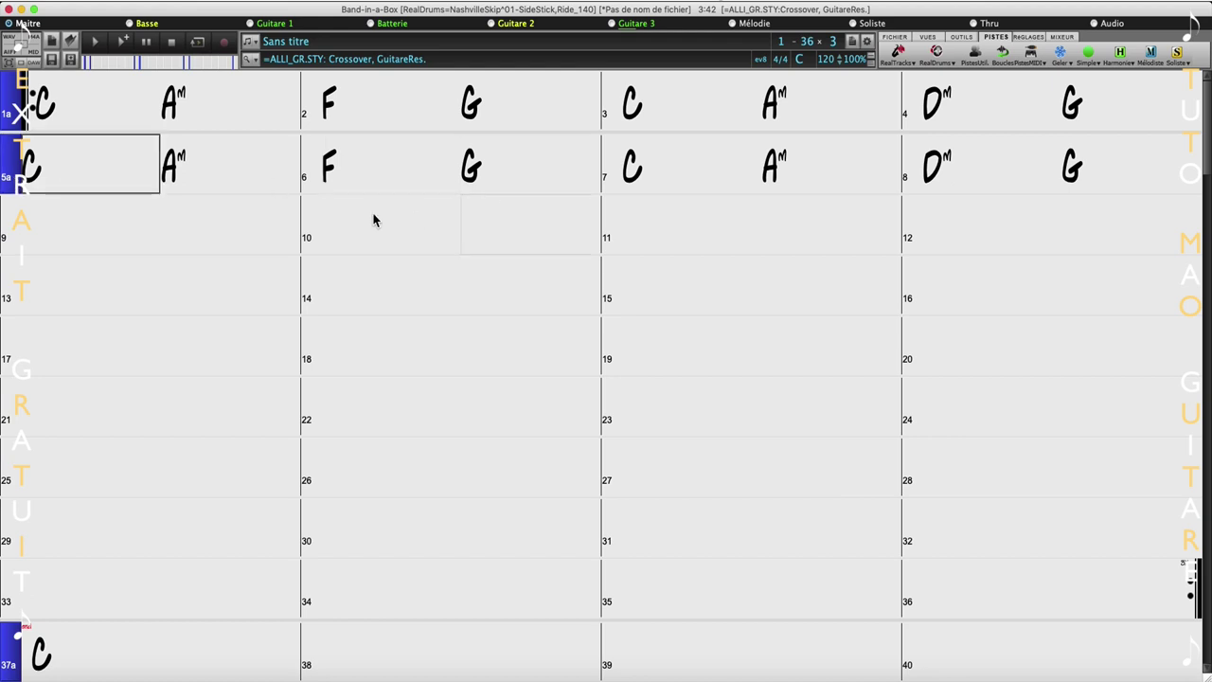
drag(39, 194, 15, 230)
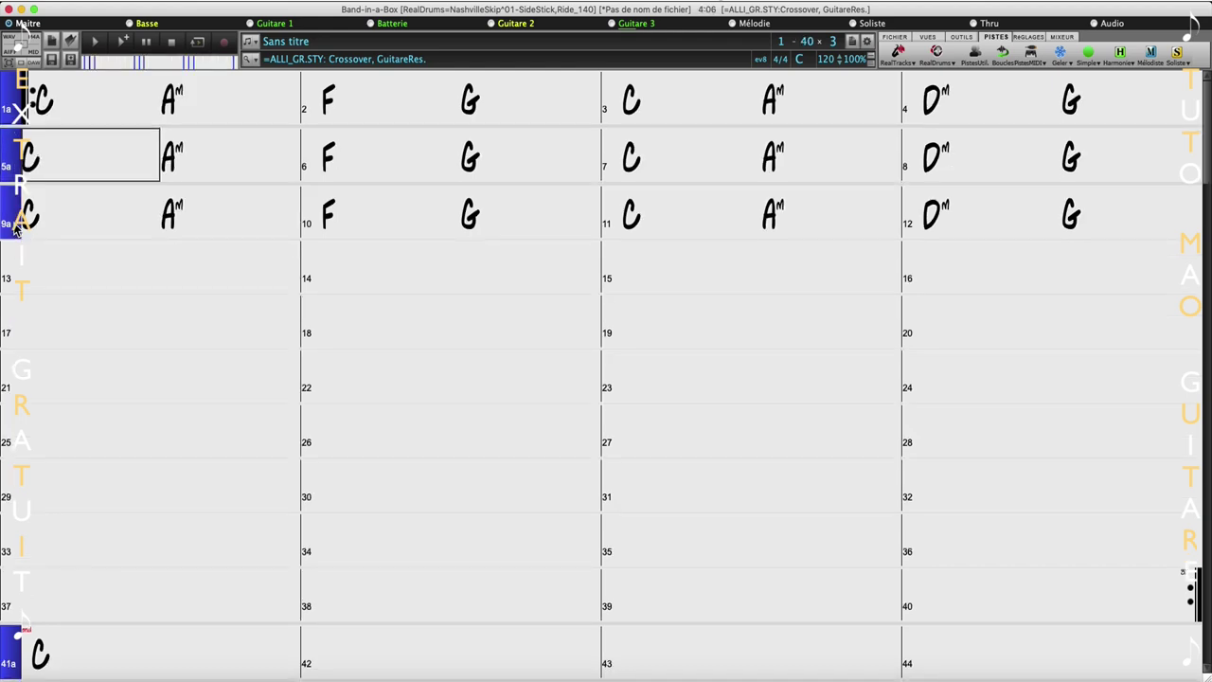
click(15, 283)
click(11, 282)
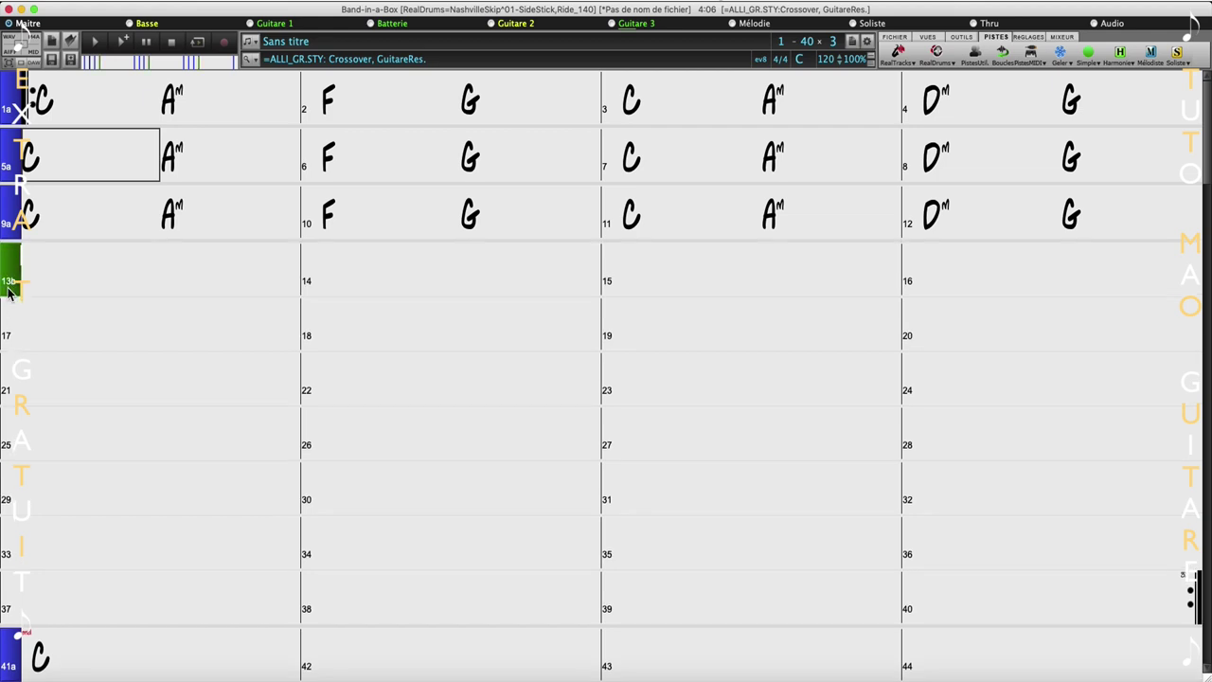
Enter the chords Em and C in the two halves of bar 13.
click(57, 277)
text(Em)
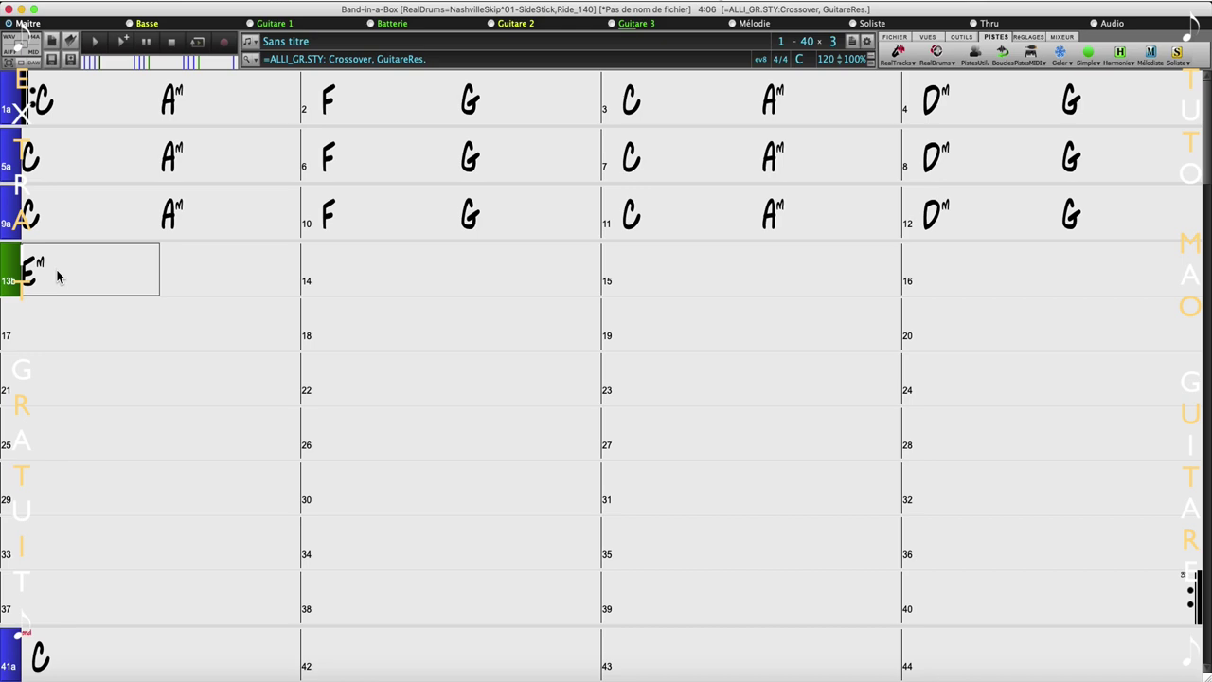
key(Return)
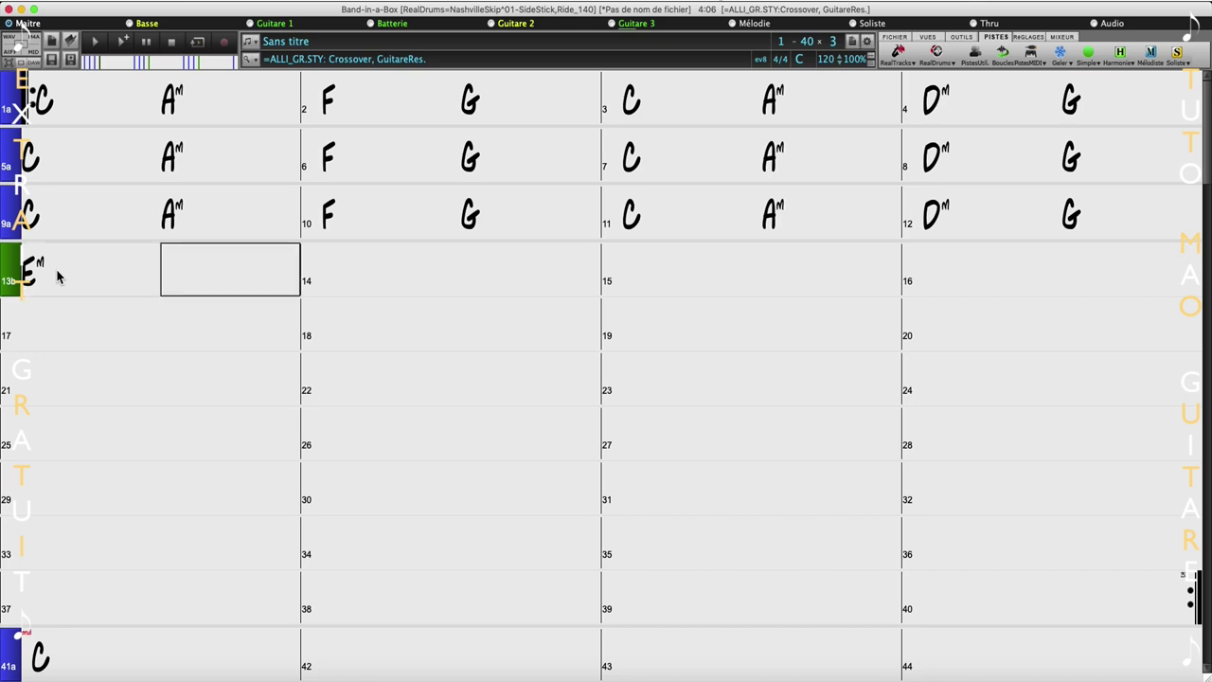
text(C)
key(Return)
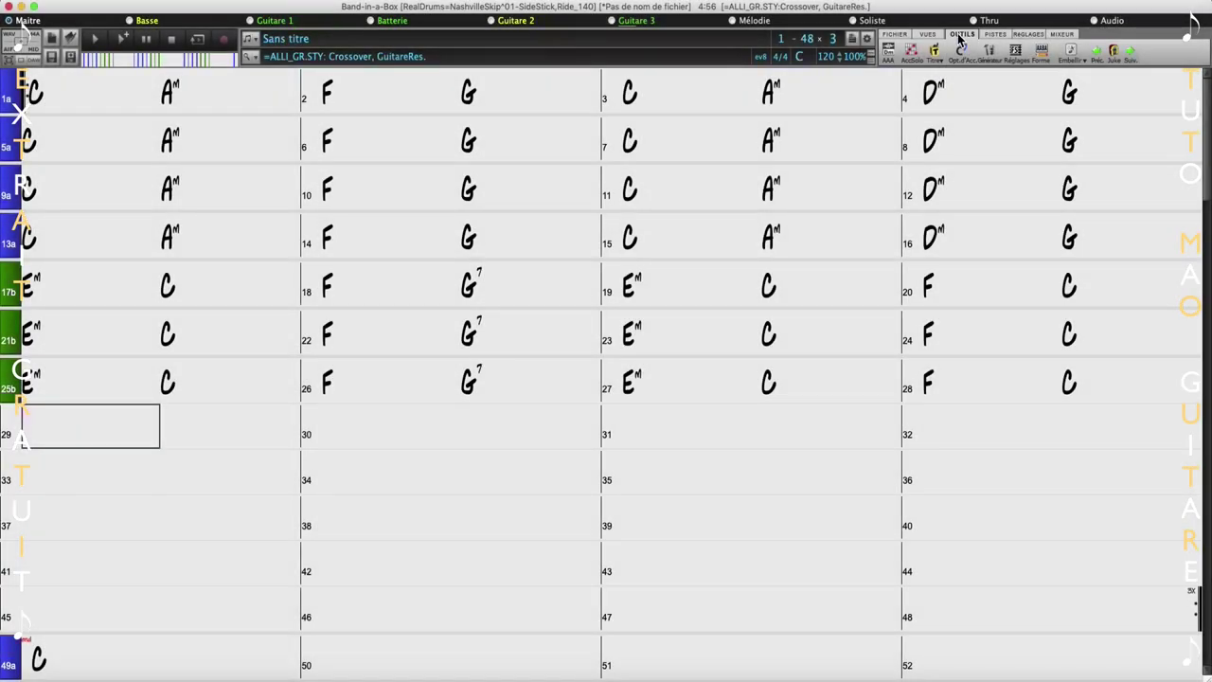
Open the chord generator, examine its extension choices, voicing types and insertion options, and play the C major chord.
click(991, 52)
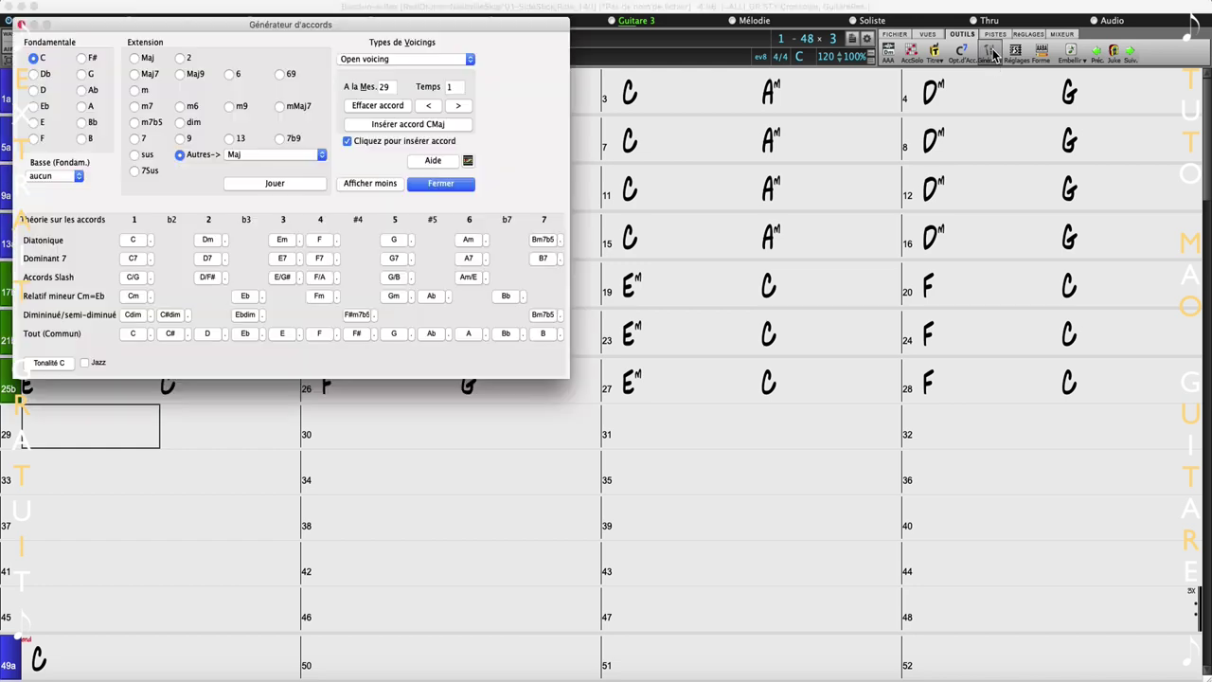
drag(378, 27, 685, 127)
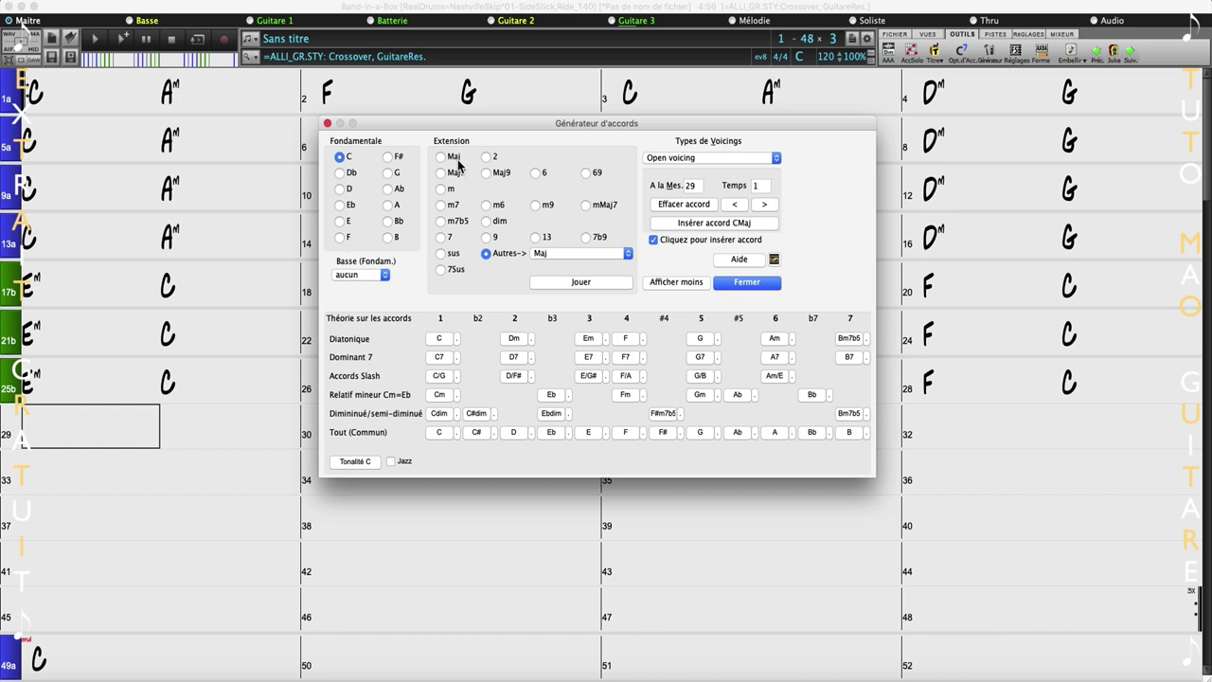
click(571, 253)
click(572, 225)
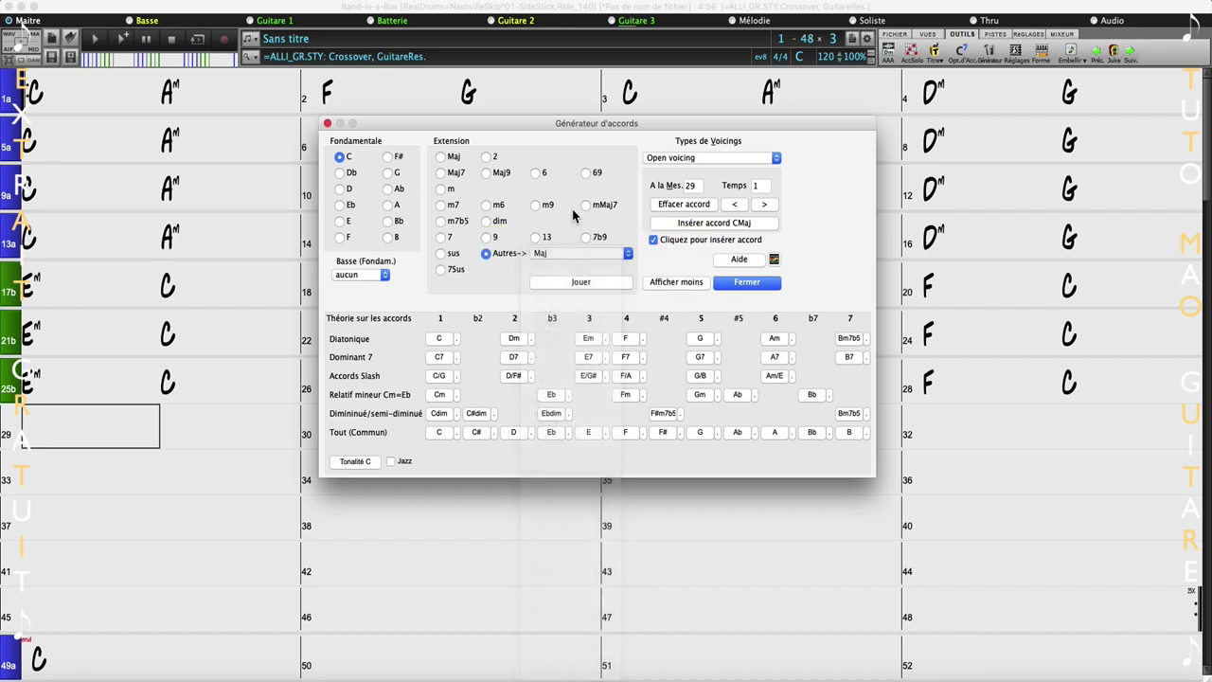
click(717, 157)
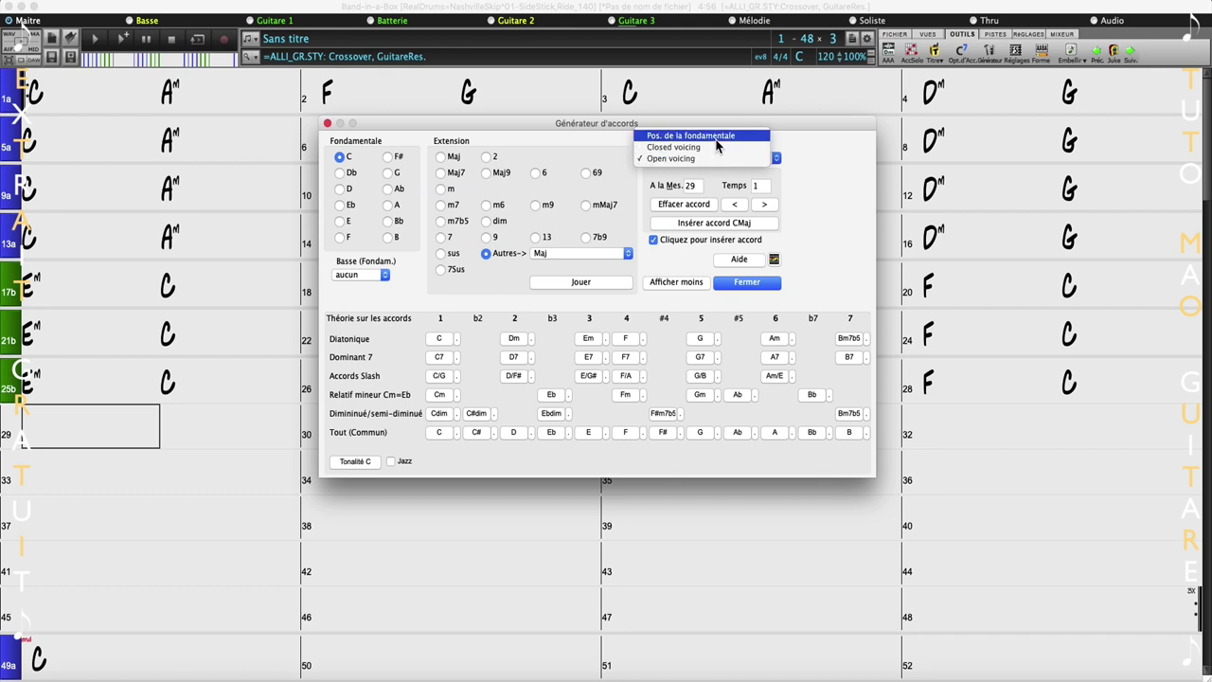
click(828, 171)
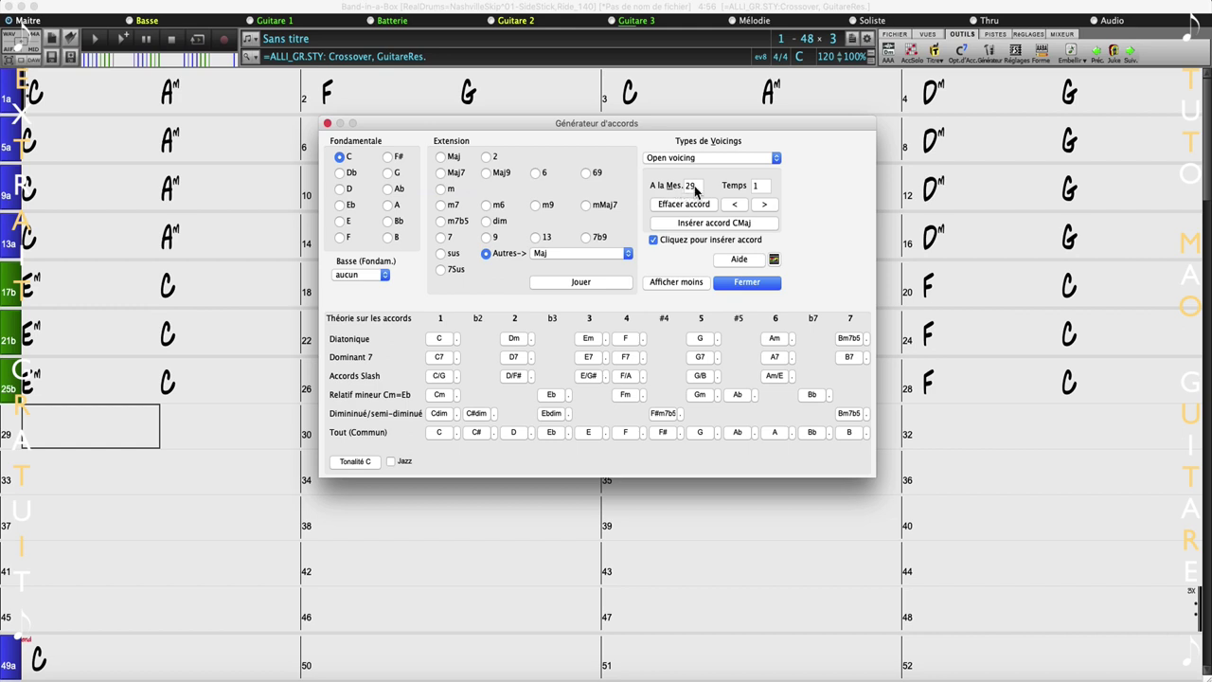
mouse_move(695, 190)
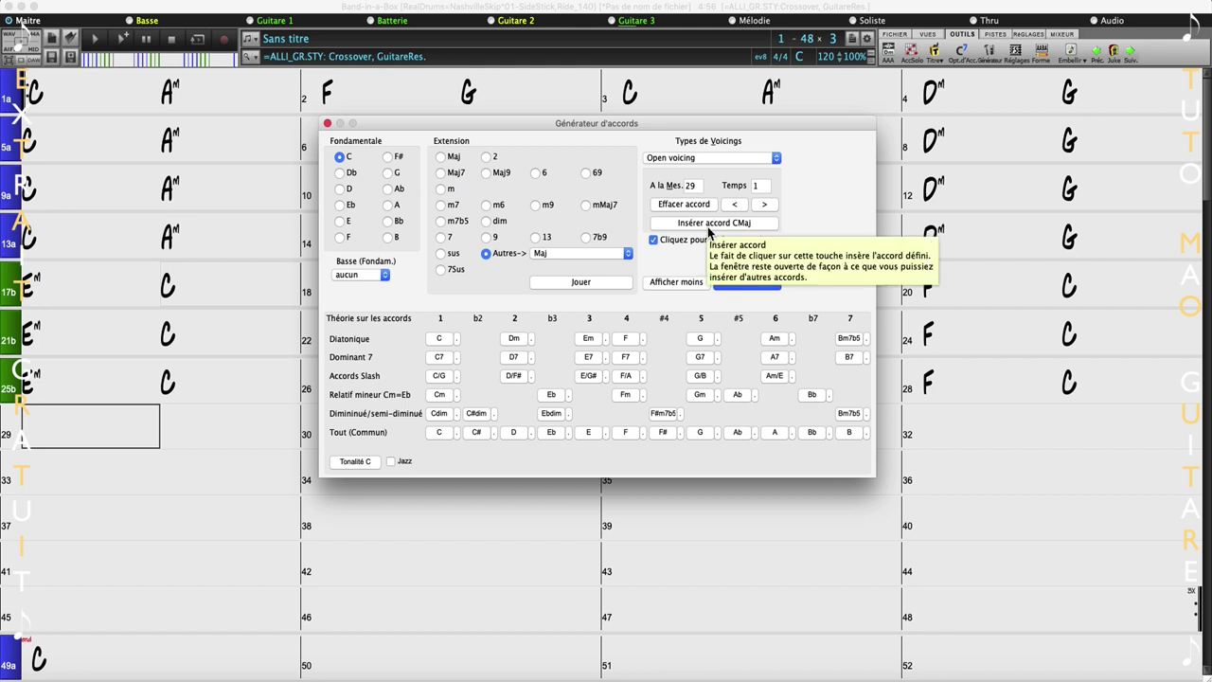
click(591, 284)
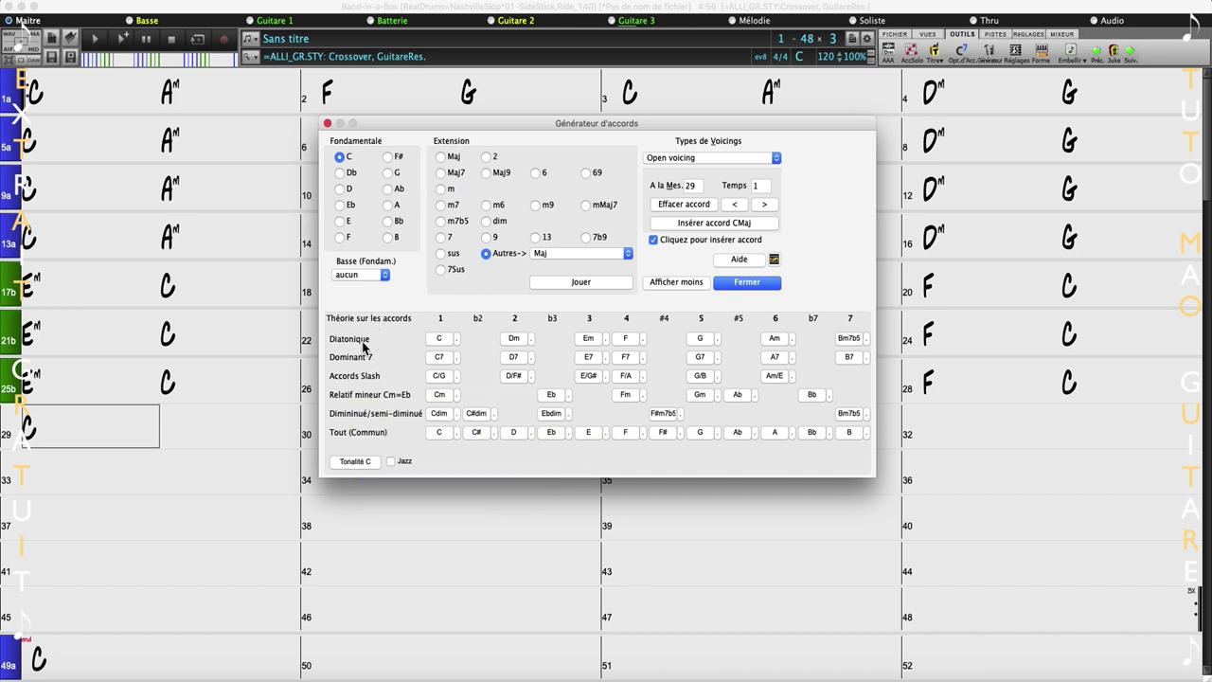
Try out the diatonic chords C, Dm, Em, F, G, Am and Bm7b5 in turn at bar 29.
click(438, 339)
click(515, 339)
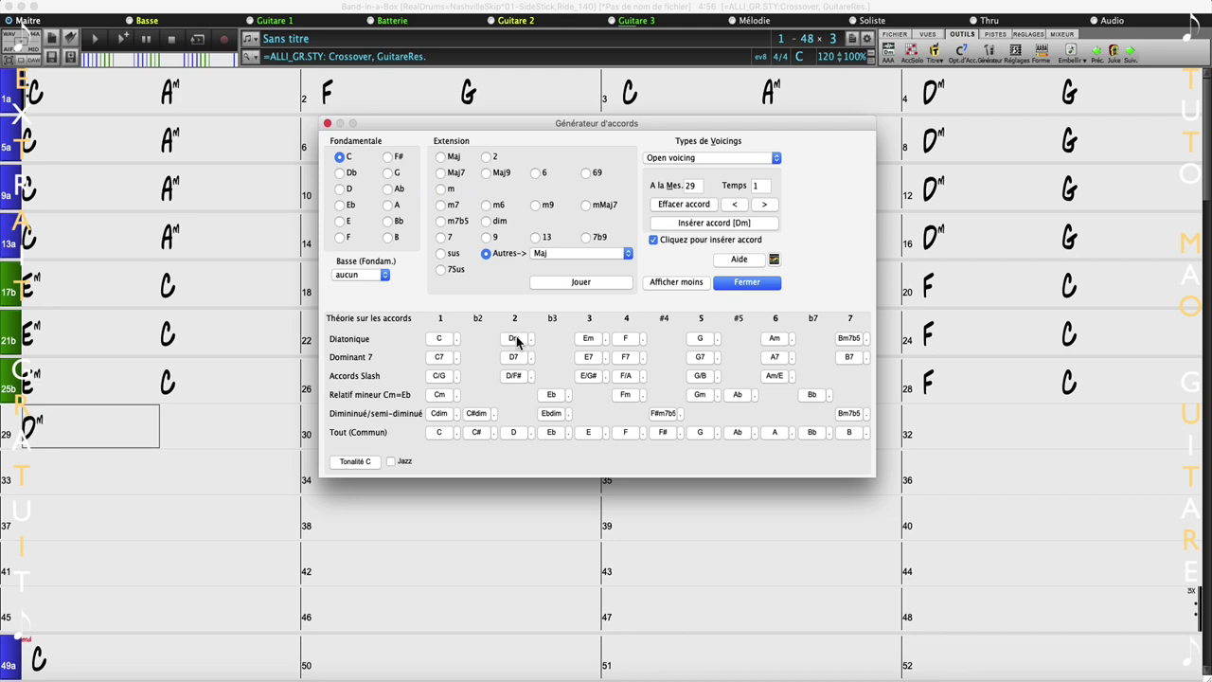
click(589, 339)
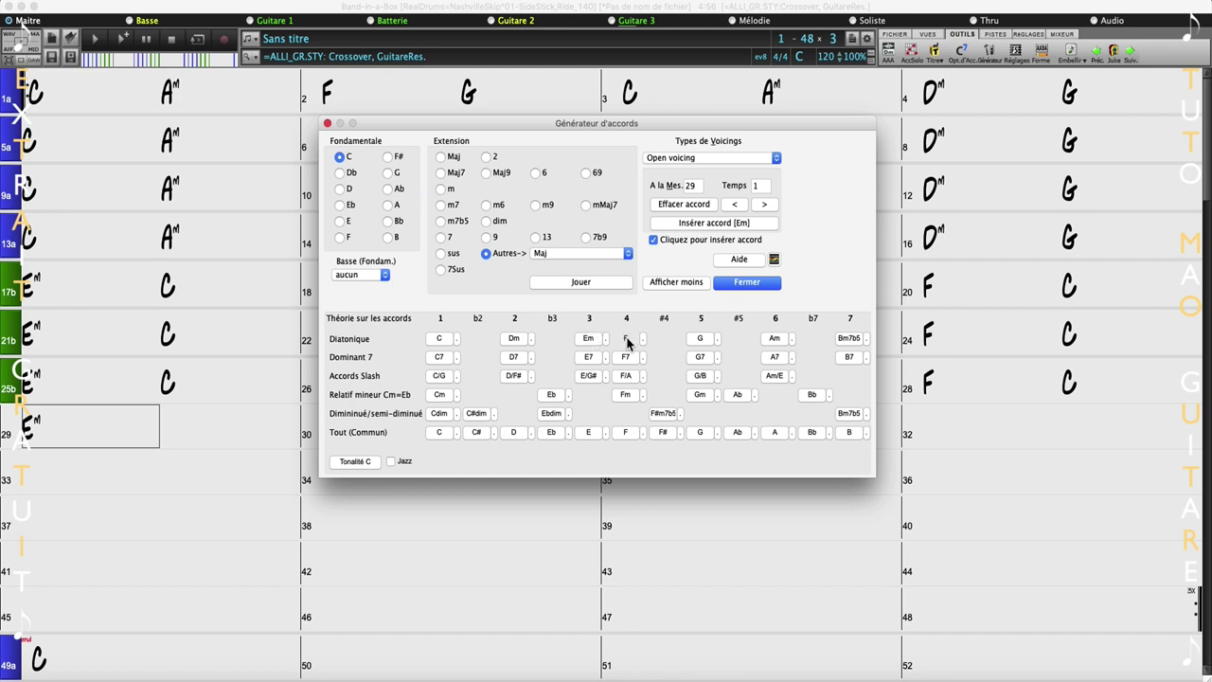
click(626, 339)
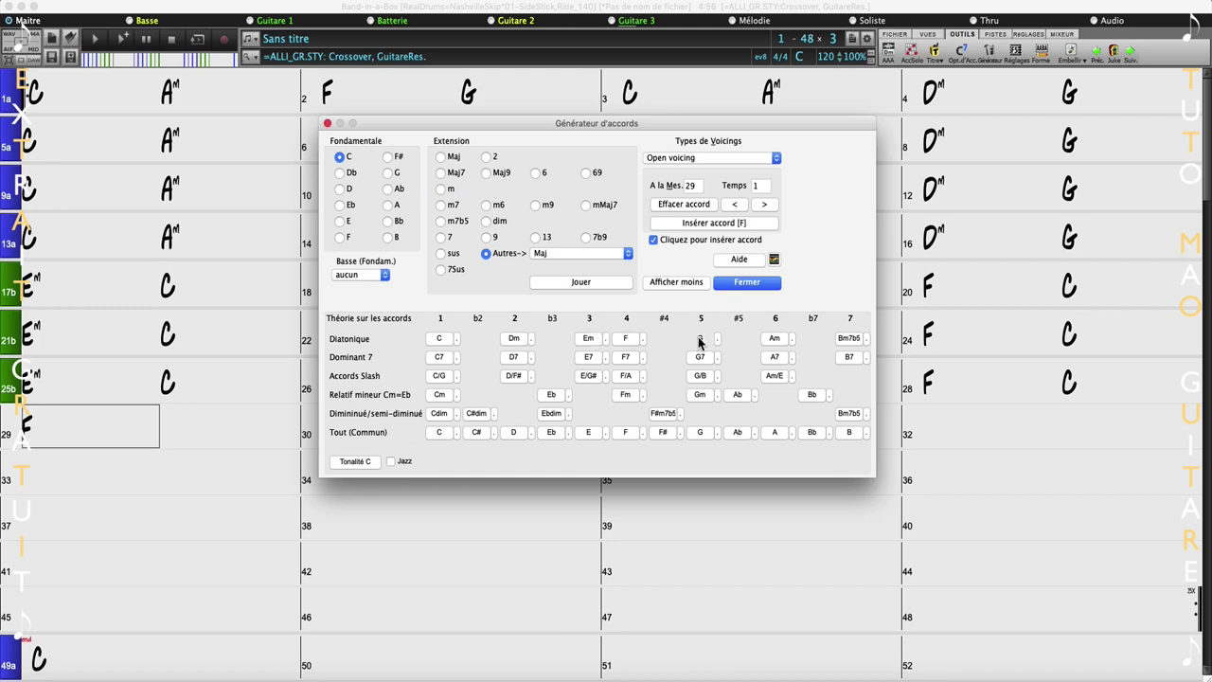
click(701, 340)
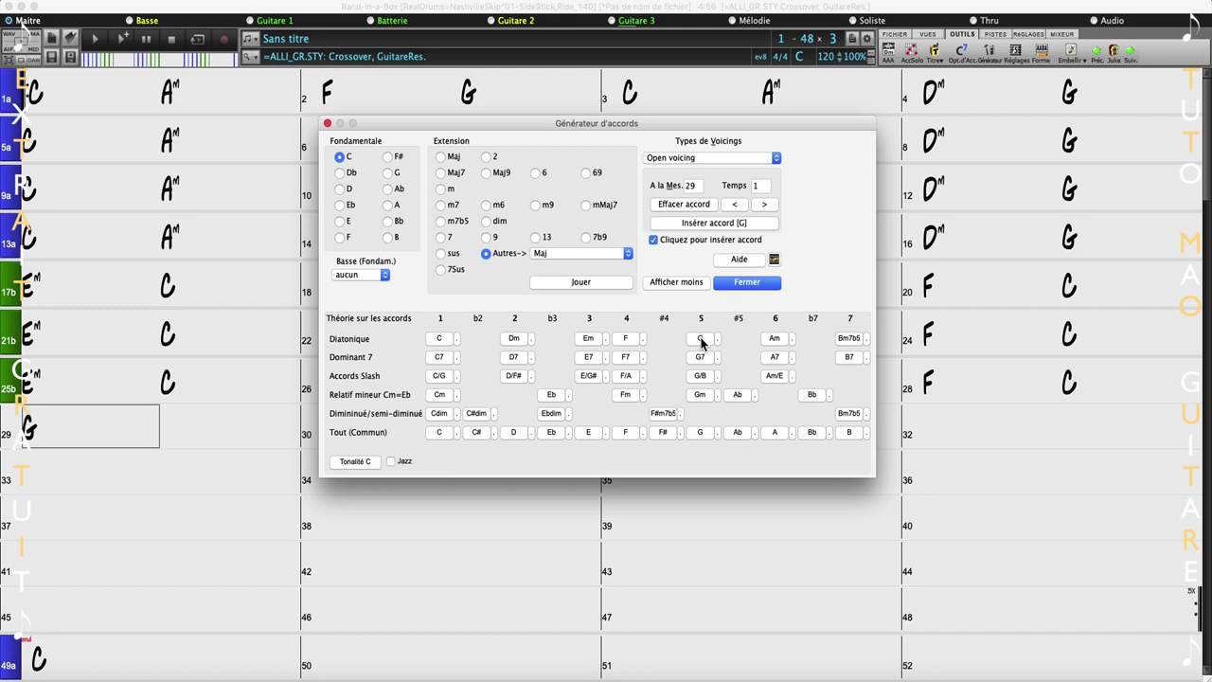
click(775, 340)
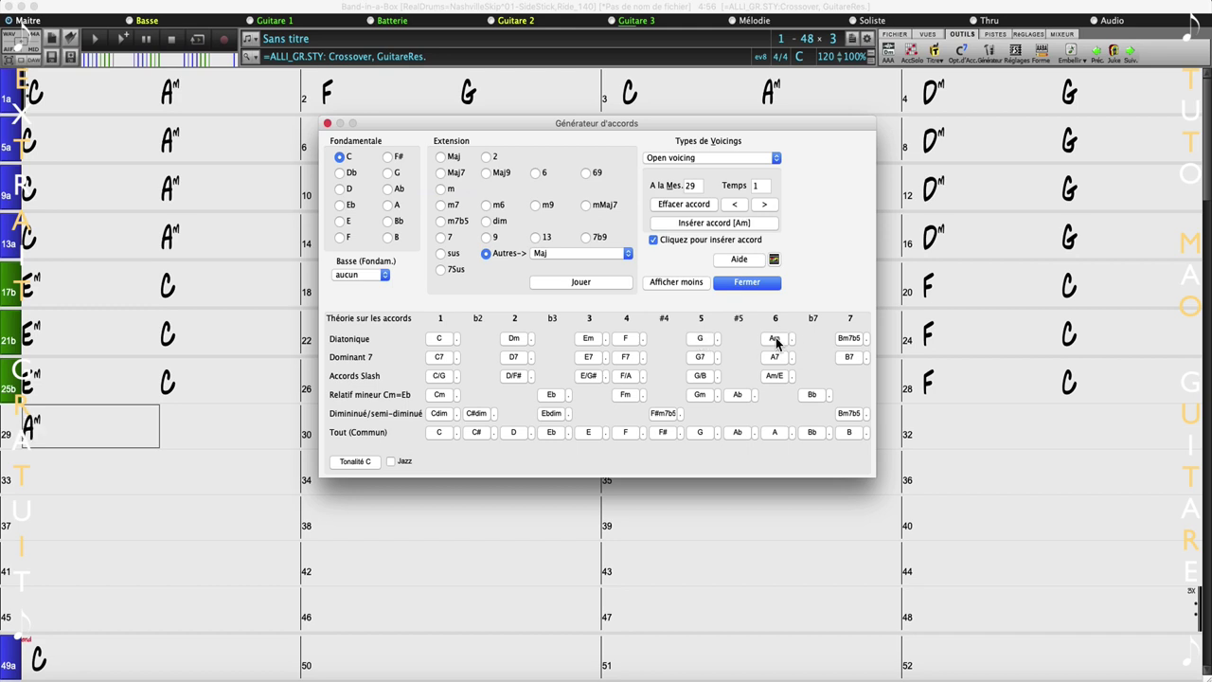
click(845, 340)
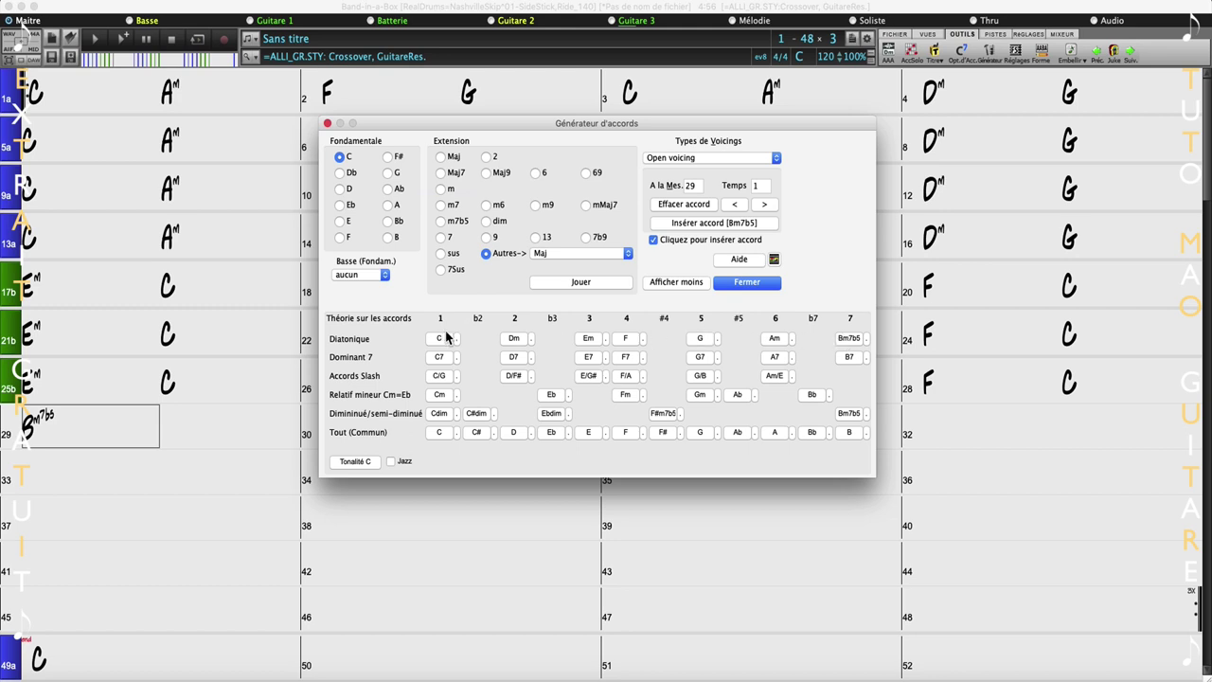
Enable Jazz chords in the generator and try the diatonic sevenths from CMaj7 through Bm7b5 in turn at bar 29.
click(392, 463)
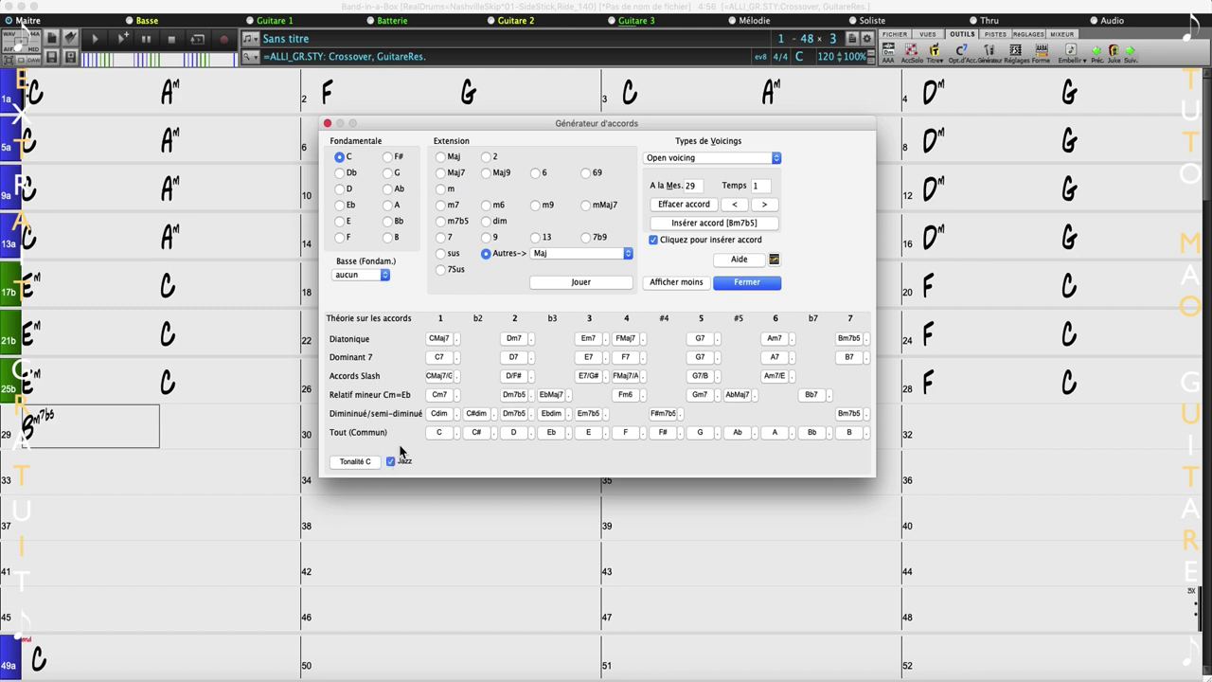
click(439, 340)
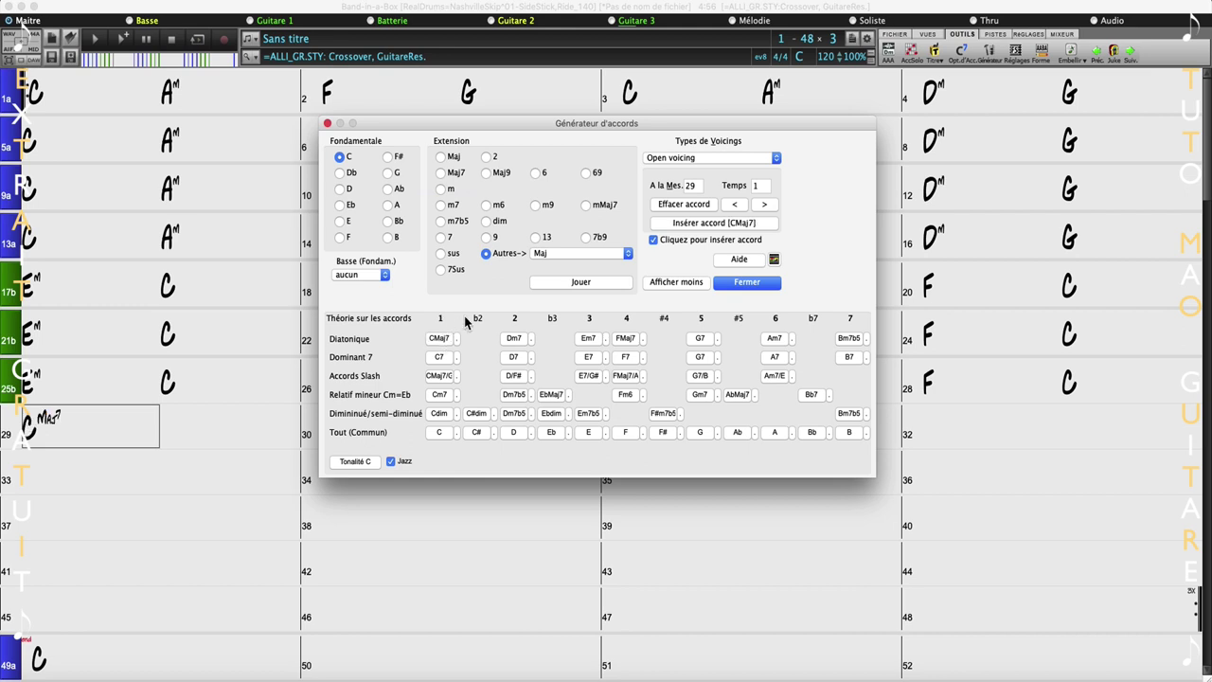
click(512, 340)
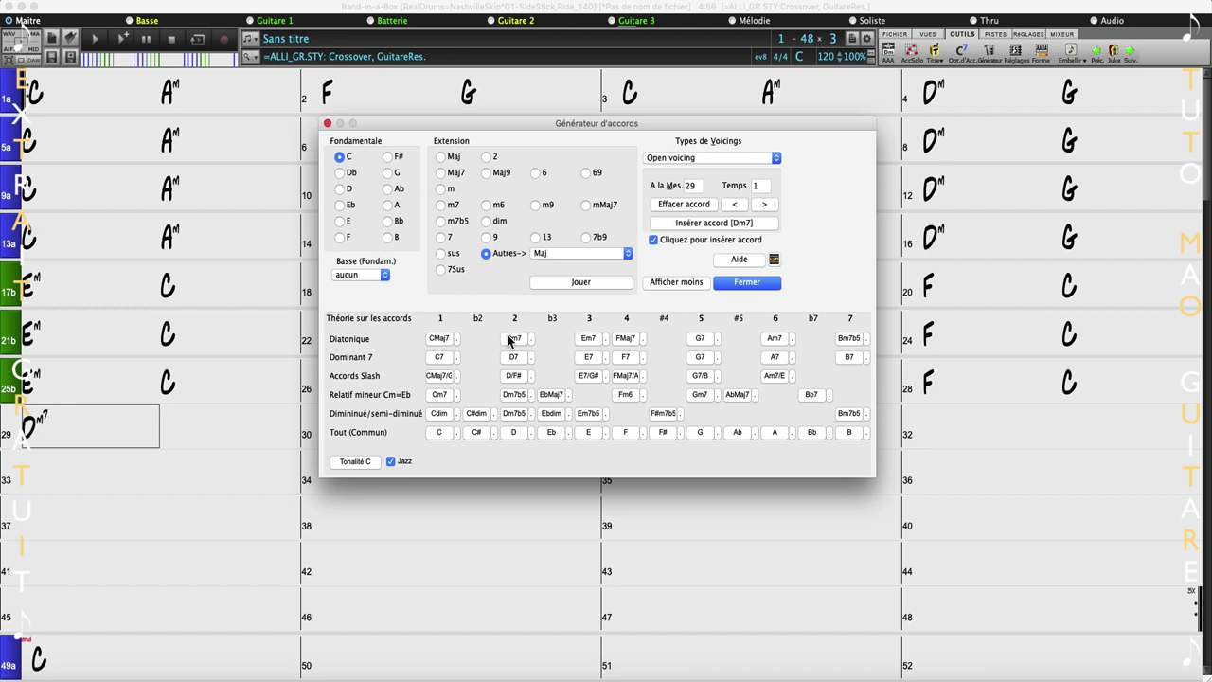
click(588, 339)
click(624, 340)
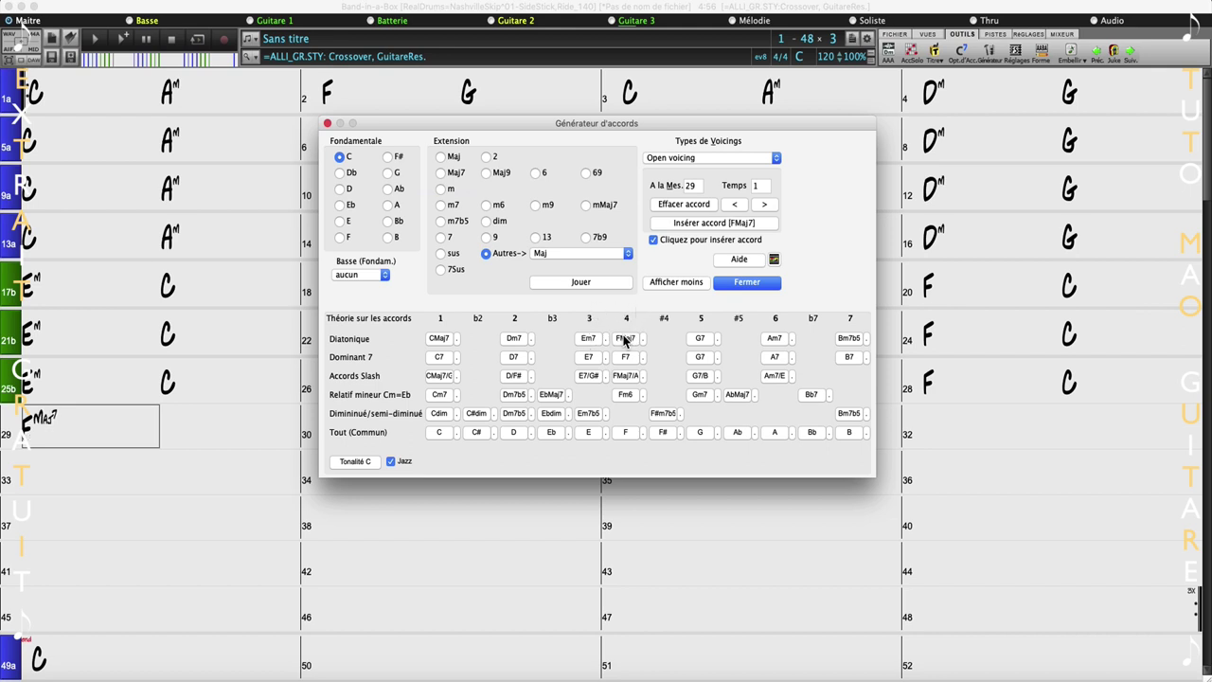
click(701, 339)
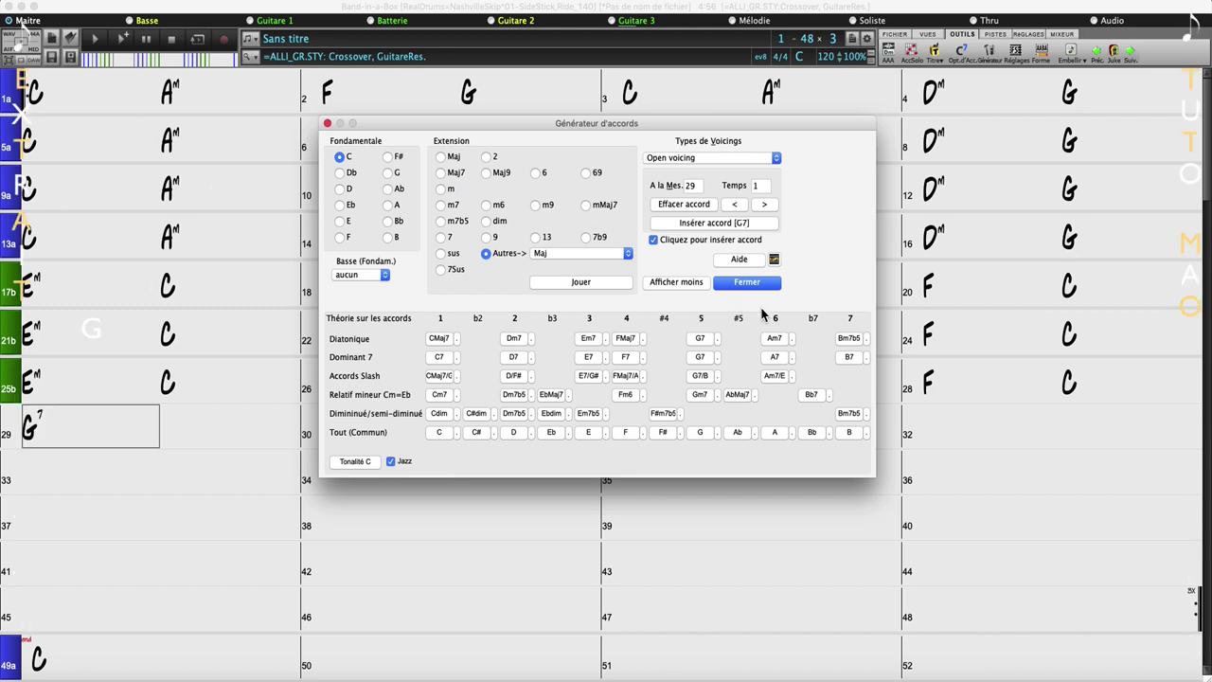
click(775, 338)
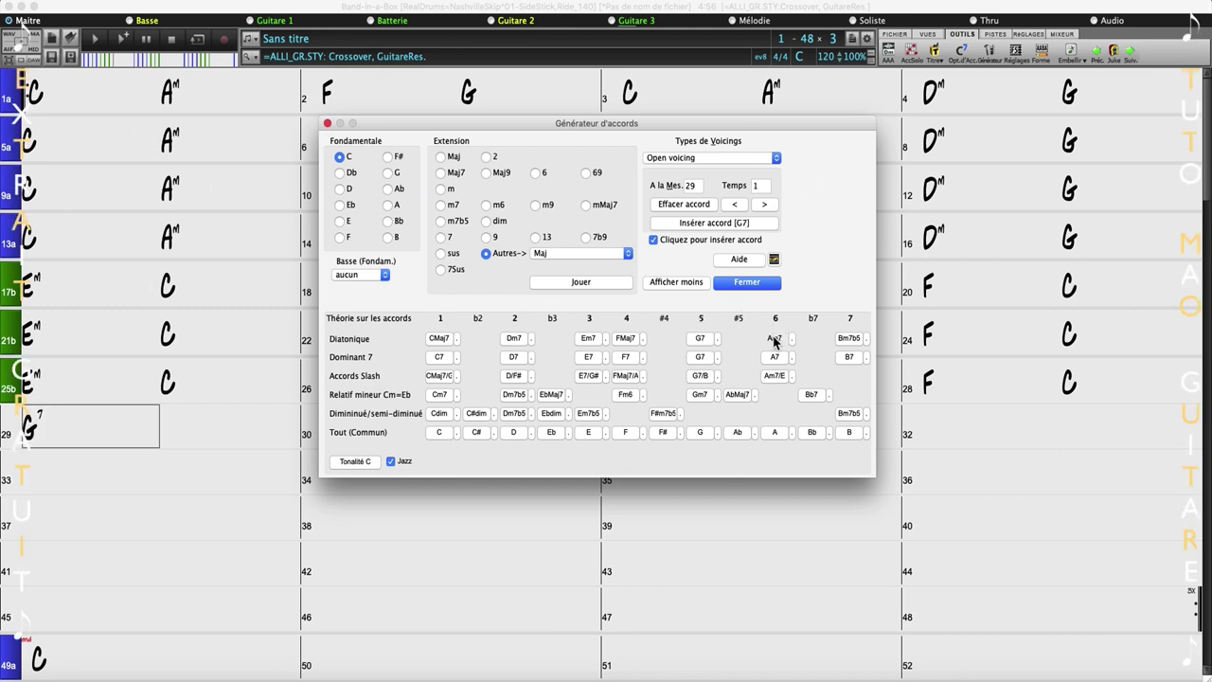
click(849, 338)
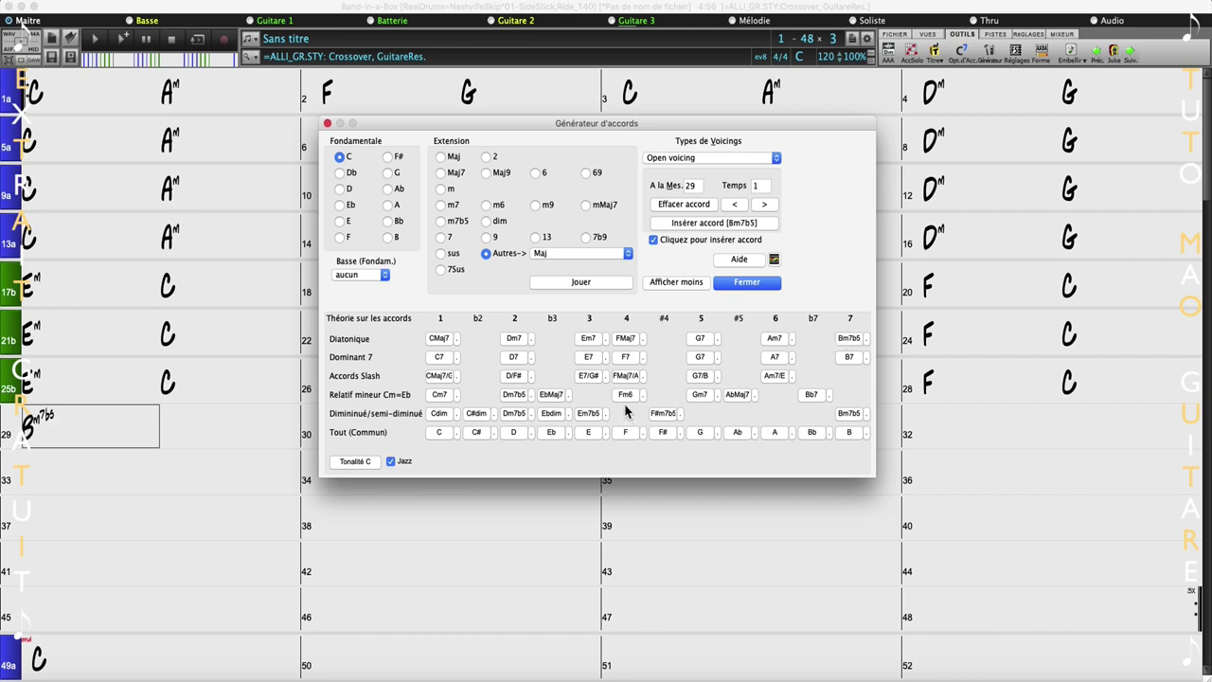
Alternate the chord at bar 29 between FMaj7 and G7 twice to compare them.
click(624, 341)
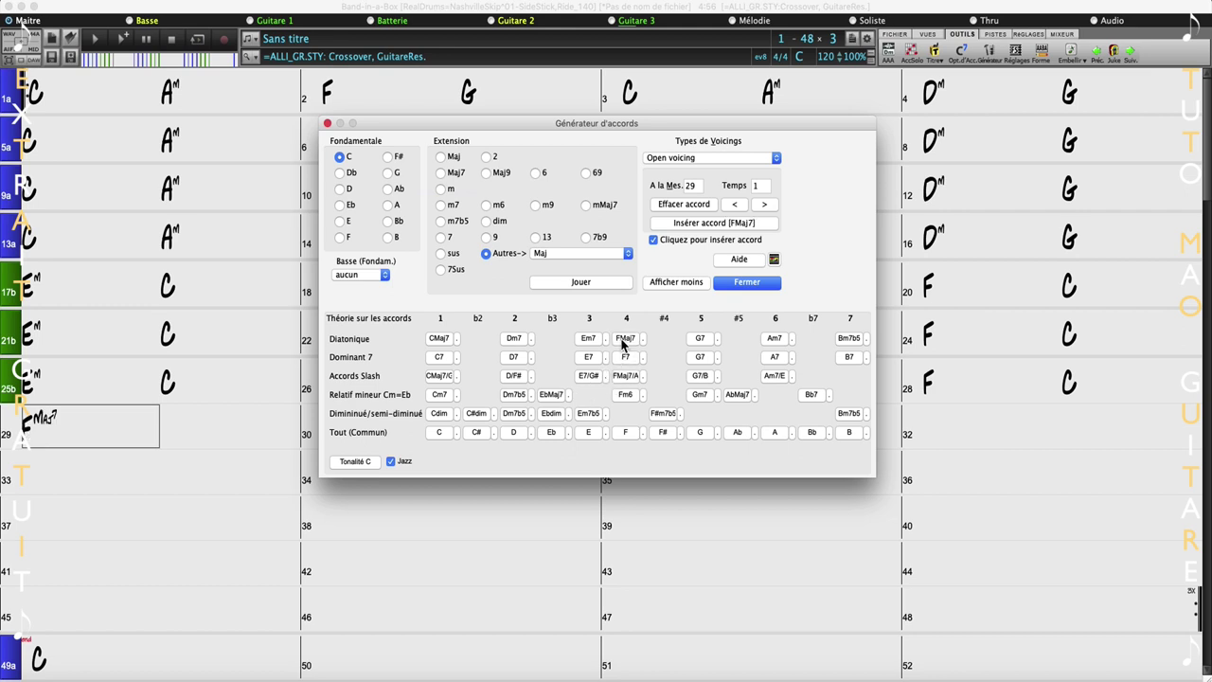
click(699, 341)
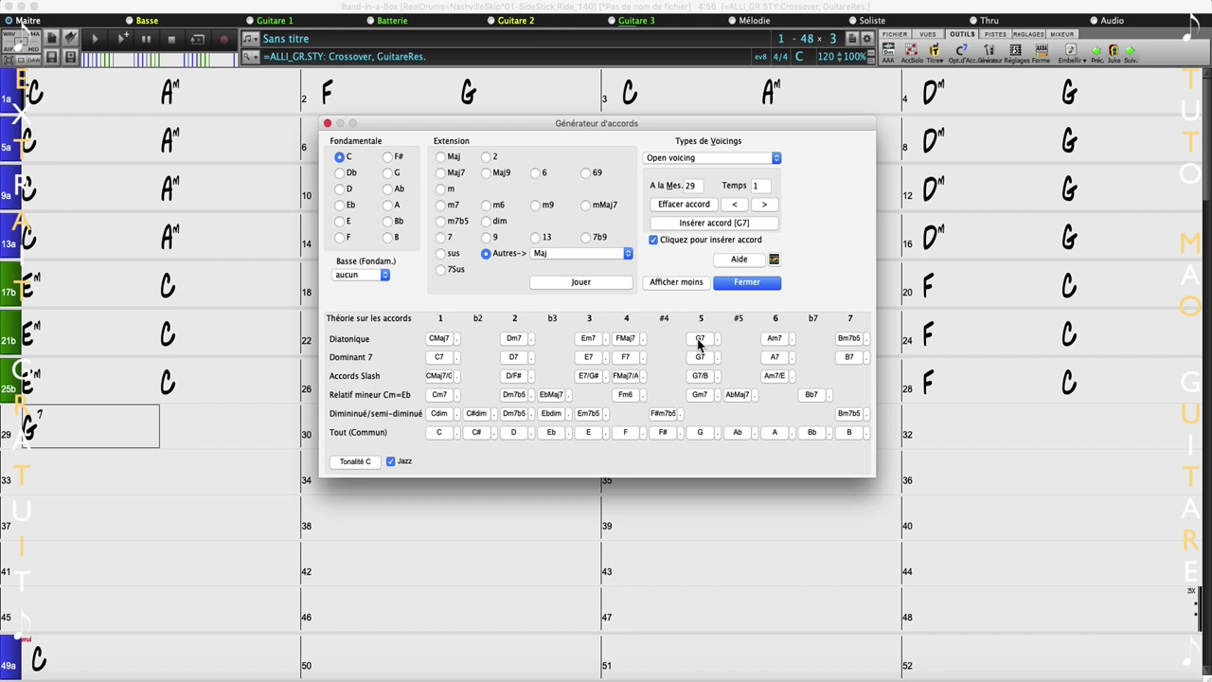
click(625, 339)
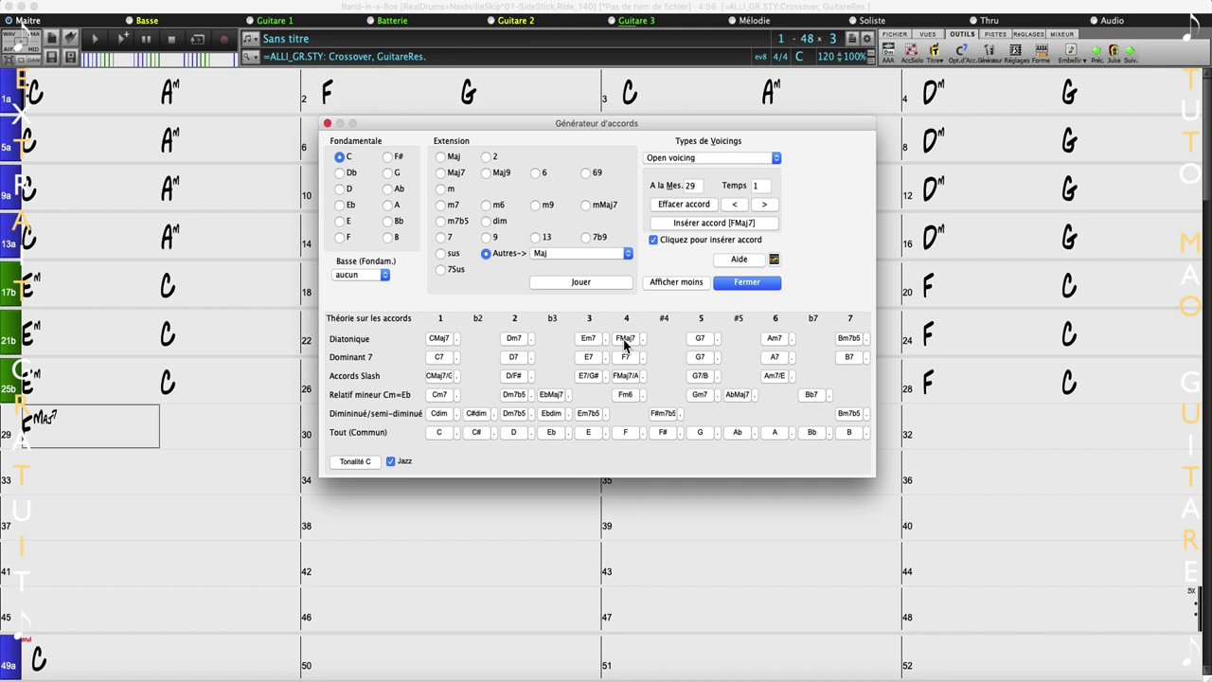
click(699, 340)
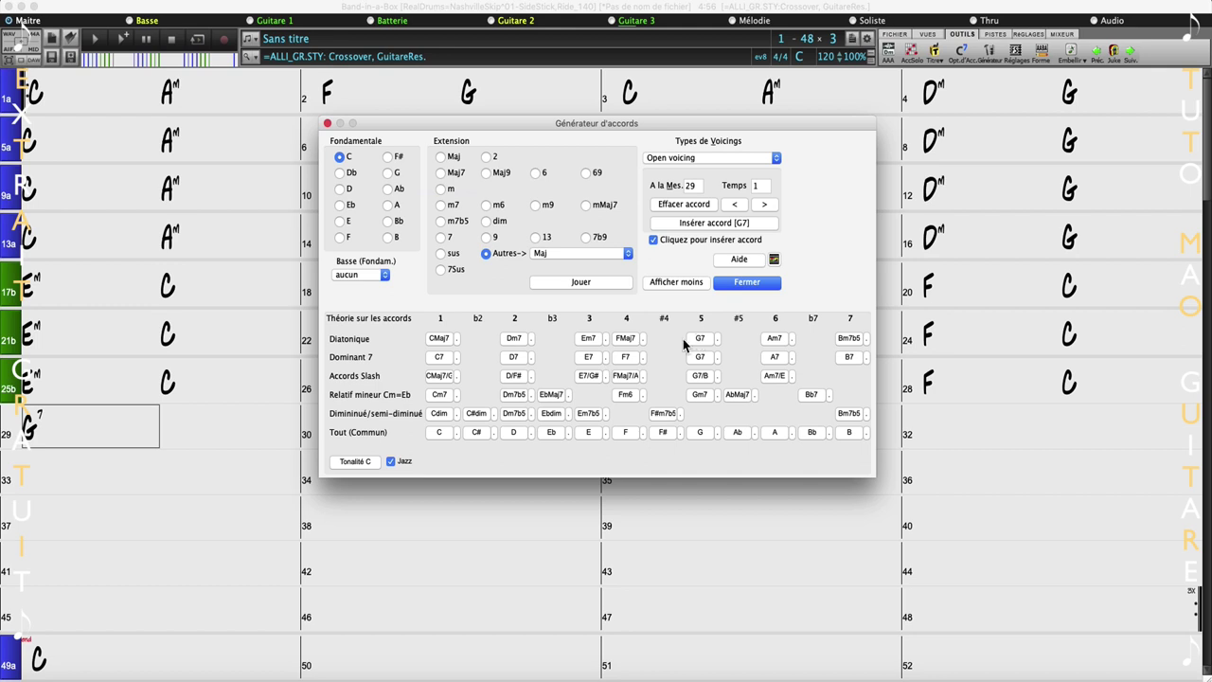
Insert a C6 chord at bar 29 from the diatonic CMaj7 variants, and choose Dm9 from the Dm7 variants.
click(457, 341)
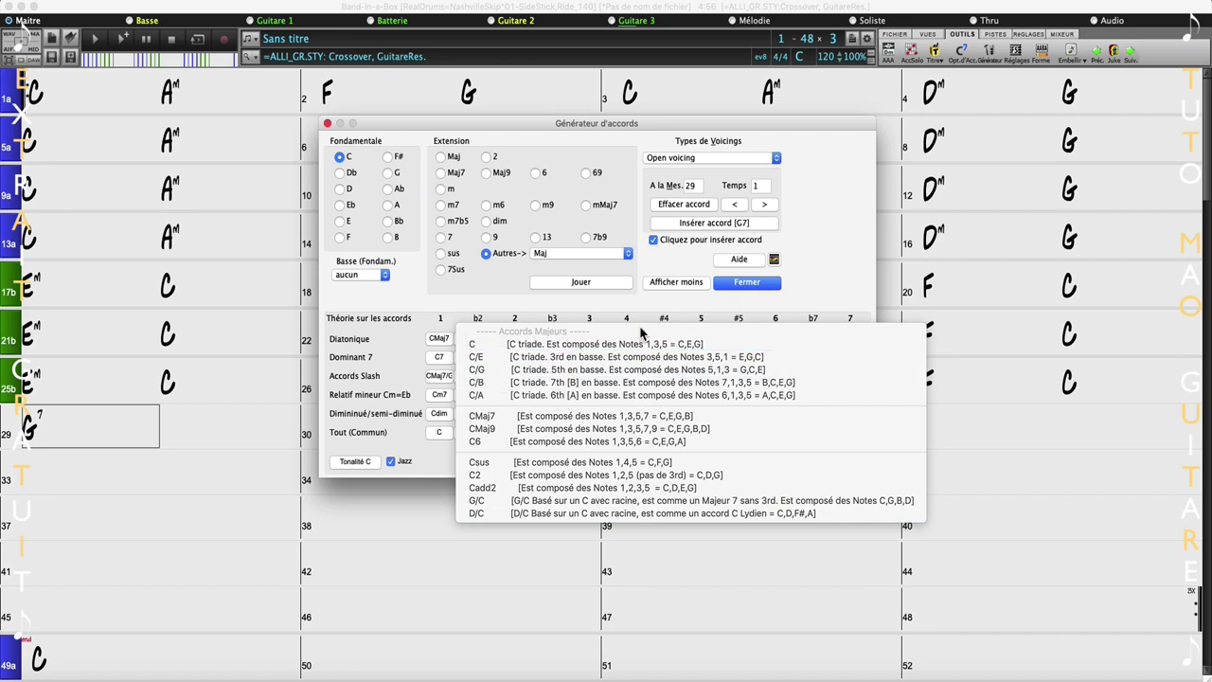
click(578, 441)
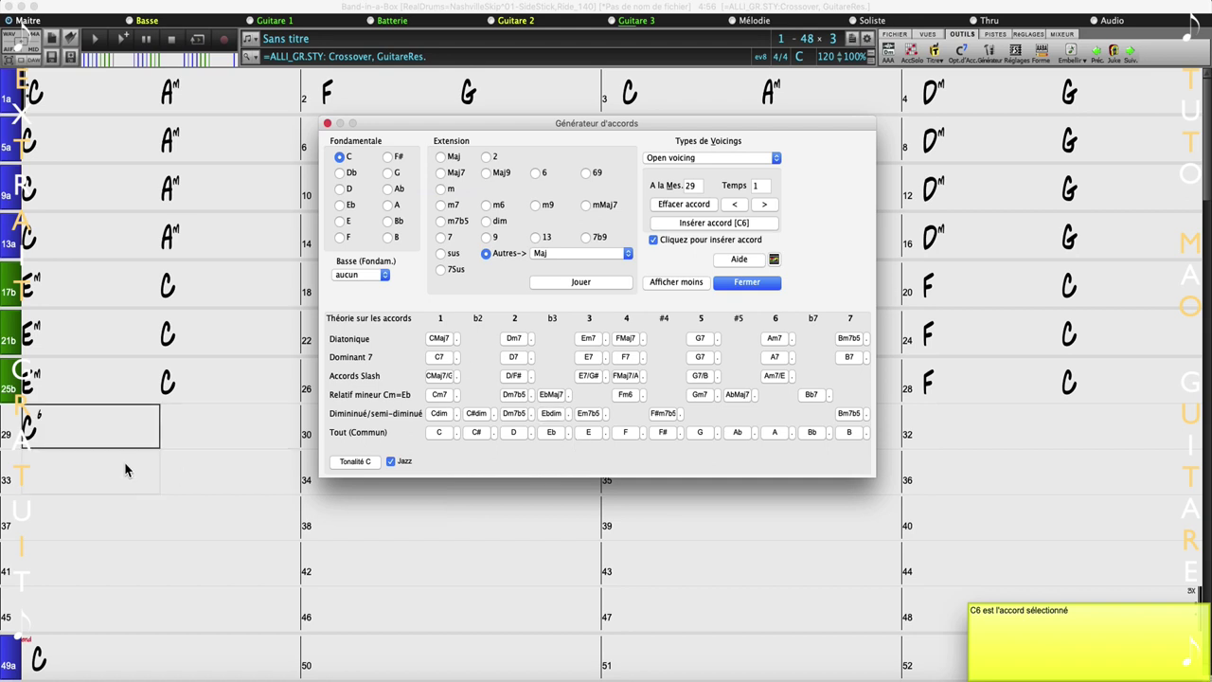
click(530, 341)
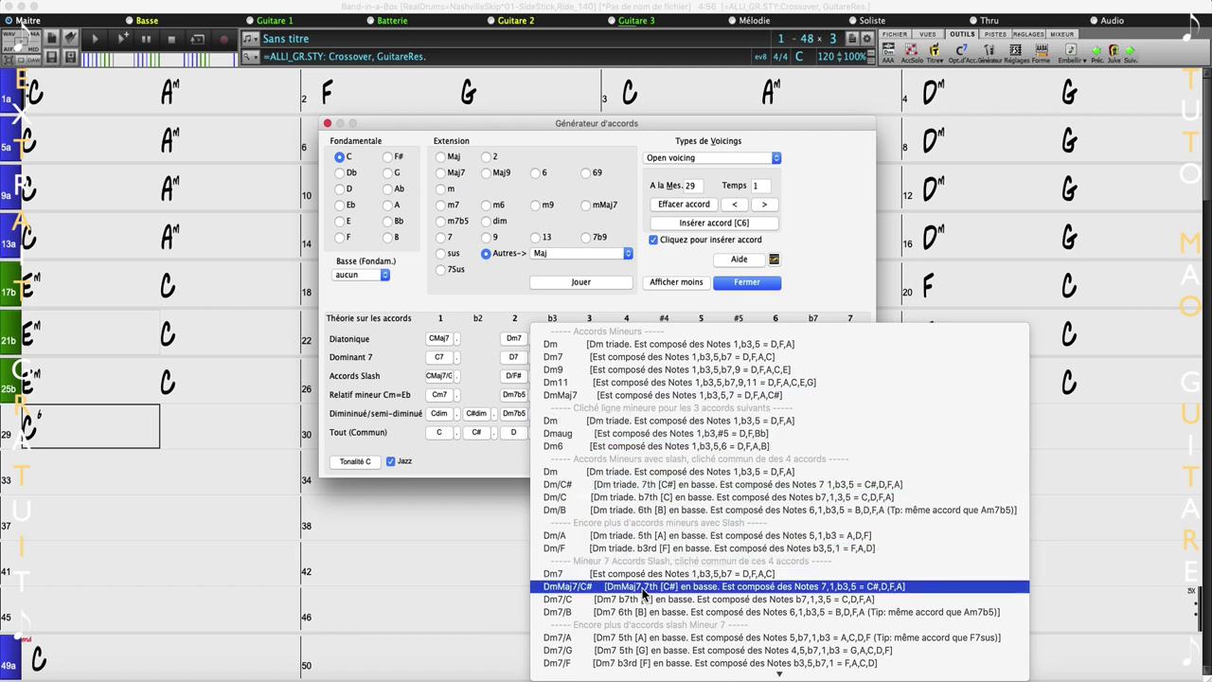
click(560, 370)
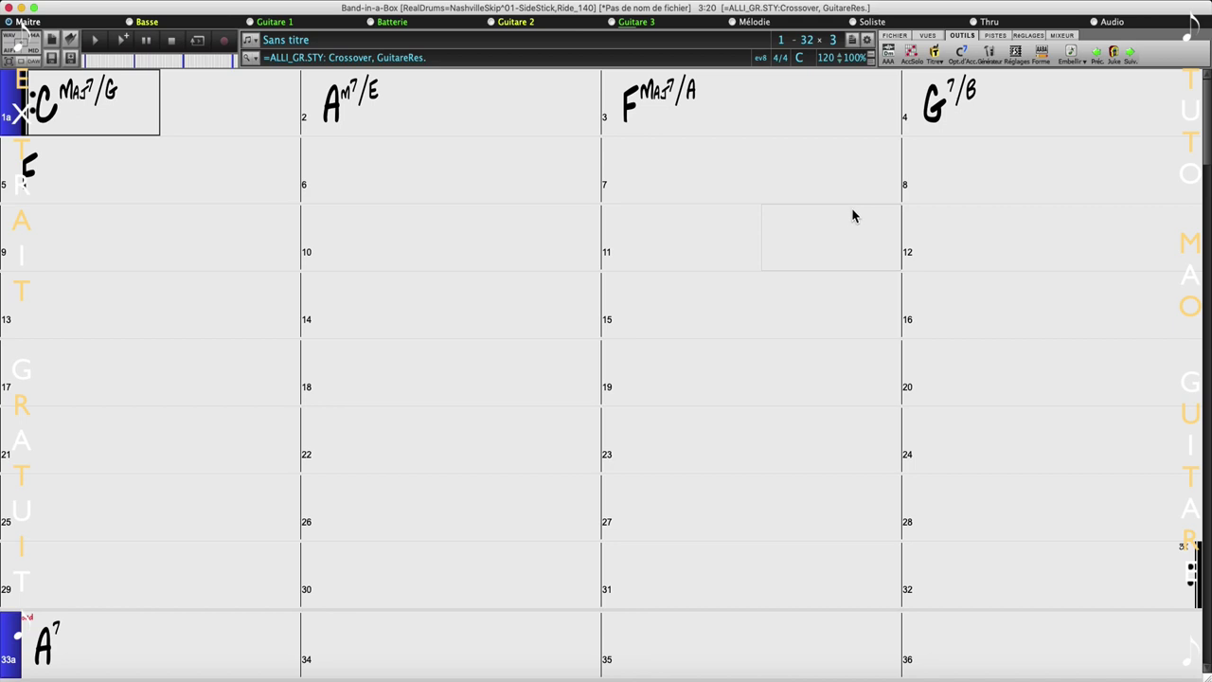
Open the video player window, move it over the chord sheet and enlarge it.
click(928, 36)
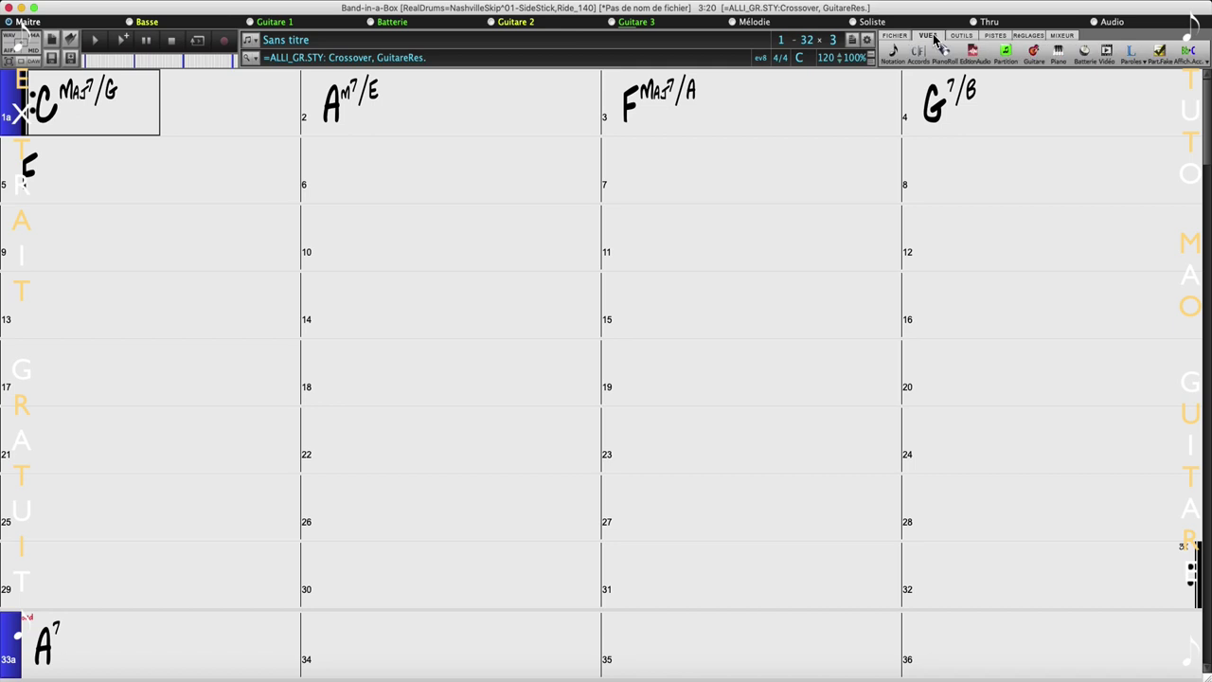
click(1108, 53)
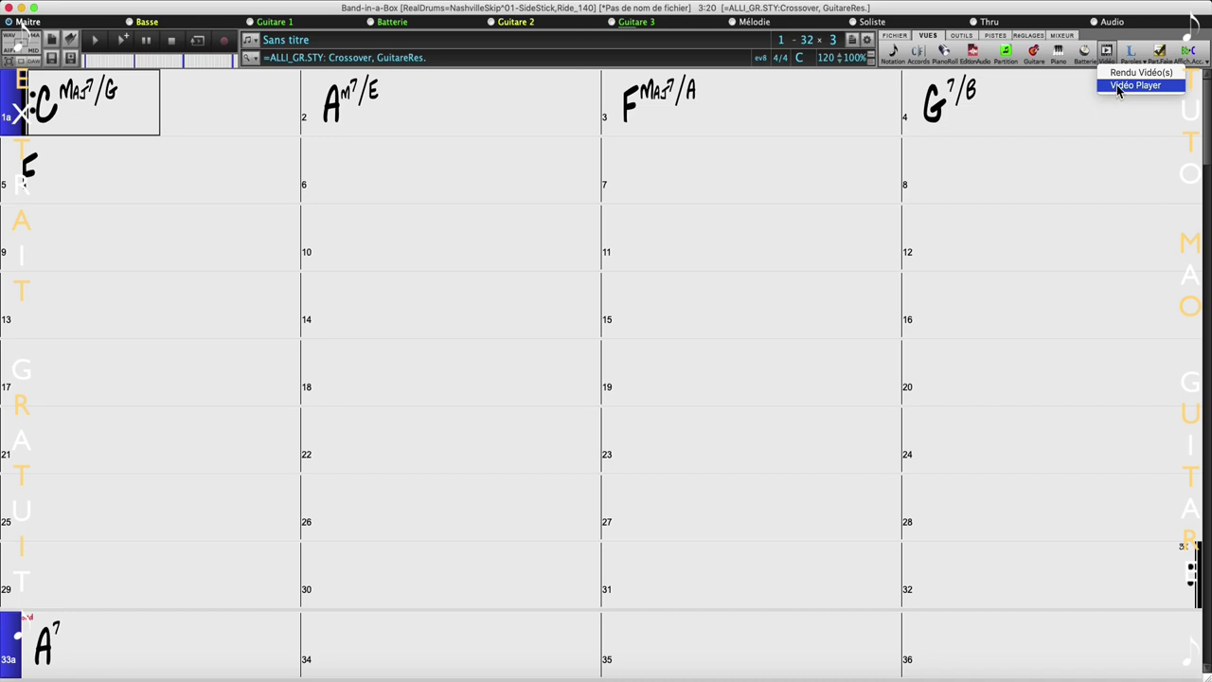
click(1119, 86)
drag(629, 196, 531, 134)
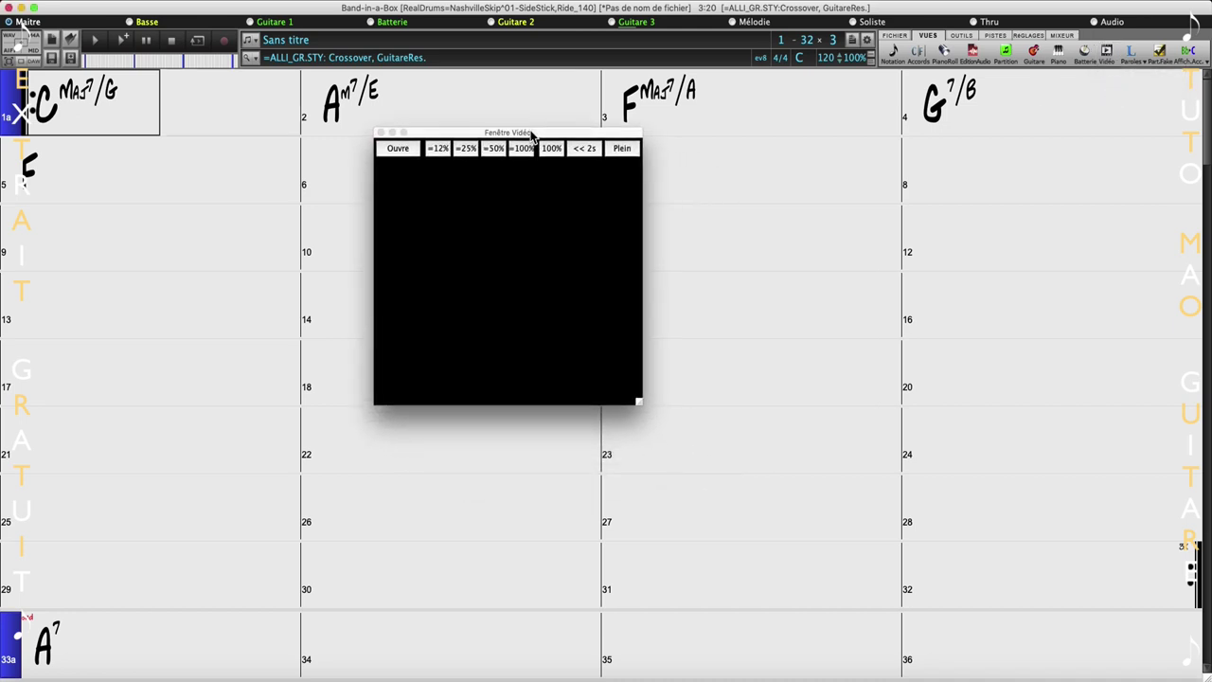
drag(640, 402, 831, 512)
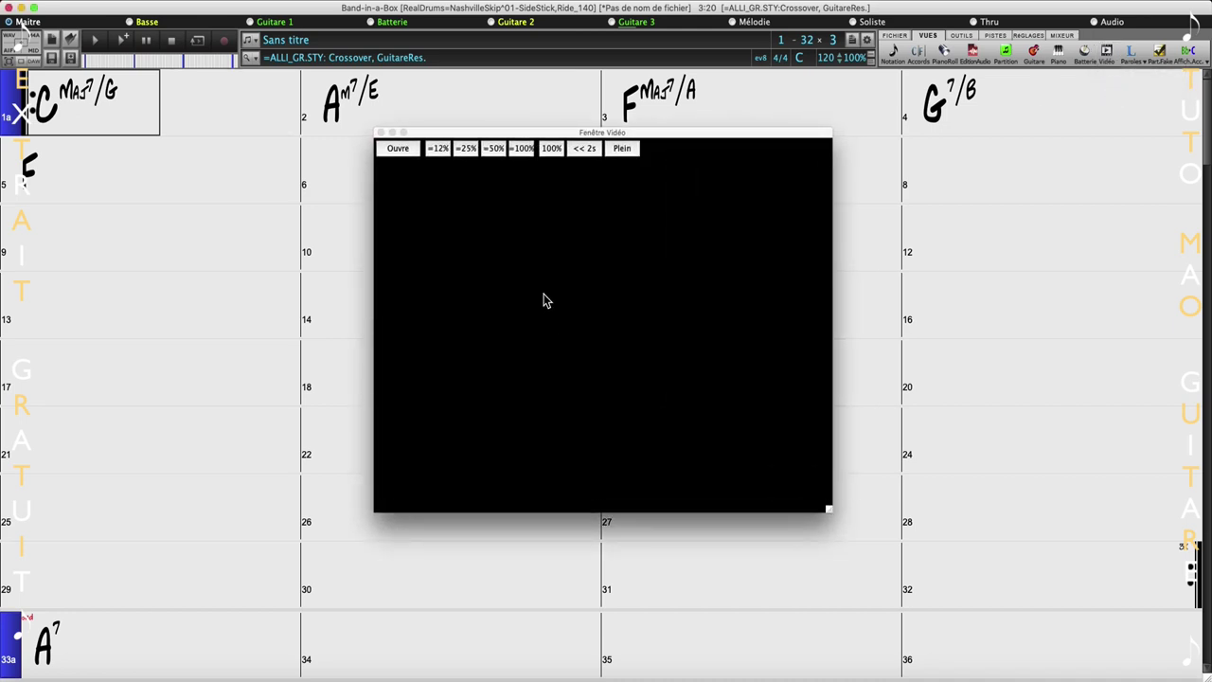
Open the video file intro-fin-2018-Project_1043_Project.mov in the video player, declining to save the modified song.
click(407, 150)
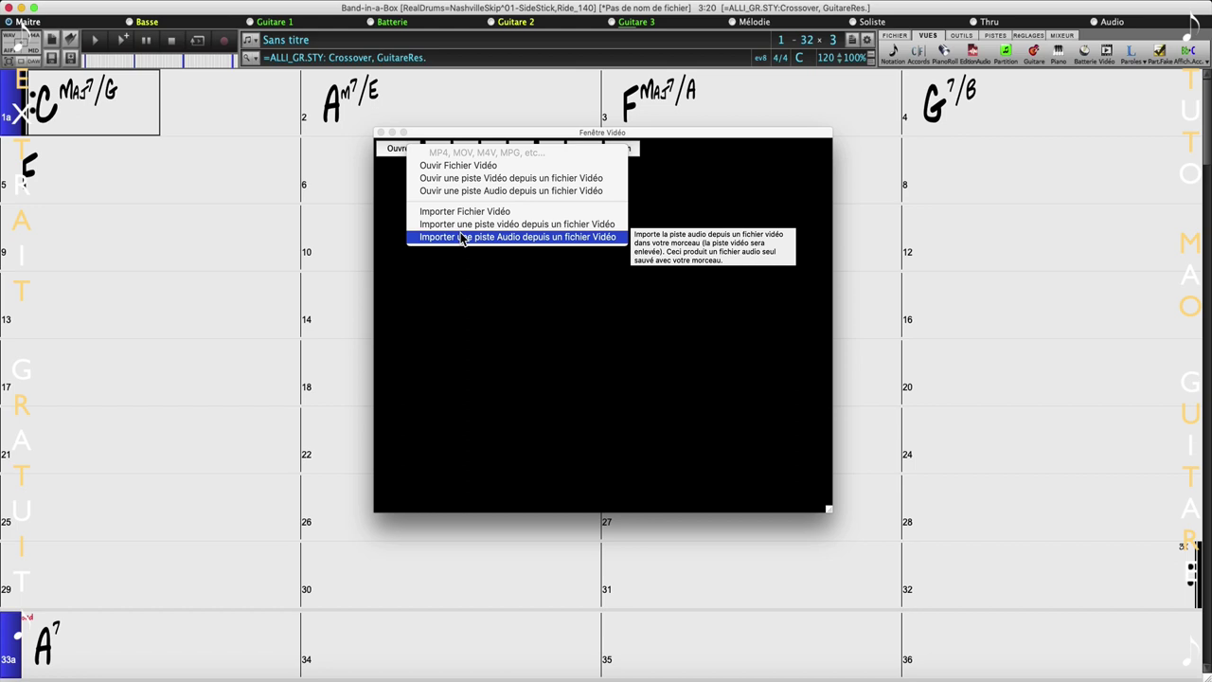
click(492, 166)
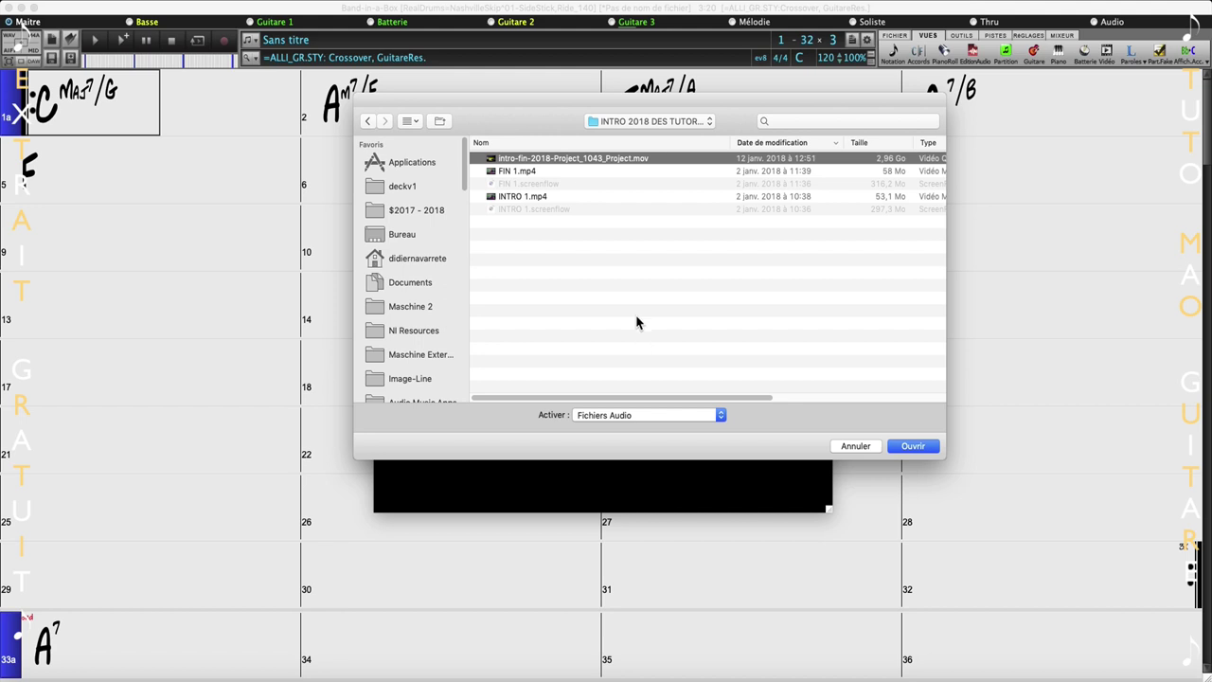
double_click(569, 159)
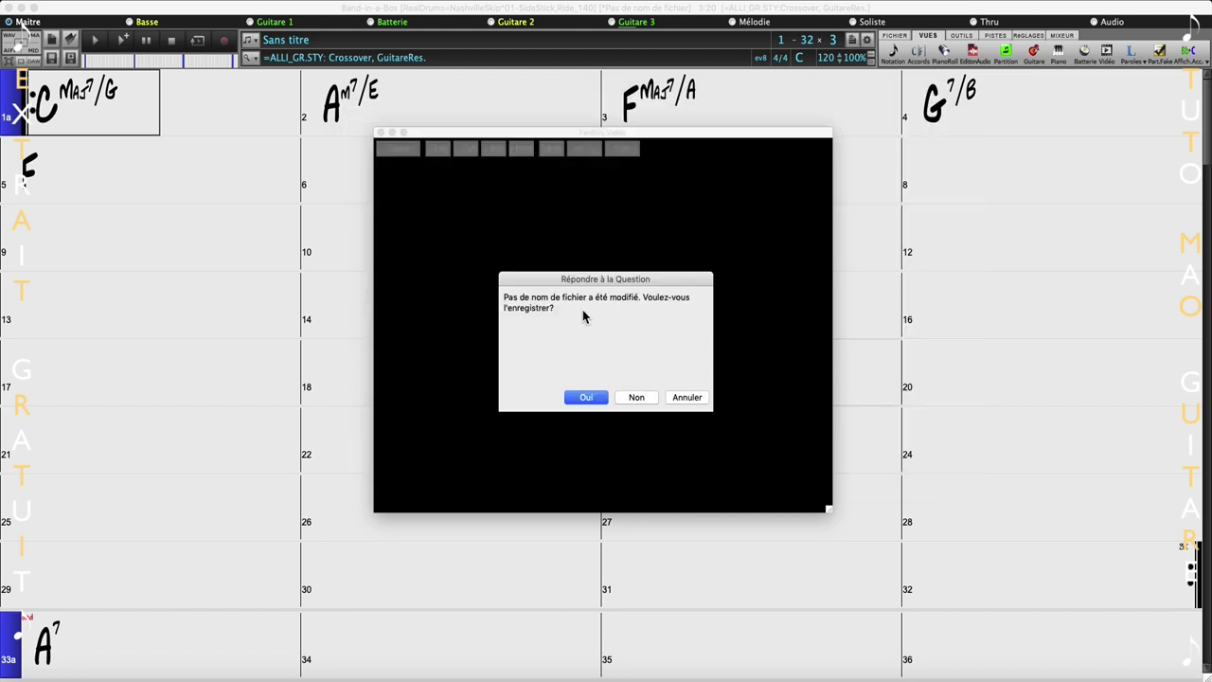
click(646, 397)
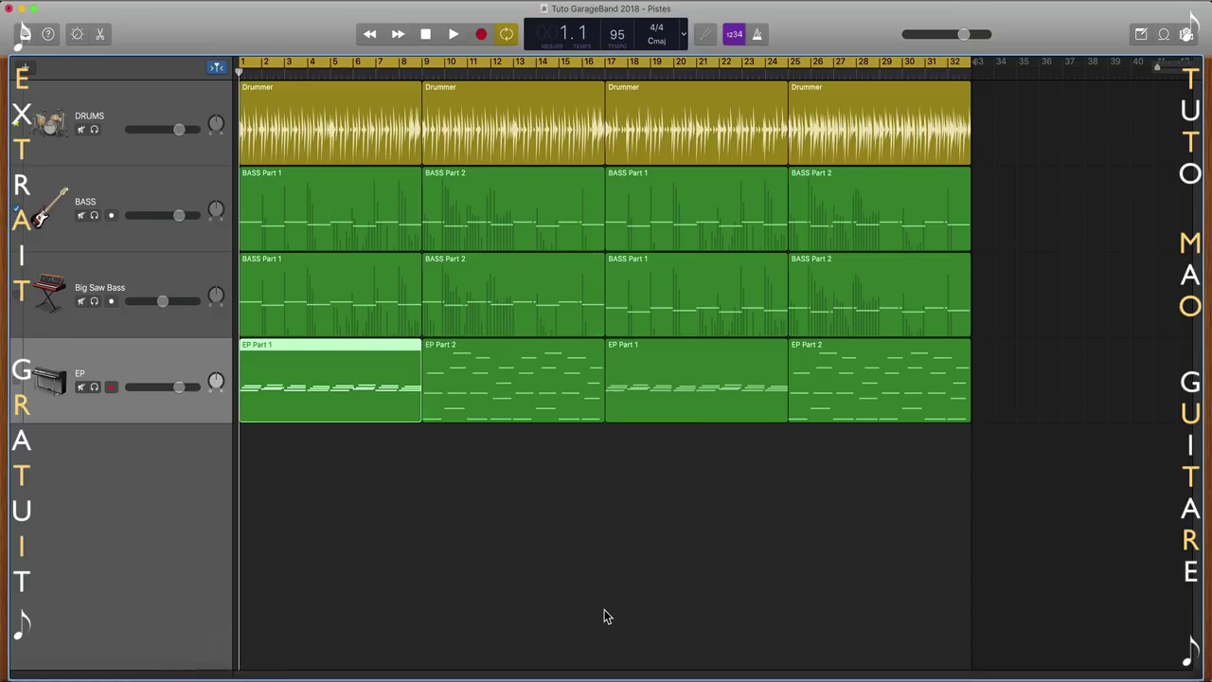
Start playback of the Tuto GarageBand 2018 project and switch to Band-in-a-Box.
click(453, 35)
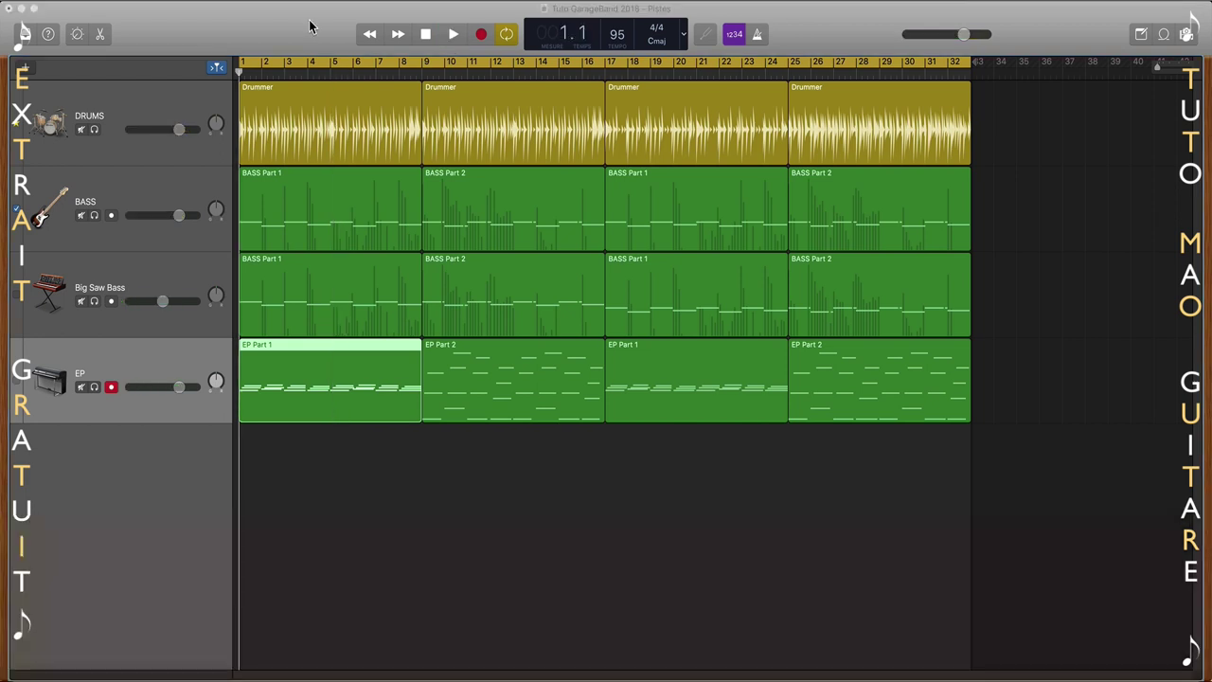
click(309, 27)
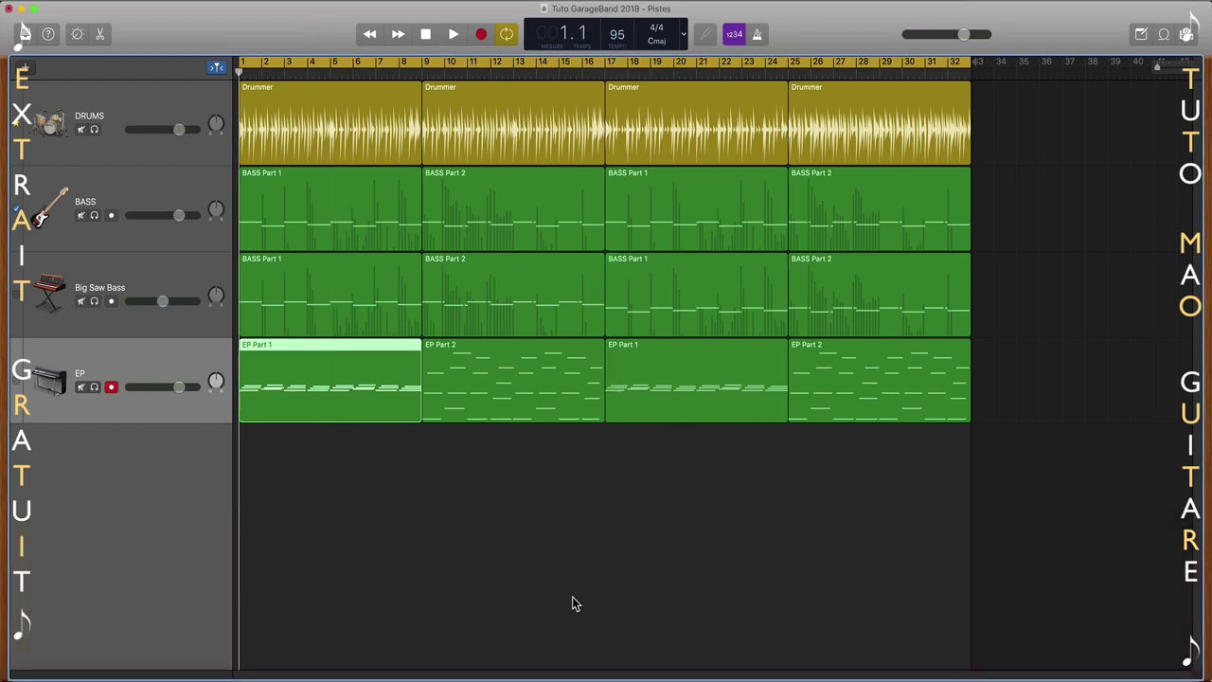
click(589, 672)
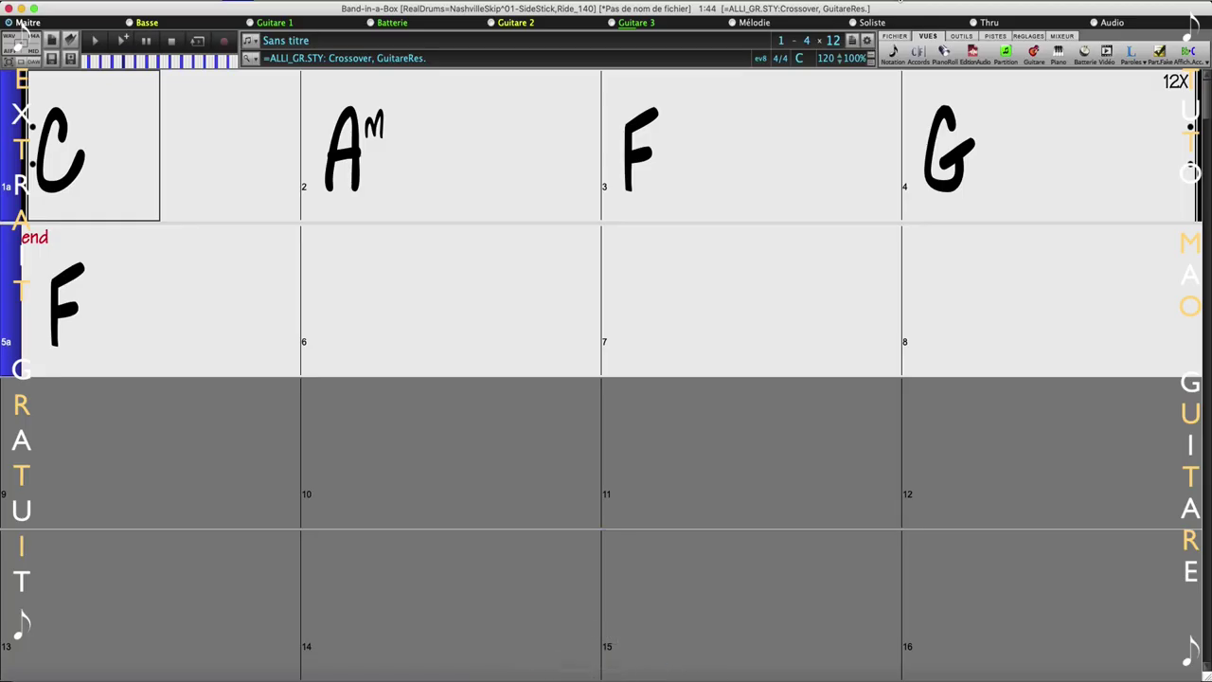
Set the song tempo to 95 beats per minute.
click(829, 63)
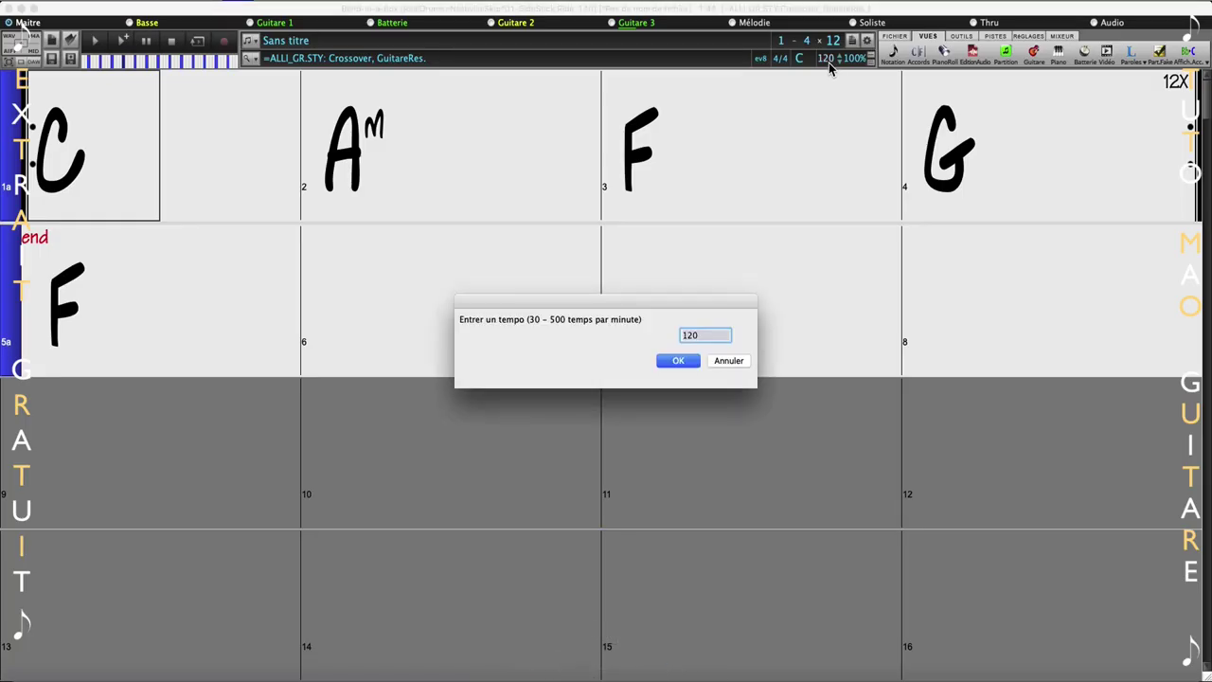
text(95)
key(Return)
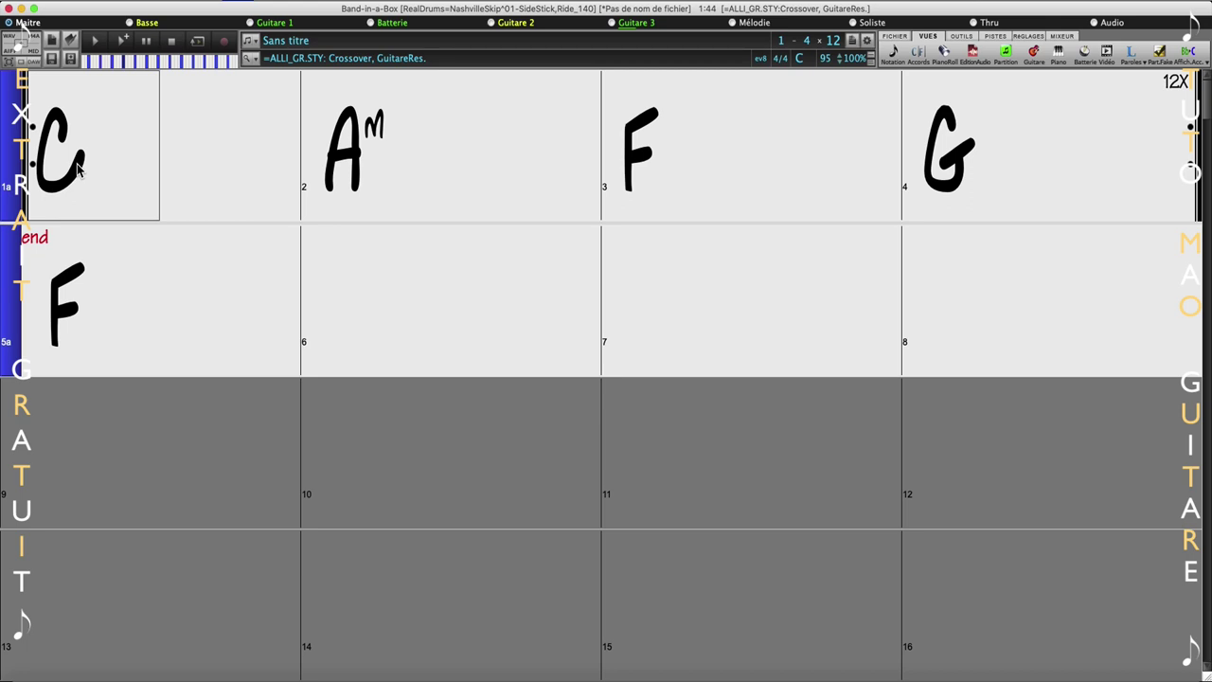
Change the chords of bars 1 to 3 to C/G, F/A and C/G.
text(/G)
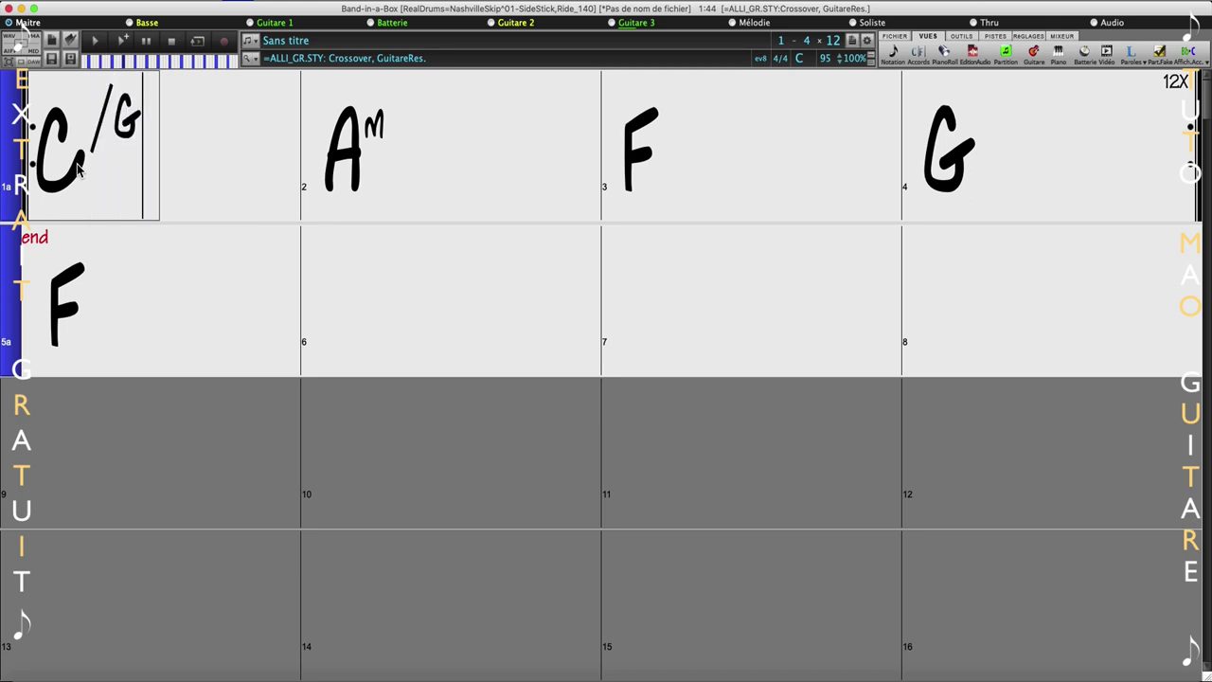
key(Return)
click(339, 173)
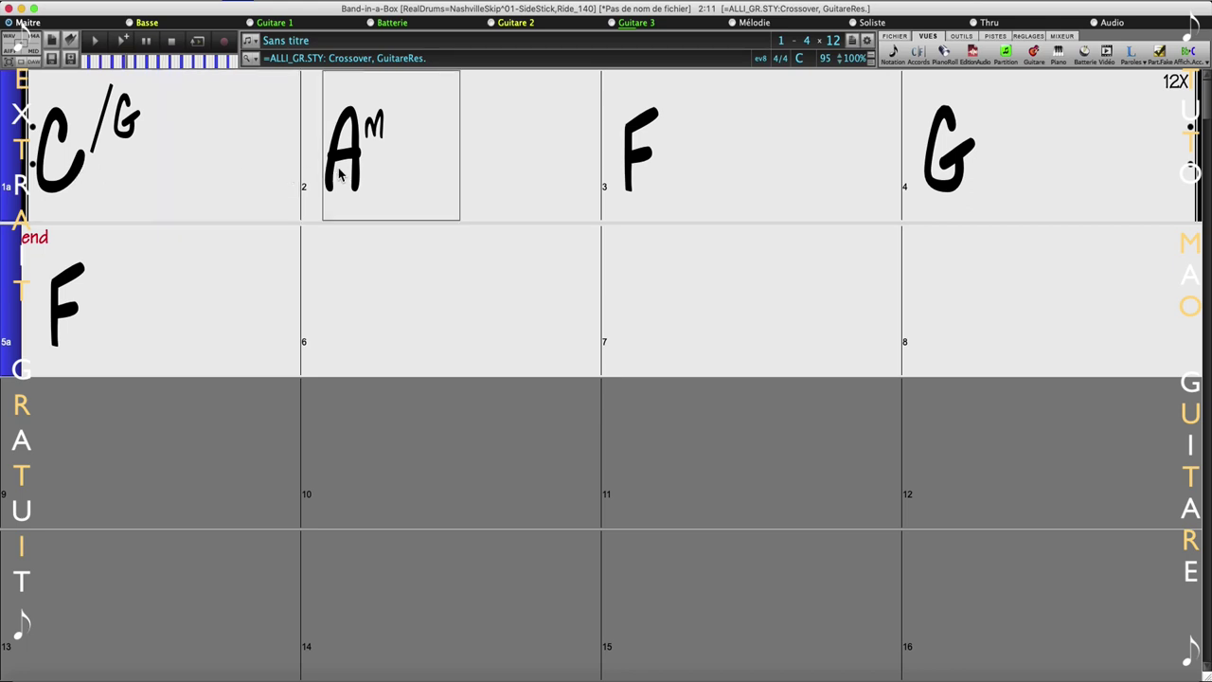
text(F/A)
key(Return)
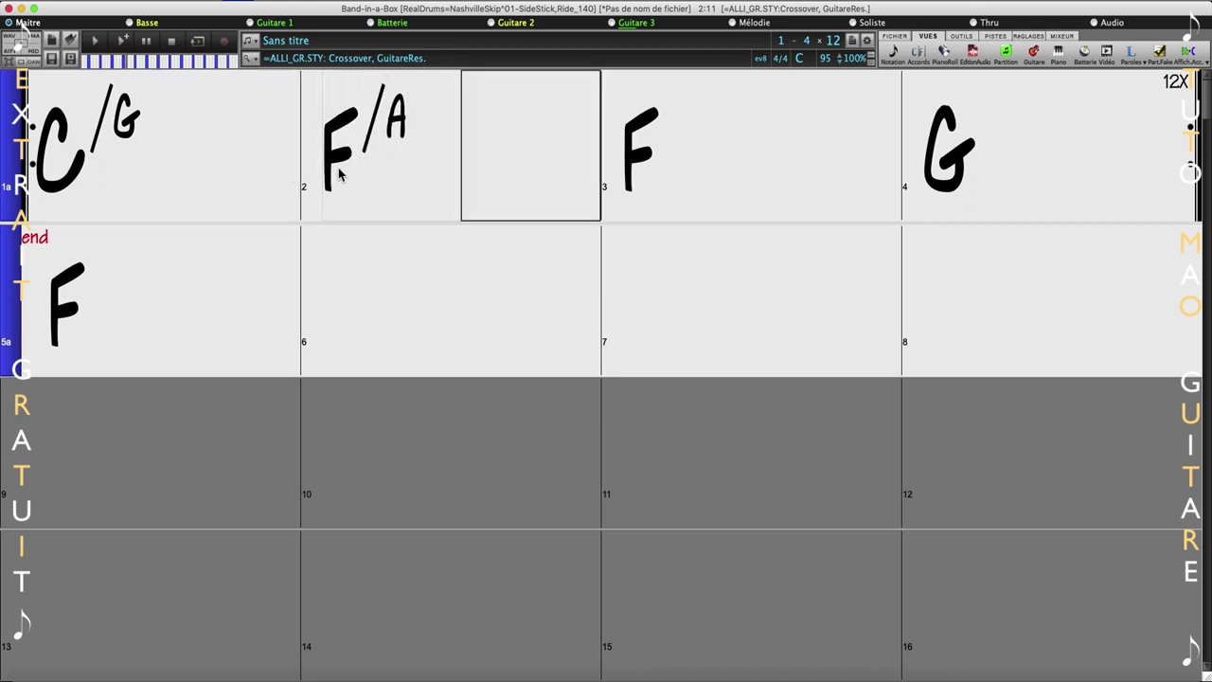
click(635, 156)
text(C/G)
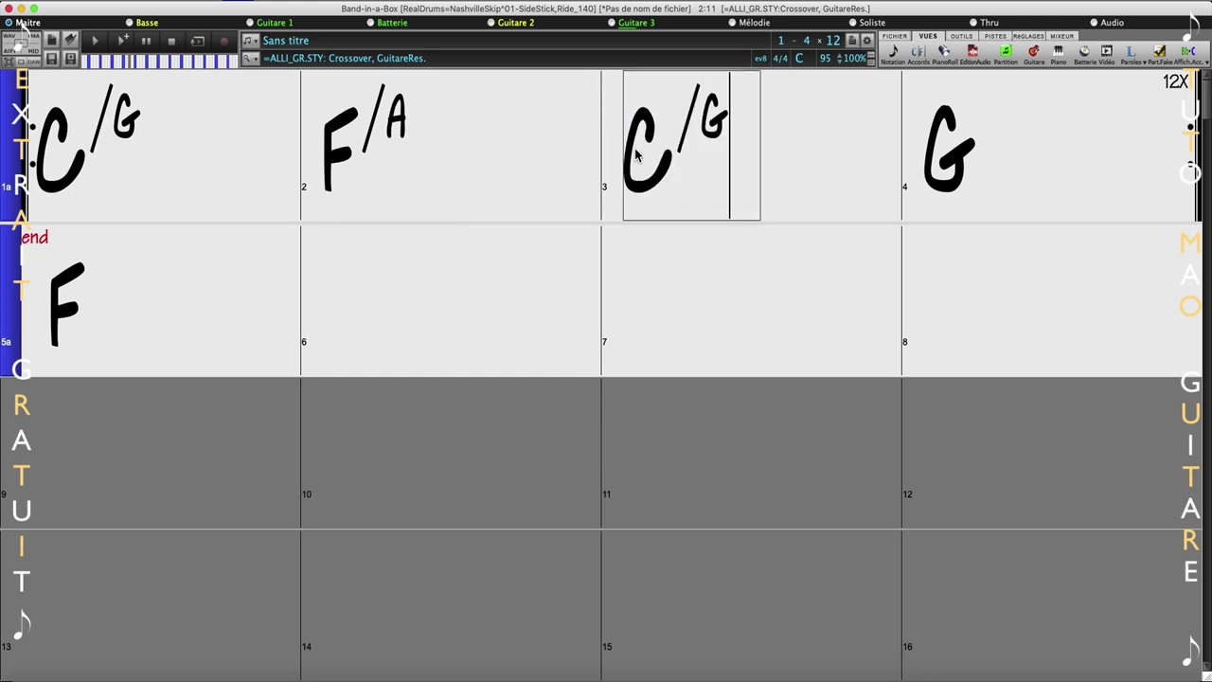
key(Return)
key(Right)
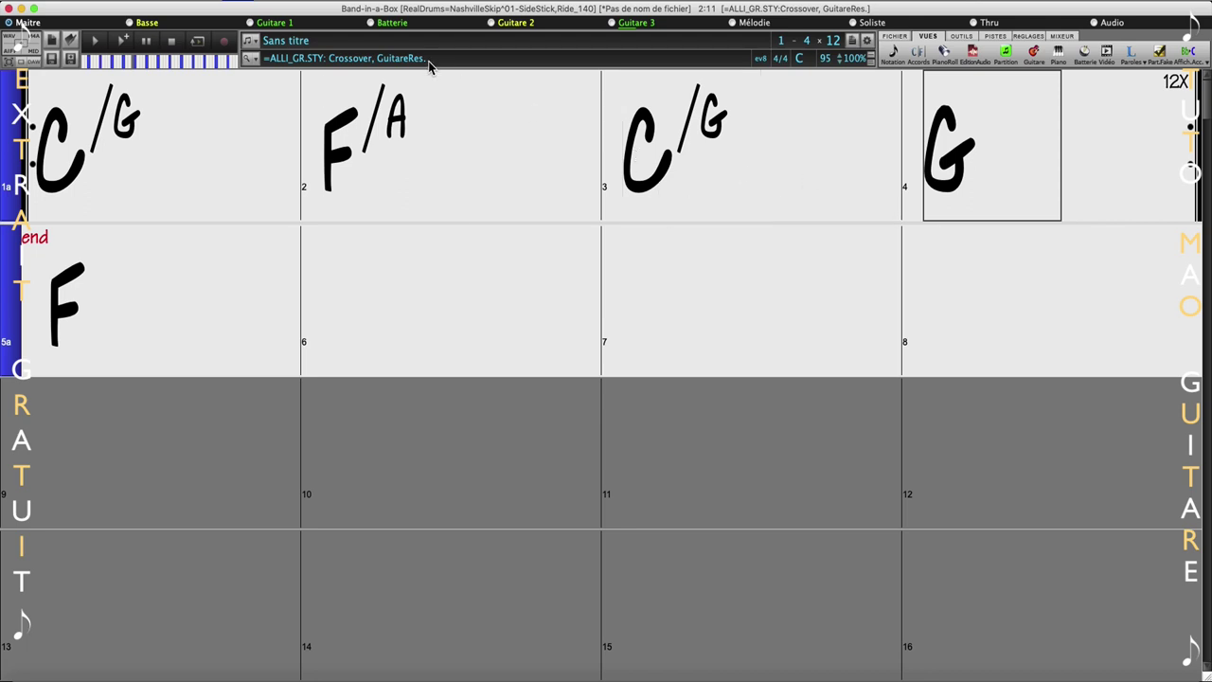
Open the MIDI SuperTrack selection for the Guitare 2 track and filter the list by "piano".
click(274, 22)
click(519, 23)
click(516, 23)
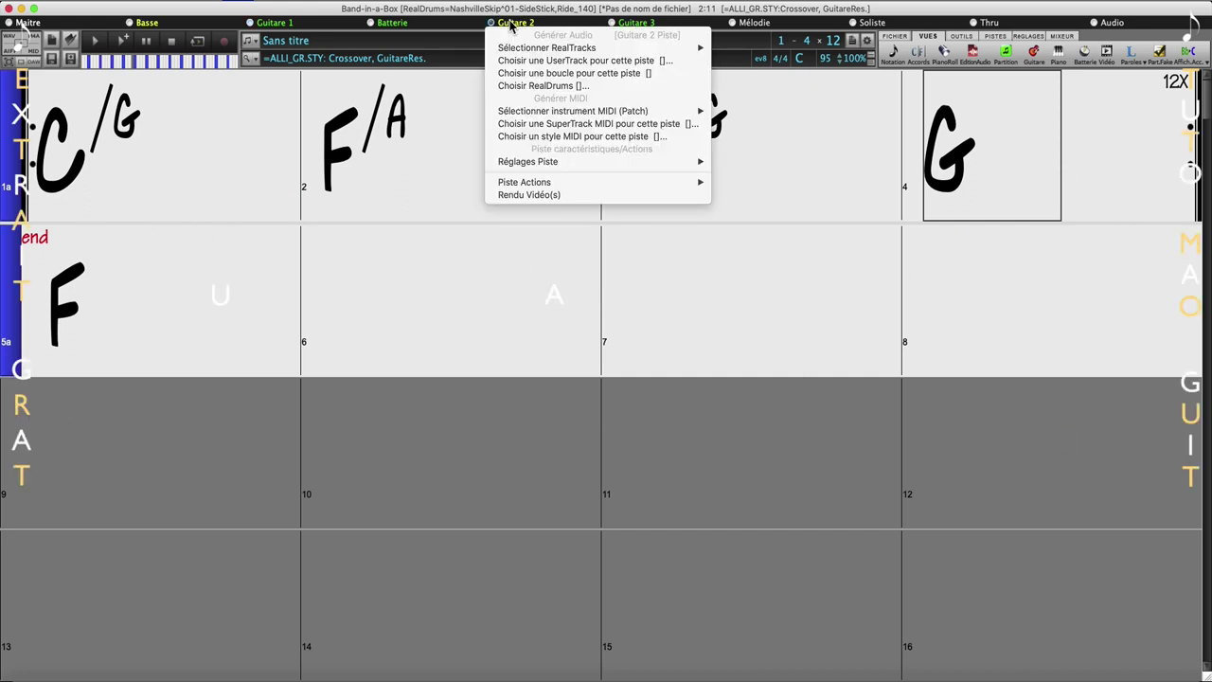
mouse_move(554, 112)
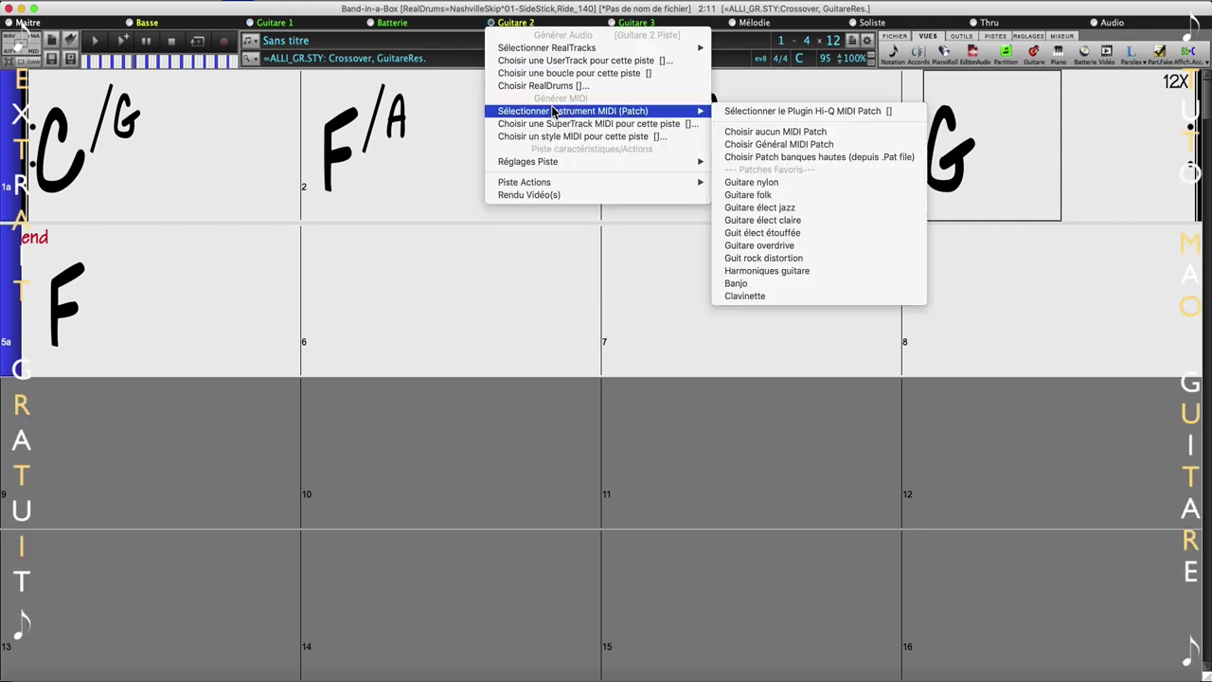
click(554, 124)
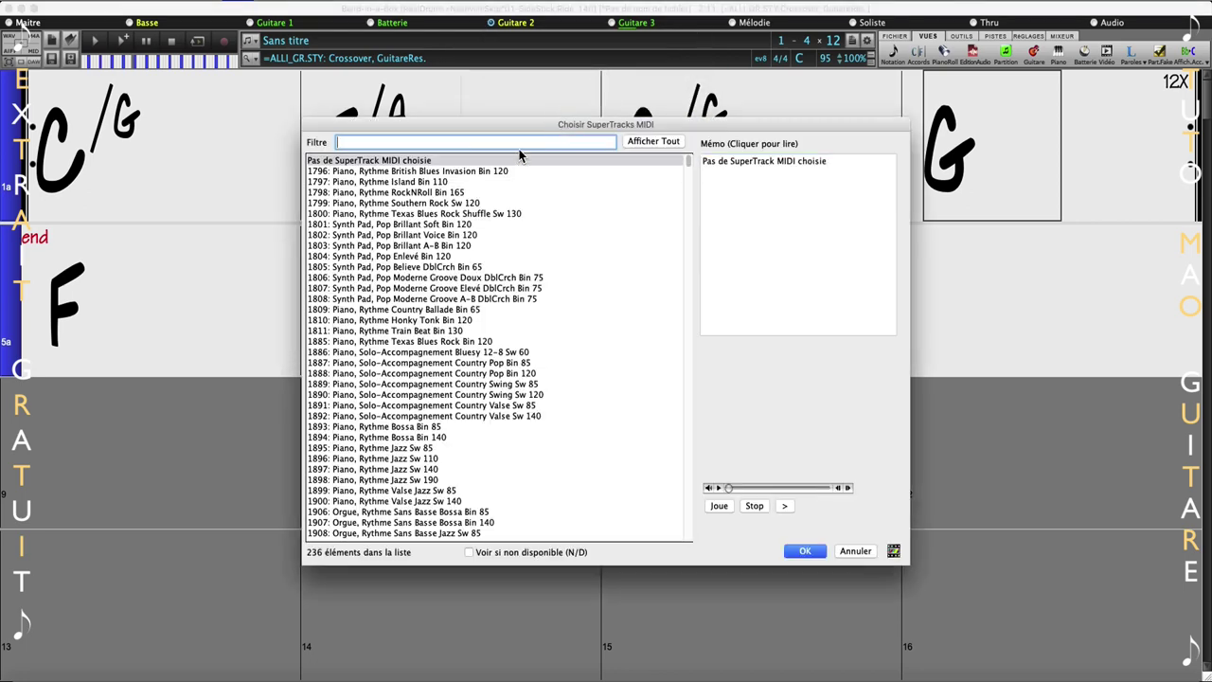
text(piano)
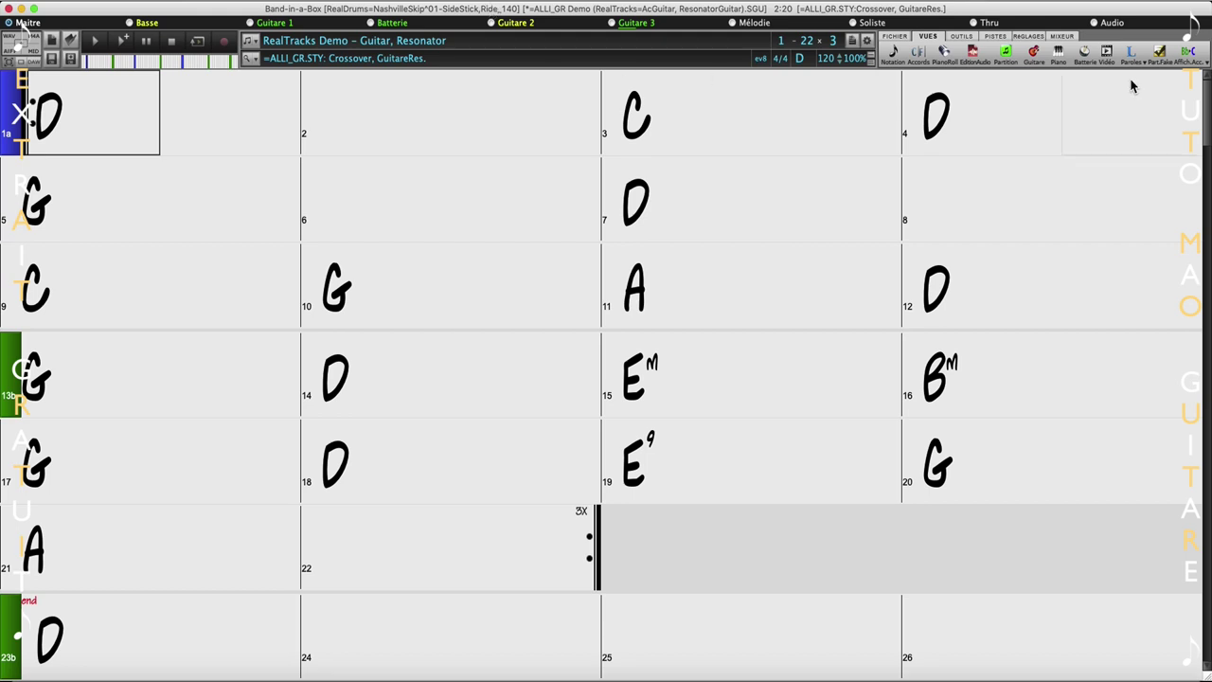
click(895, 38)
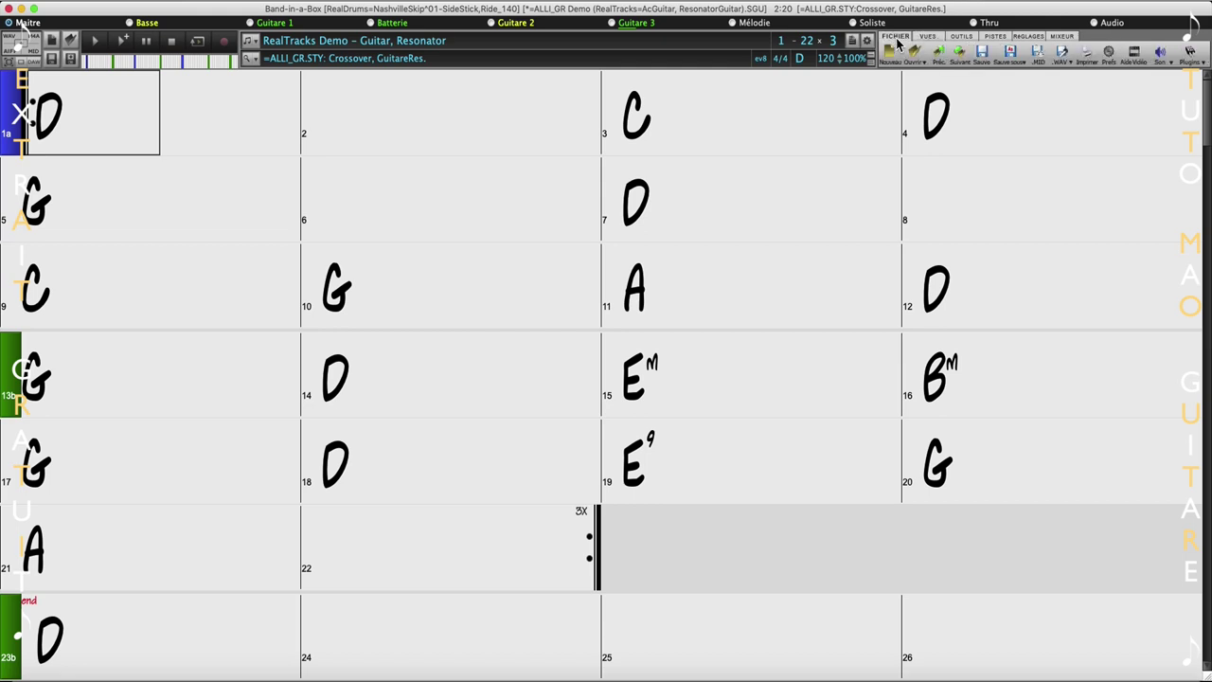
click(1027, 66)
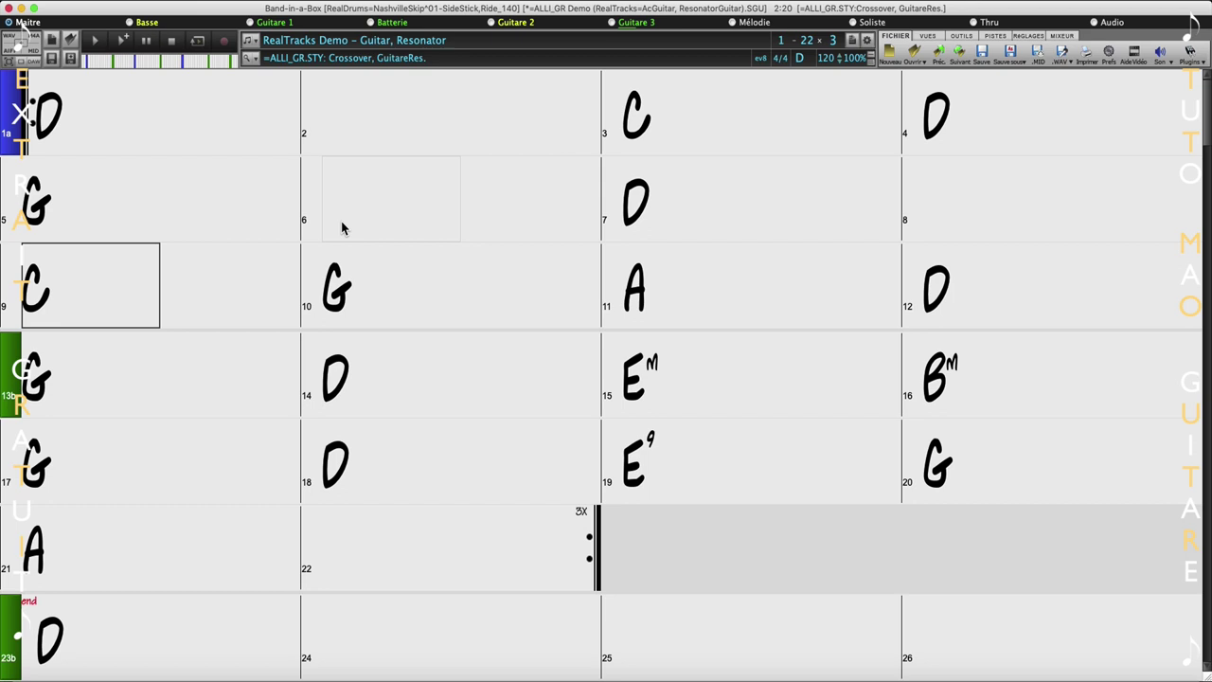
click(526, 128)
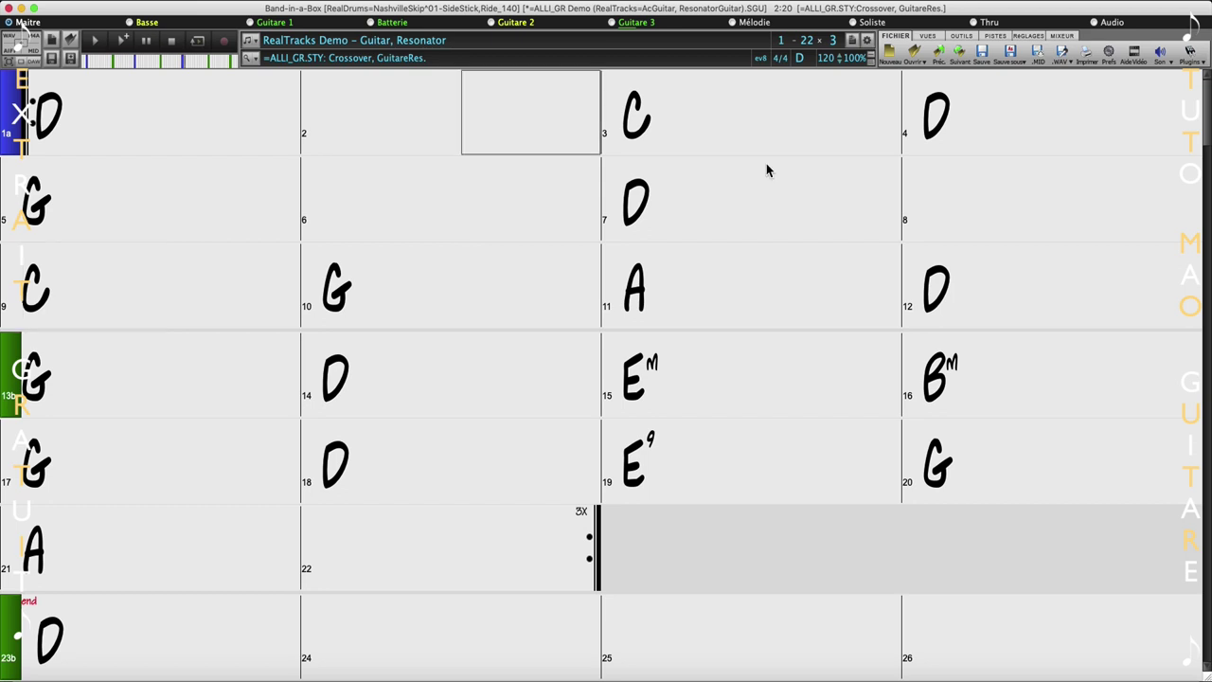
click(1024, 61)
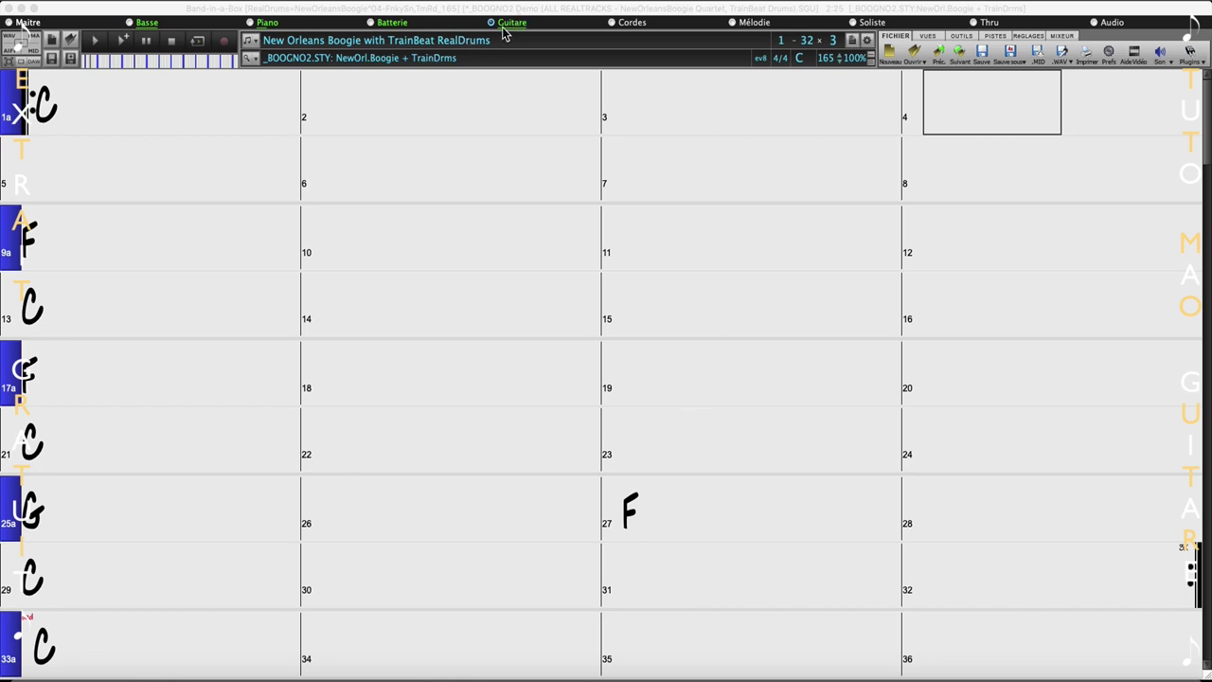
Play the New Orleans Boogie song with the Guitare track soloed in the mixer, and view the track's plugin slots.
click(90, 41)
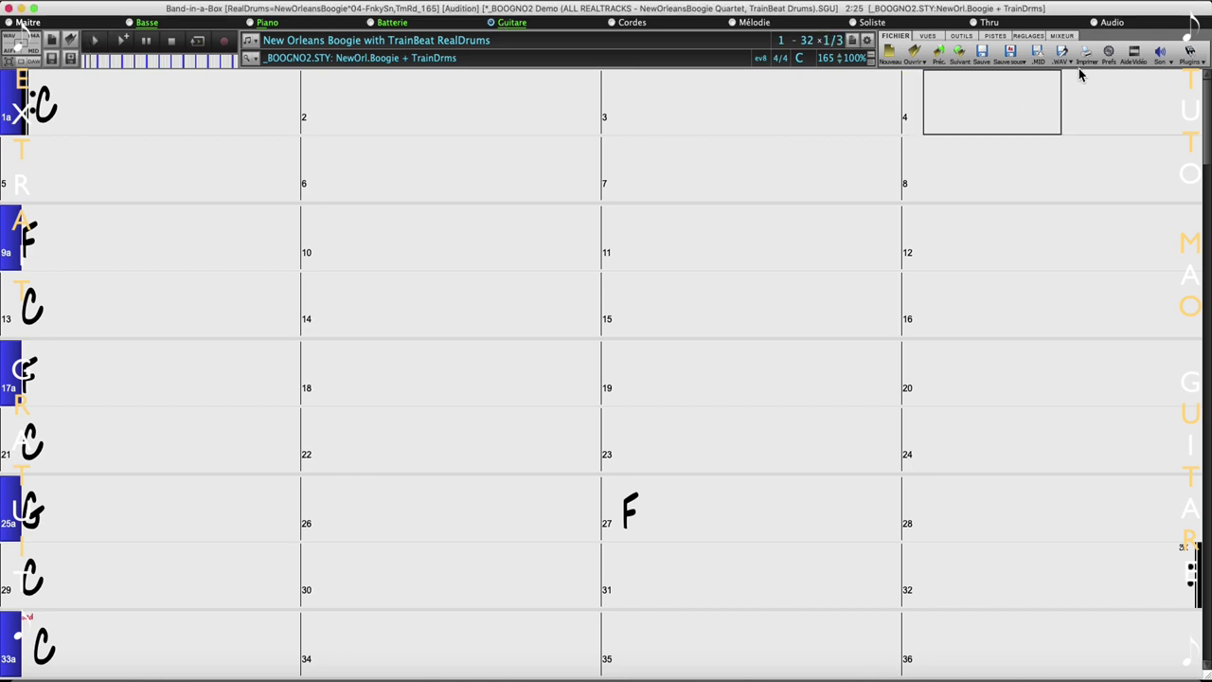
click(1073, 36)
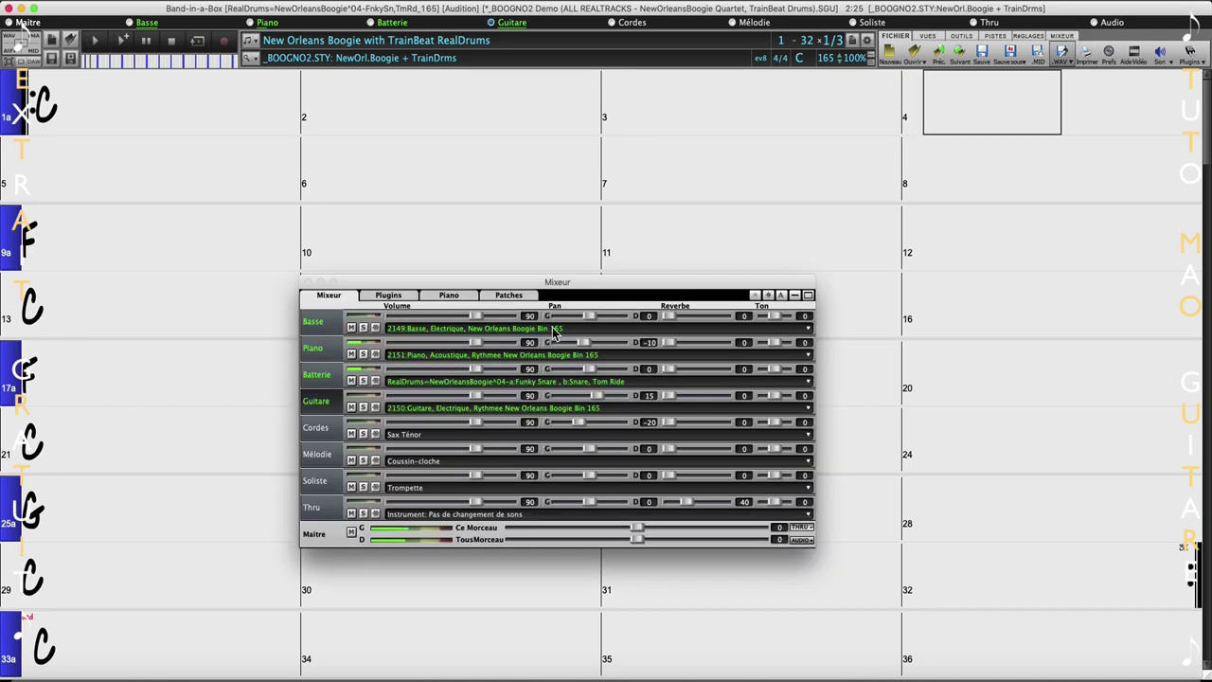
click(362, 407)
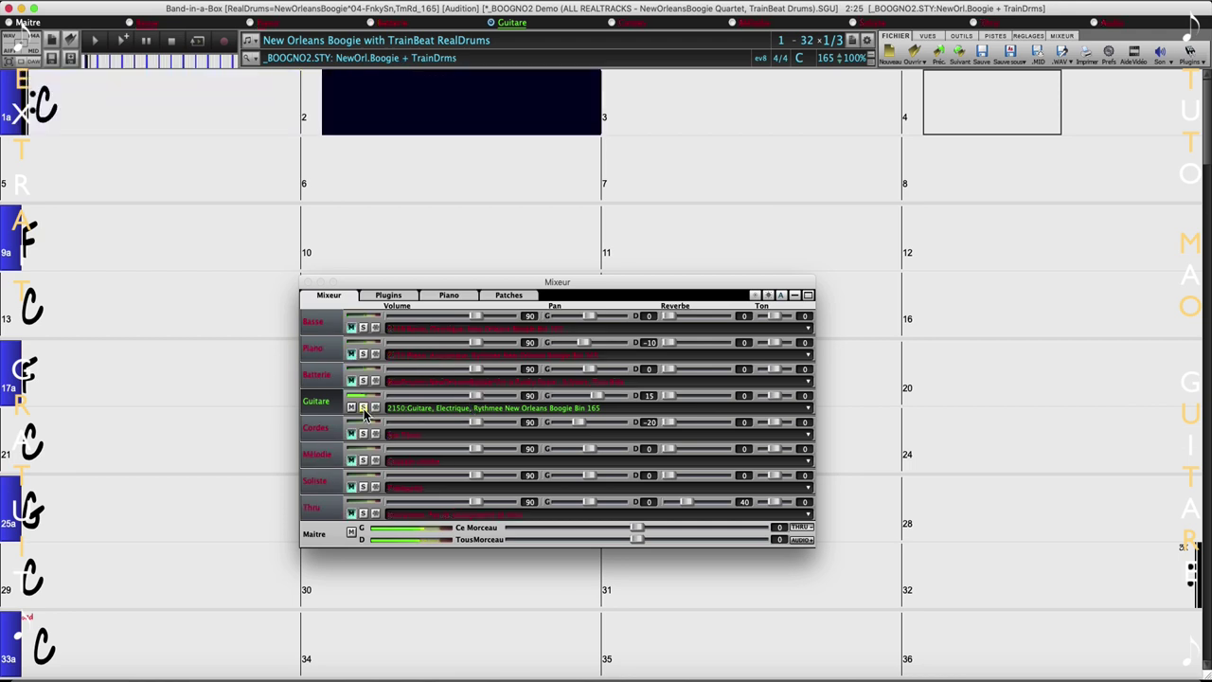
click(399, 297)
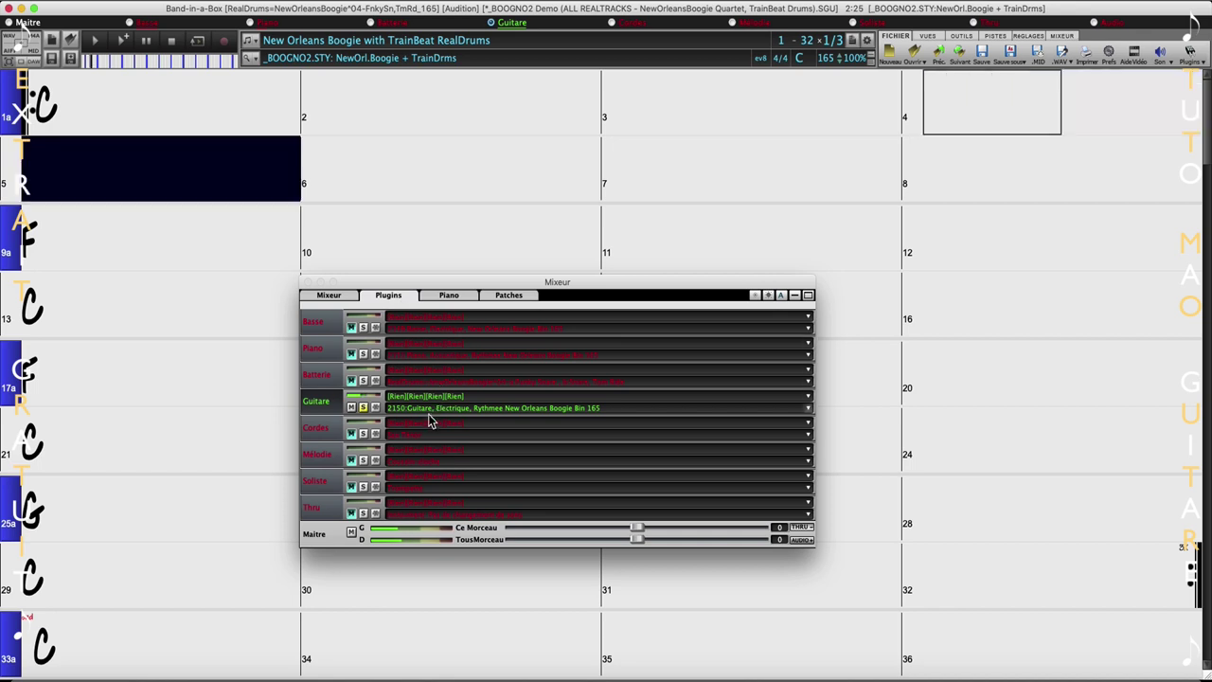
click(329, 296)
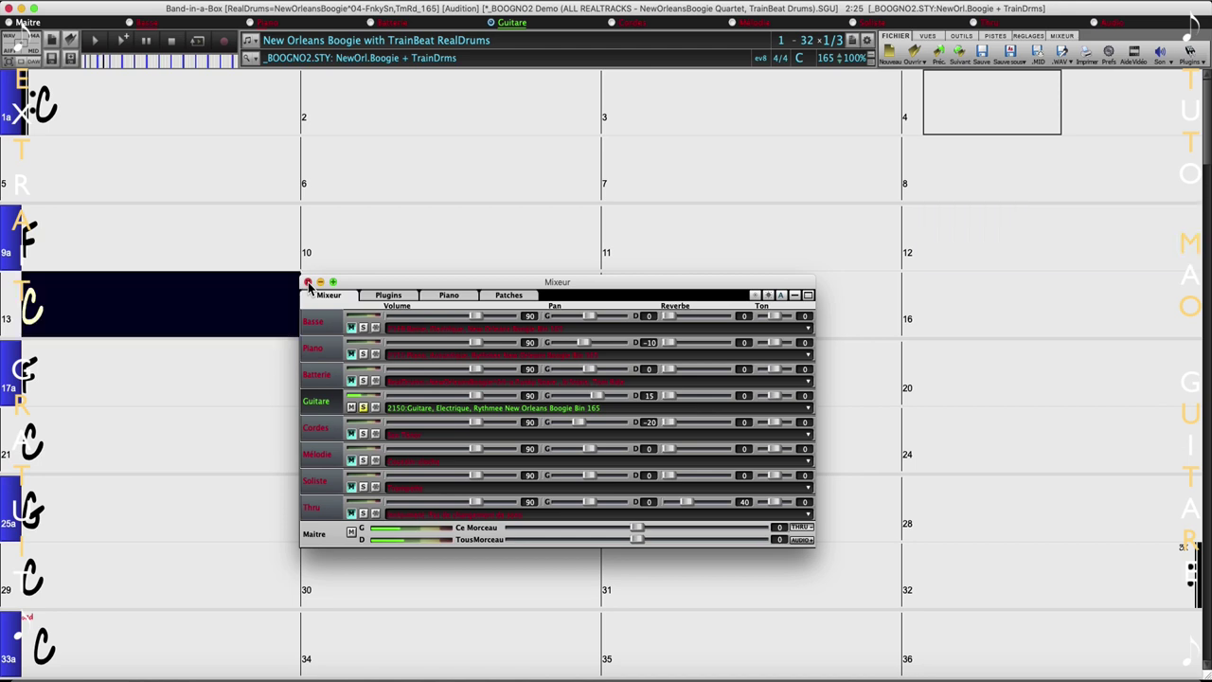
Stop playback and enable Direct Input for the Guitare track's New Orleans Boogie RealTrack.
click(308, 284)
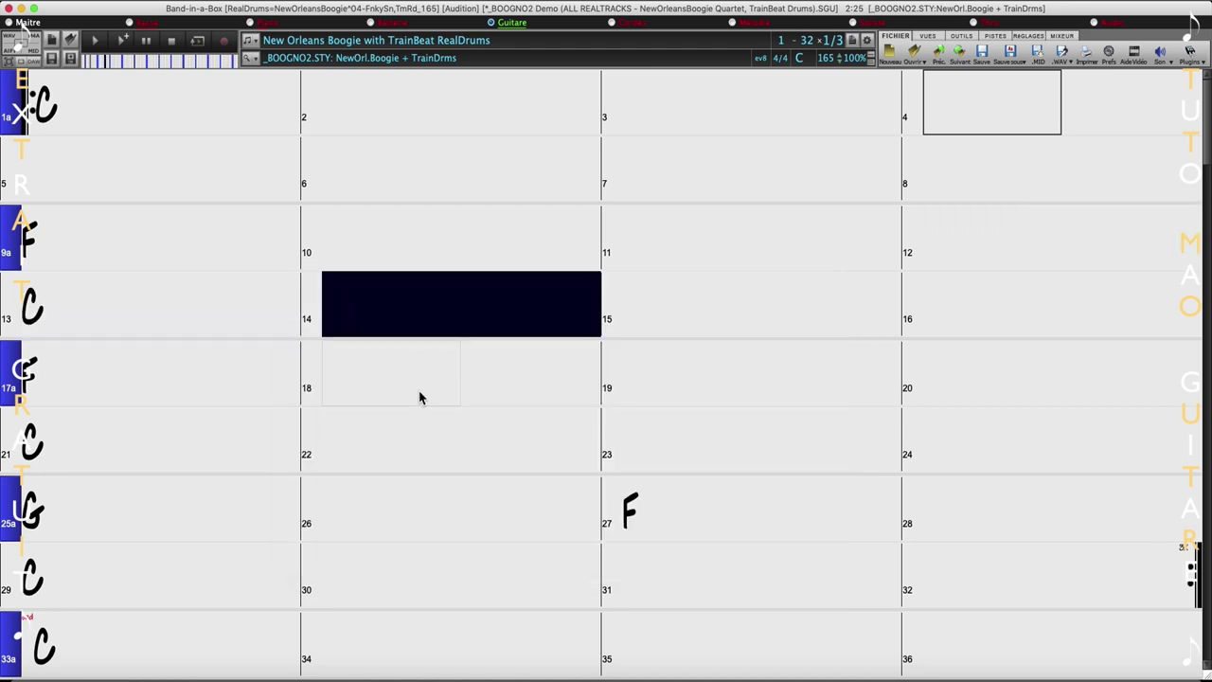
key(Escape)
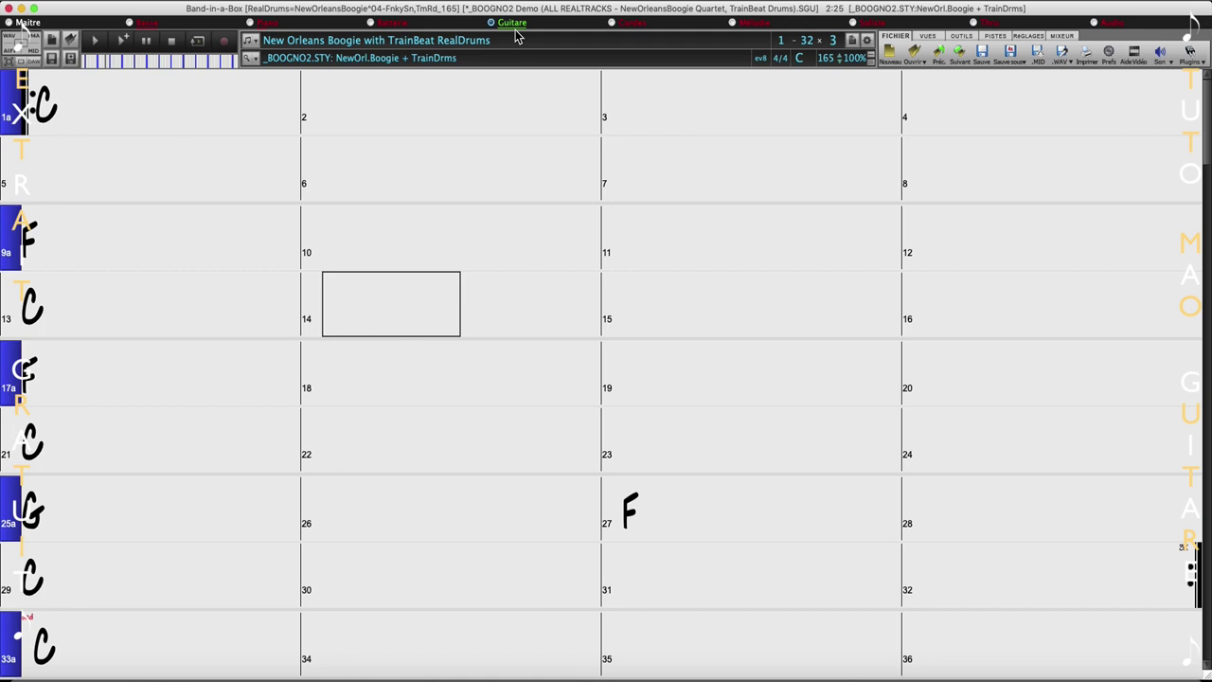
click(1068, 39)
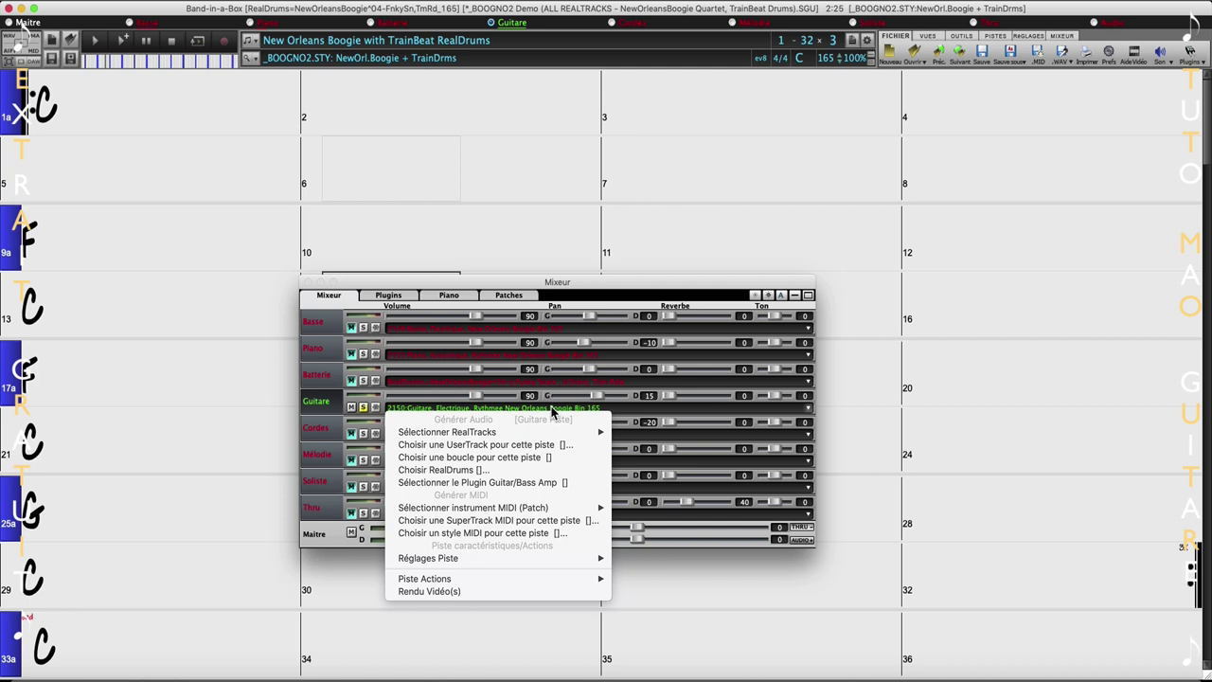
mouse_move(541, 431)
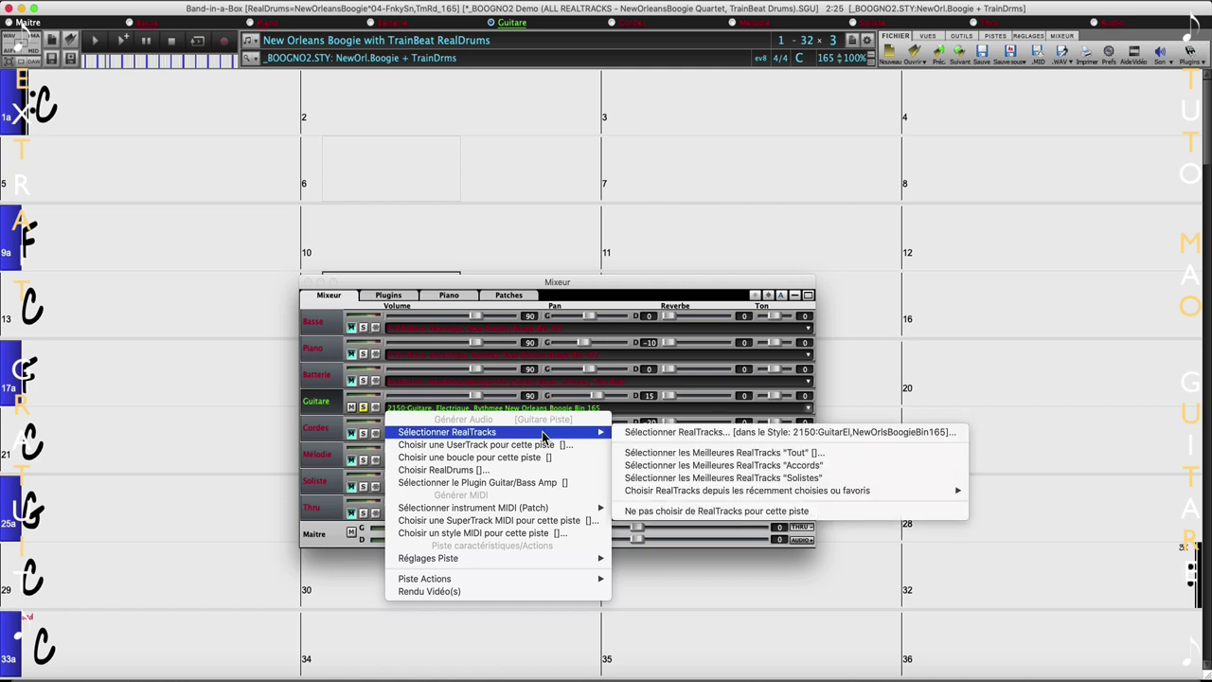
click(663, 434)
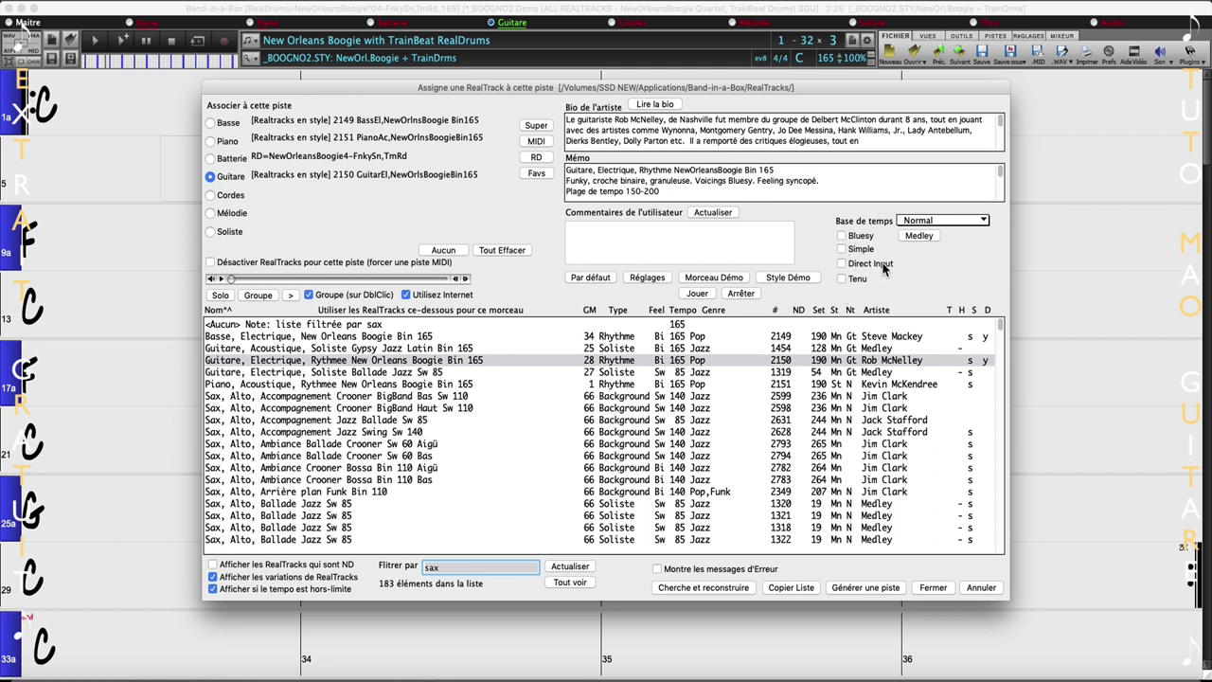
click(841, 265)
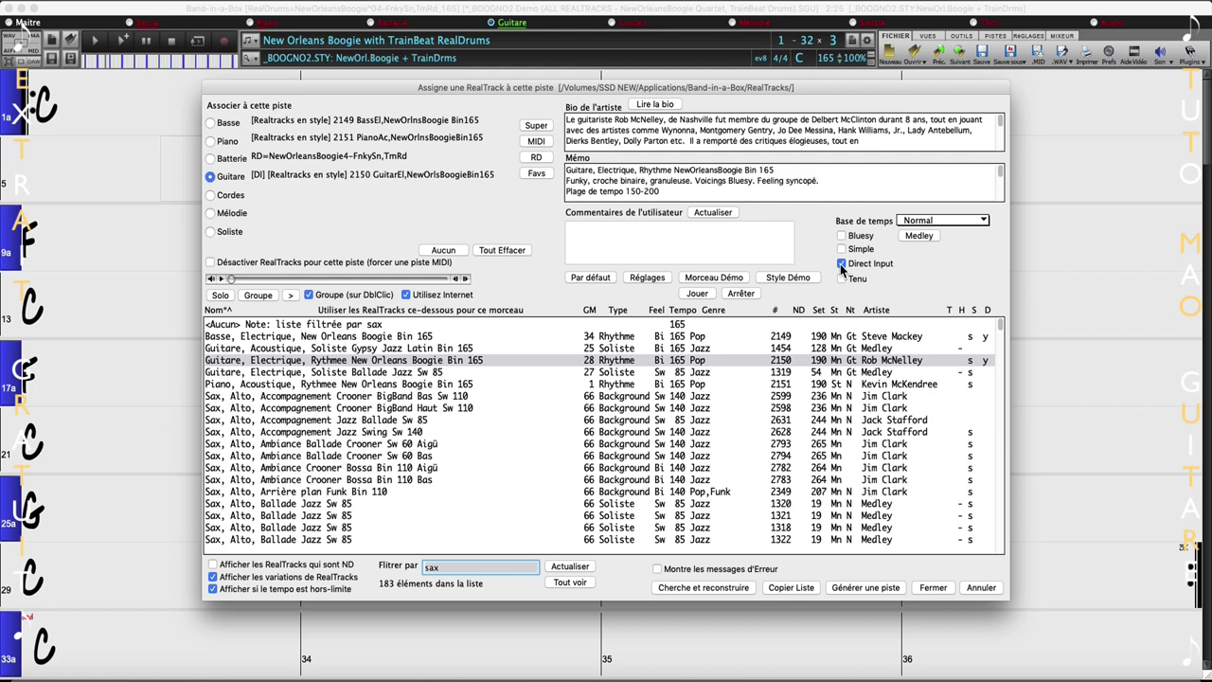
click(934, 588)
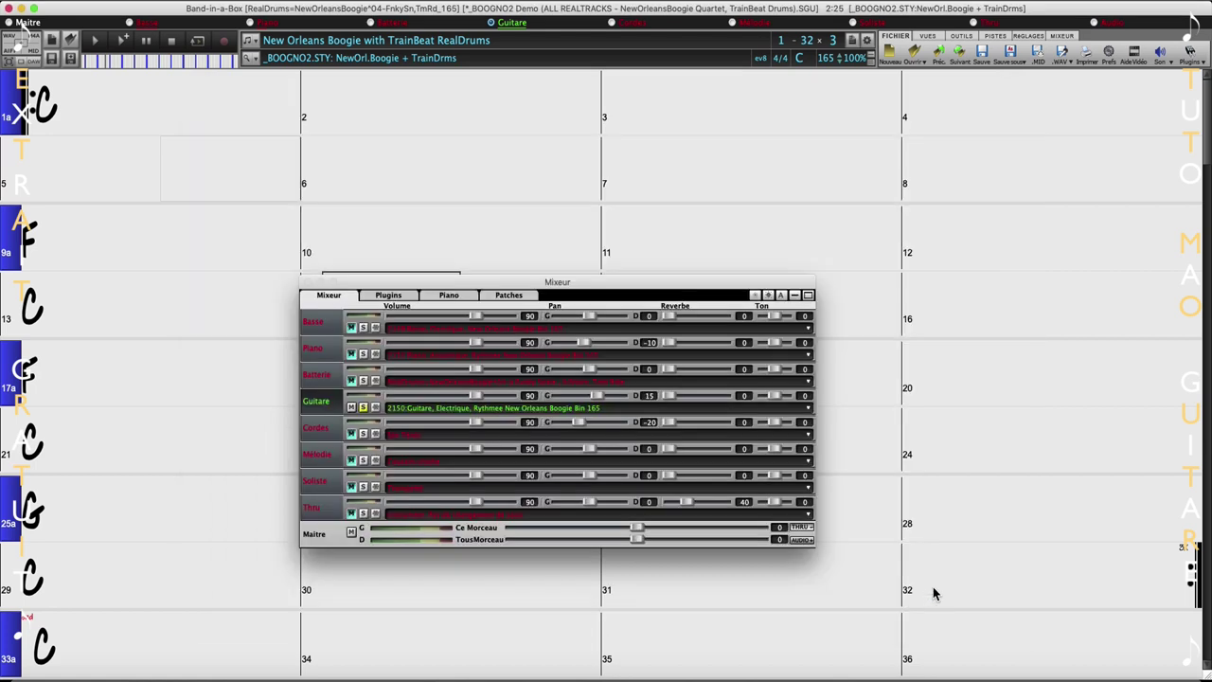
Regenerate and play the song, comparing the soloed Guitare track with the full band, and finish with playback stopped and the solo off.
click(126, 42)
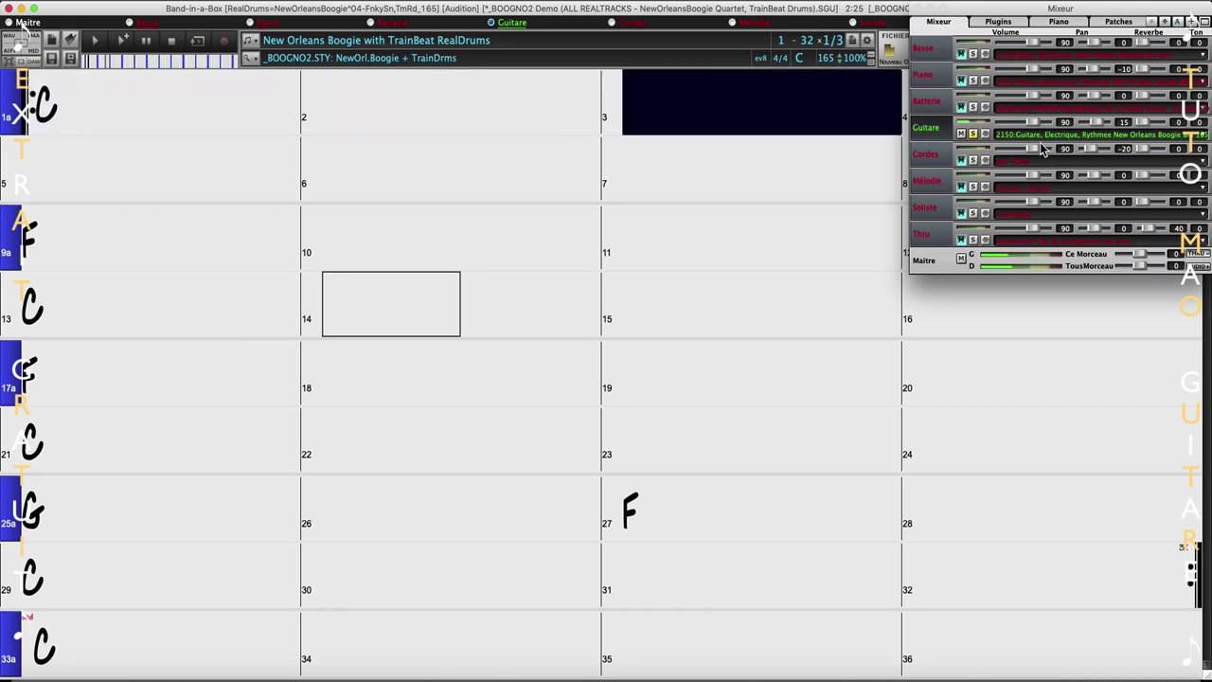
click(974, 133)
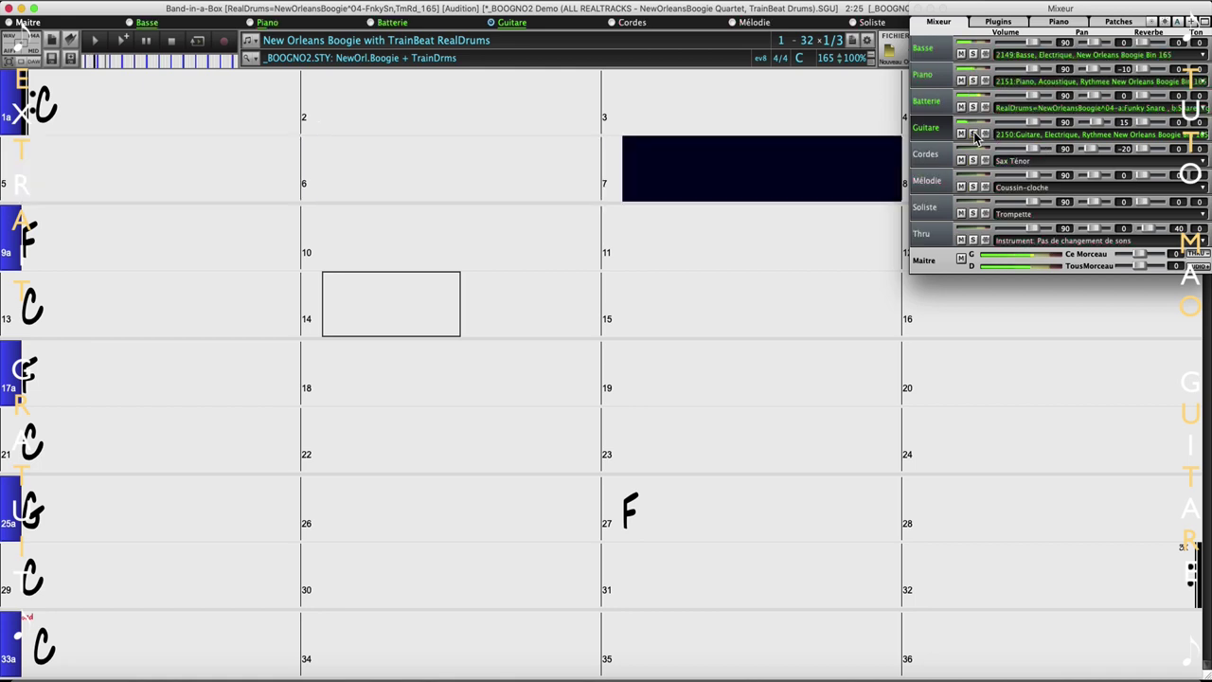
key(Escape)
click(973, 134)
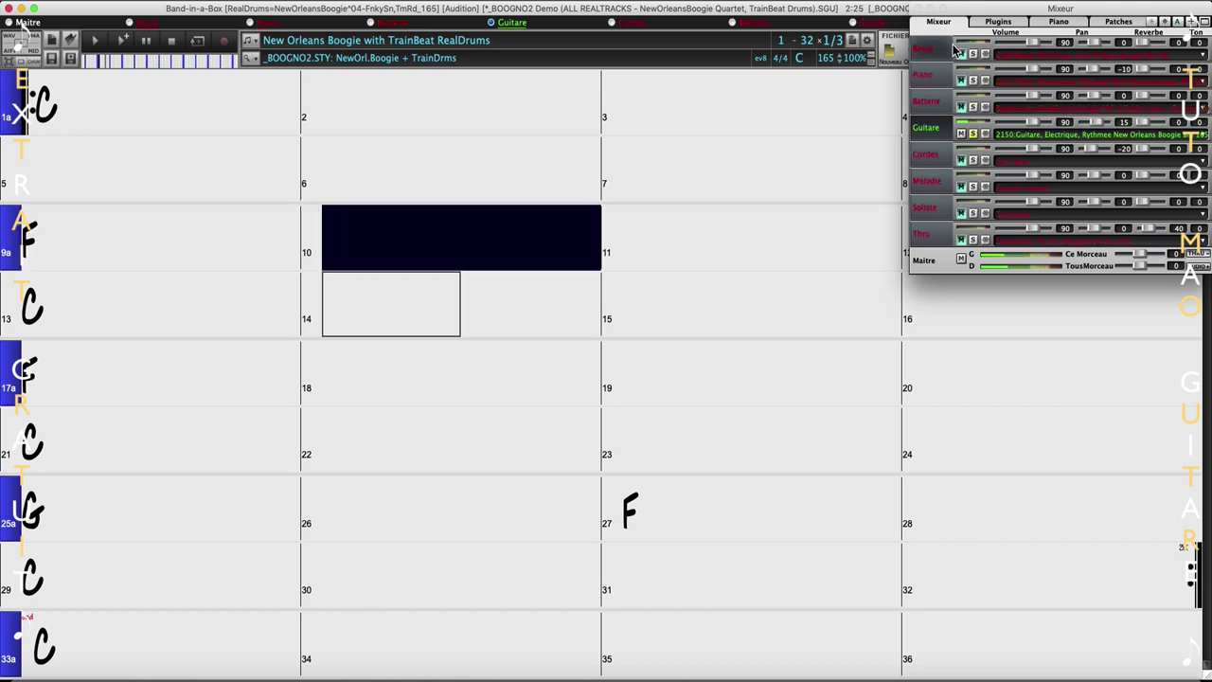
drag(961, 54, 500, 303)
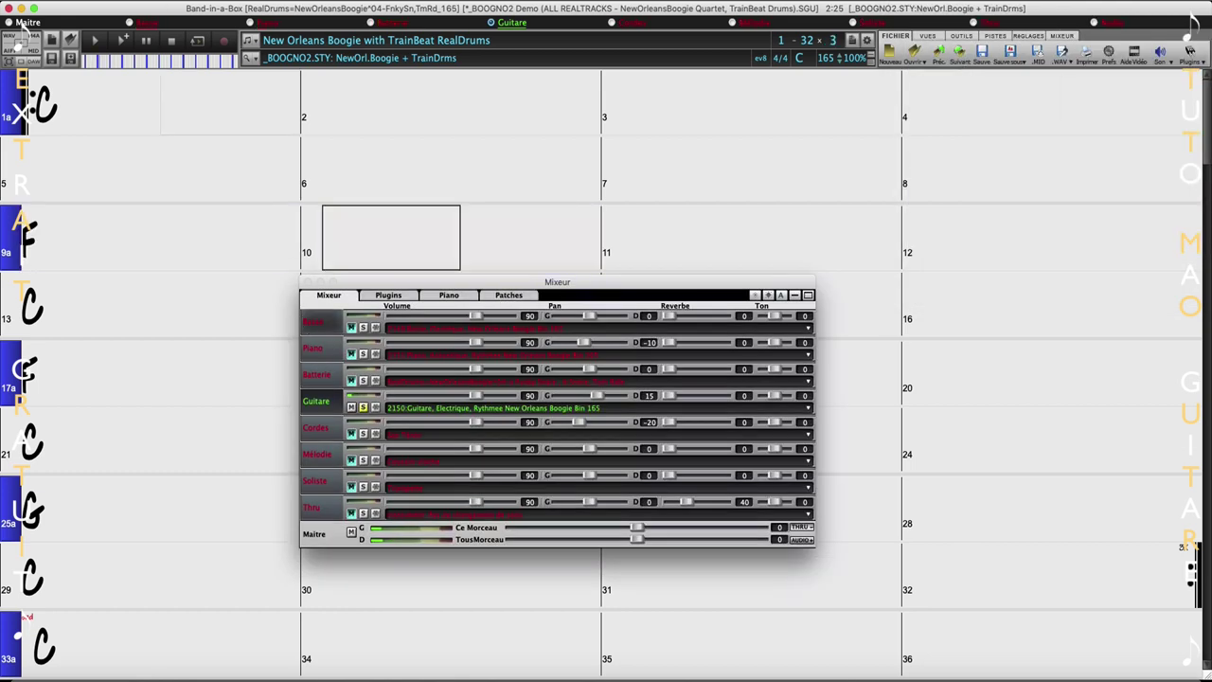
click(364, 407)
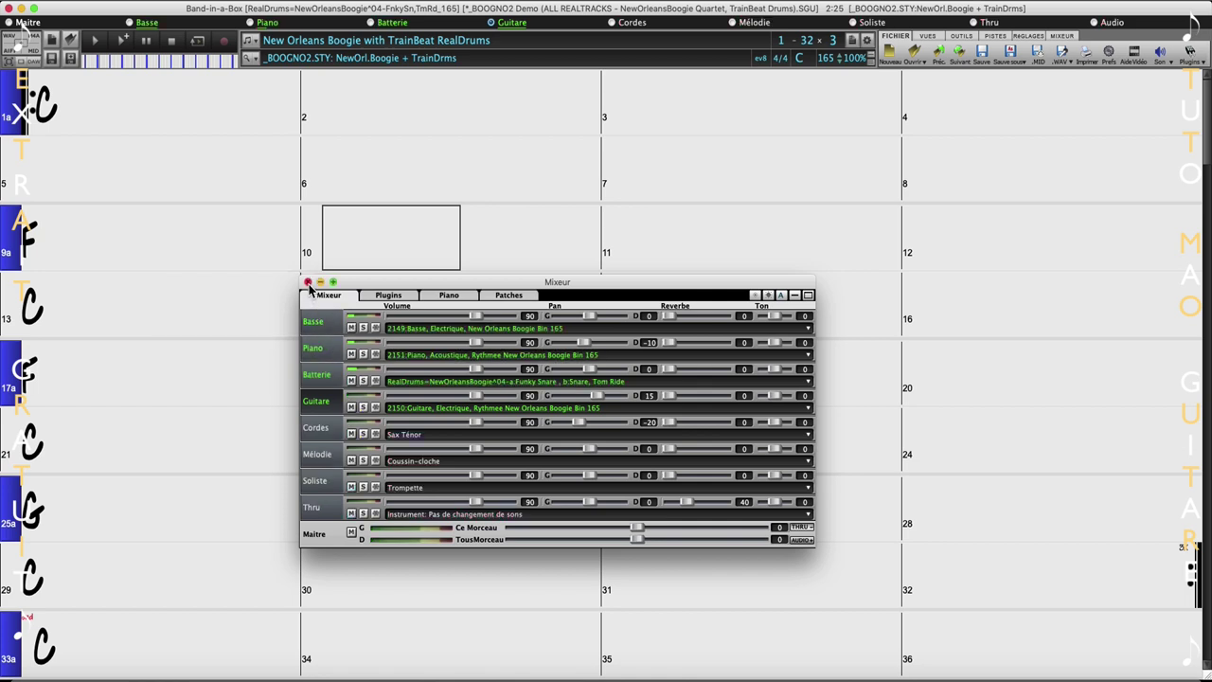
click(306, 283)
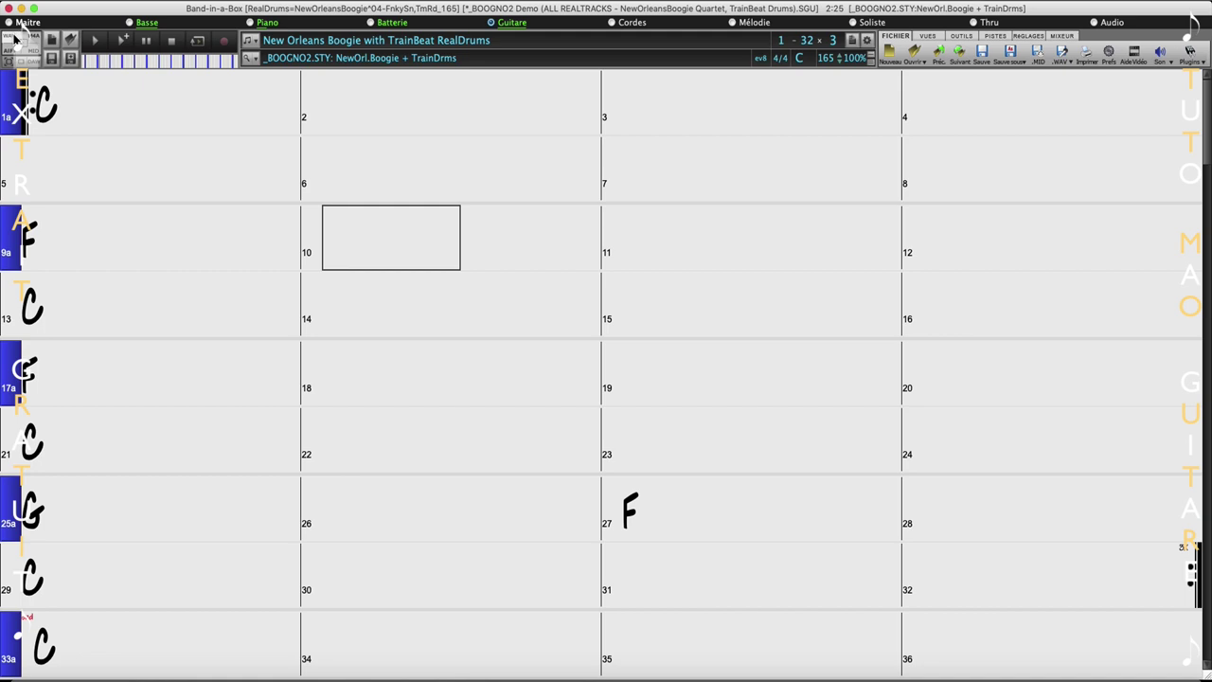
Render the Guitare track as a WAV file and place it at the start of the first audio track in Ableton Live.
click(14, 36)
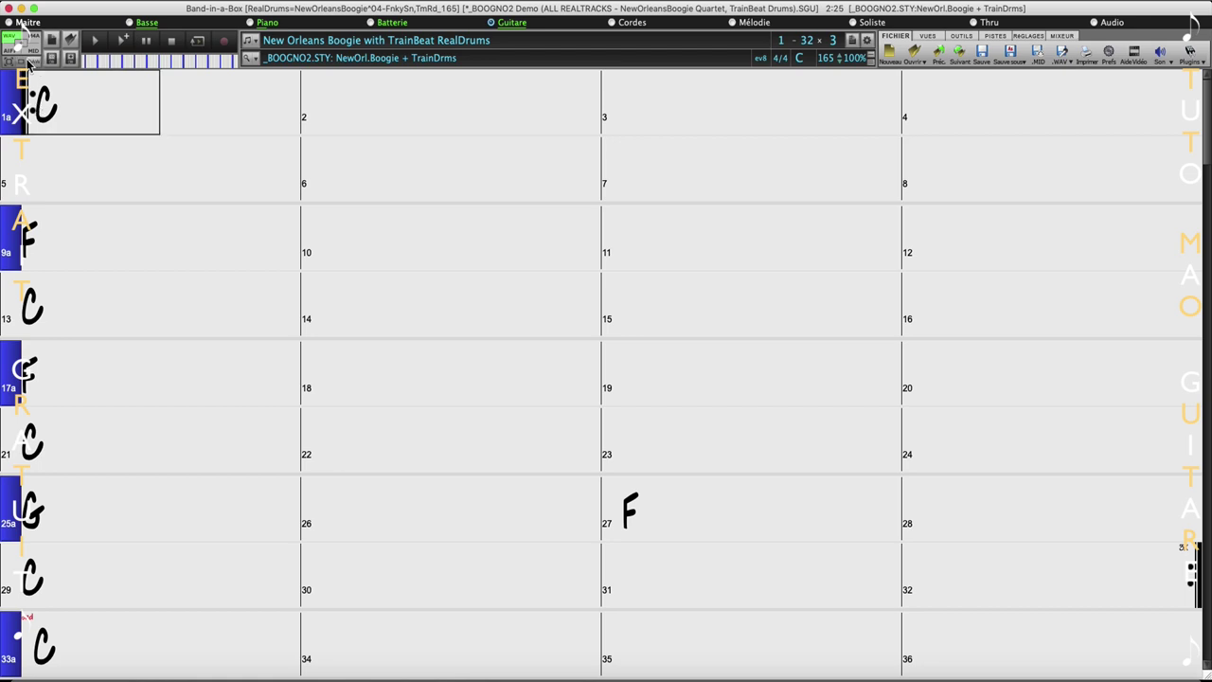
click(34, 8)
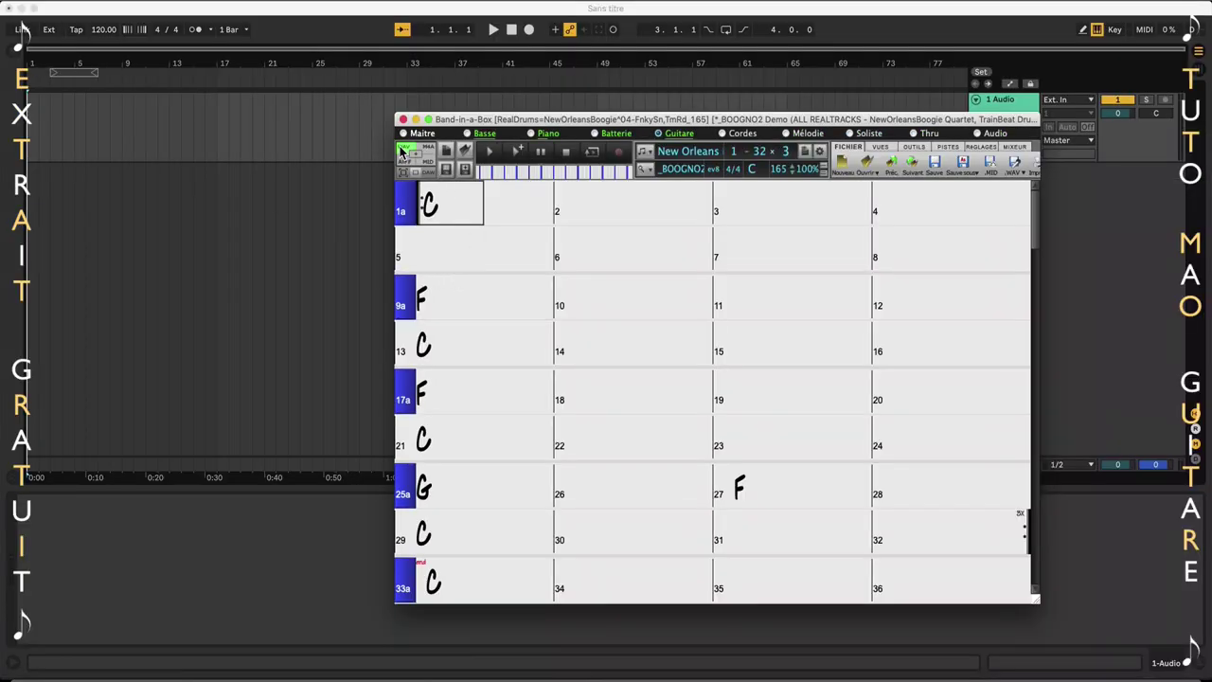
drag(404, 151, 36, 126)
Show the imported guitar clip's sample settings and play the clip from the start.
click(155, 97)
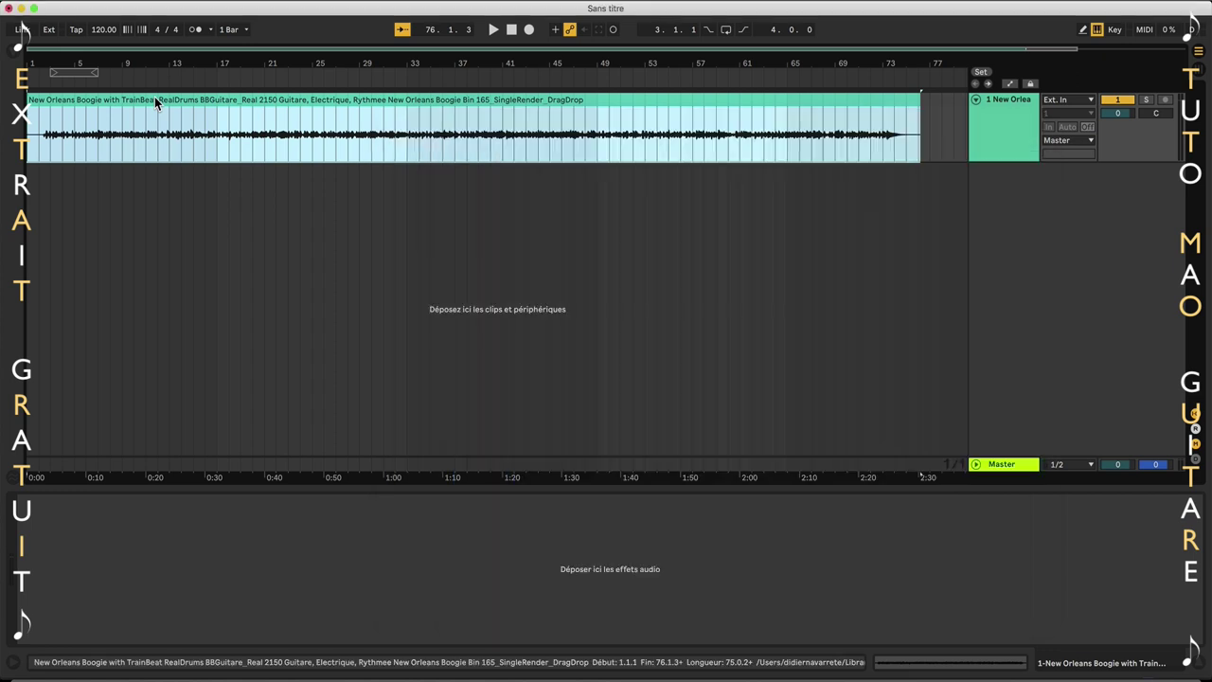
double_click(270, 99)
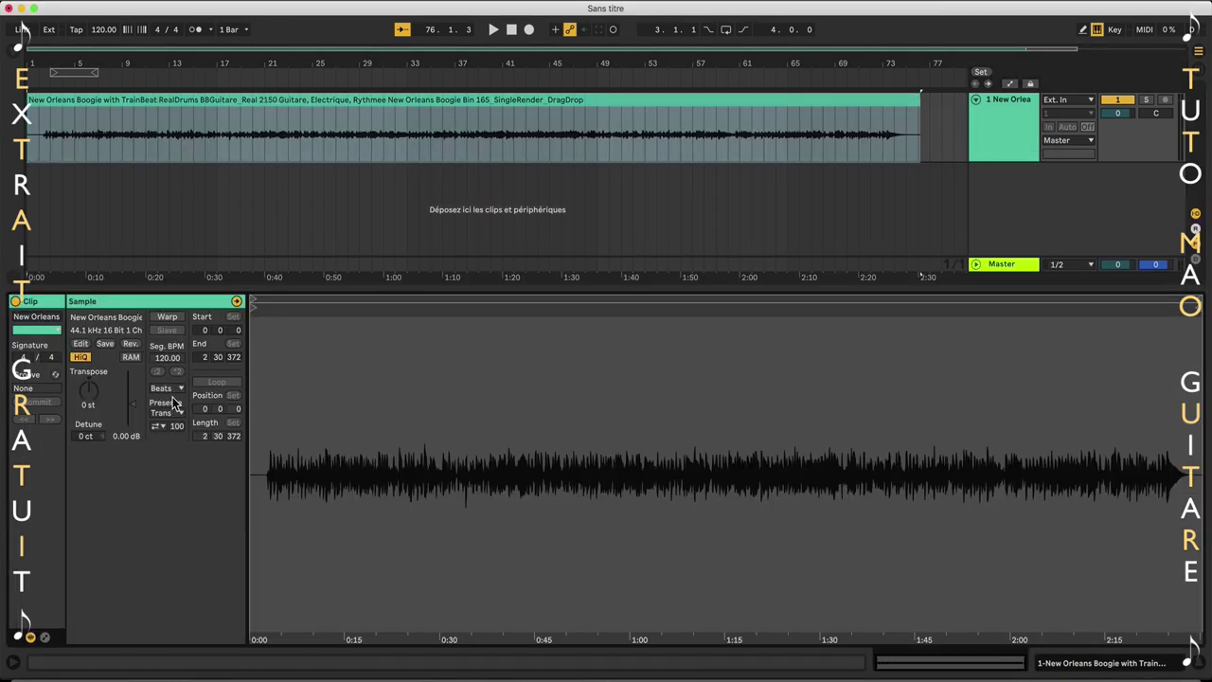
click(494, 31)
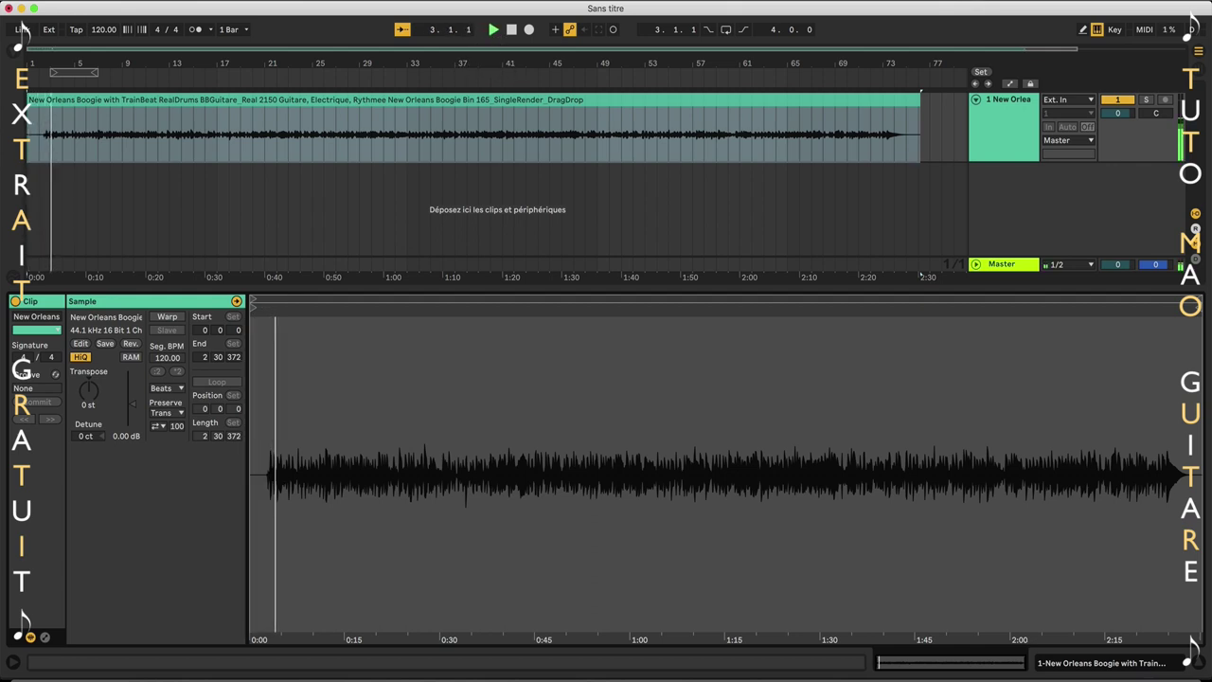
Insert the IK Multimedia AmpliTube 4 Audio Unit on the imported guitar track.
click(14, 56)
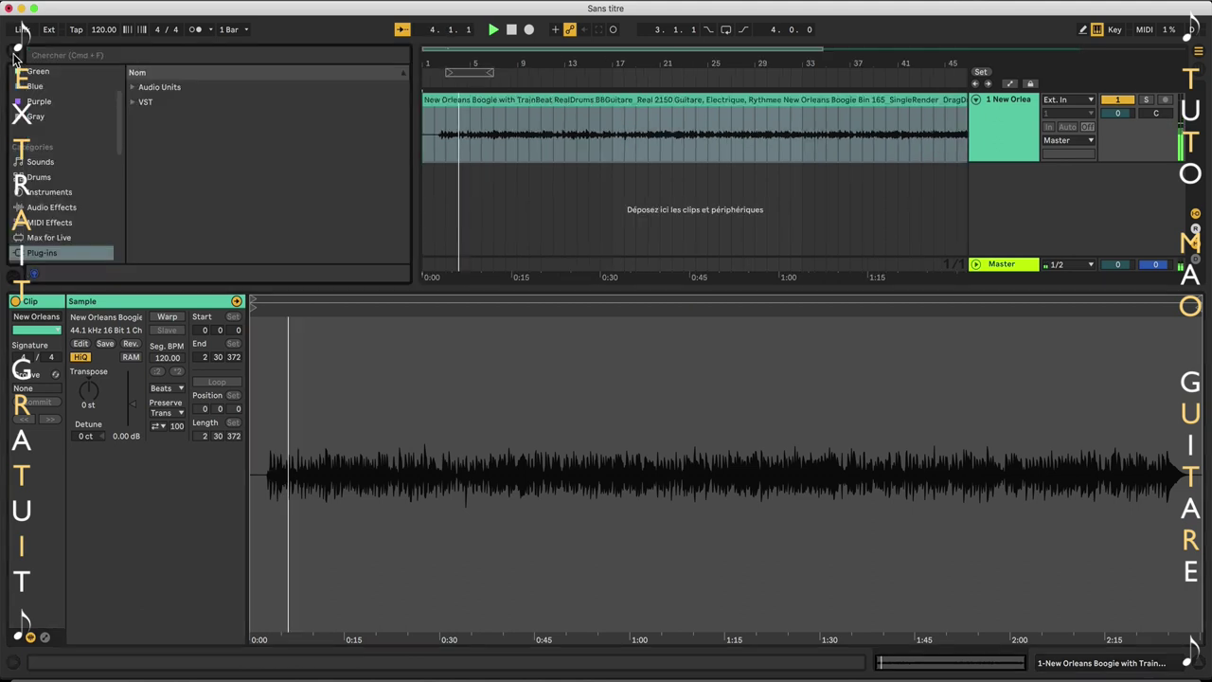
click(133, 88)
scroll(177, 194, down, 5)
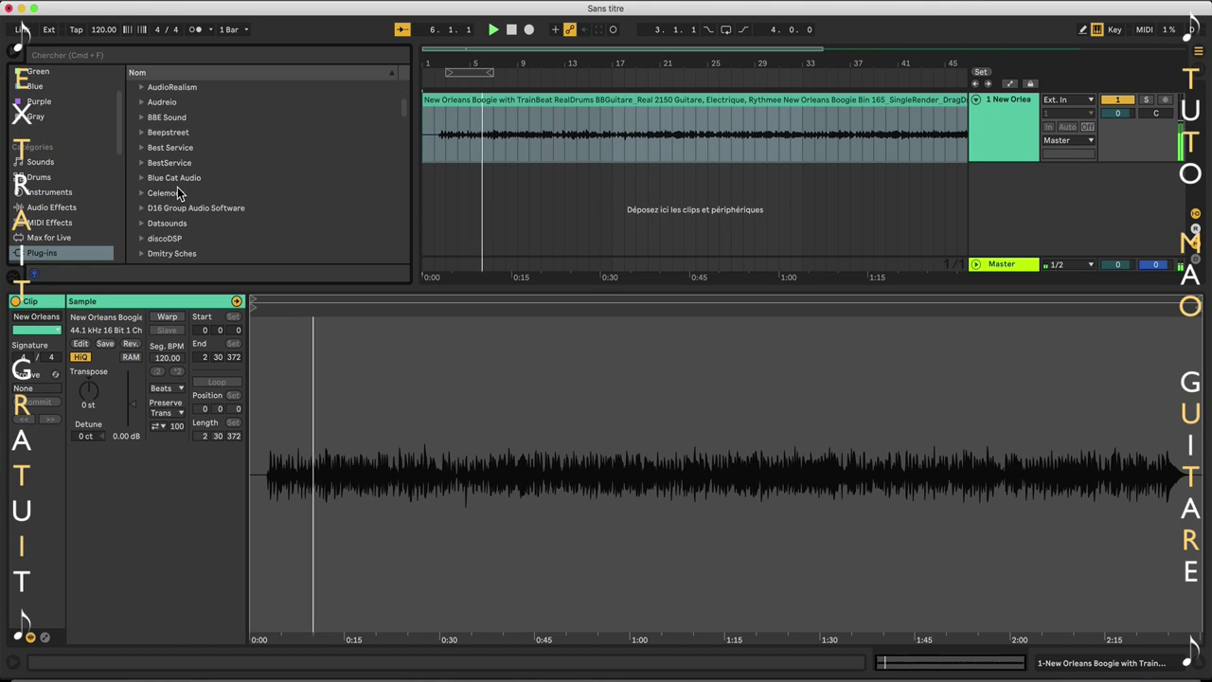
scroll(177, 194, down, 5)
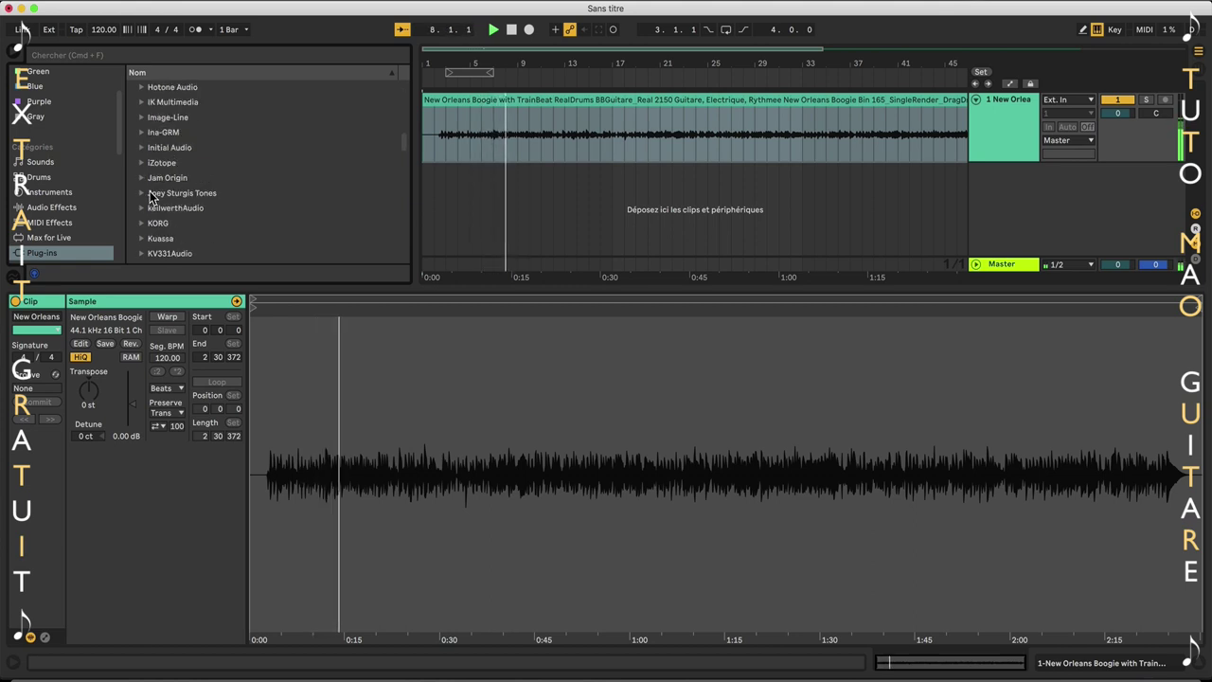
click(140, 105)
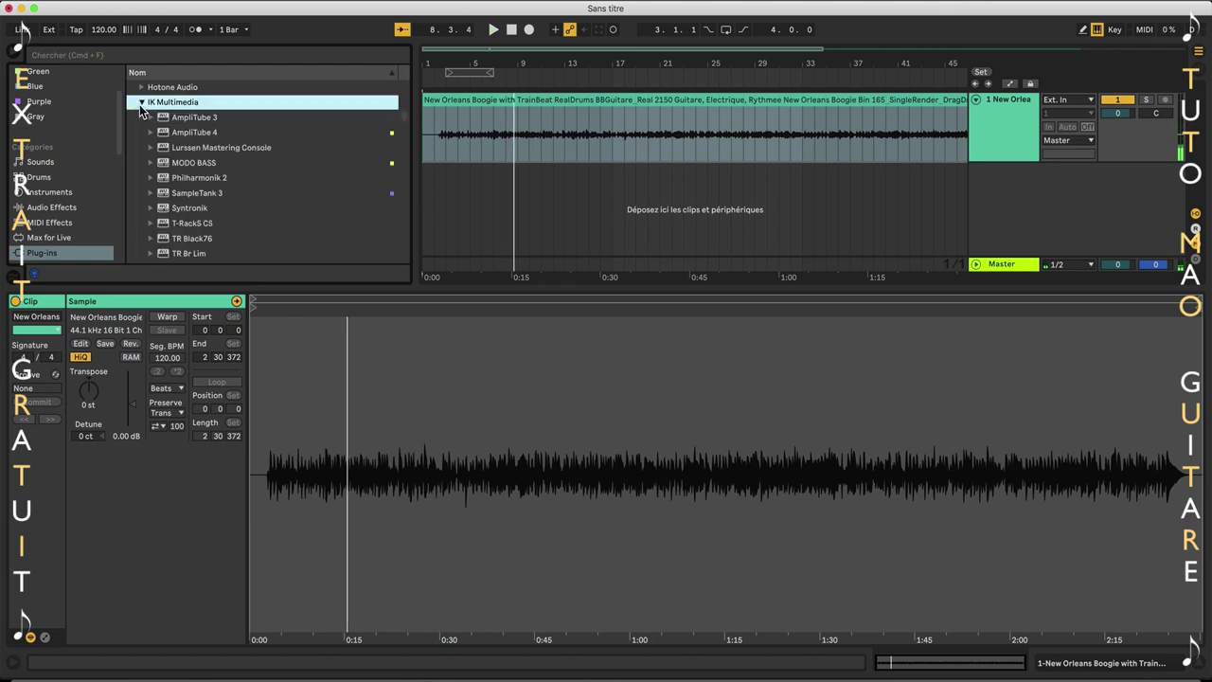
click(189, 133)
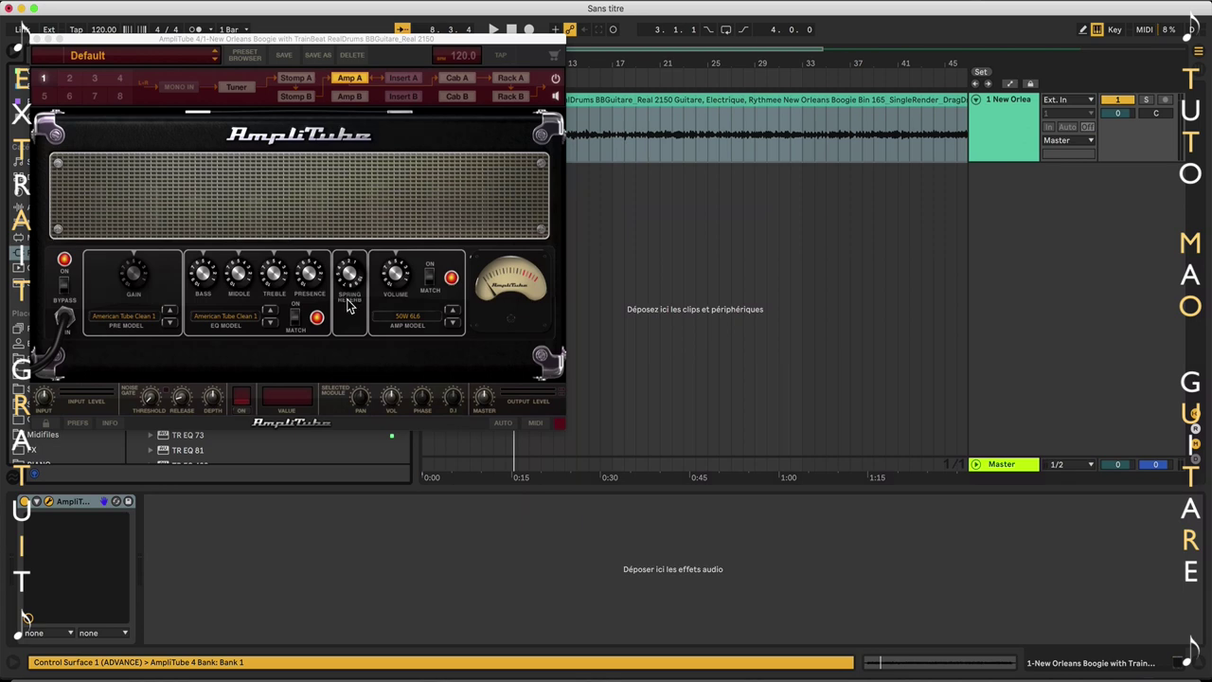
Load AmpliTube Fender's '57 Deluxe preset Classic during playback and lower the guitar track's volume to -2.3 dB.
key(space)
drag(336, 44, 568, 171)
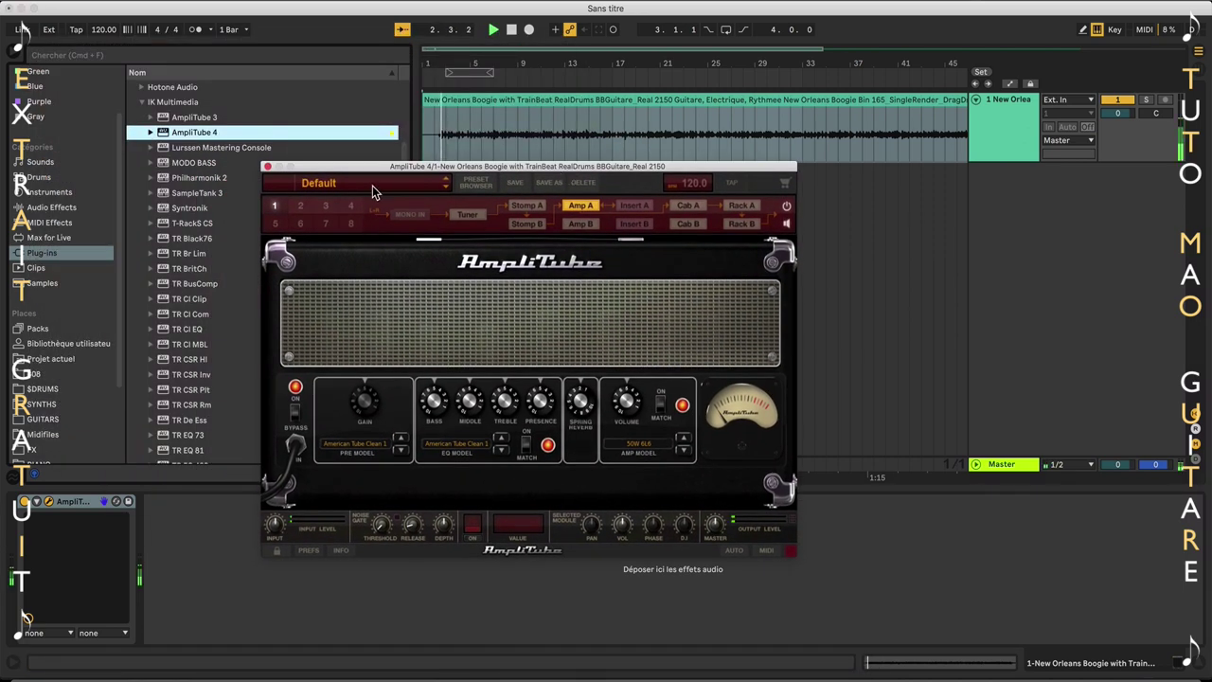
click(374, 187)
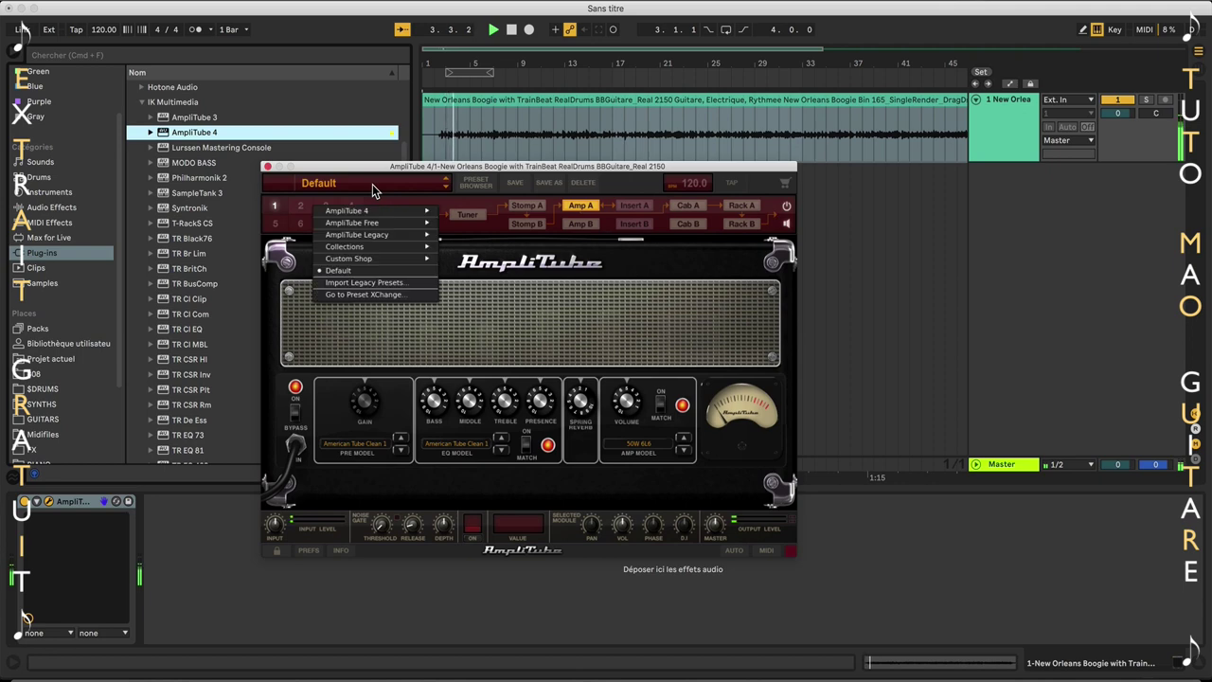
mouse_move(376, 210)
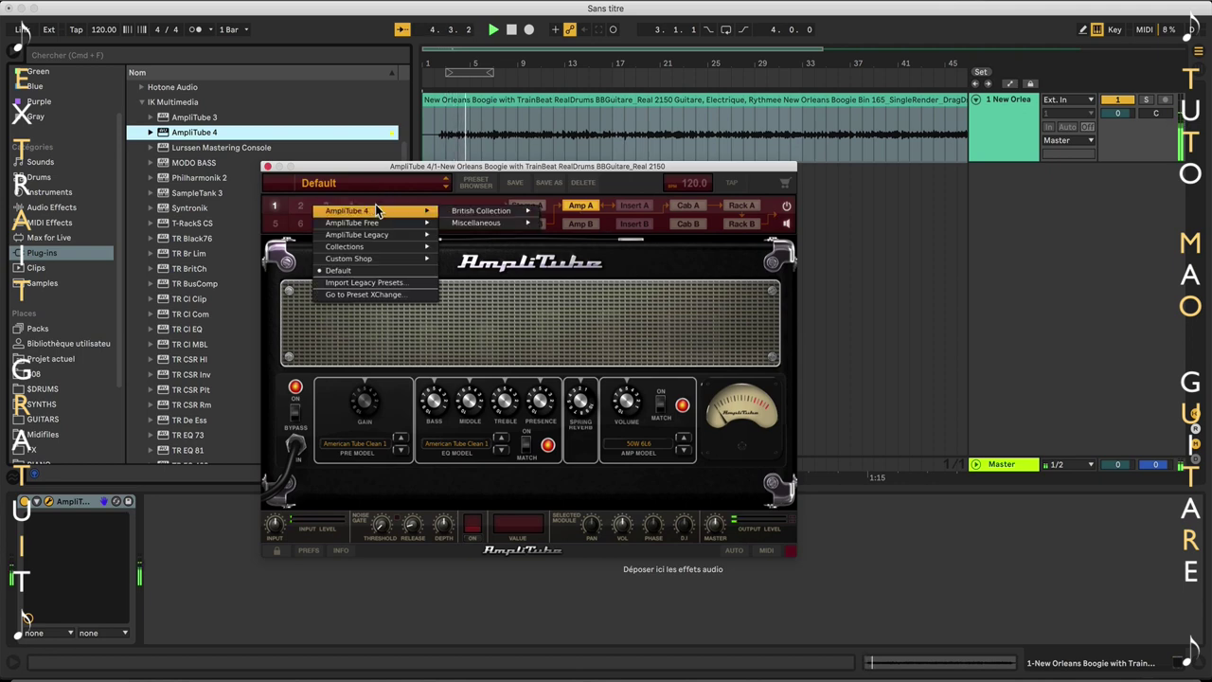
mouse_move(376, 237)
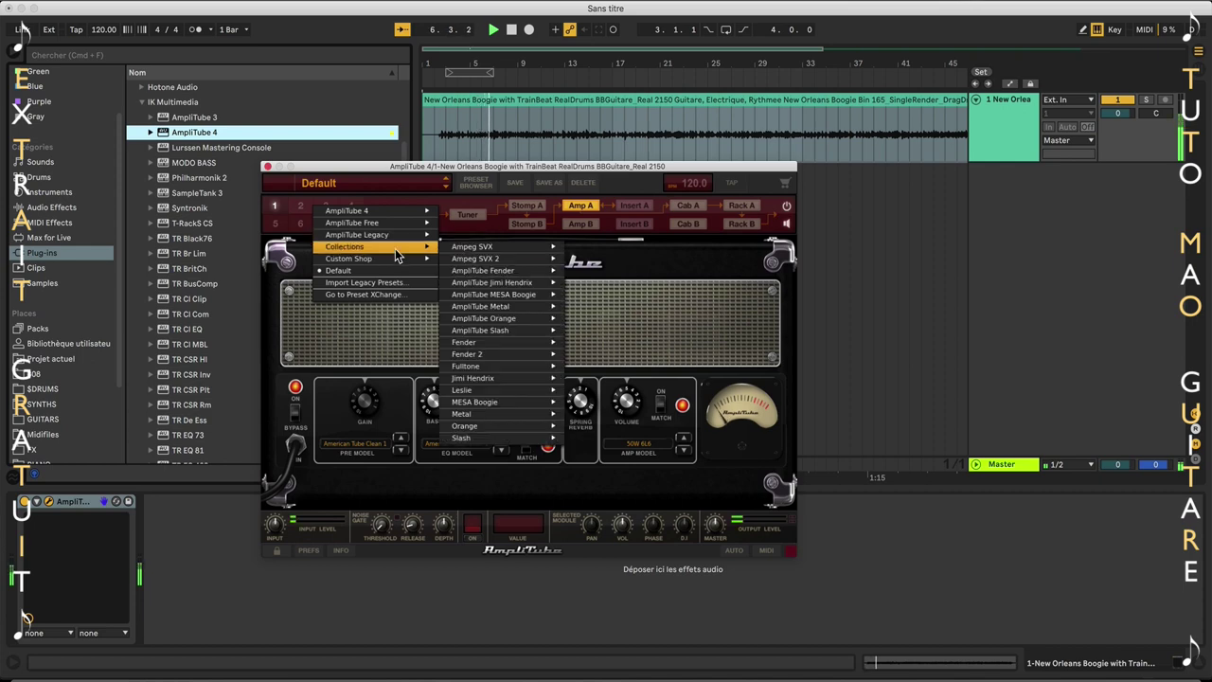
mouse_move(421, 248)
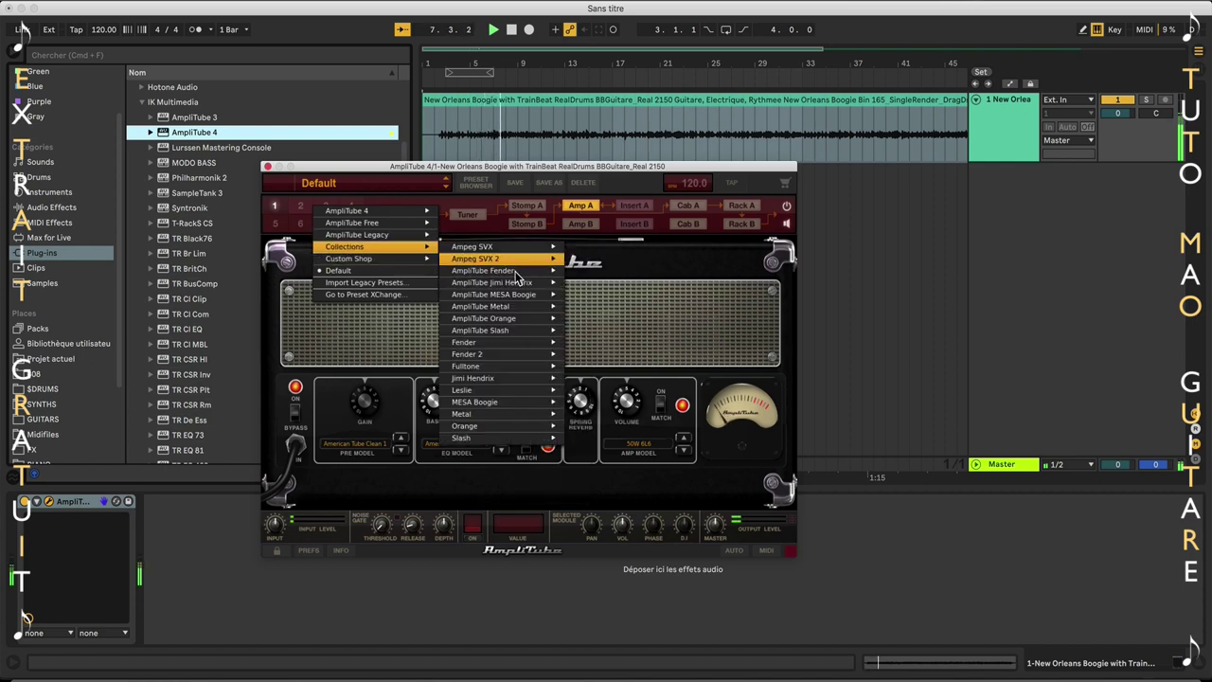
mouse_move(519, 275)
mouse_move(645, 271)
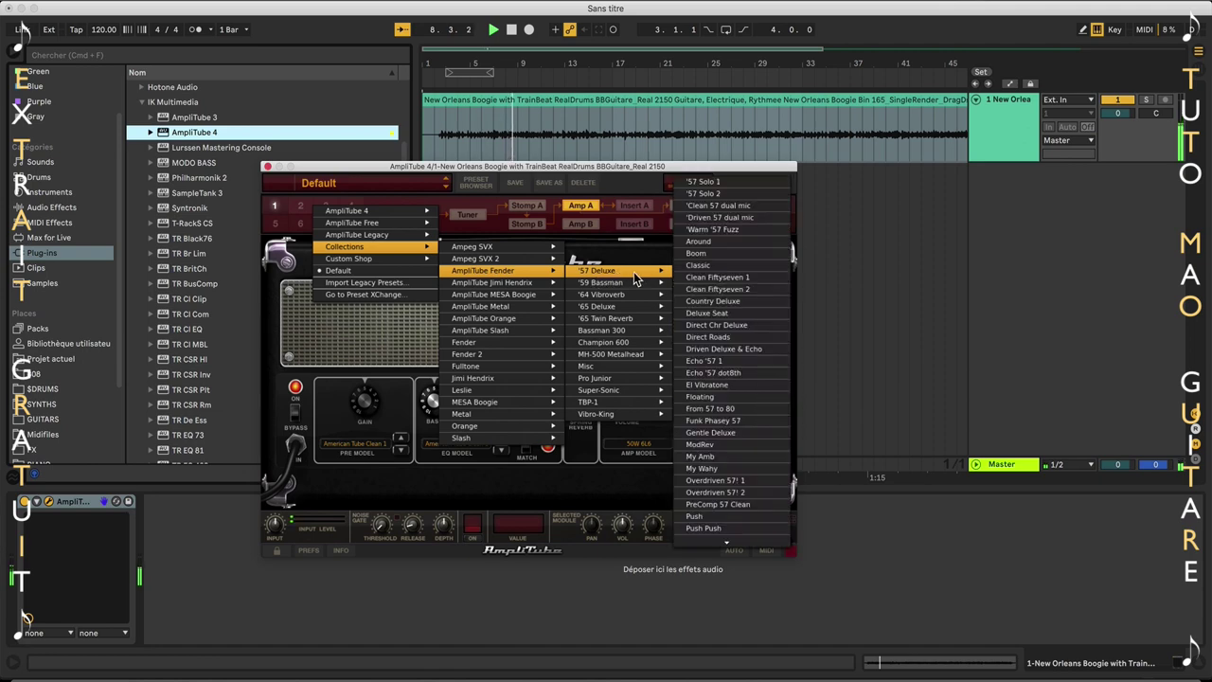
click(693, 266)
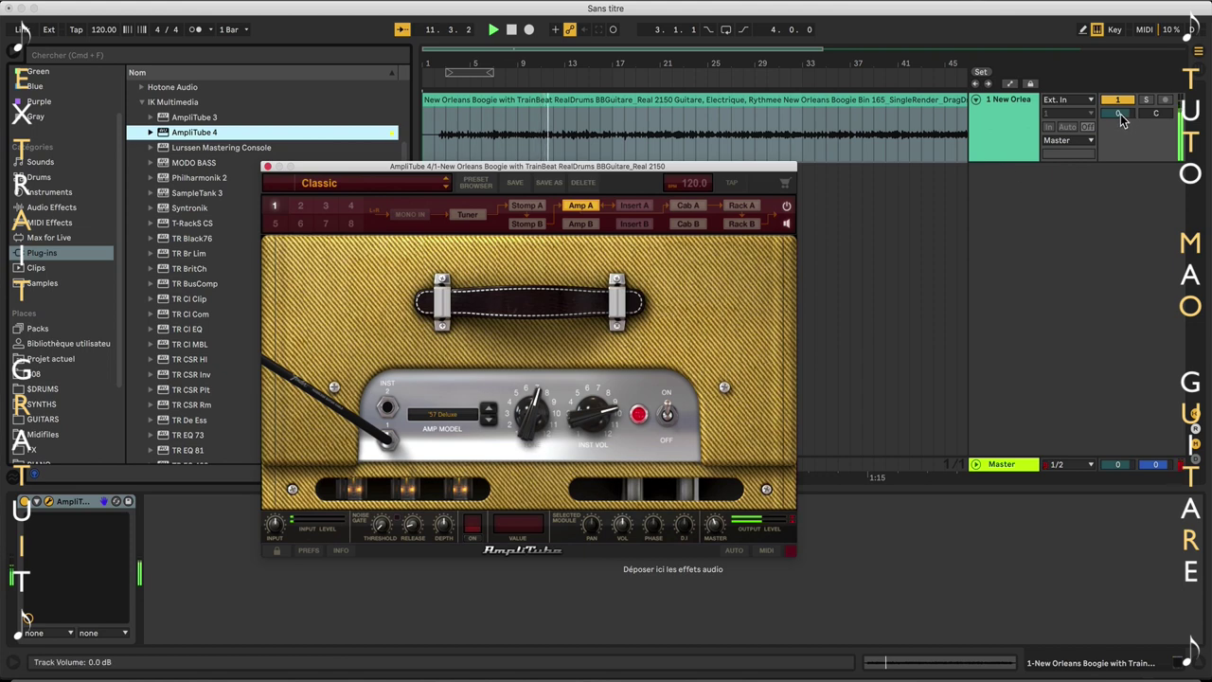
drag(1120, 113, 1120, 122)
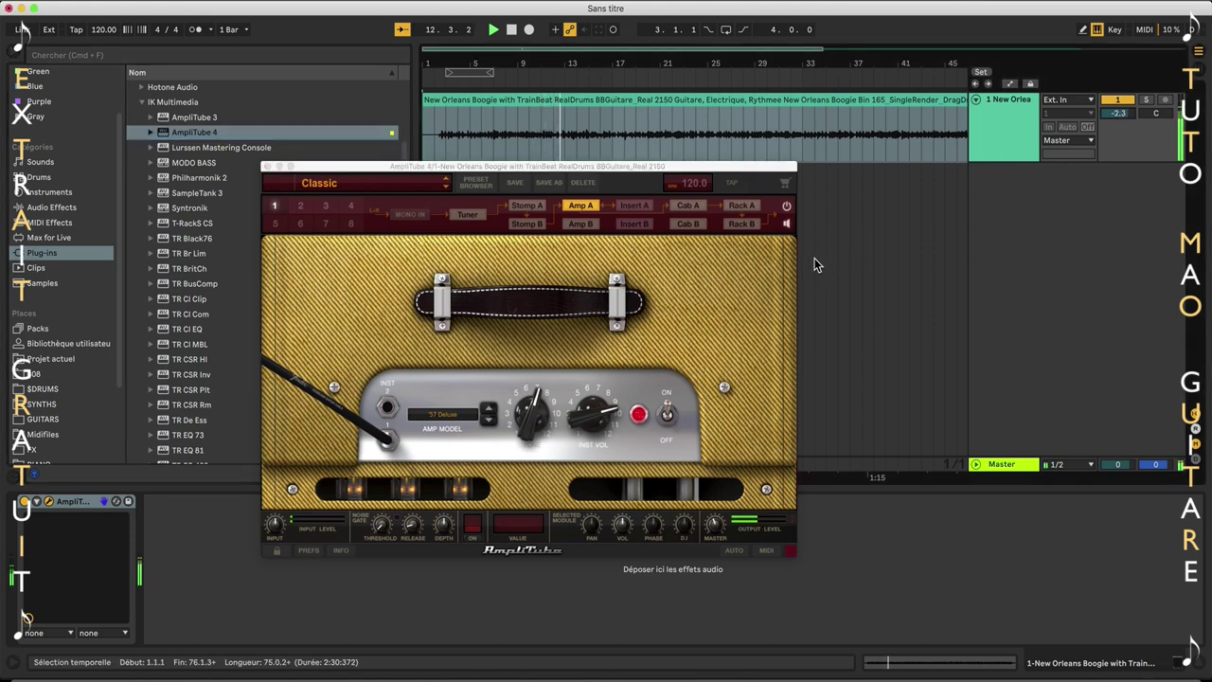
Examine the Insert A, Stomp A, Stomp B and Amp A sections of AmpliTube's signal chain, ending on Stomp A.
click(633, 209)
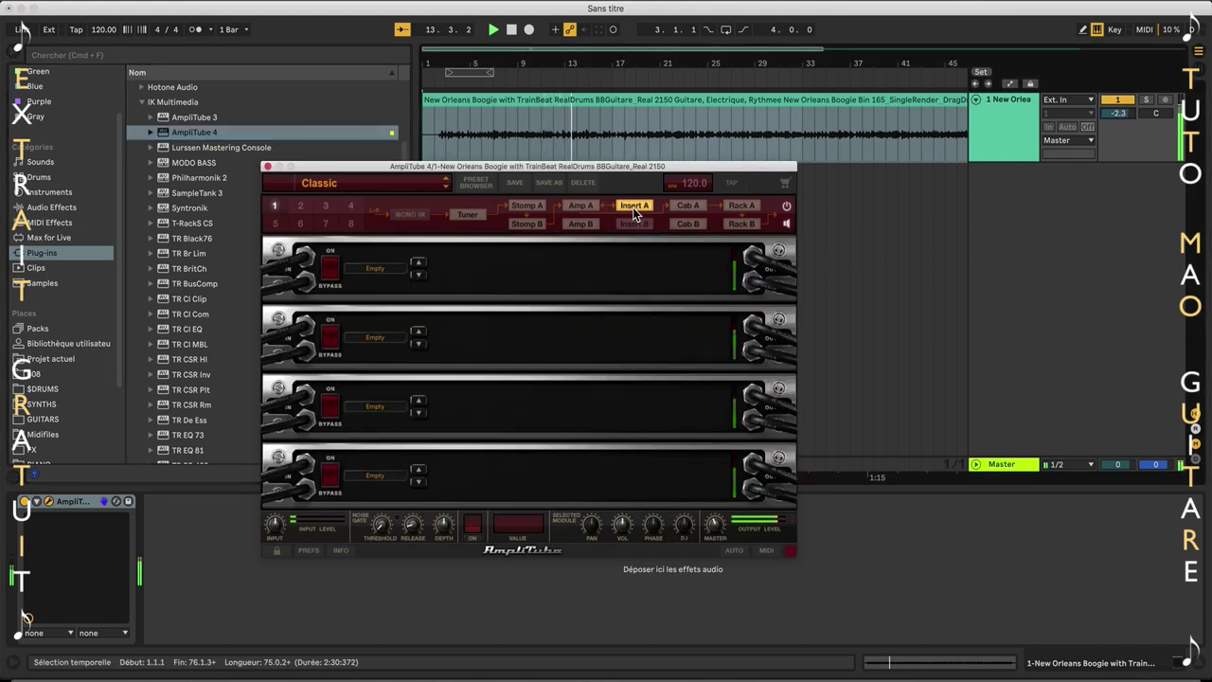
click(531, 207)
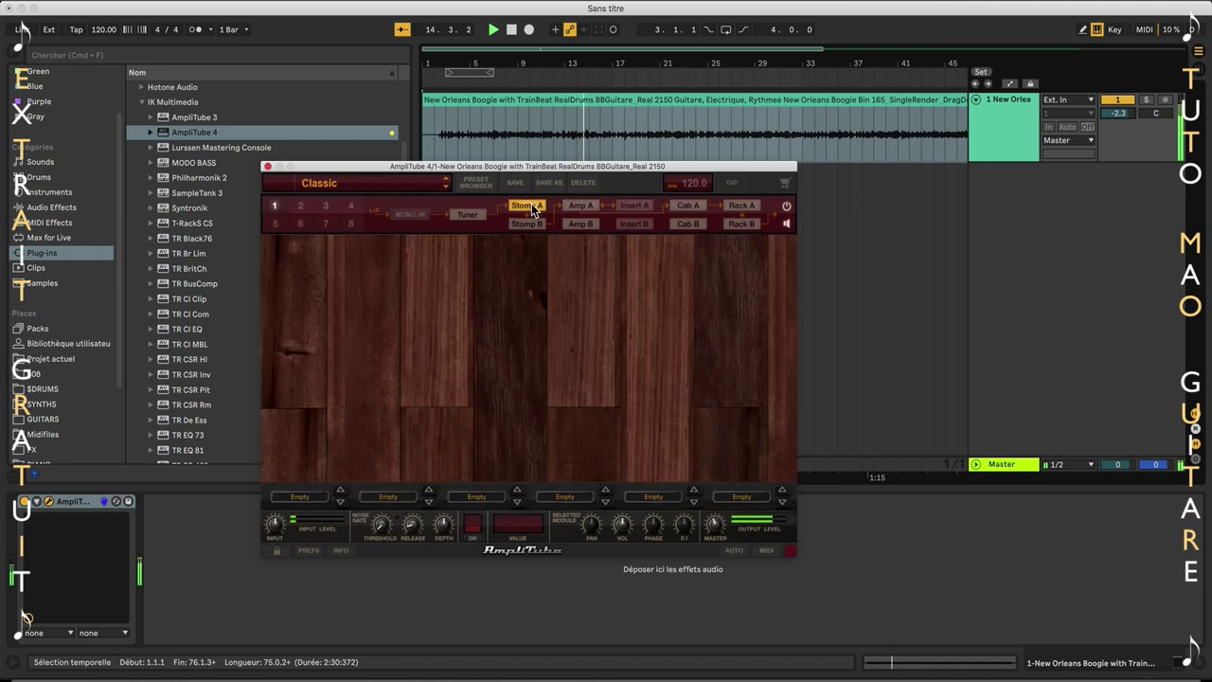
click(530, 223)
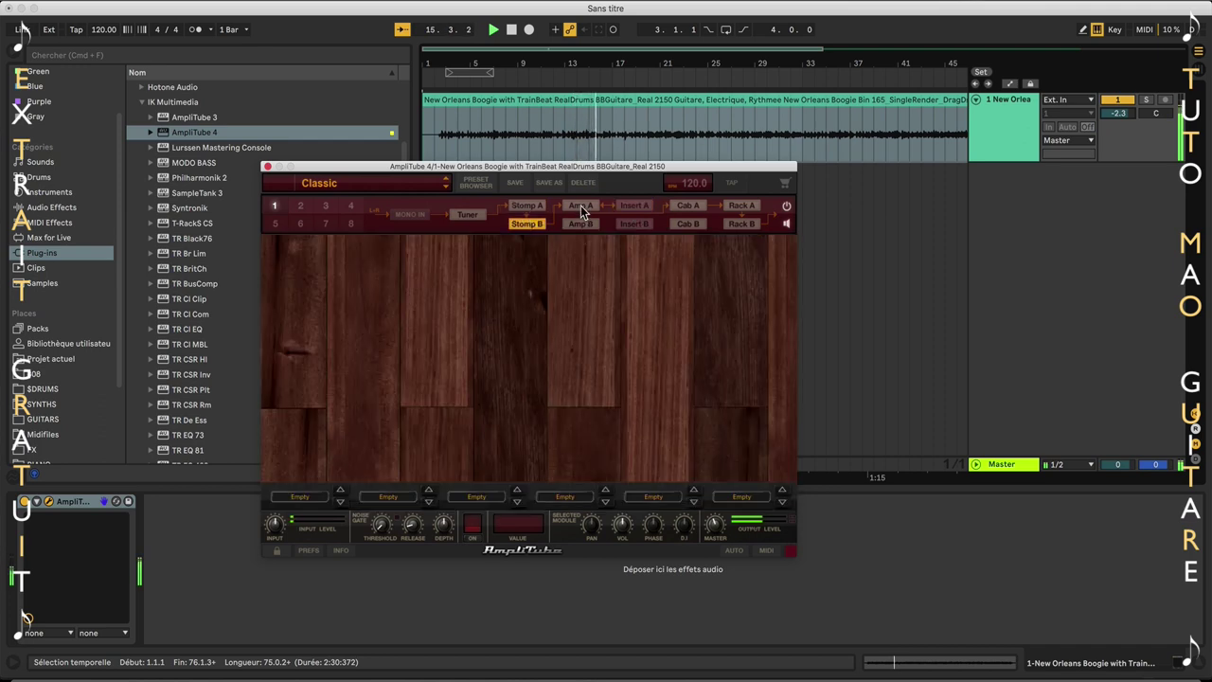
click(580, 205)
click(538, 209)
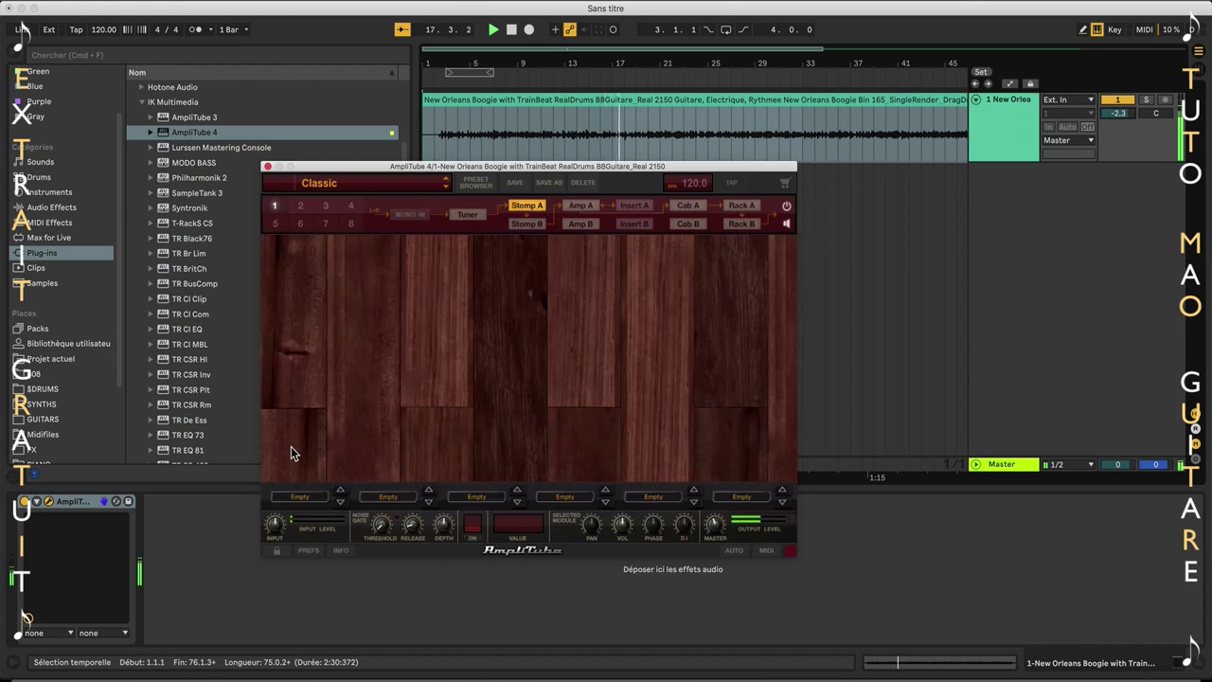
Add a Fender Tape Echo to Stomp A's first slot, then adjust its Wow & Flutter and set its volume to -3.28 dB.
click(299, 496)
mouse_move(294, 496)
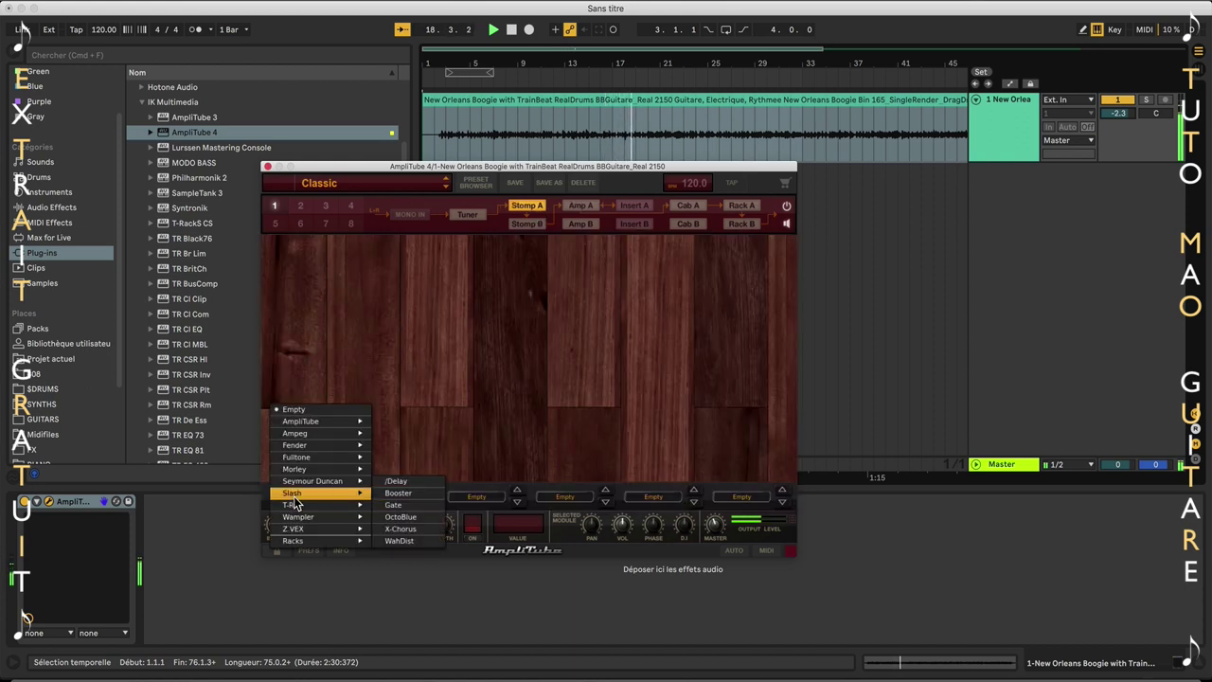
mouse_move(322, 445)
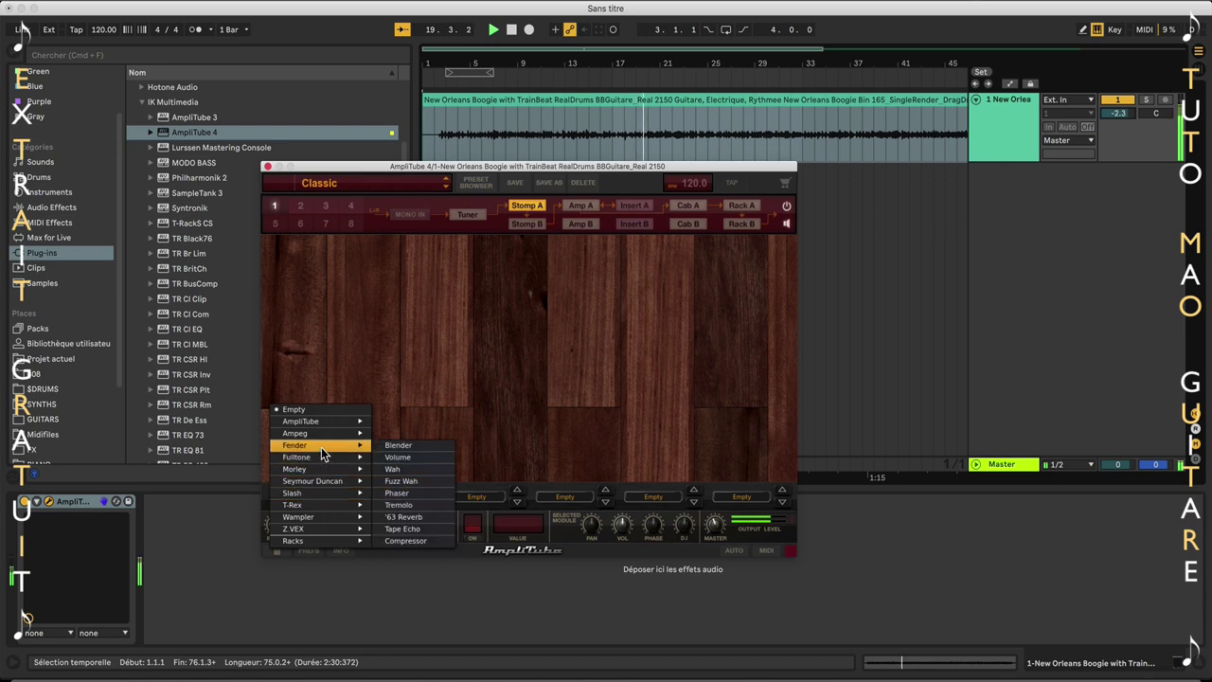
click(423, 528)
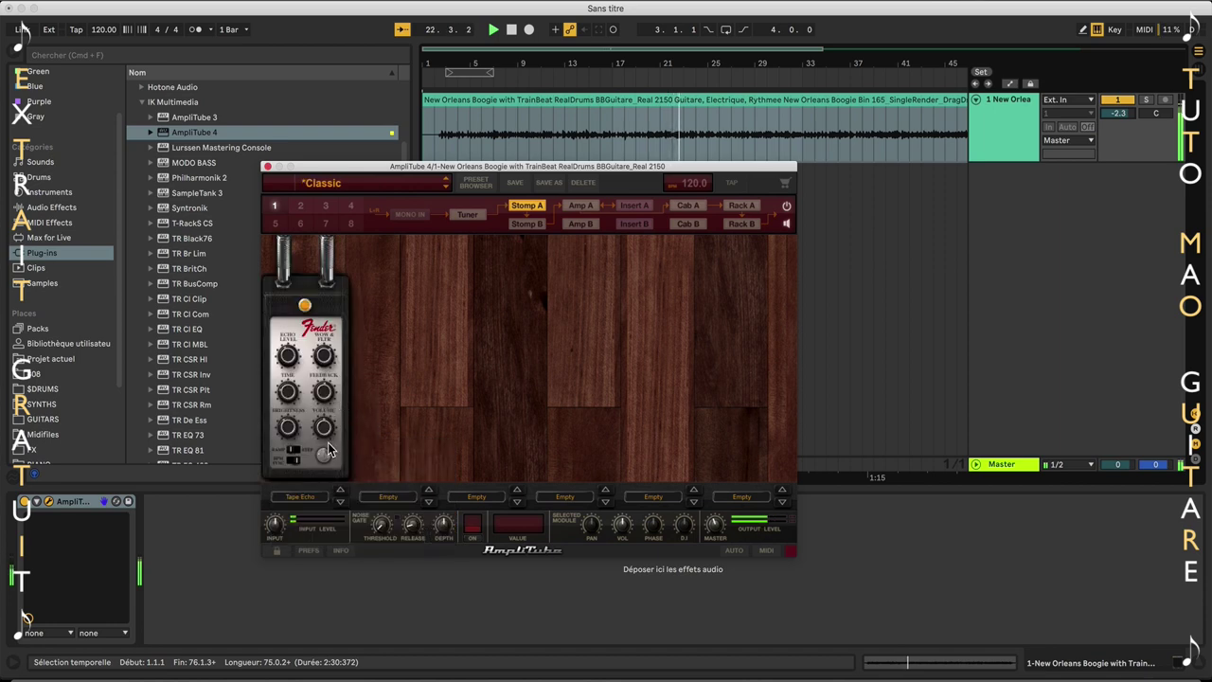
drag(324, 357, 324, 367)
drag(324, 428, 326, 443)
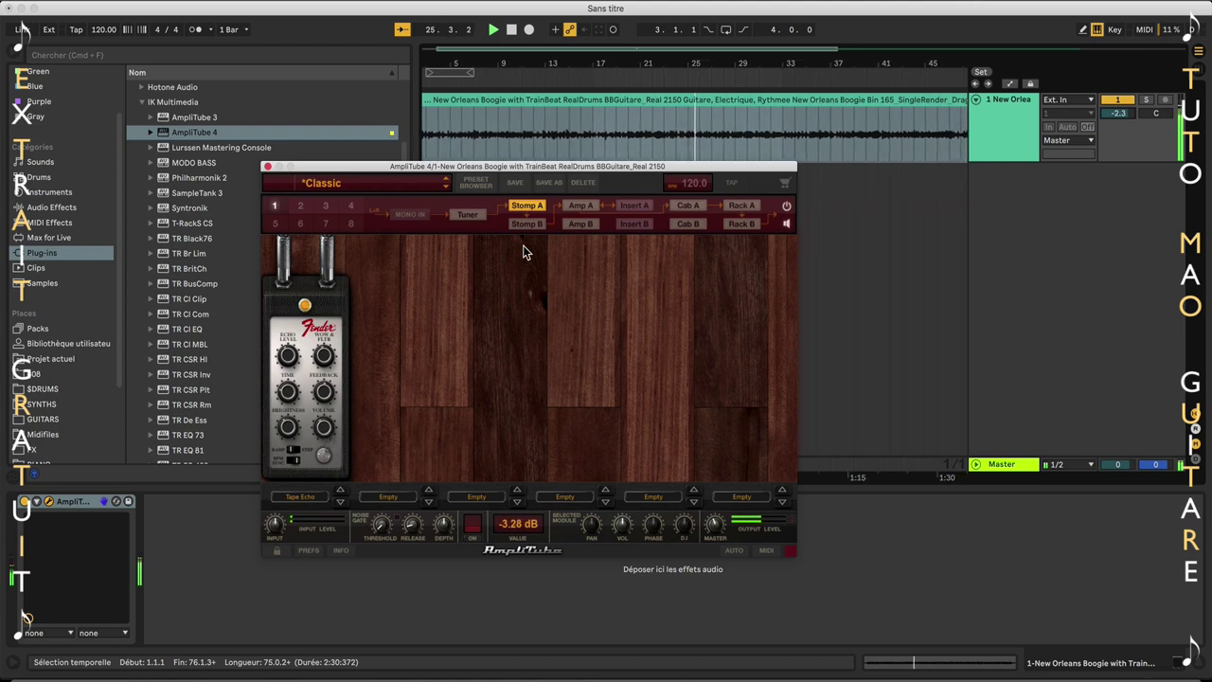
Adjust the spring reverb on Amp B and set the '57 Deluxe knob beside Inst Vol on Amp A to 8.9.
click(581, 224)
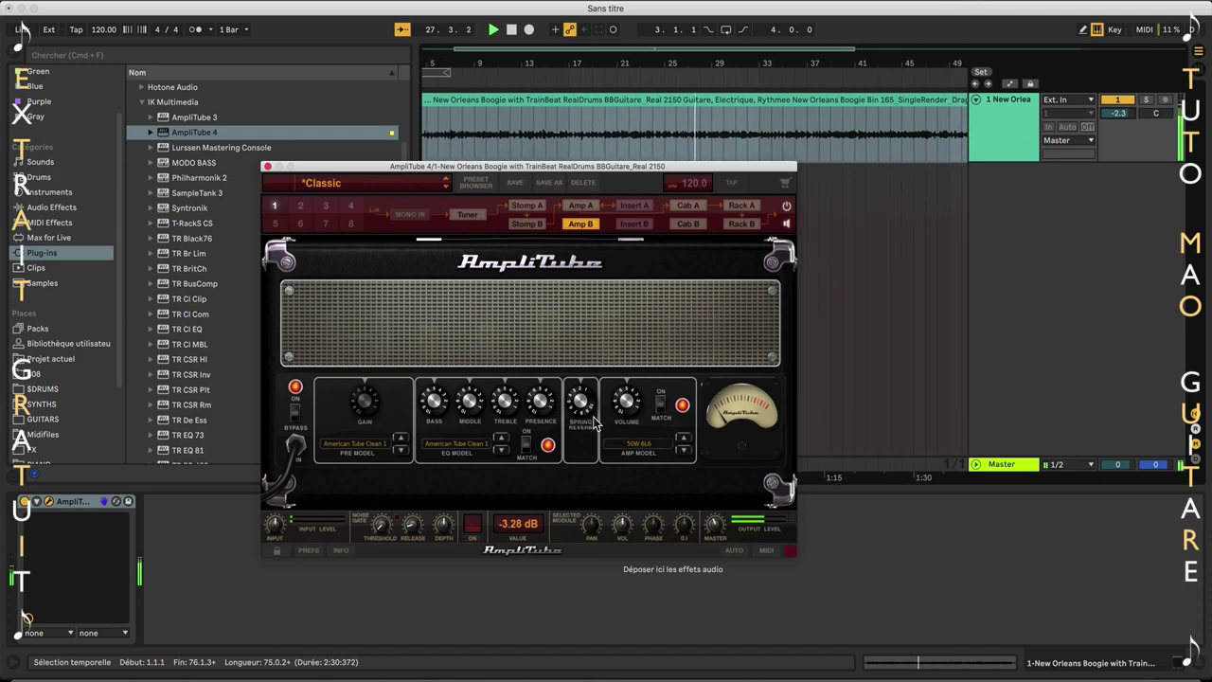
drag(585, 413, 552, 390)
click(626, 402)
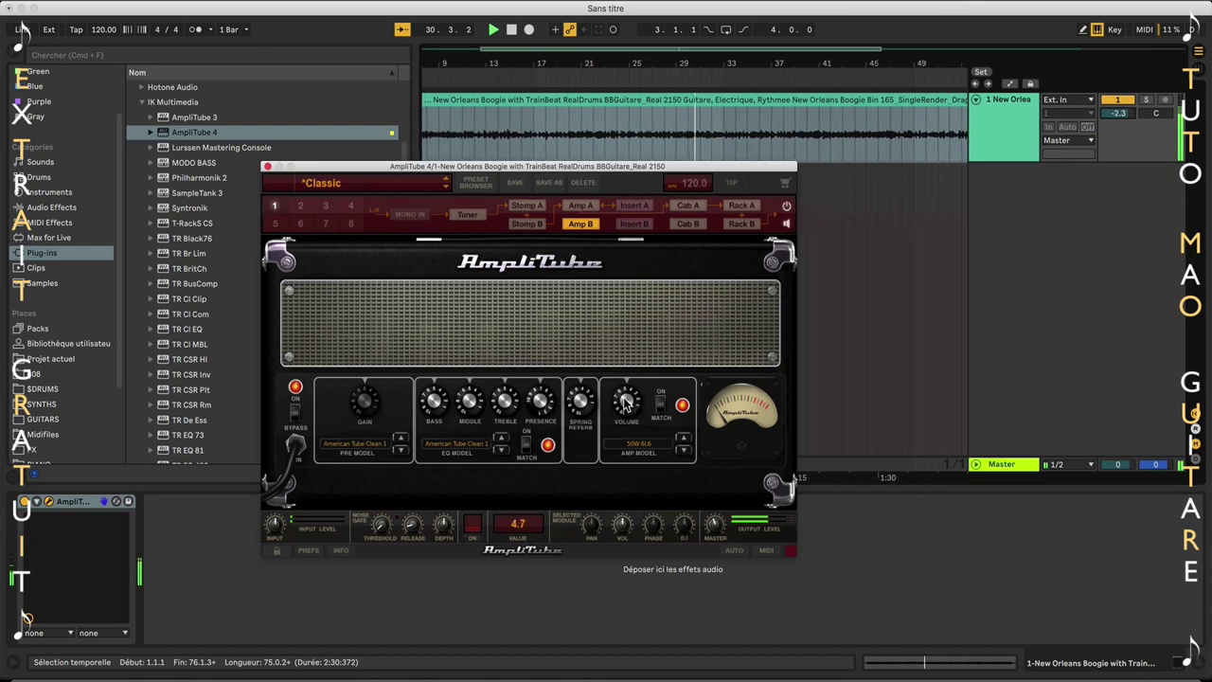
click(581, 206)
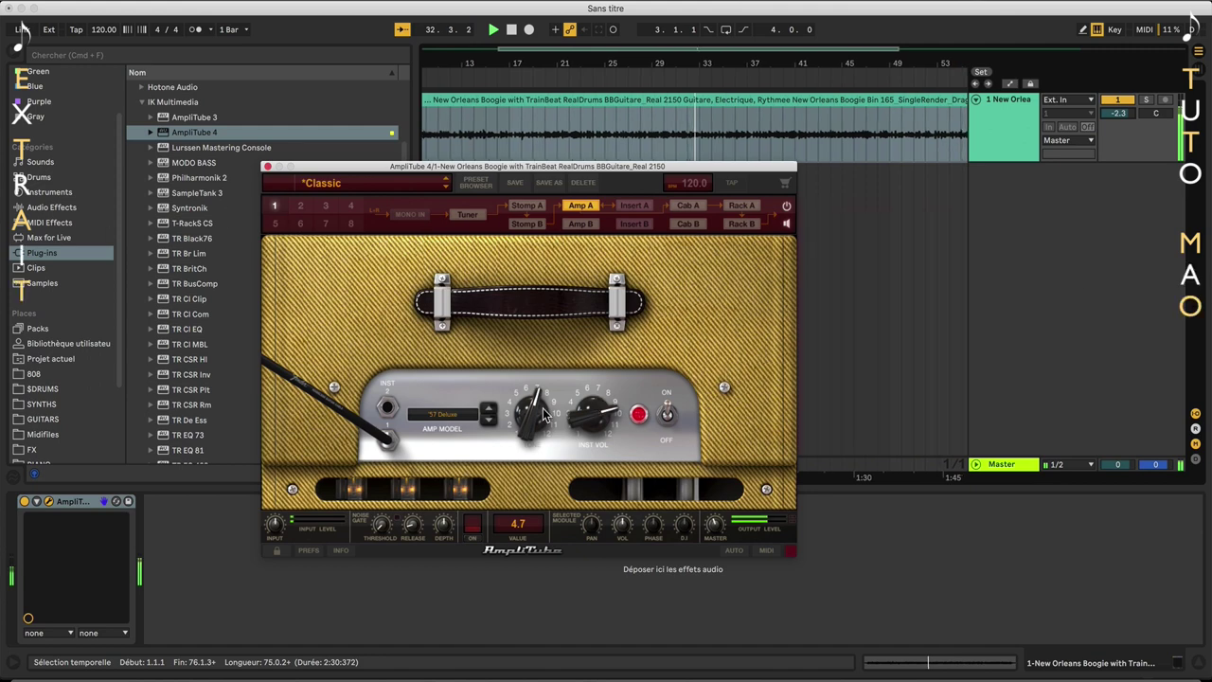
scroll(533, 407, up, 10)
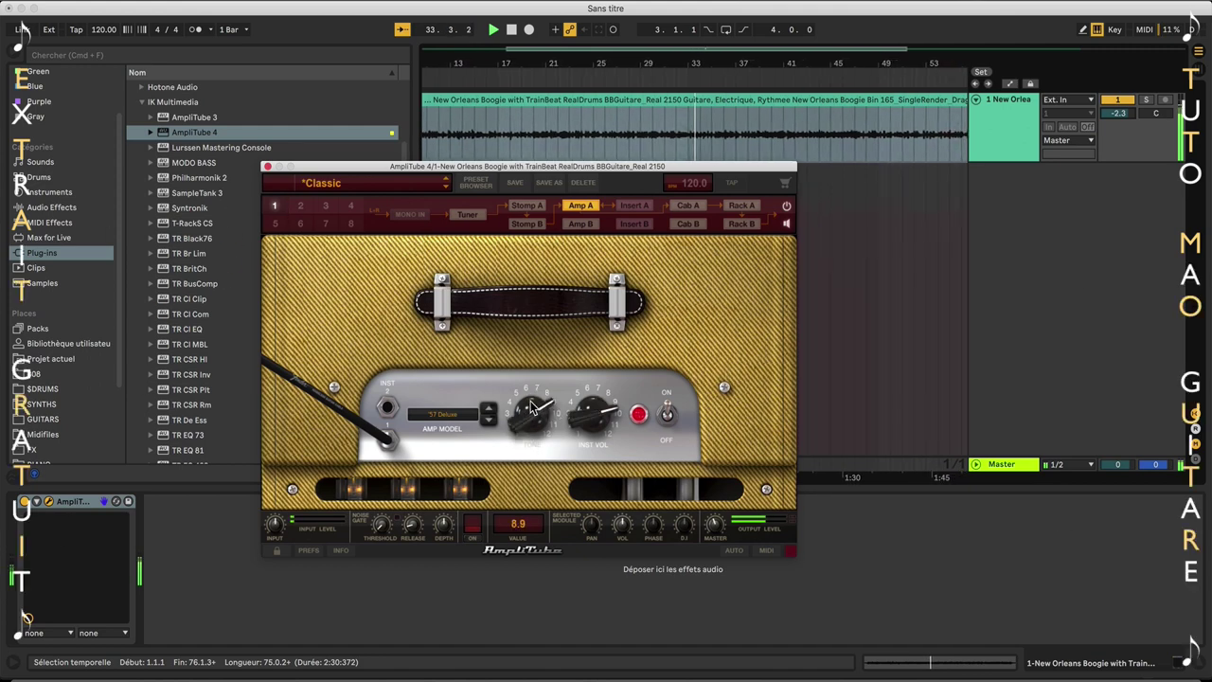
Set the Stomp A Tape Echo's time to 297 ms and readjust its volume.
click(528, 207)
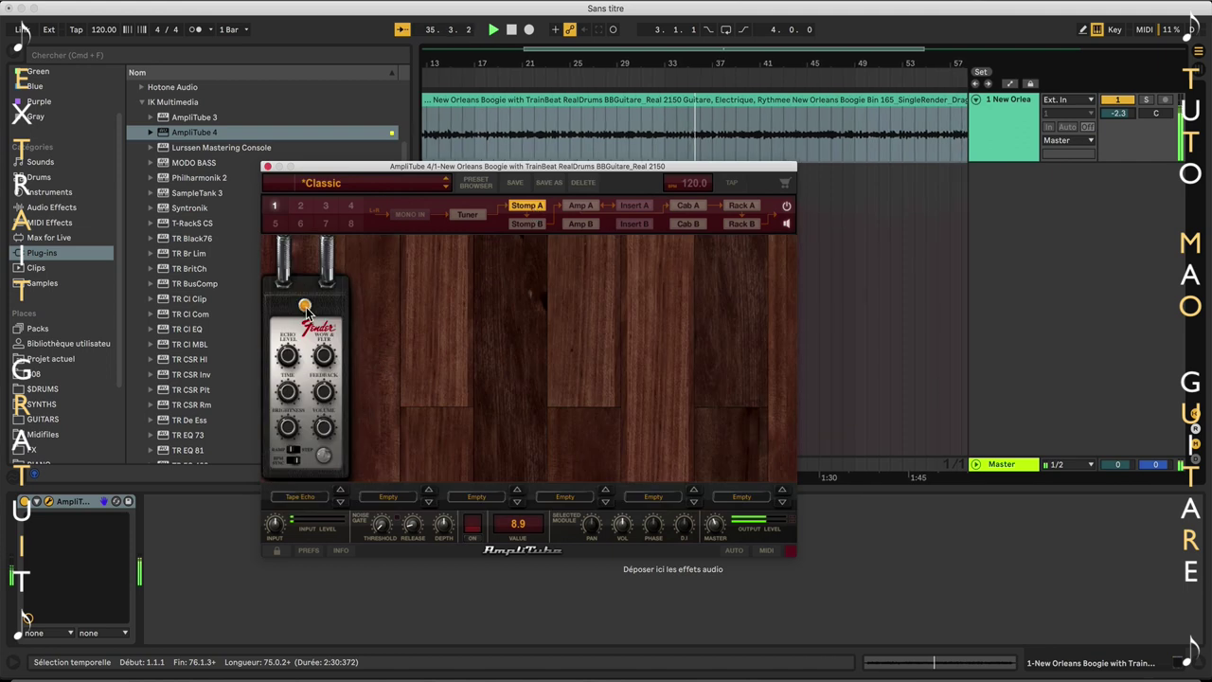
click(322, 458)
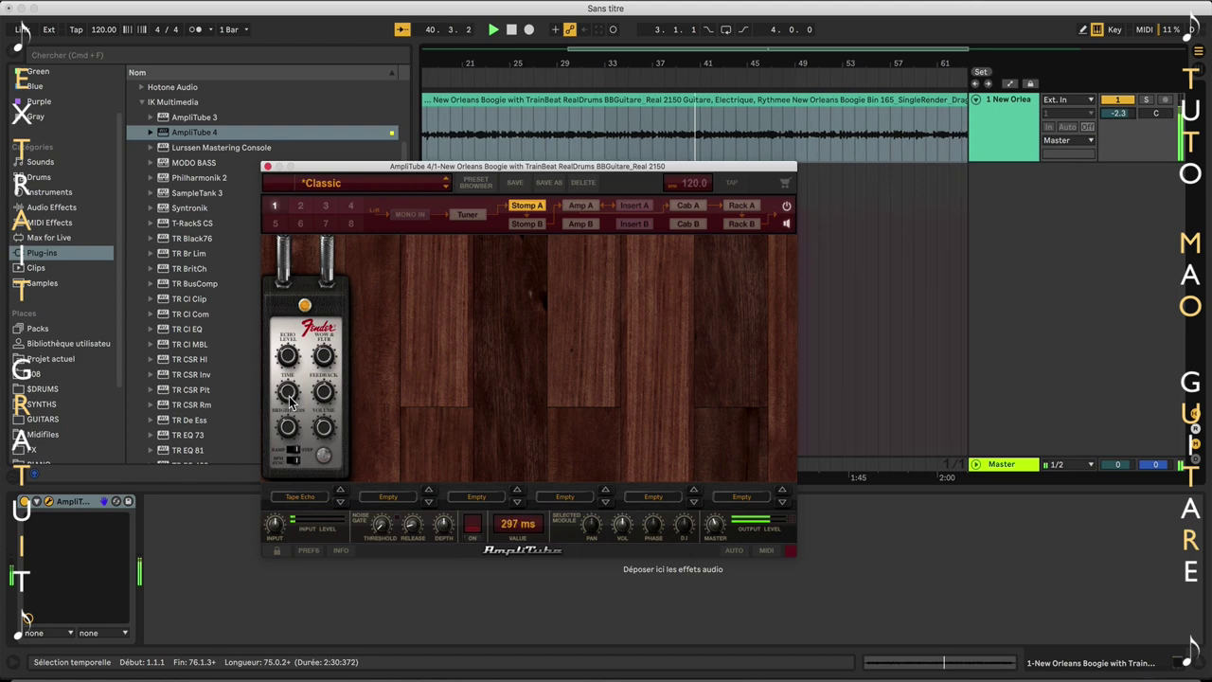
drag(325, 422, 327, 428)
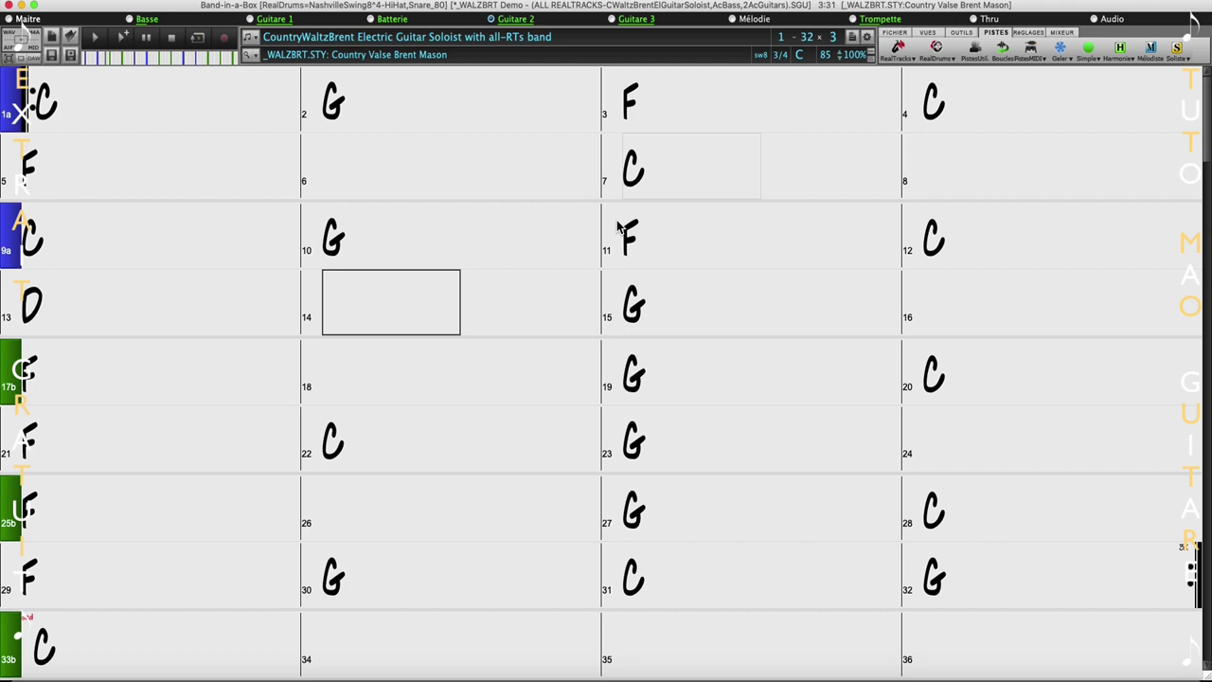
In Band-in-a-Box, play the country waltz song and raise the Trompette track's volume to 122 in the mixer.
click(95, 37)
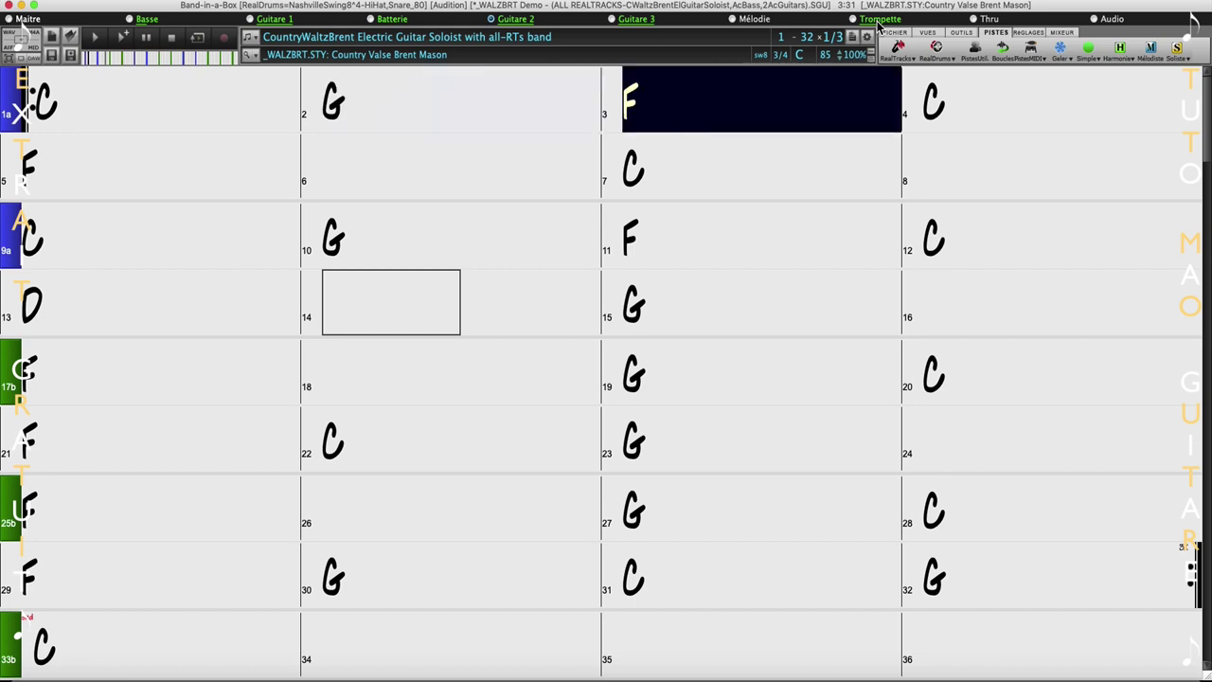
click(1059, 34)
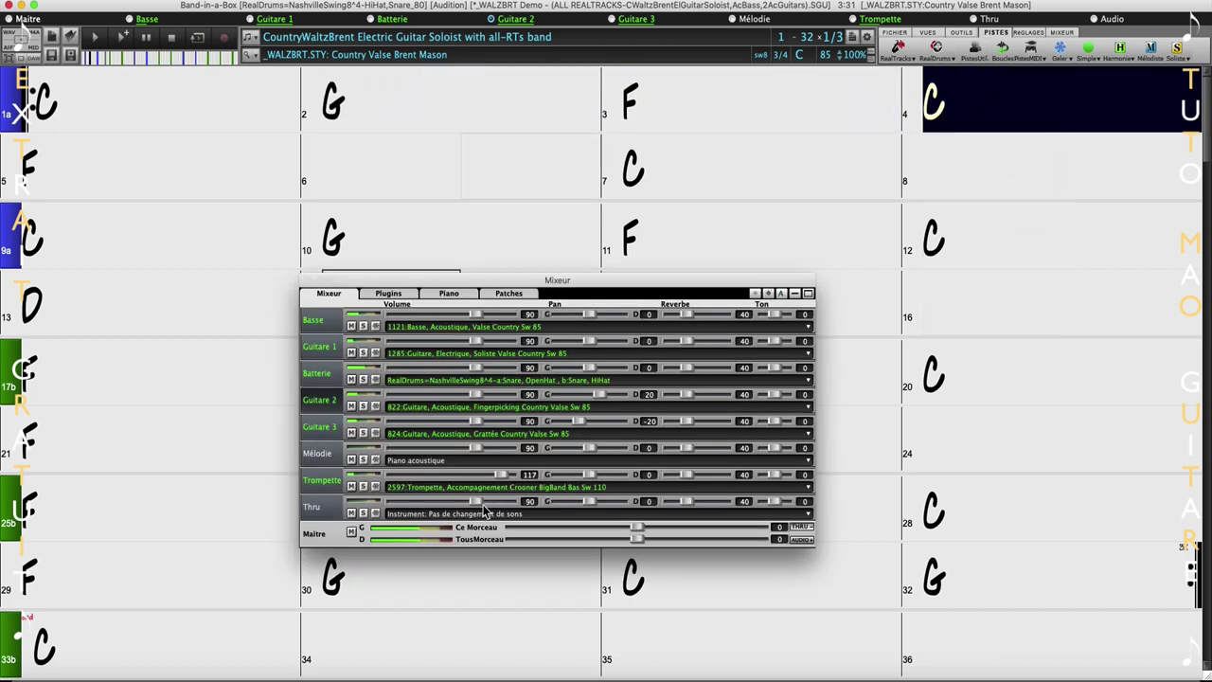
drag(498, 476, 504, 478)
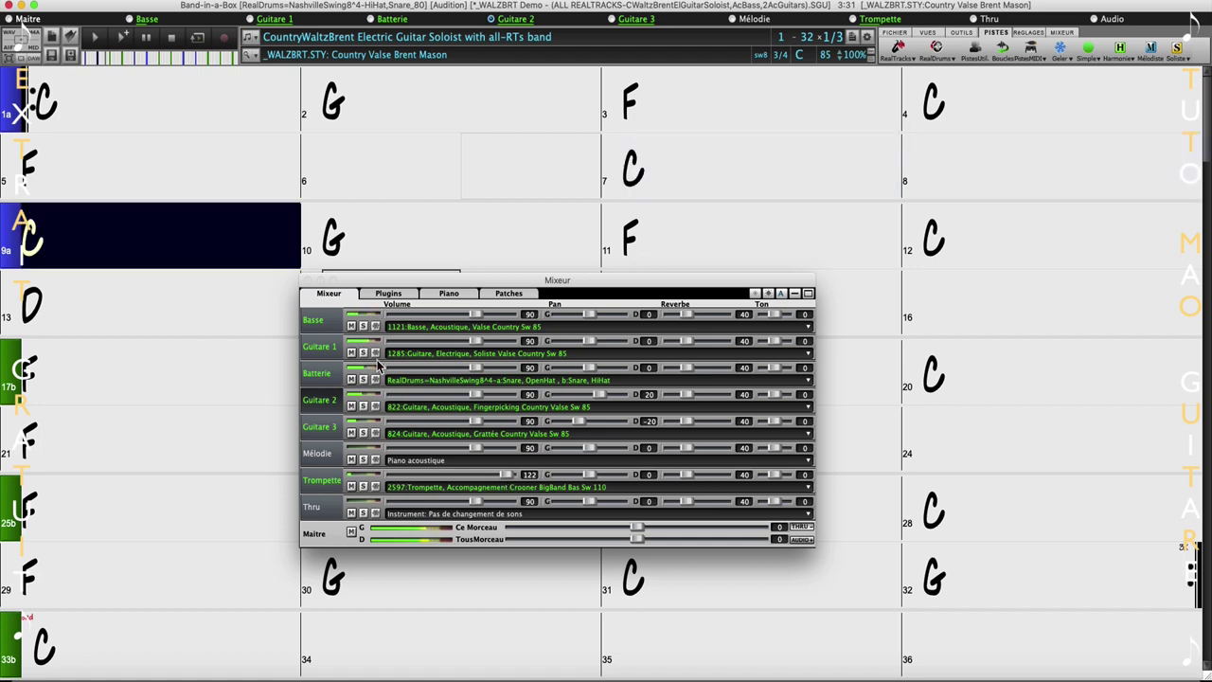
click(307, 280)
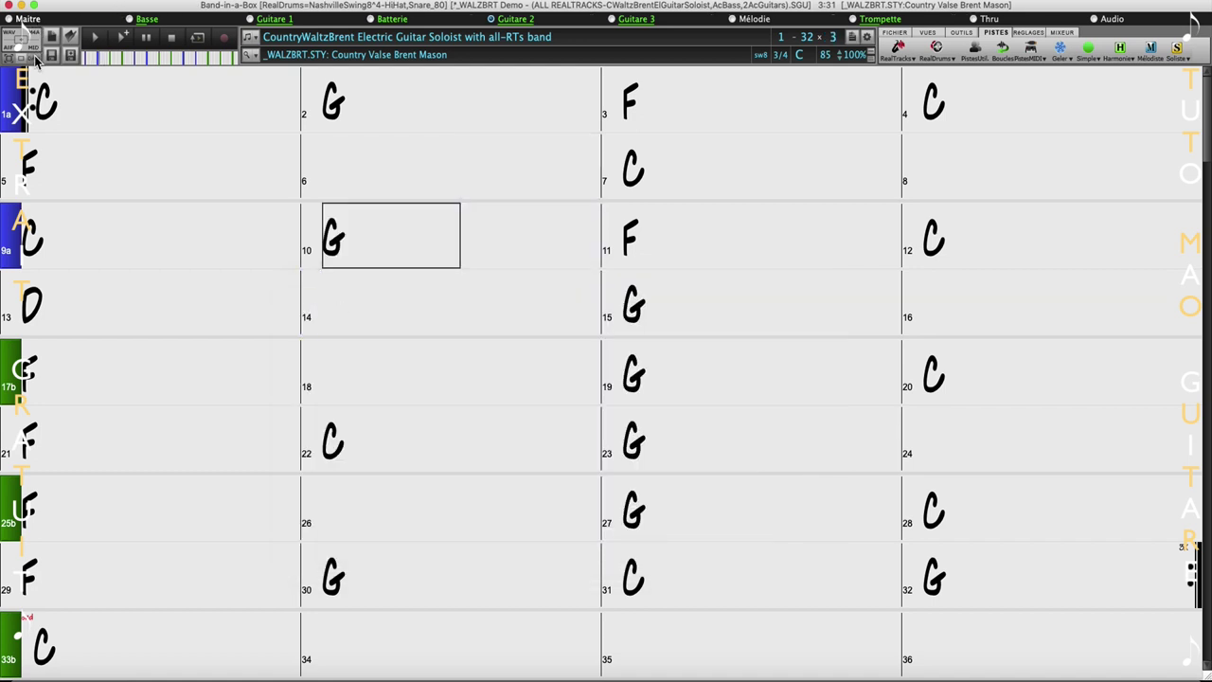
Export the Batterie track as an AIFF audio file into the RealTracks Loops folder.
click(35, 5)
drag(669, 113, 770, 174)
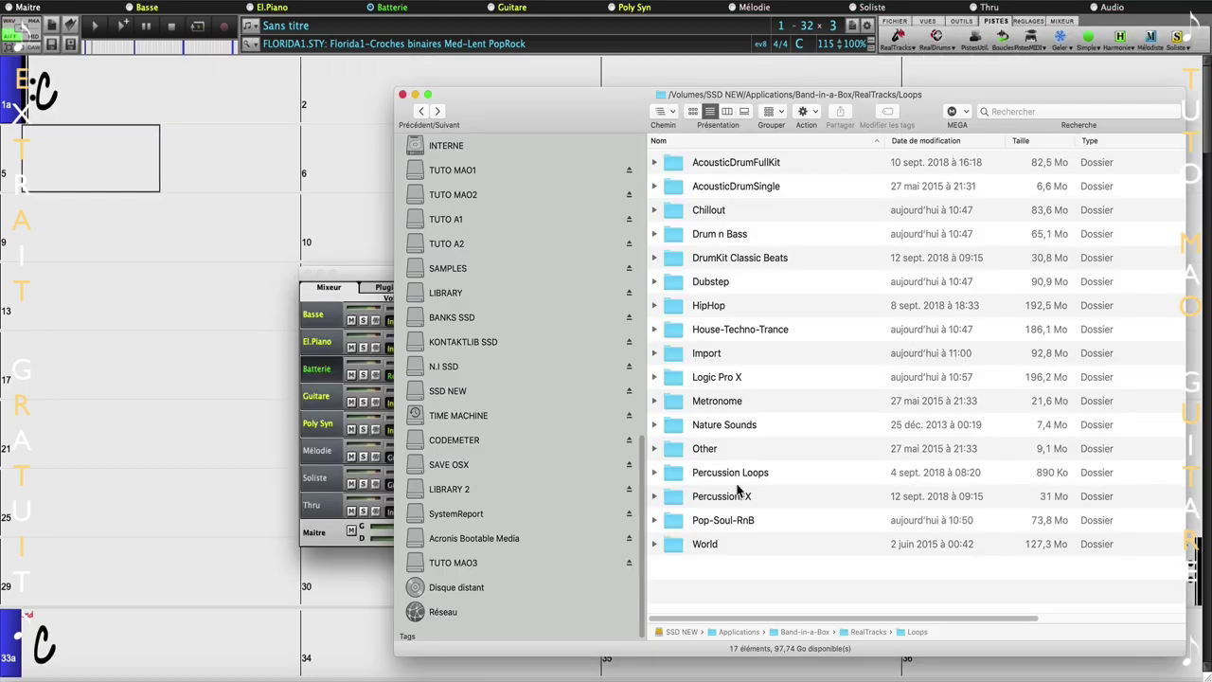
drag(13, 42, 708, 587)
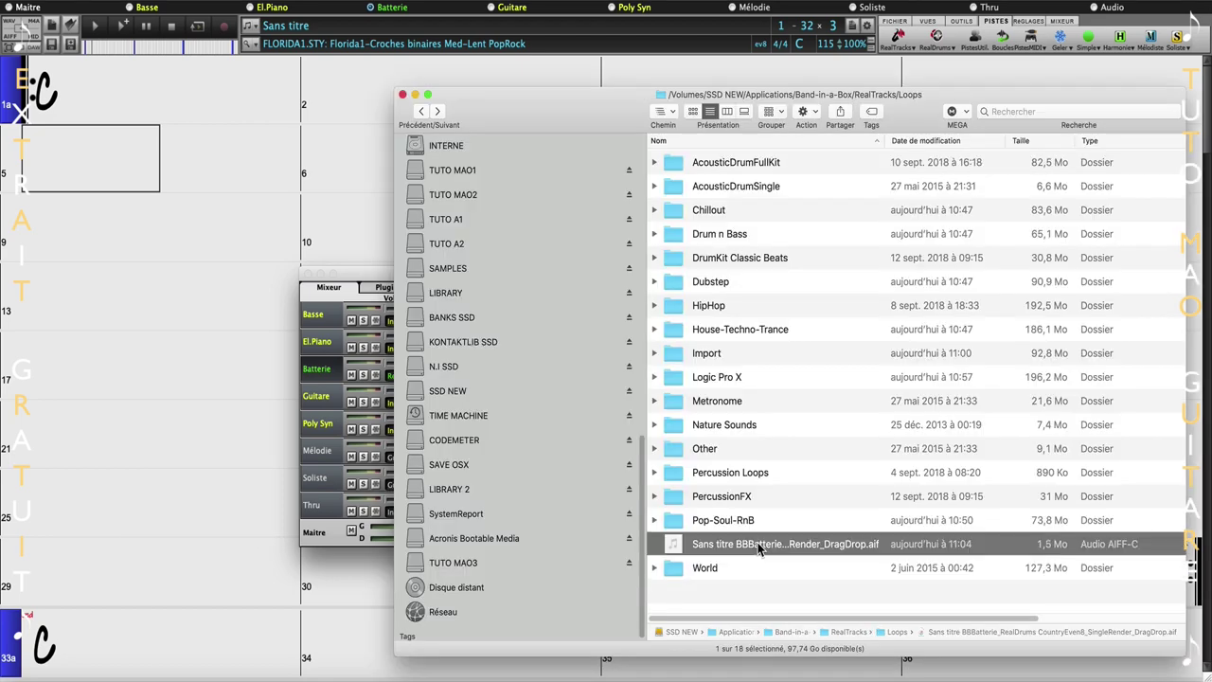
Rename the exported drum audio file as Funk Drums Loop.aif.
right_click(757, 547)
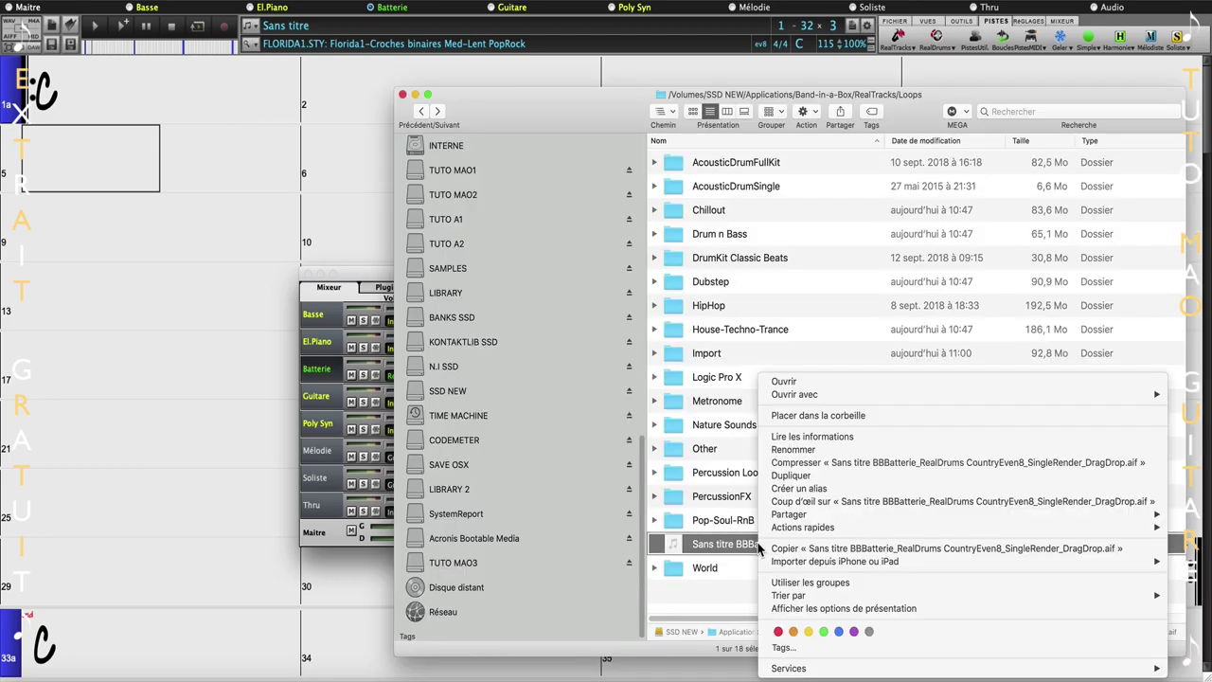
click(815, 451)
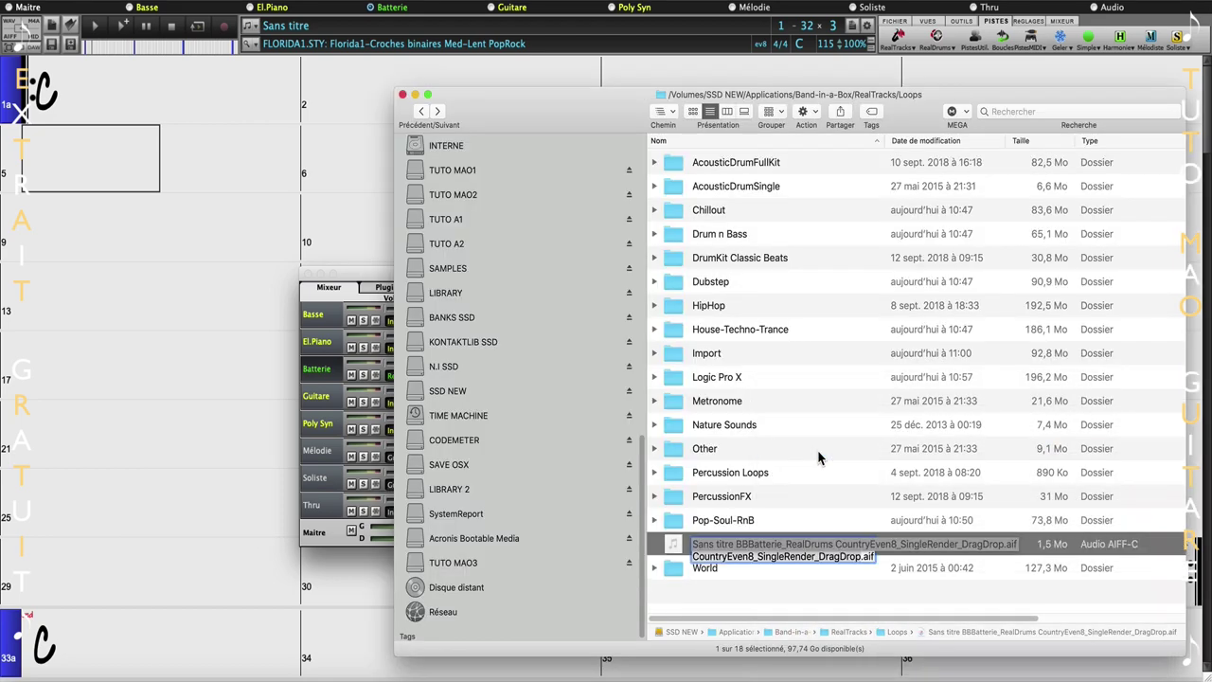
text(Funk D)
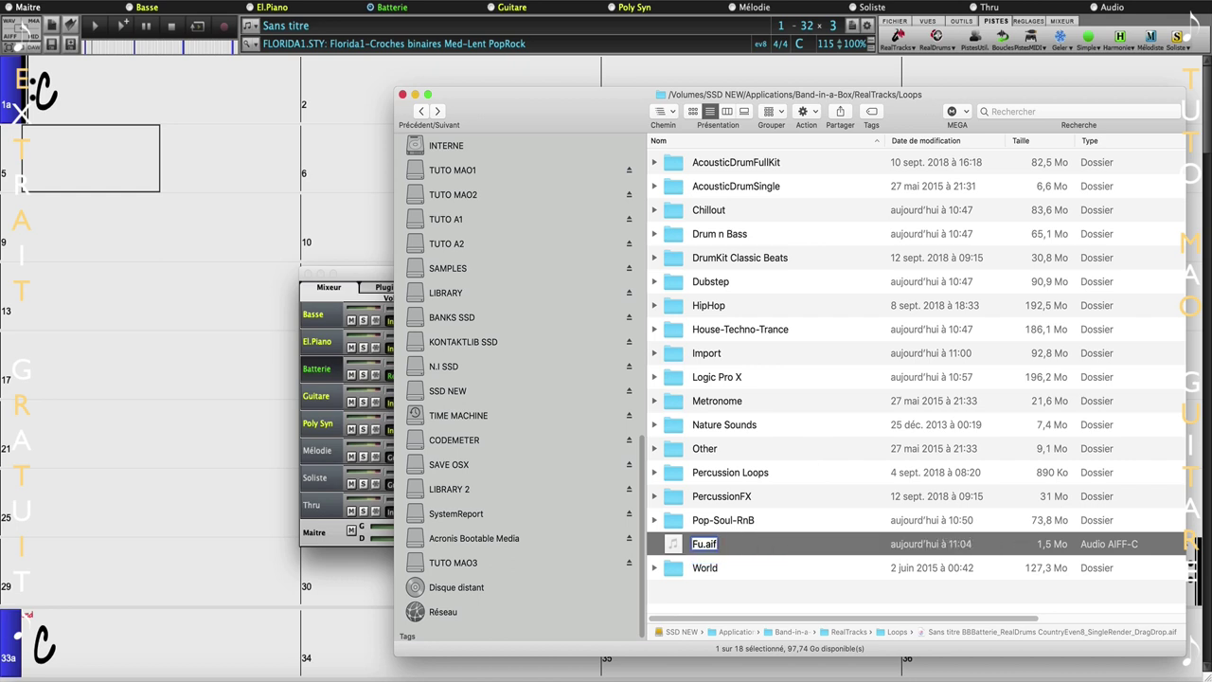
text(rums Loop)
key(Return)
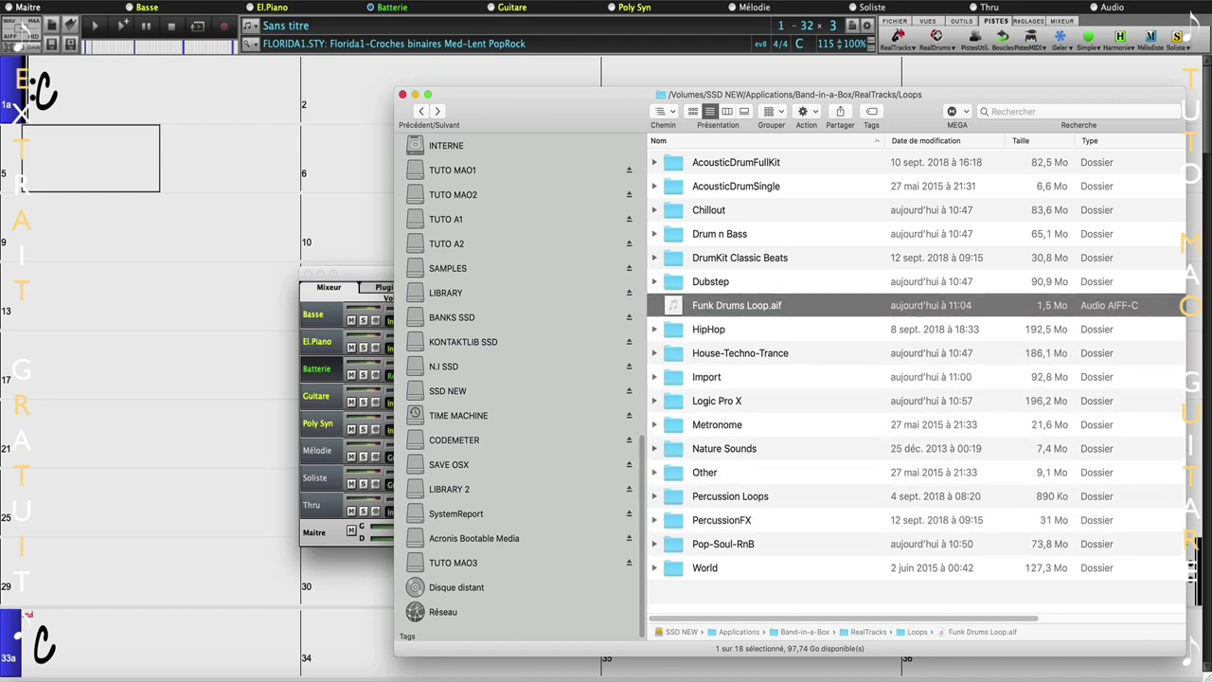
Open the loop selection for the Batterie track and filter the loops by Funk Drums.
click(388, 8)
click(389, 7)
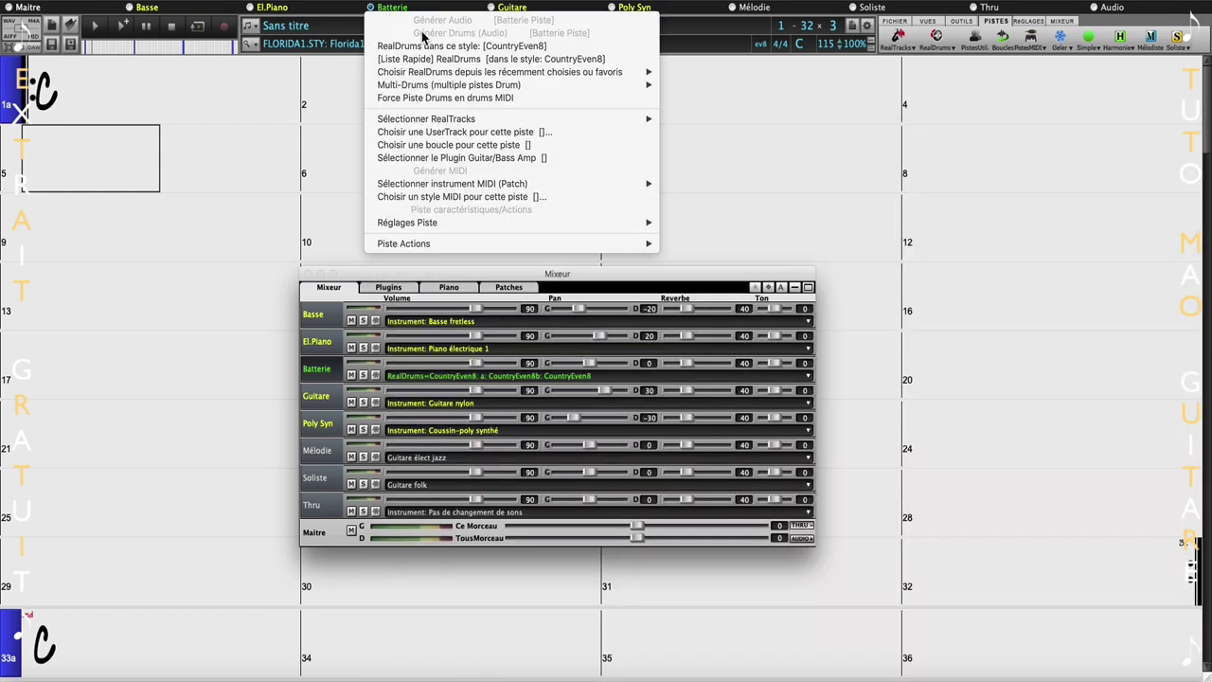
click(468, 144)
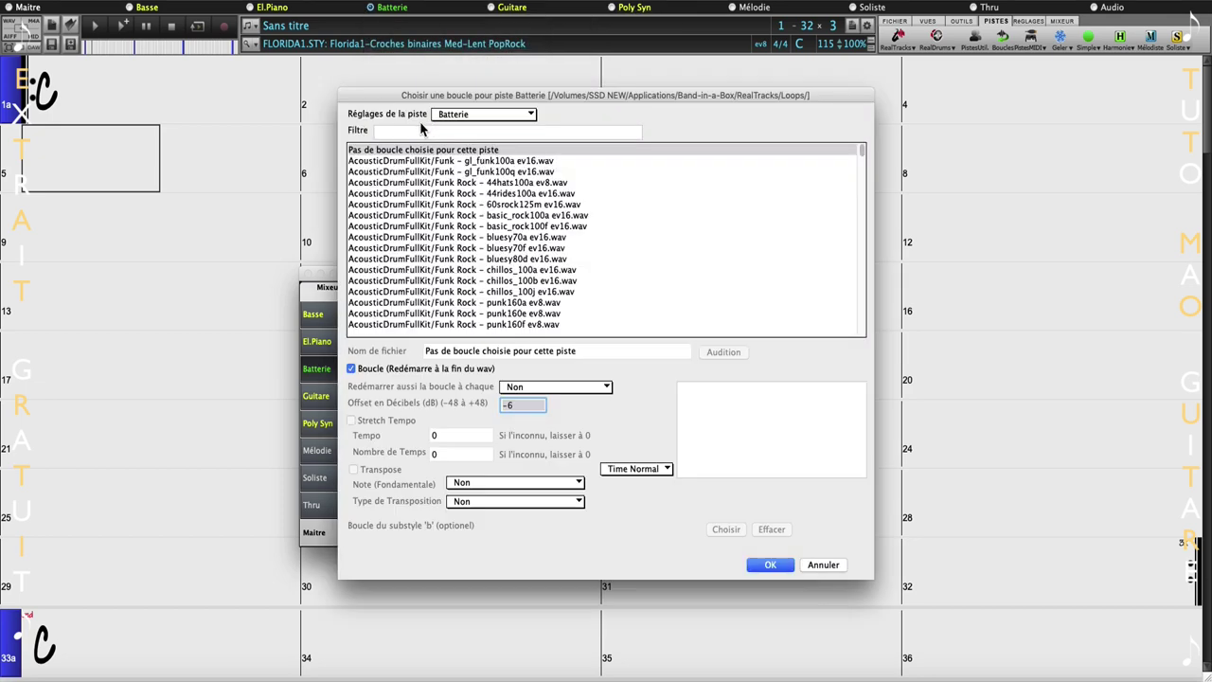
click(411, 132)
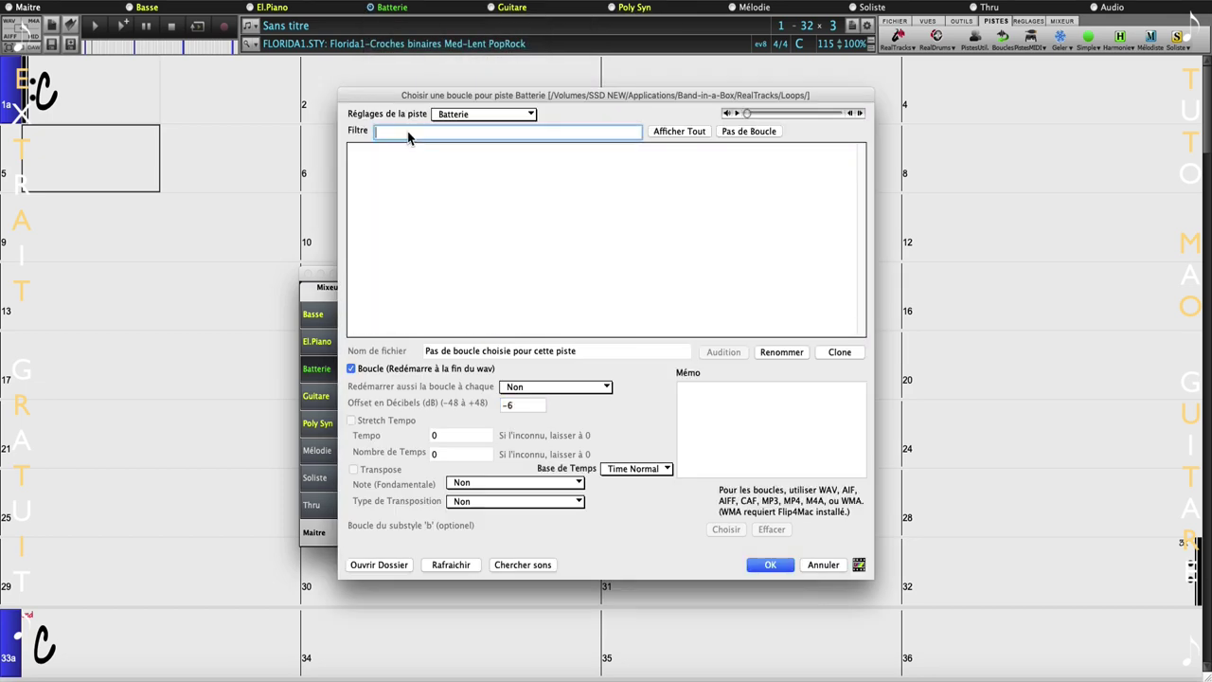
text(Funk)
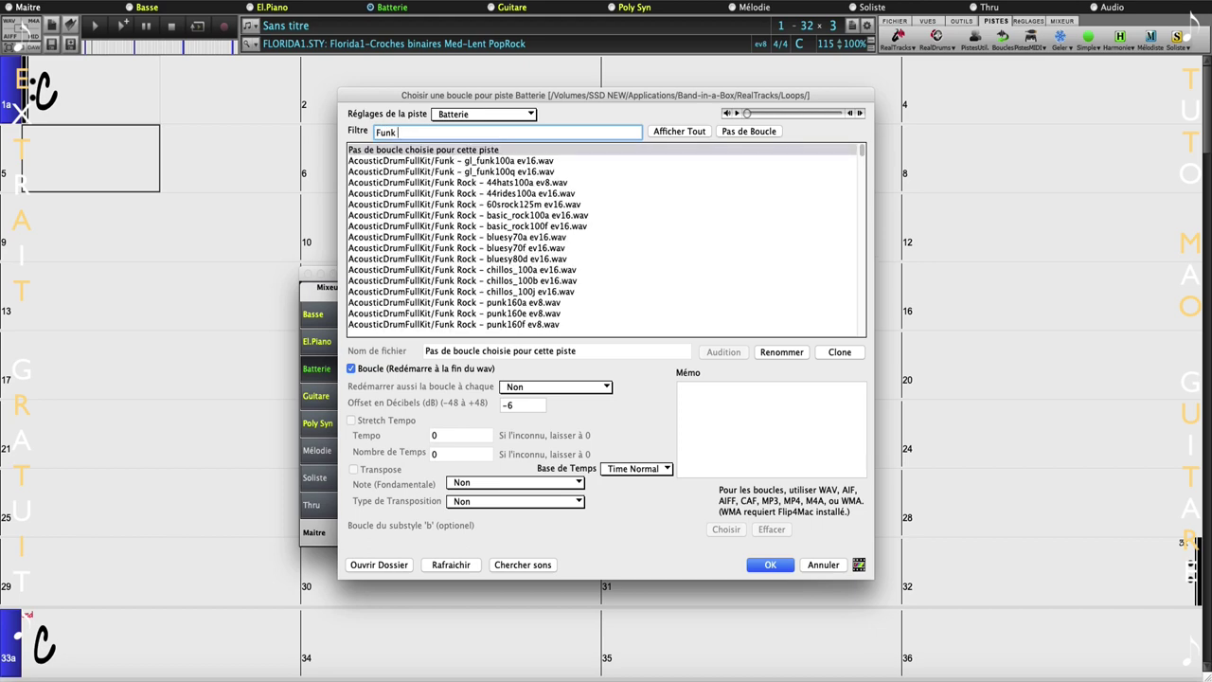
text( Drums)
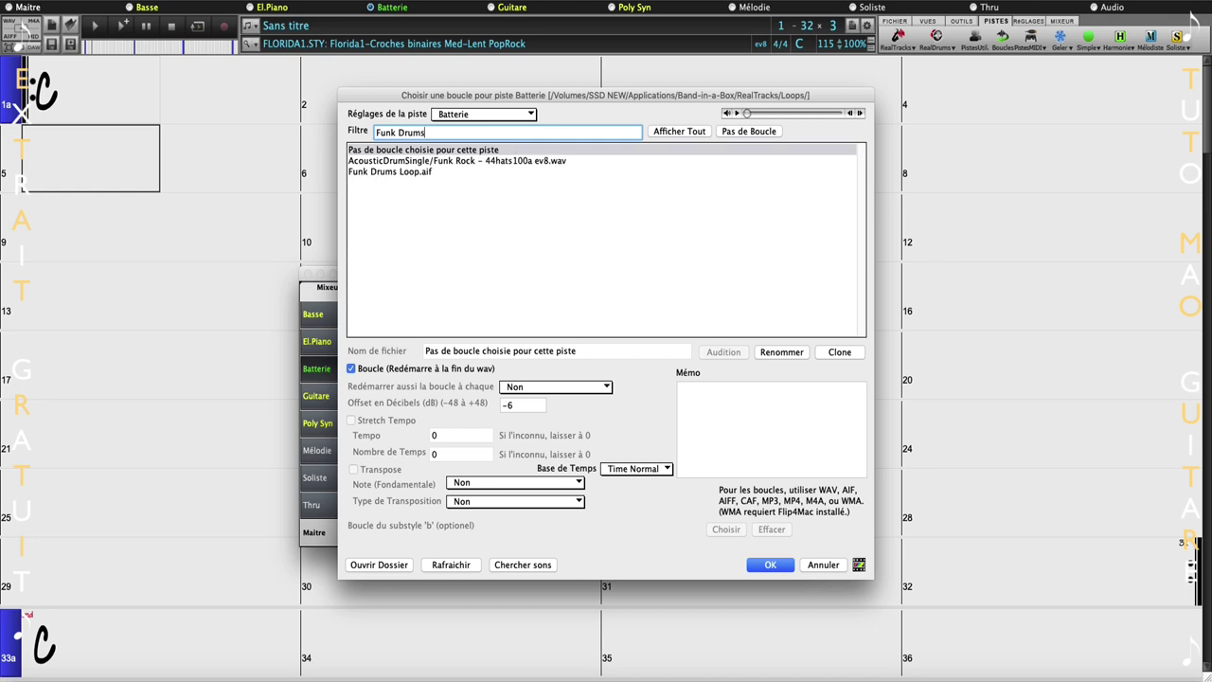
Select Funk Drums Loop.aif as the Batterie track's loop.
click(405, 171)
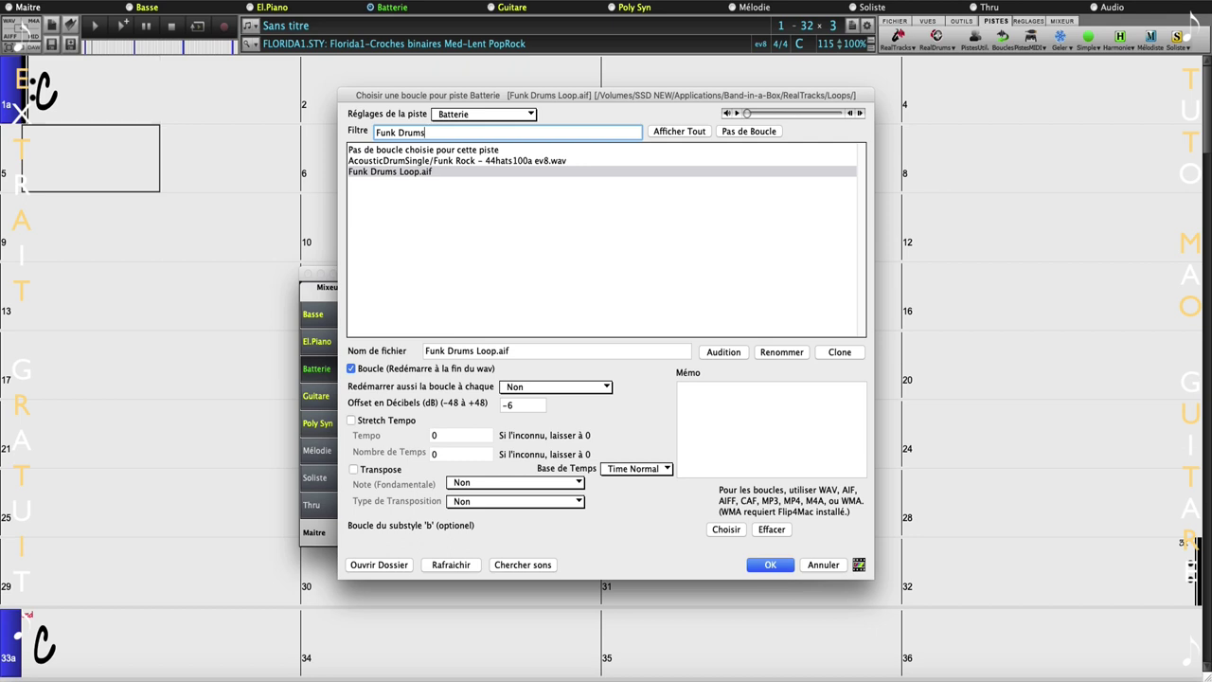
key(Return)
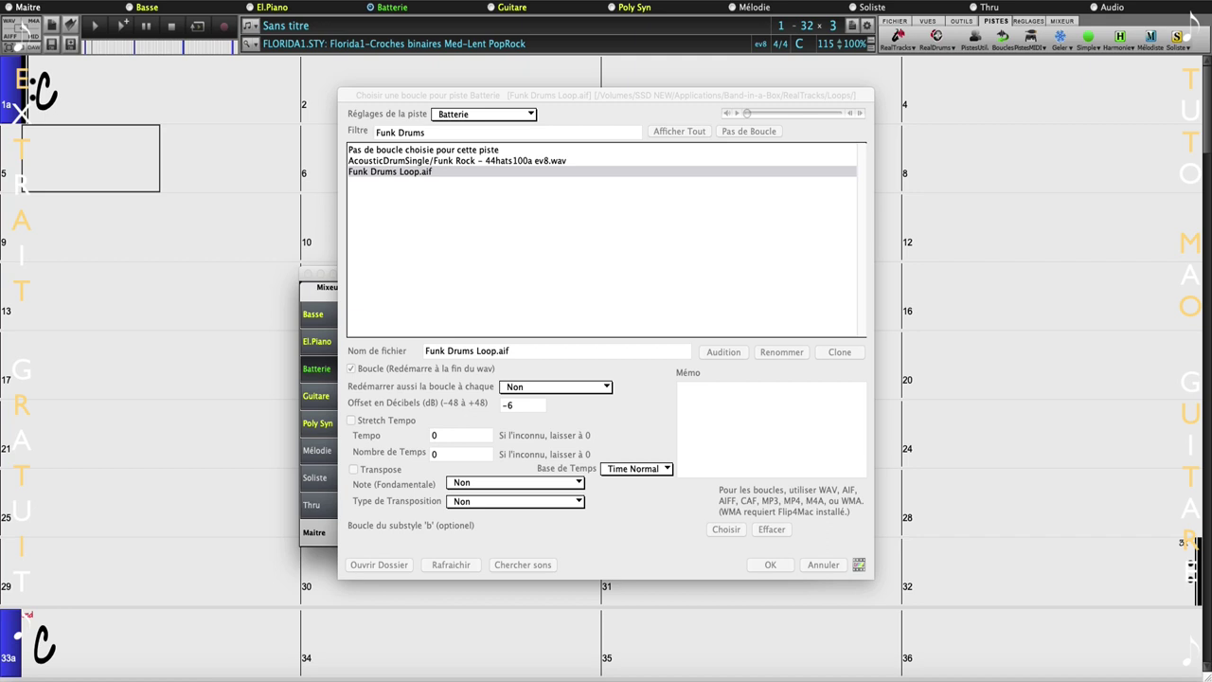
click(398, 175)
click(386, 178)
click(480, 258)
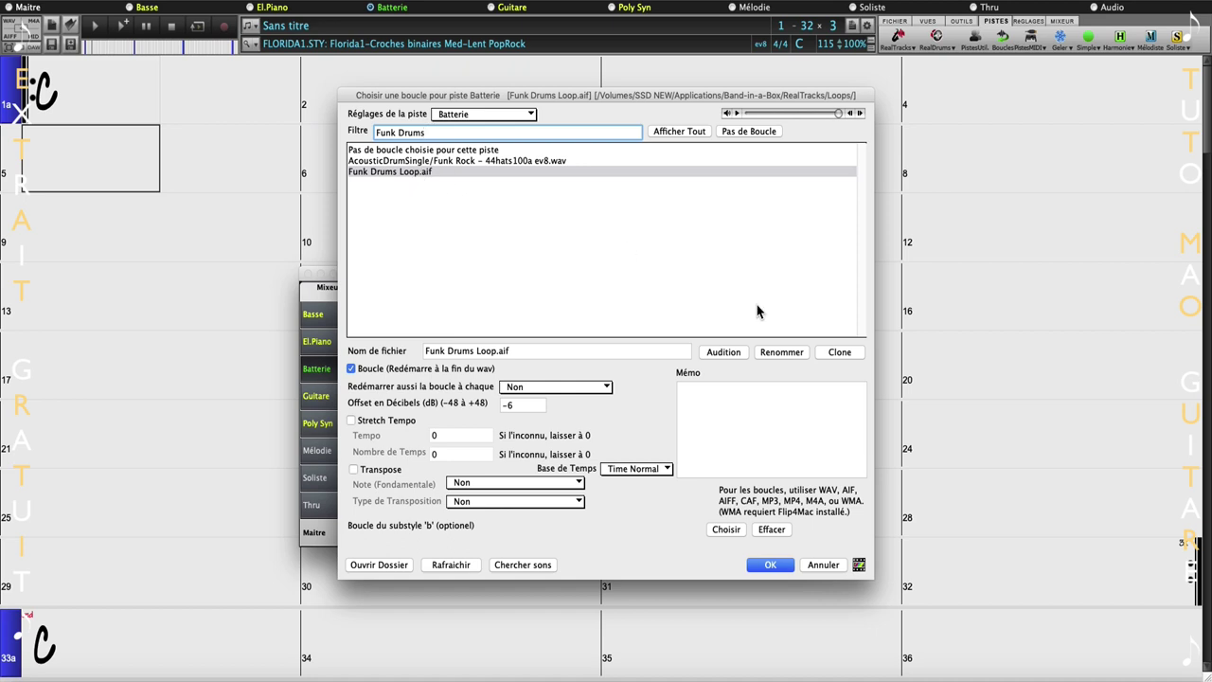
Clone the selected loop as Funk Drums Loop 1.aif and select the copy for the Batterie track.
click(840, 353)
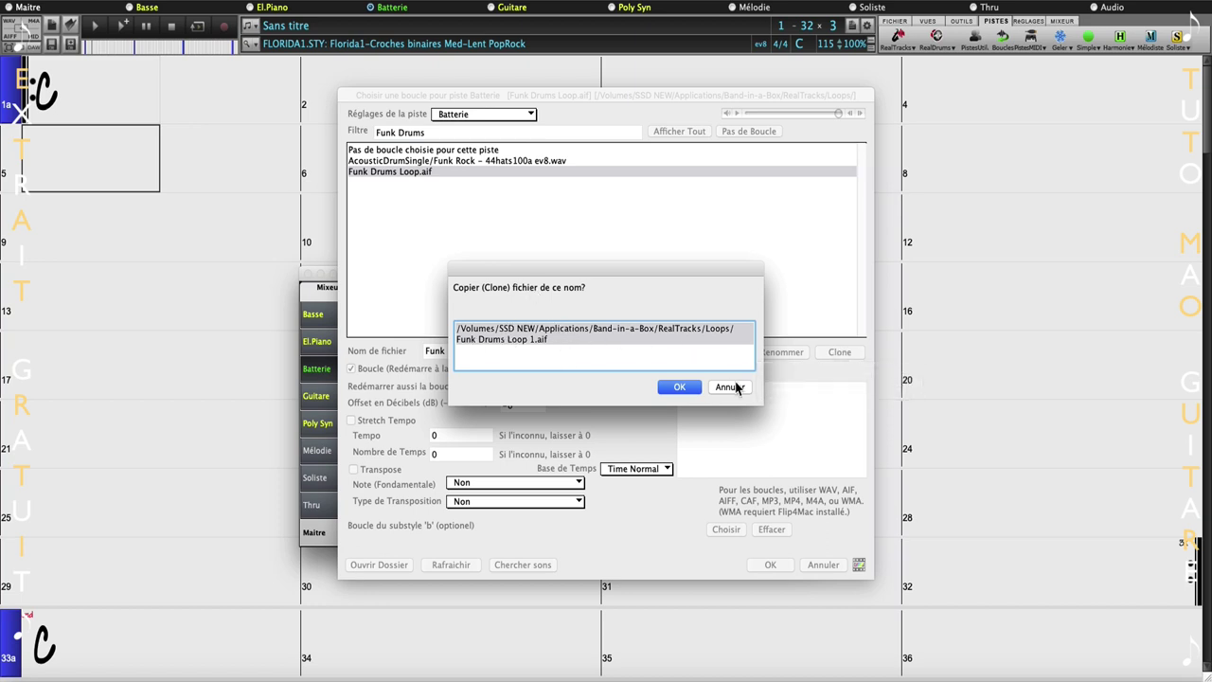
click(686, 387)
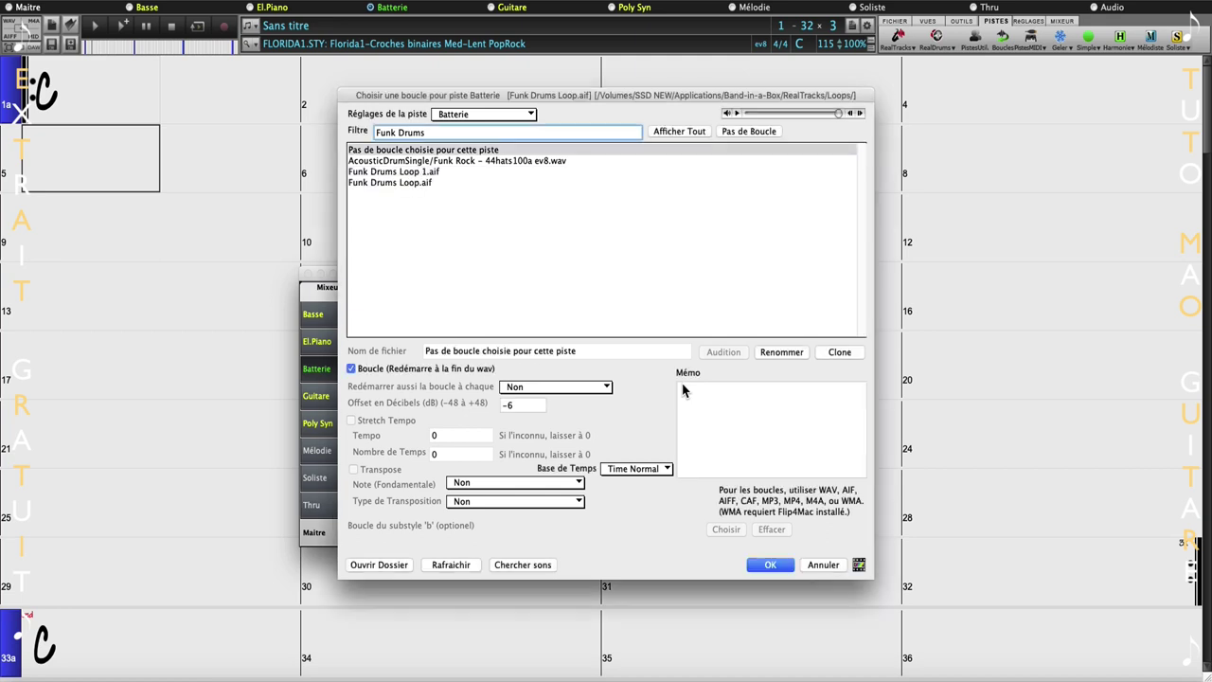
click(425, 173)
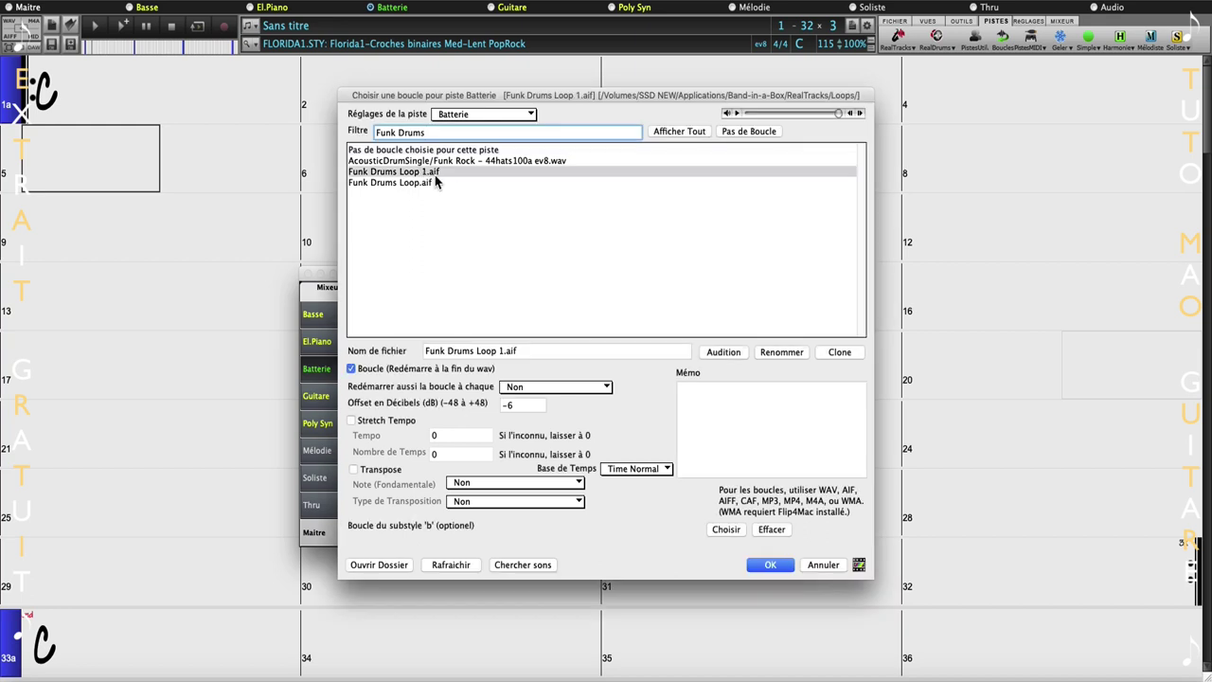
Assign 12-TRA-BEAT.wav from the Import loops folder as the Batterie track's substyle b loop and apply the loop settings.
click(727, 530)
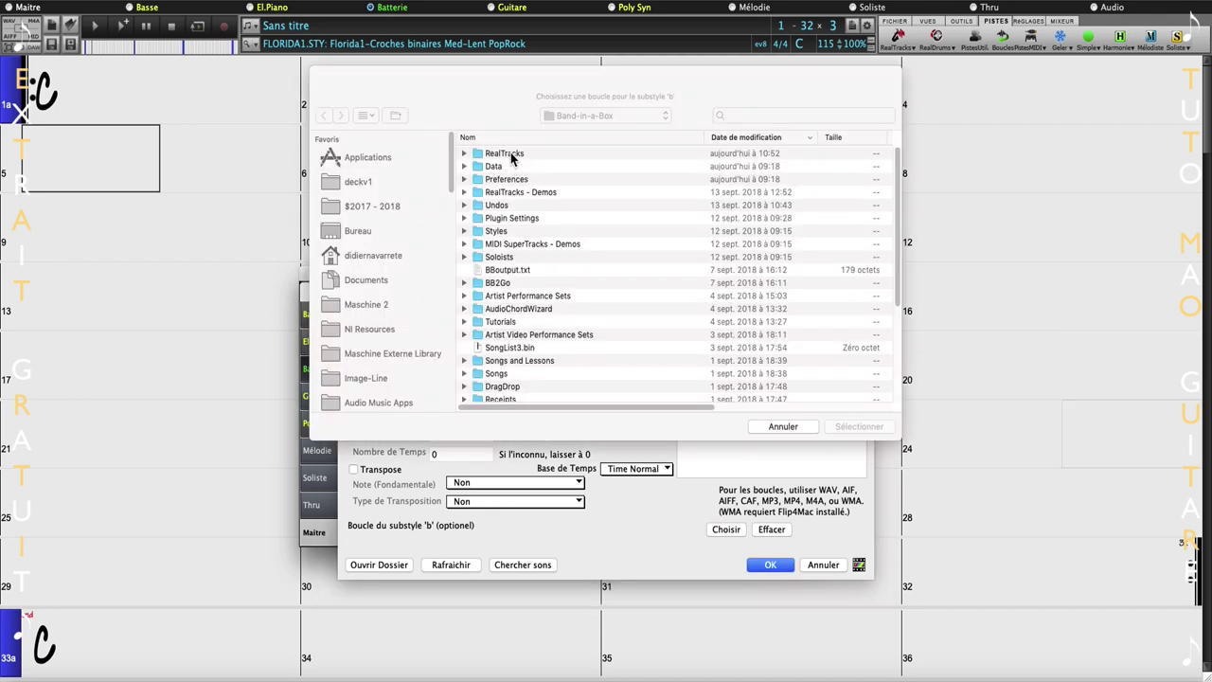
double_click(512, 155)
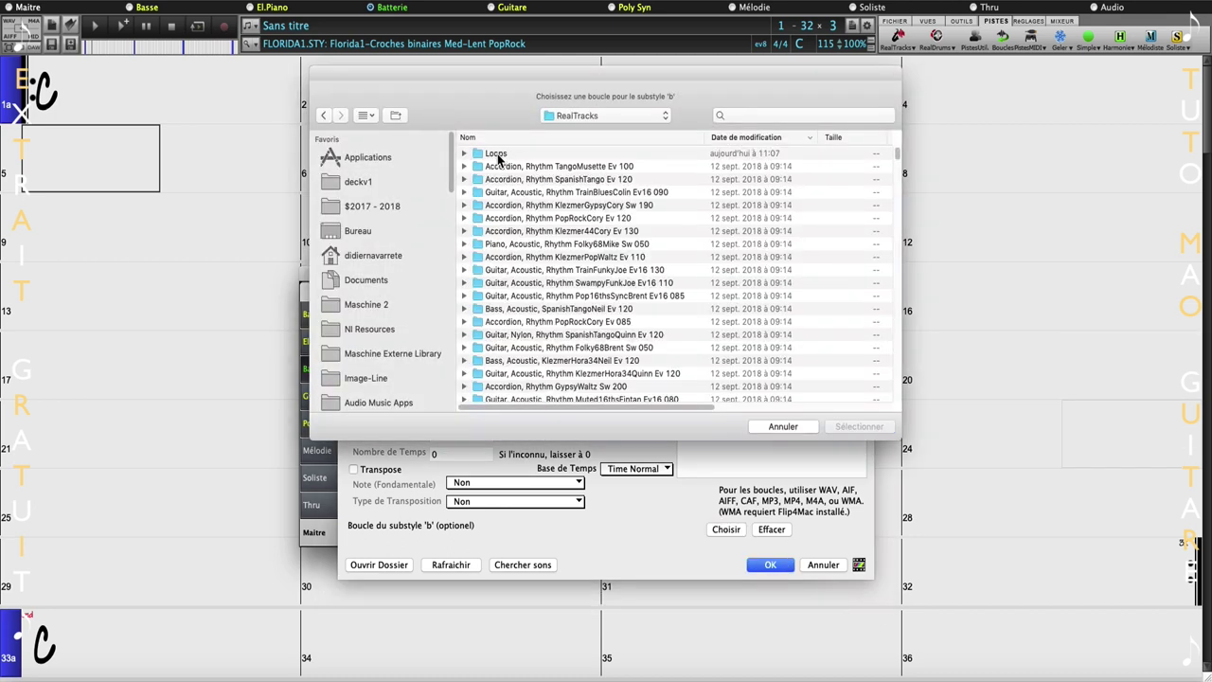
click(498, 156)
double_click(498, 155)
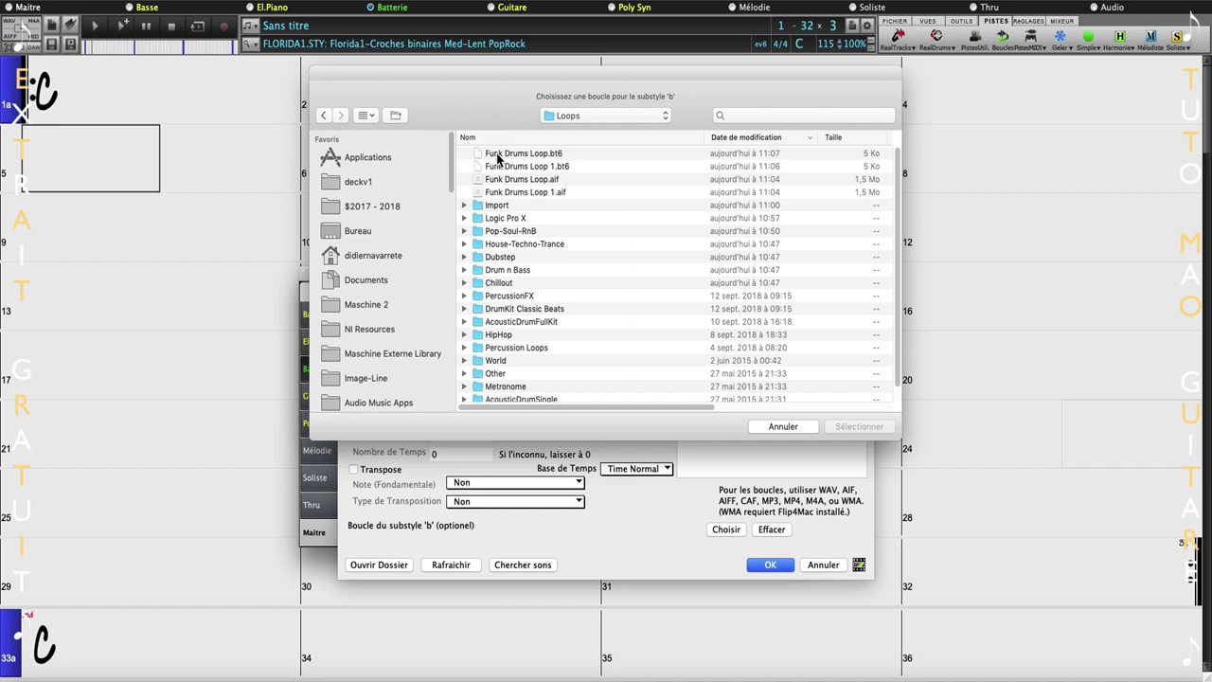
click(498, 205)
double_click(498, 204)
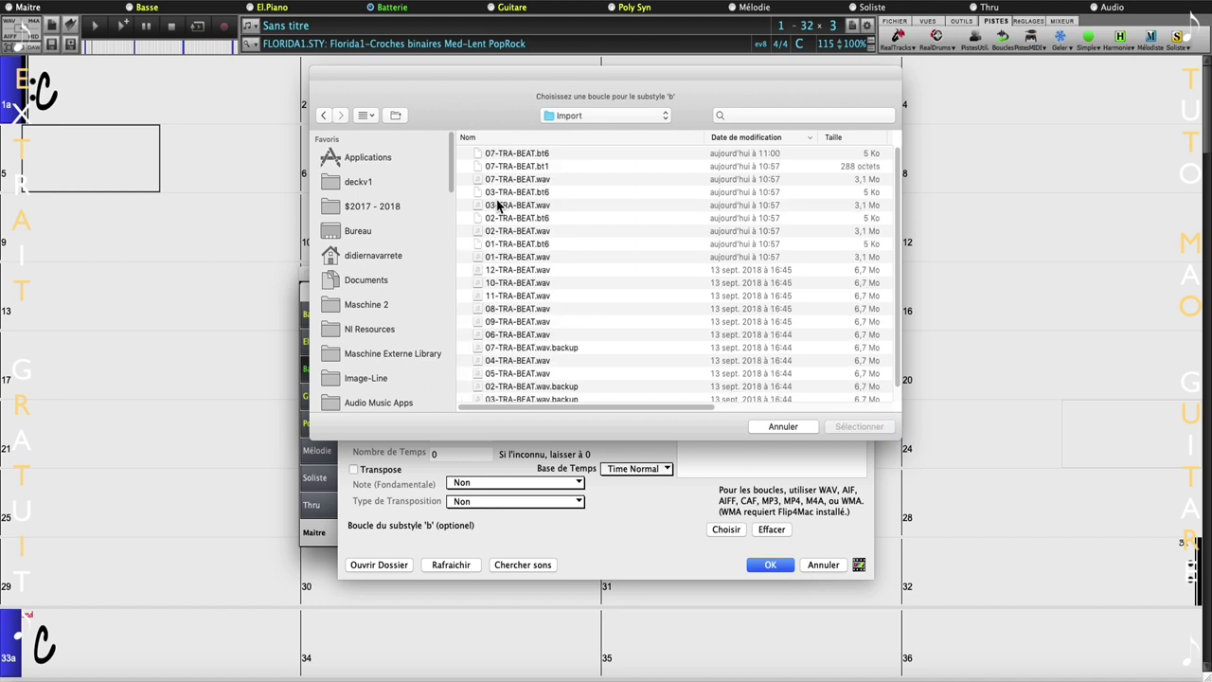
scroll(585, 331, down, 1)
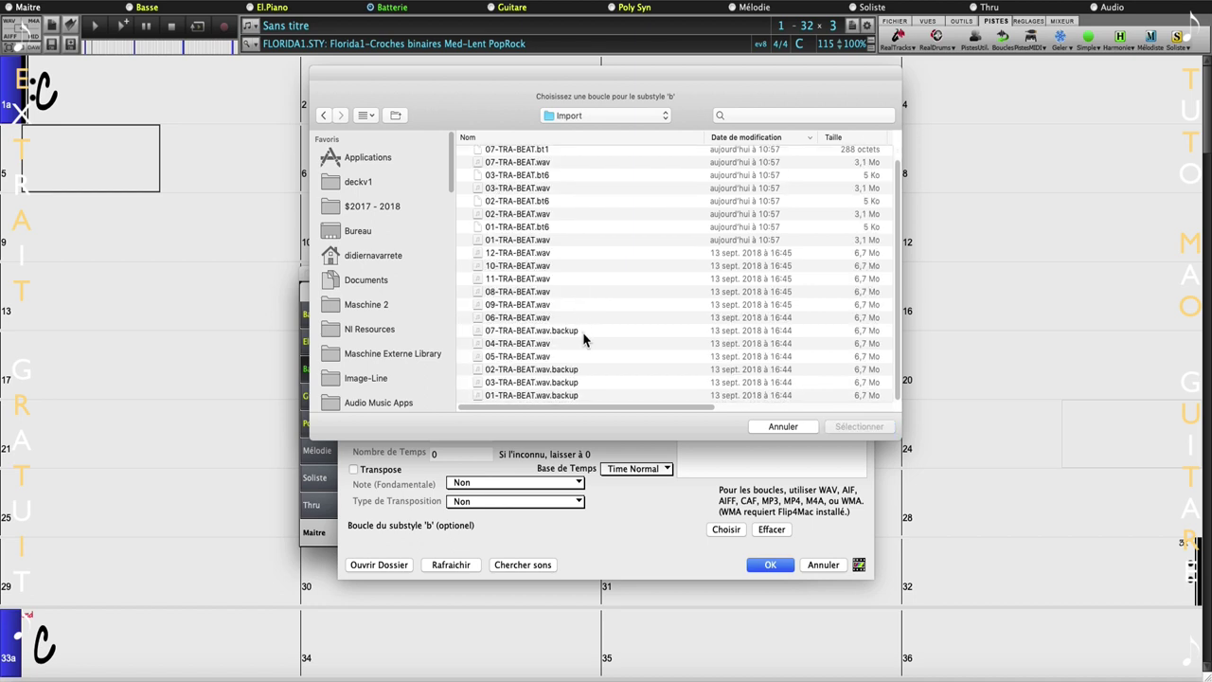
click(523, 254)
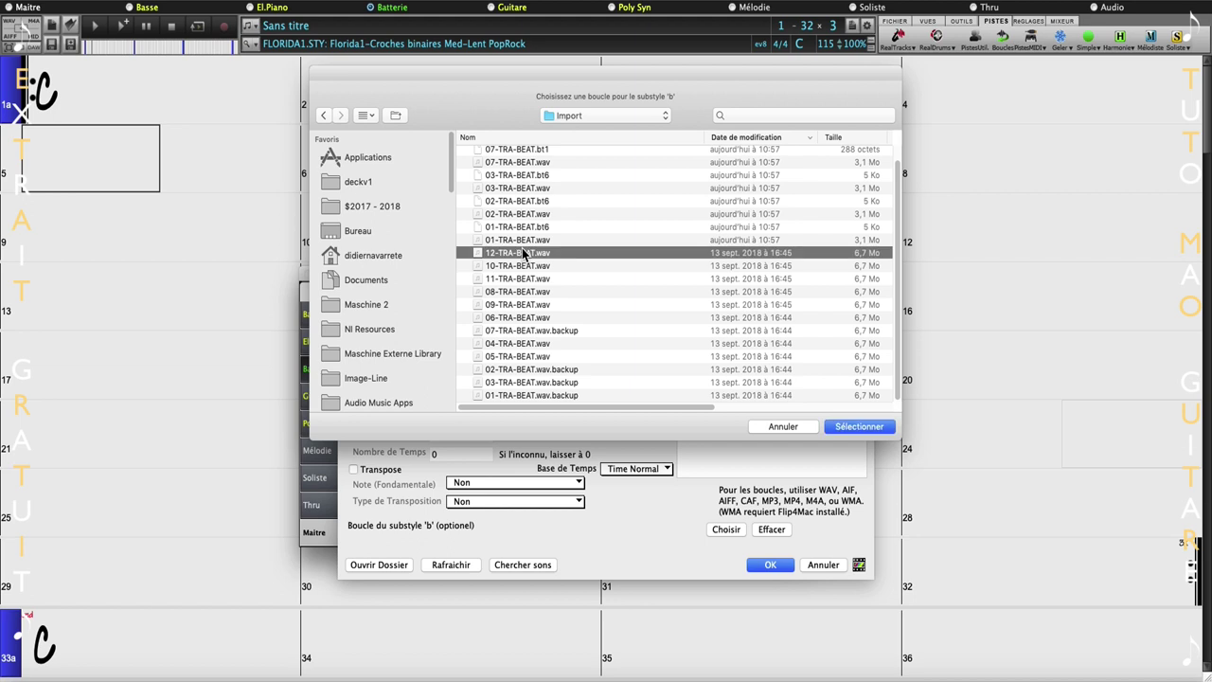
click(871, 427)
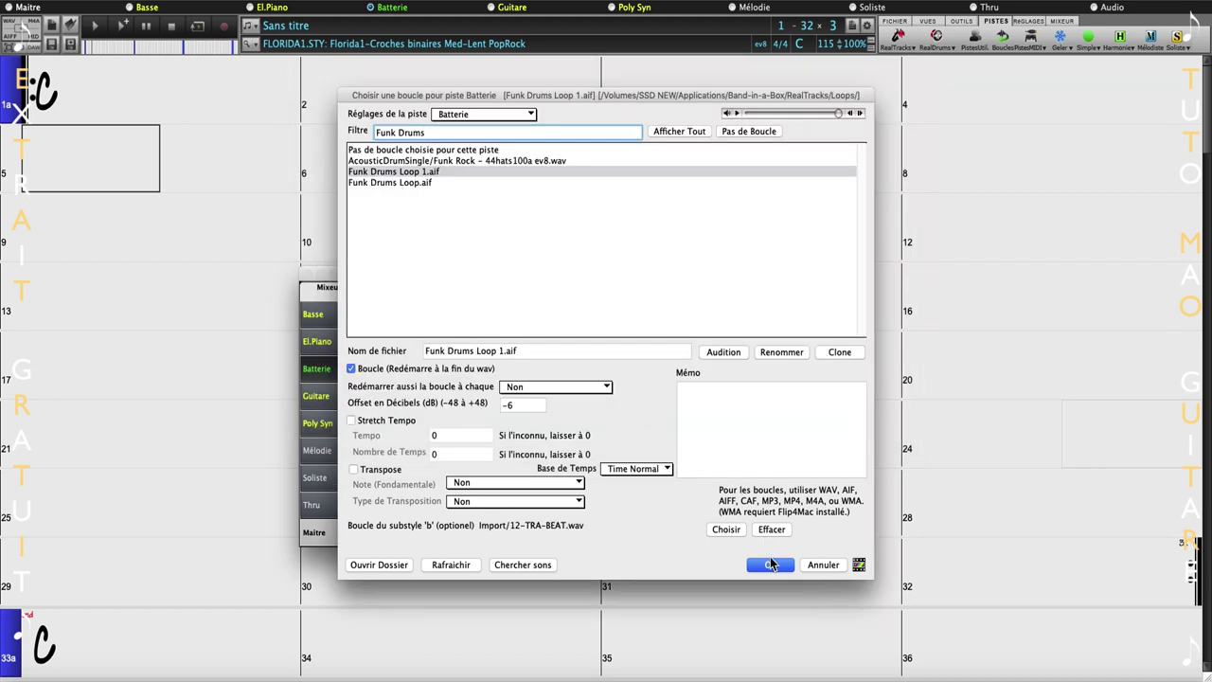
click(772, 565)
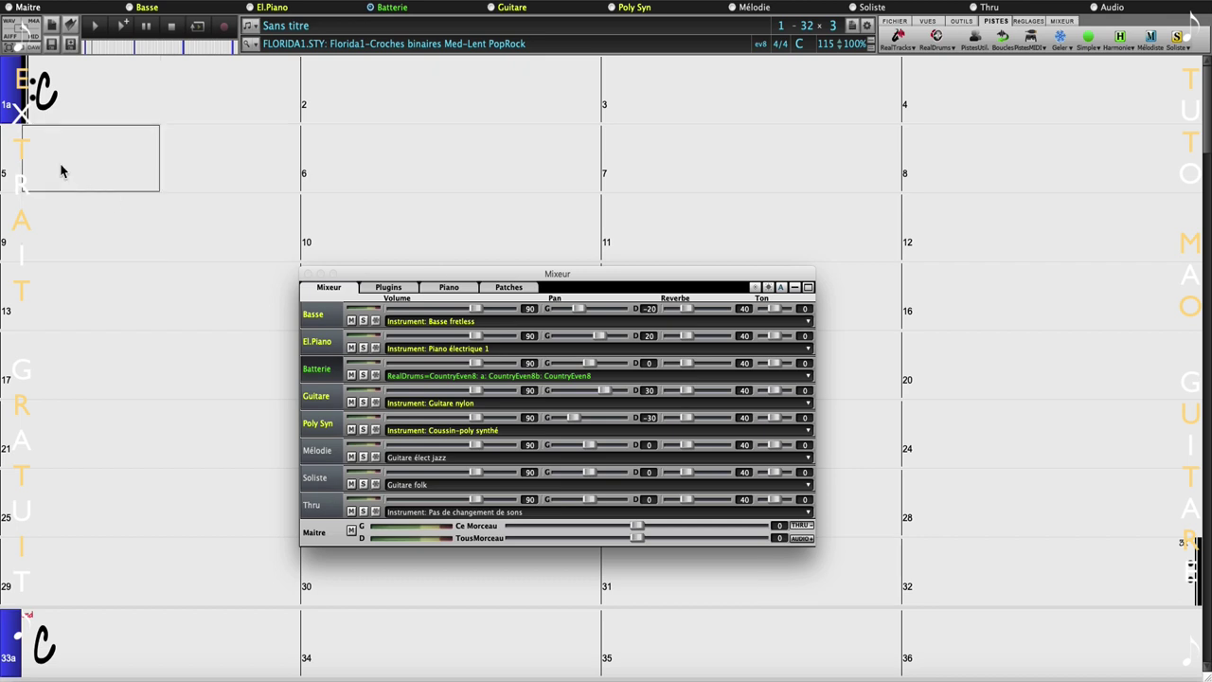
Place a substyle b part marker at bar 5 and stop the song's playback.
click(9, 169)
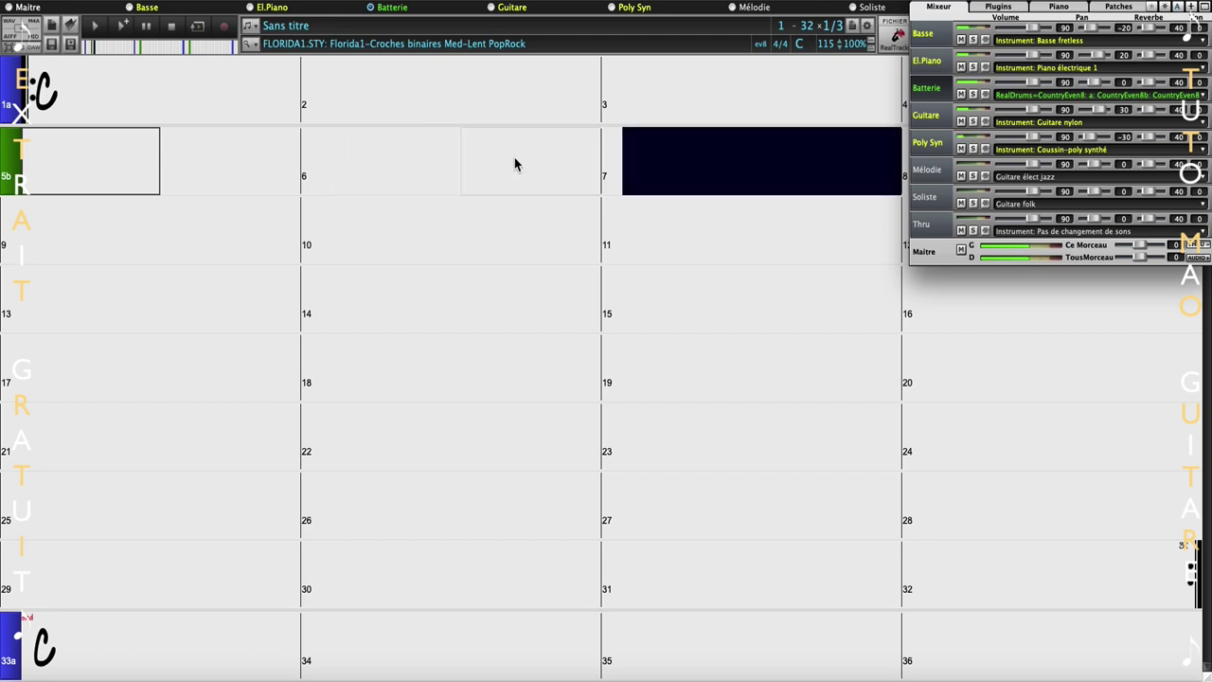
click(177, 30)
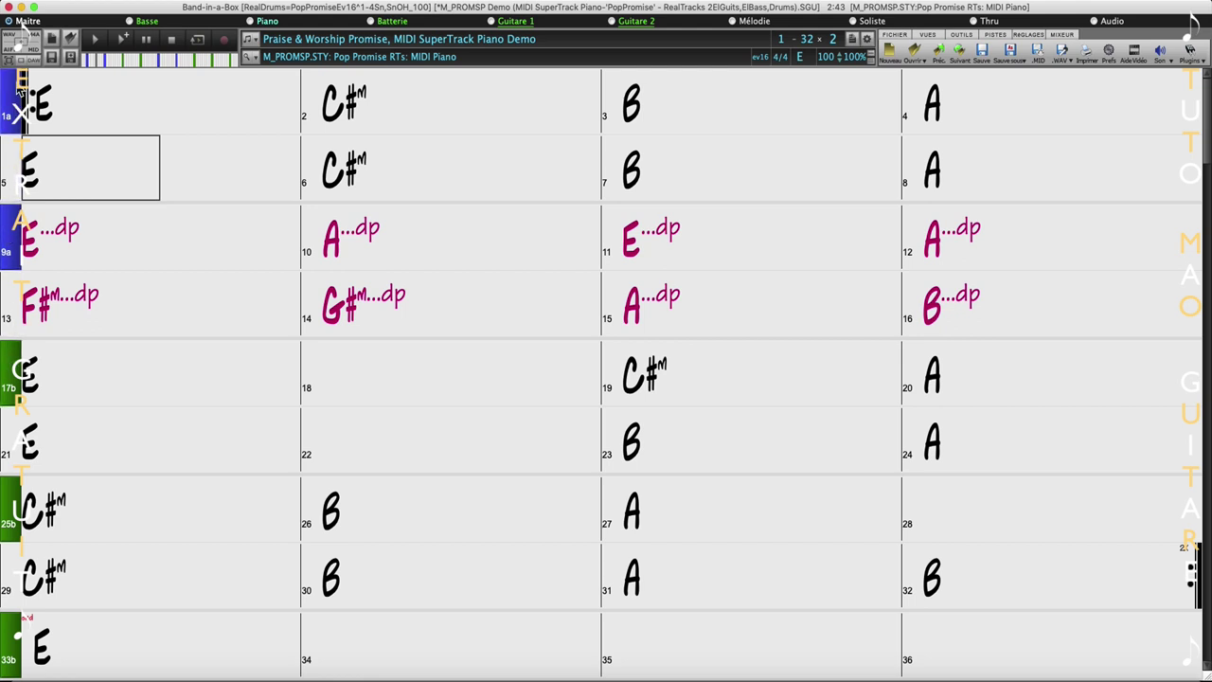
Cycle bar 5's part marker through substyles a and b and back to no marker.
click(28, 180)
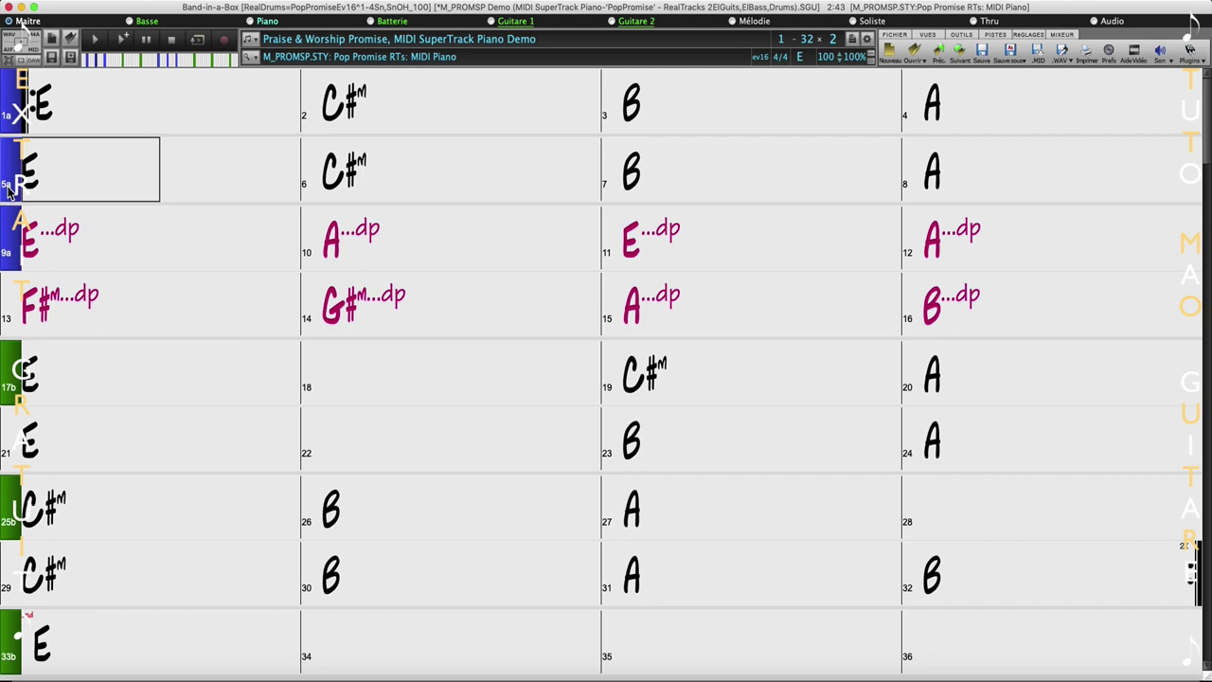
click(9, 190)
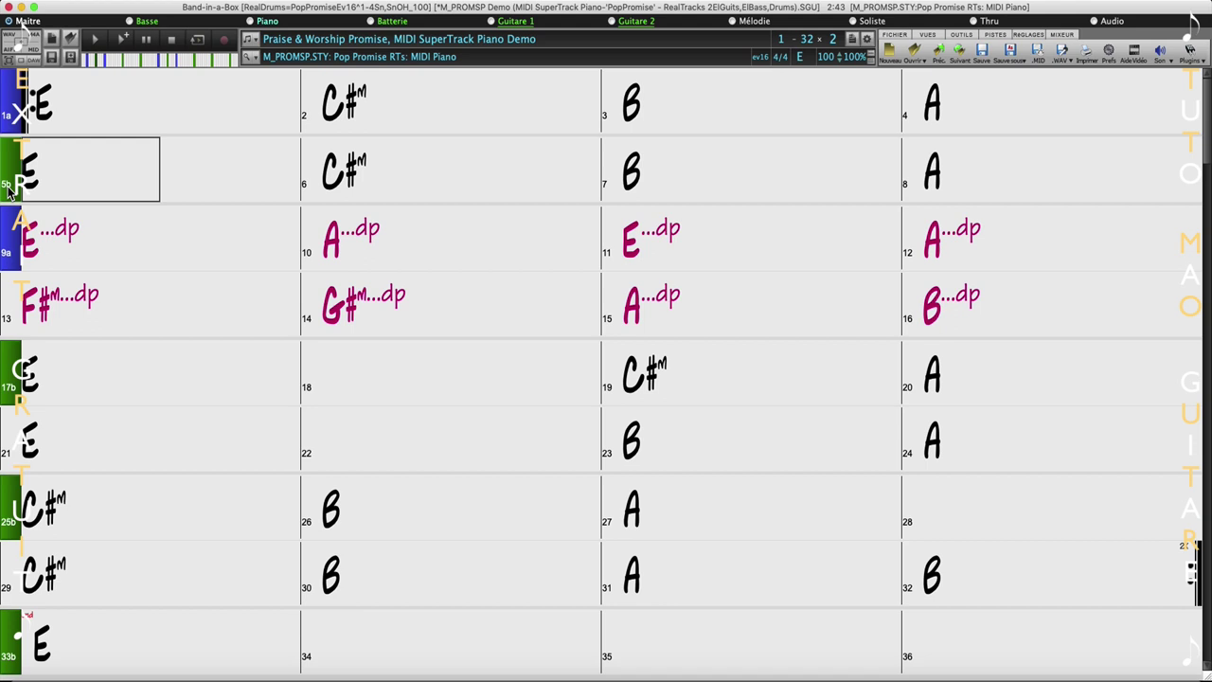
click(9, 191)
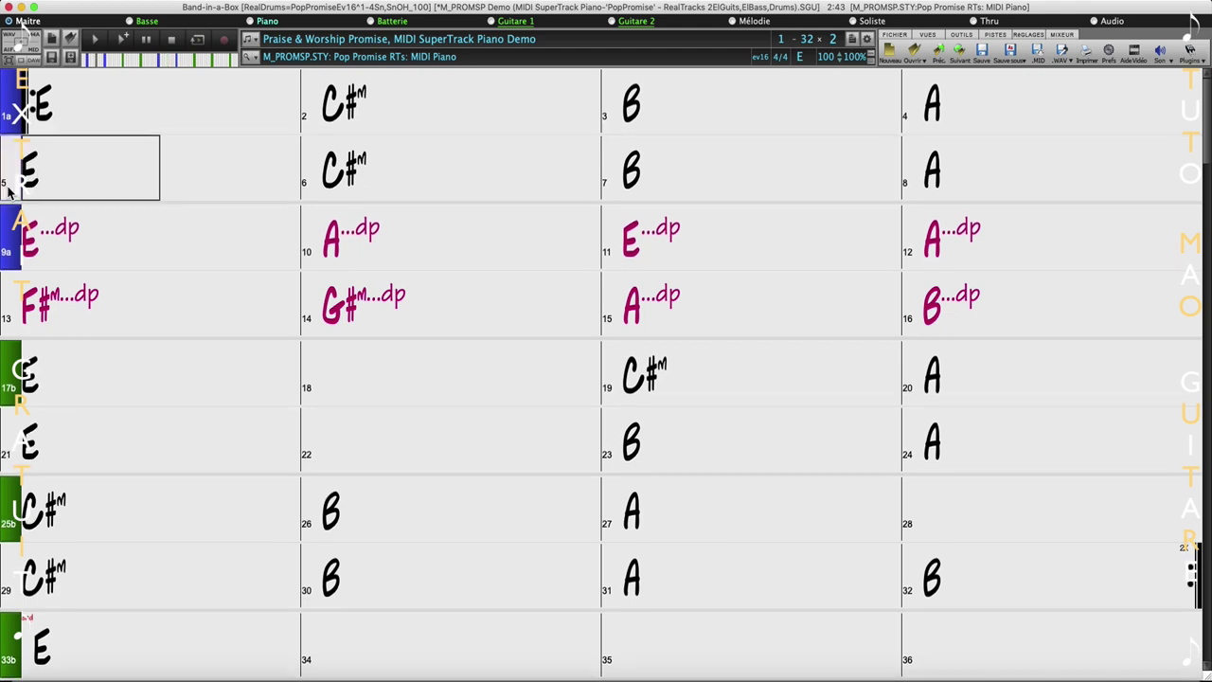
Play the Praise & Worship Promise demo from bar 1 into the substyle b section at bar 17, and stop it.
click(54, 118)
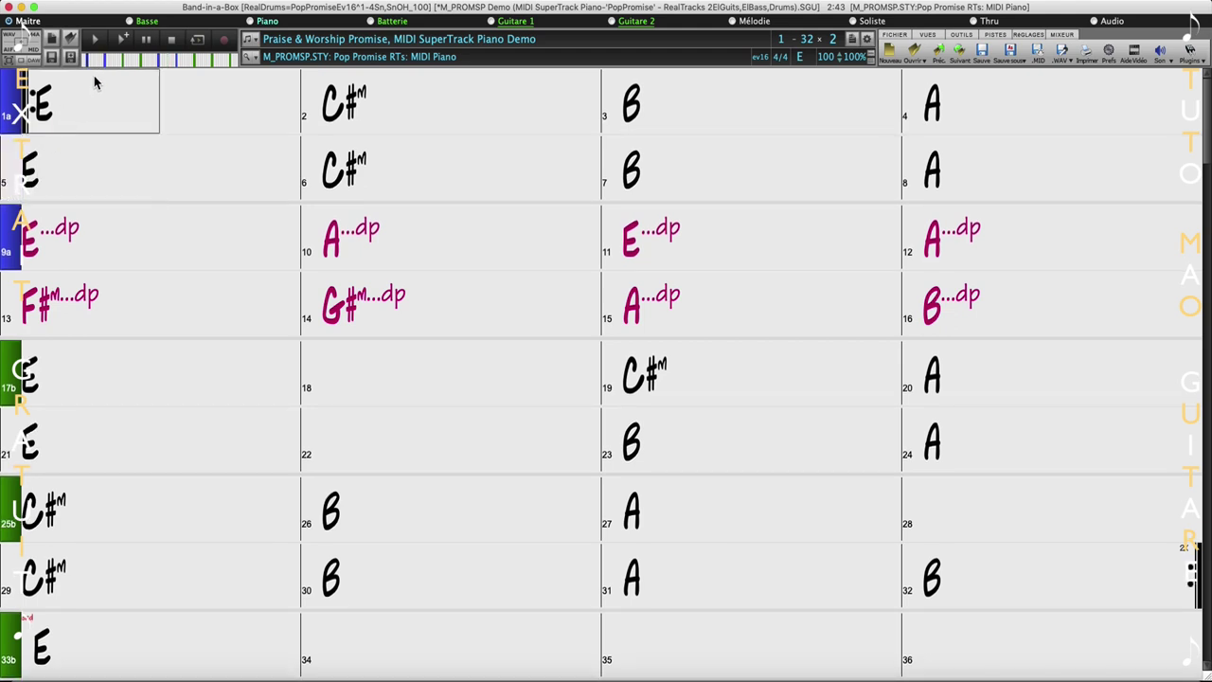
click(94, 39)
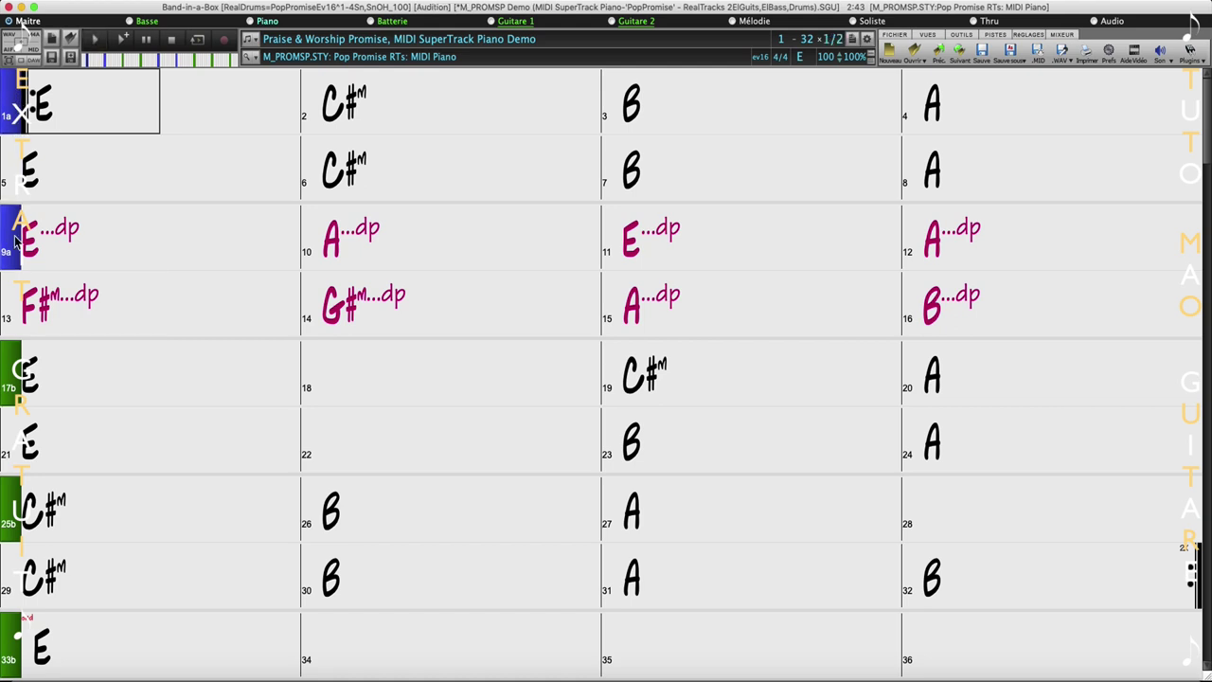
click(12, 115)
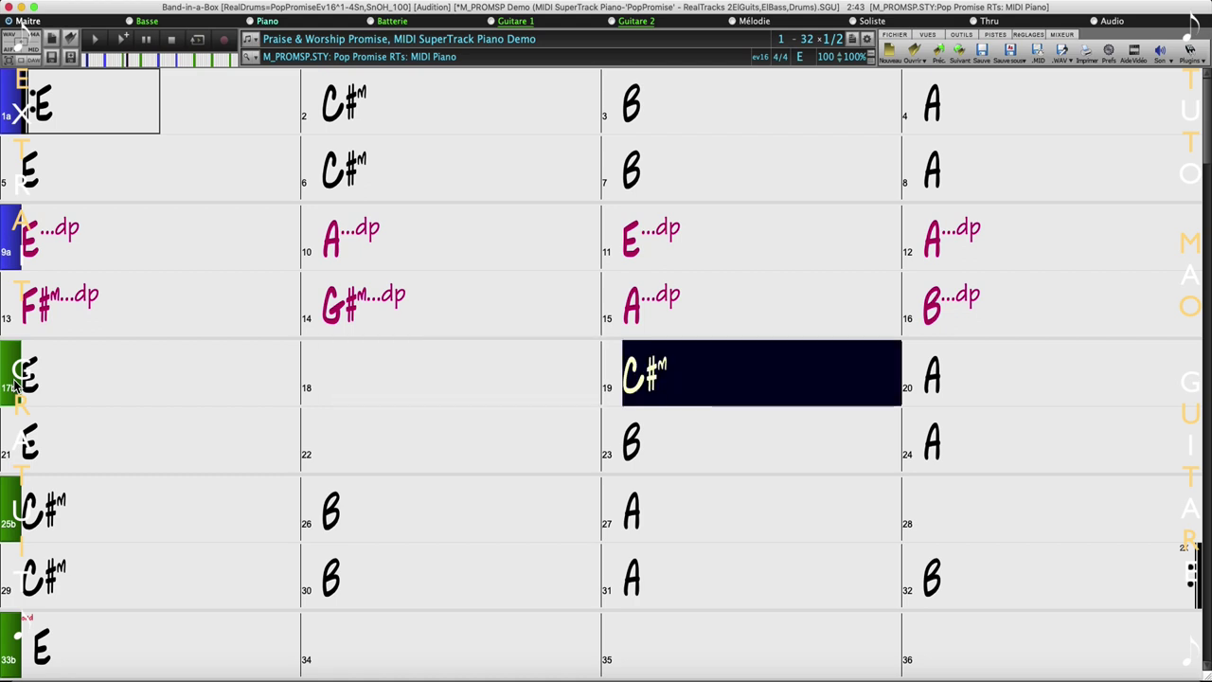
click(167, 44)
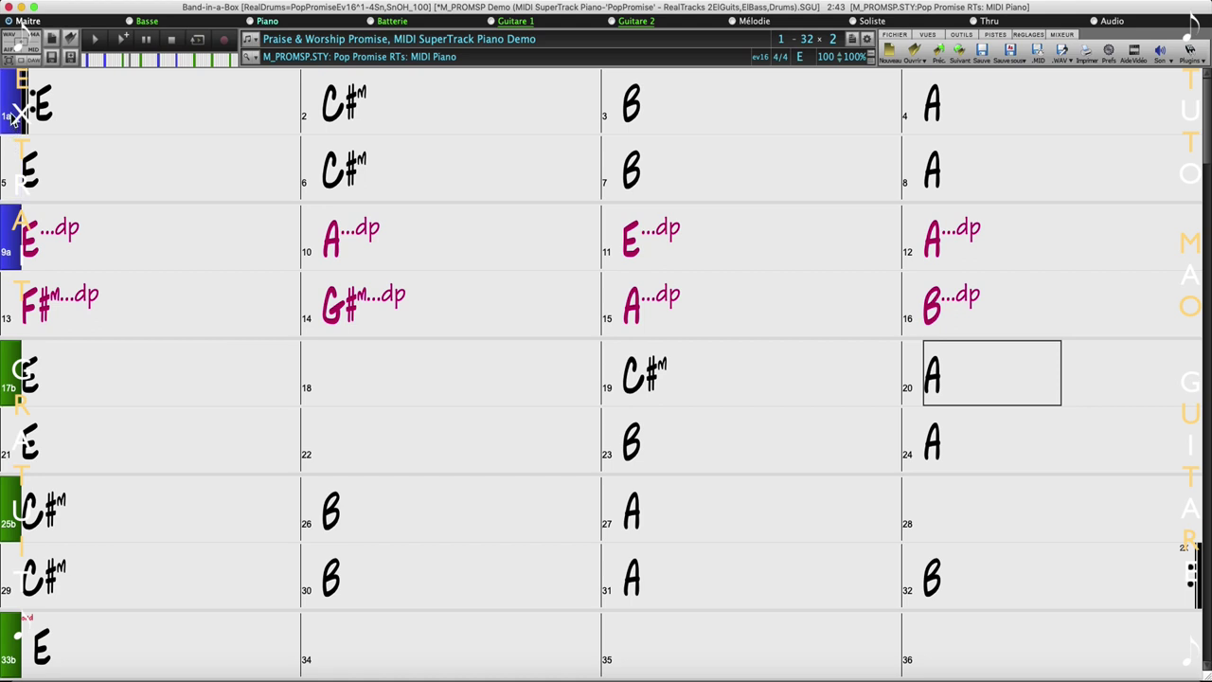
Check the drum groove variations at bar 1's part marker and set bar 9's variation to Snare, Open HiHat.
right_click(12, 115)
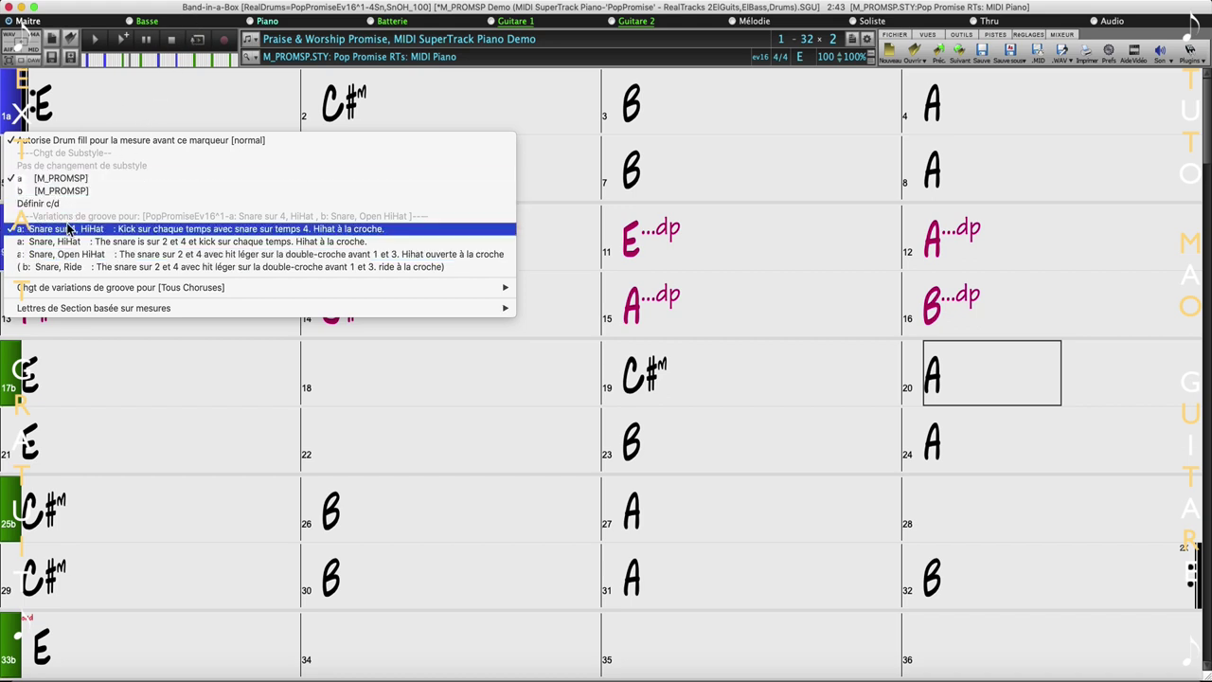
click(185, 7)
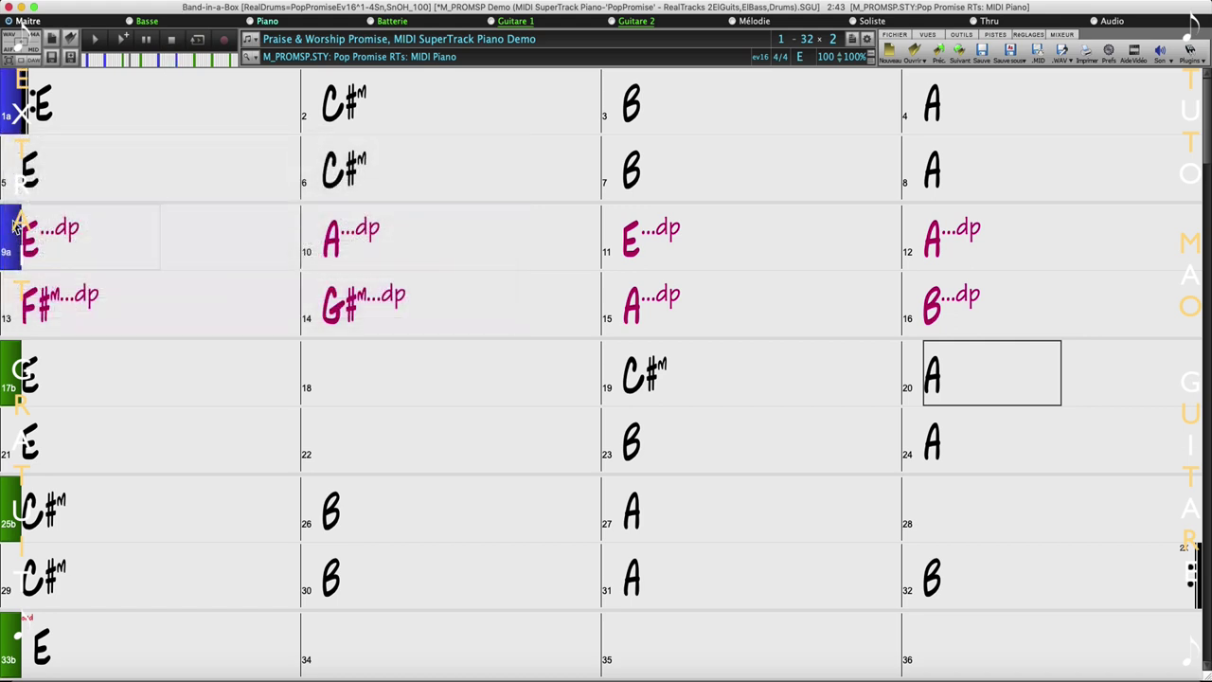
right_click(14, 242)
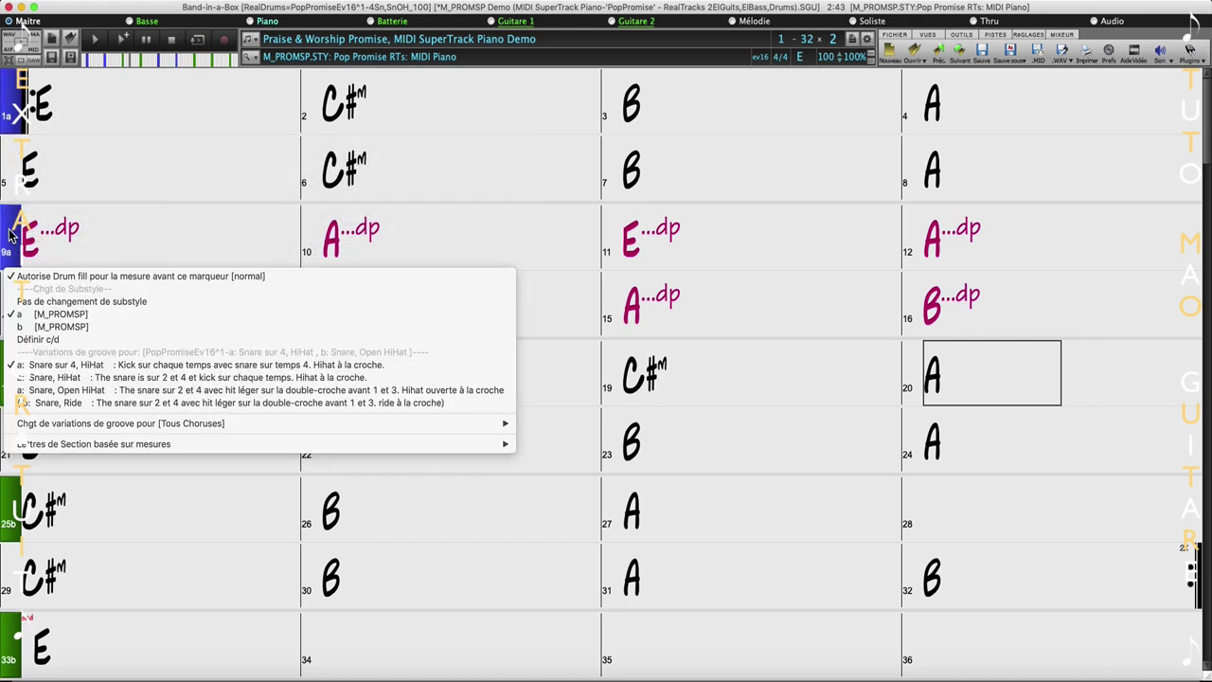
click(72, 389)
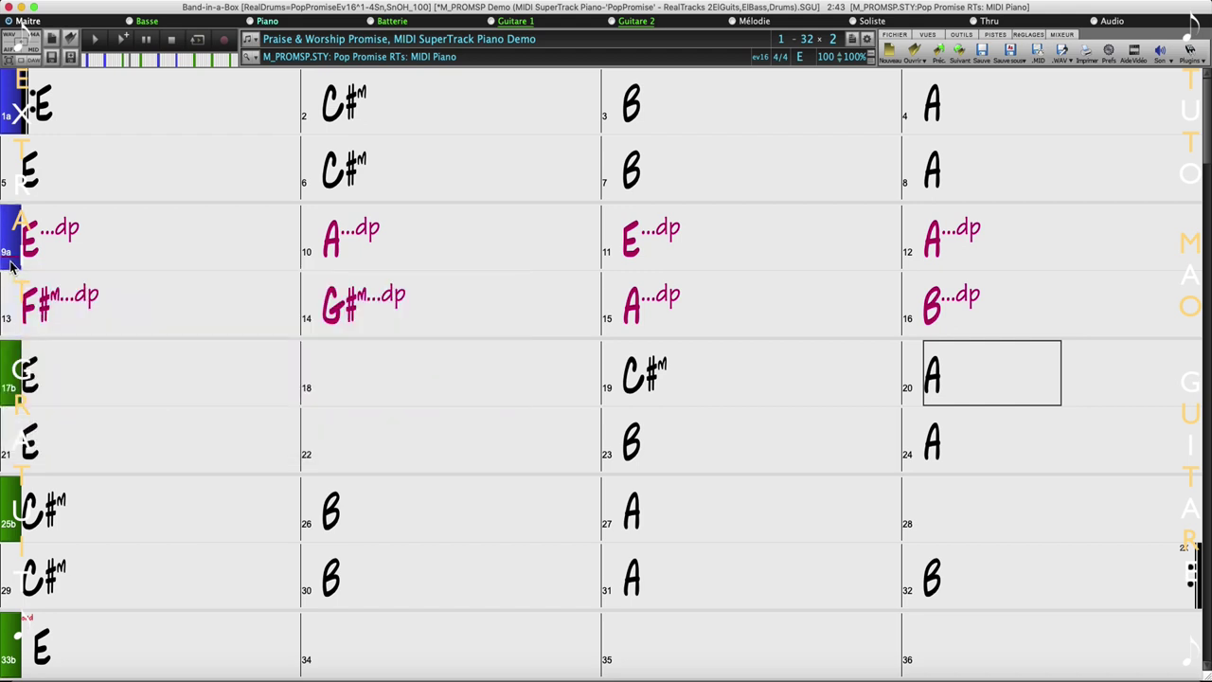
Filter the best RealTracks by piano and assign 2424 Piano, Acoustique, Rythmee Rockabilly Boom Chicka Bin 100 to the Piano track.
click(74, 115)
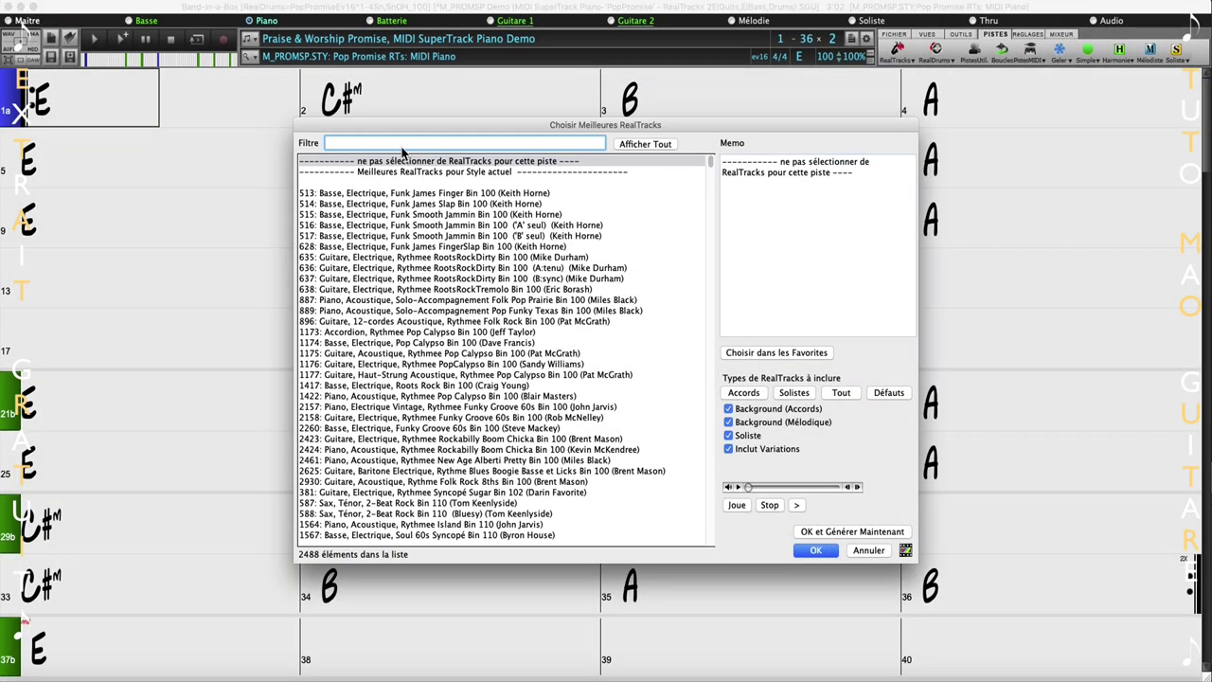
text(p)
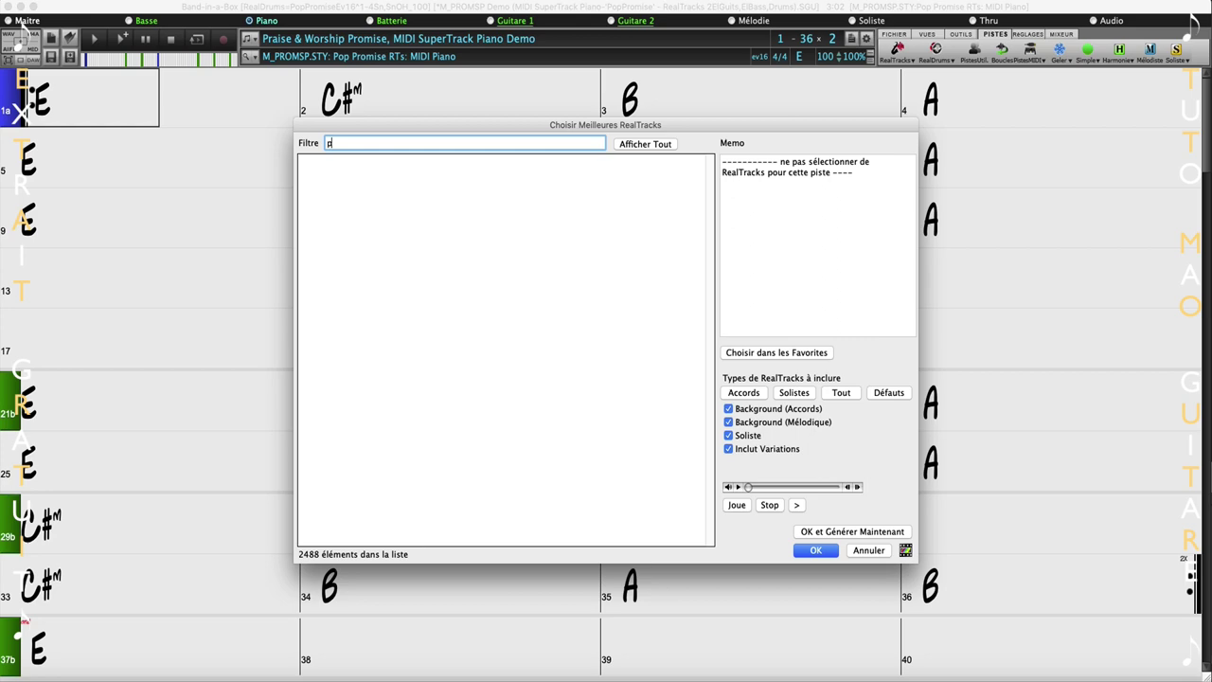
text(iano)
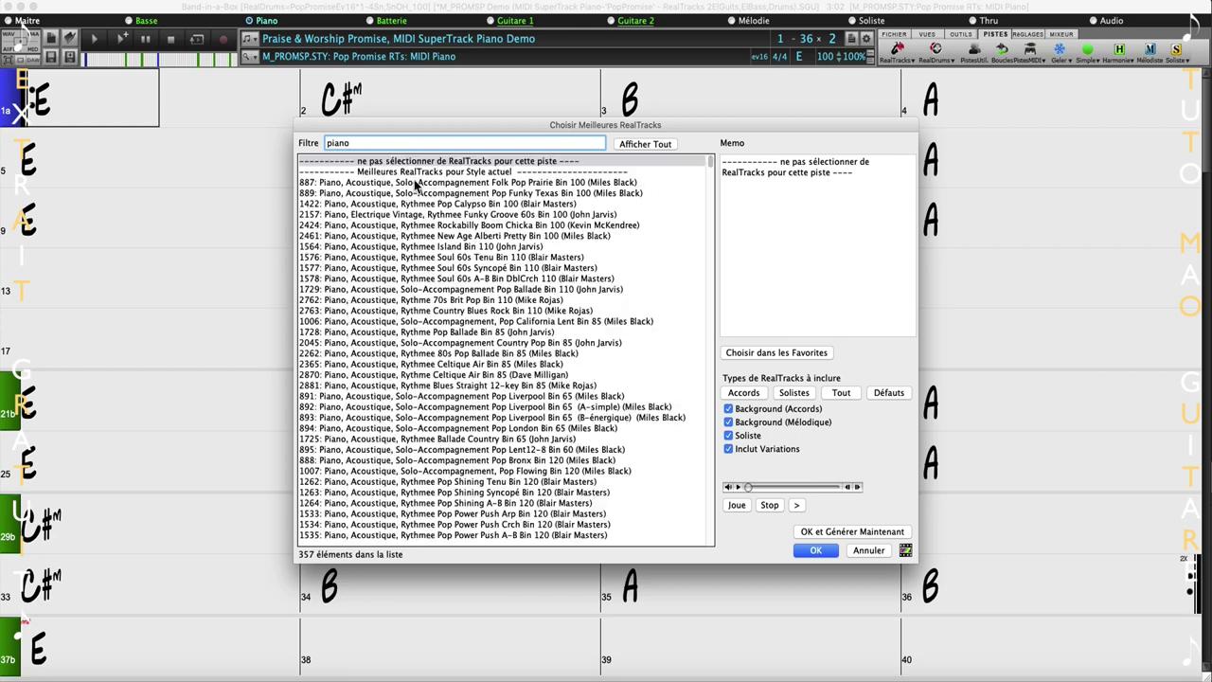
click(398, 226)
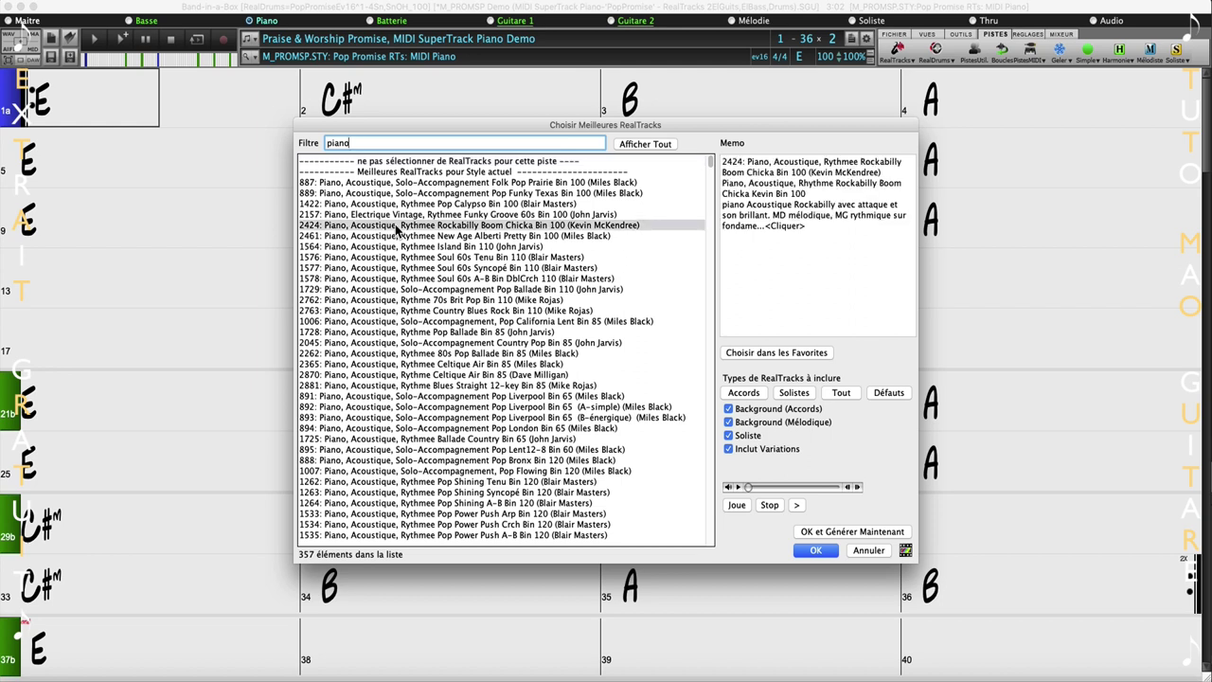
click(811, 555)
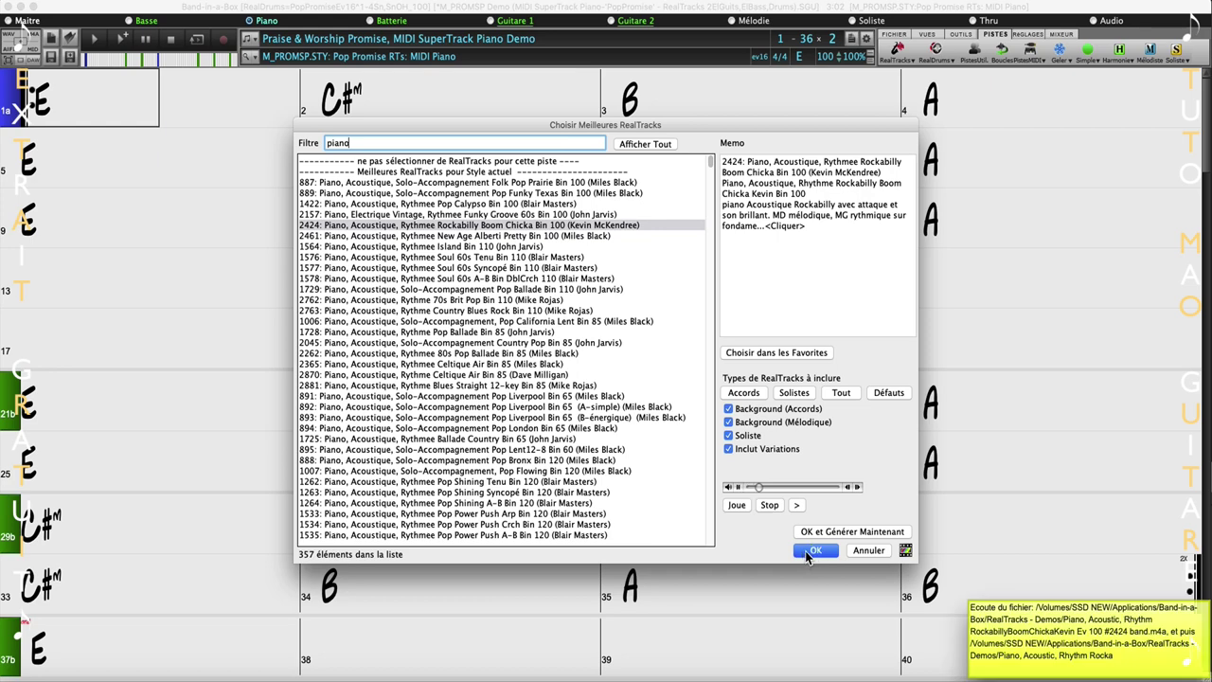
click(805, 551)
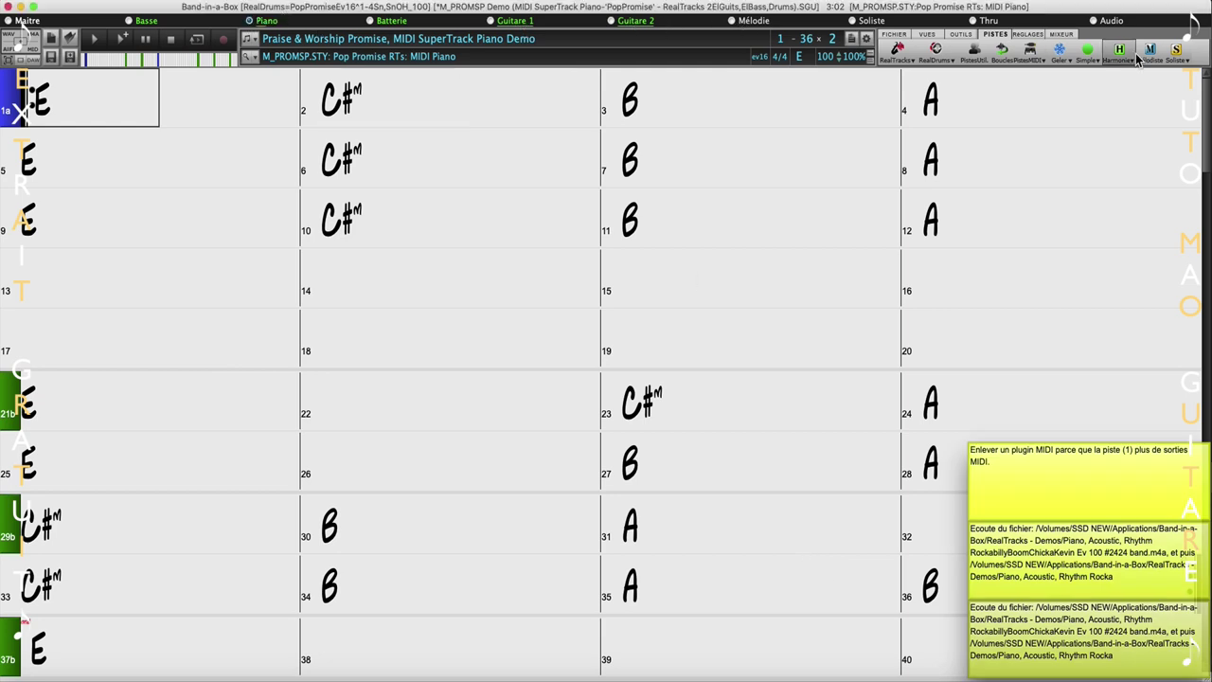
Assign RealTrack 1319 Guitare, Electrique, Soliste Ballade Jazz Sw 85 to the Guitare 2 track.
right_click(609, 24)
mouse_move(663, 45)
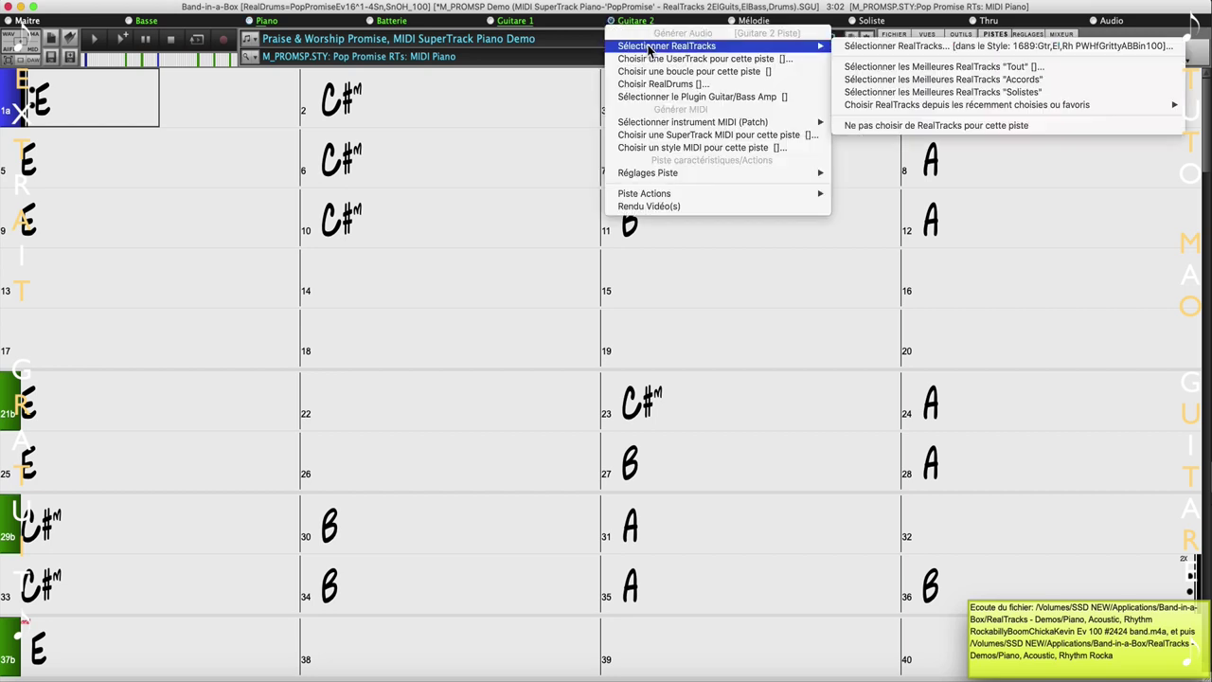
click(848, 49)
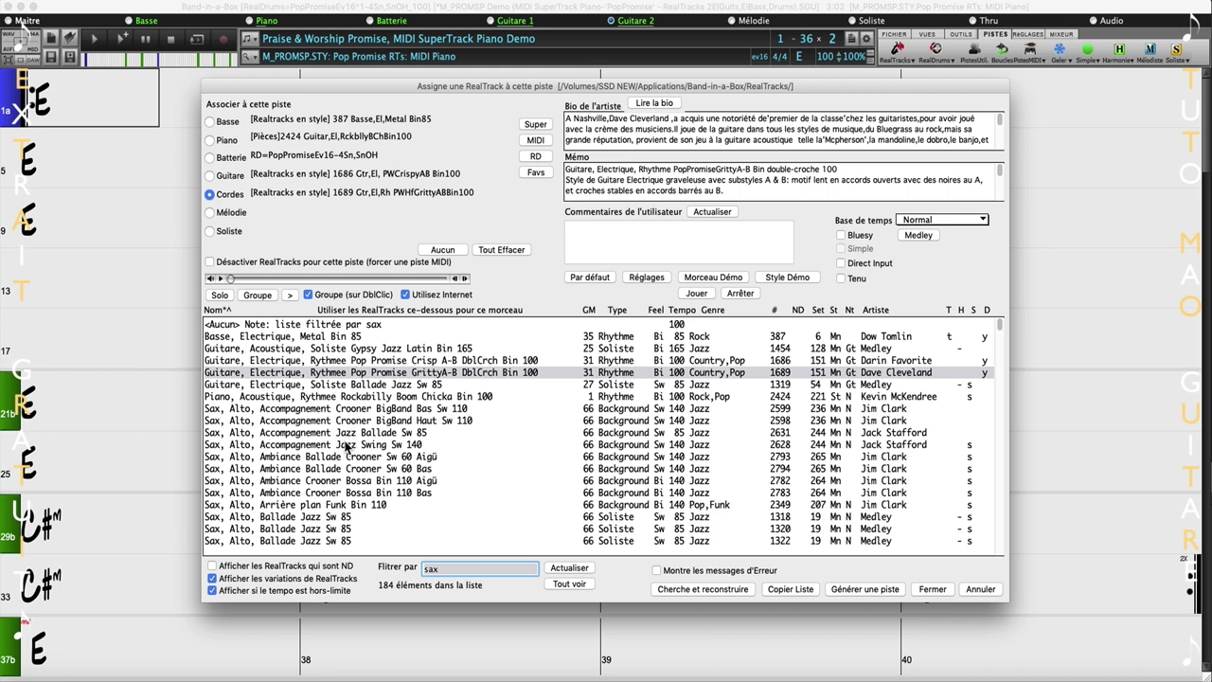
click(345, 386)
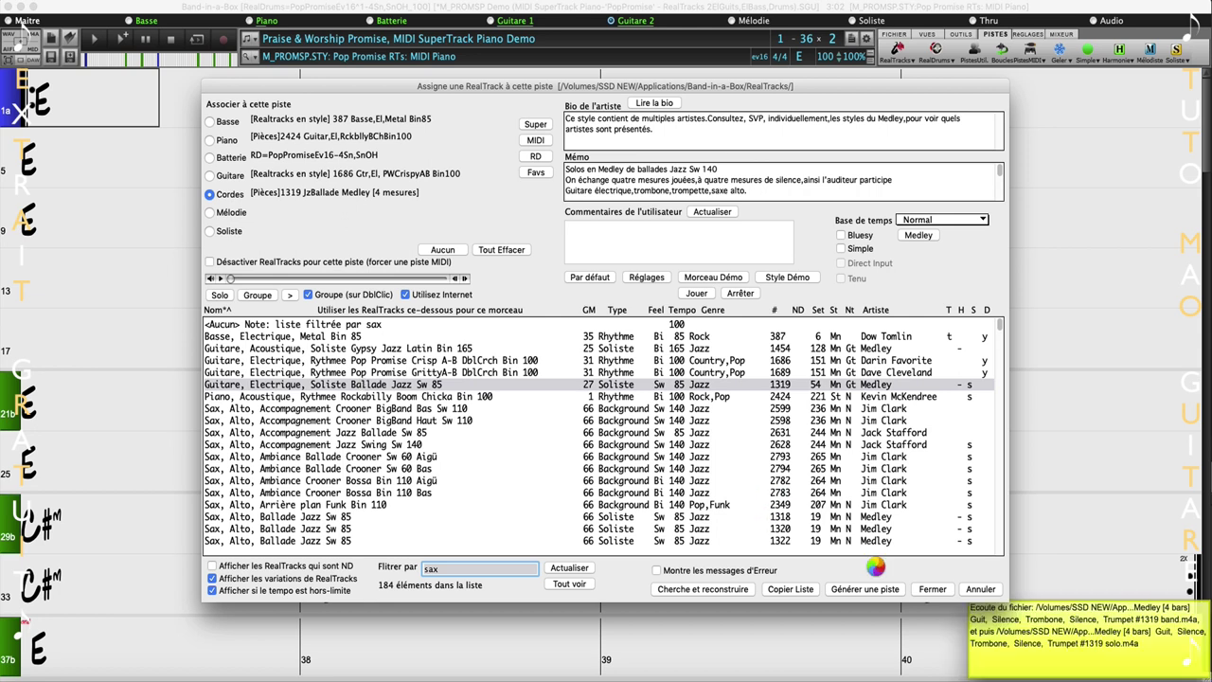
click(934, 590)
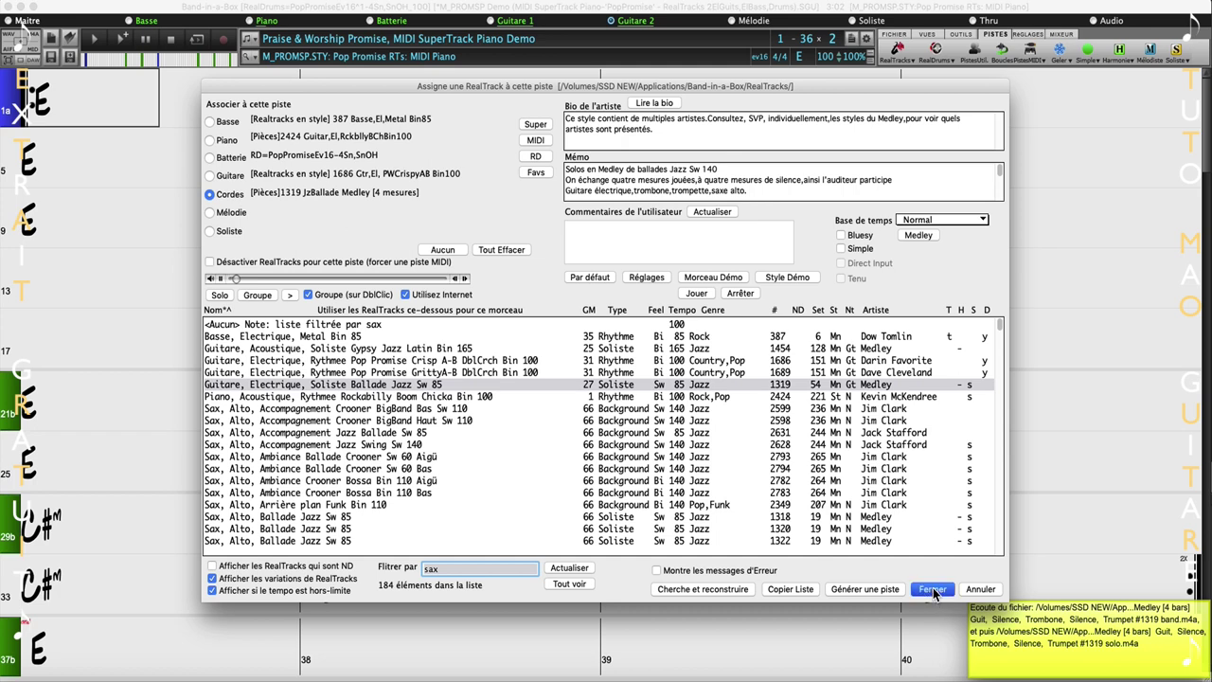
Generate and play the song with the new RealTracks, display the mixer and move it over the chord sheet.
click(121, 39)
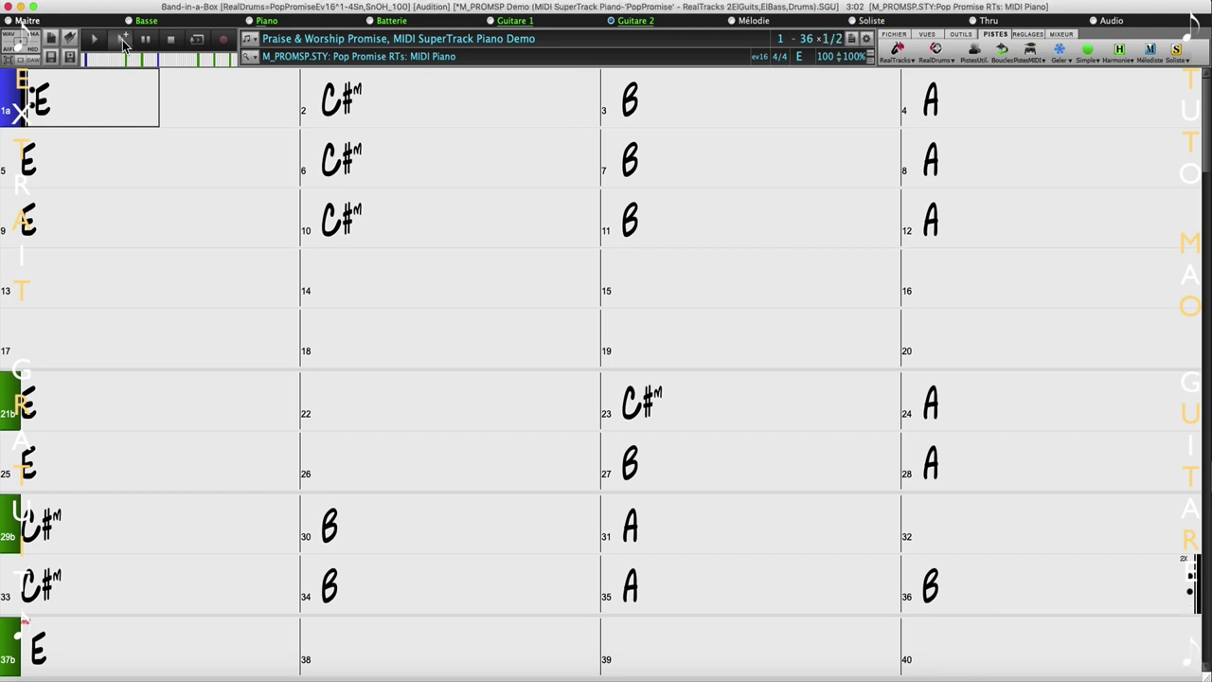
click(1060, 34)
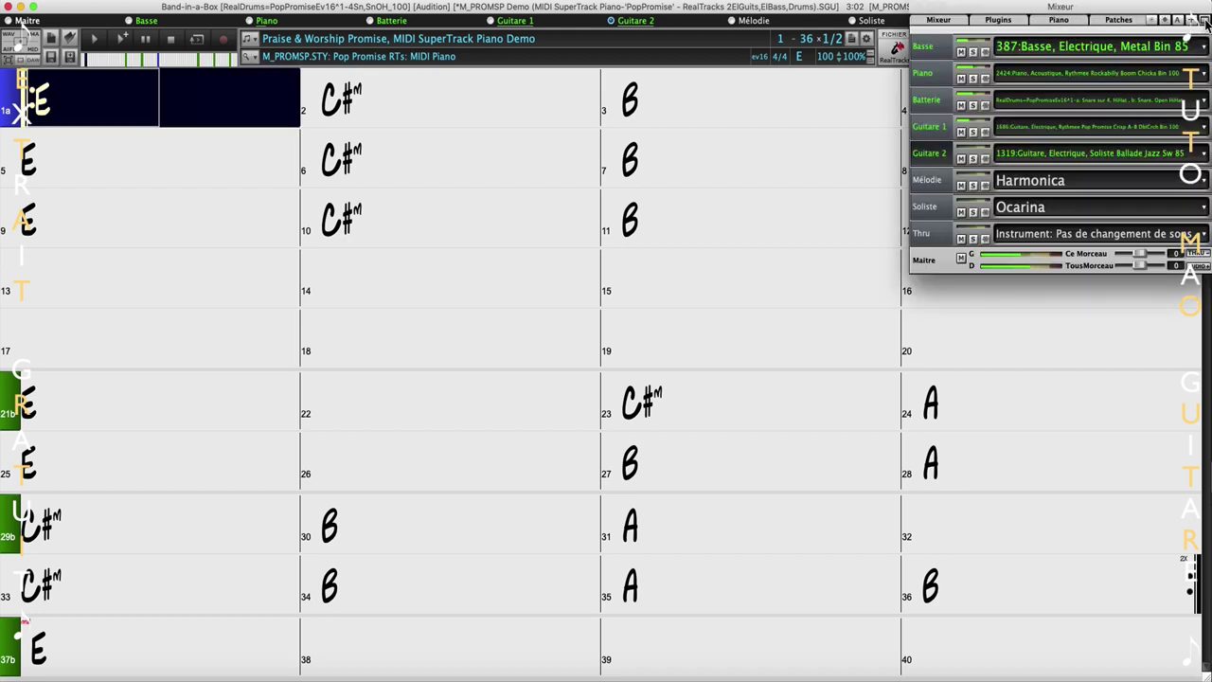
click(1061, 35)
click(1061, 35)
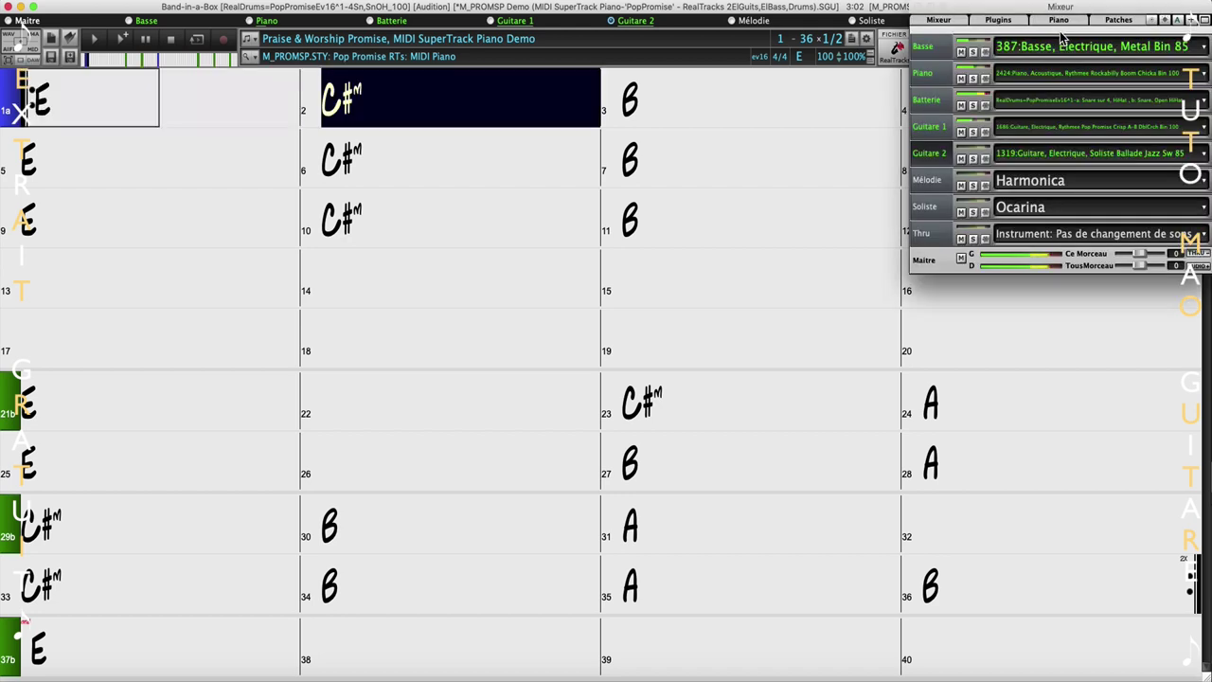
drag(1089, 8, 476, 138)
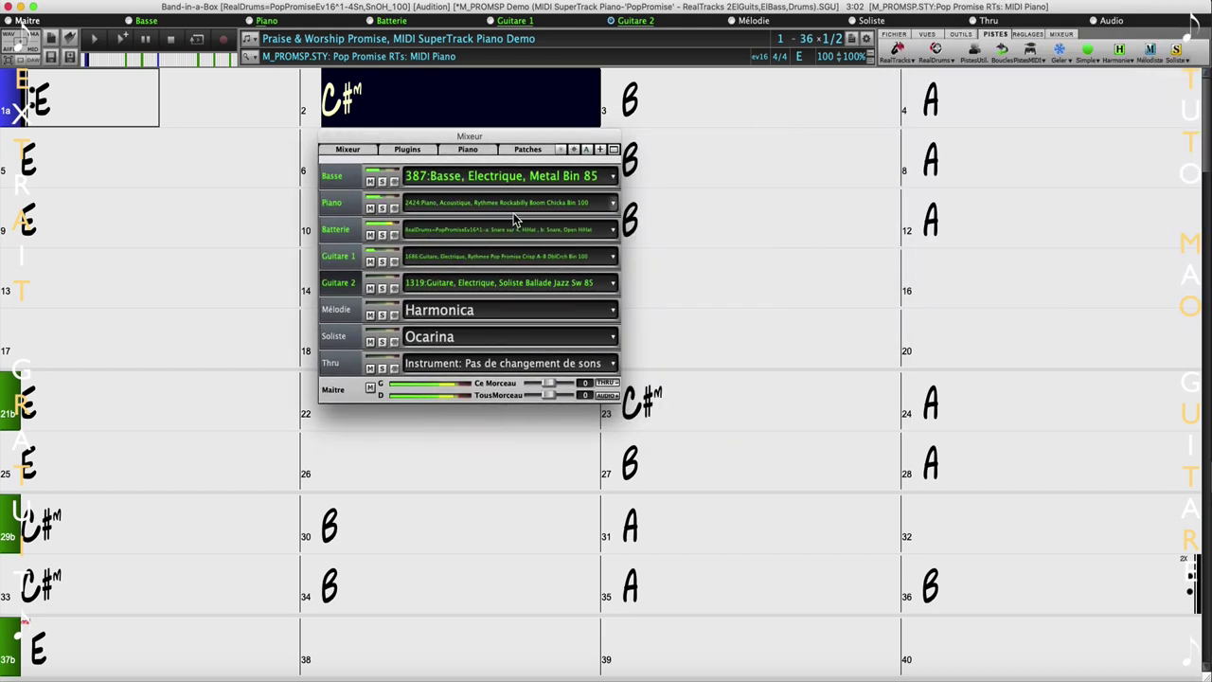
Widen the mixer, show its level controls and set the volumes to 77 for Guitare 2, 69 for Guitare 1 and 82 for Batterie.
drag(620, 402, 852, 464)
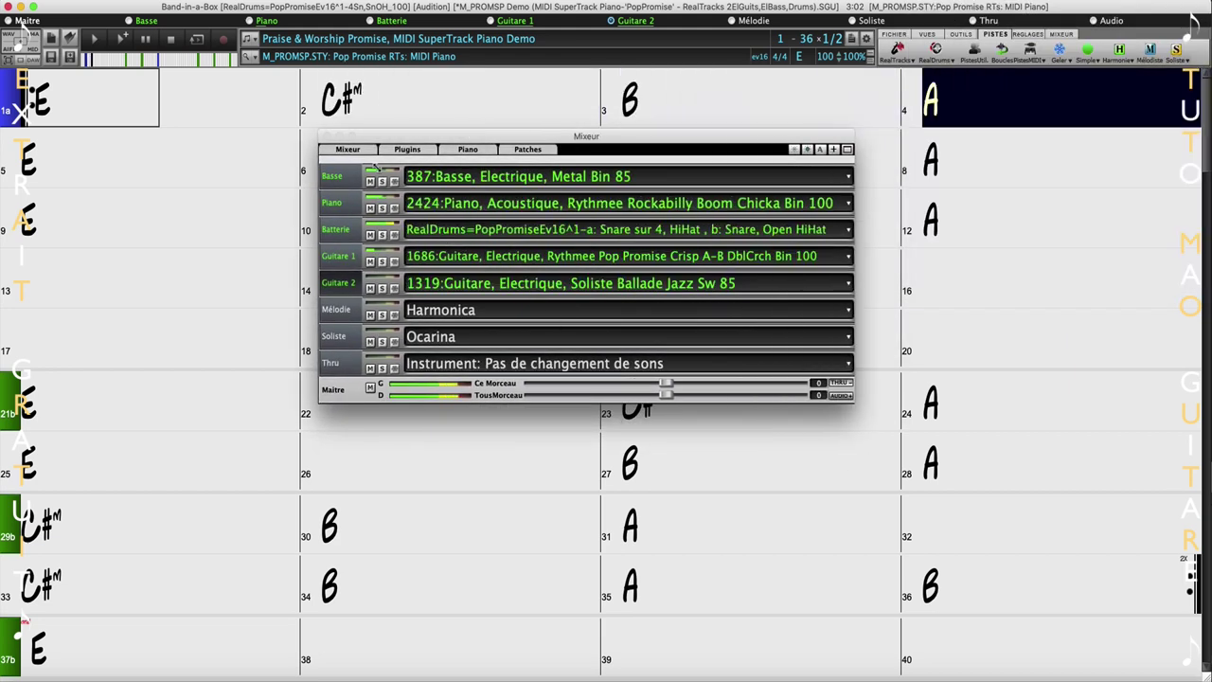
click(357, 150)
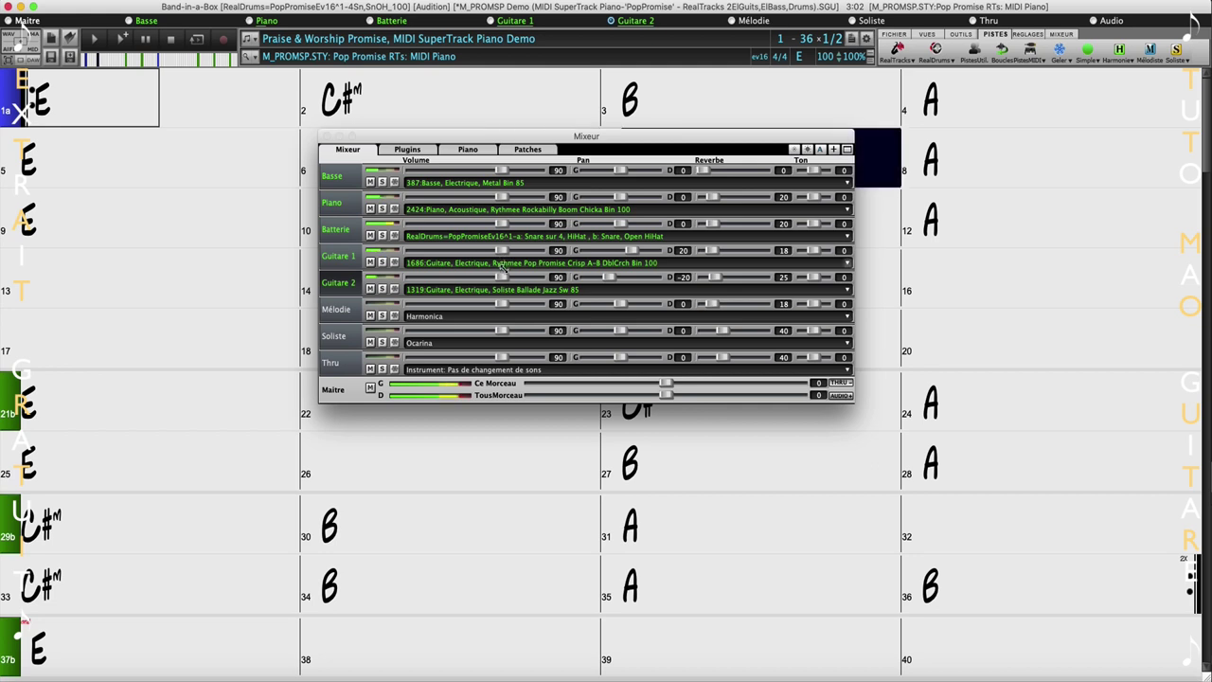
drag(501, 277, 487, 222)
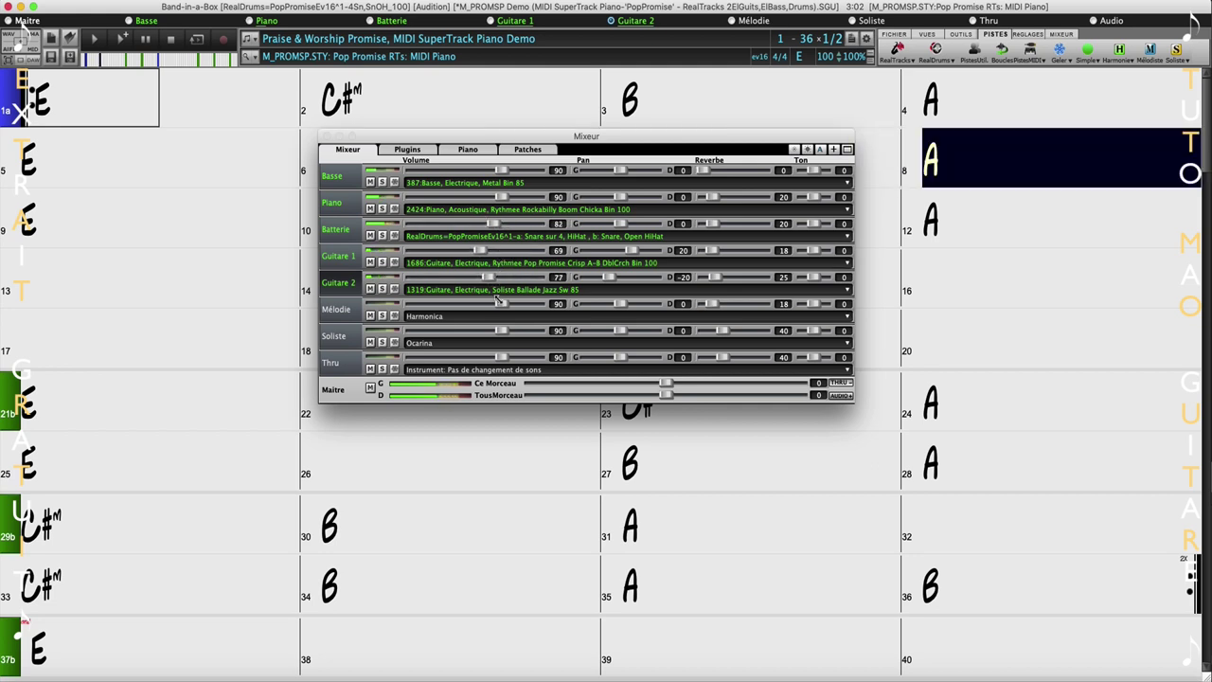
Set the reverb to 51 on both guitars, 42 on Batterie, 52 on Piano and 21 on Basse.
drag(720, 280, 730, 278)
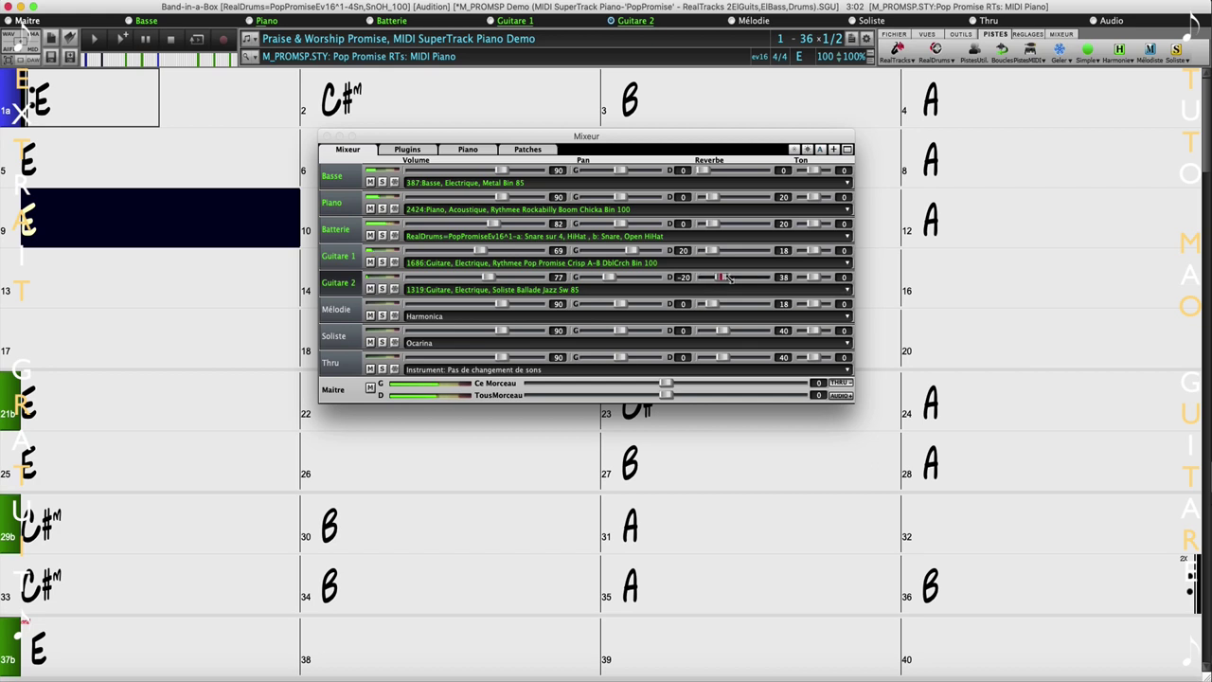
click(727, 251)
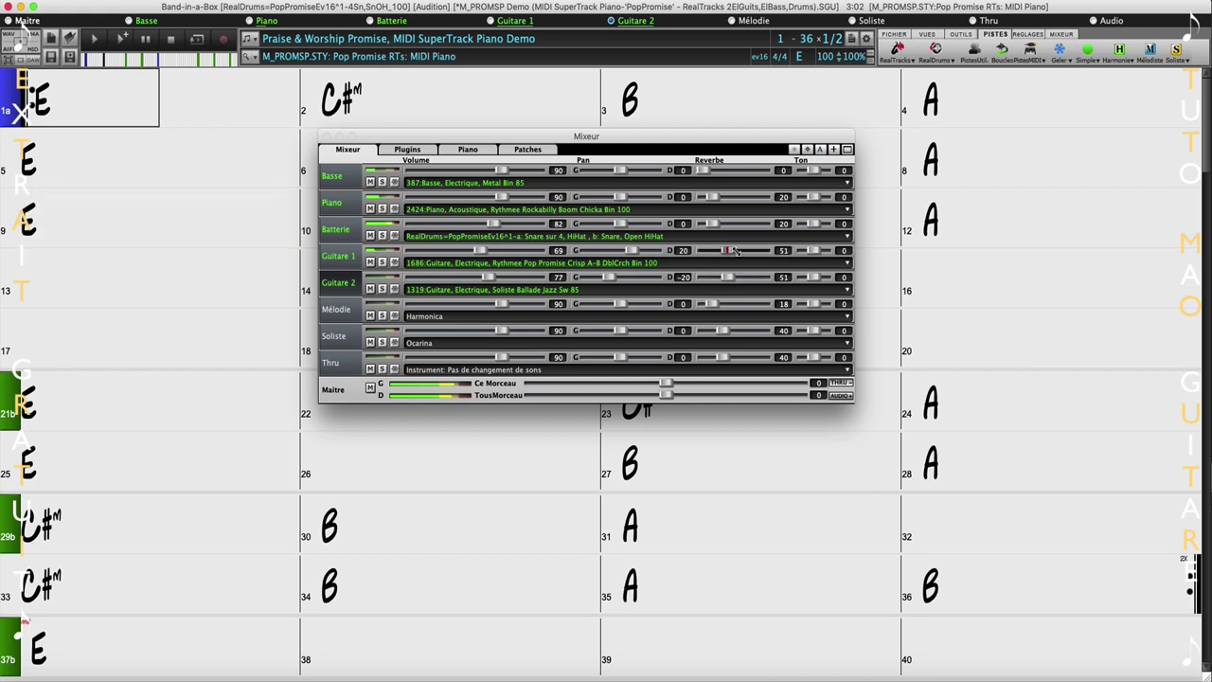
click(726, 224)
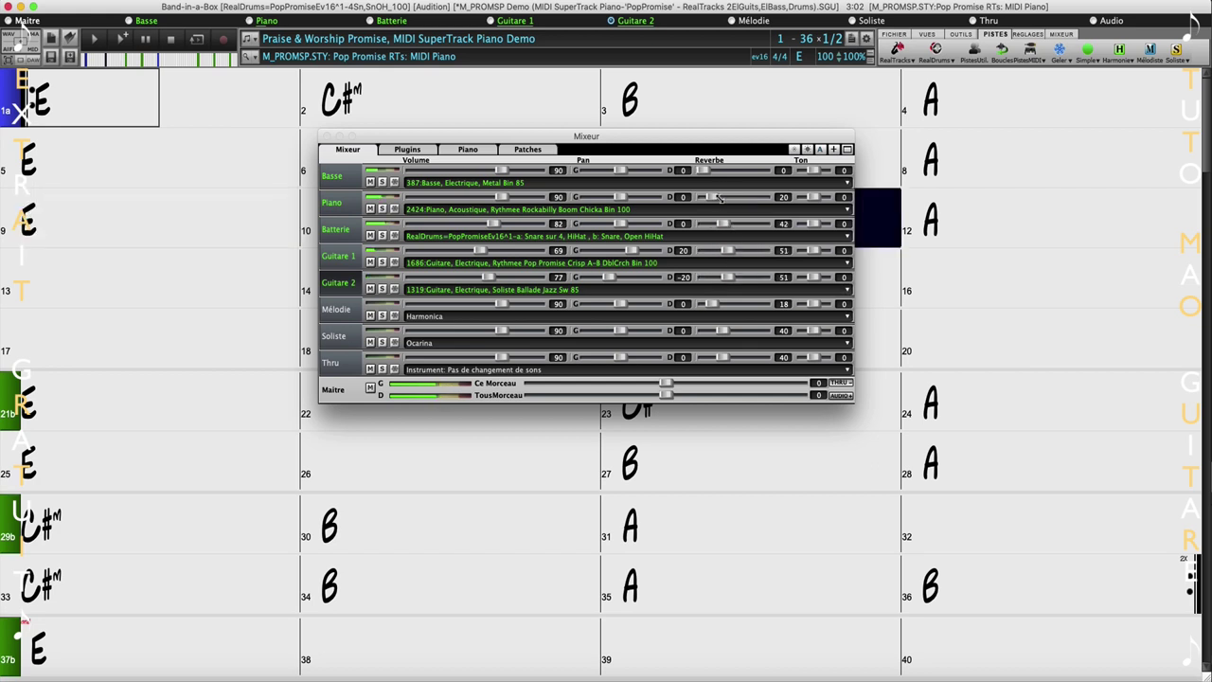
click(731, 196)
click(710, 171)
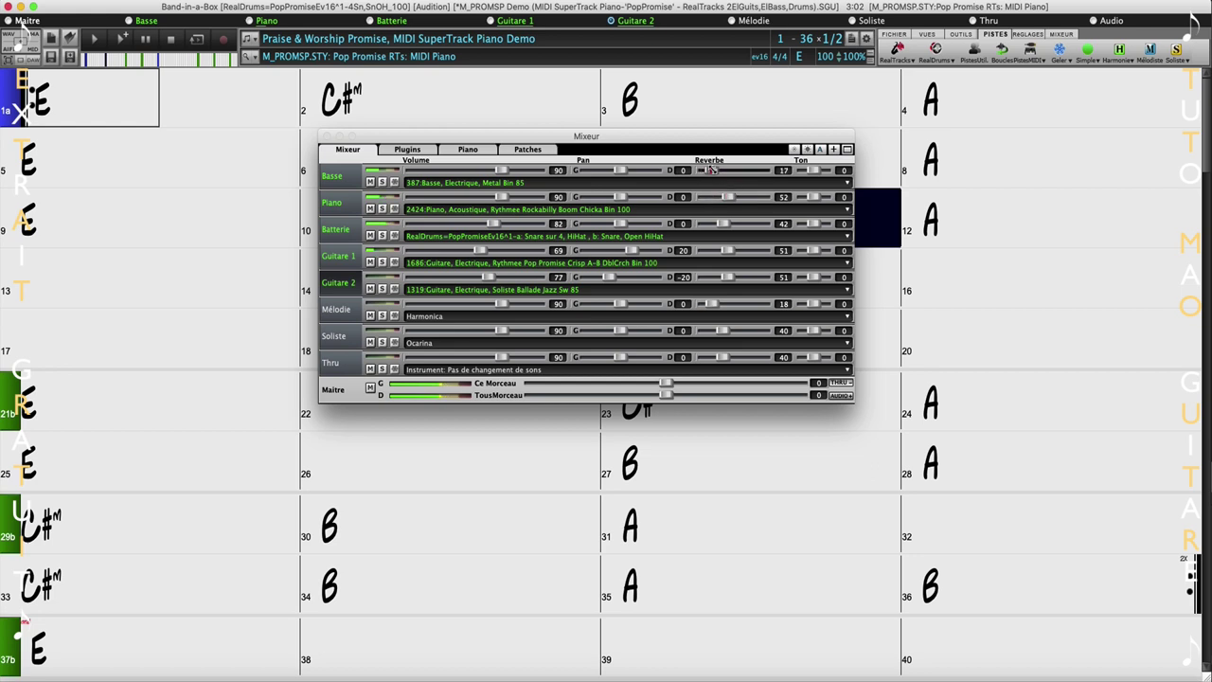
drag(710, 170, 716, 171)
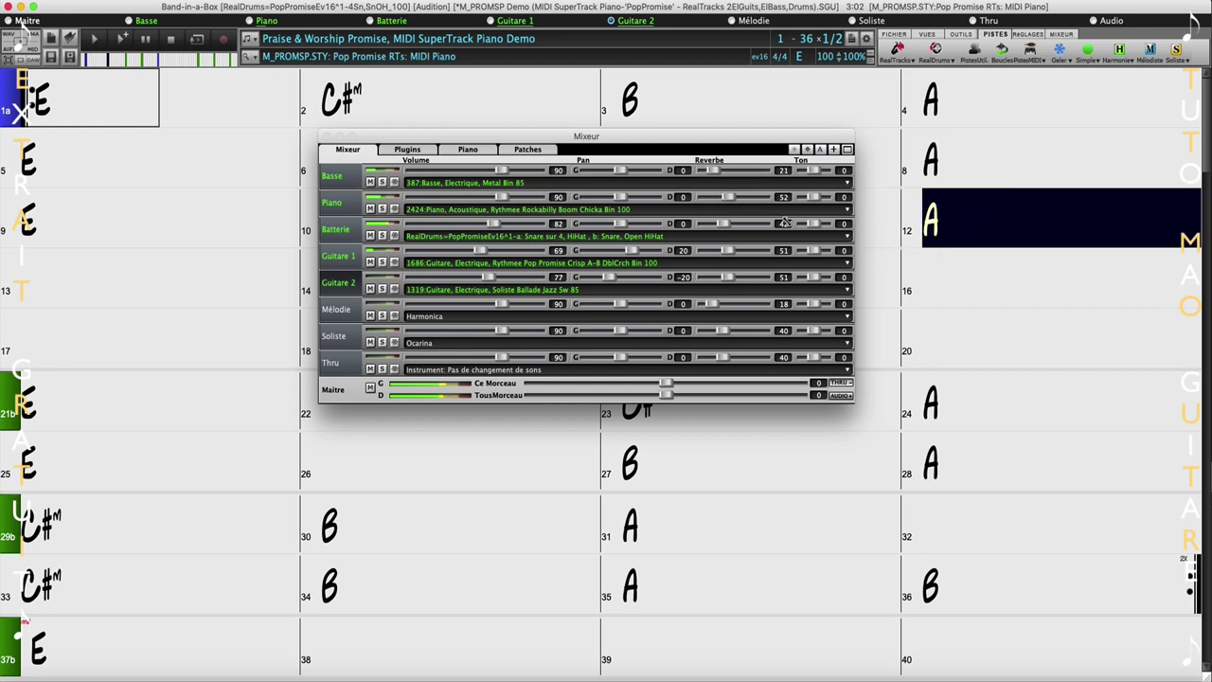
Widen the mixer further and pan Basse to -17, Piano to 11 and Batterie to 41, adjust Guitare 2's pan and return to the chord sheet.
drag(850, 401, 928, 413)
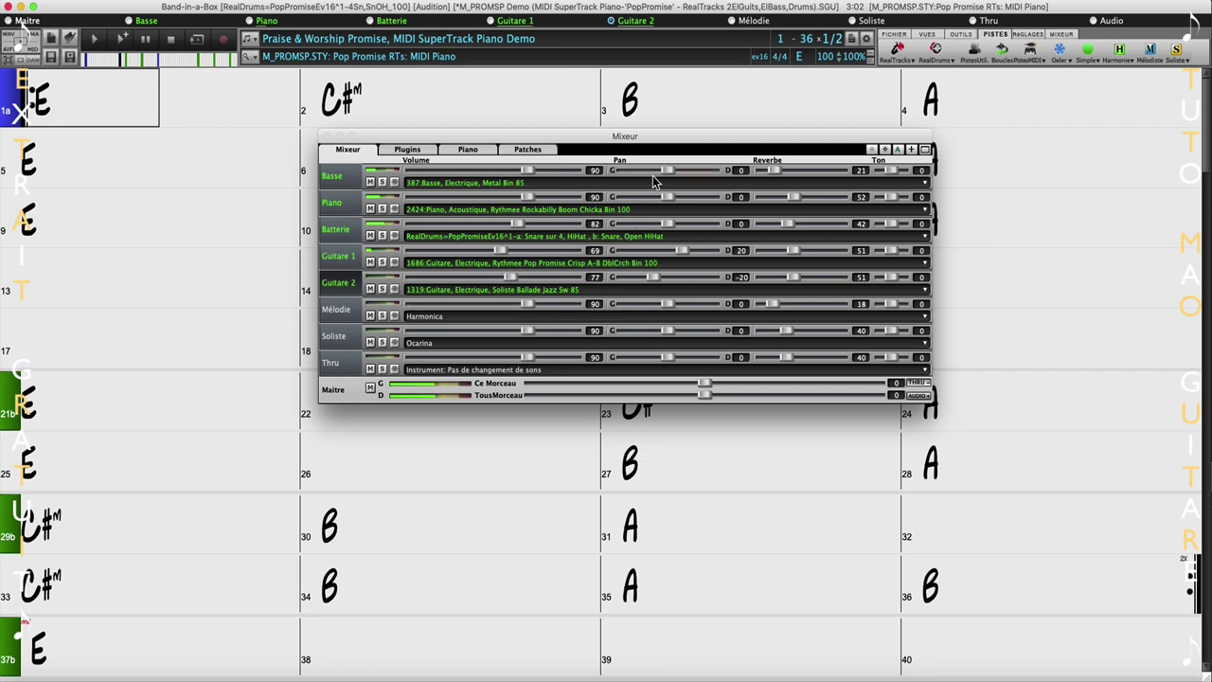
drag(668, 171, 693, 232)
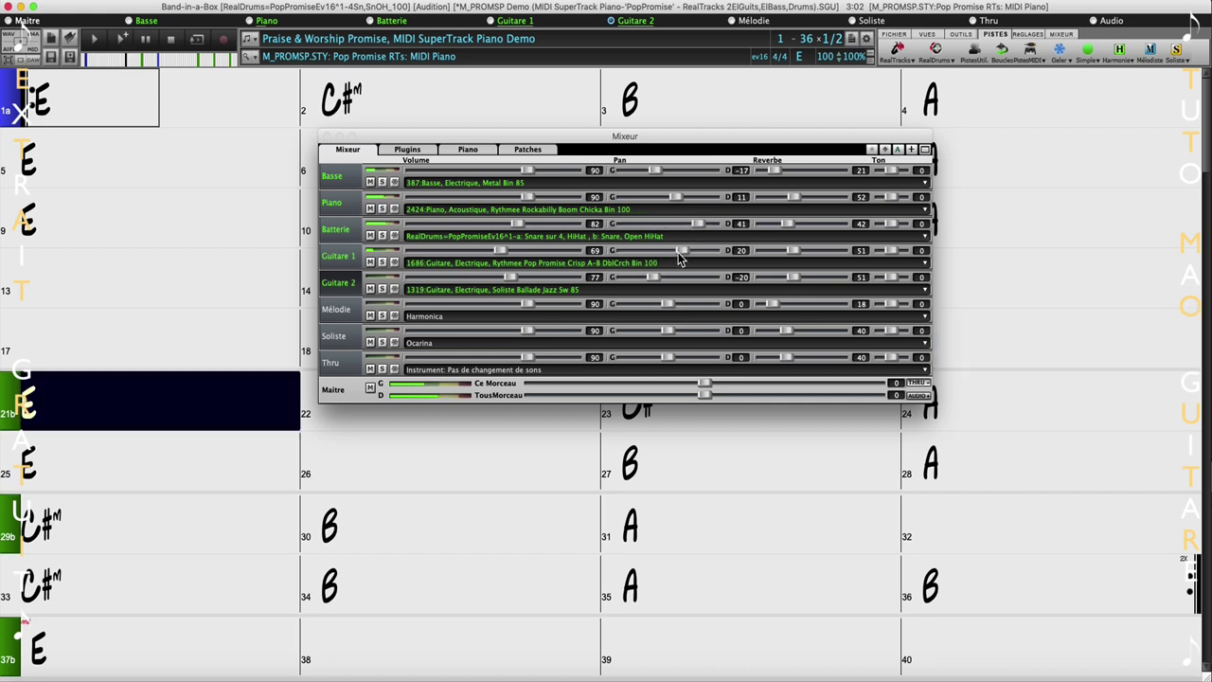
drag(652, 278, 678, 277)
click(265, 237)
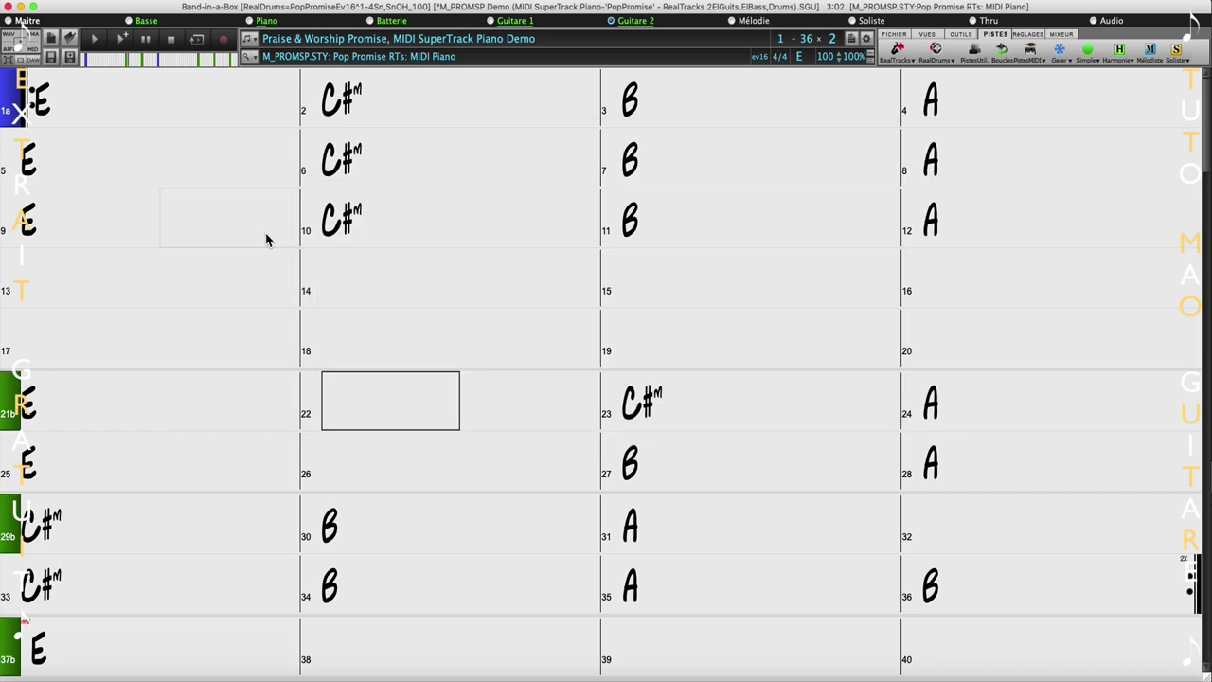
Save the modified style under the new name DIDG1.STY in the Styles folder.
click(131, 2)
mouse_move(177, 138)
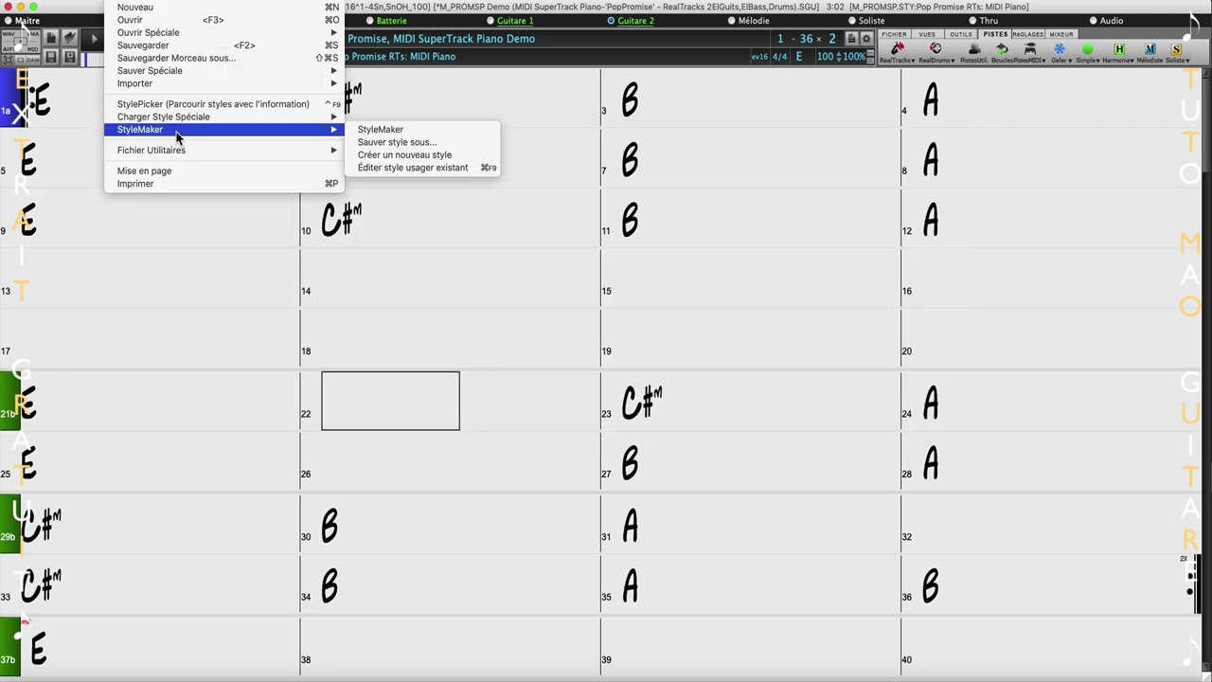
click(403, 142)
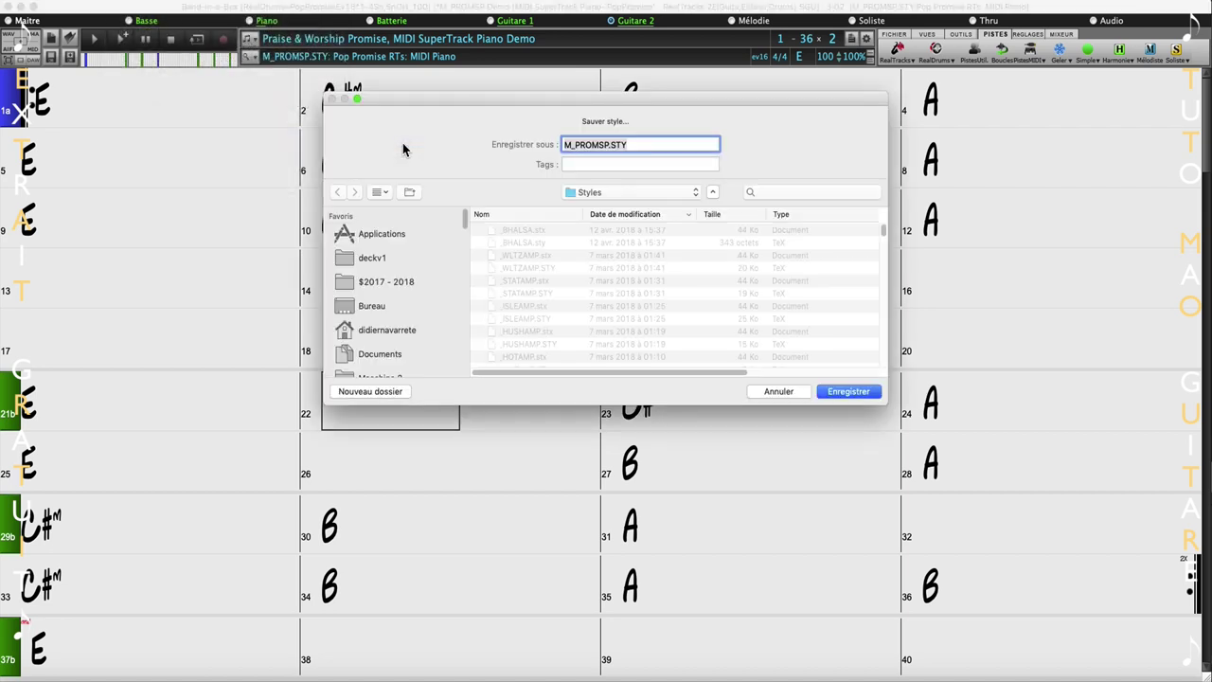
click(566, 144)
key(Delete)
key(Delete)
key(Delete)
key(Delete)
key(Delete)
key(Delete)
key(Delete)
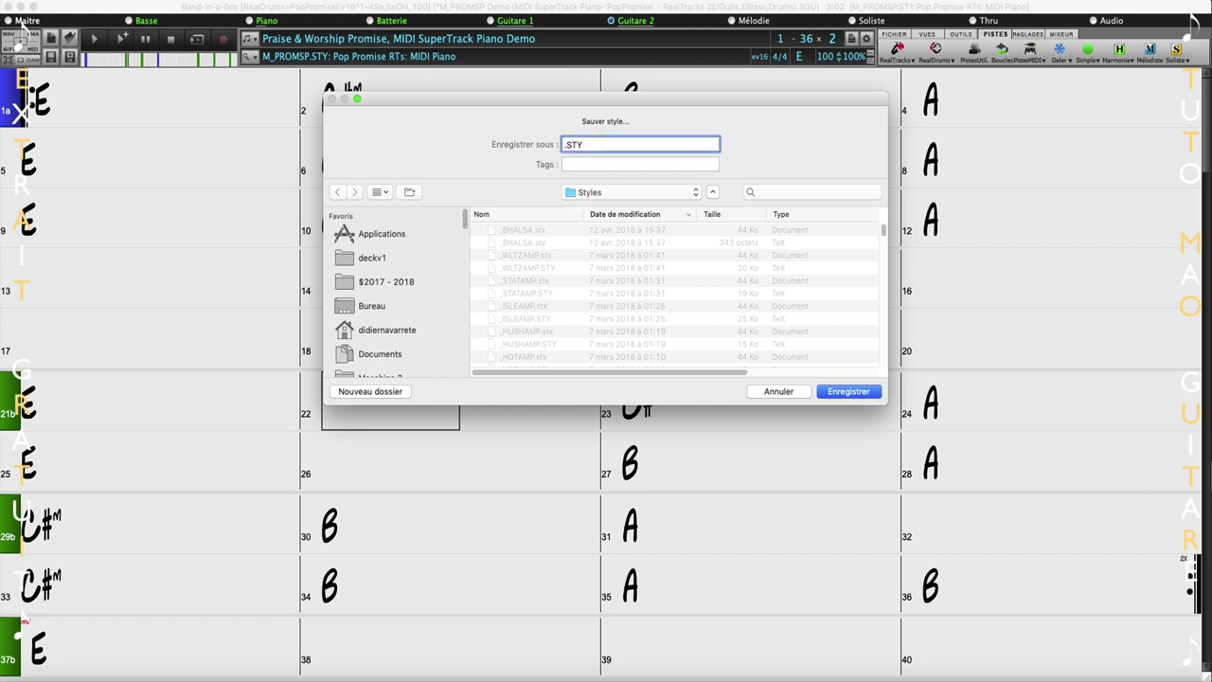
text(DIDG1)
click(837, 393)
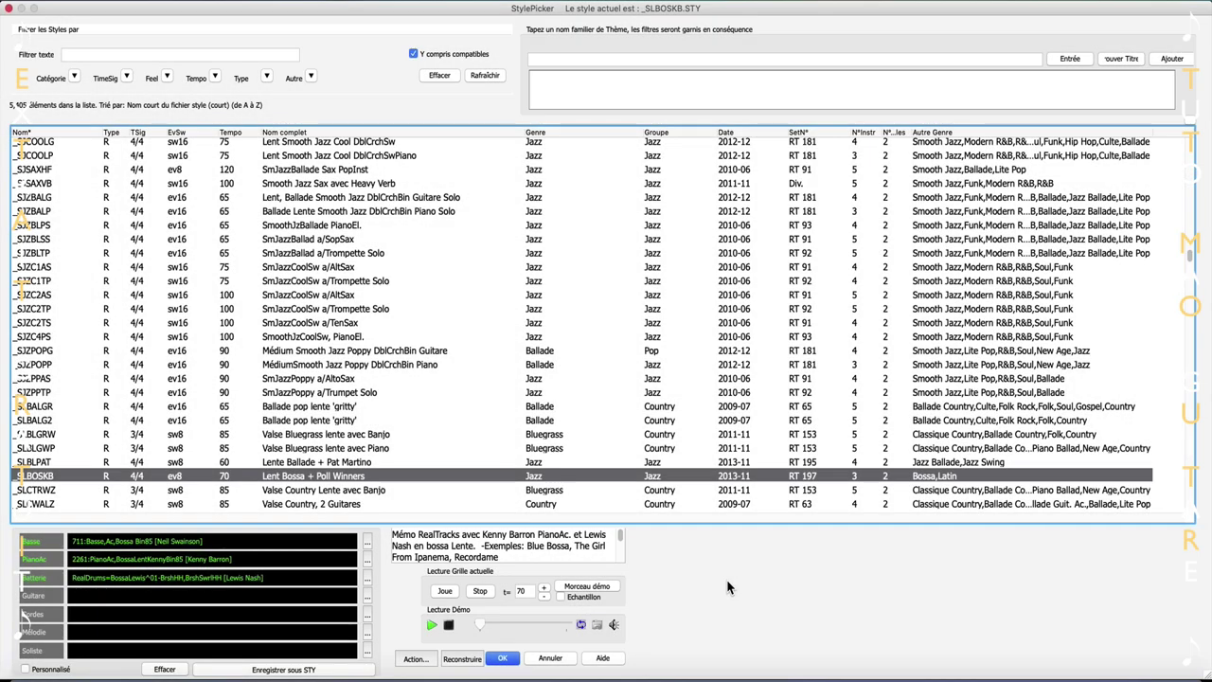
Audition the _SLBOSKB Lent Bossa + Poll Winners style, load its demo song and stop the playback.
double_click(108, 479)
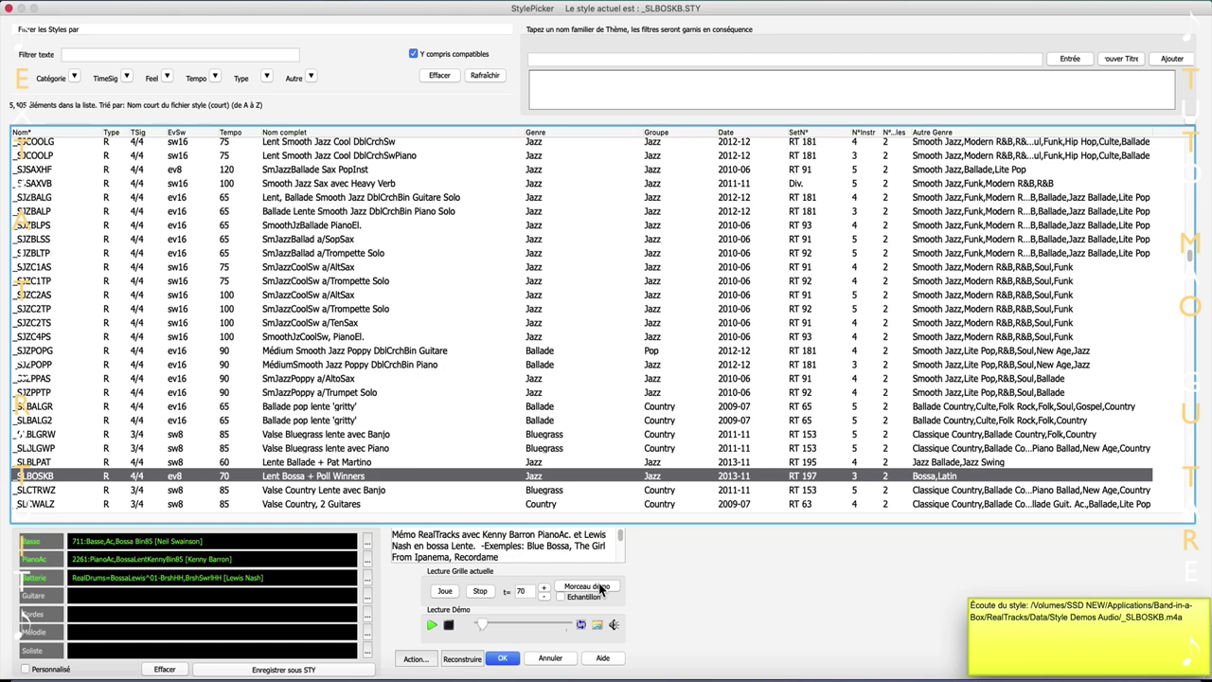
click(502, 659)
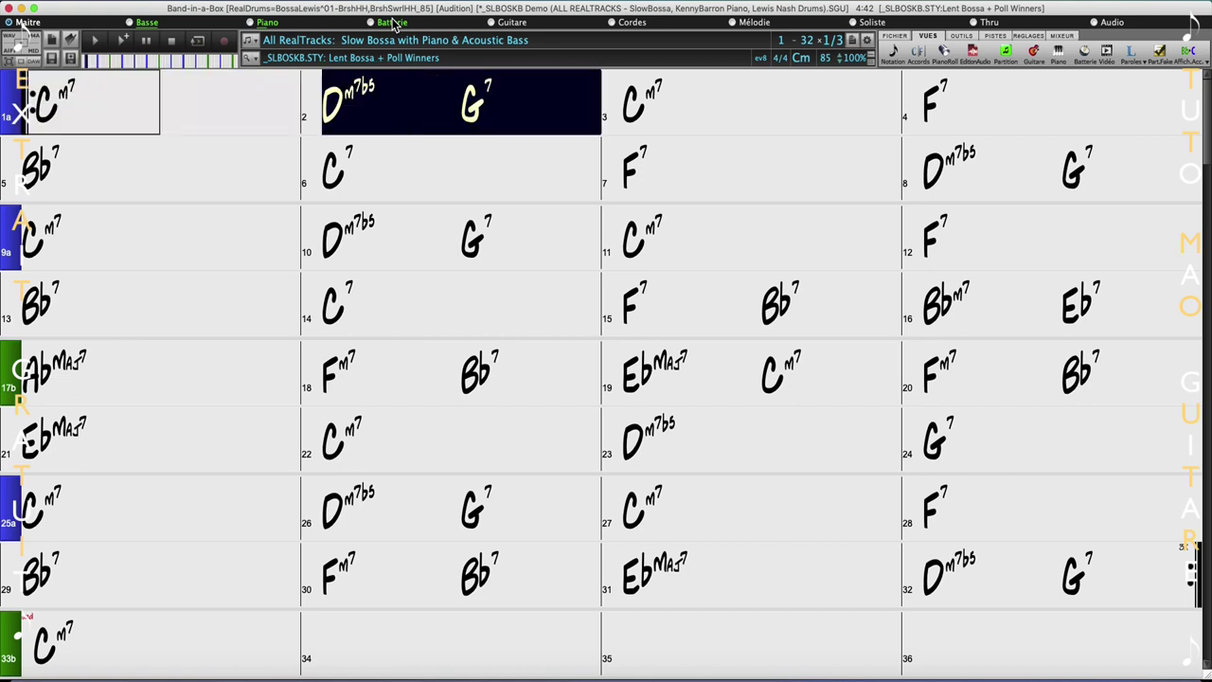
click(174, 45)
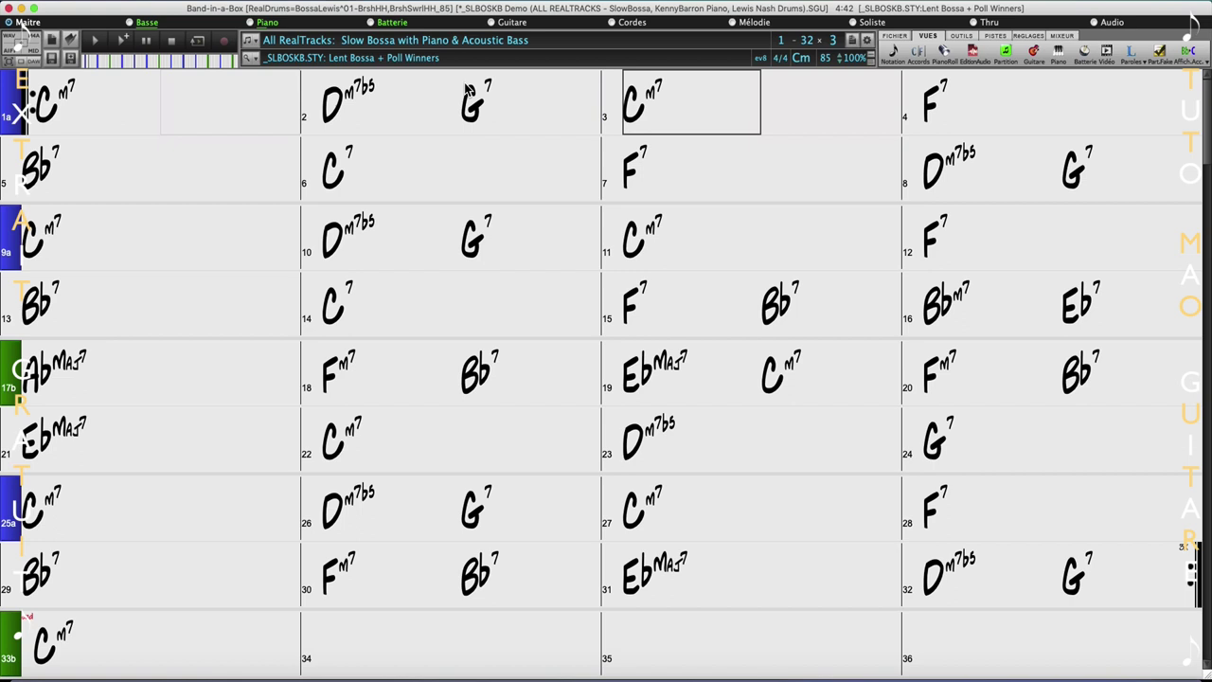
Start choosing a MIDI style for the Cordes track, filter the styles to Bossa and MIDI only, and browse the list.
right_click(615, 26)
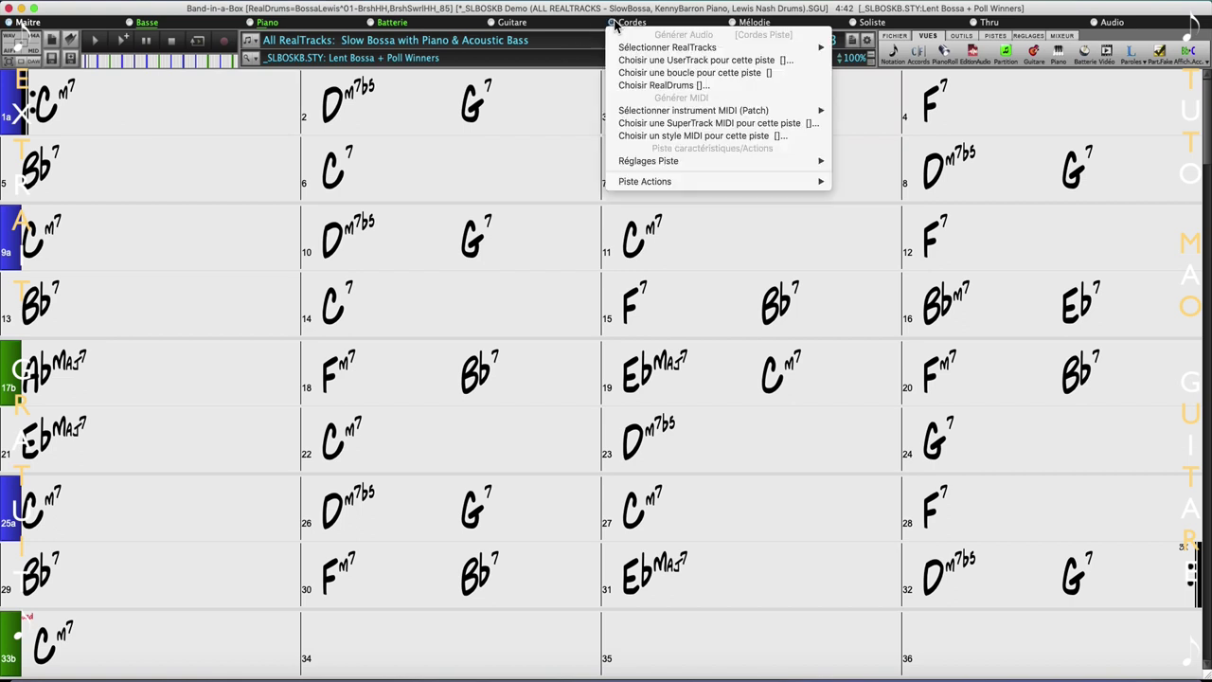
click(660, 137)
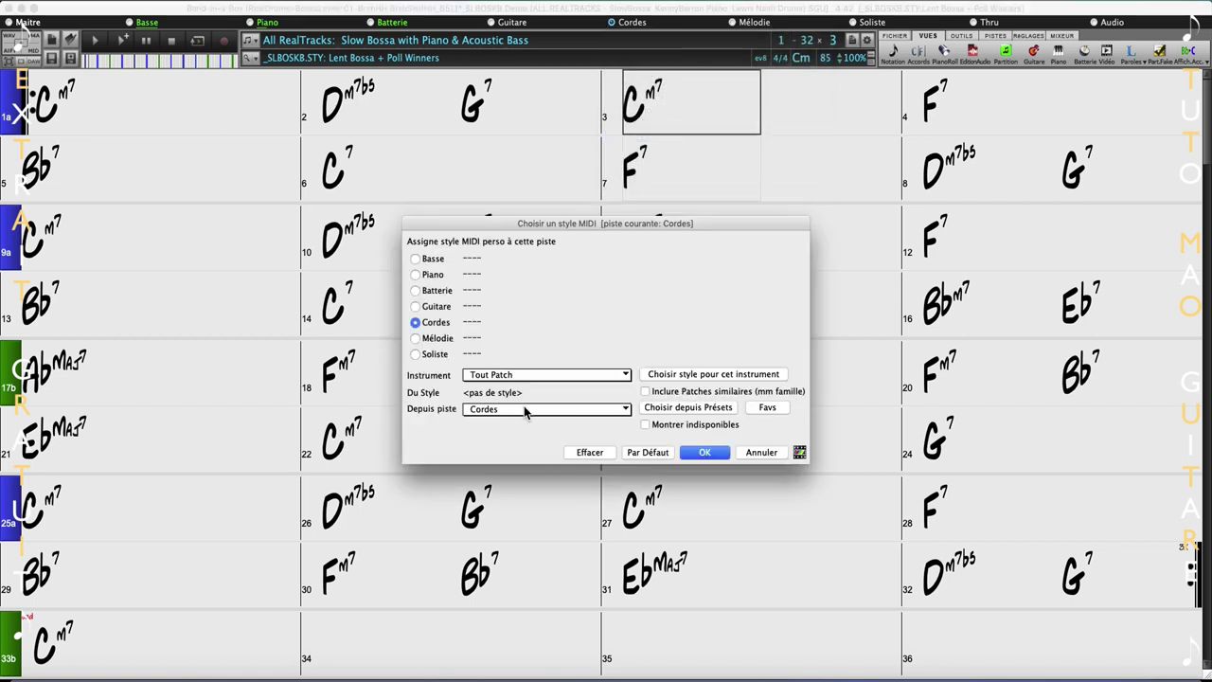
click(699, 375)
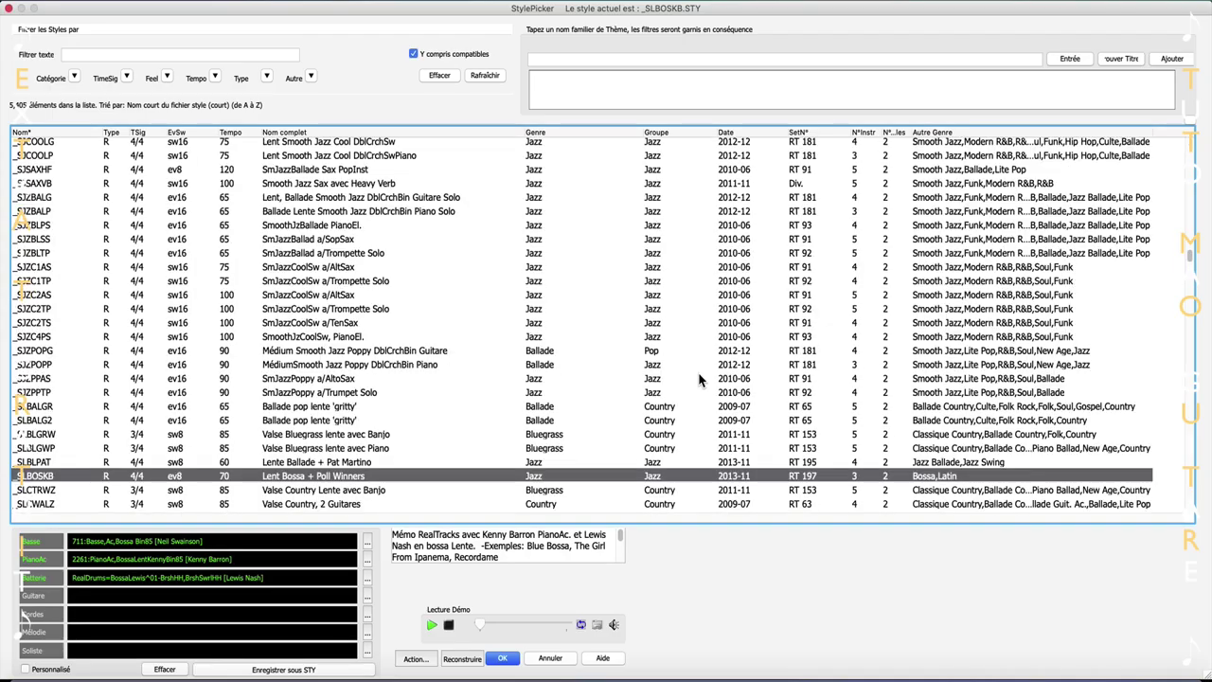
click(74, 78)
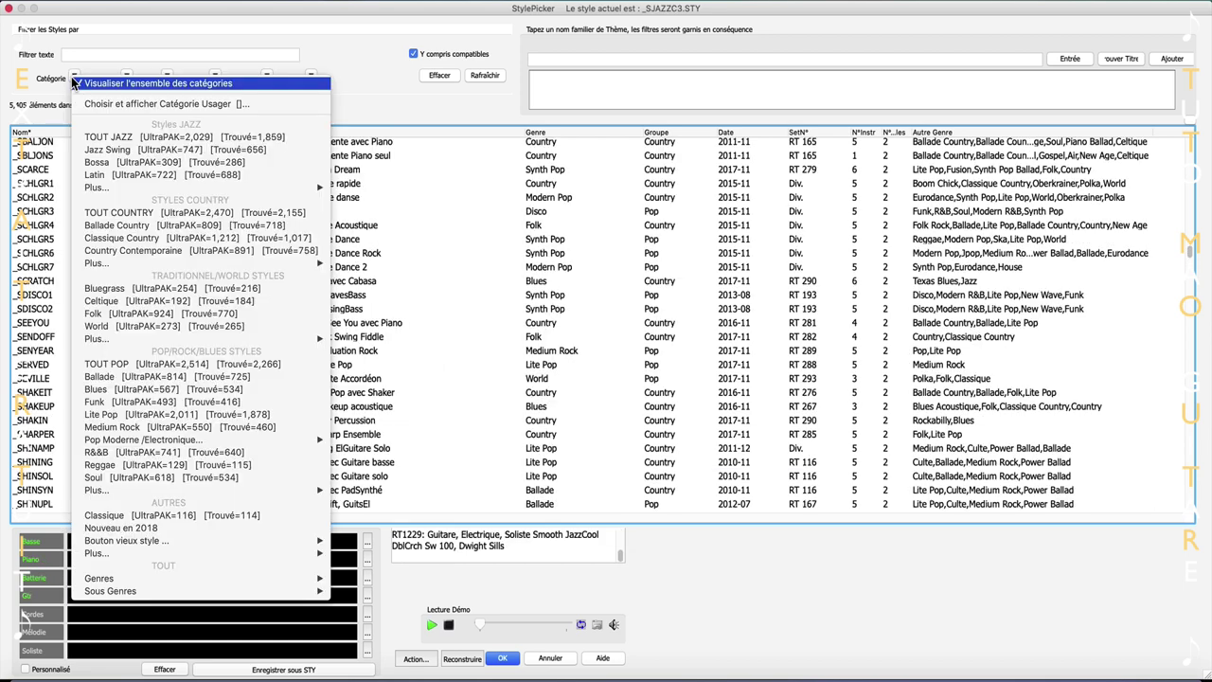
click(173, 162)
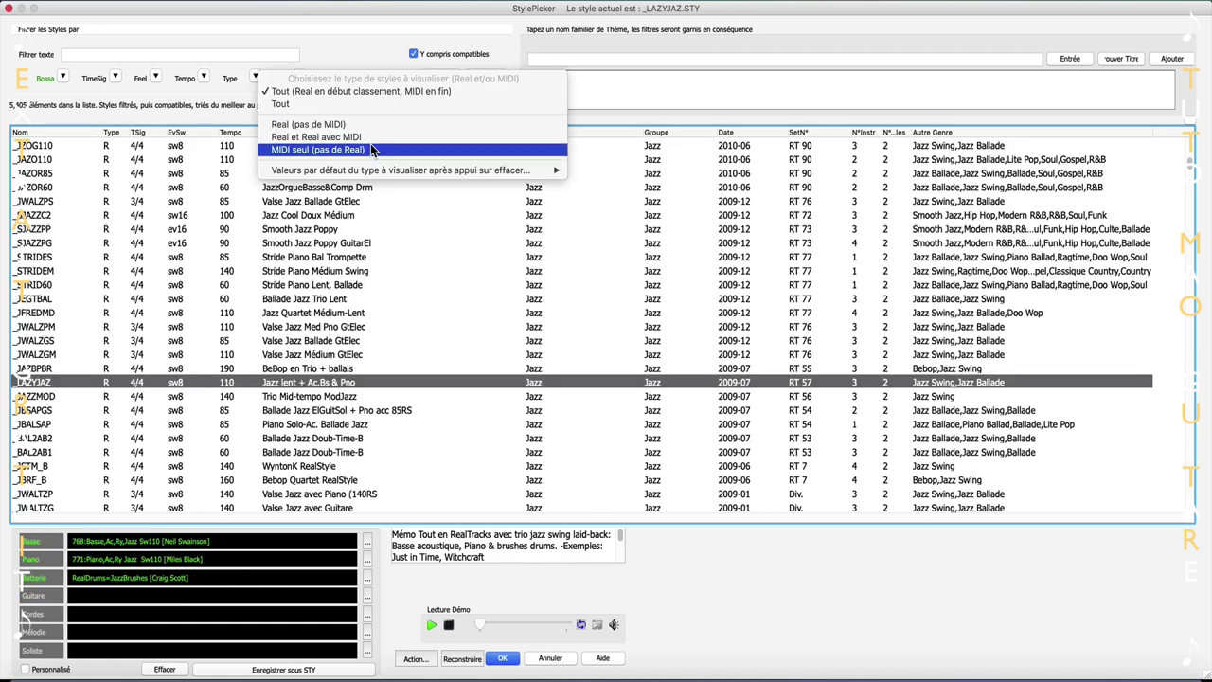
click(373, 149)
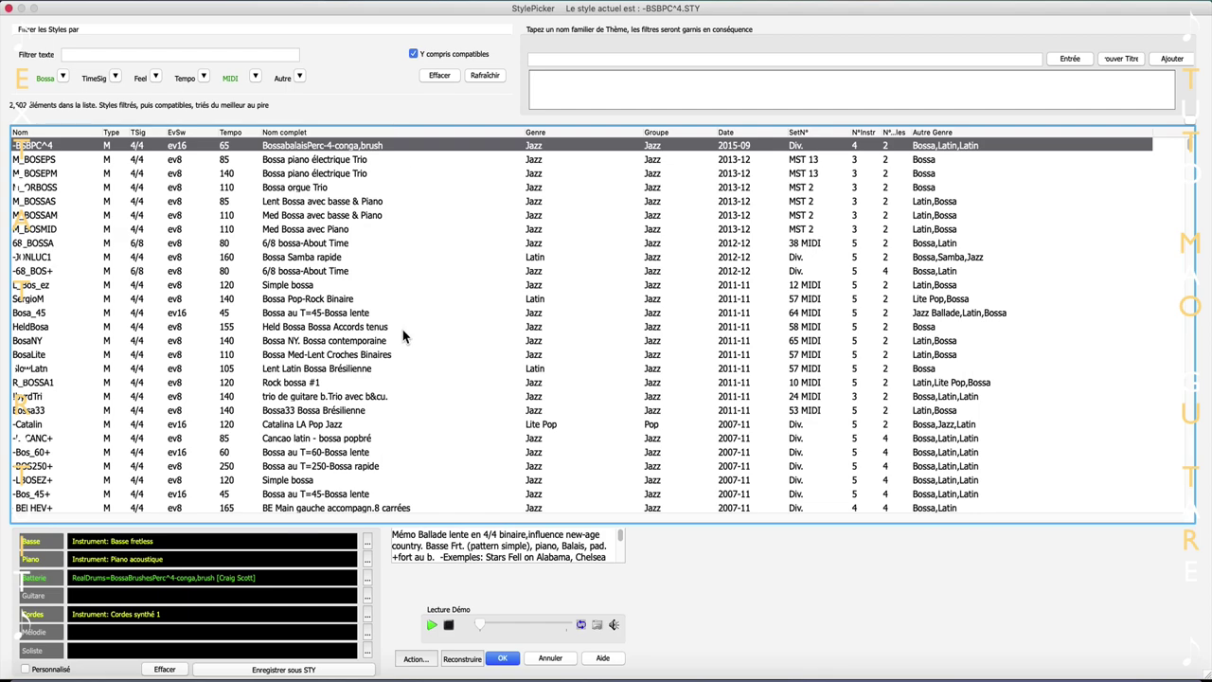
scroll(403, 335, down, 9)
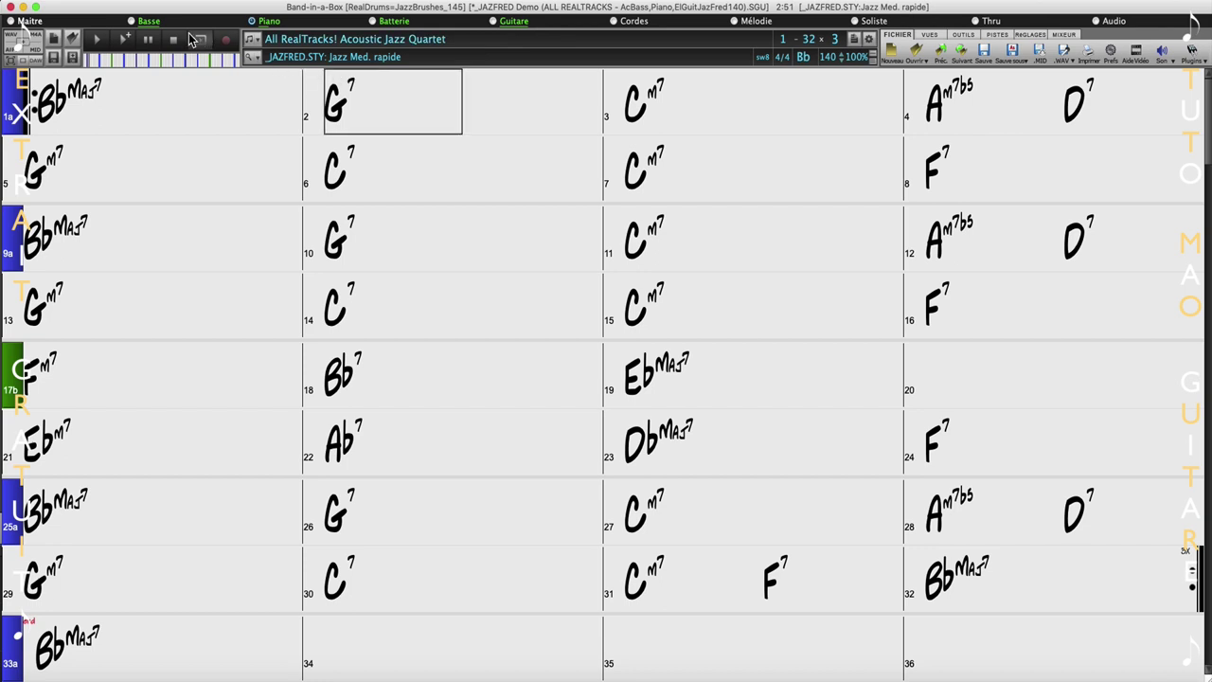
Generate and play the _JAZFRED demo song, stop it and open the RealTracks selection for the Piano track.
click(126, 40)
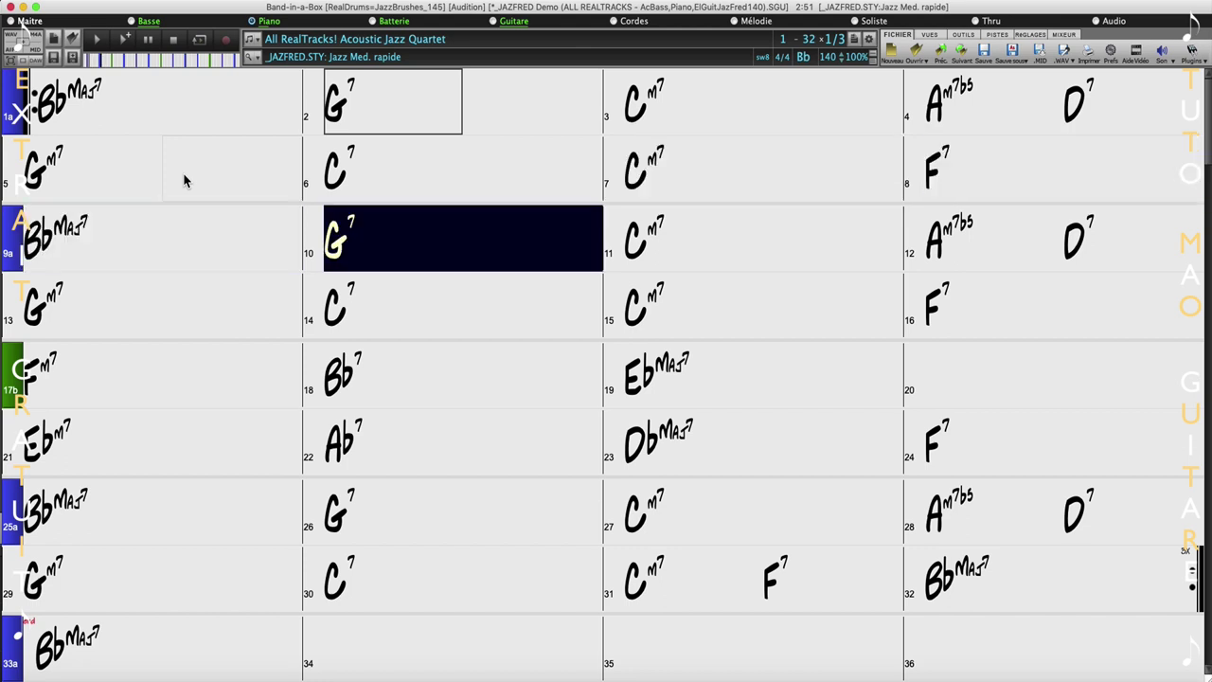
click(174, 40)
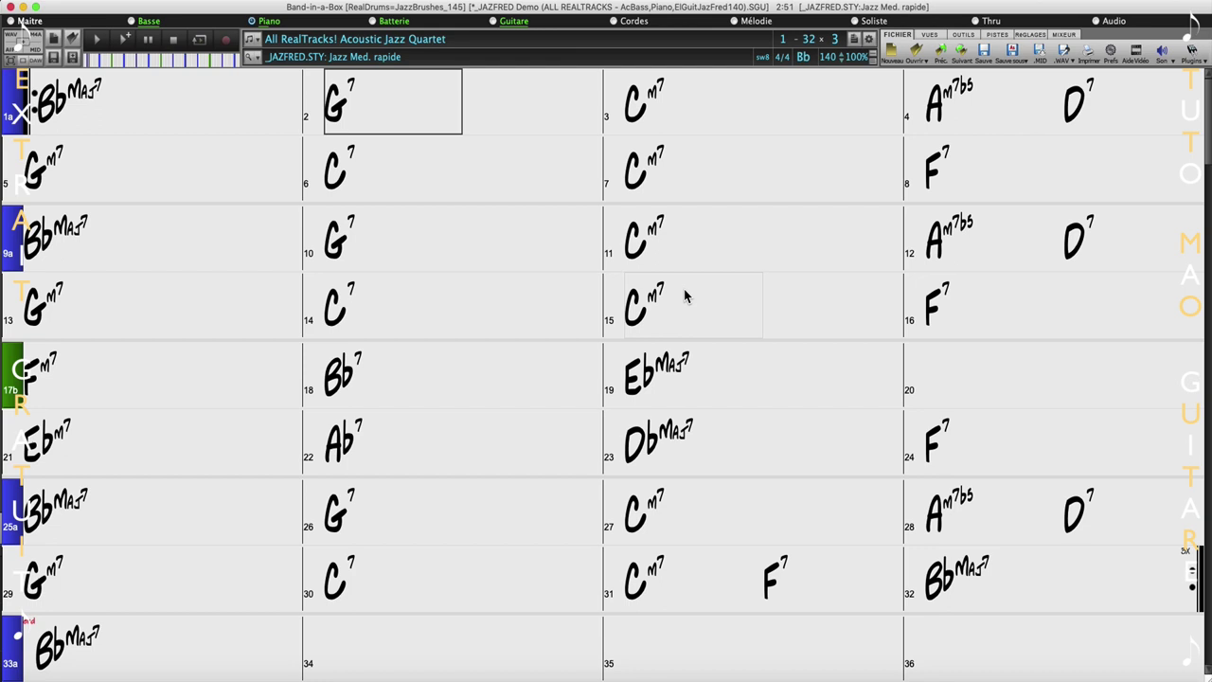
click(271, 22)
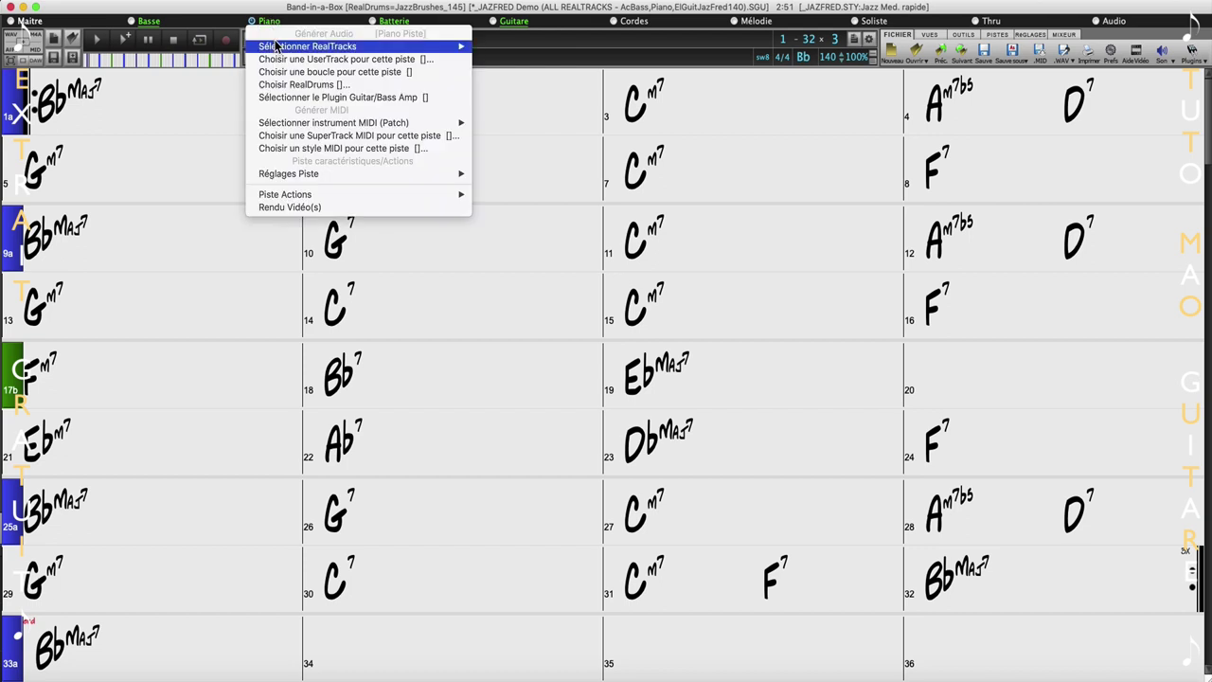
mouse_move(455, 47)
click(531, 46)
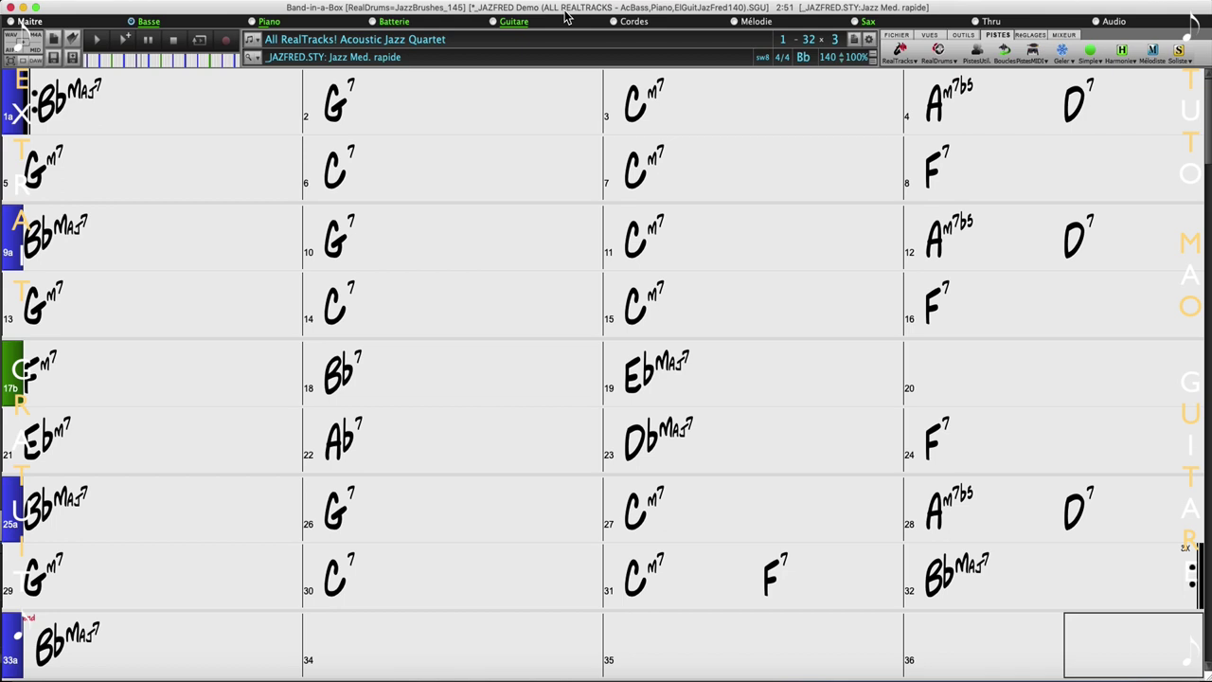
Open the bar settings for bar 1.
click(127, 82)
click(91, 94)
key(F5)
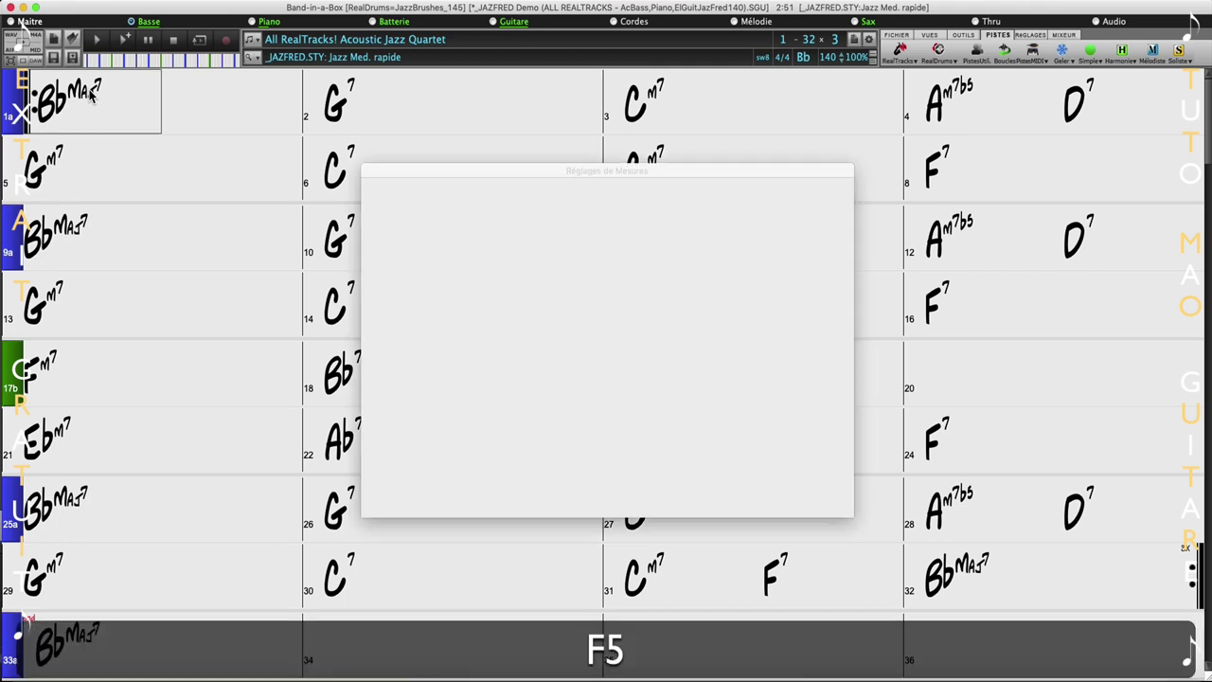